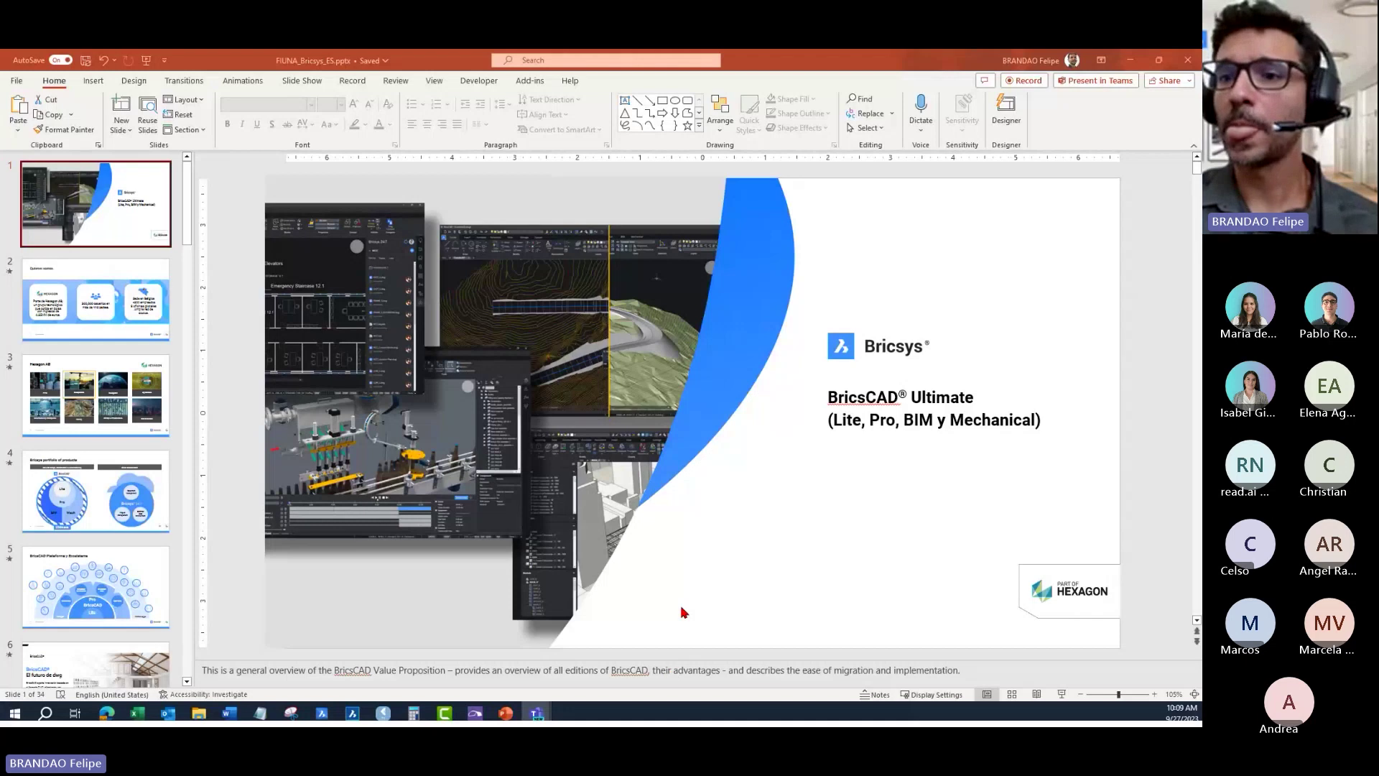
Step: Present FIUNA_Bricsys_ES.pptx full screen from the BricsCAD Ultimate title slide
left_click(1064, 697)
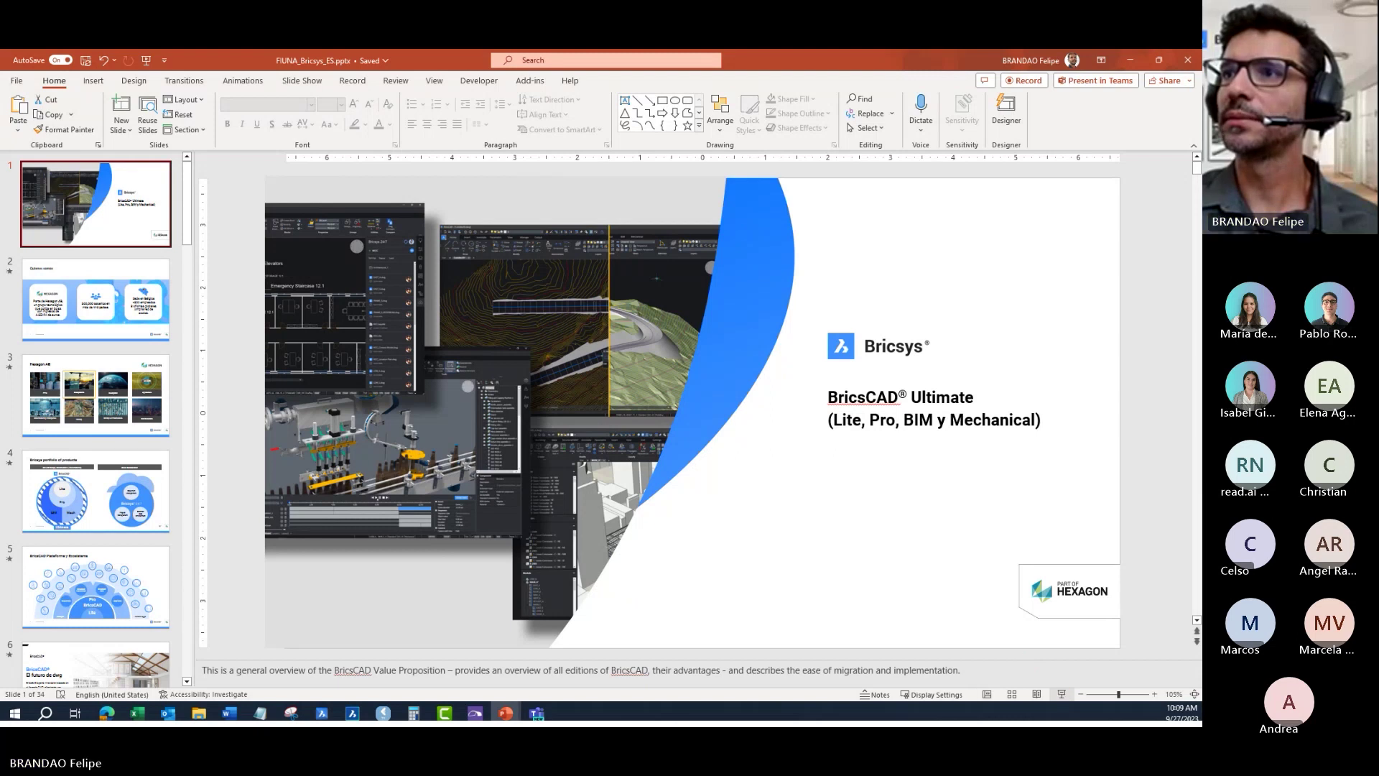
left_click(1062, 694)
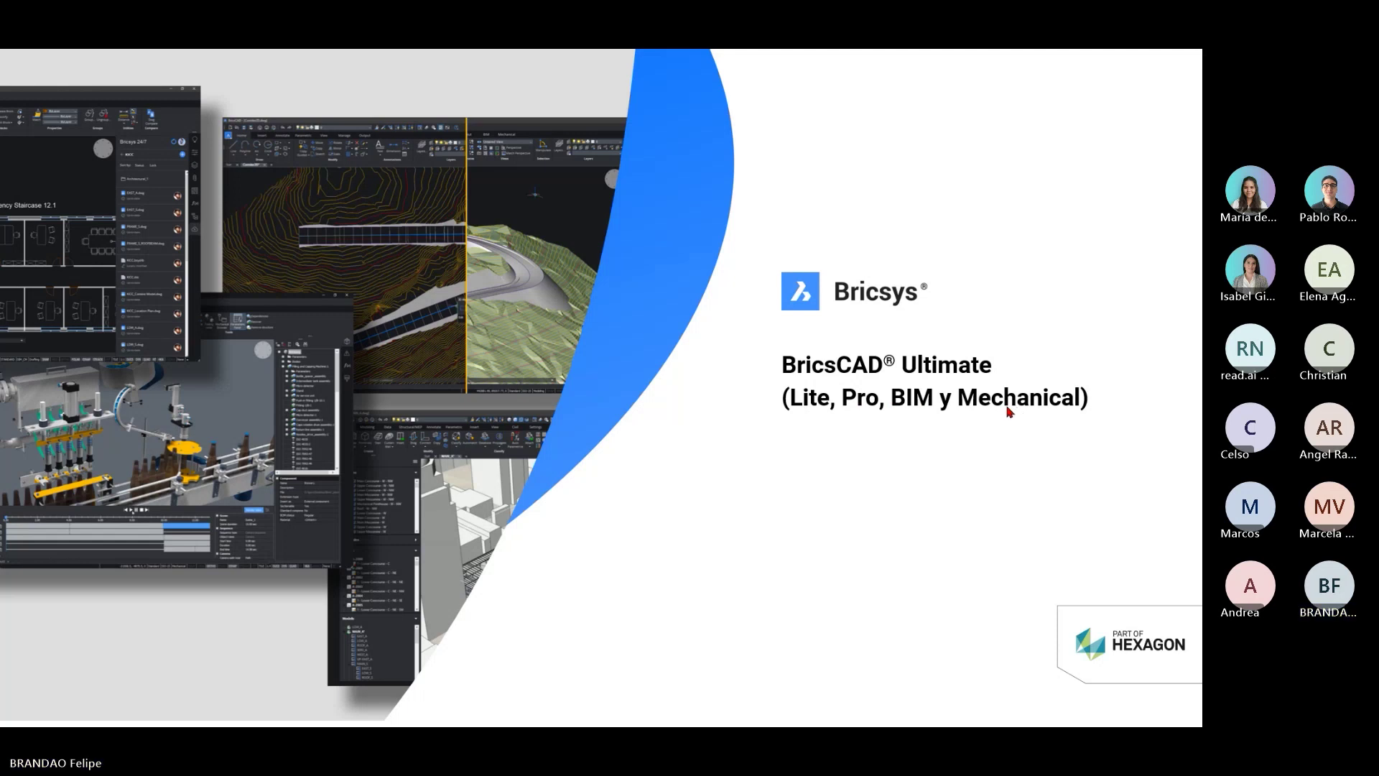
Step: Advance to slide 2, 'Quienes somos'
left_click(949, 413)
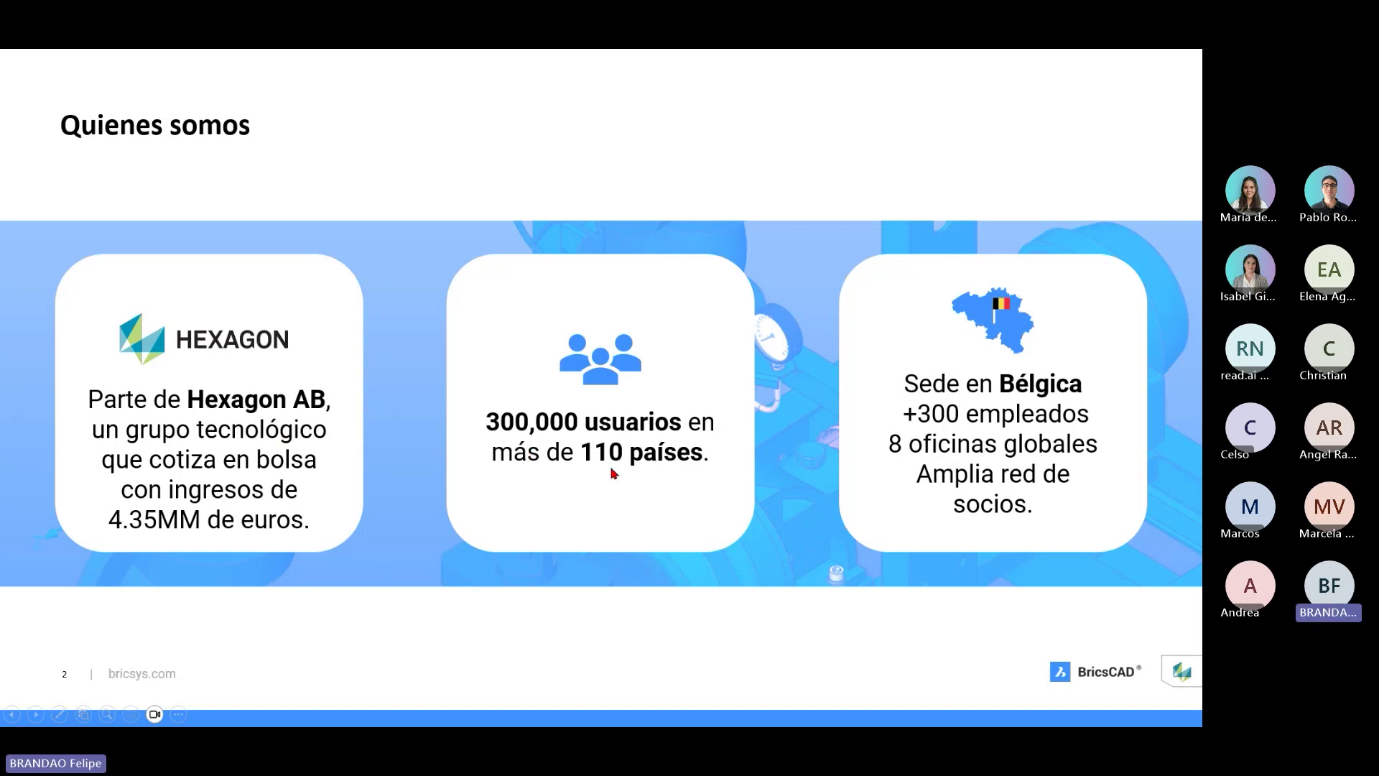
Step: Advance to slide 3, the Hexagon AB business-area slide
mouse_move(95, 714)
key("Right")
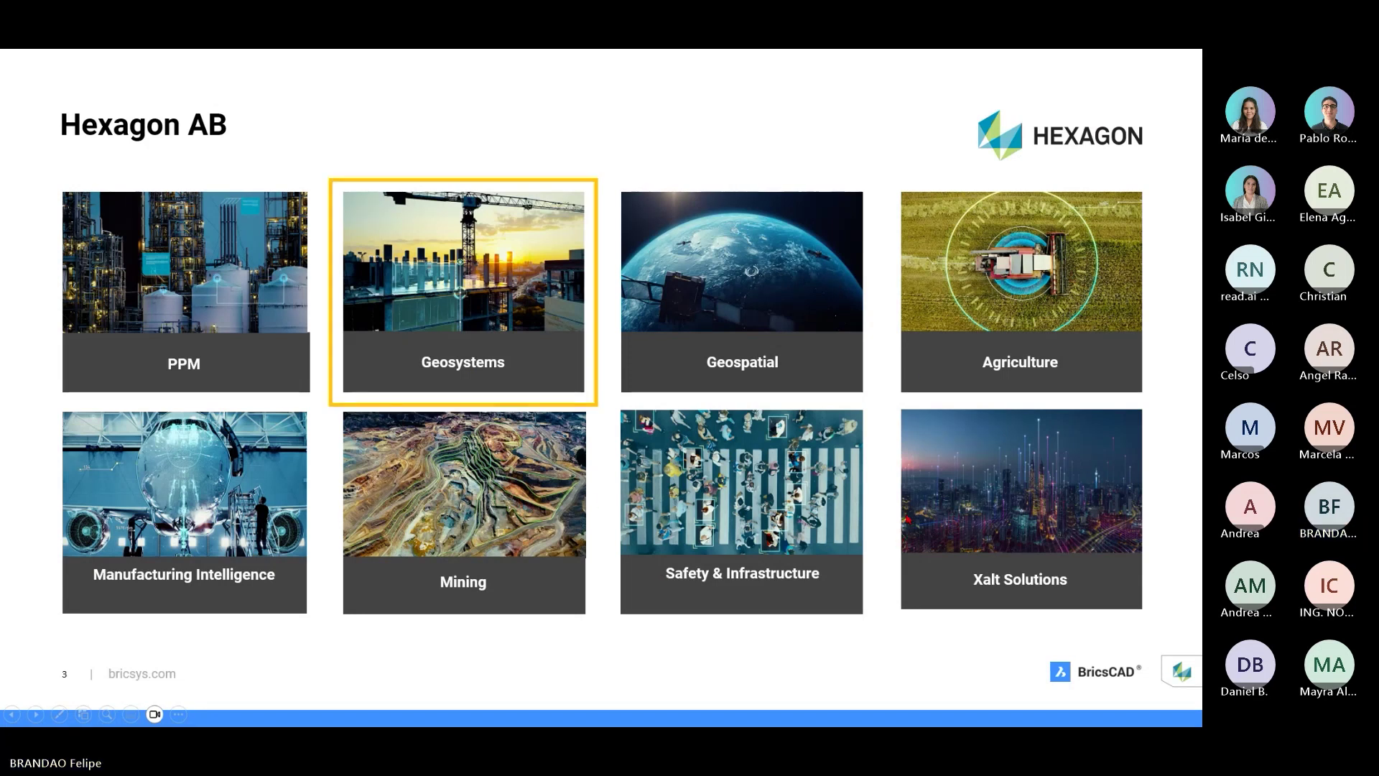
Step: Advance to slide 4, 'Bricsys portfolio of products'
key("Right")
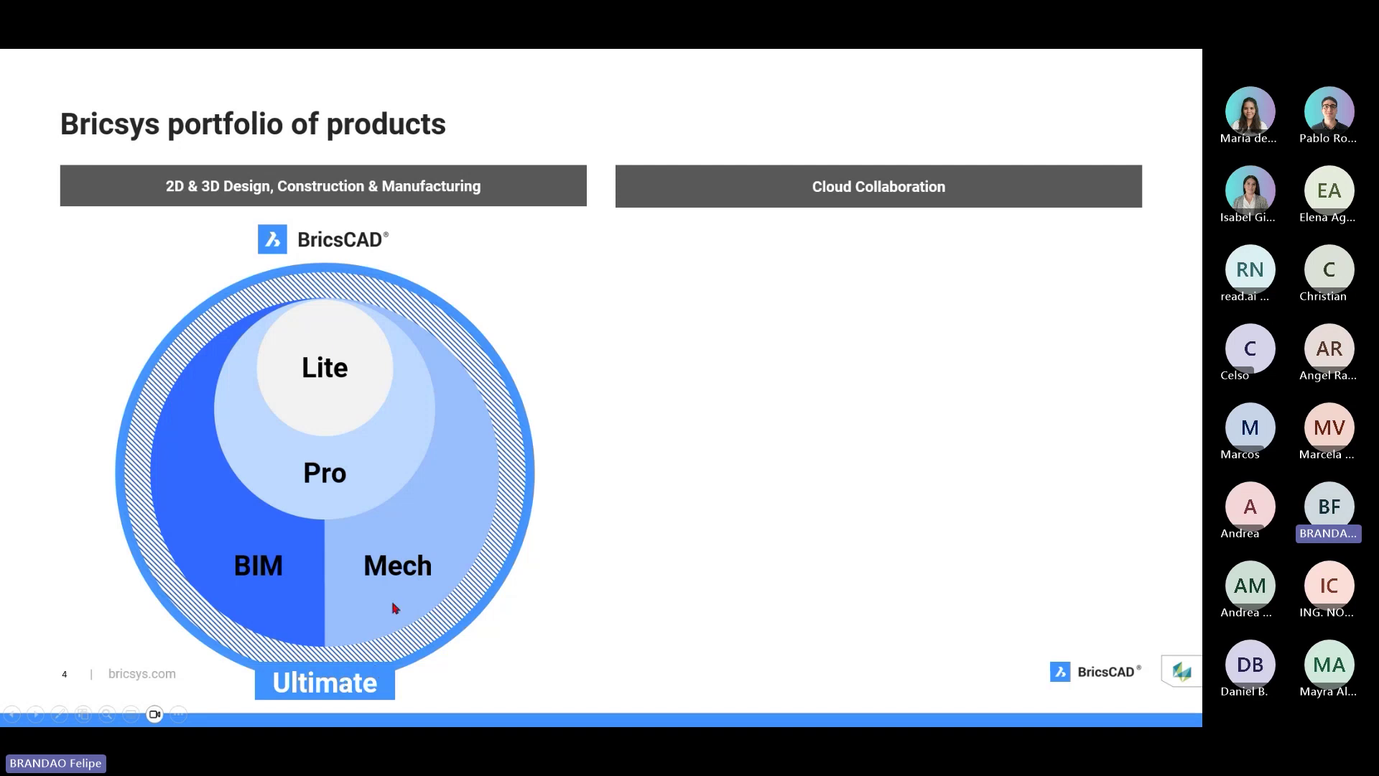
Step: Reveal the Bricsys 24/7 cloud graphic and its three cloud service circles
key("Right")
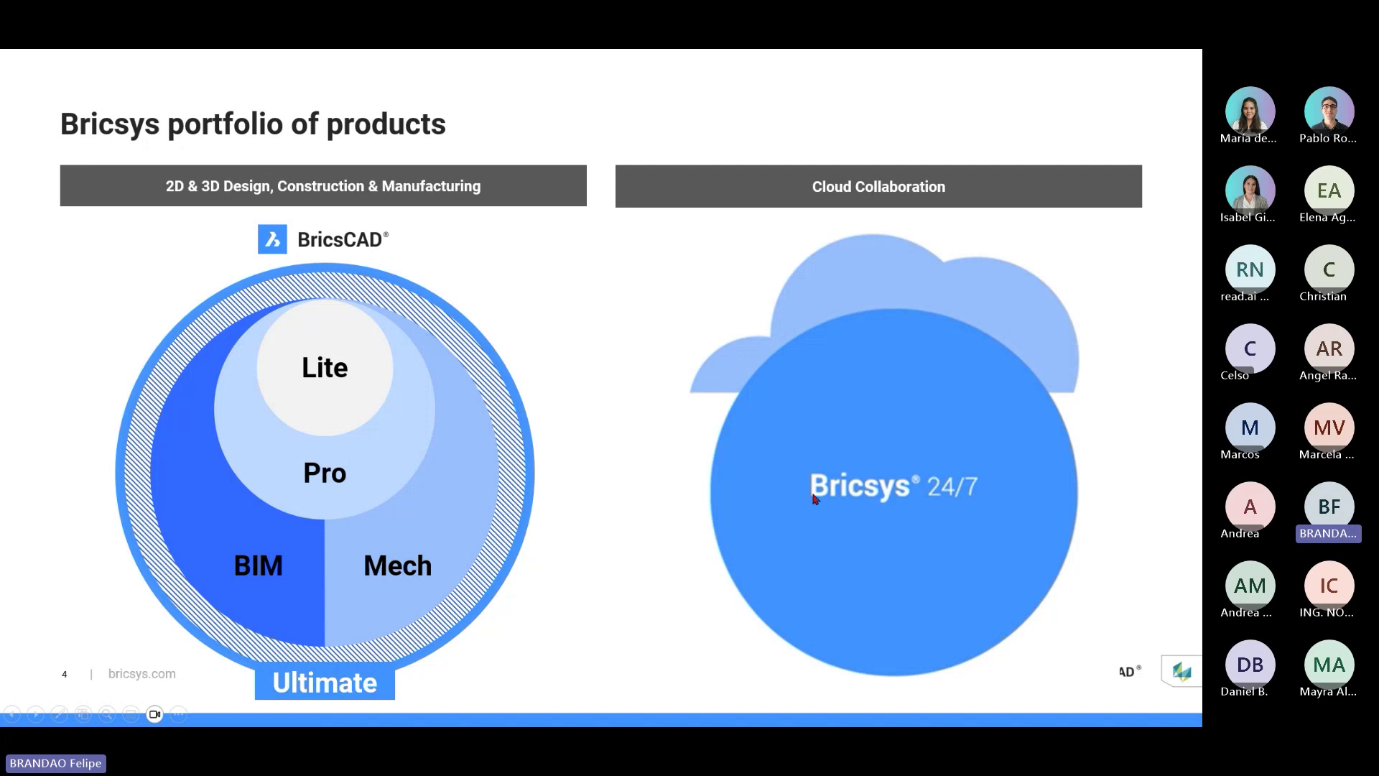
left_click(901, 511)
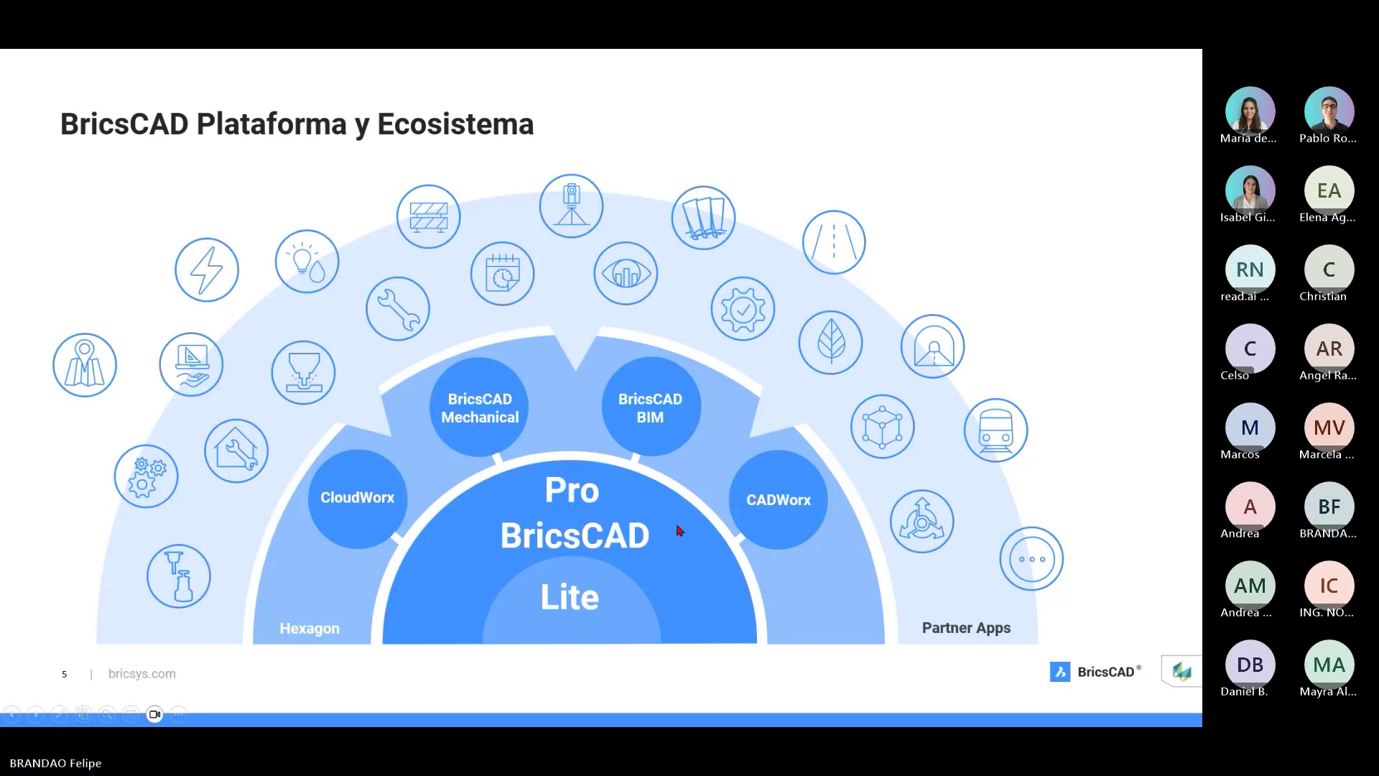
Step: Advance to slide 6, 'BricsCAD El futuro de dwg'
key("Right")
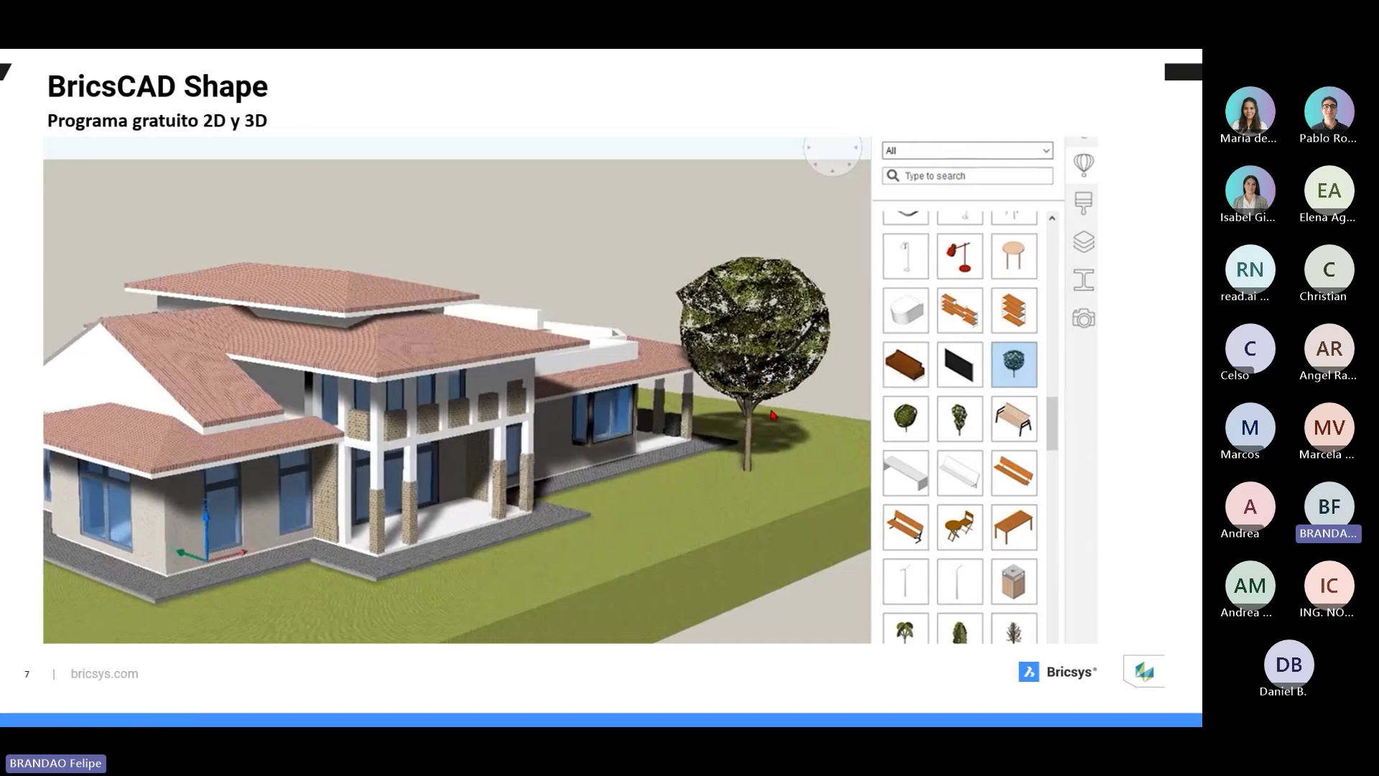
Step: Move to the BricsCAD Shape demo slide, play the video and skip to the extrusion steps
key("Right")
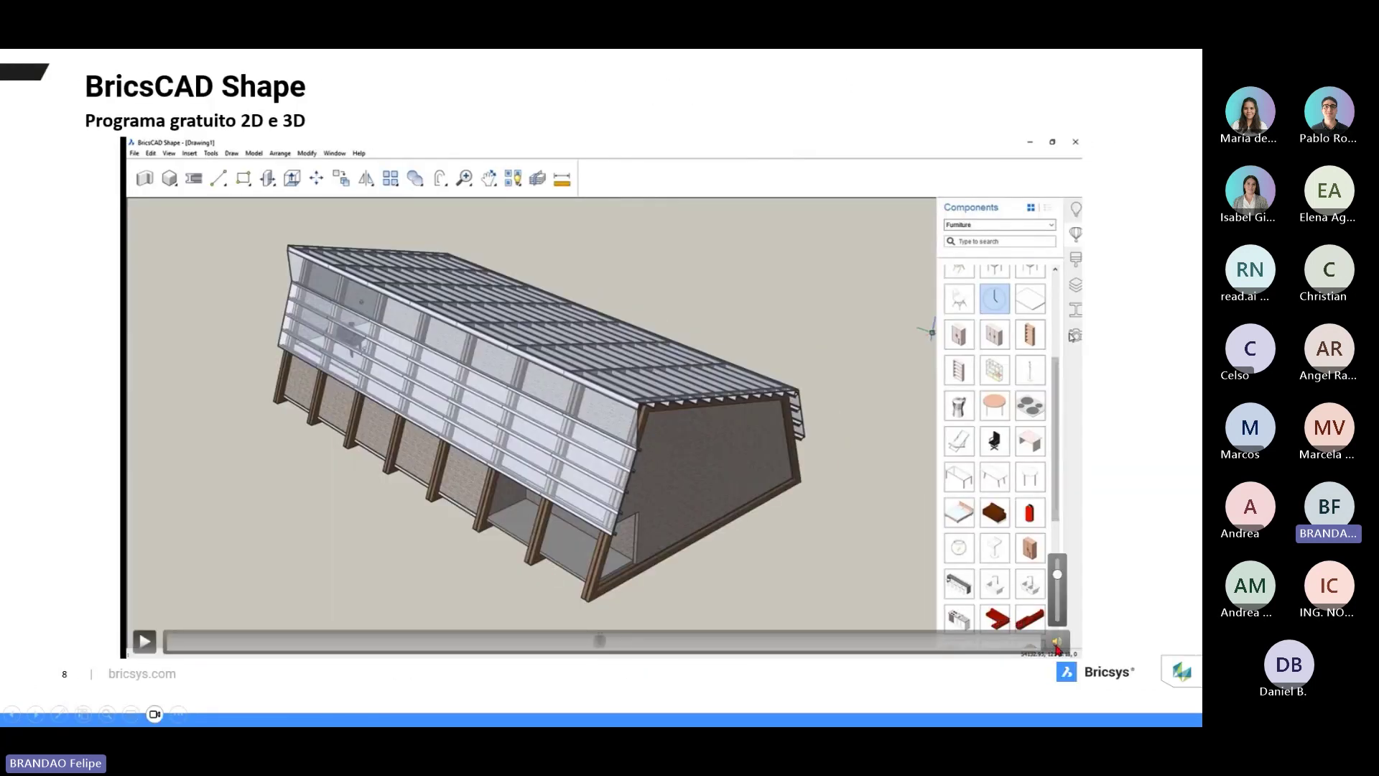
left_click(144, 644)
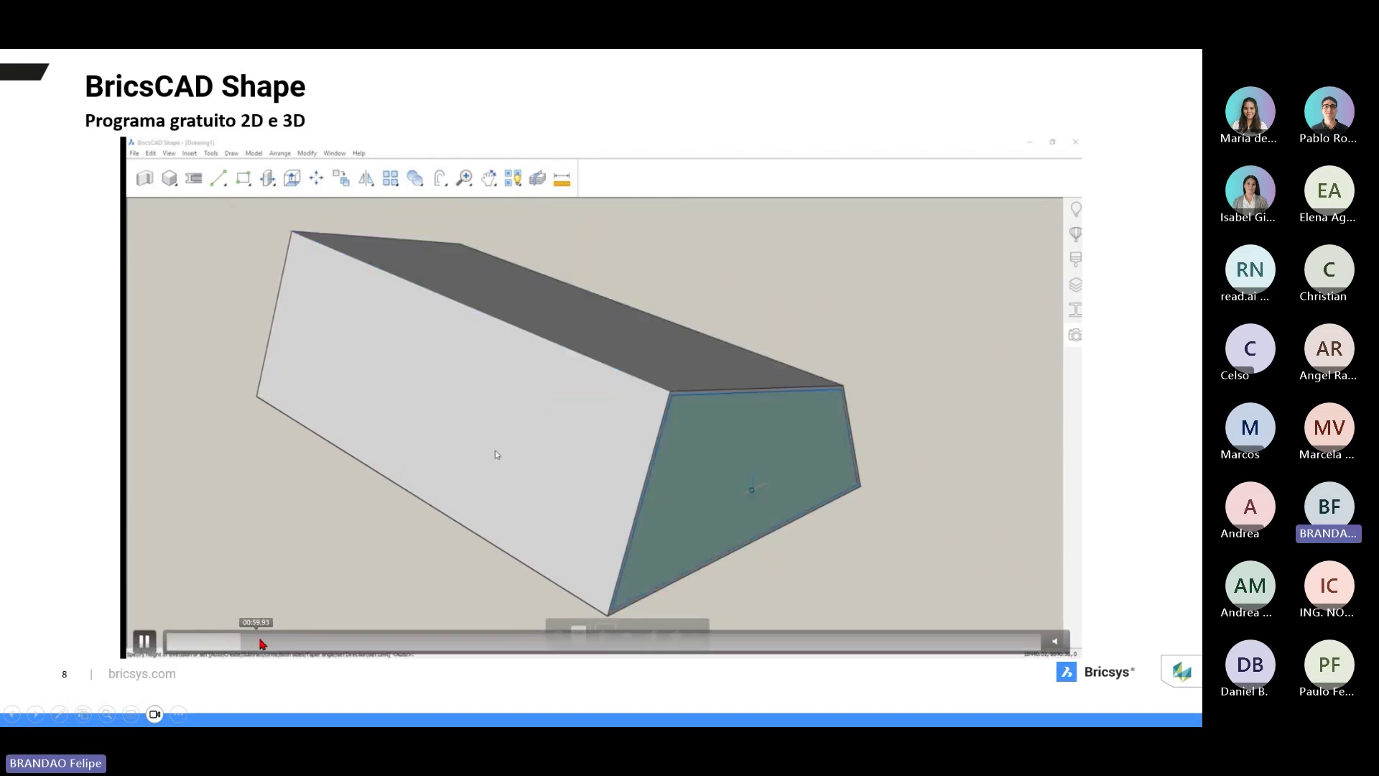
left_click(265, 643)
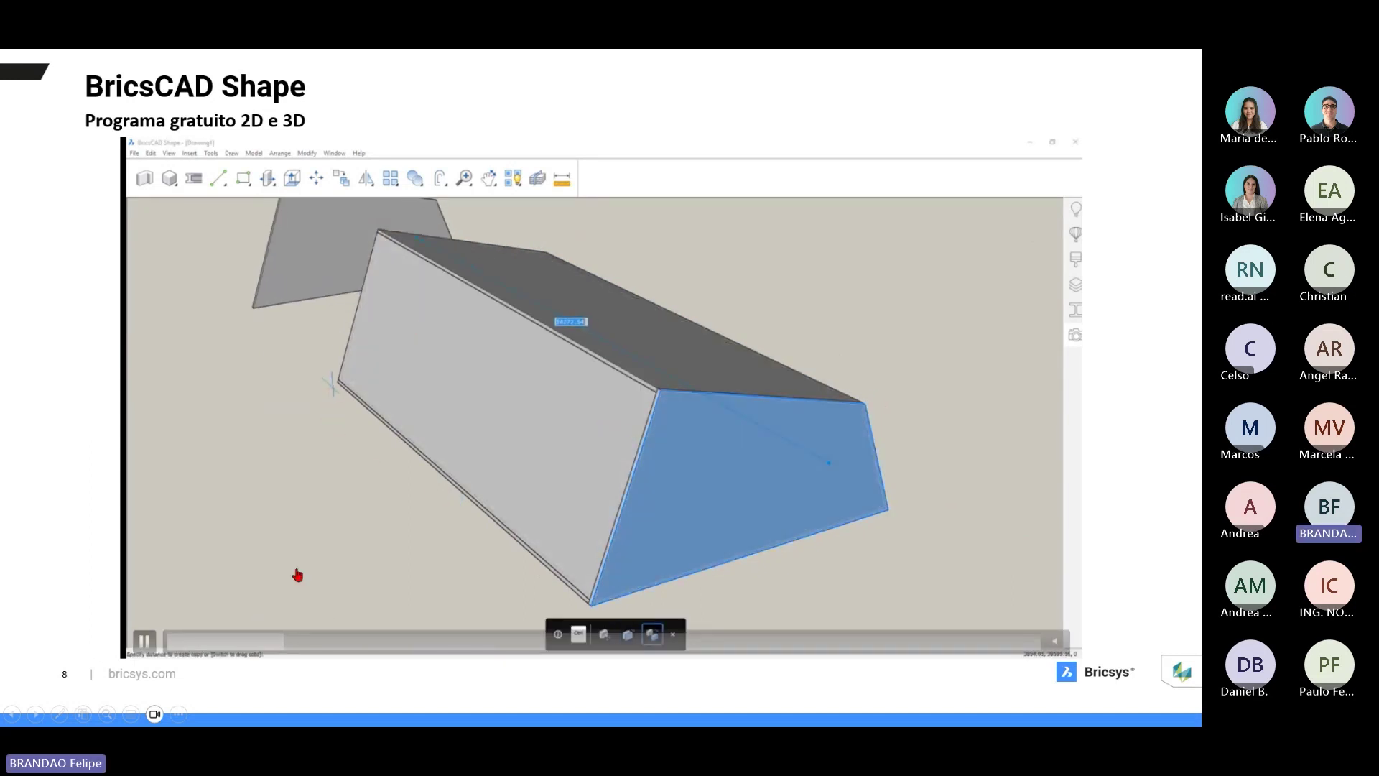
left_click(299, 641)
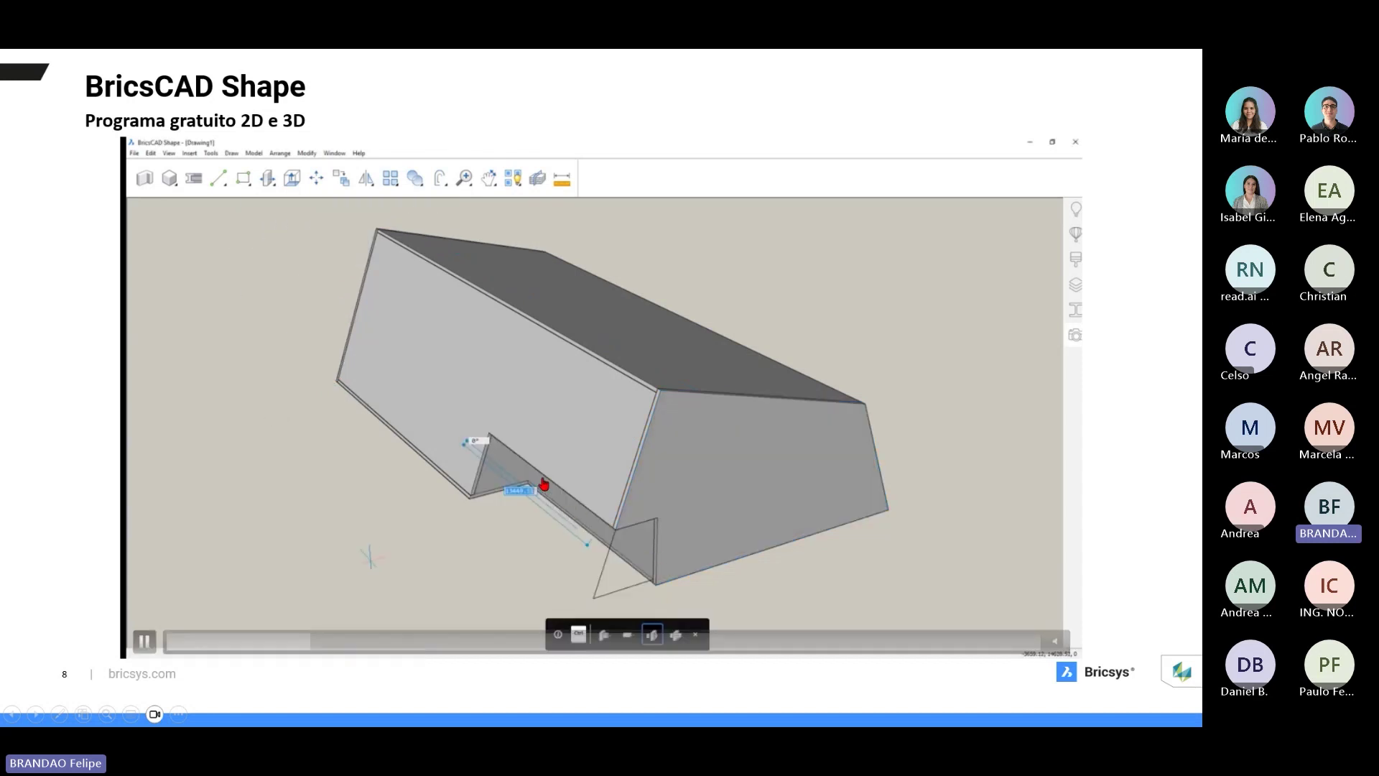
Step: Skip the Shape video through the notch, slab and house section to the roof beams
left_click(336, 646)
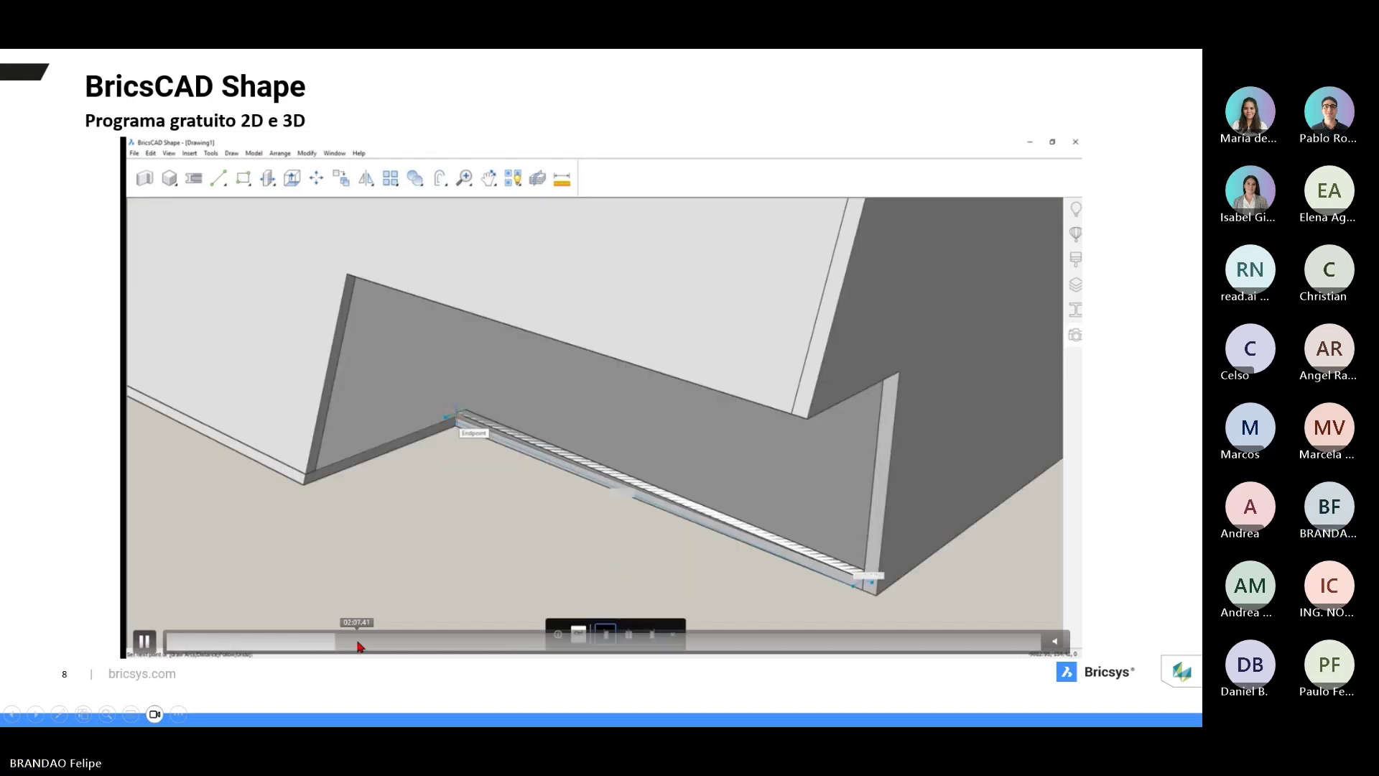
left_click(359, 646)
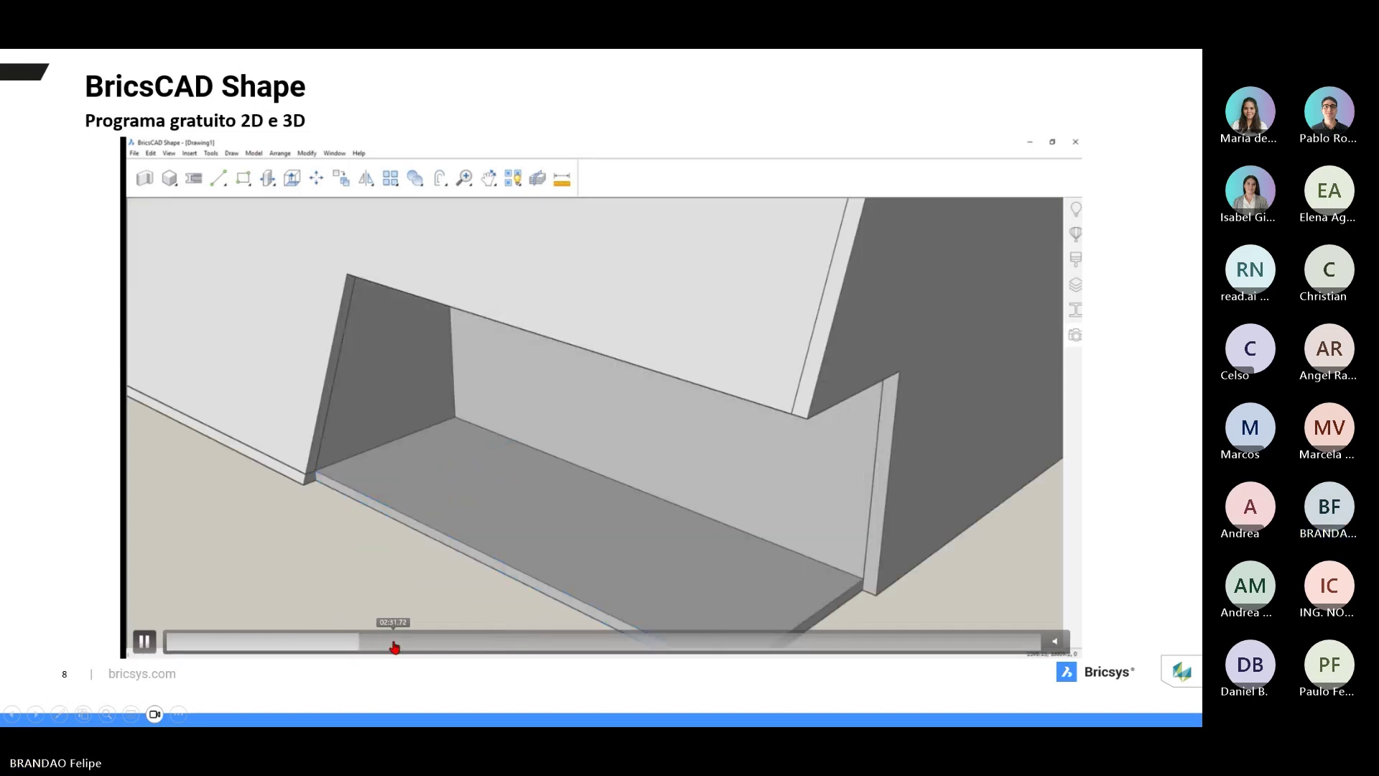
left_click(394, 647)
left_click(431, 644)
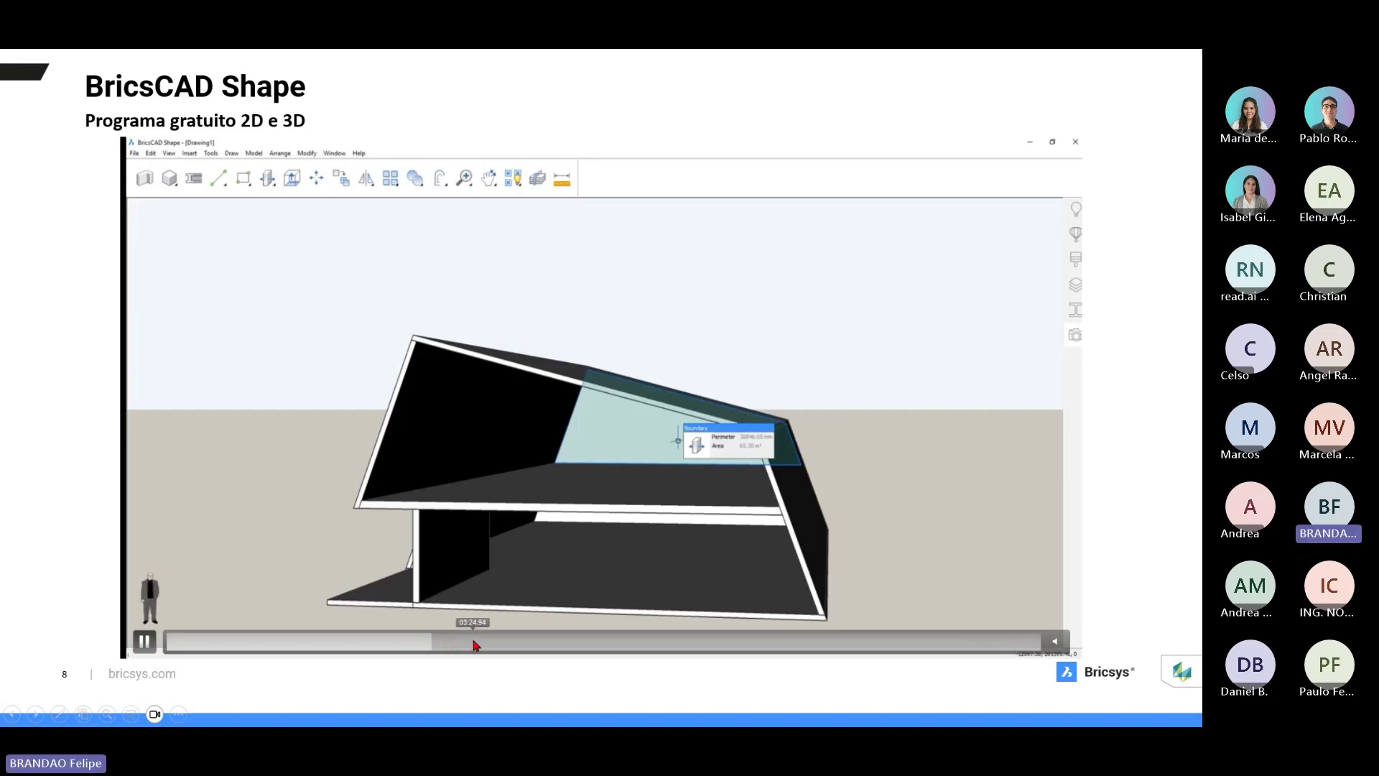
left_click(474, 645)
left_click(529, 645)
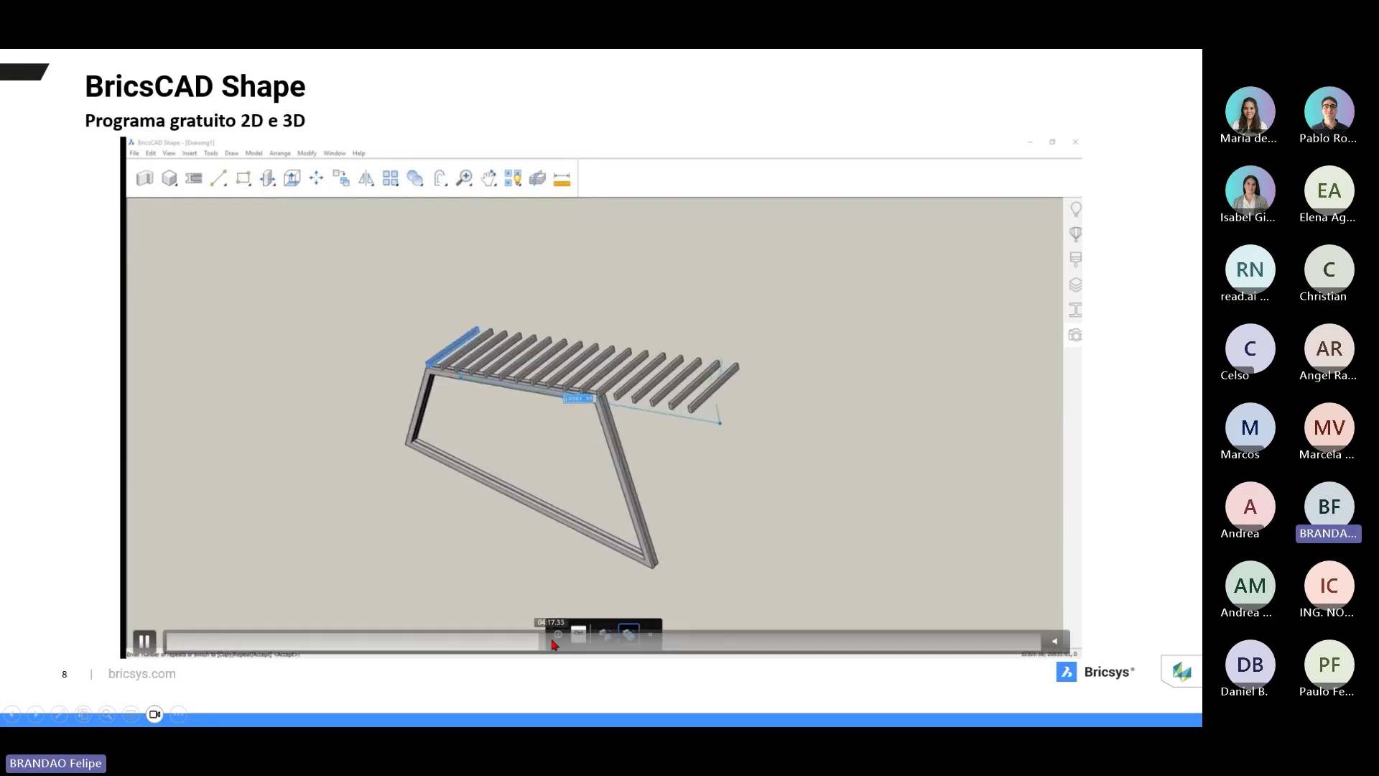
Step: Skip the Shape video past the 04:24.88 beam close-up to the materials part
left_click(555, 641)
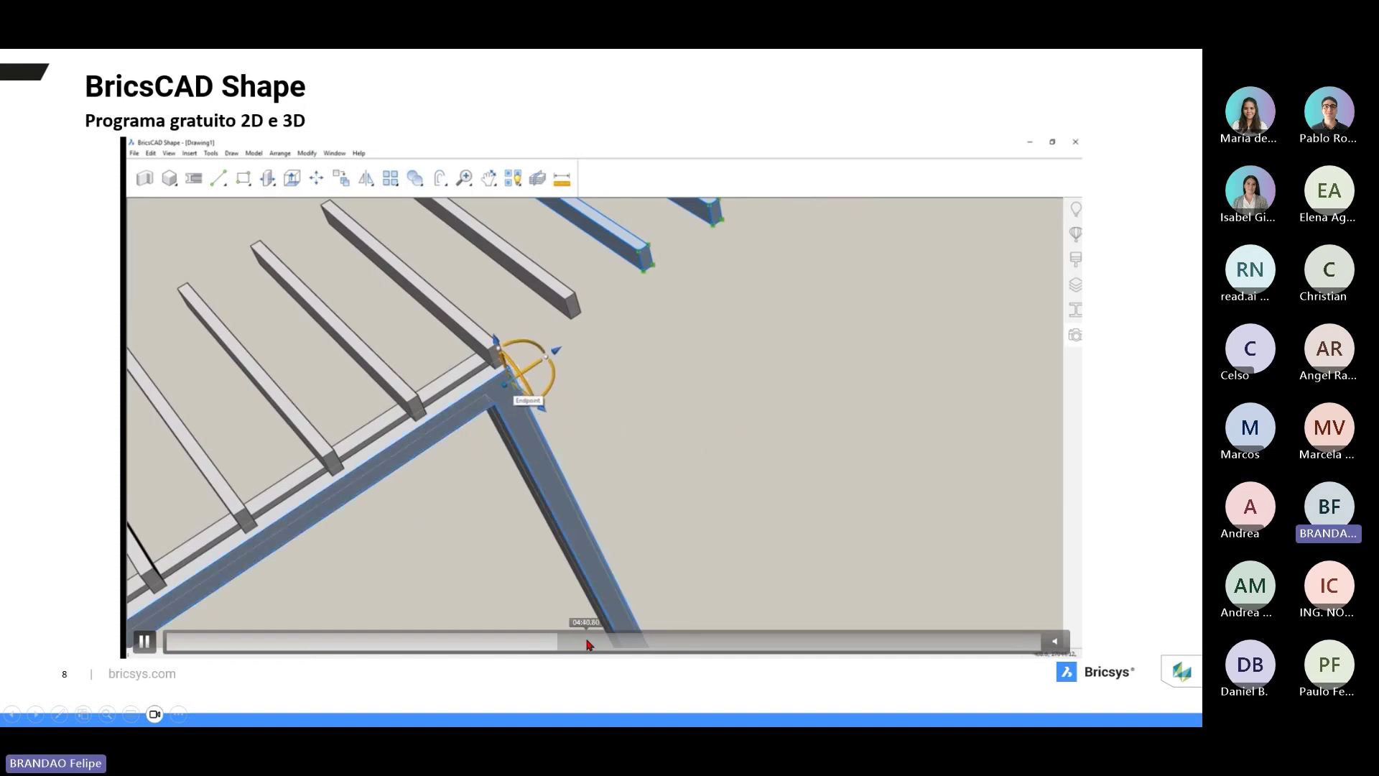
left_click(587, 641)
left_click(625, 641)
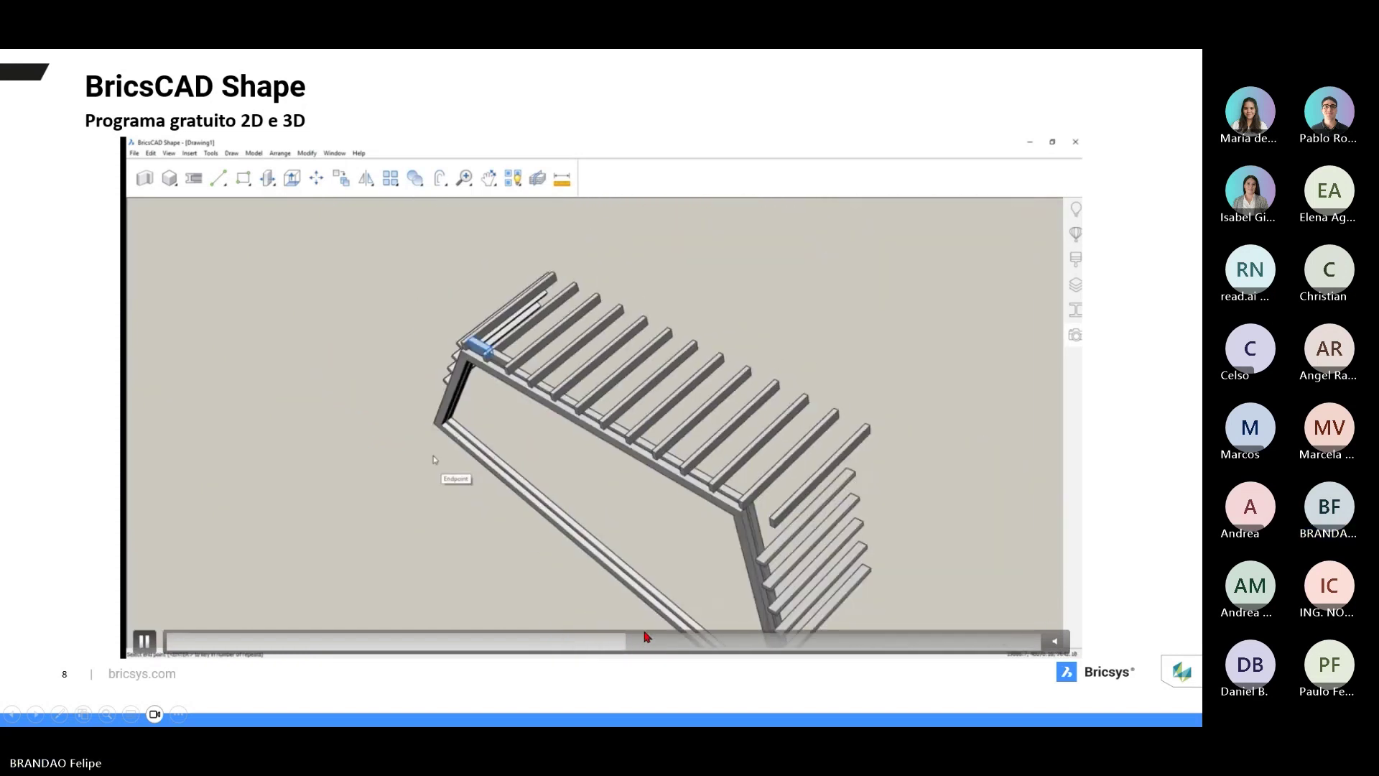
left_click(689, 641)
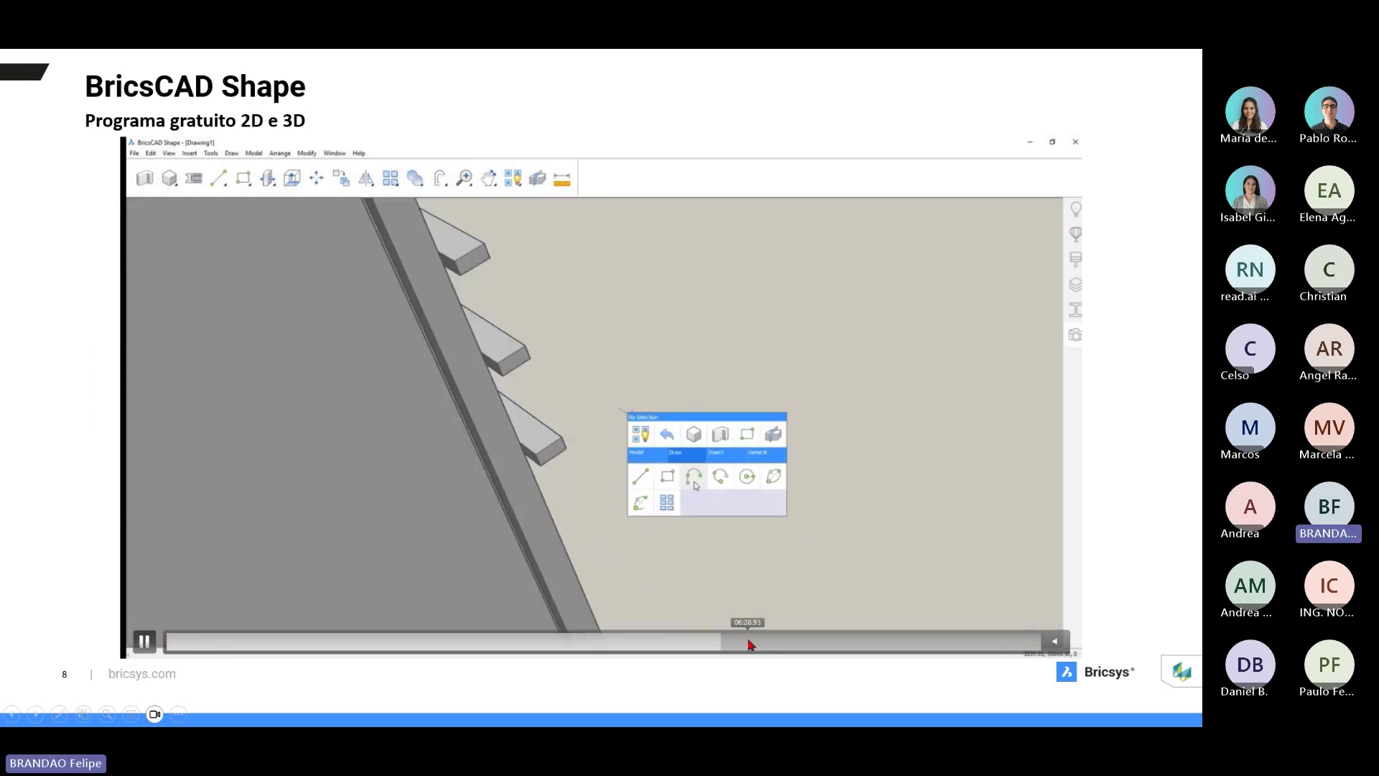
left_click(750, 642)
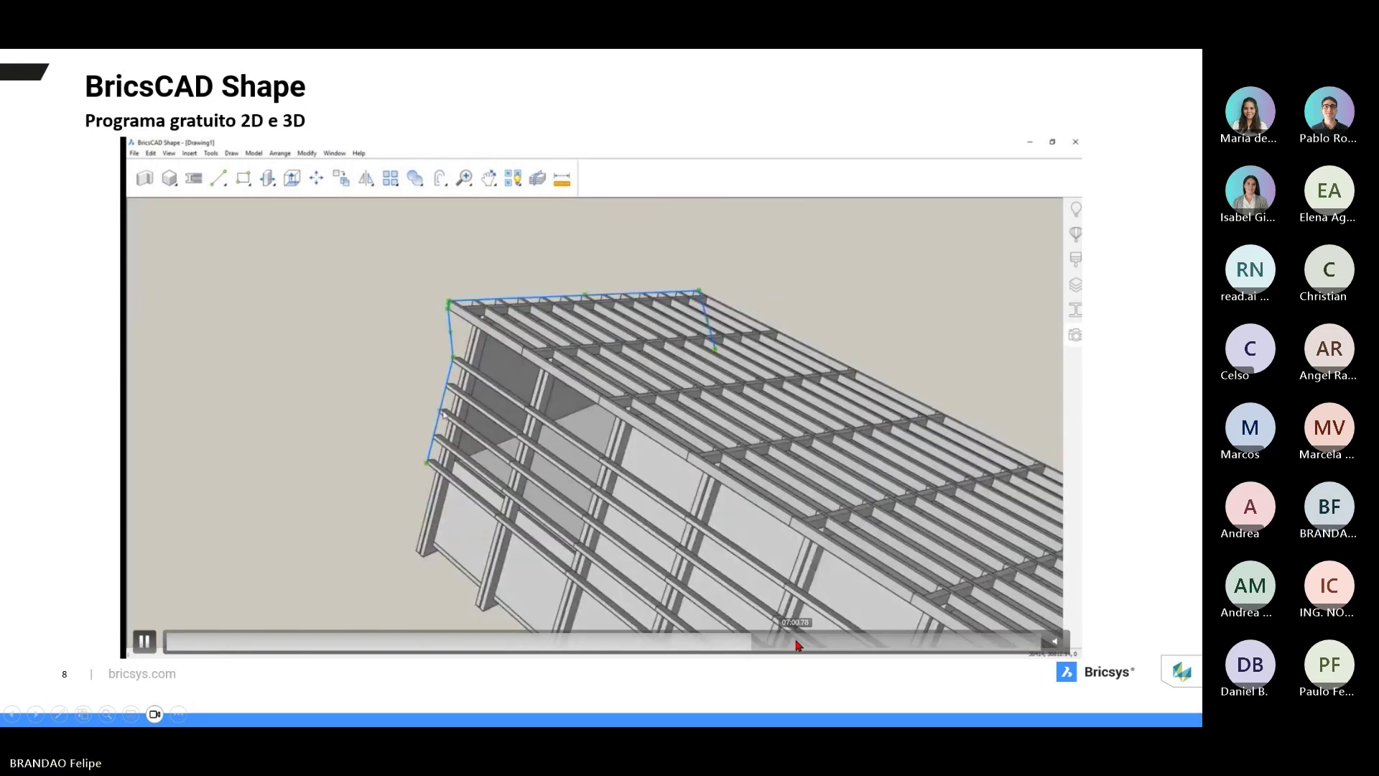
left_click(796, 642)
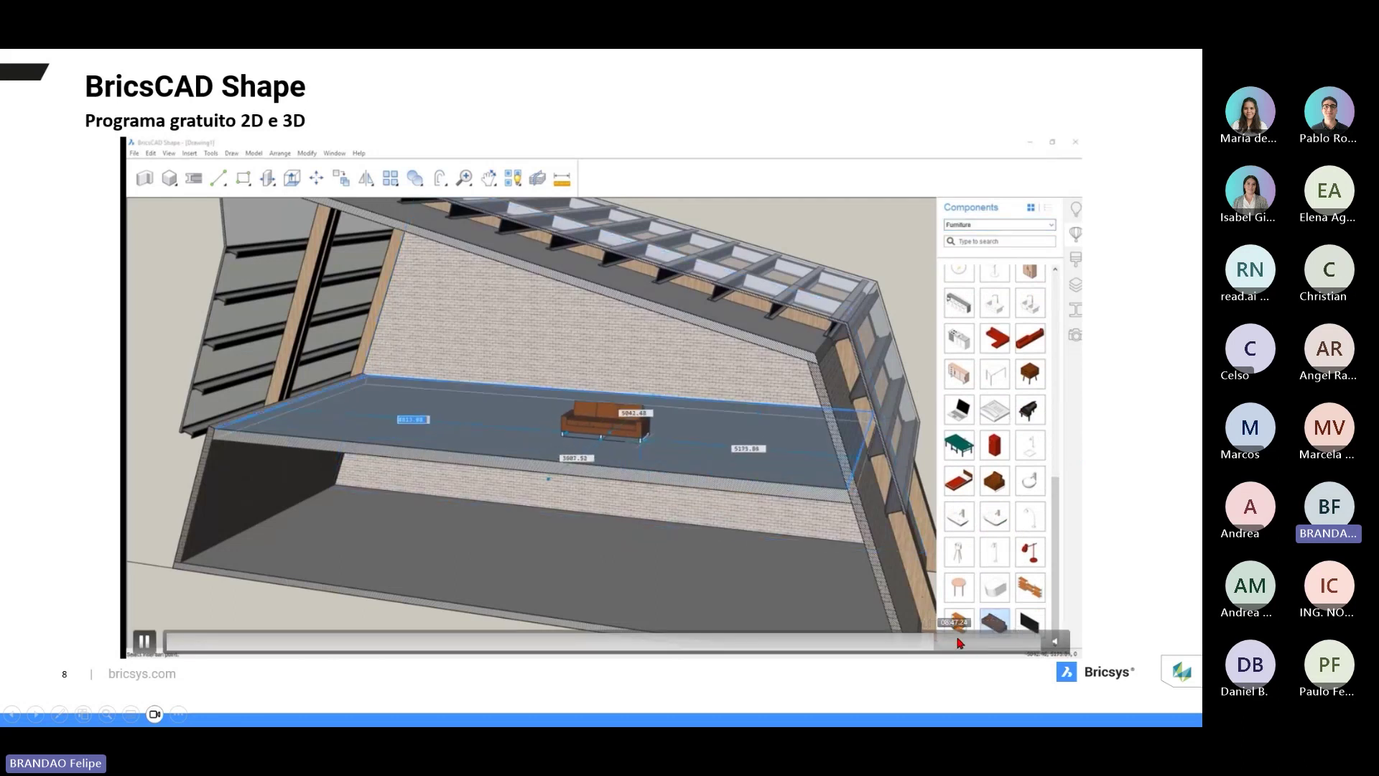
Step: Jump the Shape video to the full building view, then move to the BricsCAD Launcher slide
left_click(969, 642)
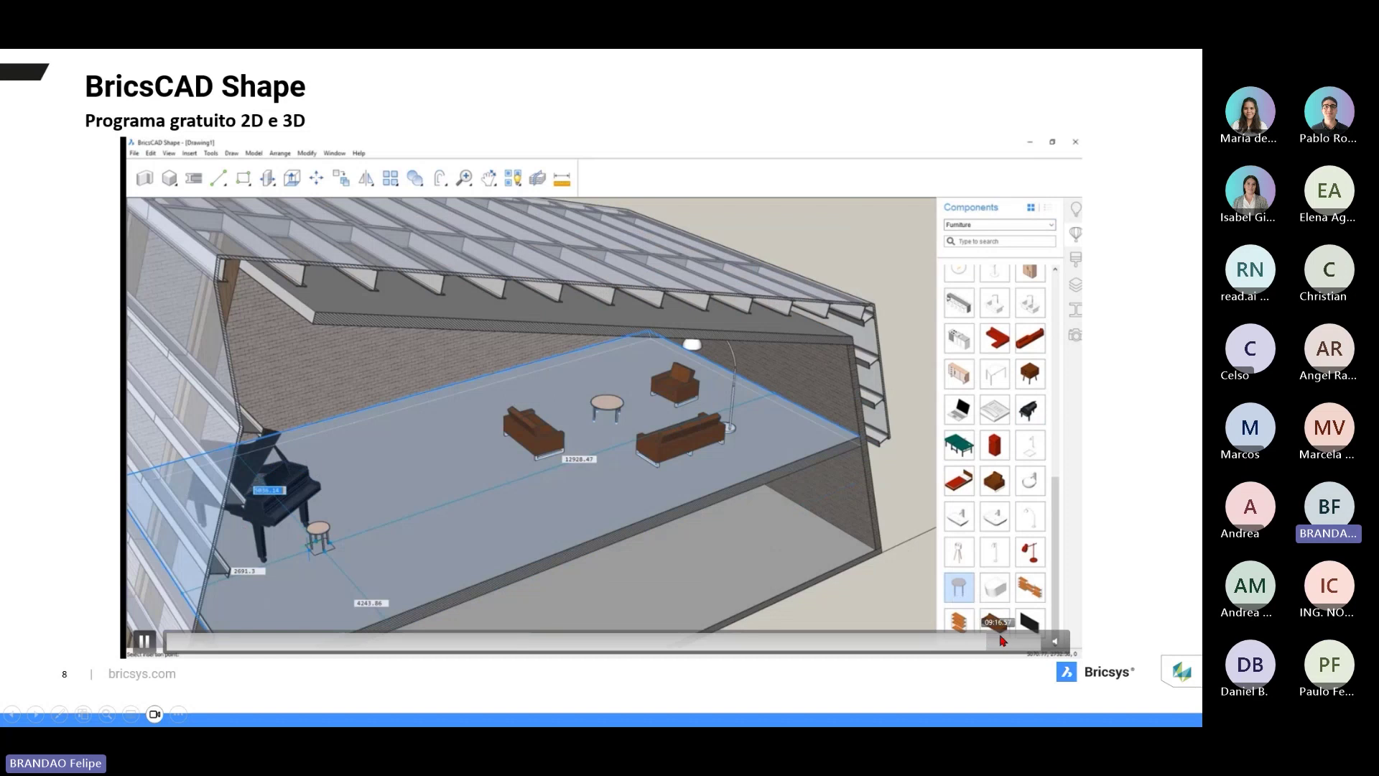
left_click(1006, 640)
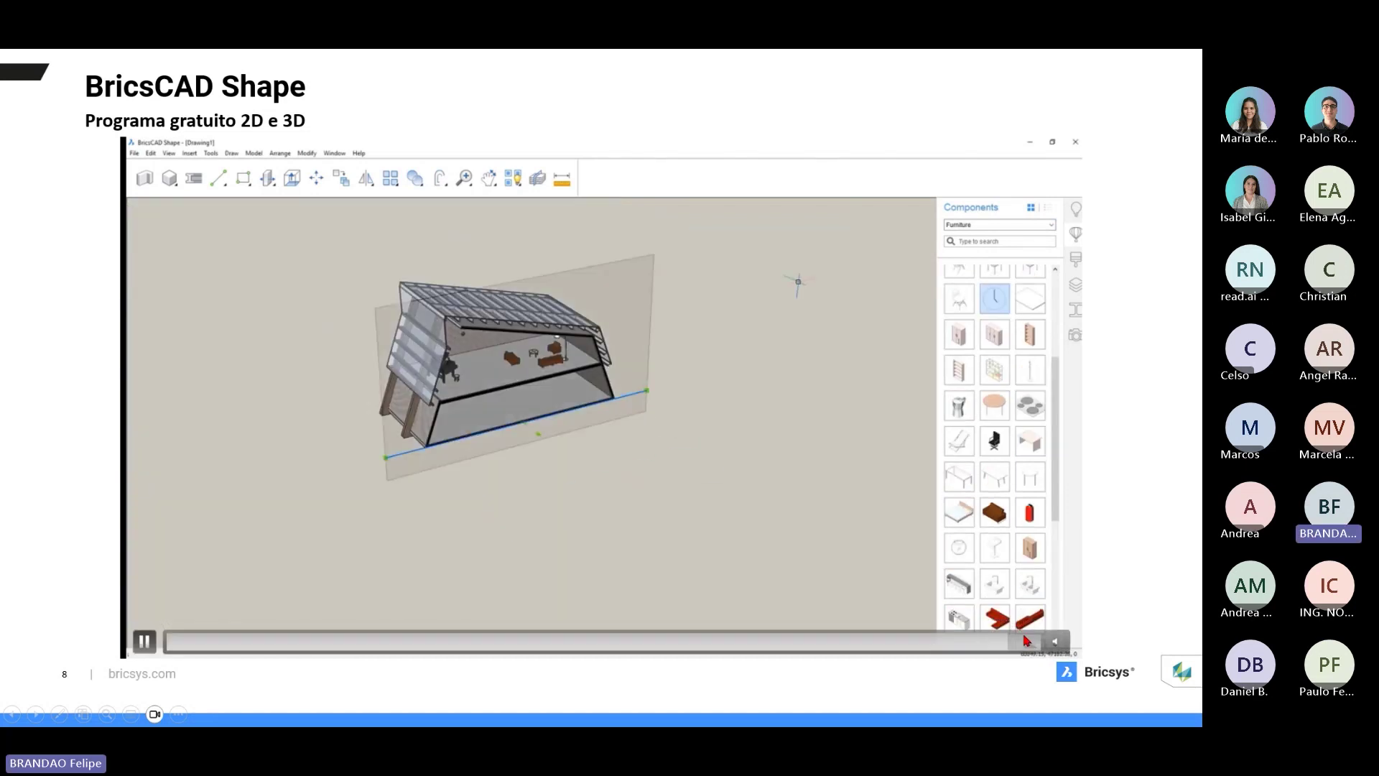
left_click(1026, 644)
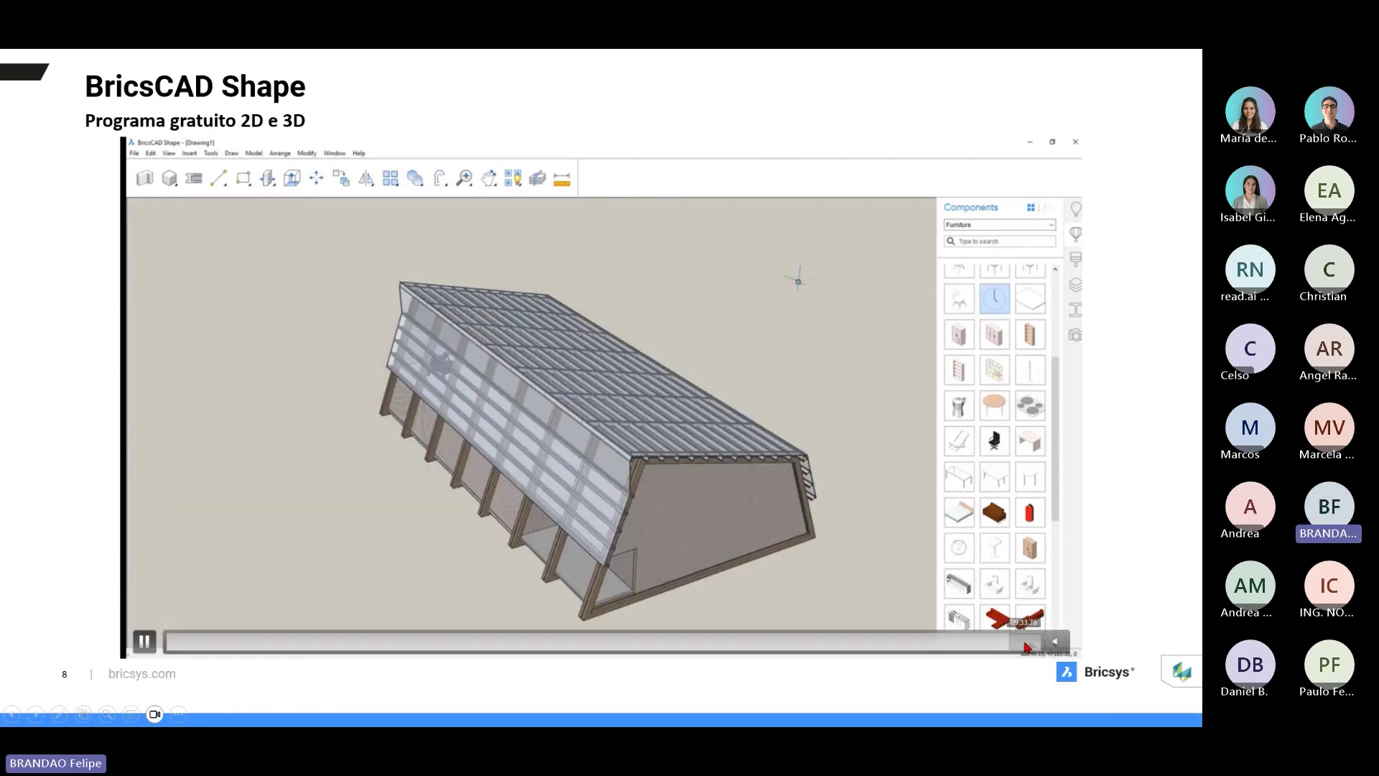
left_click(1028, 644)
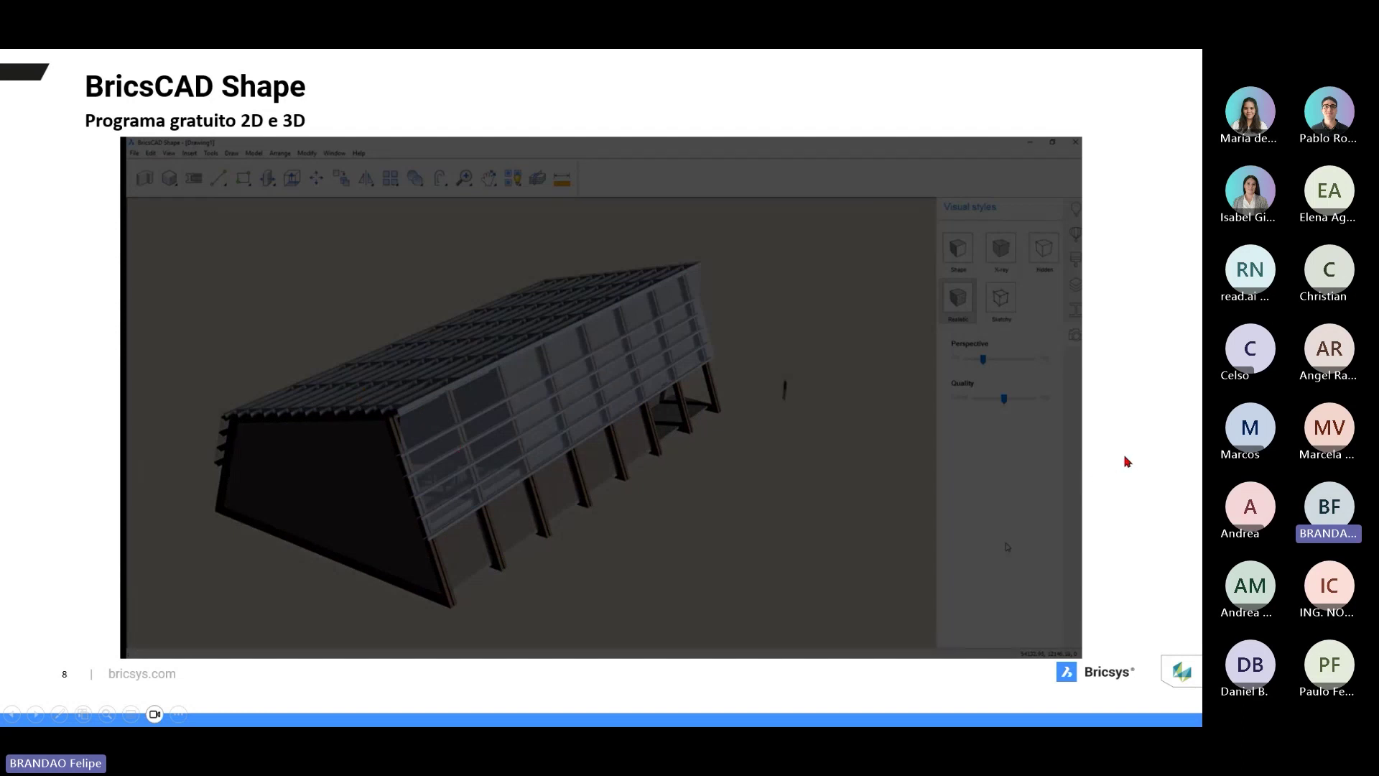
key("Right")
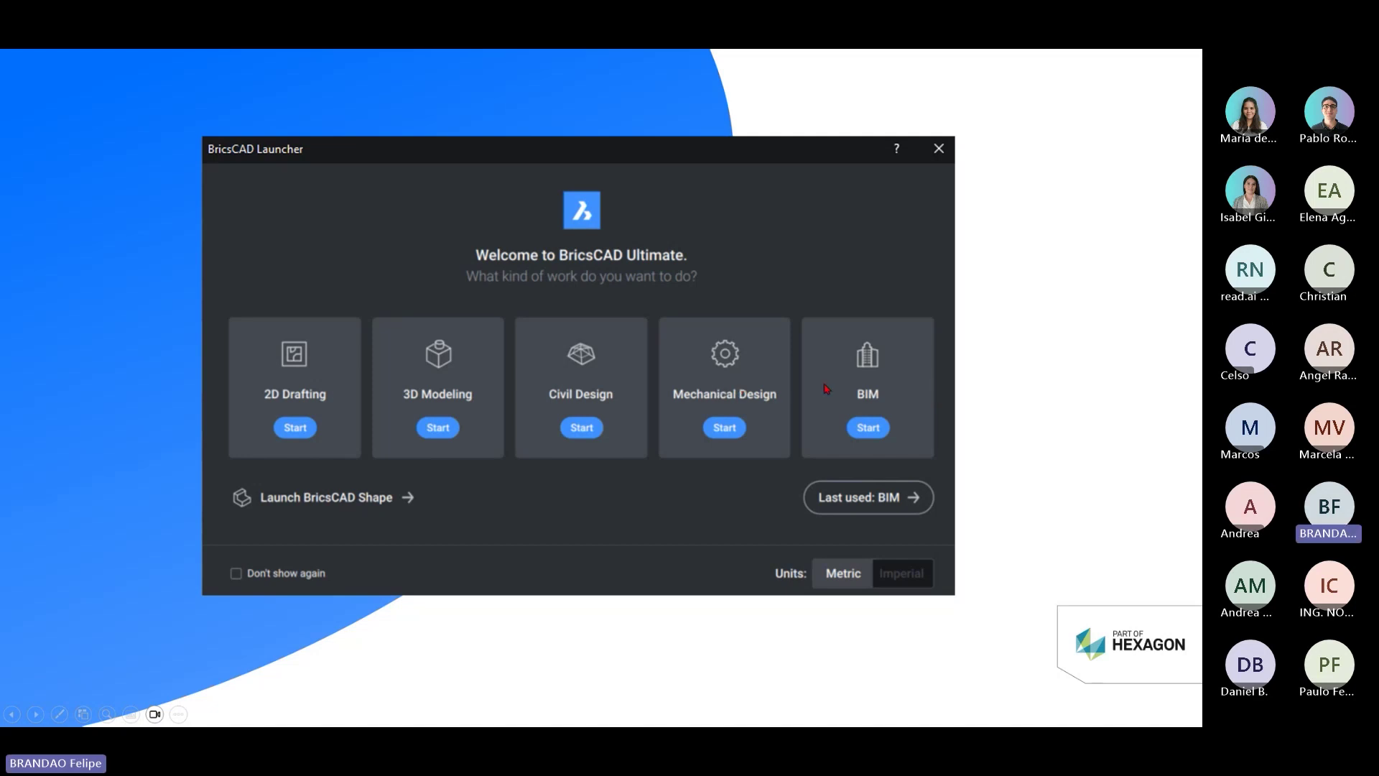
Step: Advance past the BricsCAD Lite title slide to 'BricsCAD Lite – Un CAD innovador'
key("Right")
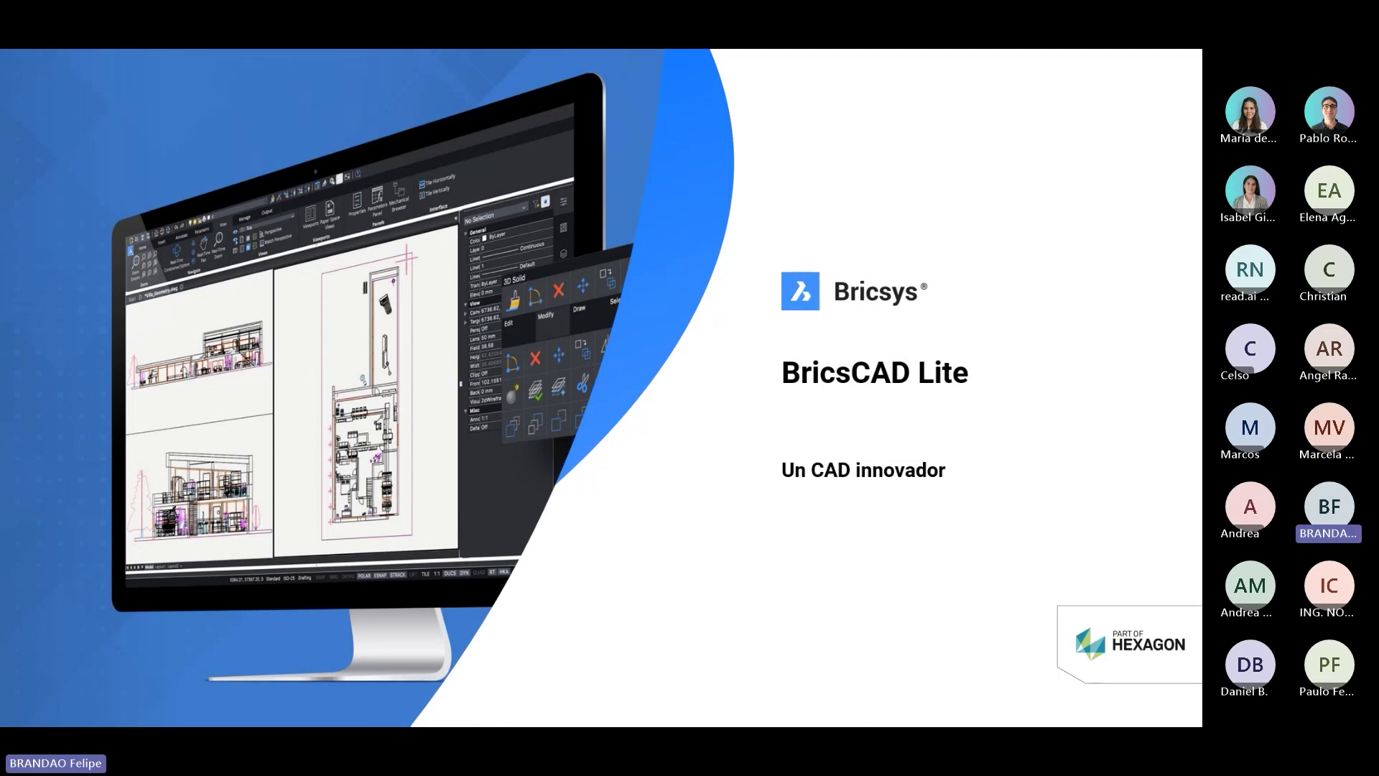
key("Right")
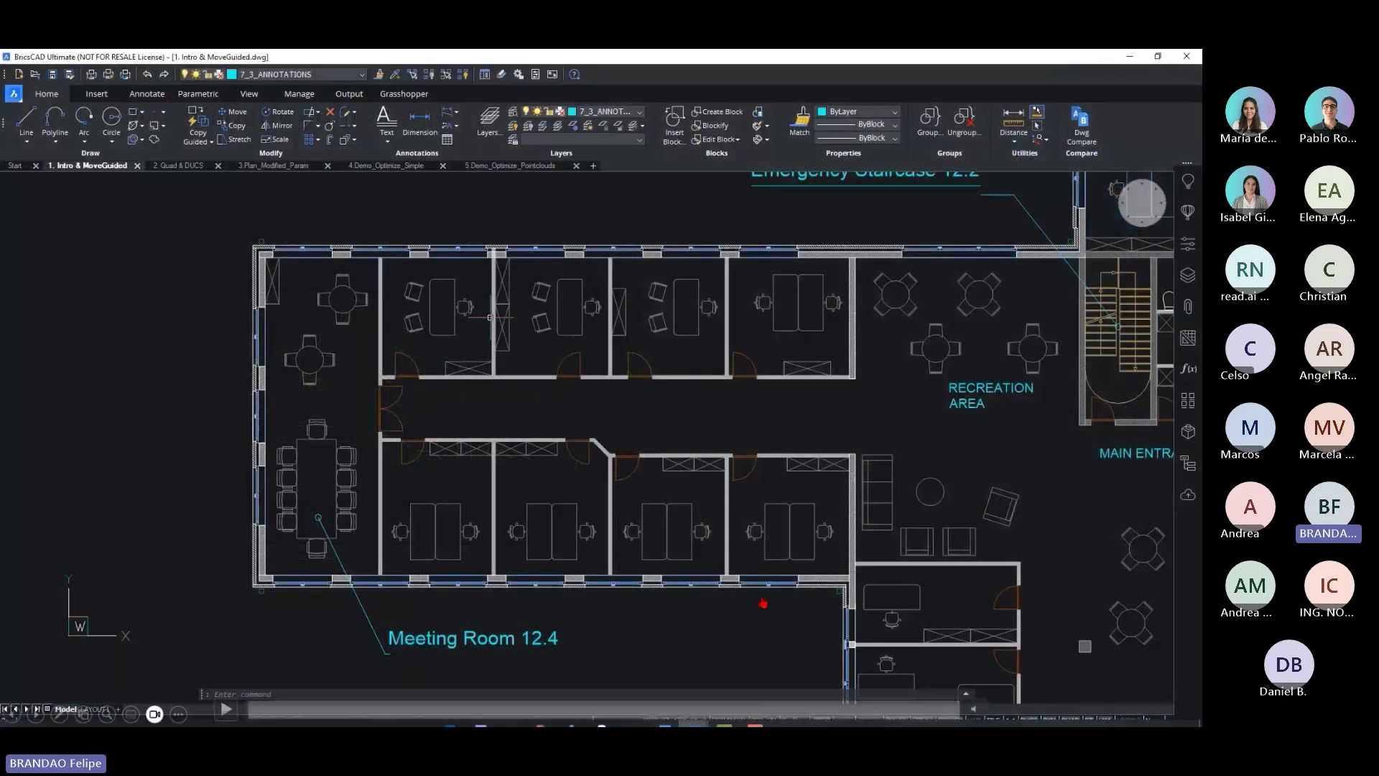
Step: Play the floor-plan demo video on slide 12 and pause it near the end
left_click(245, 711)
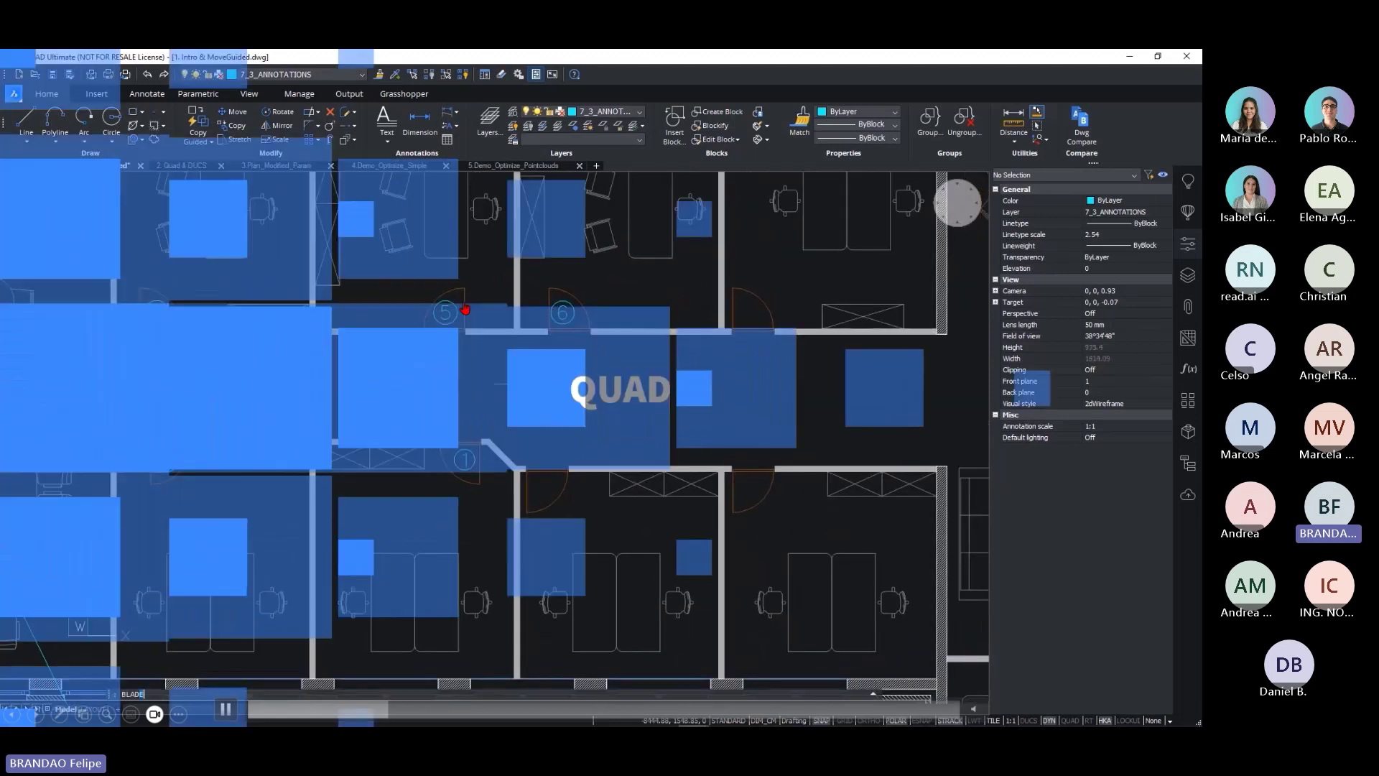
left_click(466, 311)
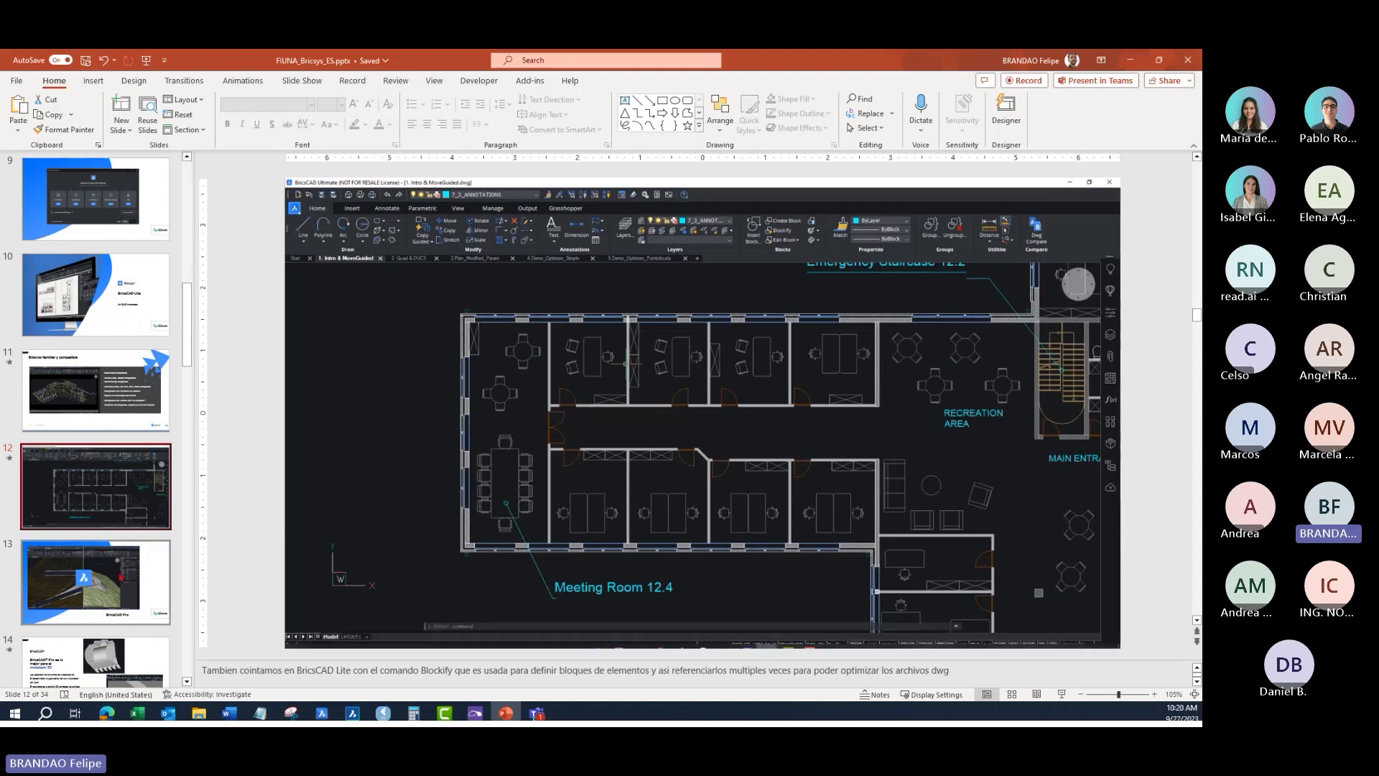
Step: Present from slide 13, BricsCAD Pro, and advance to slide 14 on 3D modelling
left_click(135, 570)
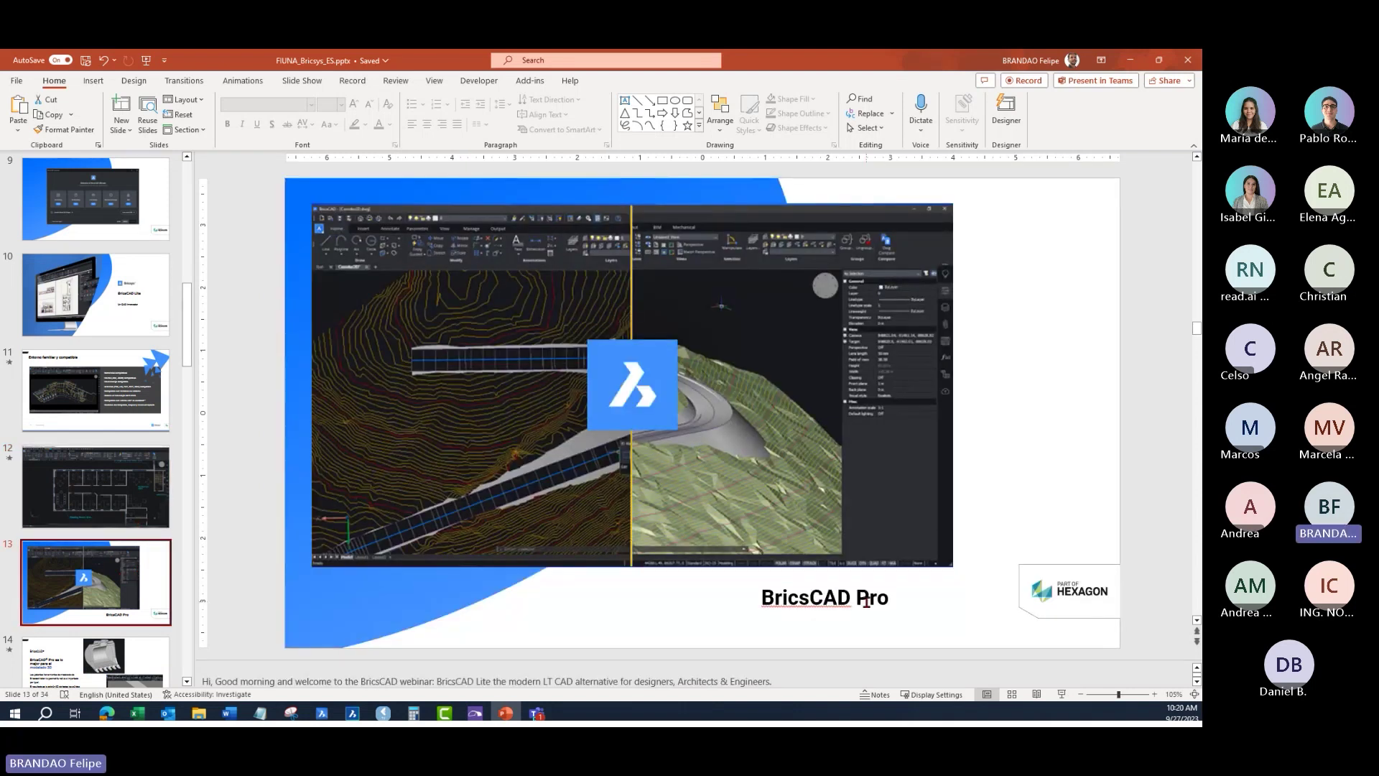
left_click(1061, 694)
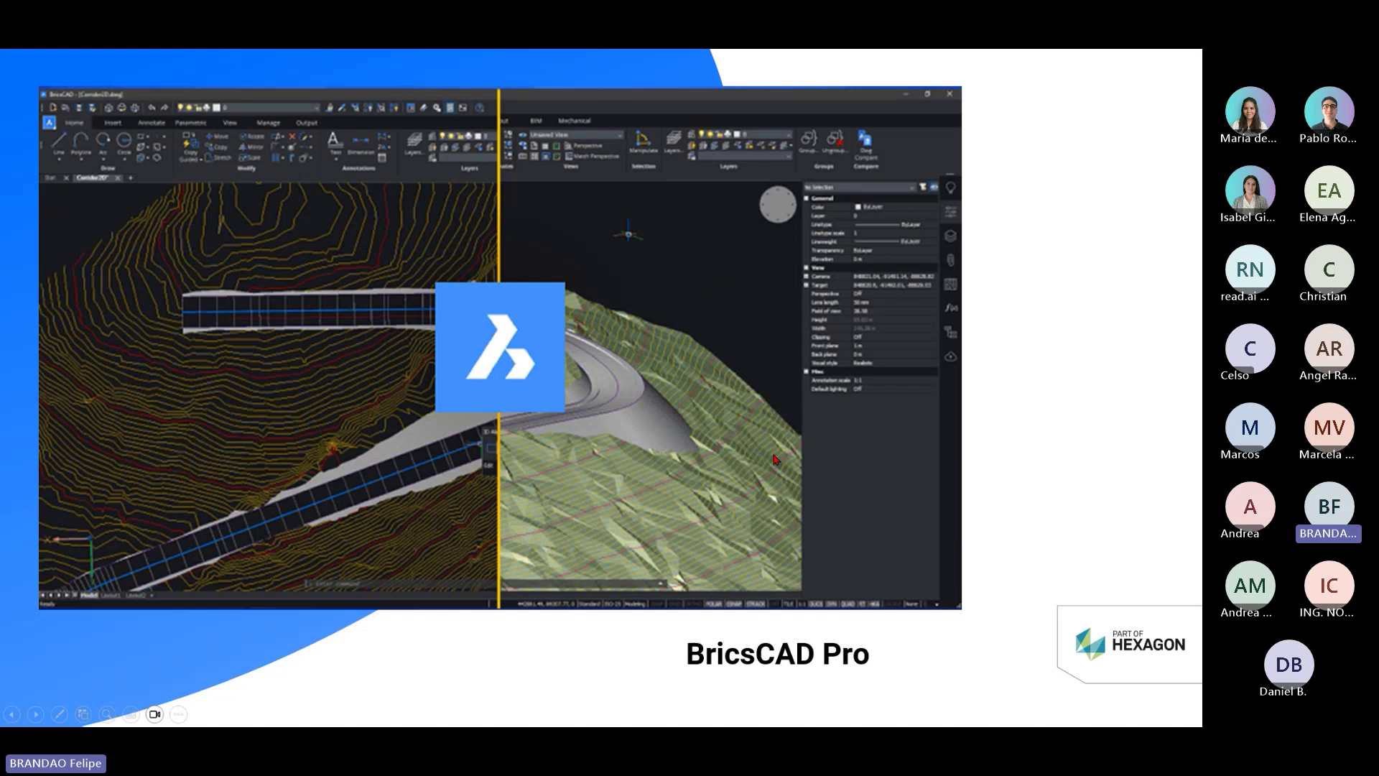
left_click(687, 434)
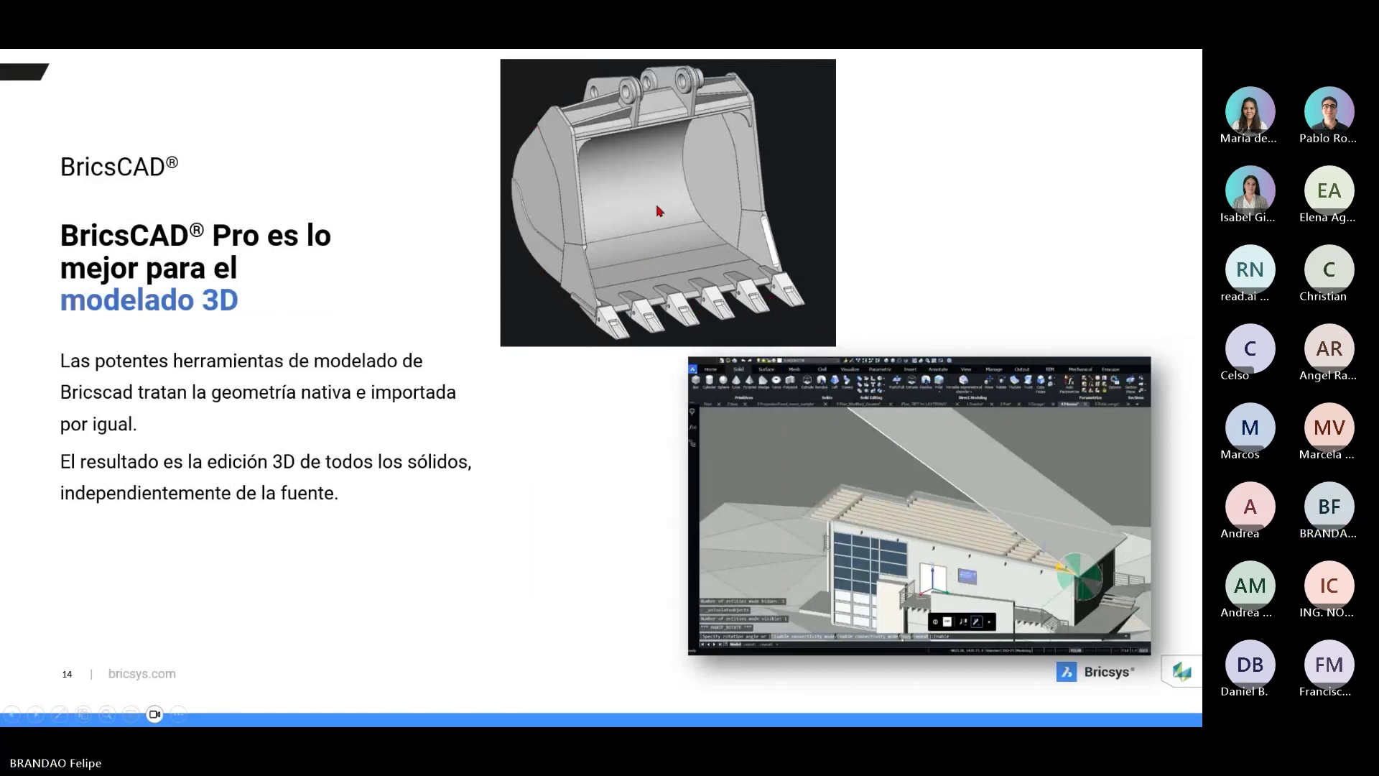
Step: Advance the slide show to slide 15, 'BricsCAD Pro Civil Tools'
key("Right")
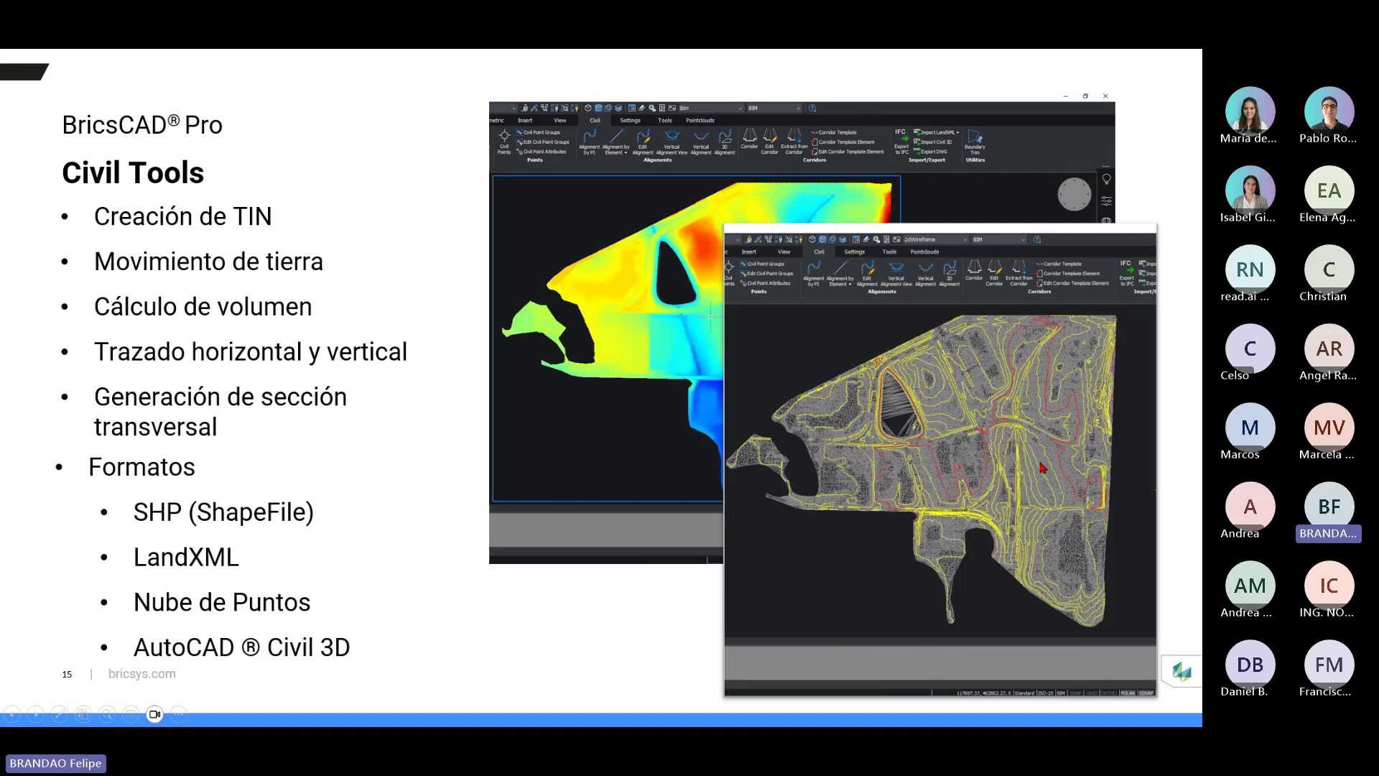
Step: Move to the Civil Explorer video slide, play the demo and skip ahead to the 3D TIN surface
key("Right")
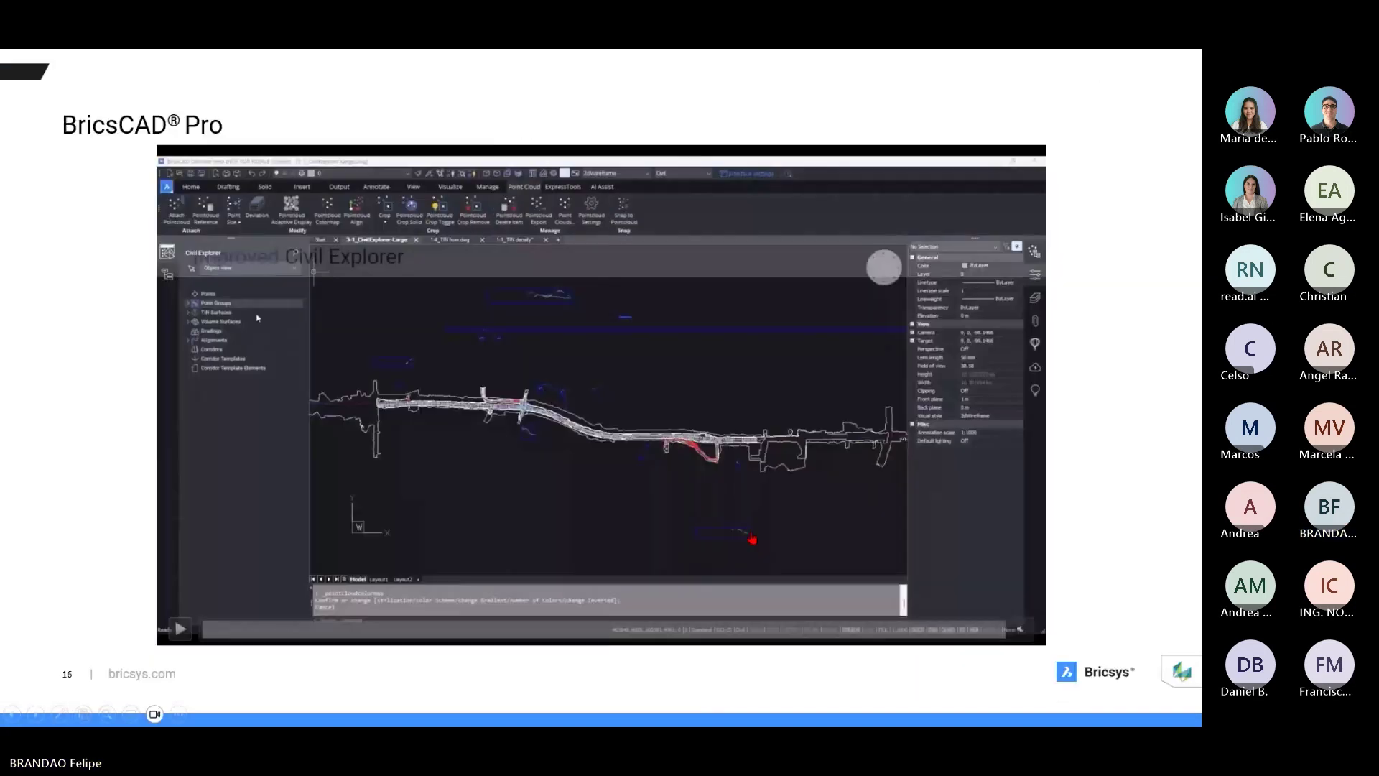
left_click(180, 631)
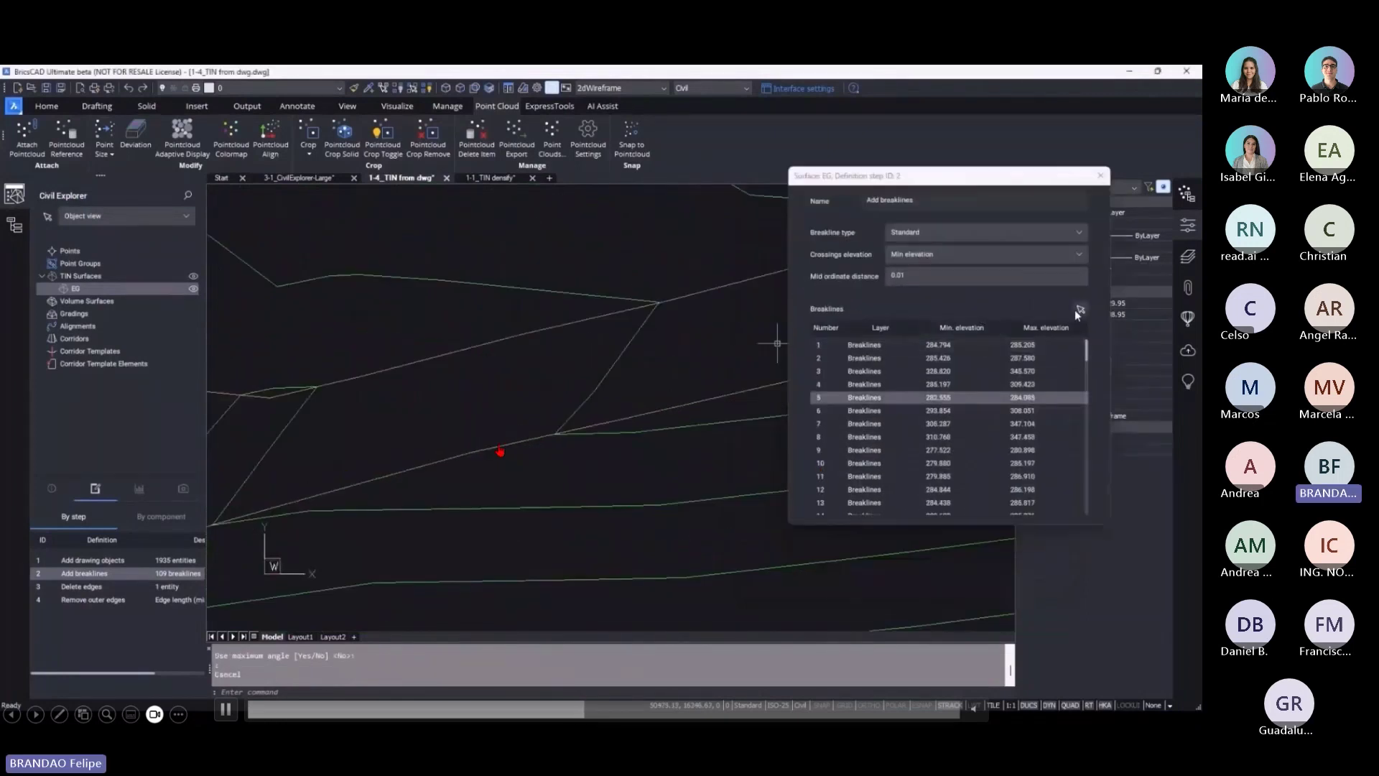
left_click(616, 711)
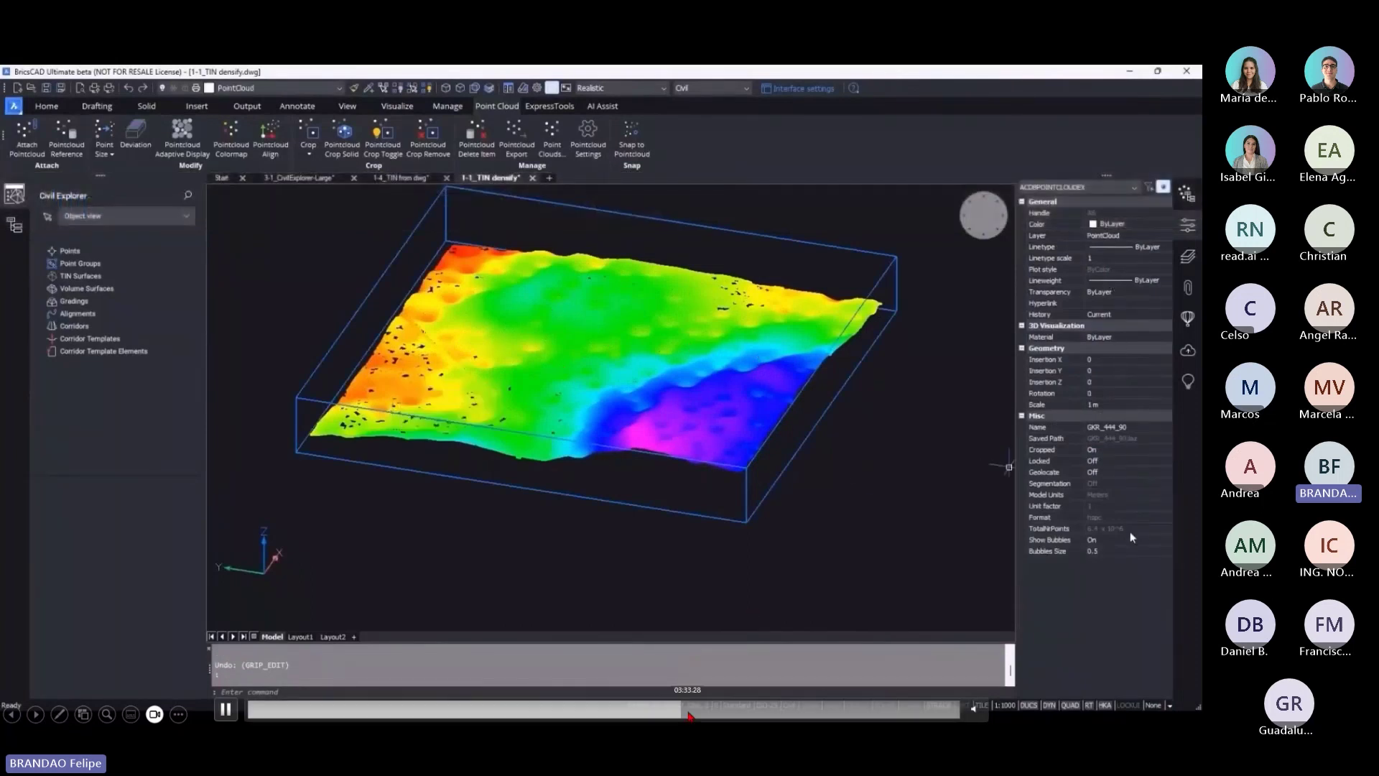
Step: Clear the point-cloud selection and create a simplified TIN surface from the terrain
key("Escape")
right_click(98, 278)
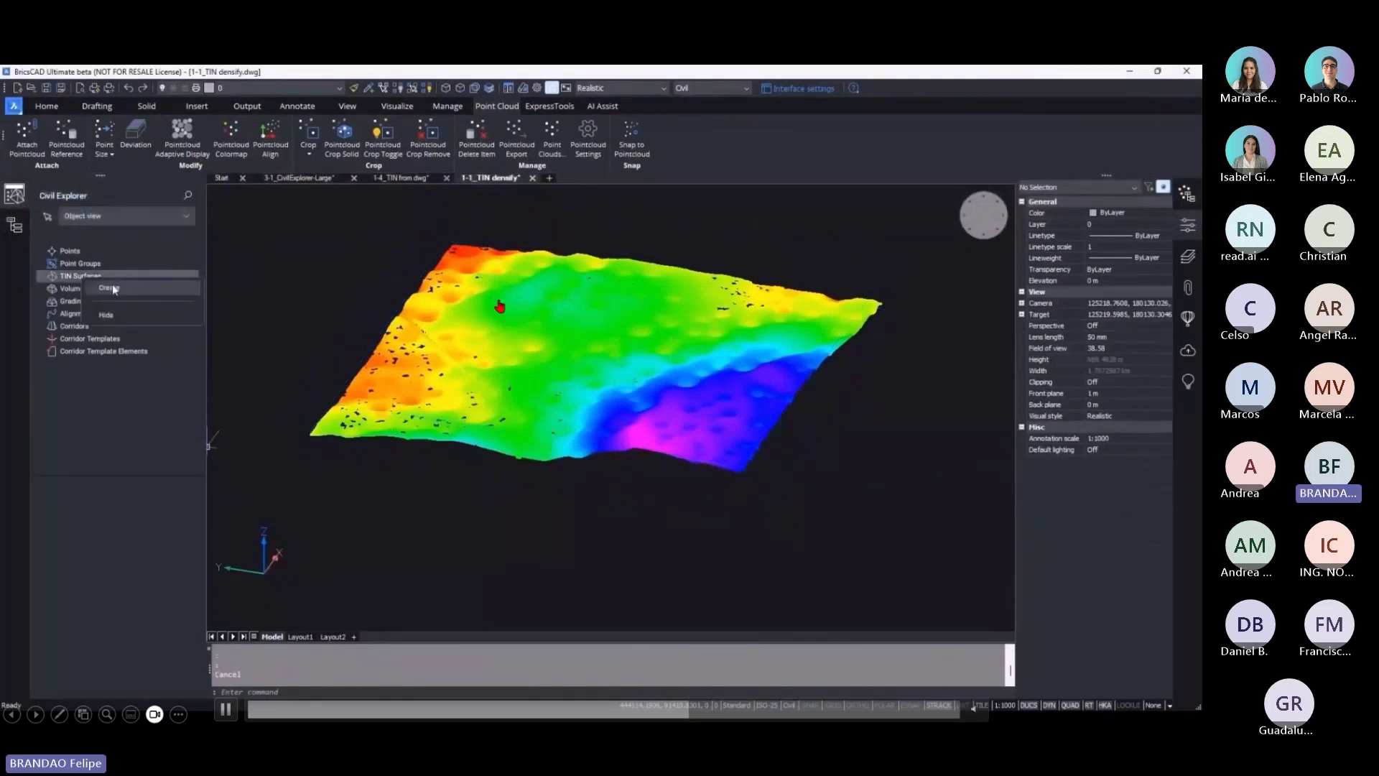
left_click(113, 289)
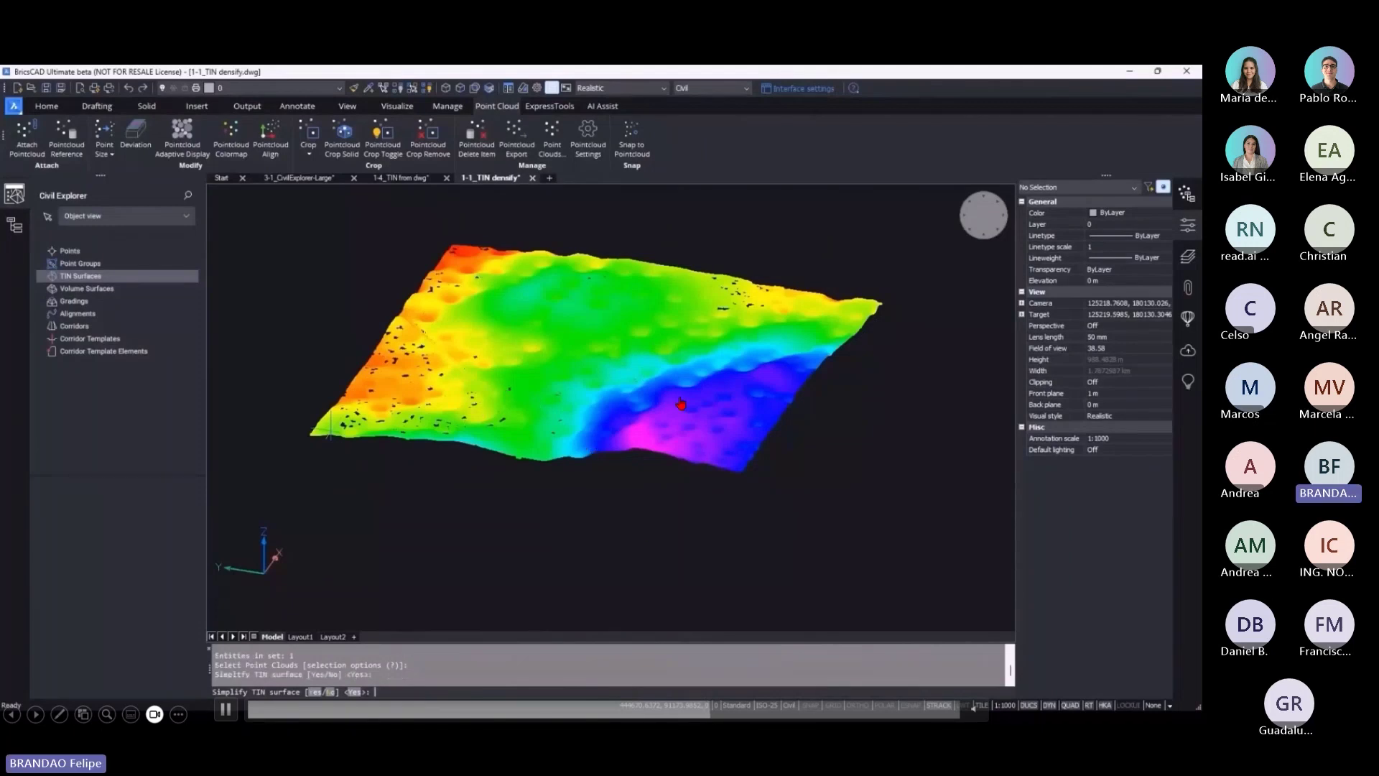
key("Return")
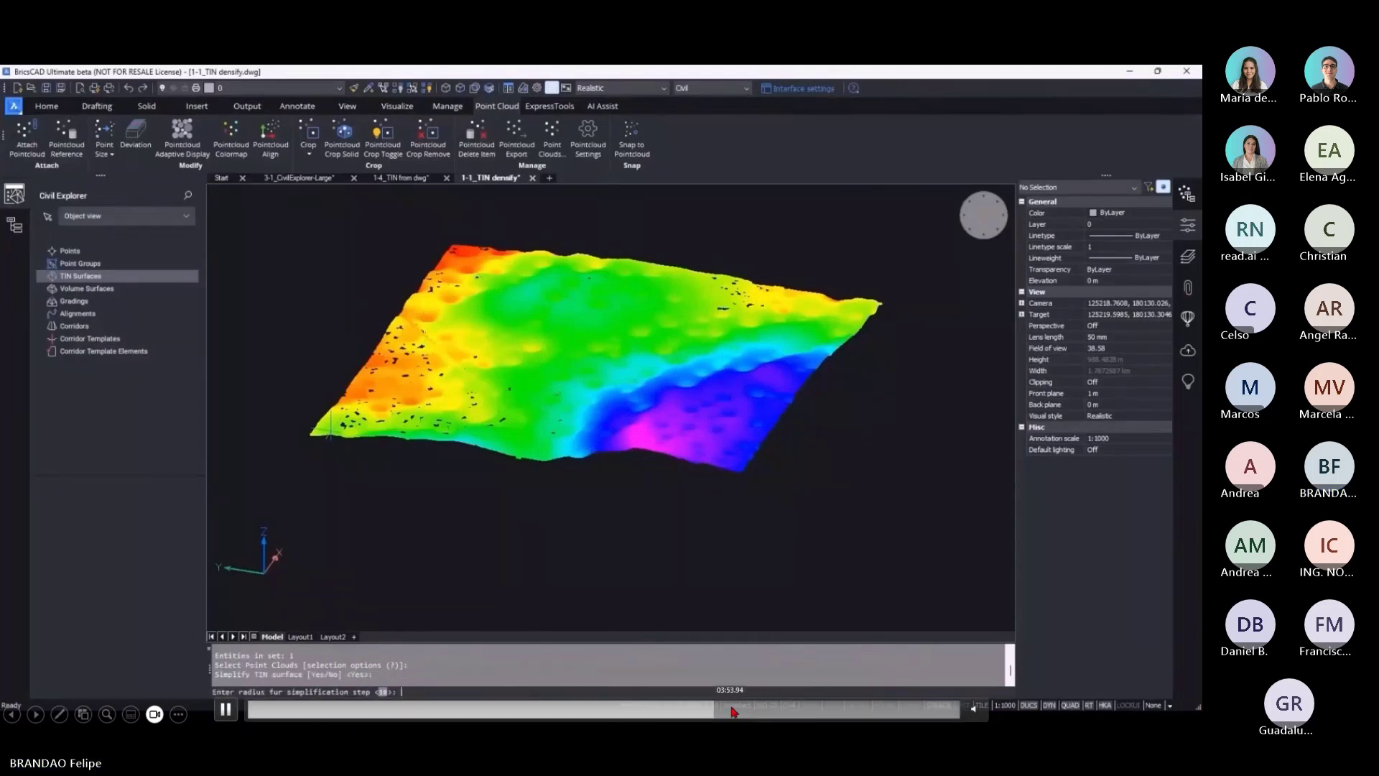
Step: Skip the TIN demo video further ahead, resume playback and let the show reach slide 18, Nube de Puntos
left_click(733, 711)
left_click(754, 712)
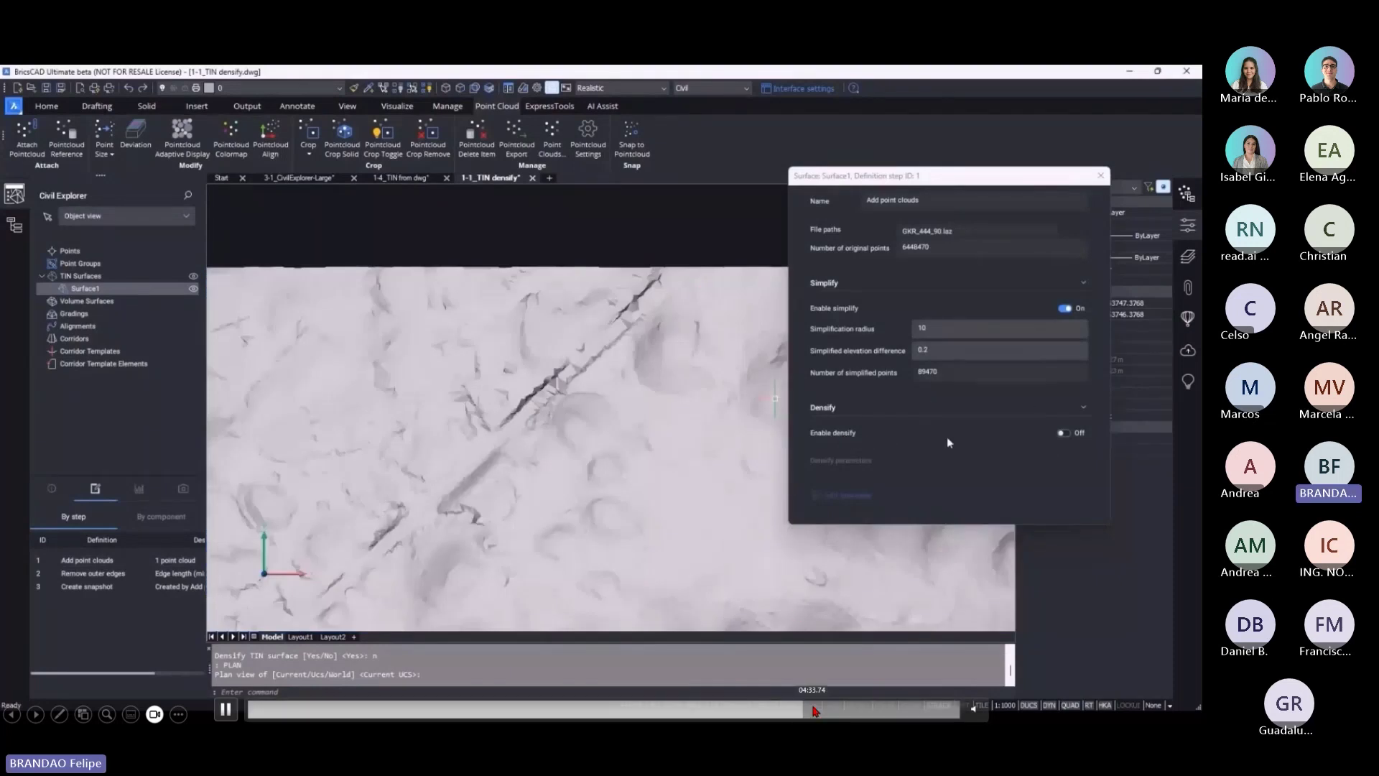
left_click(836, 711)
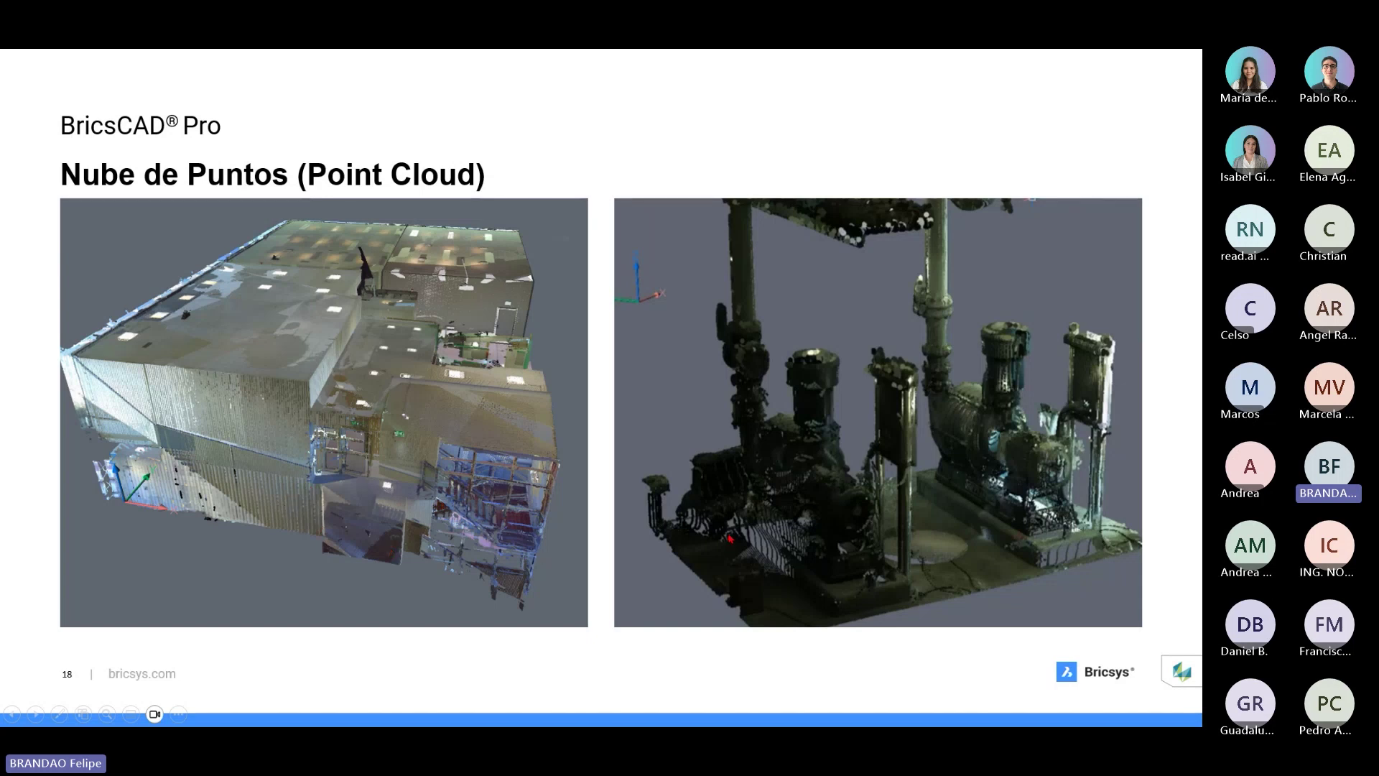
Step: Advance from slide 18 to slide 21, 'BricsCAD BIM Modelado Estructural'
mouse_move(592, 459)
left_click(772, 549)
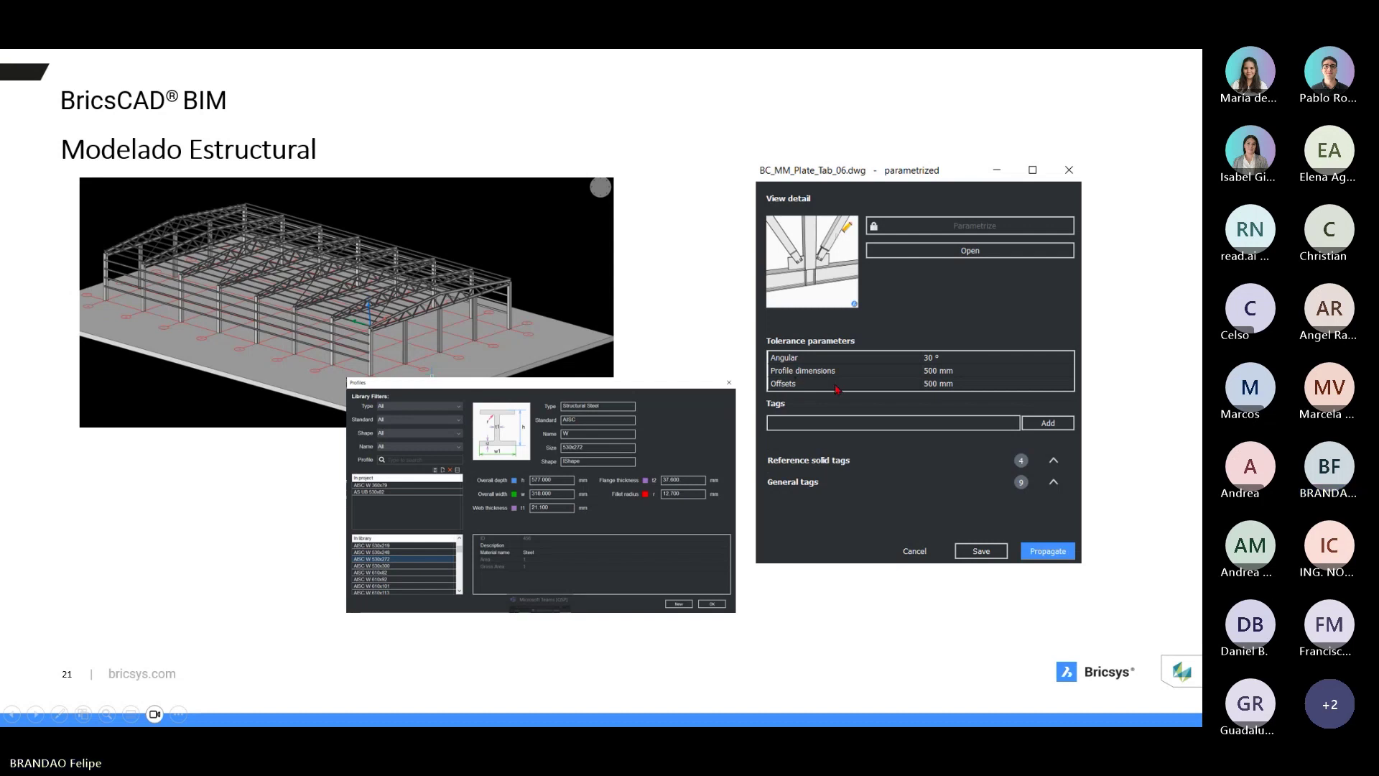
Step: Go to the next slide and skip the structural demo past the Profiles dialog to column placement
key("Right")
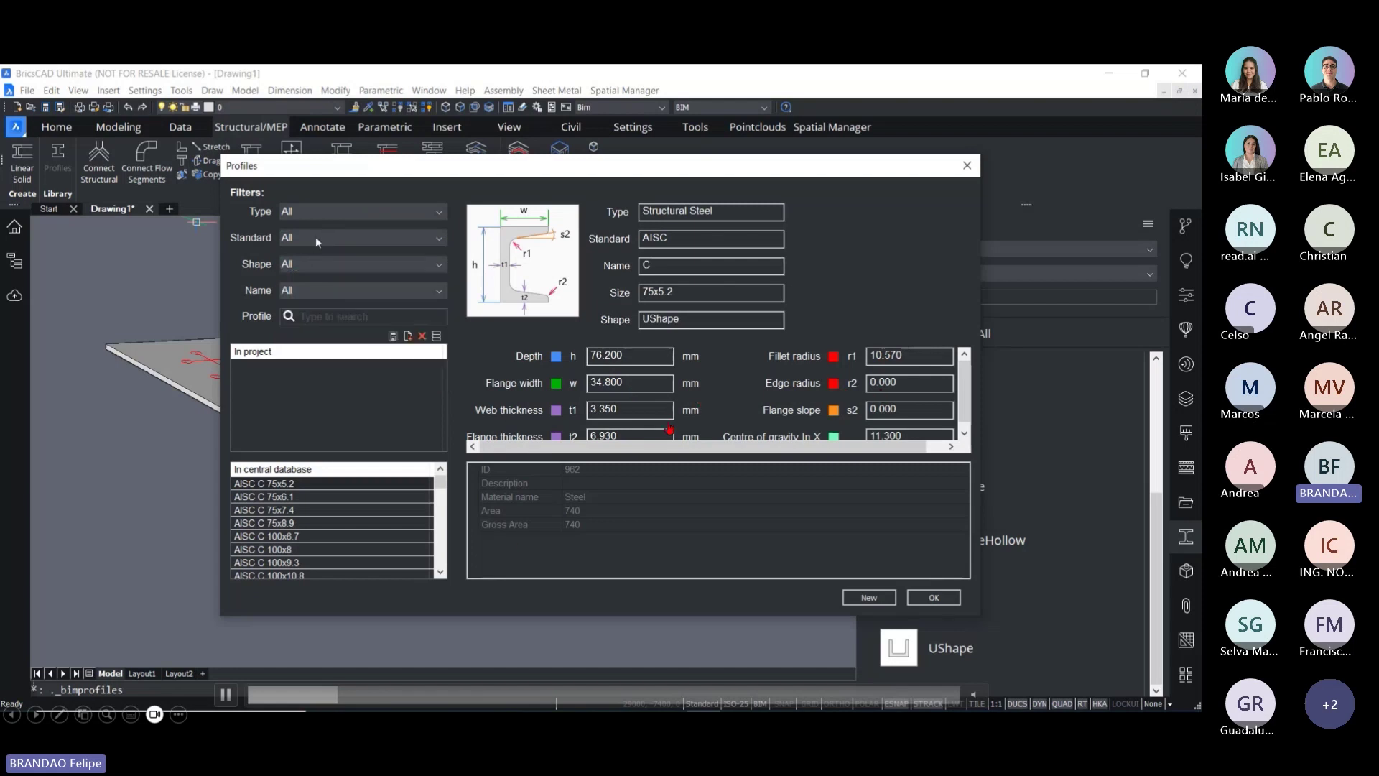
left_click(363, 695)
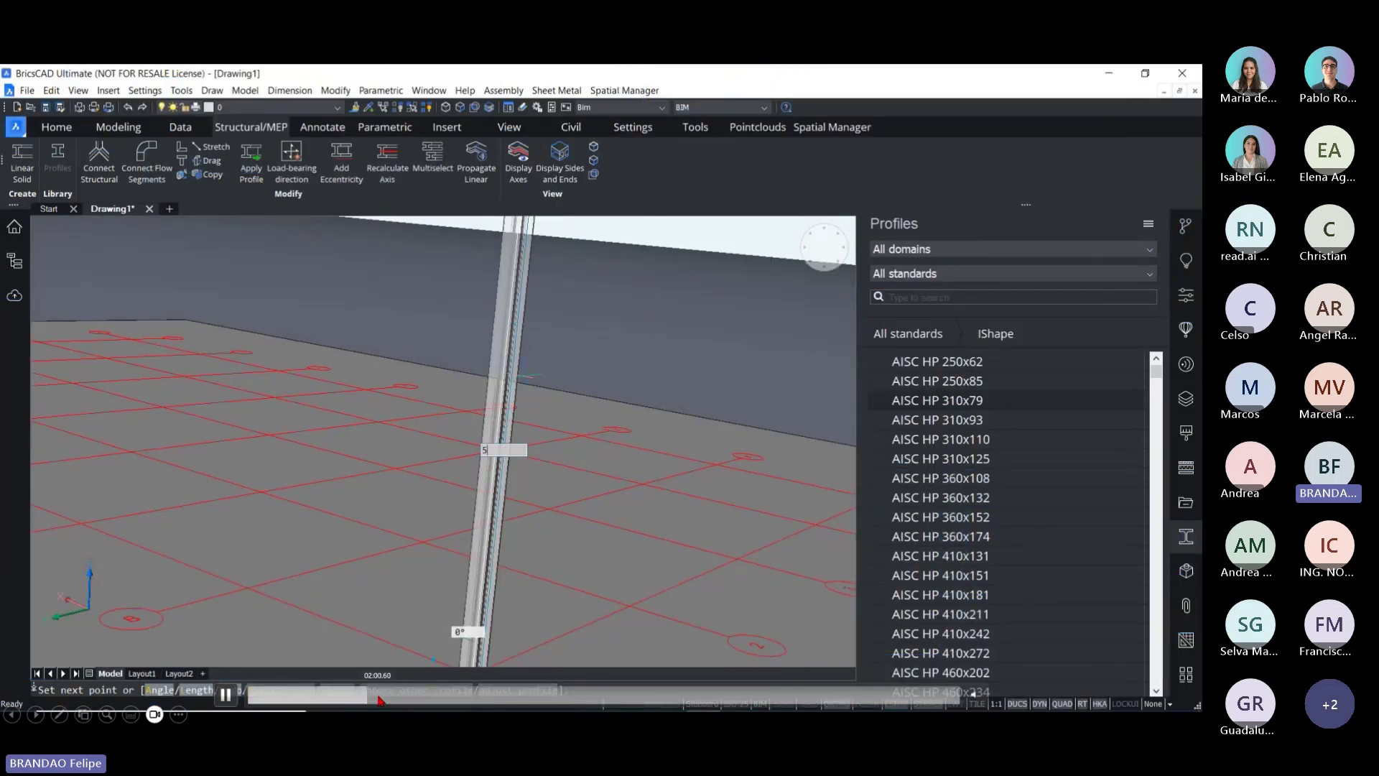
Step: Jump the demo to the Propagar section, where columns propagate along the BIM grid
left_click(381, 698)
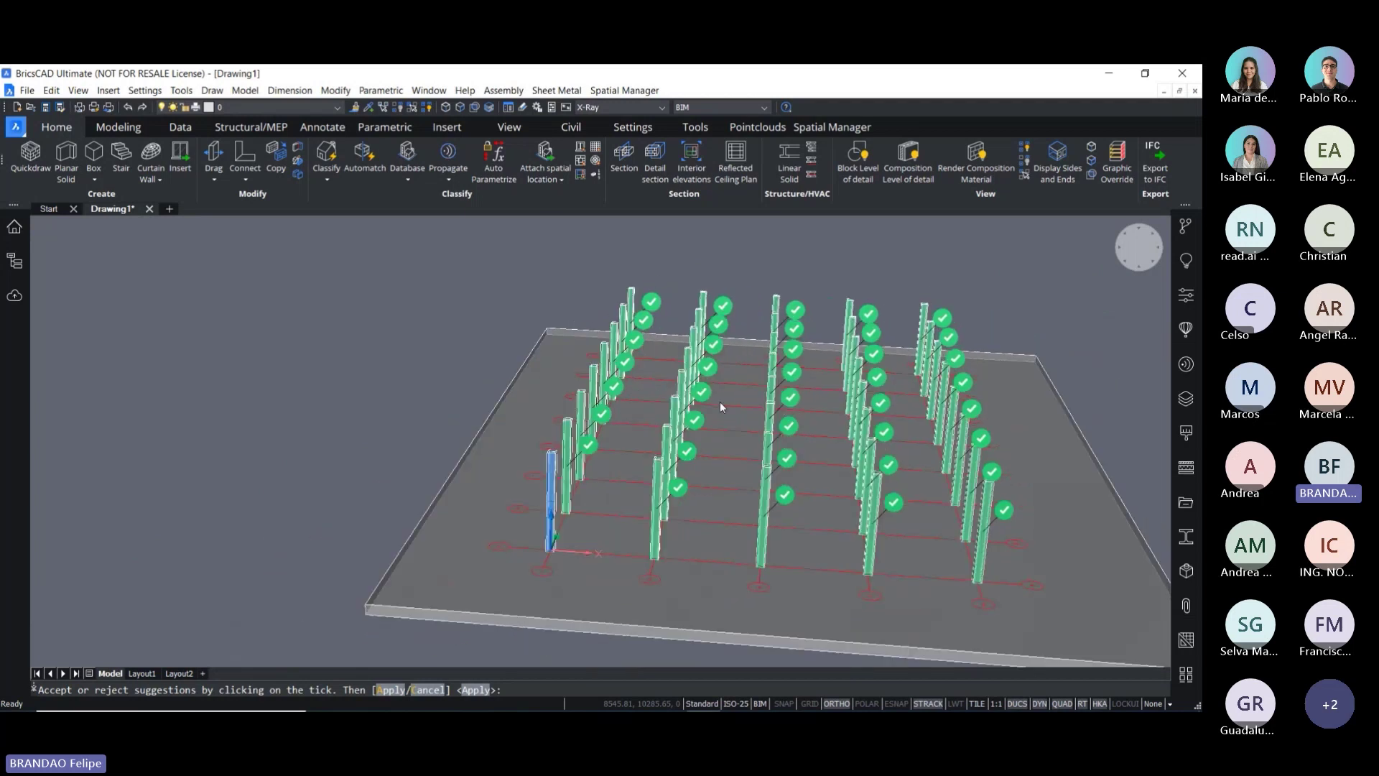
Step: Reject the suggested columns in the middle three grid rows and apply the choice
left_click(884, 571)
left_click(791, 496)
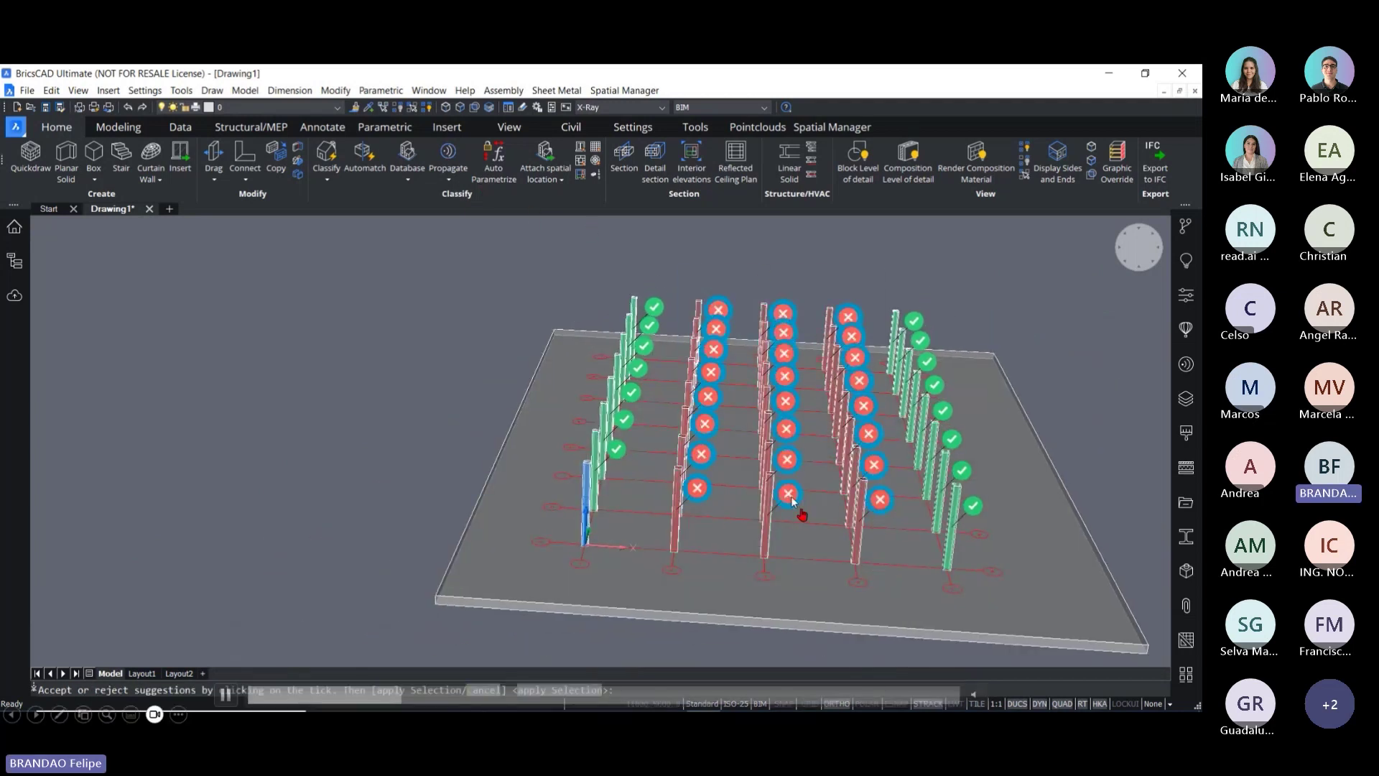
middle_click_drag(783, 326, 718, 495, "shift")
key("Return")
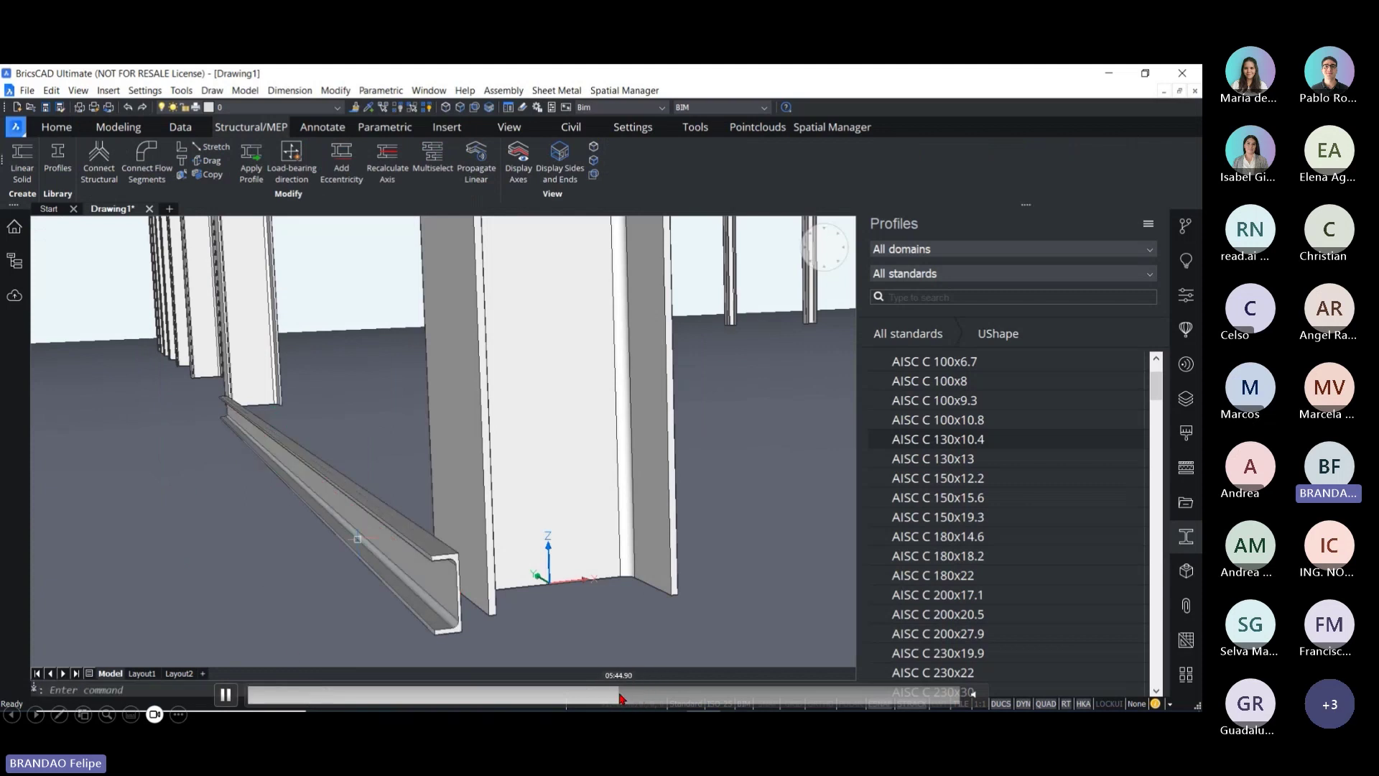
Step: Rewind the demo to the C-channel move and raise the beam 1500 along its vertical axis
left_click(620, 698)
left_click(615, 698)
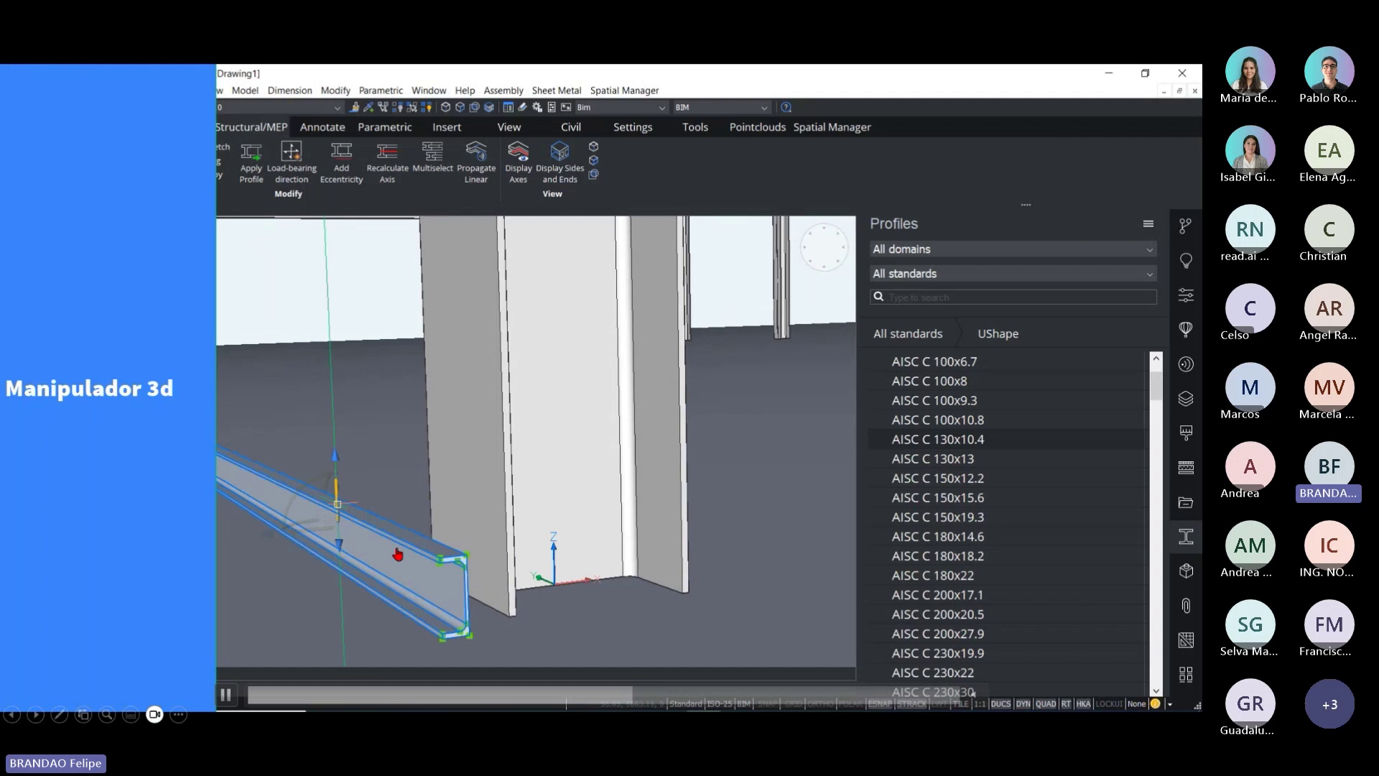
left_click(337, 503)
mouse_move(280, 464)
middle_mouse_down("shift")
mouse_move(440, 514)
mouse_move(477, 496)
middle_mouse_up("shift")
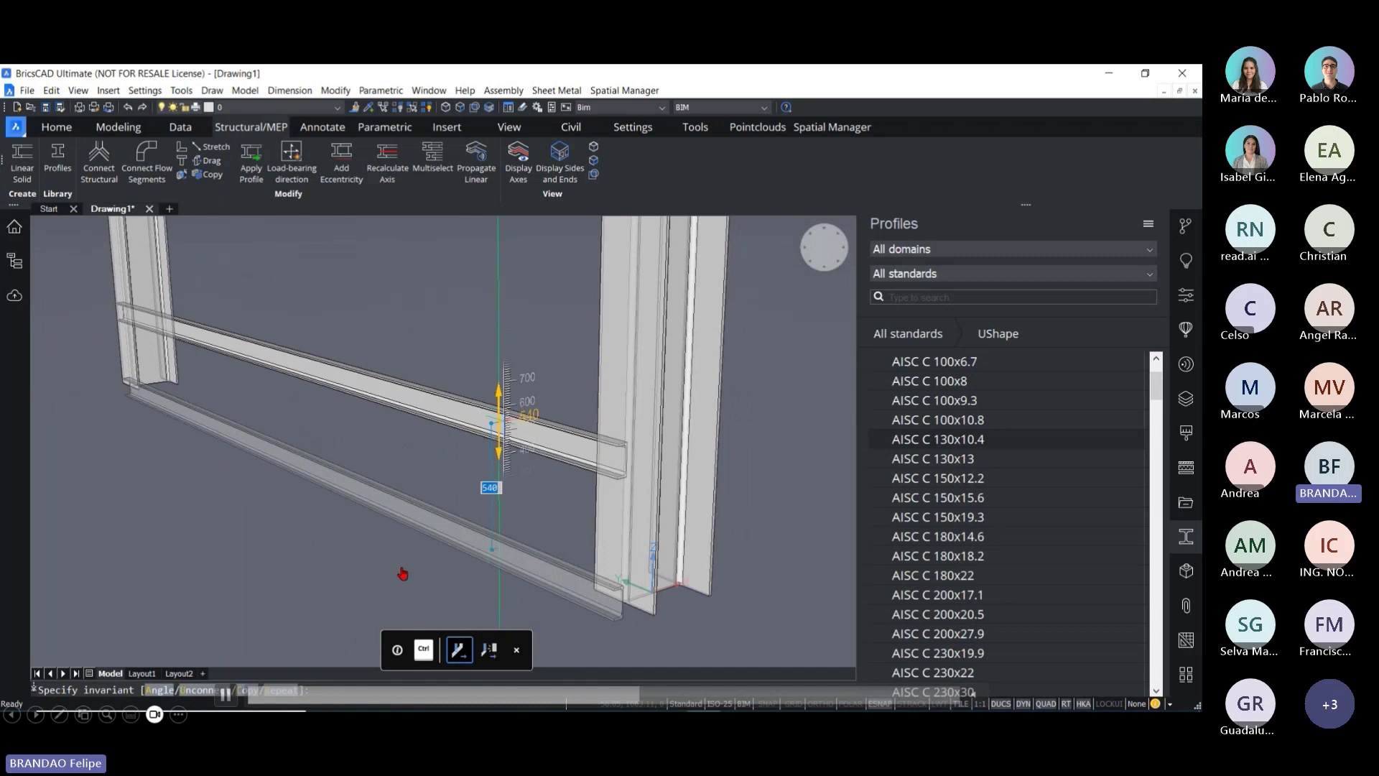
type("1500")
key("Return")
Step: Zoom out, orbit to show the roof trusses, and start copying the beam up the column
scroll(600, 399, "down", 5)
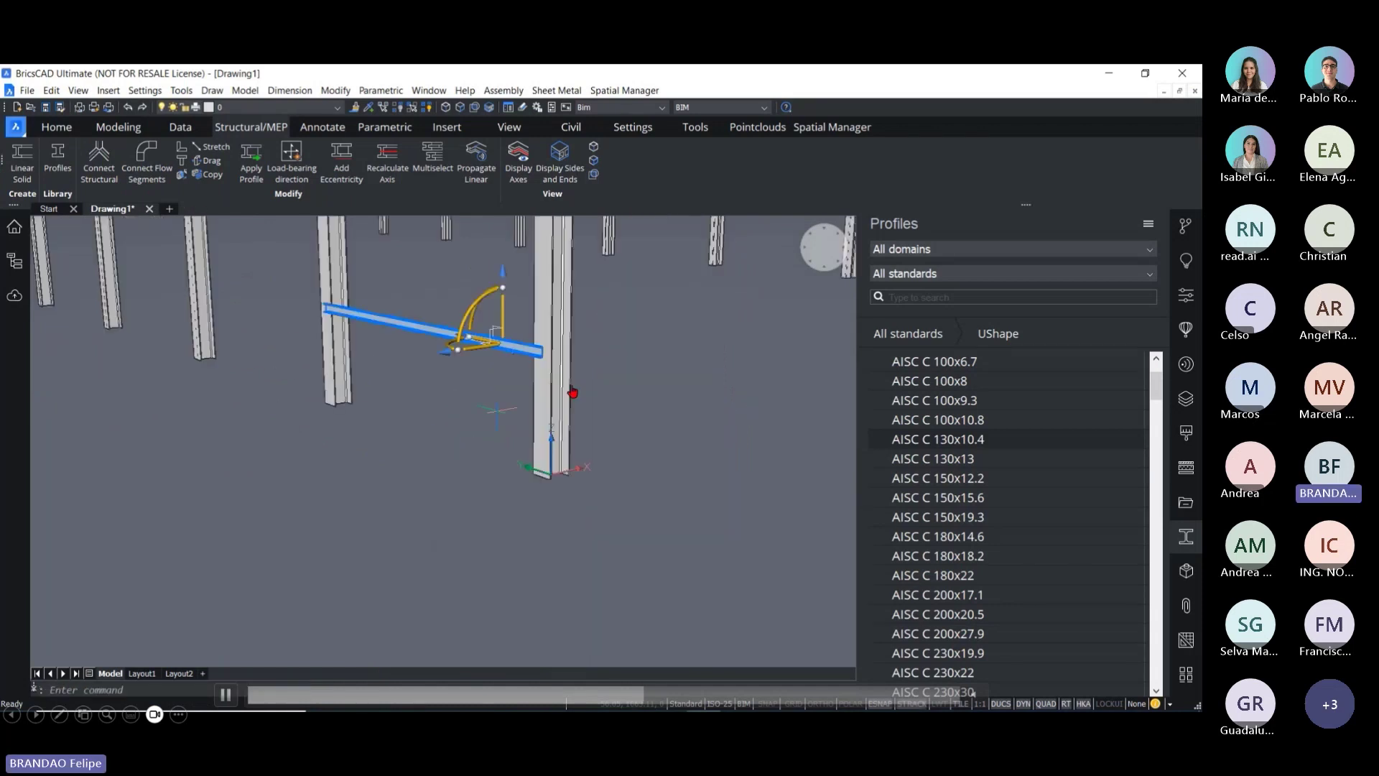
scroll(435, 586, "down", 2)
mouse_move(489, 483)
middle_mouse_down("shift")
mouse_move(514, 530)
mouse_move(517, 311)
mouse_move(545, 364)
middle_mouse_up("shift")
left_click_drag(461, 544, 493, 522)
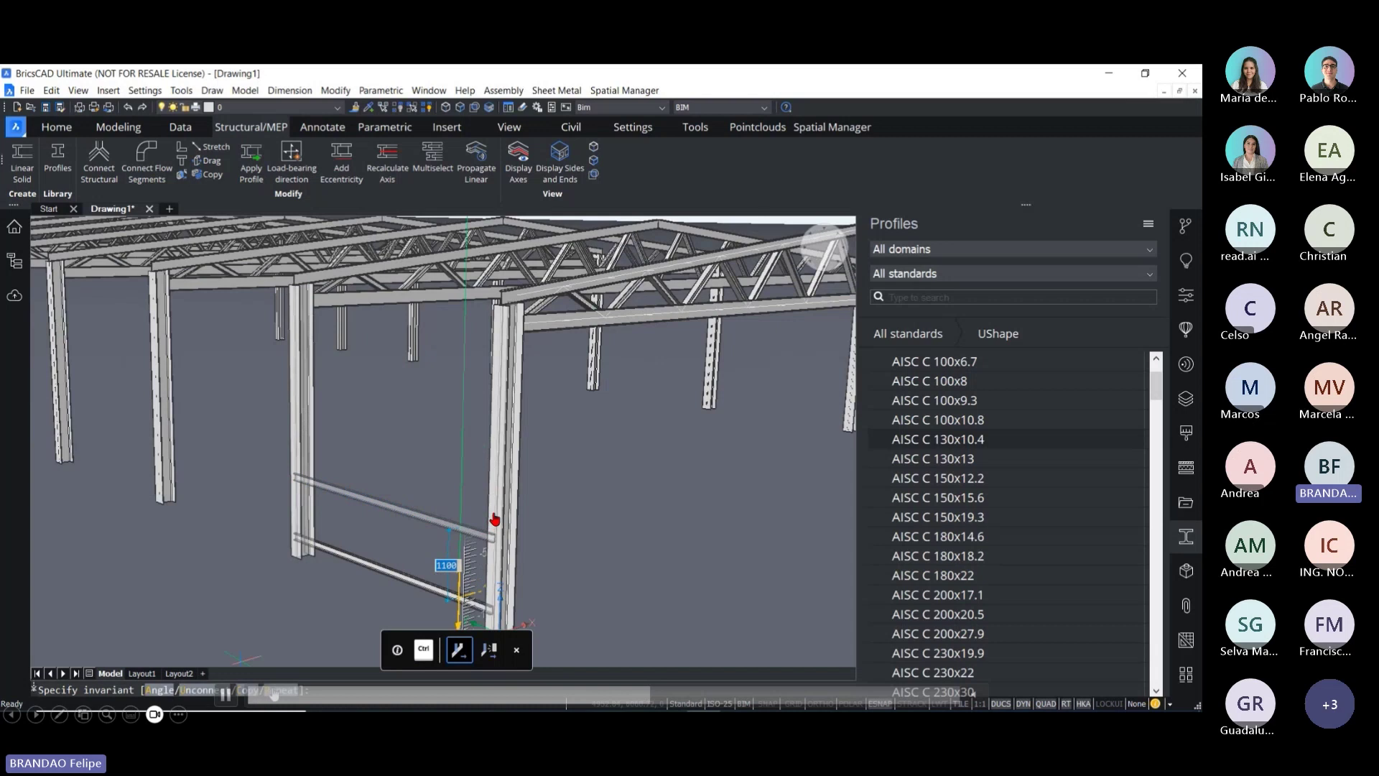
Step: Position the beam copy at 1900, then skip the demo to the rectangle-on-channel-web scene
mouse_move(494, 519)
left_mouse_down()
mouse_move(508, 344)
mouse_move(539, 391)
left_mouse_up()
type("9")
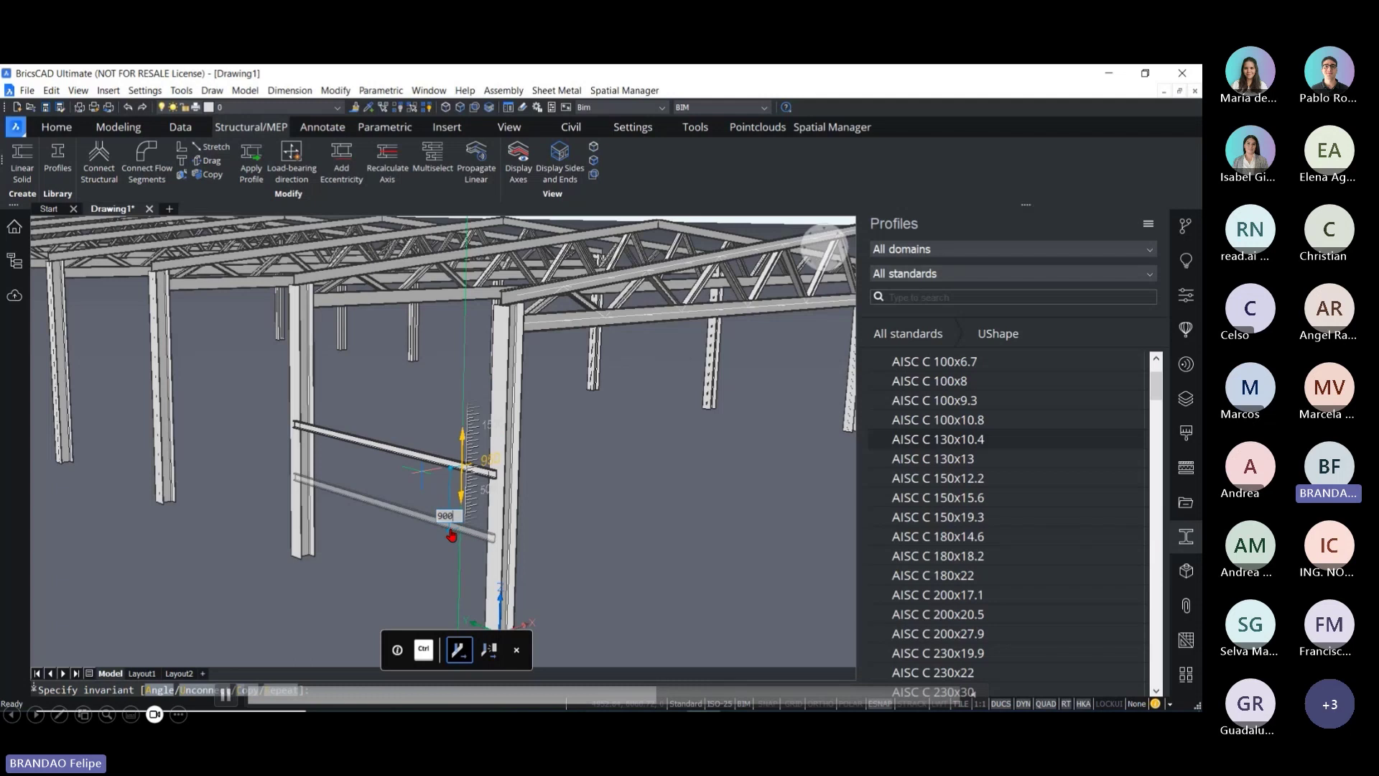
key("Return")
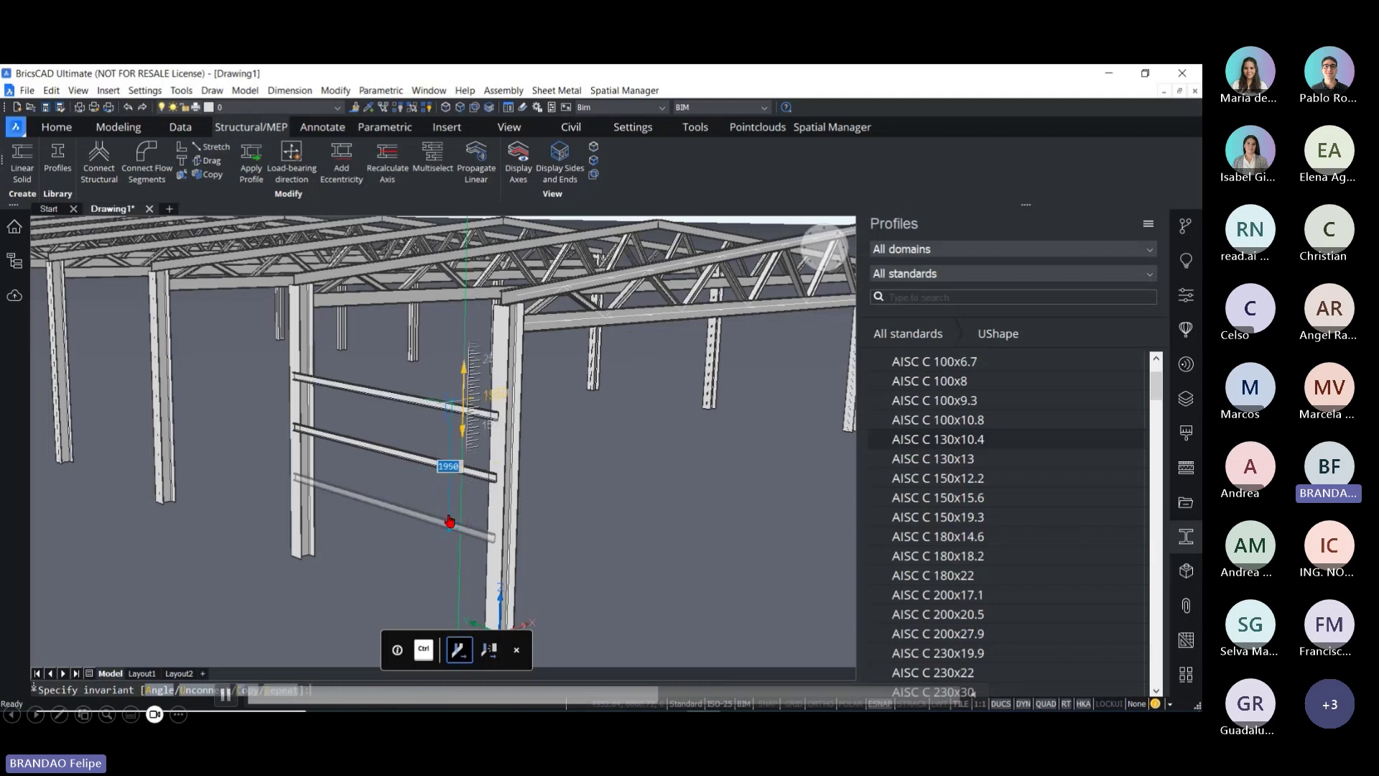
mouse_move(460, 411)
middle_mouse_down()
mouse_move(594, 547)
mouse_move(612, 540)
mouse_move(624, 569)
middle_mouse_up()
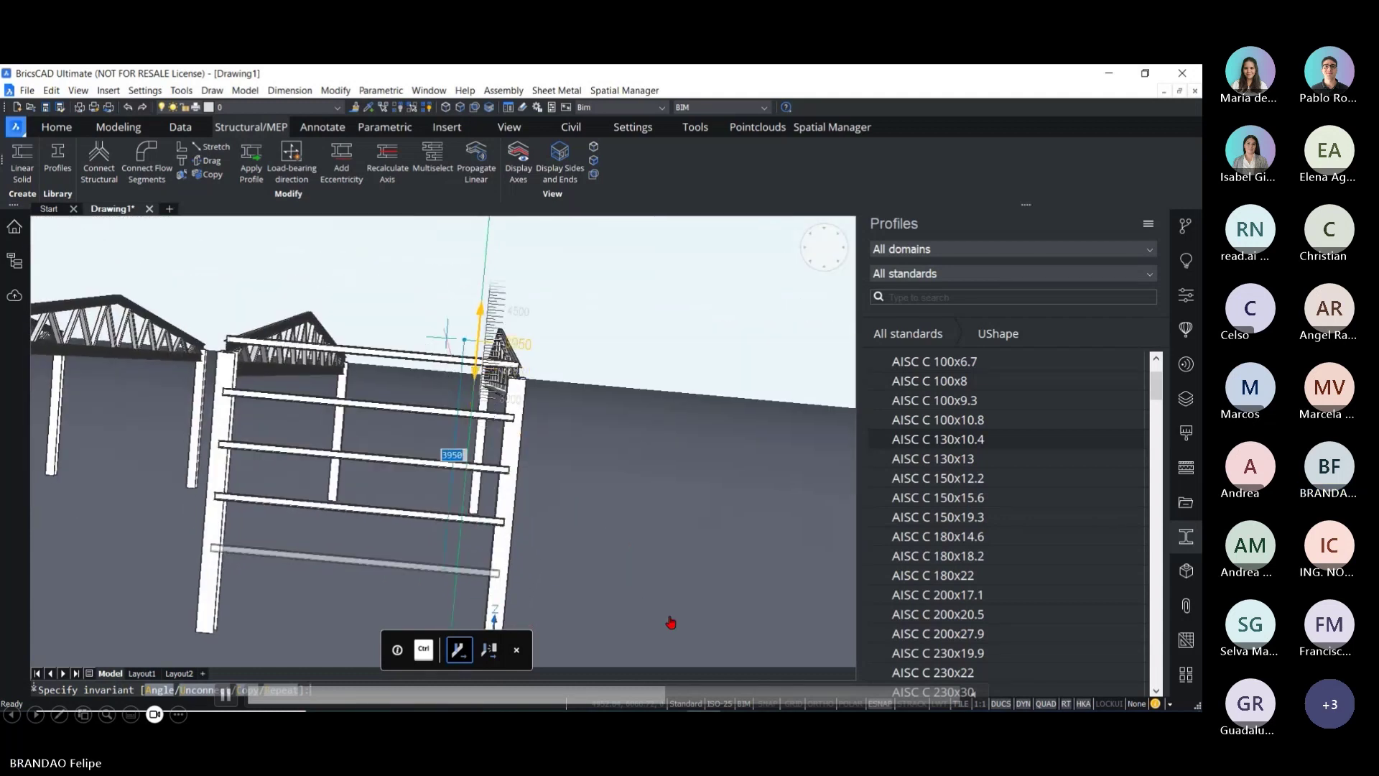
left_click(713, 697)
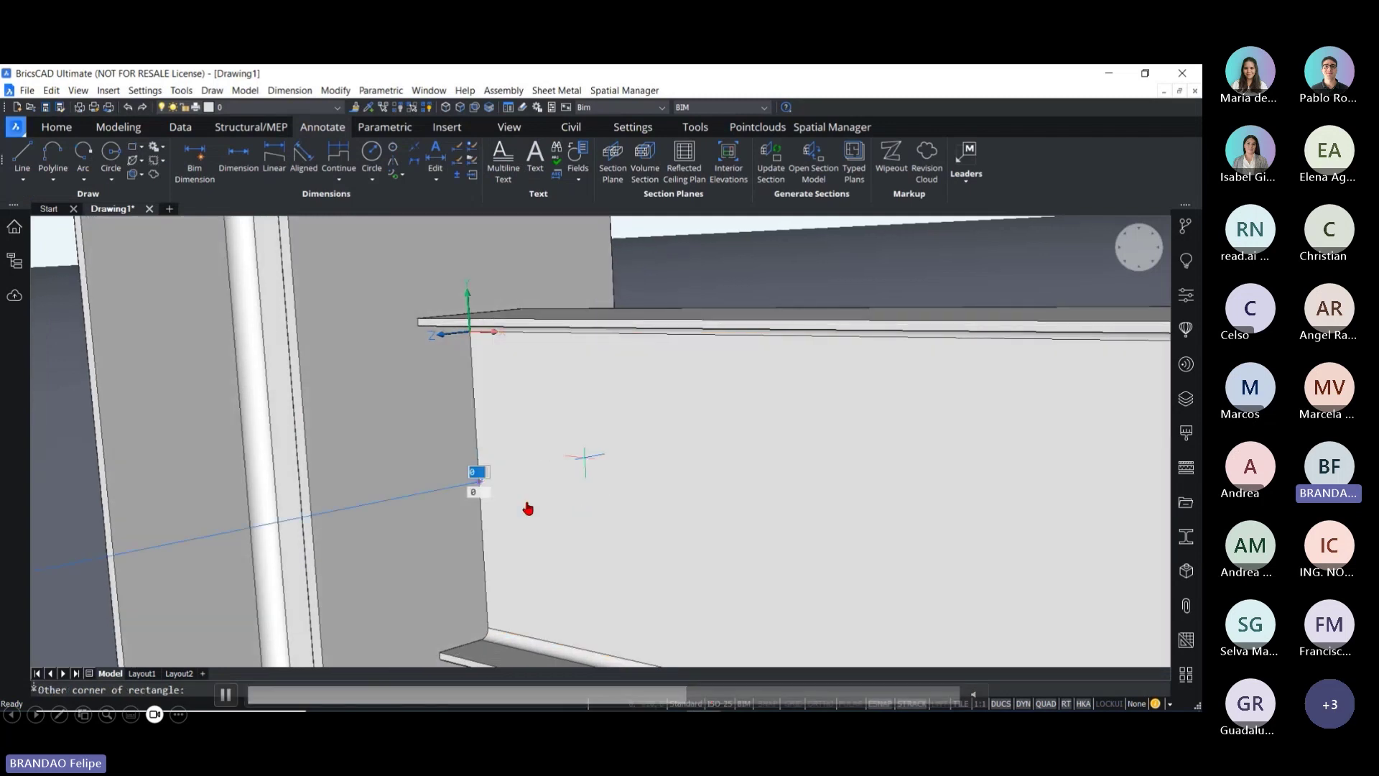
Step: Jump the demo video ahead to the DIN 933 M8 x 1.25 x 50 bolt insertion scene
left_click(727, 701)
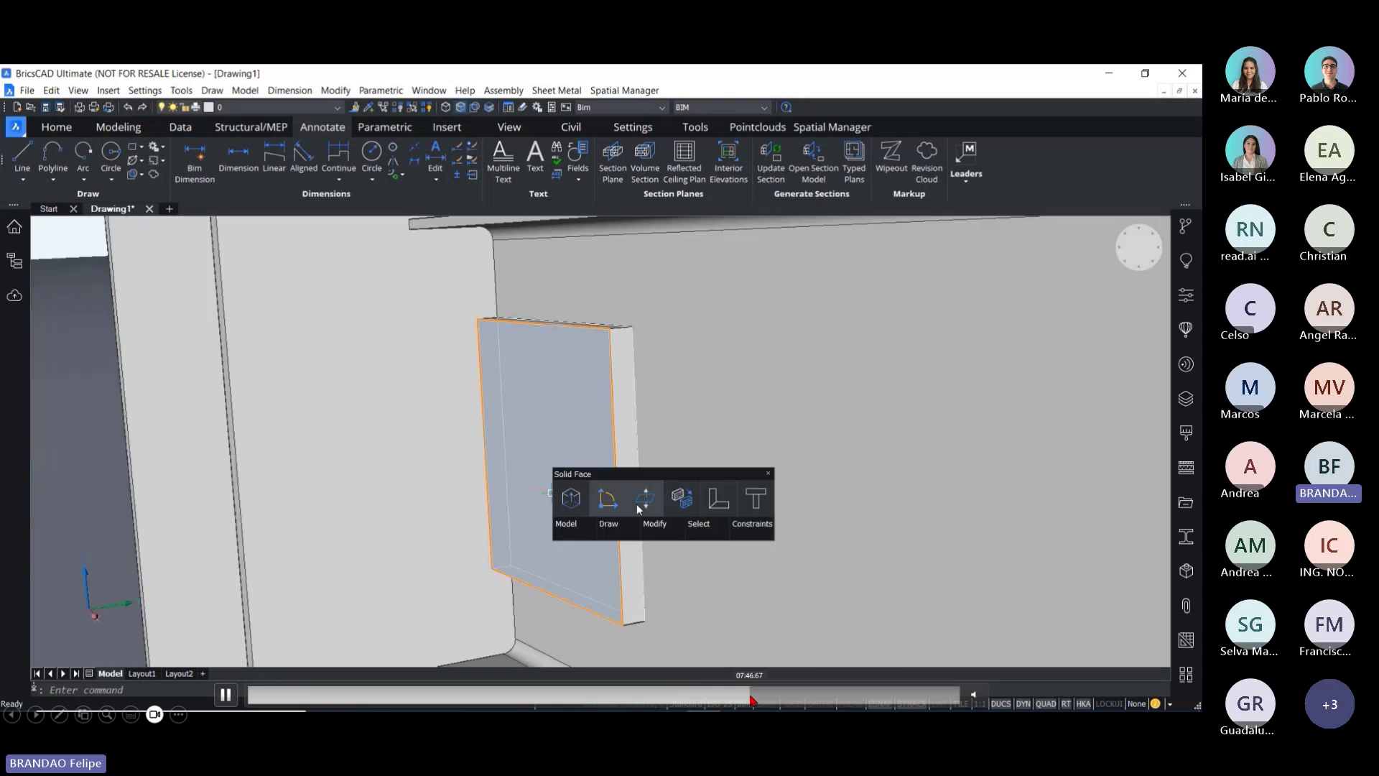
left_click_drag(727, 700, 793, 698)
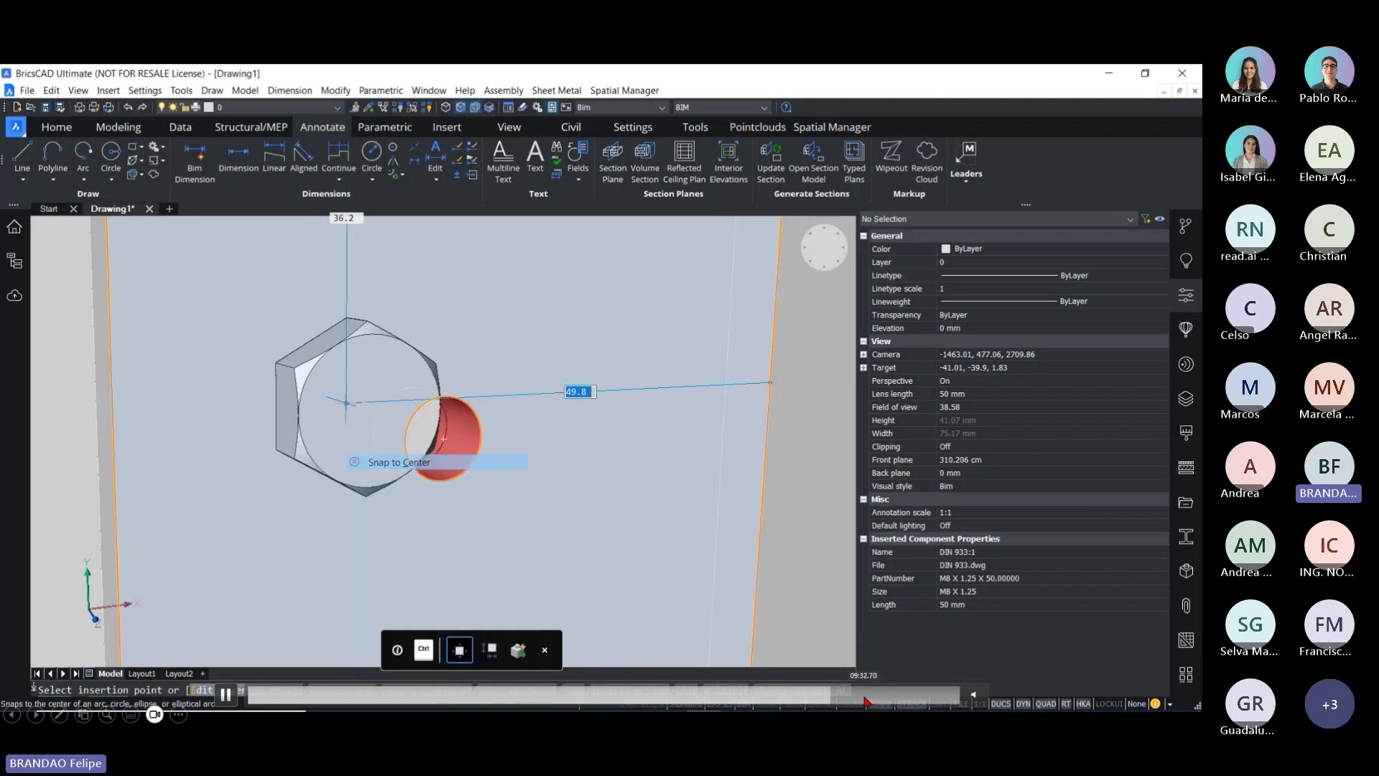
Step: Seek past the bolt-and-nut scenes and play the point-cloud video on slide 23 (Nube de Puntos)
left_click(892, 697)
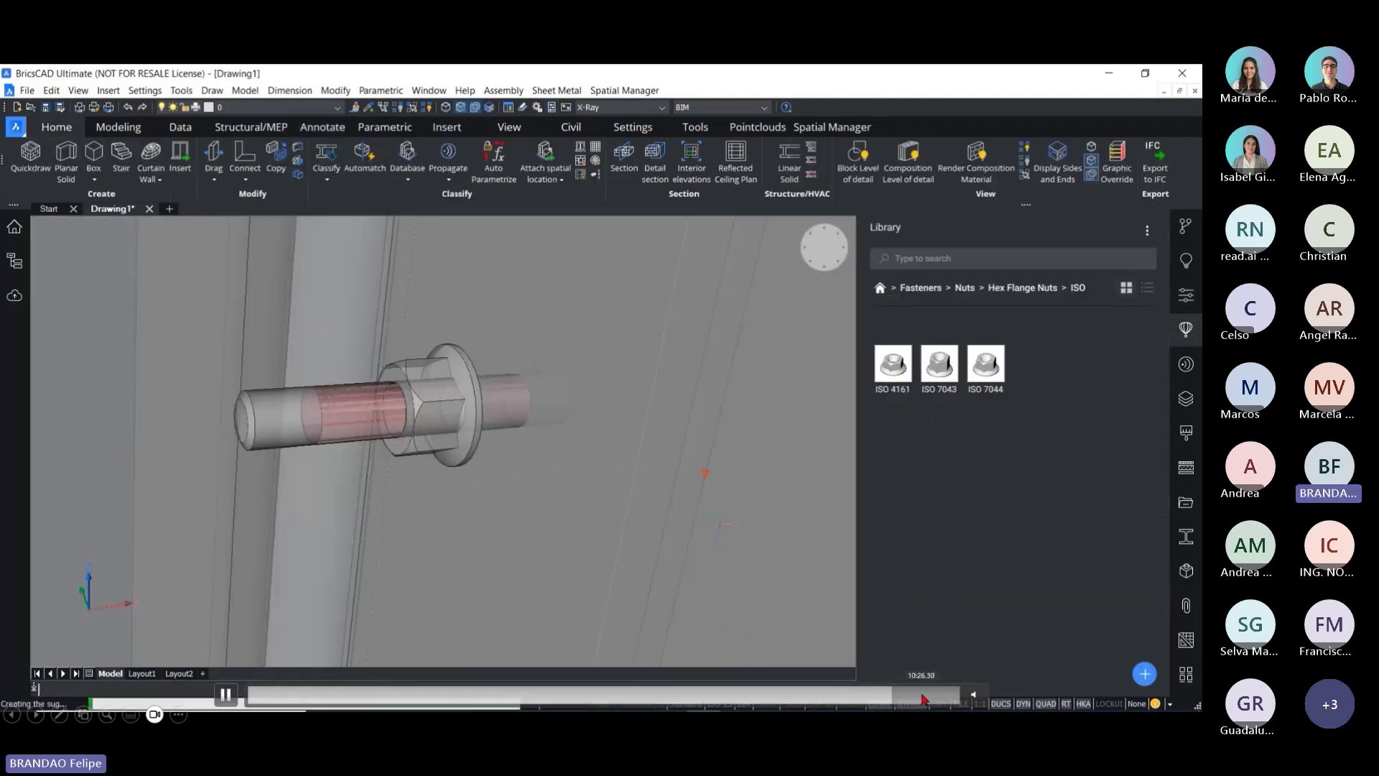
left_click(923, 698)
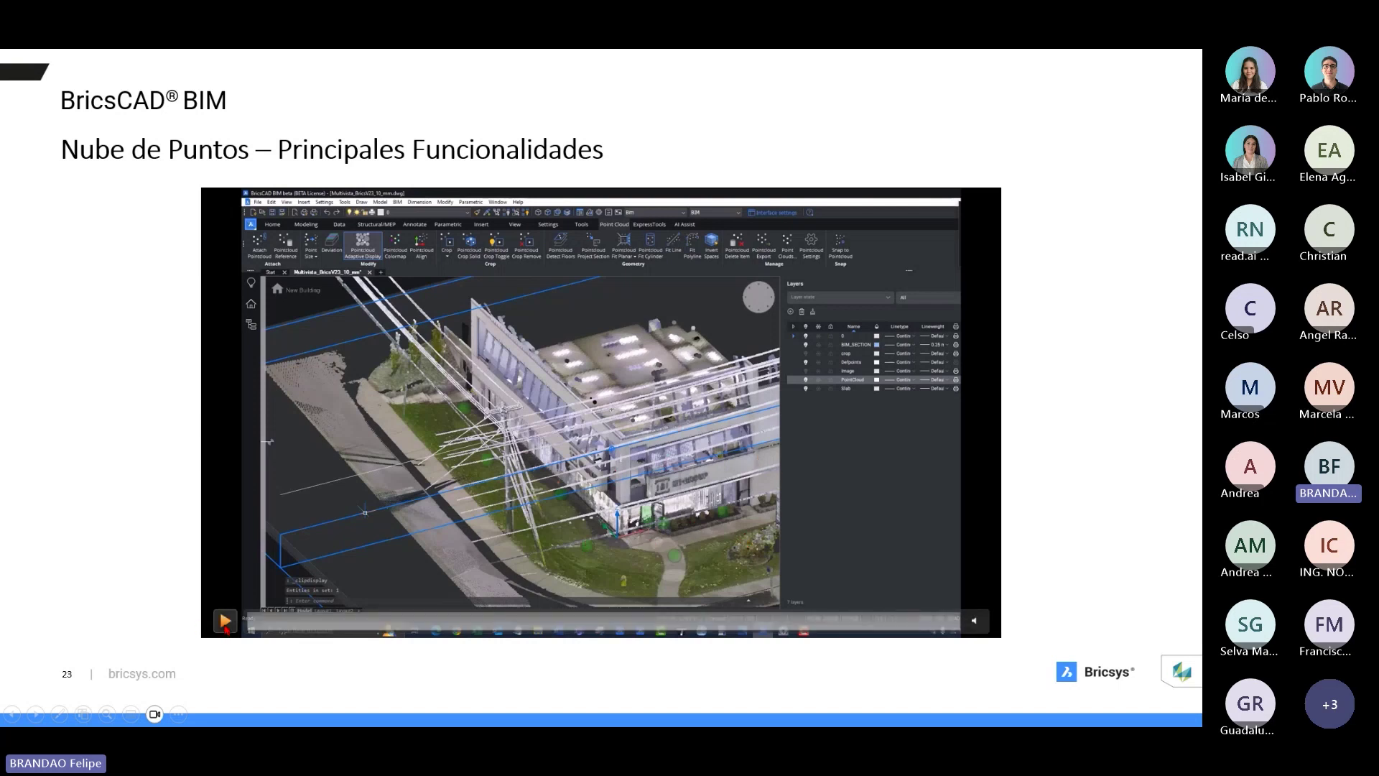
left_click(225, 625)
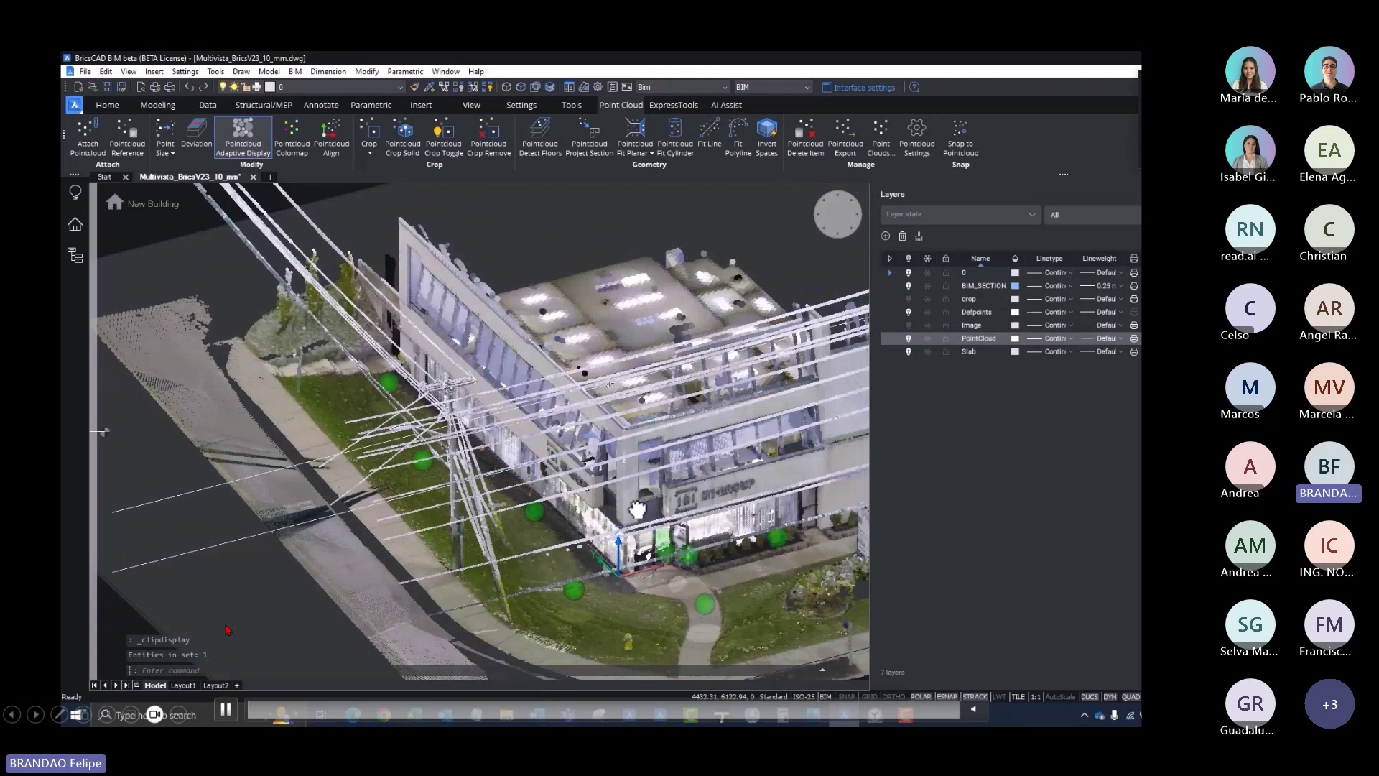
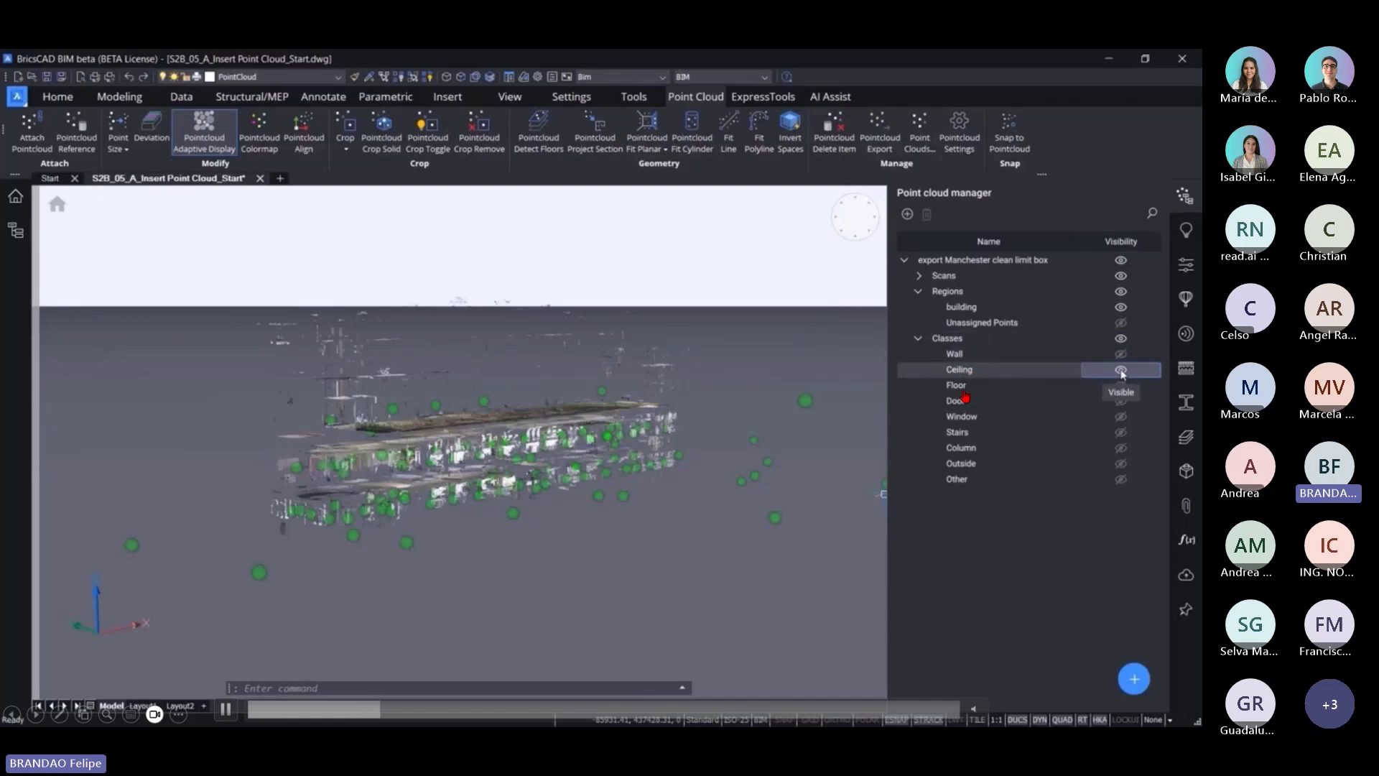
Step: Show the Wall, Ceiling, Floor and remaining point cloud classes, leaving Unassigned Points hidden
left_click(1121, 386)
left_click(1121, 370)
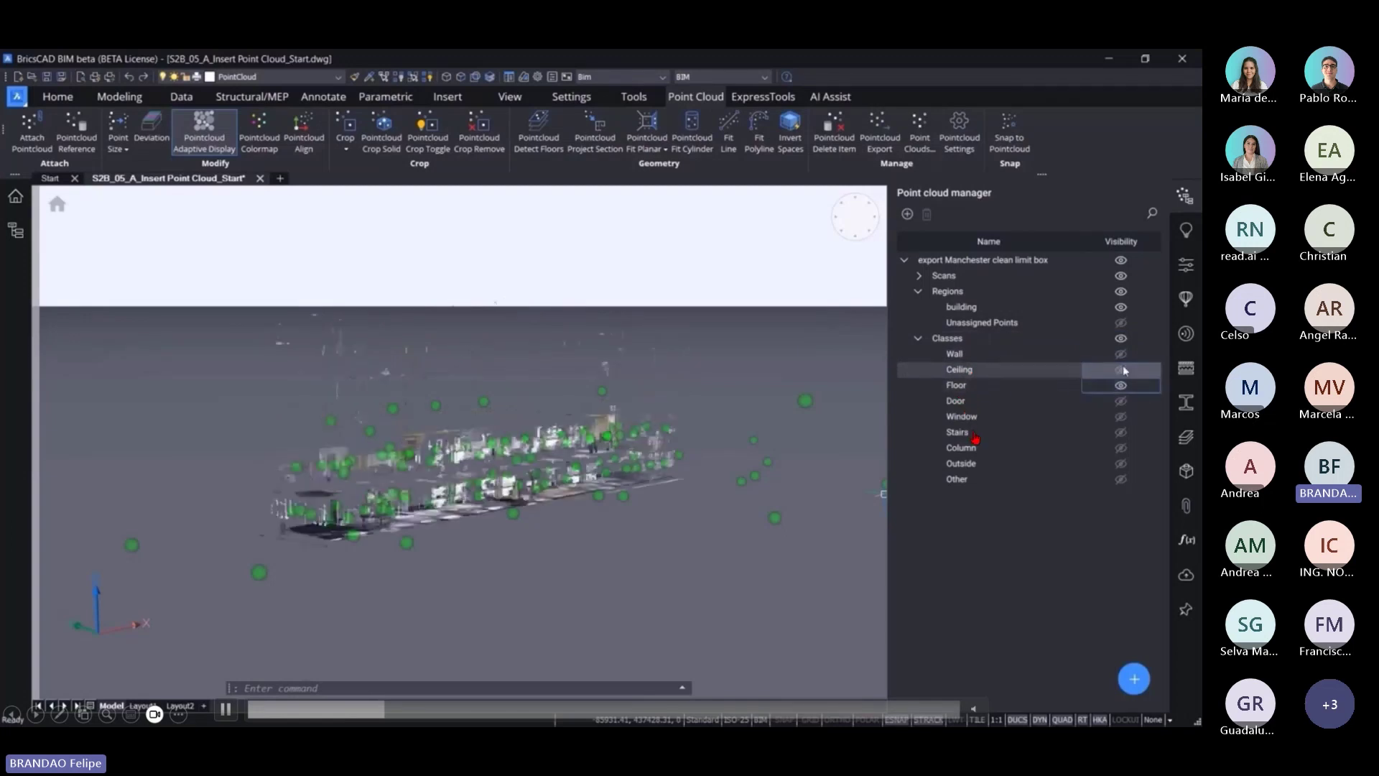
left_click(1122, 354)
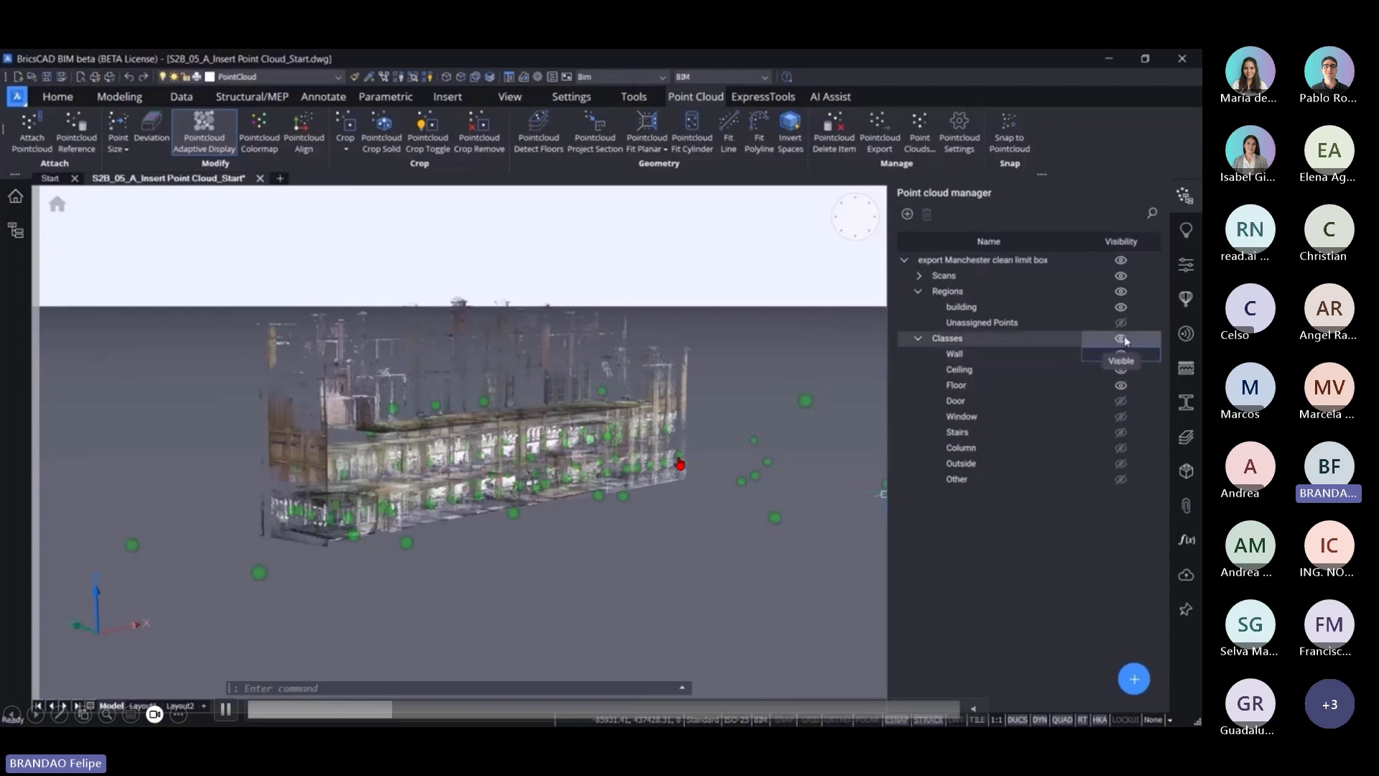
left_click(1122, 339)
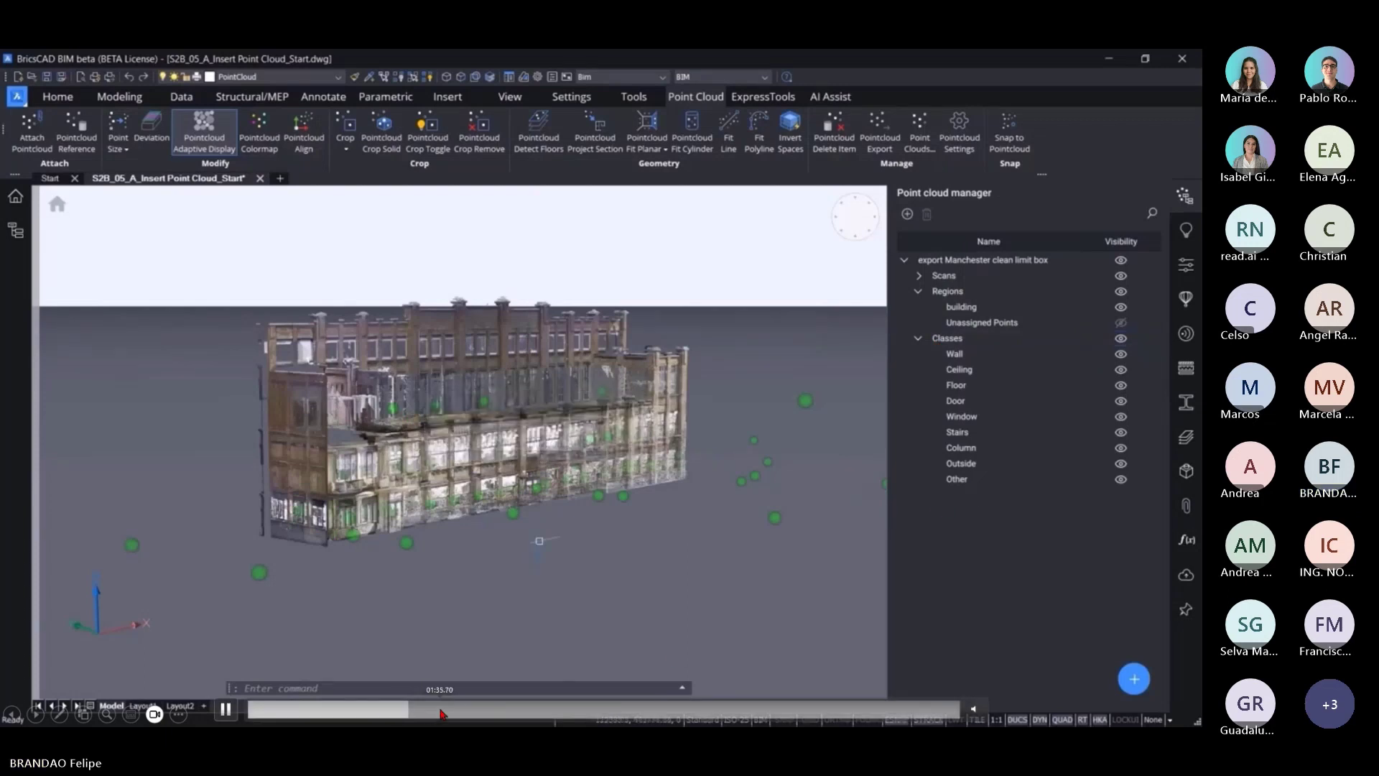
left_click(440, 711)
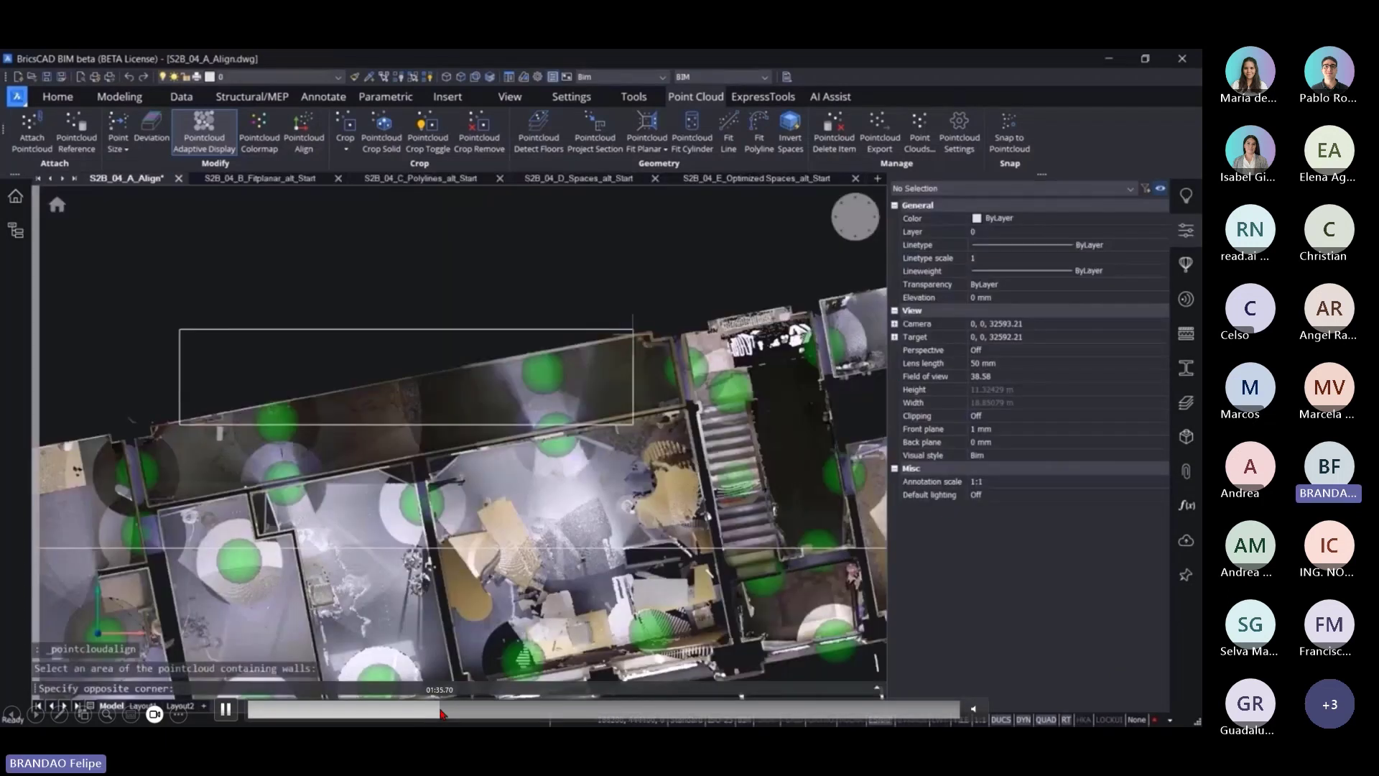
Step: Skip the video to the QuickWall demo, leave full-screen and advance one slide
left_click(523, 712)
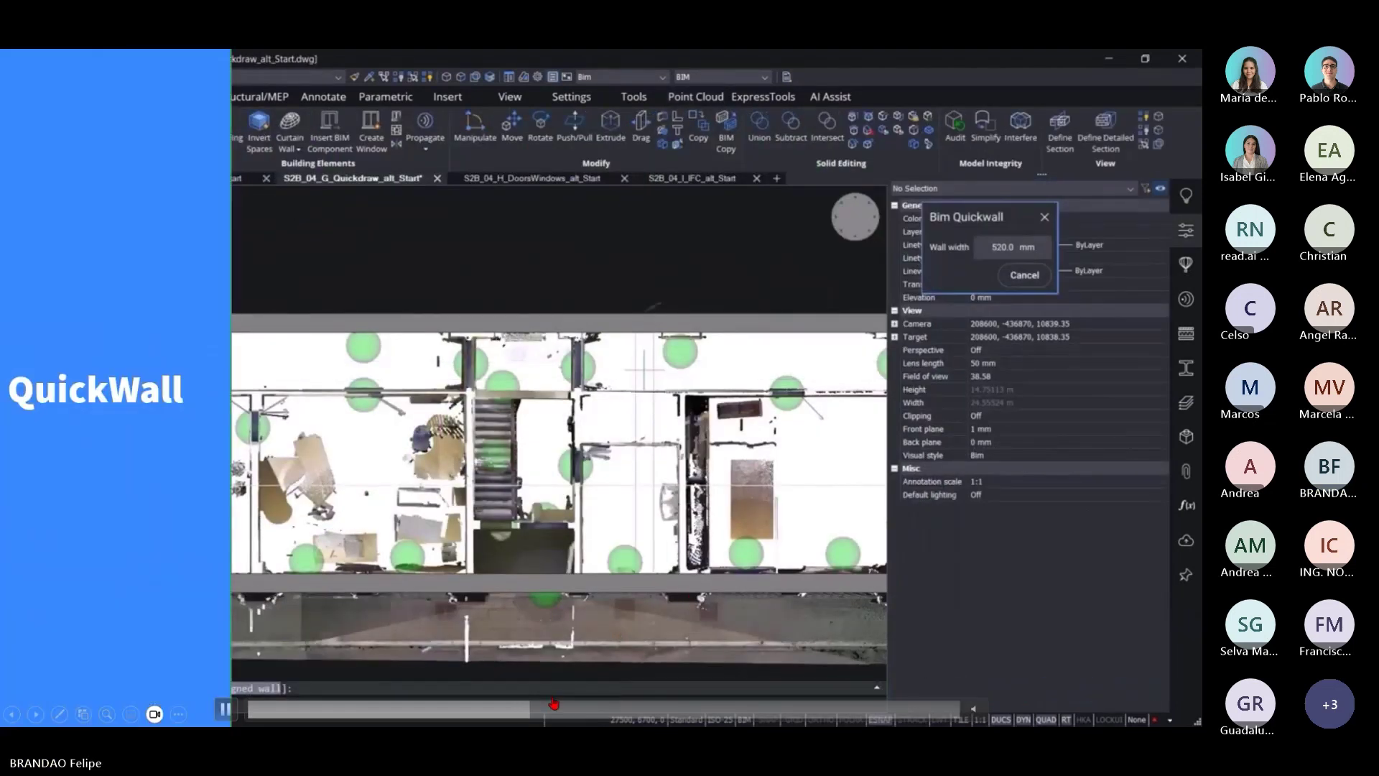
key("Escape")
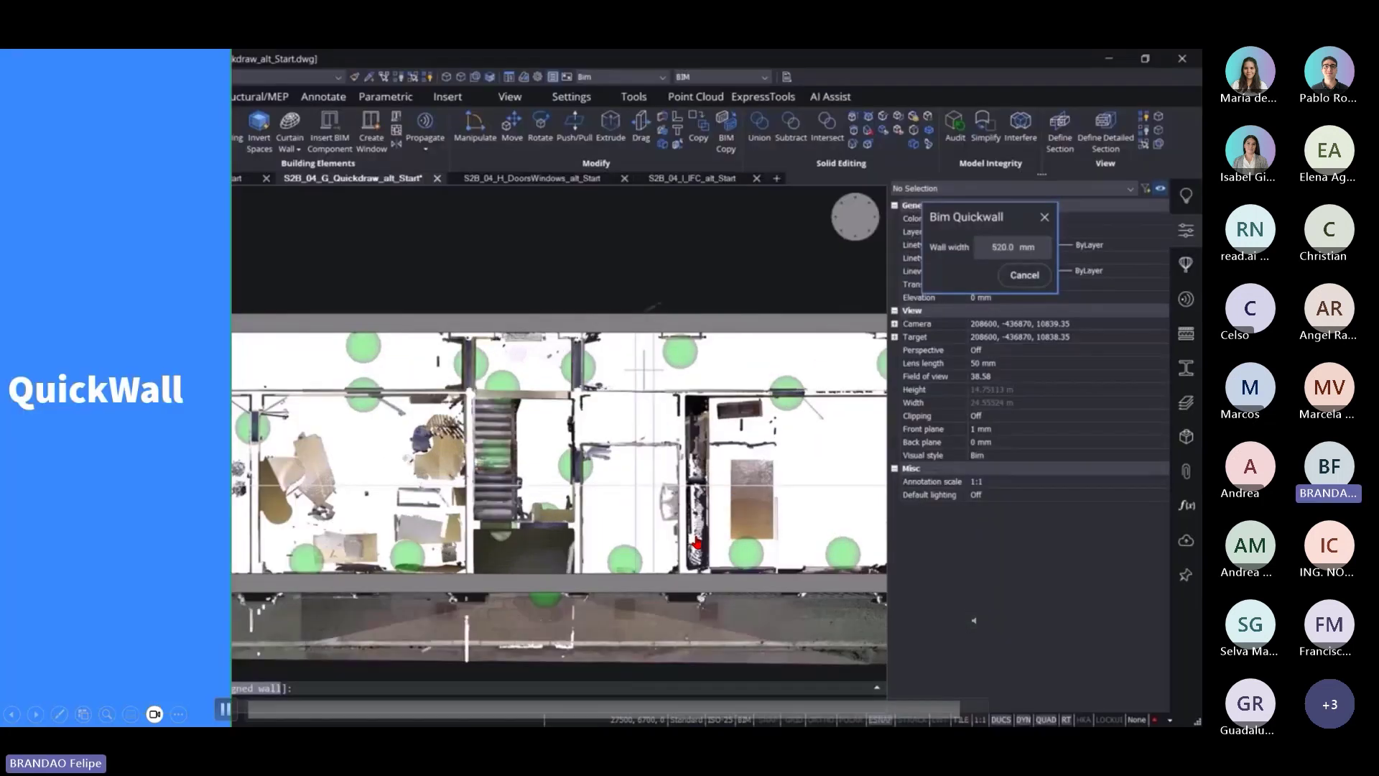
key("Right")
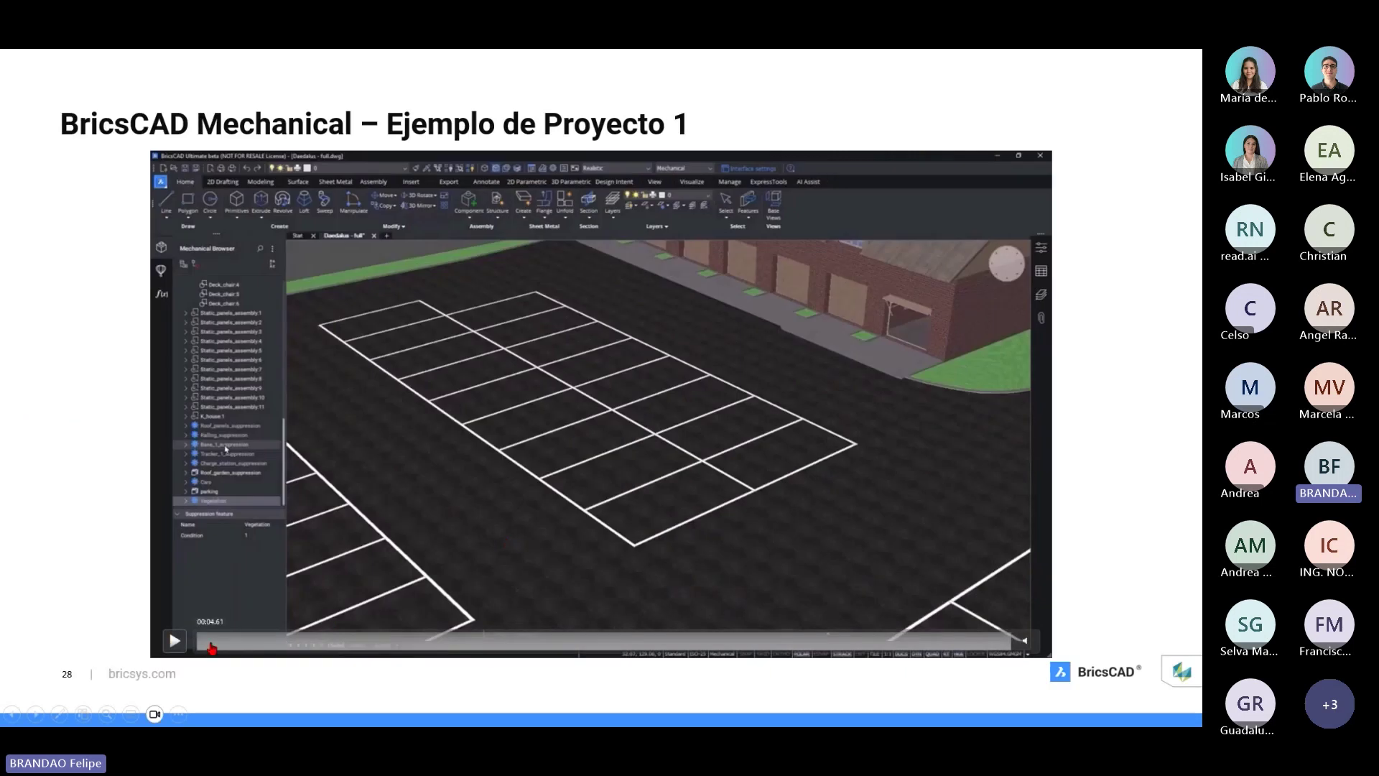
Step: Skim the project example video from solar panels to the slewing-drive detail, then advance
left_click(255, 644)
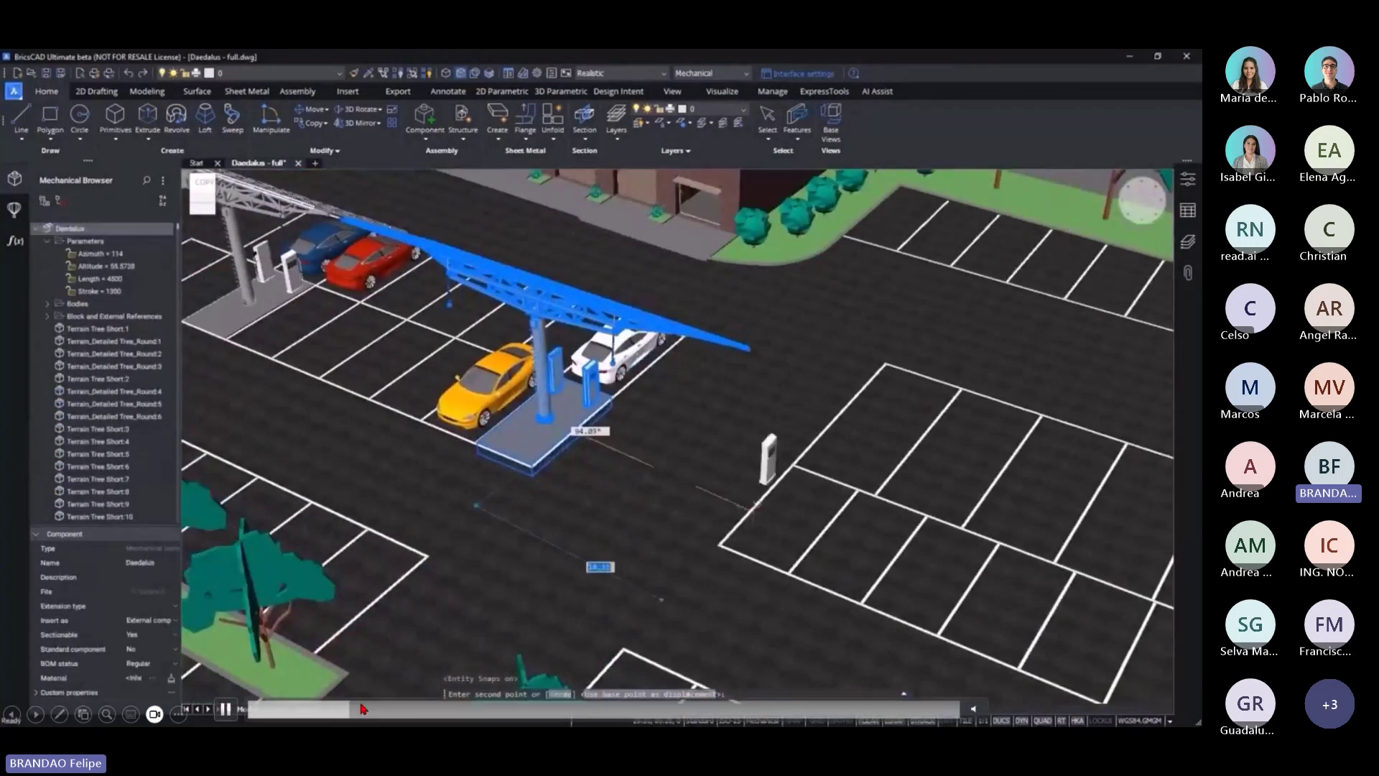
left_click(374, 710)
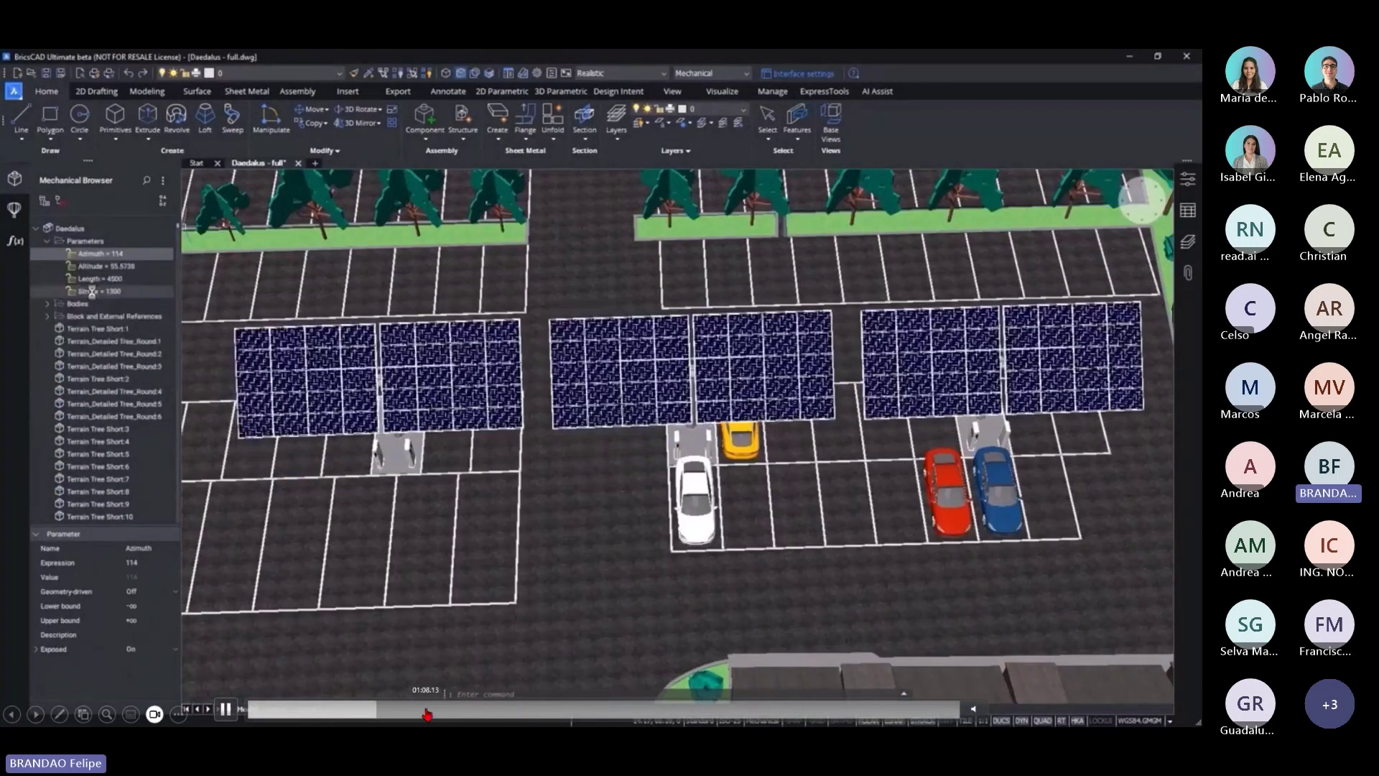
left_click(429, 711)
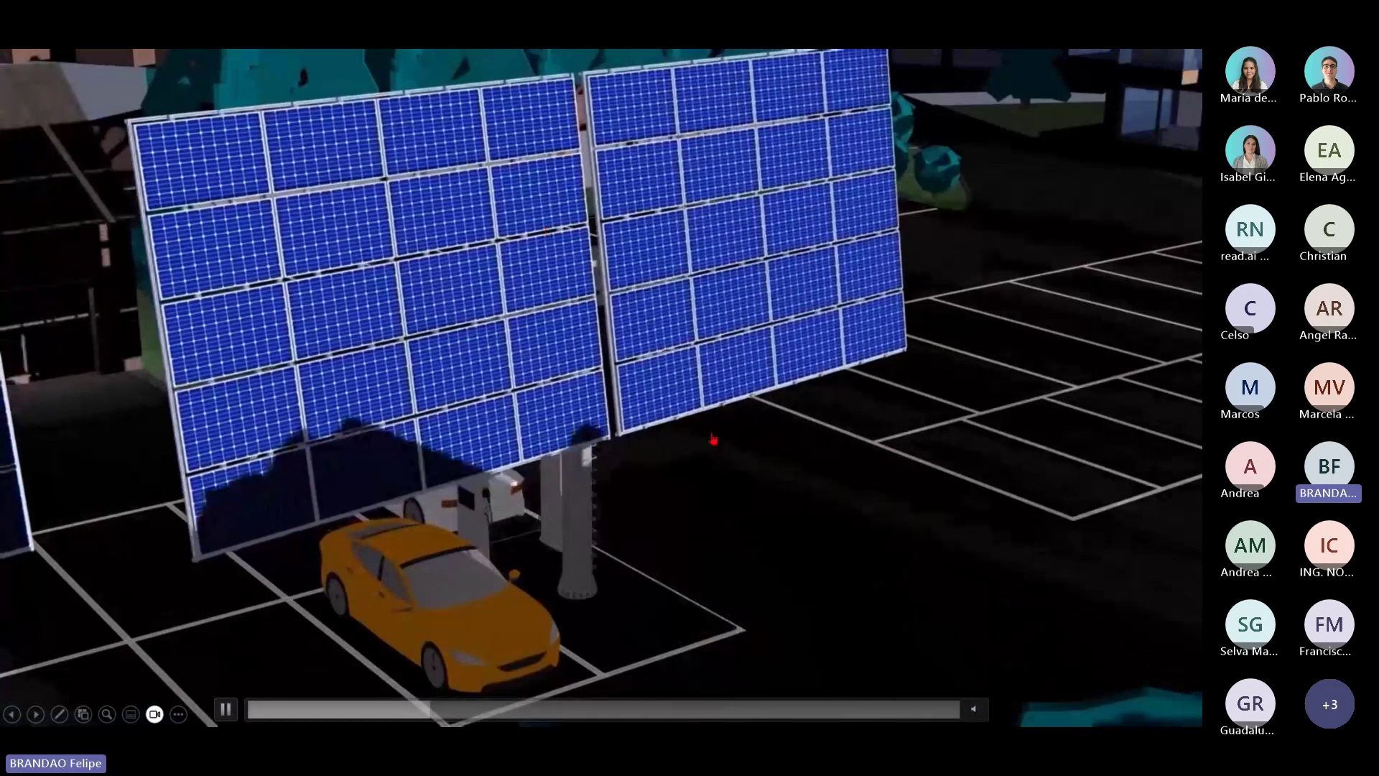
left_click(505, 710)
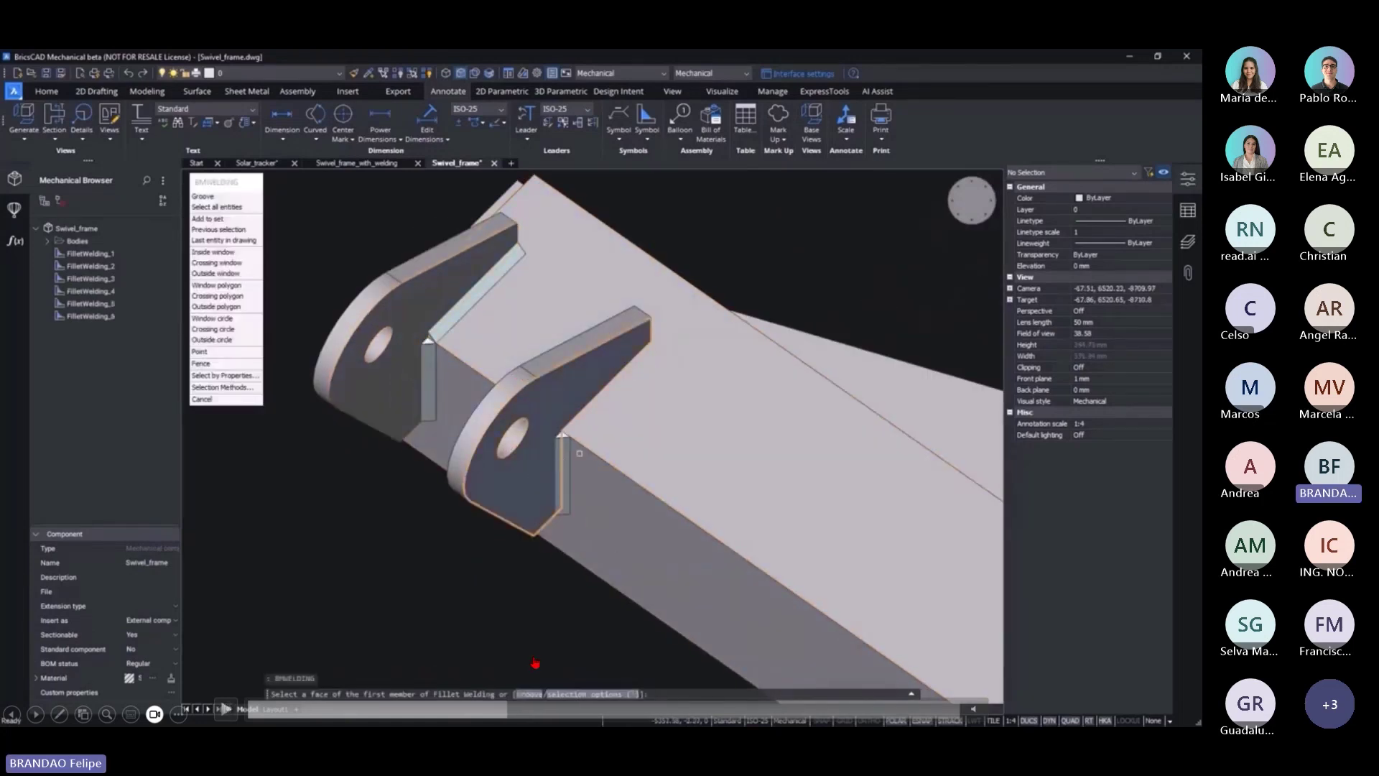
left_click_drag(538, 711, 637, 716)
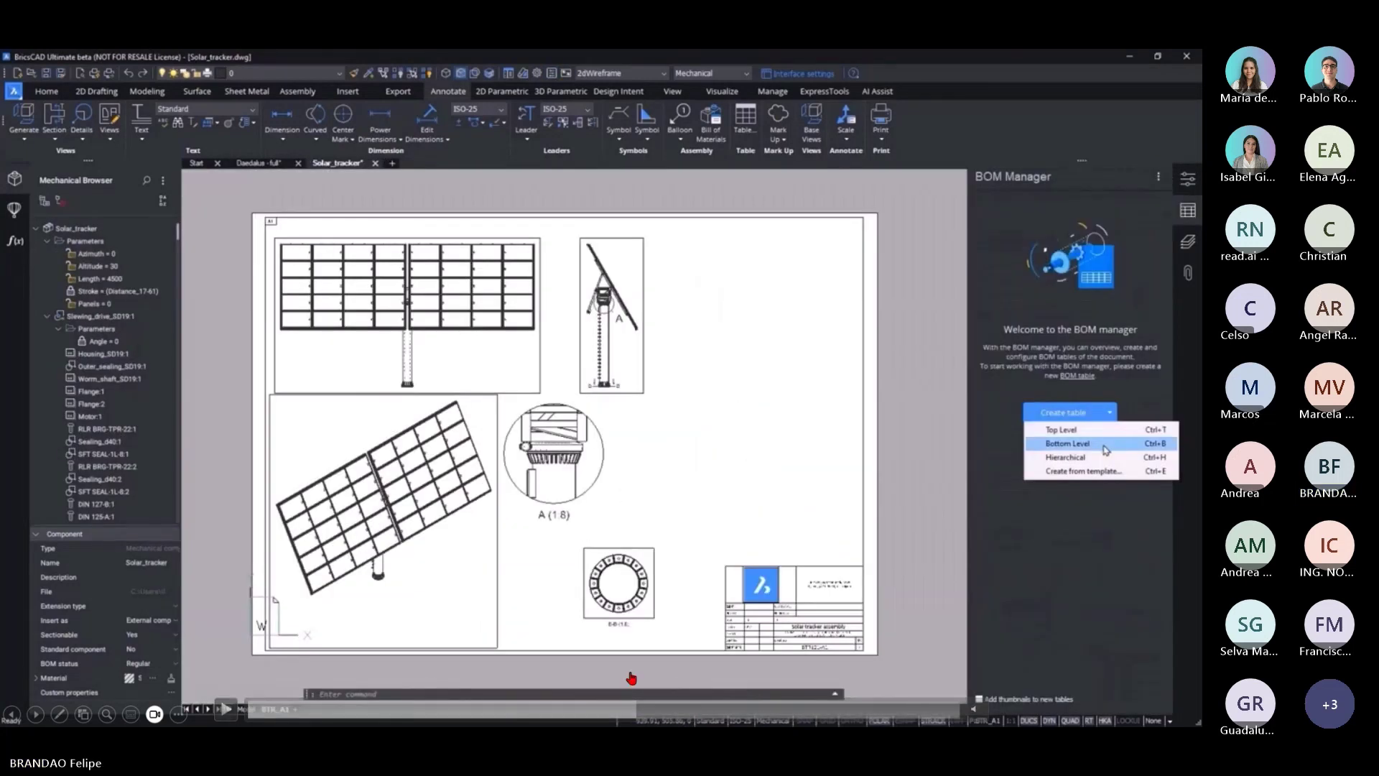
left_click(658, 711)
left_click_drag(686, 711, 886, 711)
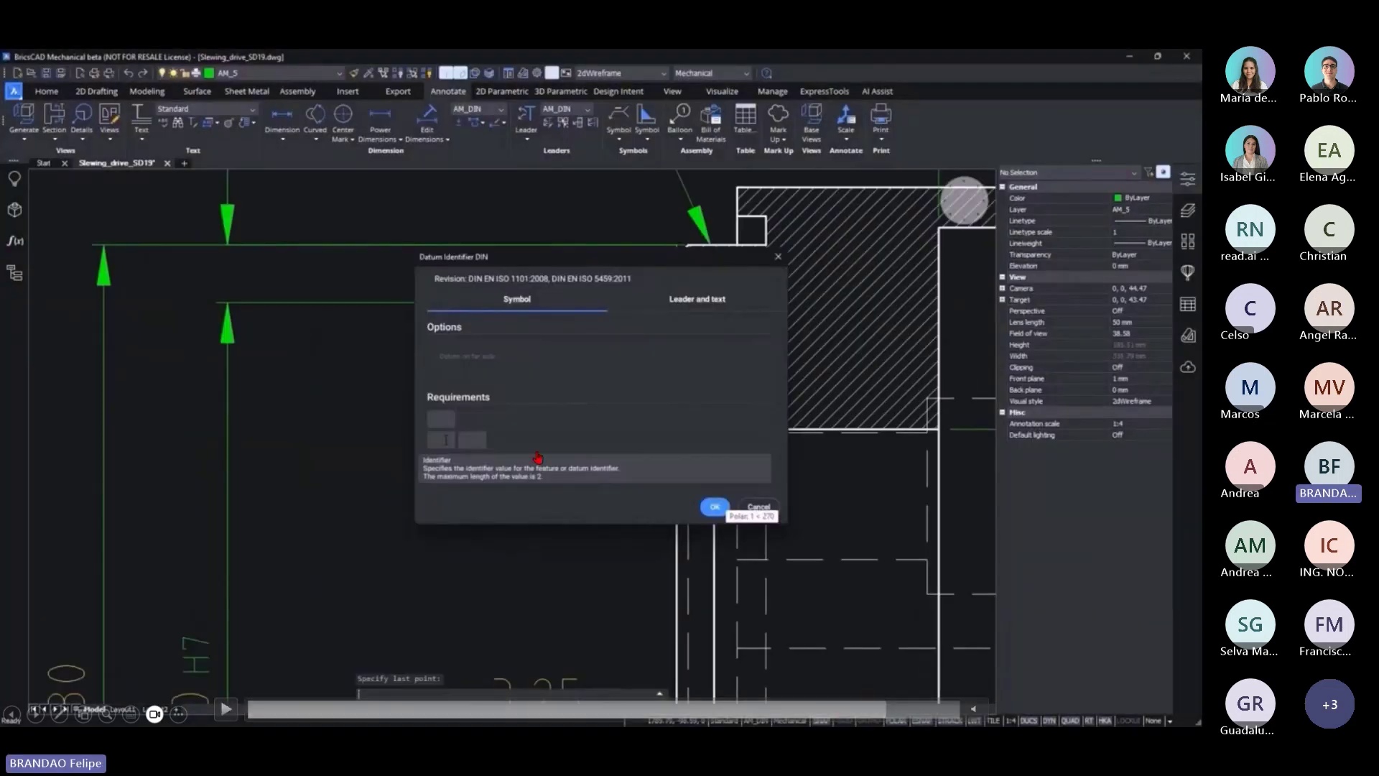
key("Escape")
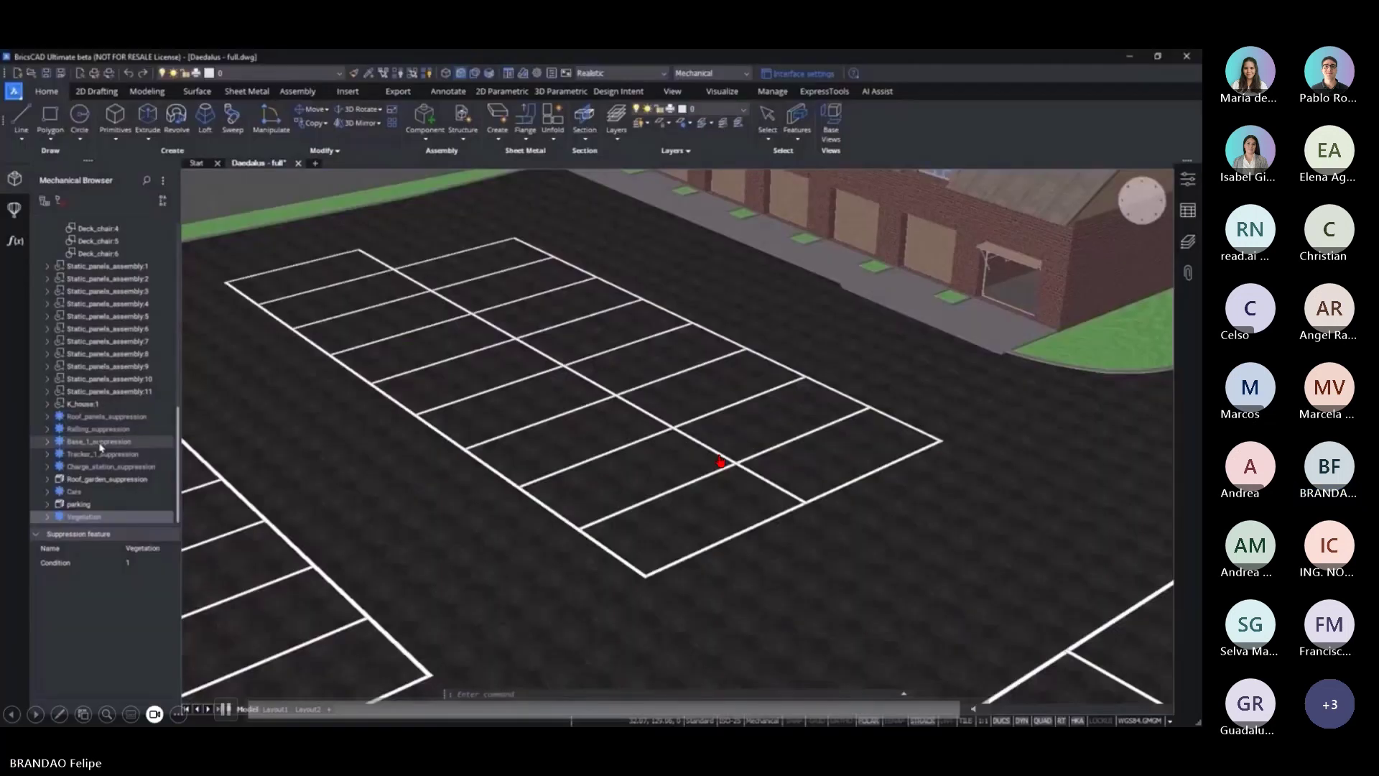
key("Right")
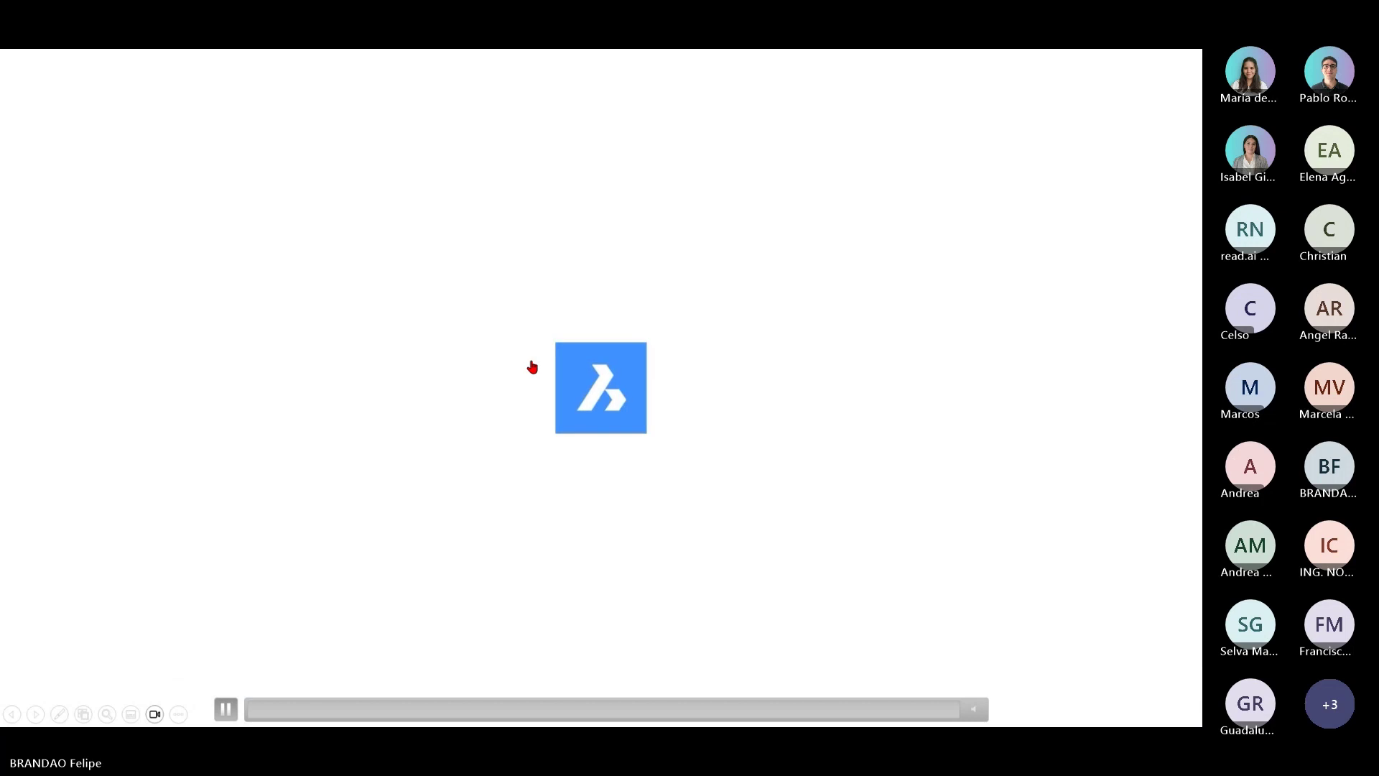
Step: Play the Sheet Metal video, skipping past the bends and whole-box view to the unfolded parts
key("Right")
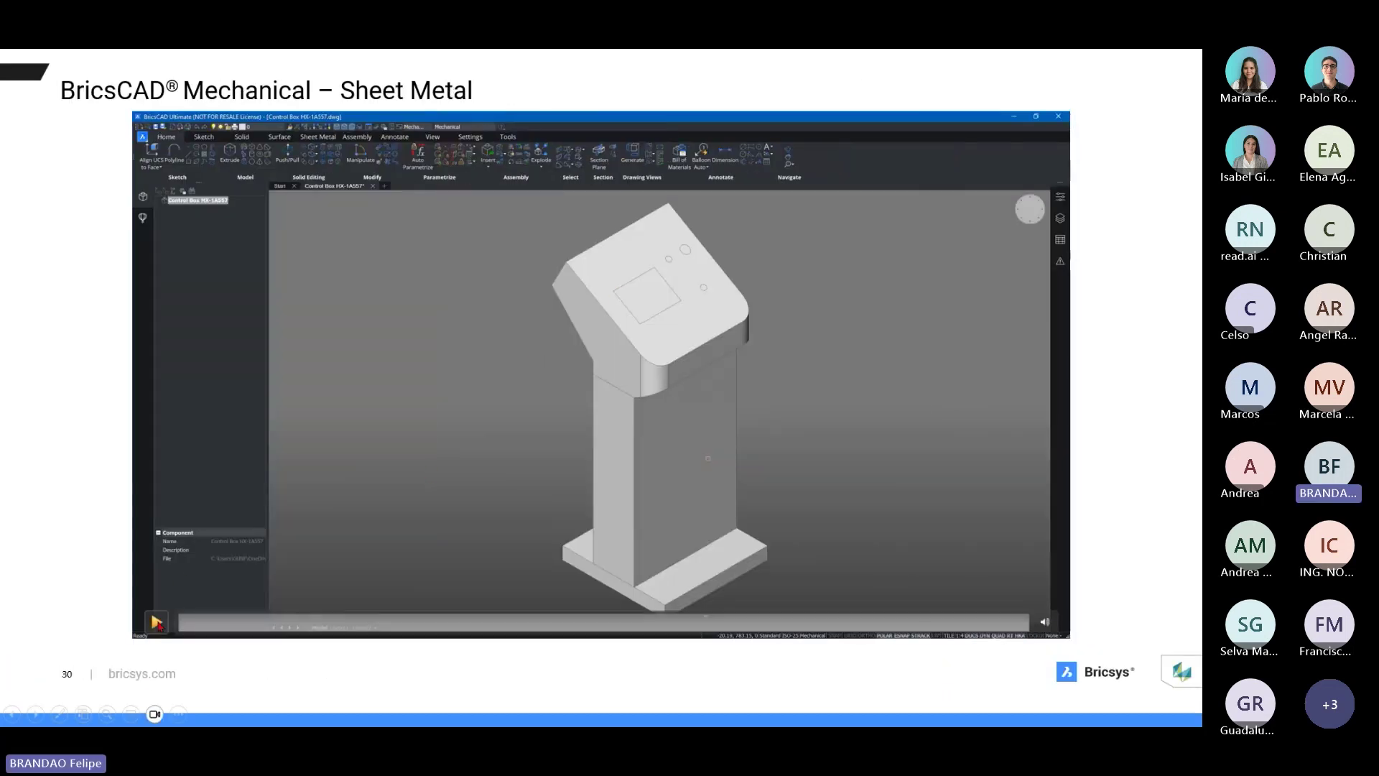
left_click(156, 623)
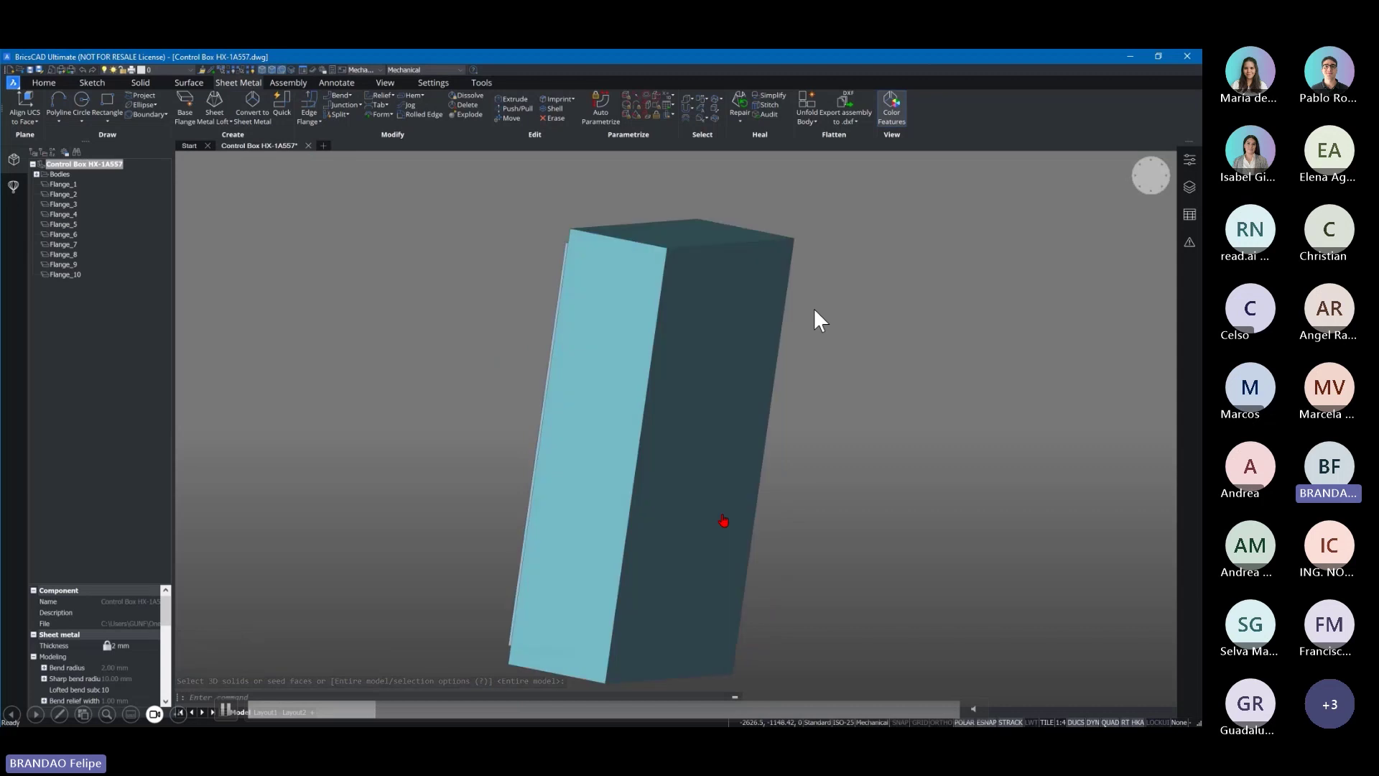
left_click(422, 712)
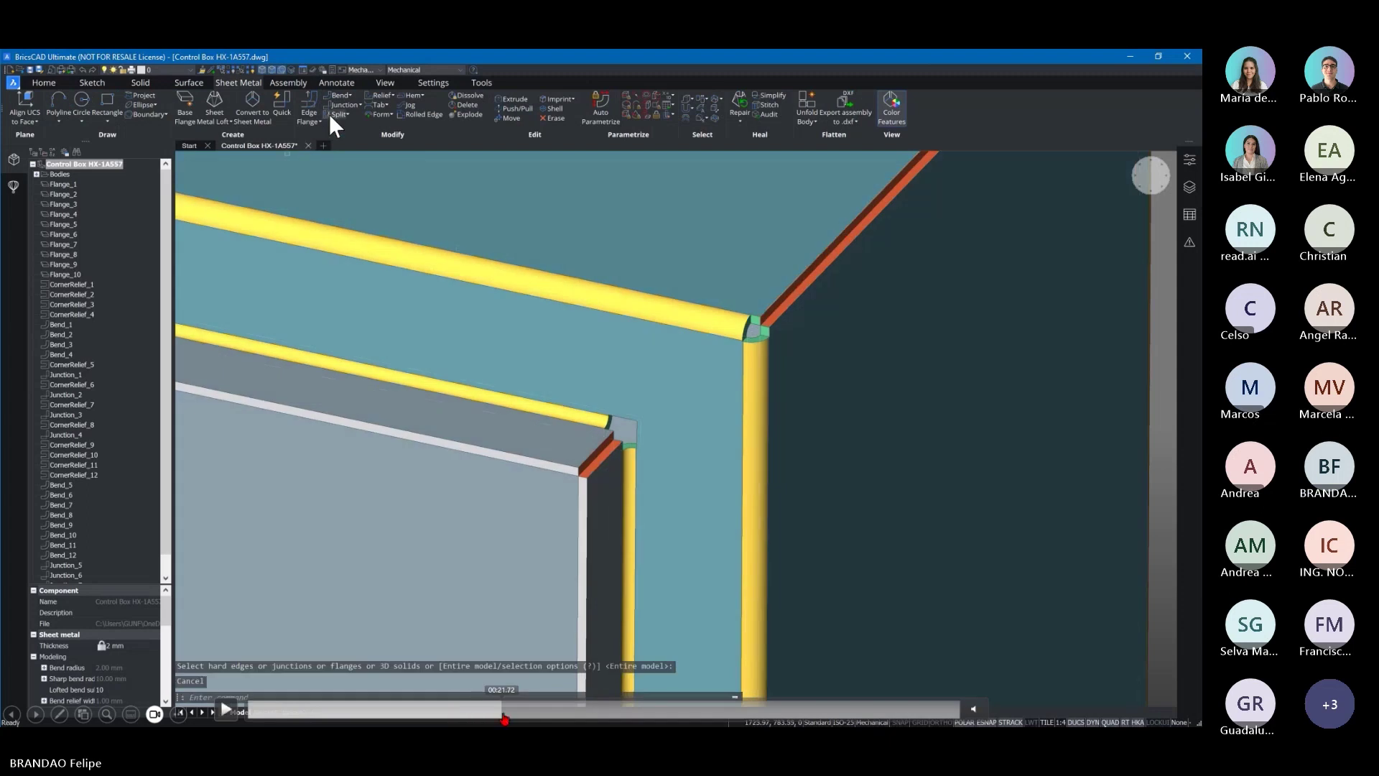
left_click(531, 712)
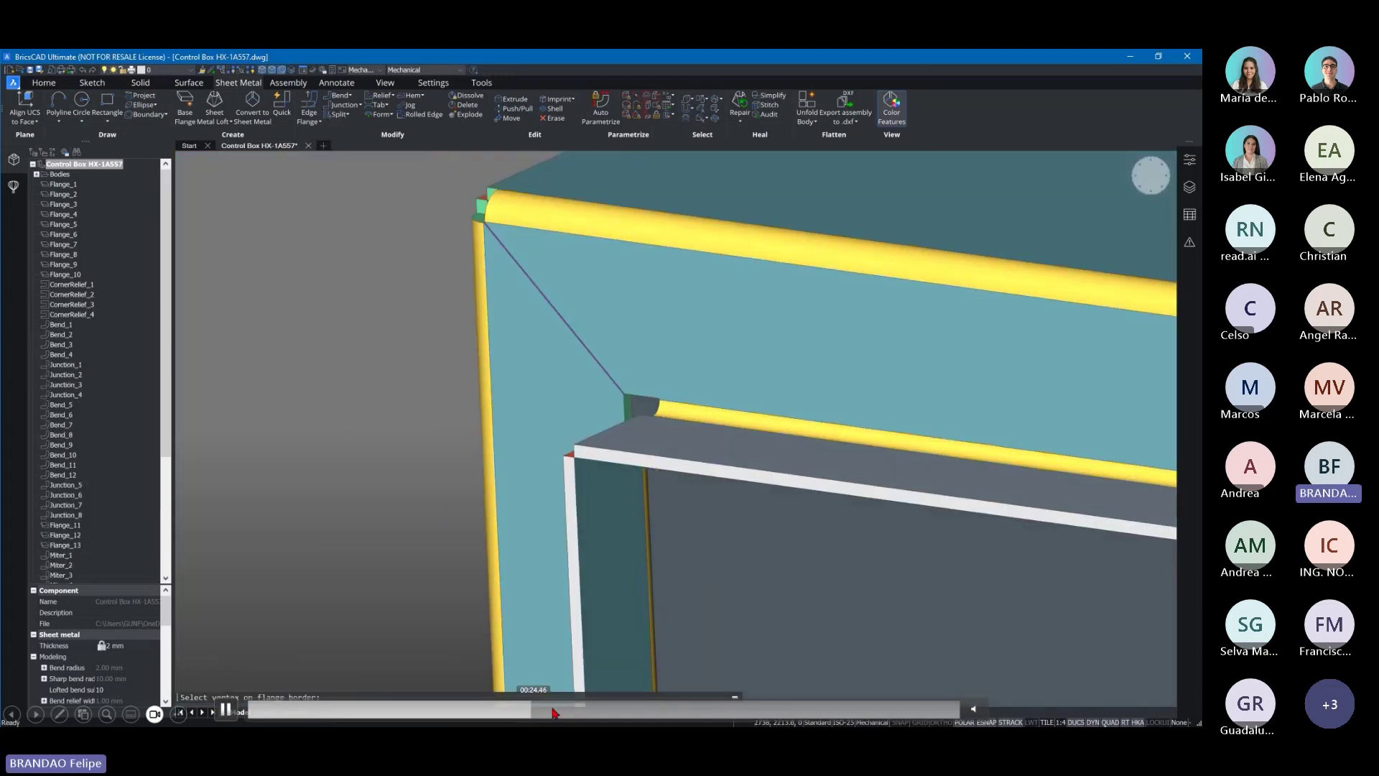
left_click(554, 712)
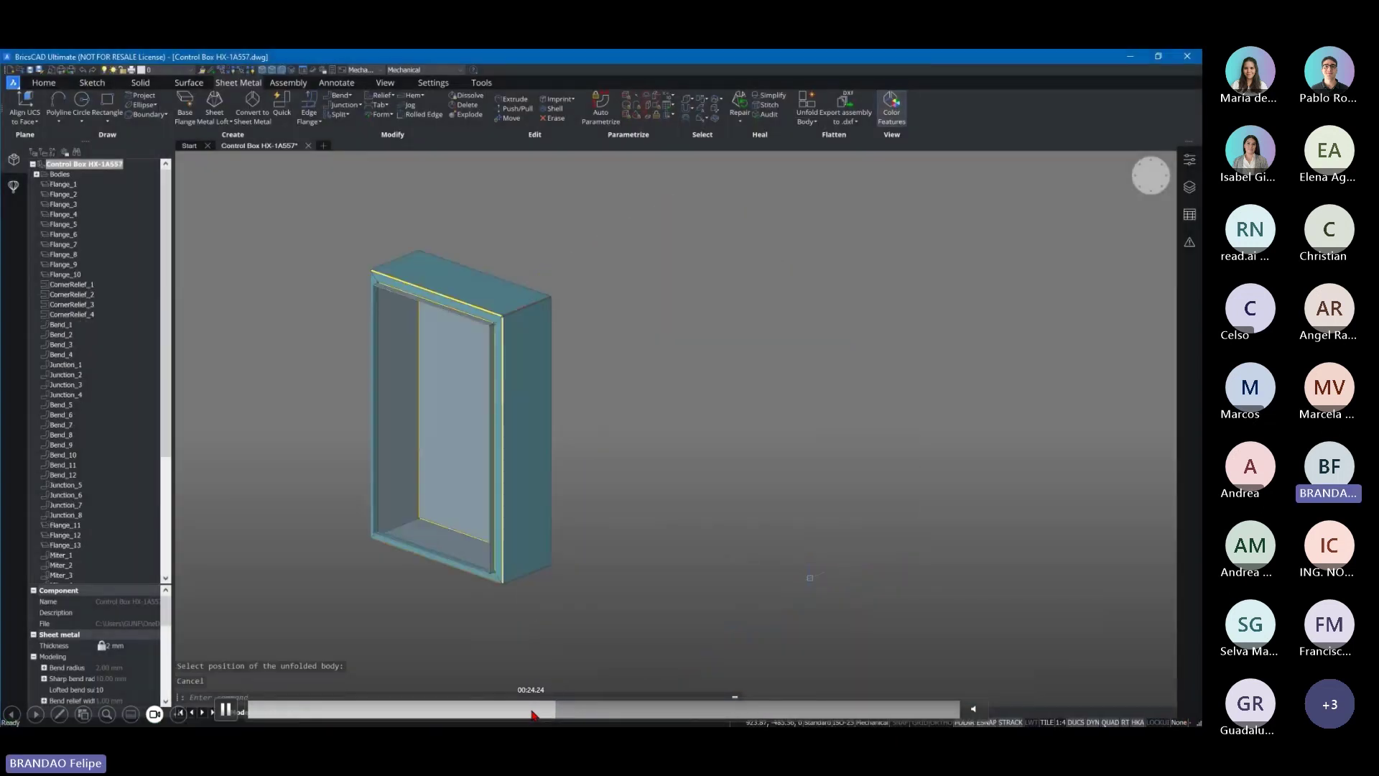
left_click(602, 712)
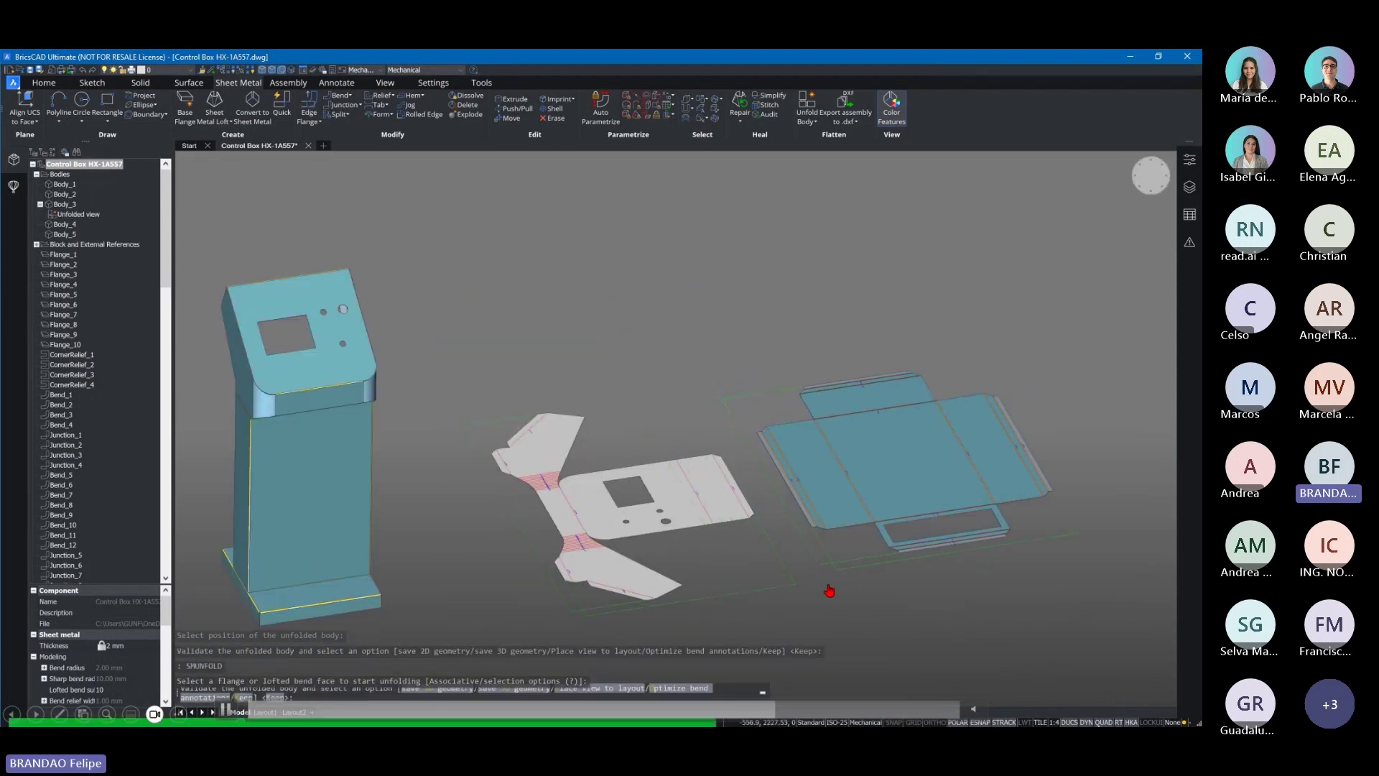
left_click(828, 583)
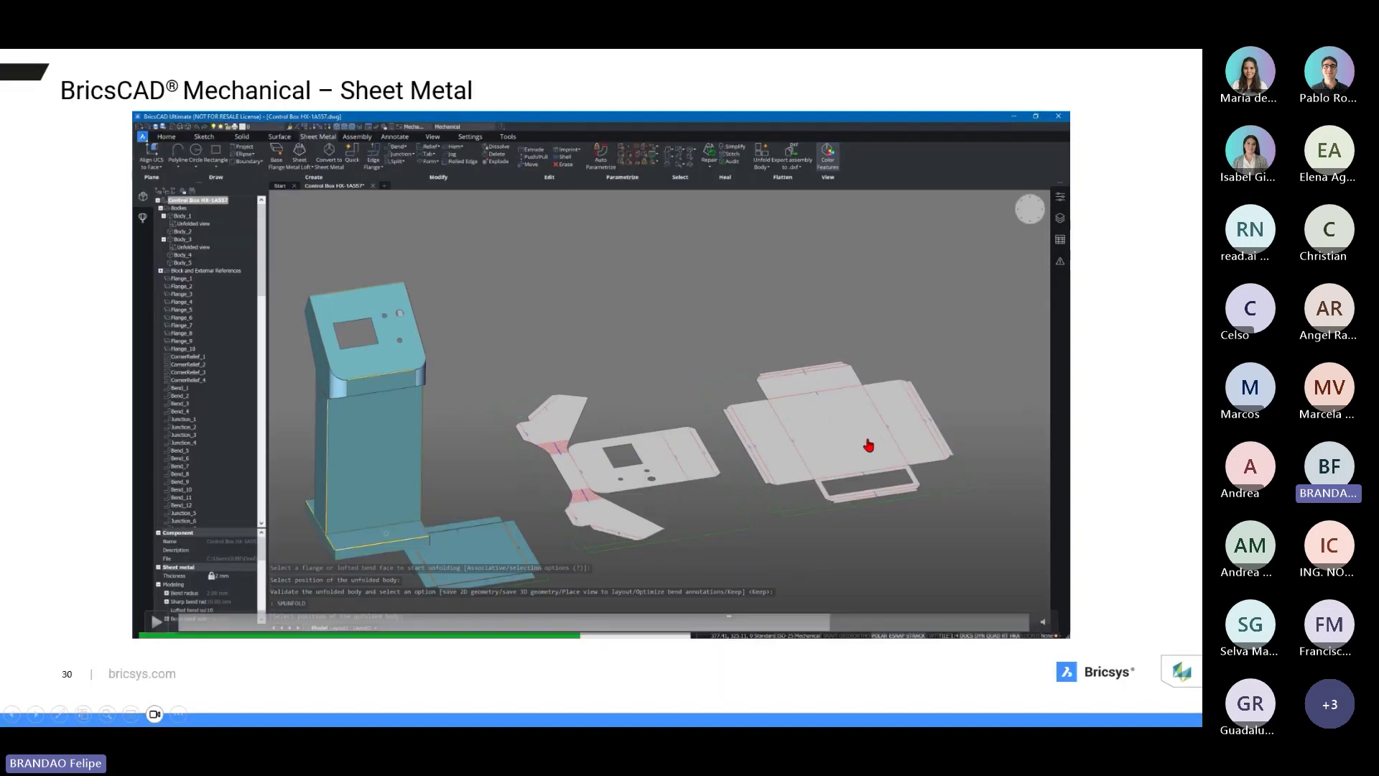
Step: Skim the Exploded View video through BOM table, balloons and gear animation, then reach DEMO slide
key("Right")
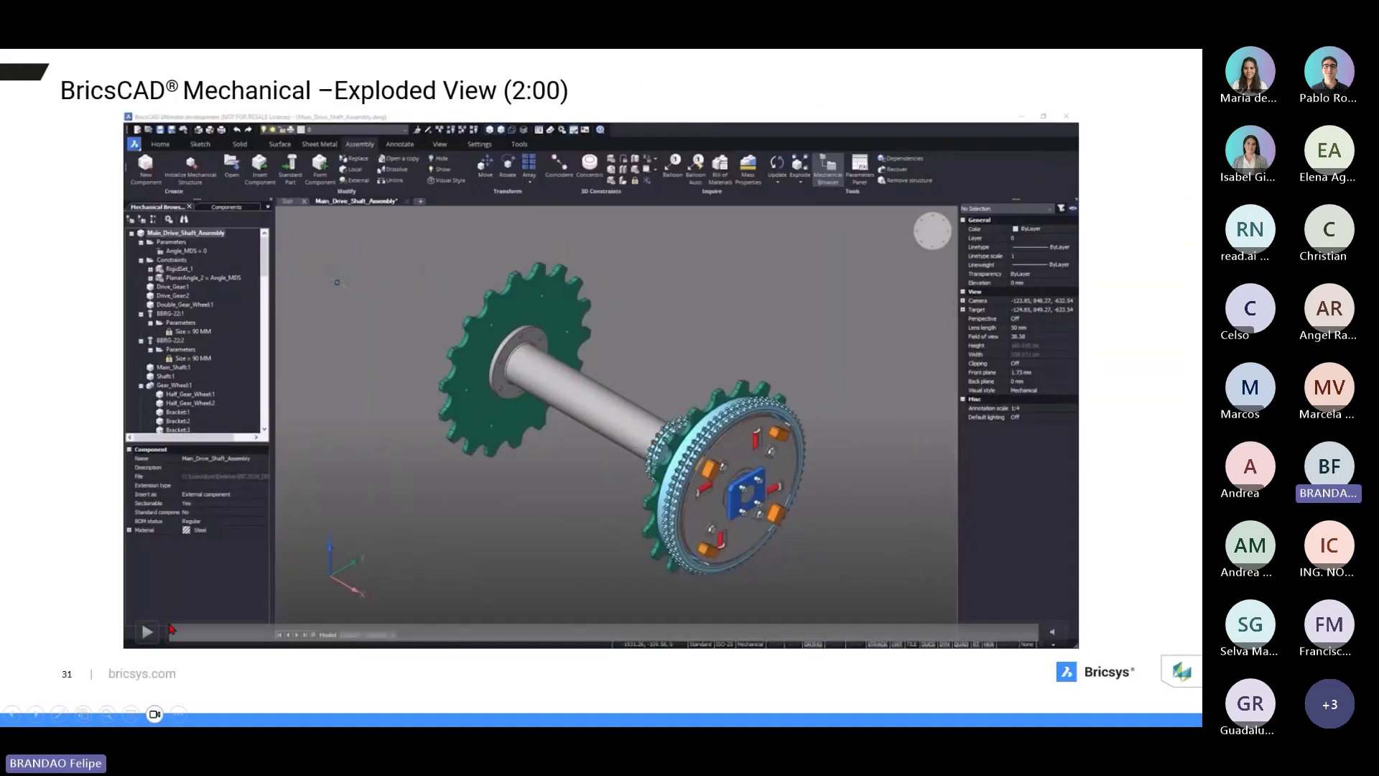
left_click(147, 633)
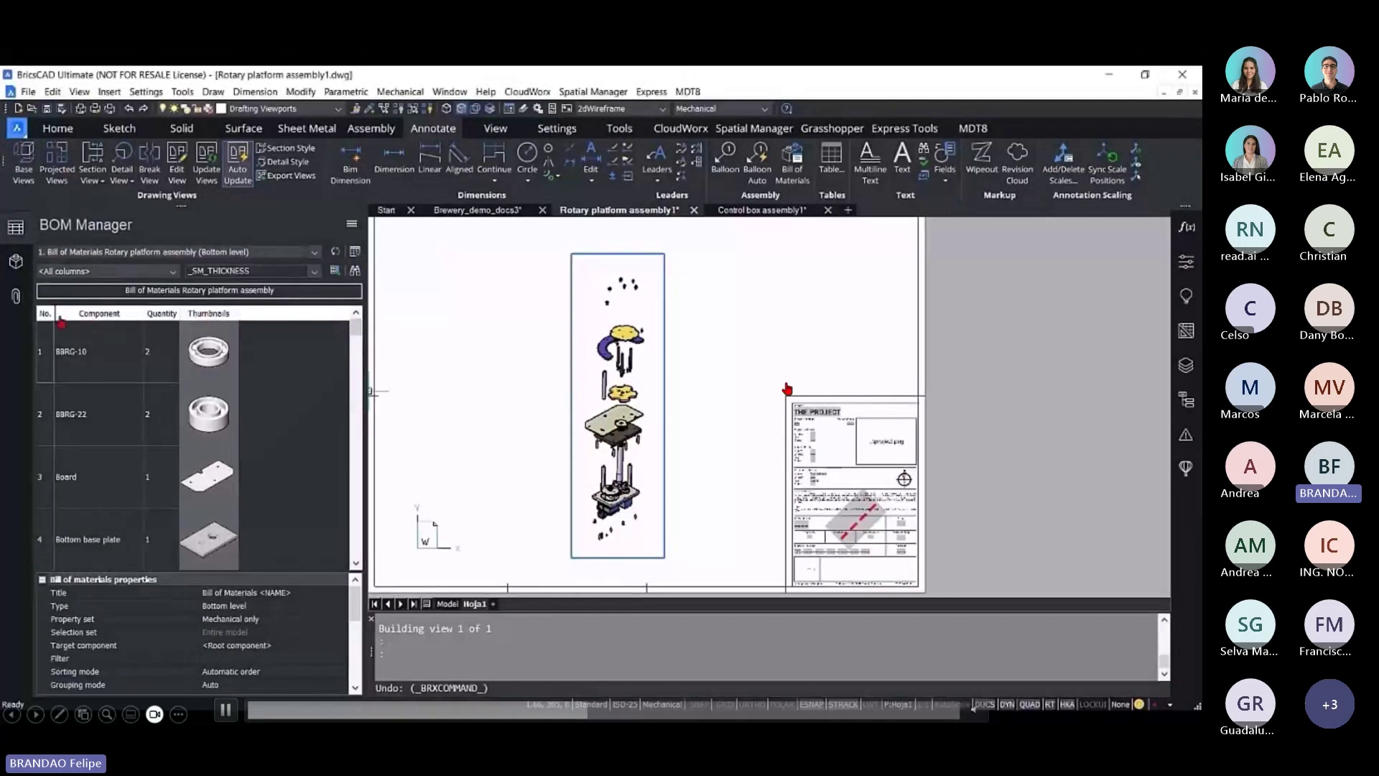
left_click(655, 713)
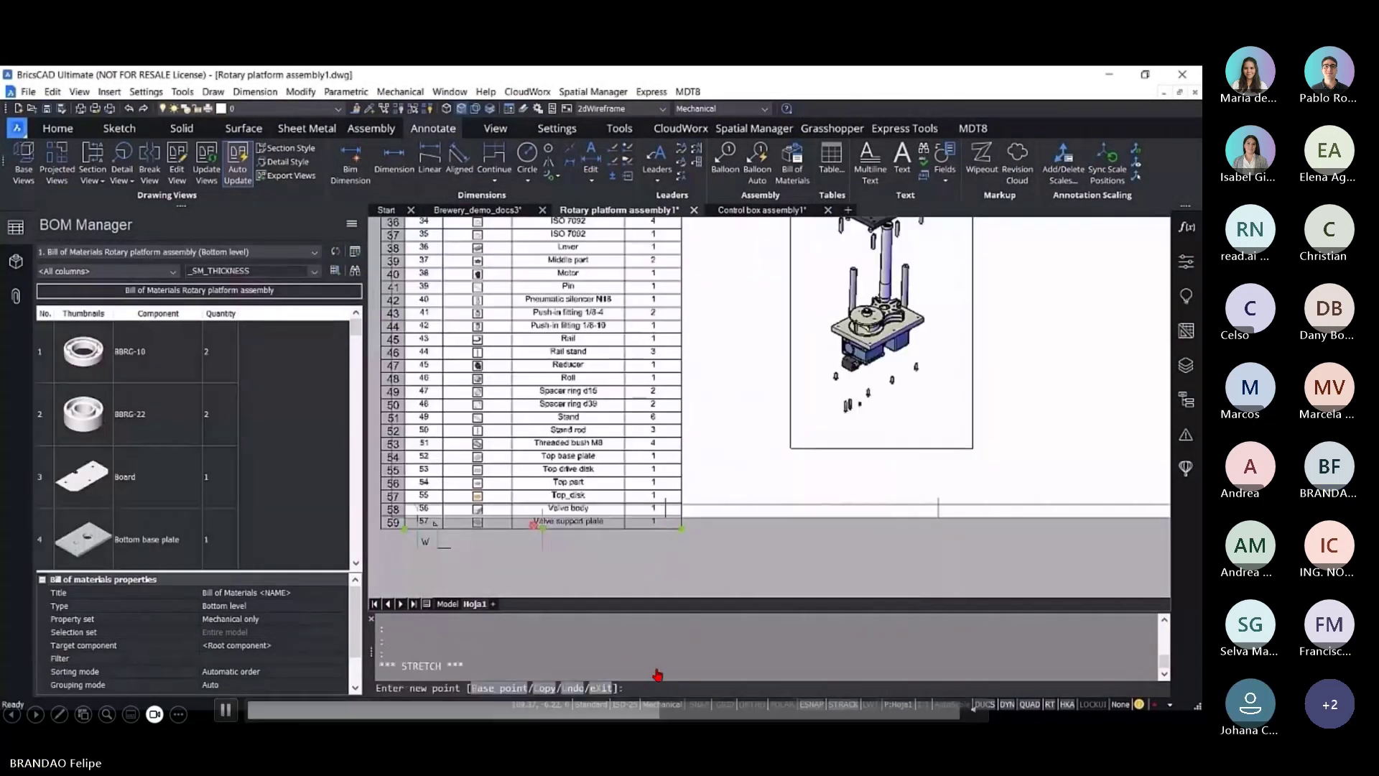
left_click(695, 712)
left_click(765, 712)
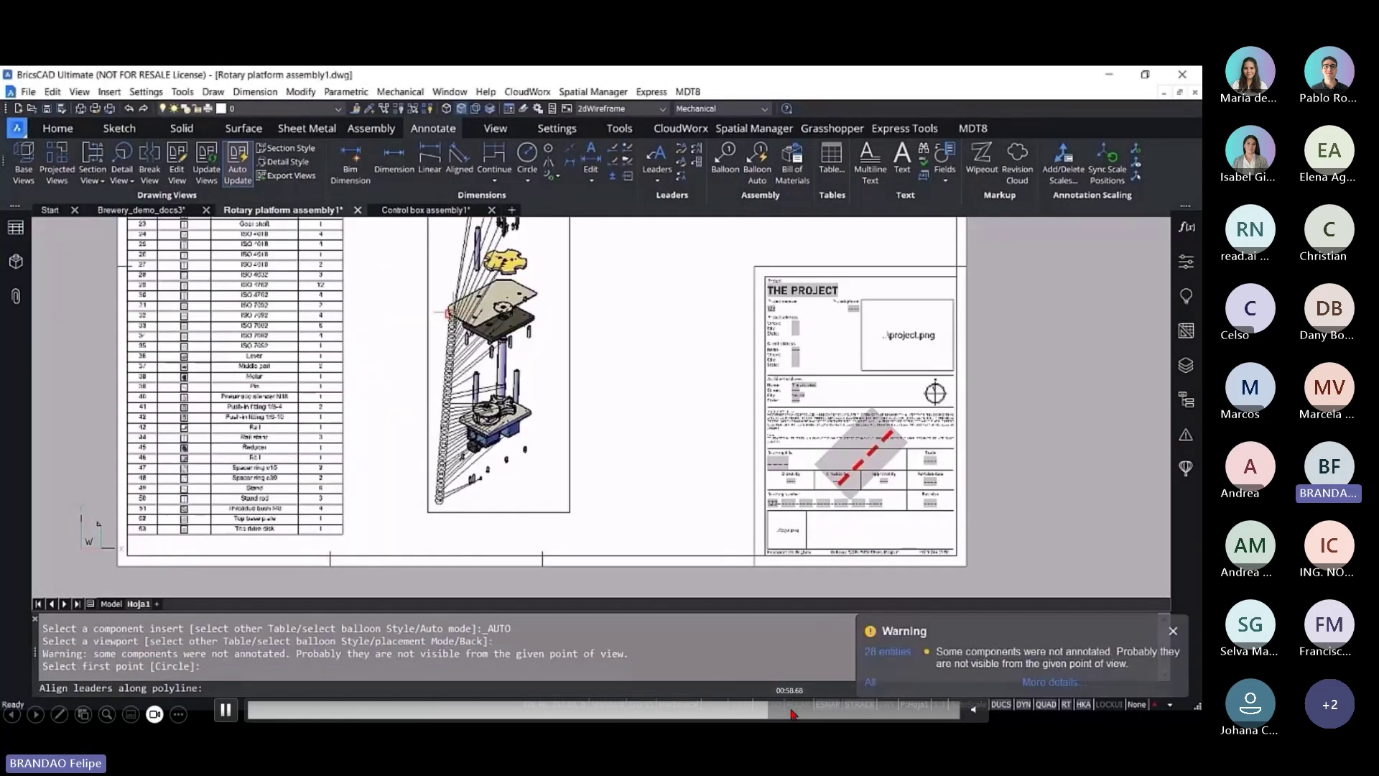
left_click(793, 713)
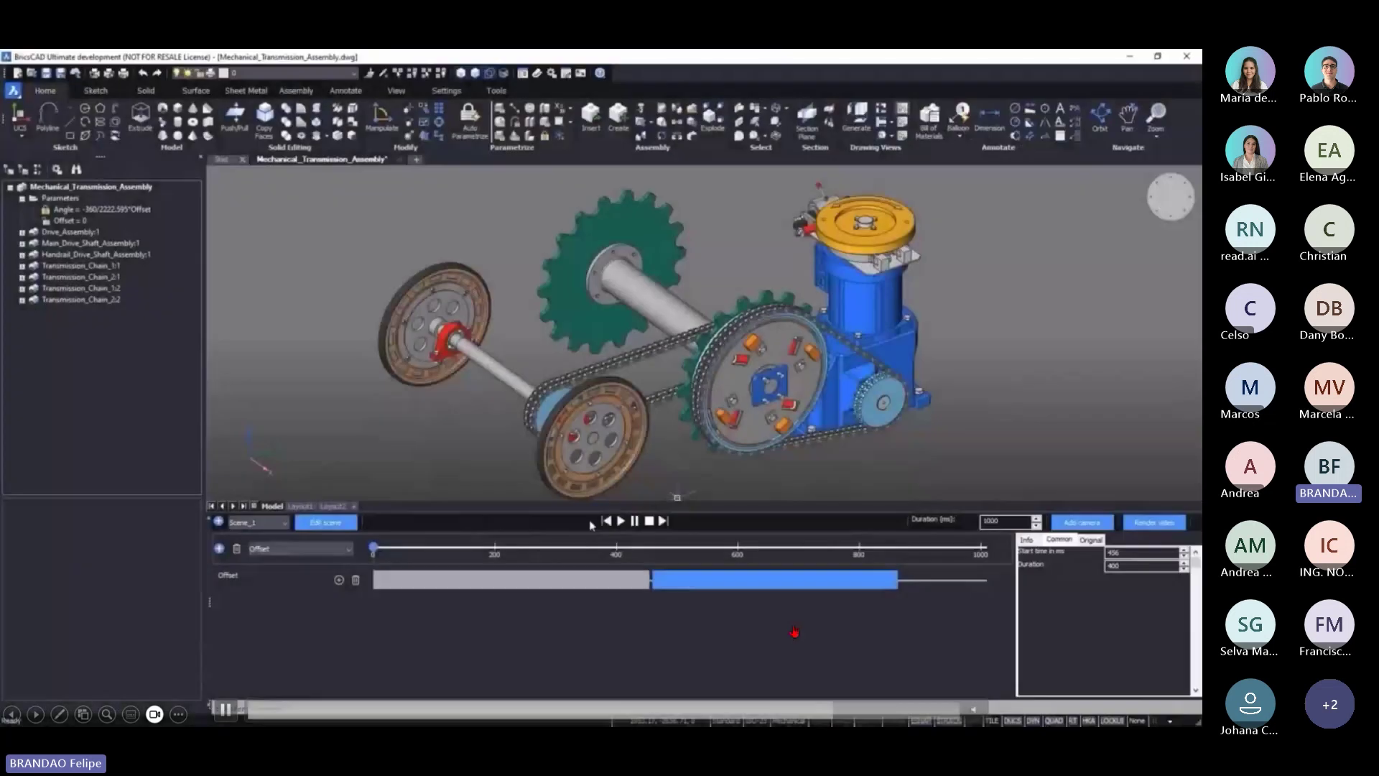
left_click(620, 521)
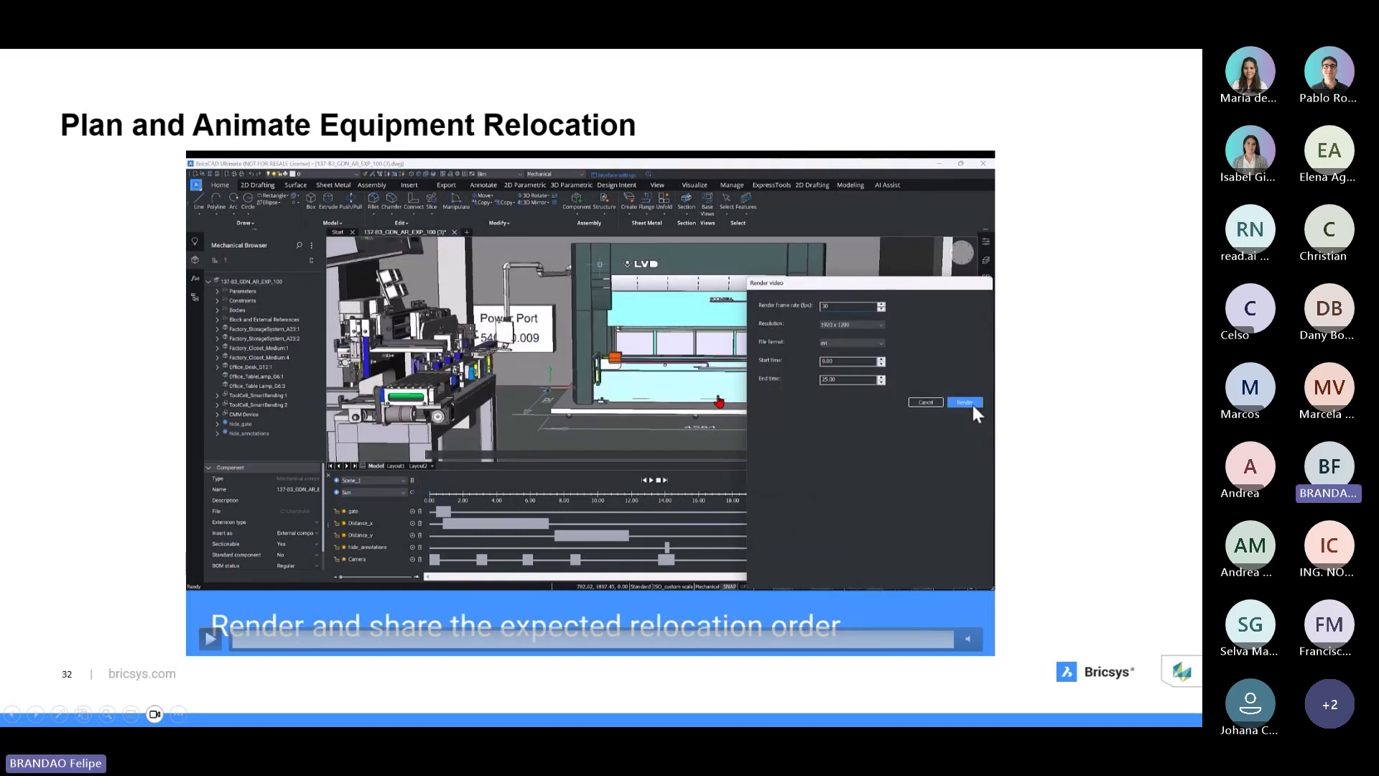
key("Right")
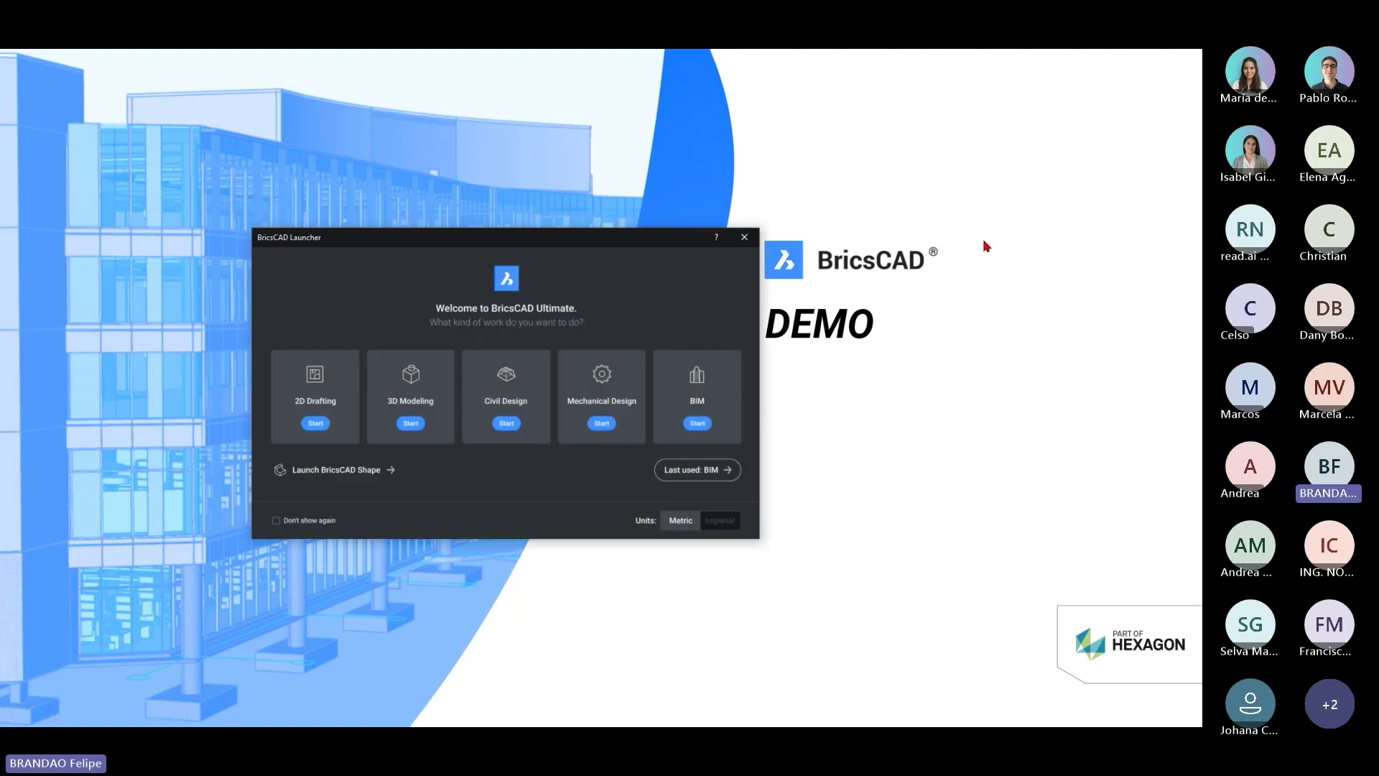
Step: End the slideshow, minimize PowerPoint and launch BricsCAD with the last-used BIM workspace
key("Escape")
left_click(1102, 60)
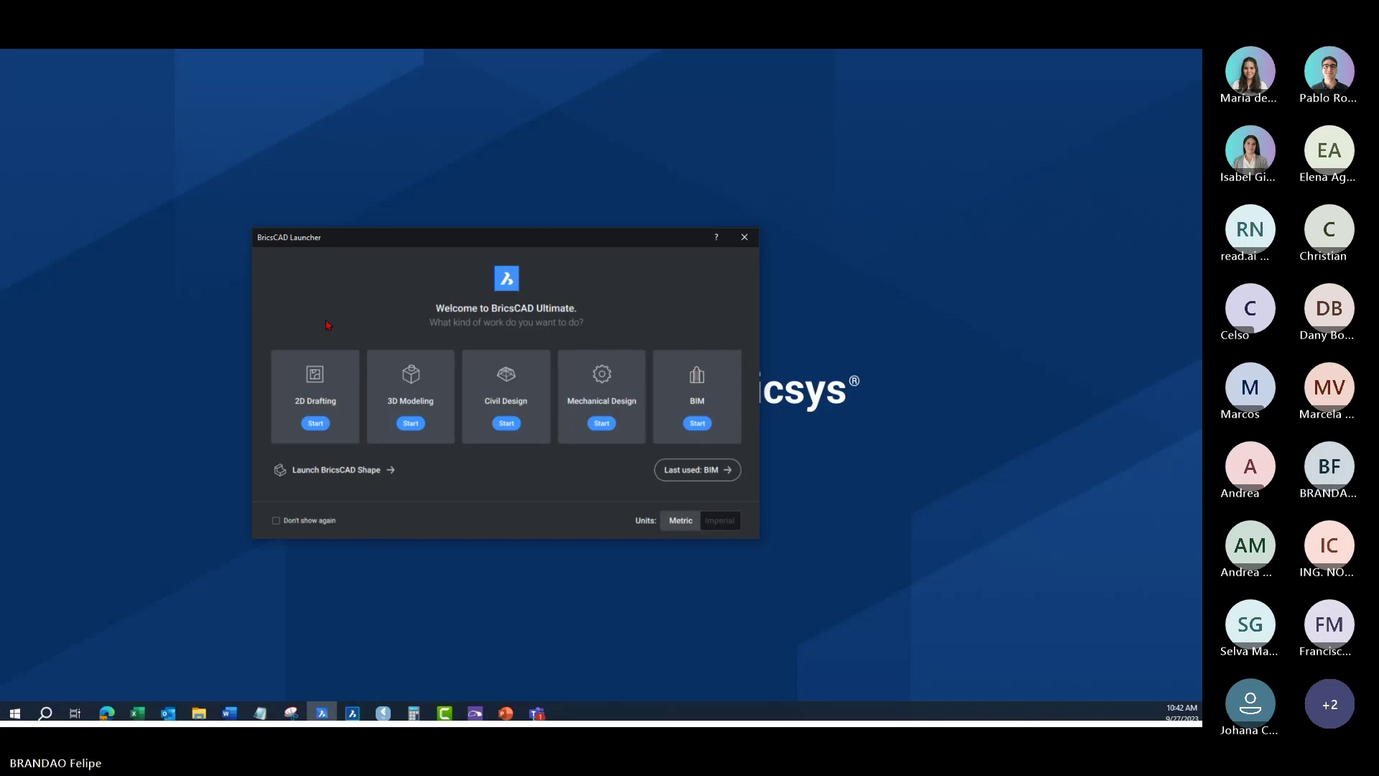
left_click(704, 403)
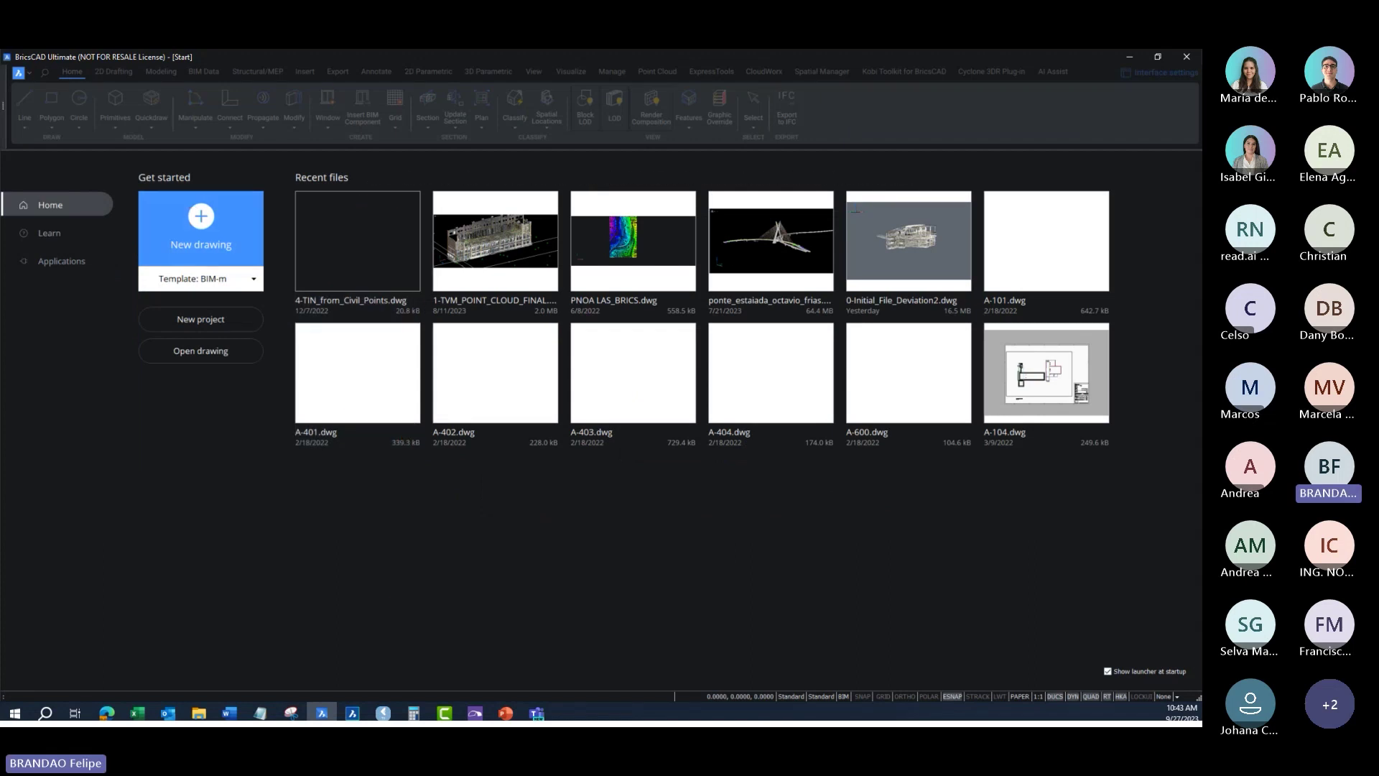
Step: Open PNOA LAS_BRICS.dwg from the file browser and orbit its contour lines in 3D
key("super+e")
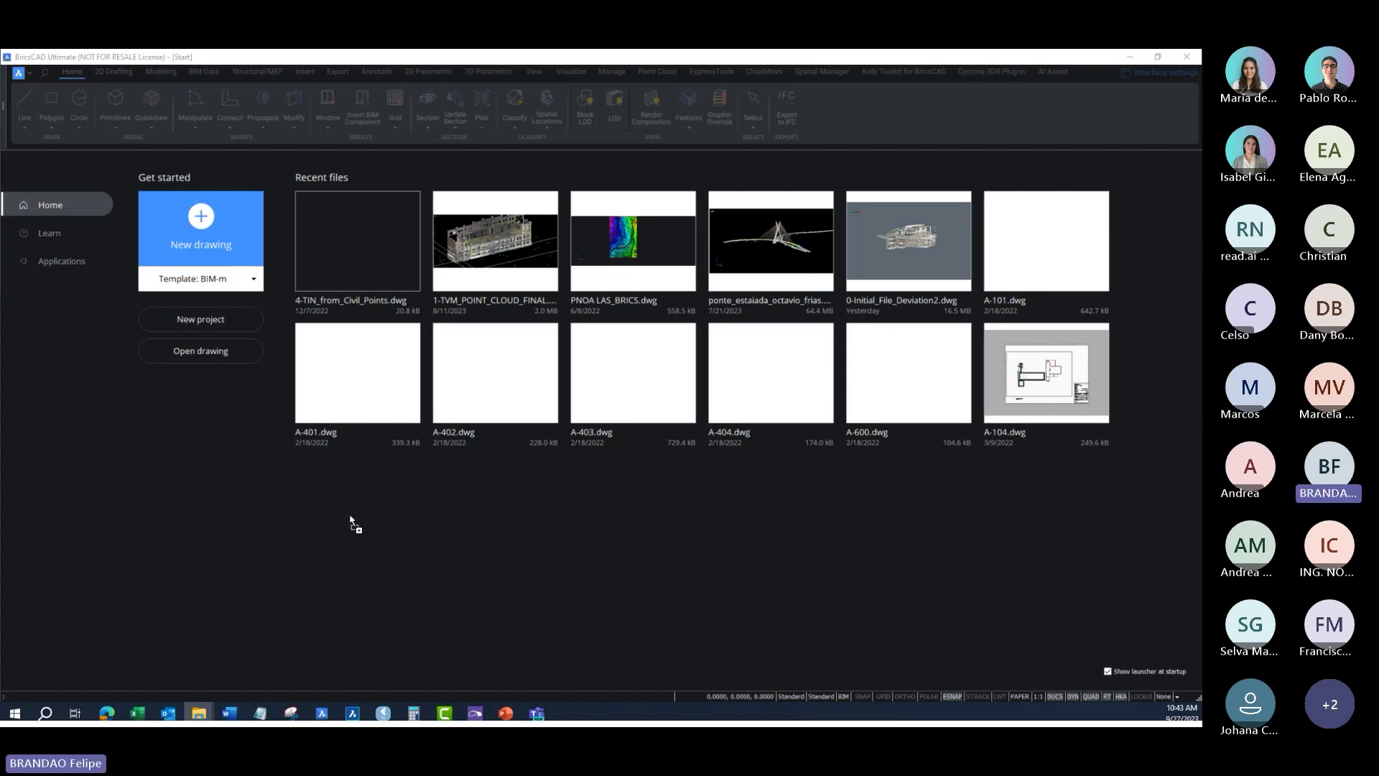
left_click_drag(350, 517, 227, 429)
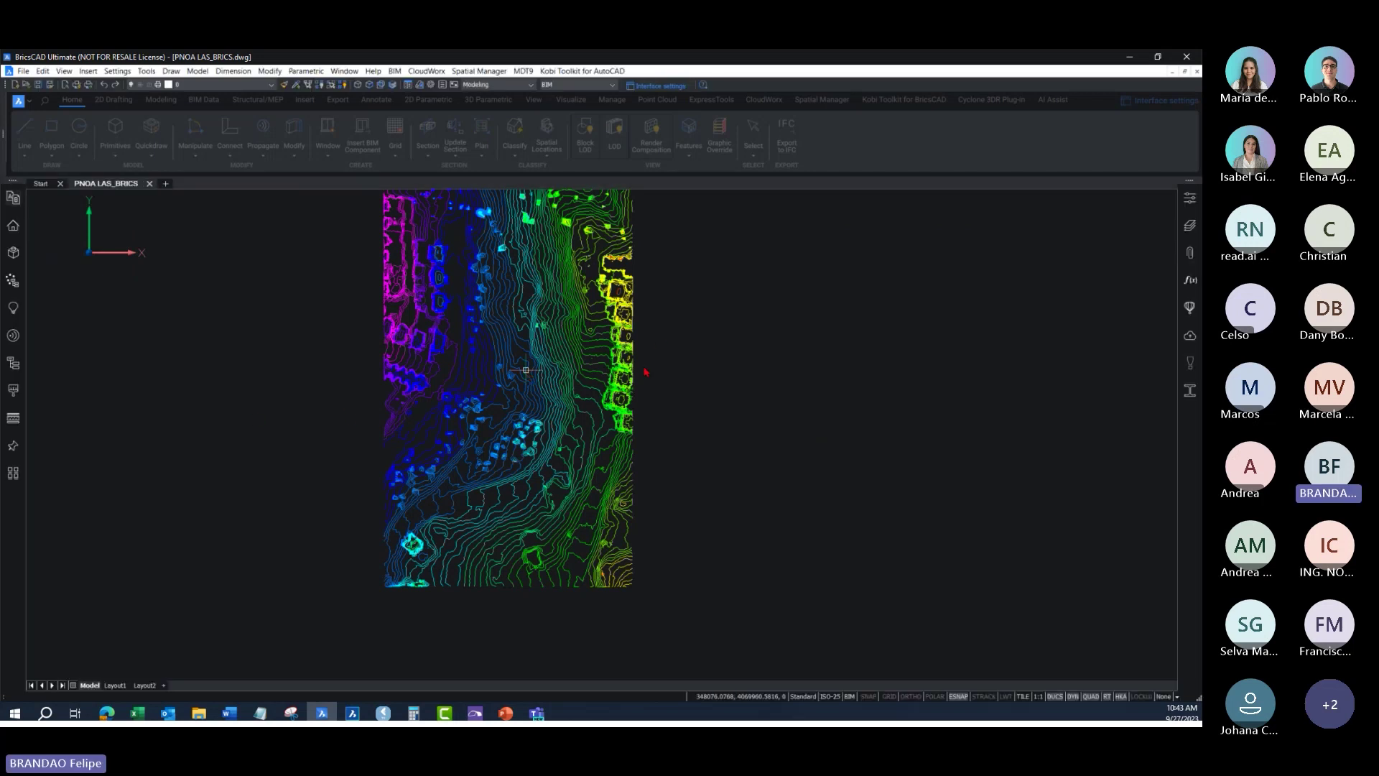
scroll(615, 366, "down", 2)
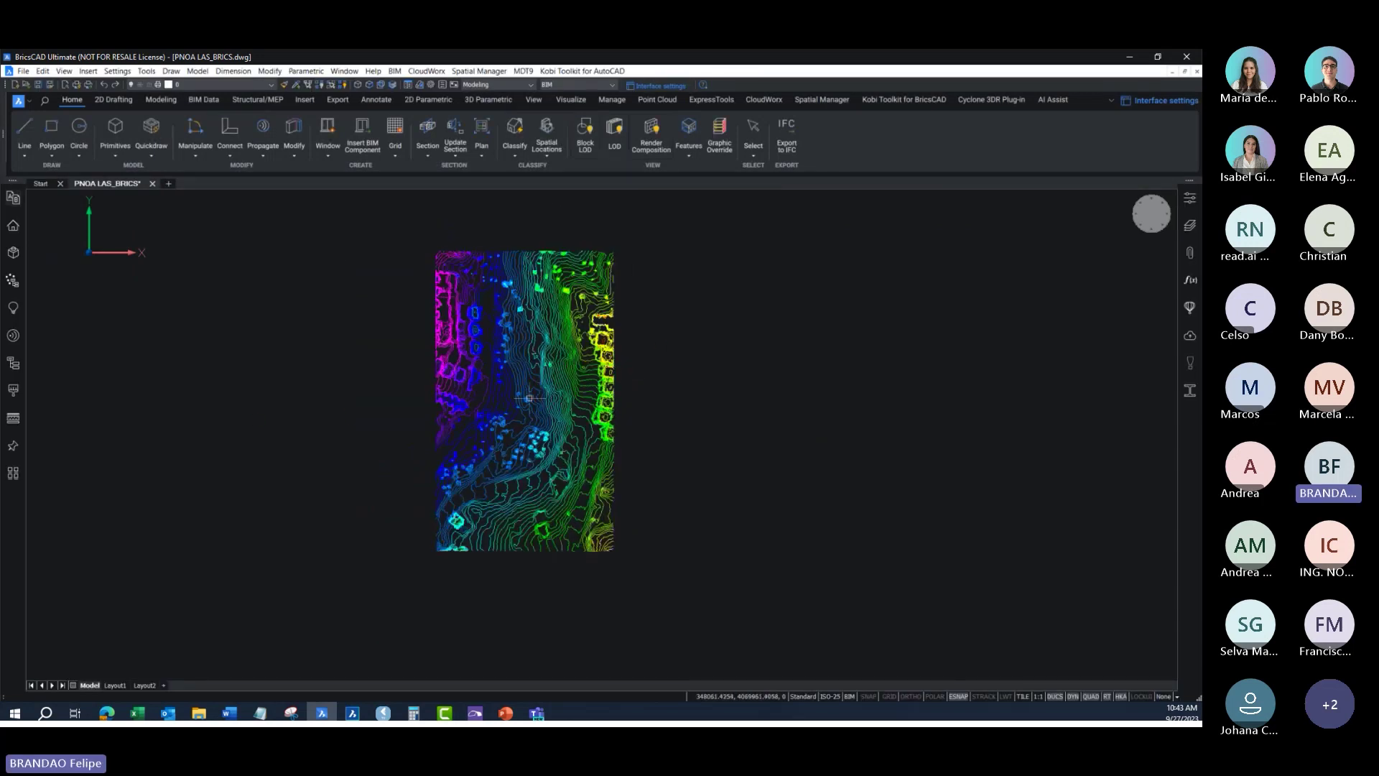
mouse_move(507, 457)
middle_mouse_down("shift")
mouse_move(550, 412)
mouse_move(628, 369)
middle_mouse_up("shift")
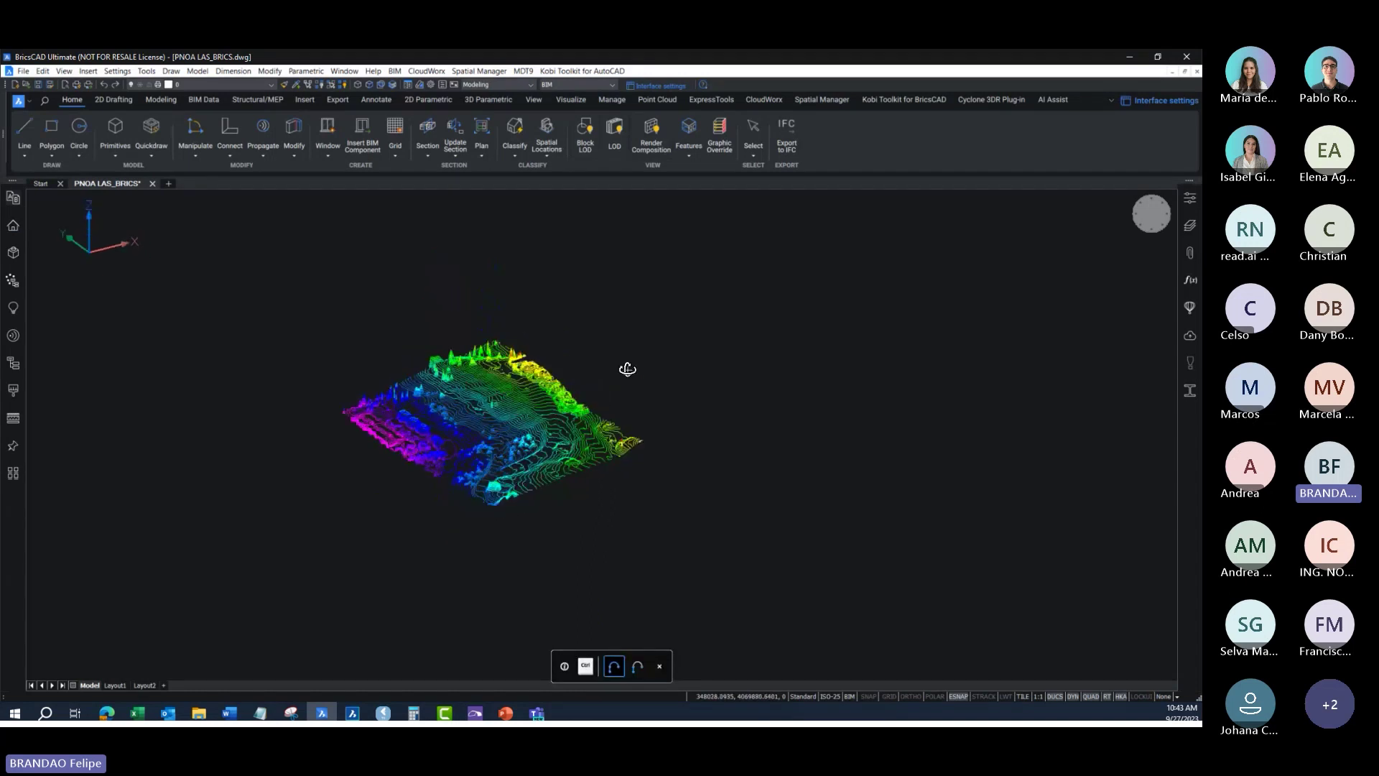
Step: Return to Top view and hide all 1589 contour polylines with a selection window
left_click(1152, 214)
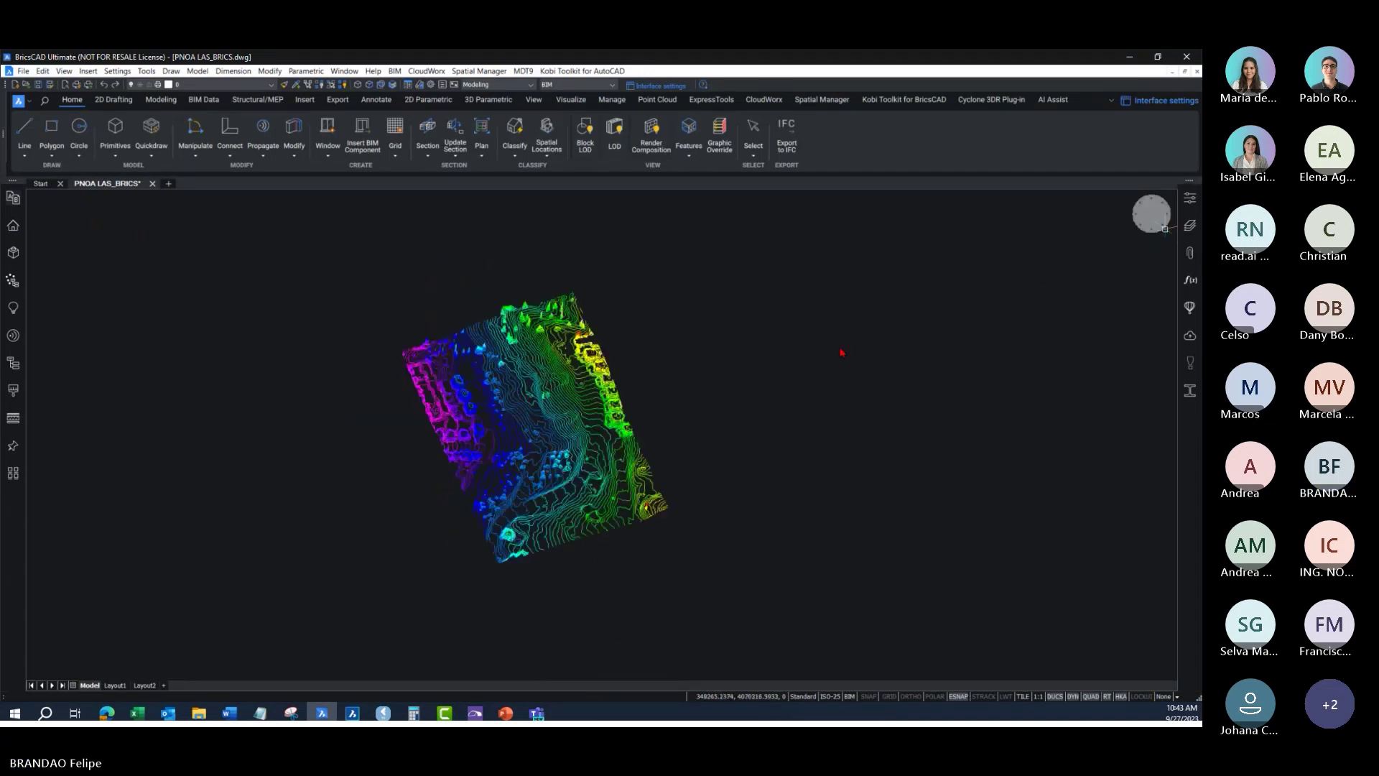
left_click(460, 257)
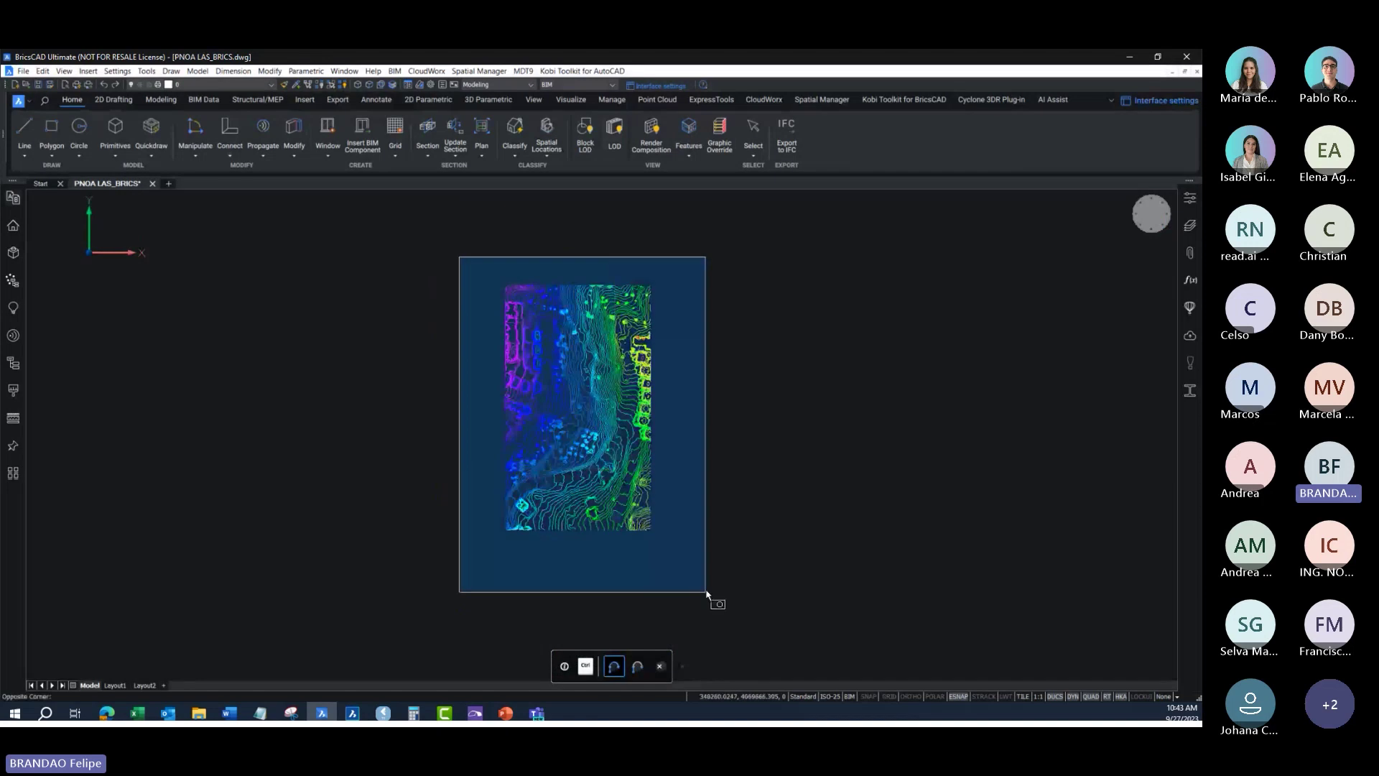
left_click(708, 592)
mouse_move(813, 515)
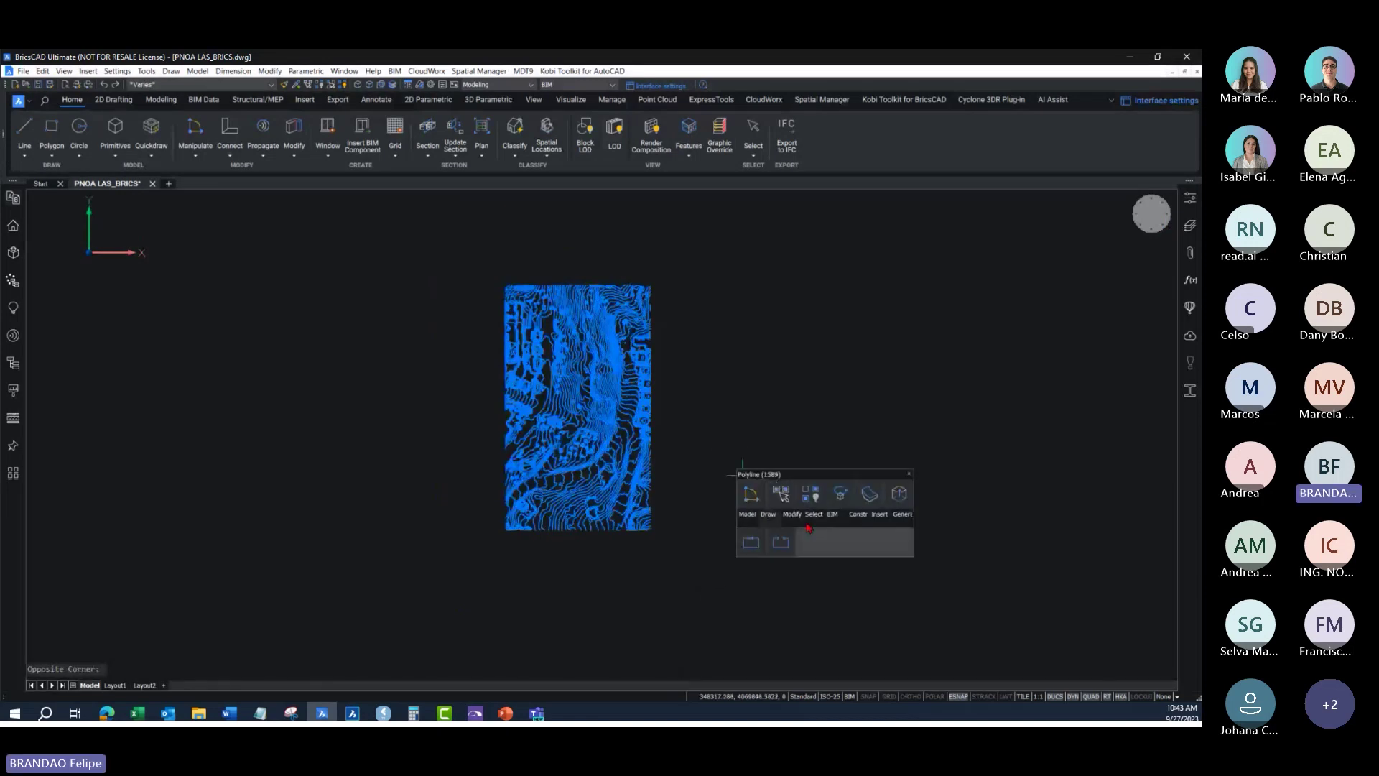
left_click(781, 542)
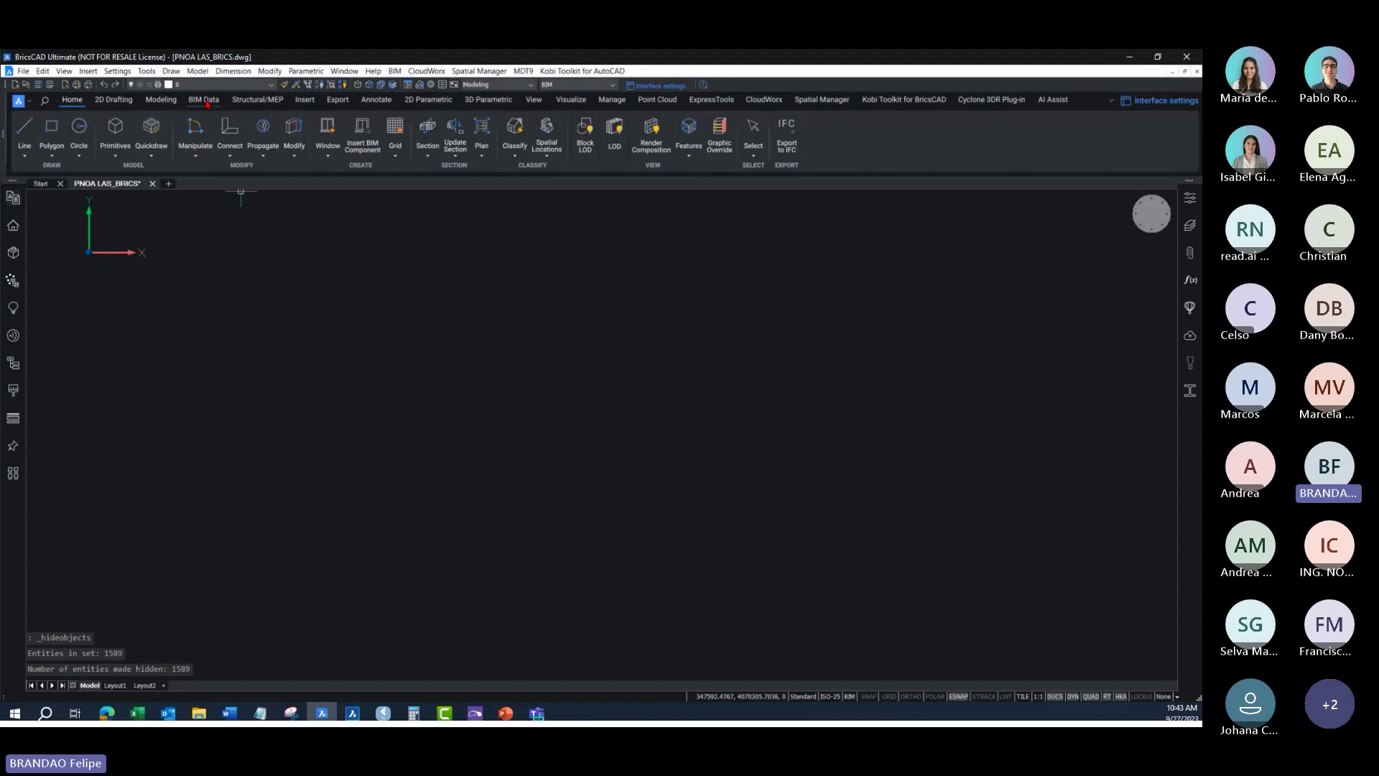
left_click(658, 100)
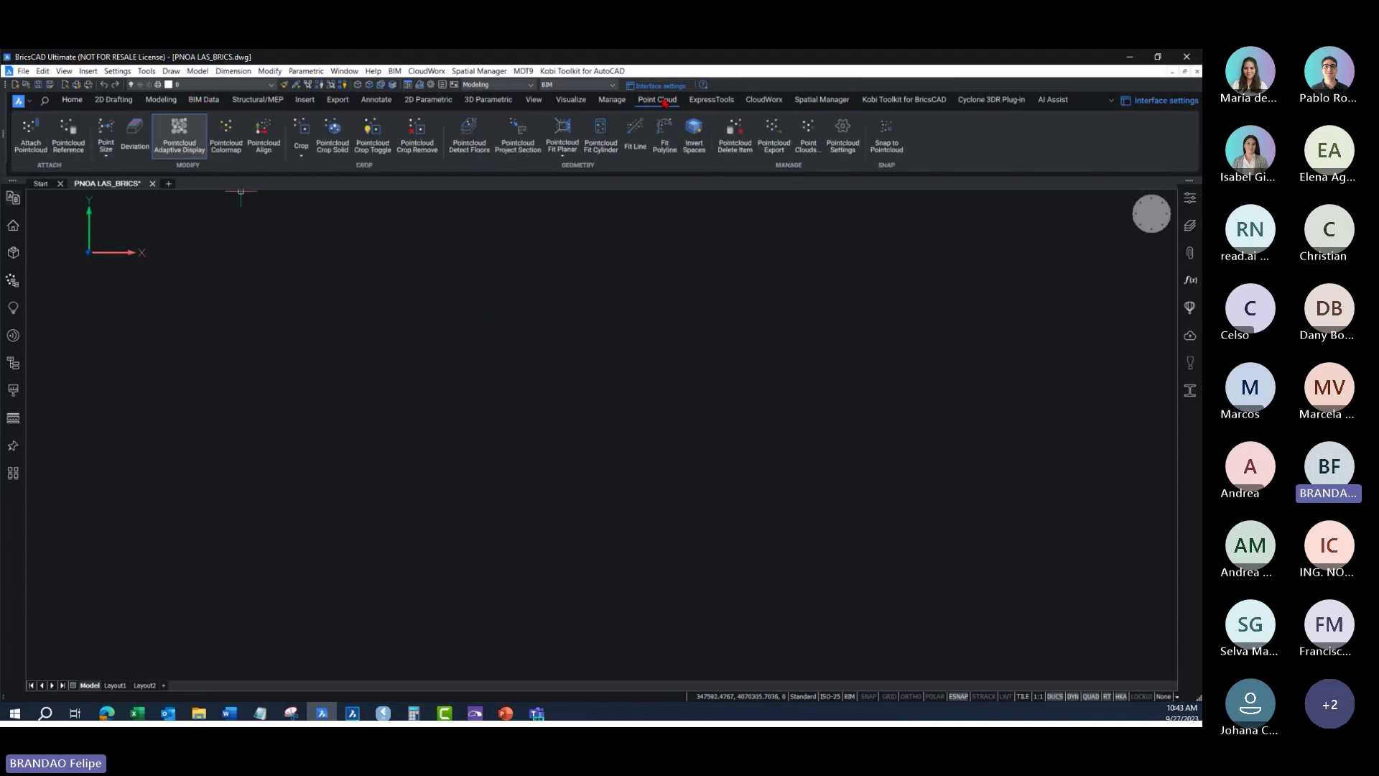
Step: Insert a cached OA_2014 scan tile and orbit to inspect its terrain relief
left_click(57, 137)
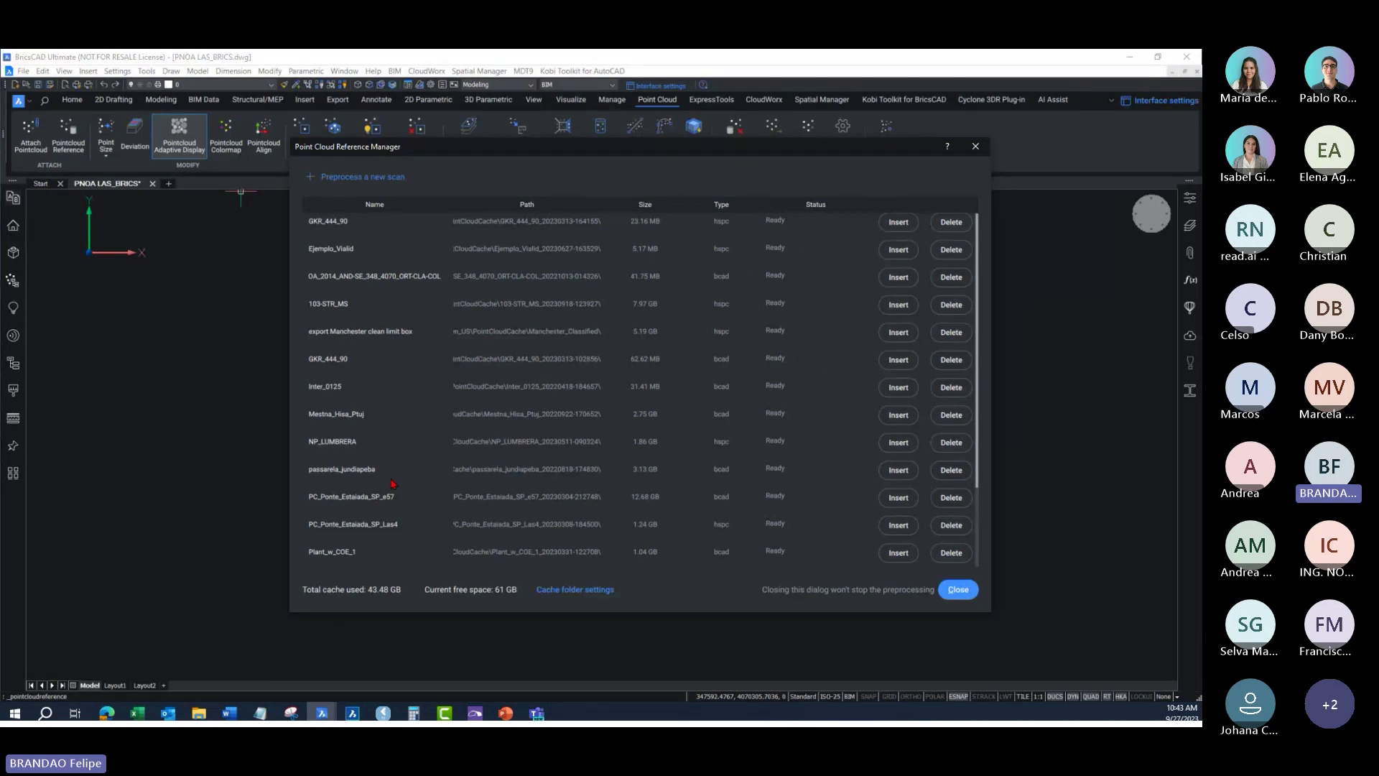
scroll(422, 440, "down", 3)
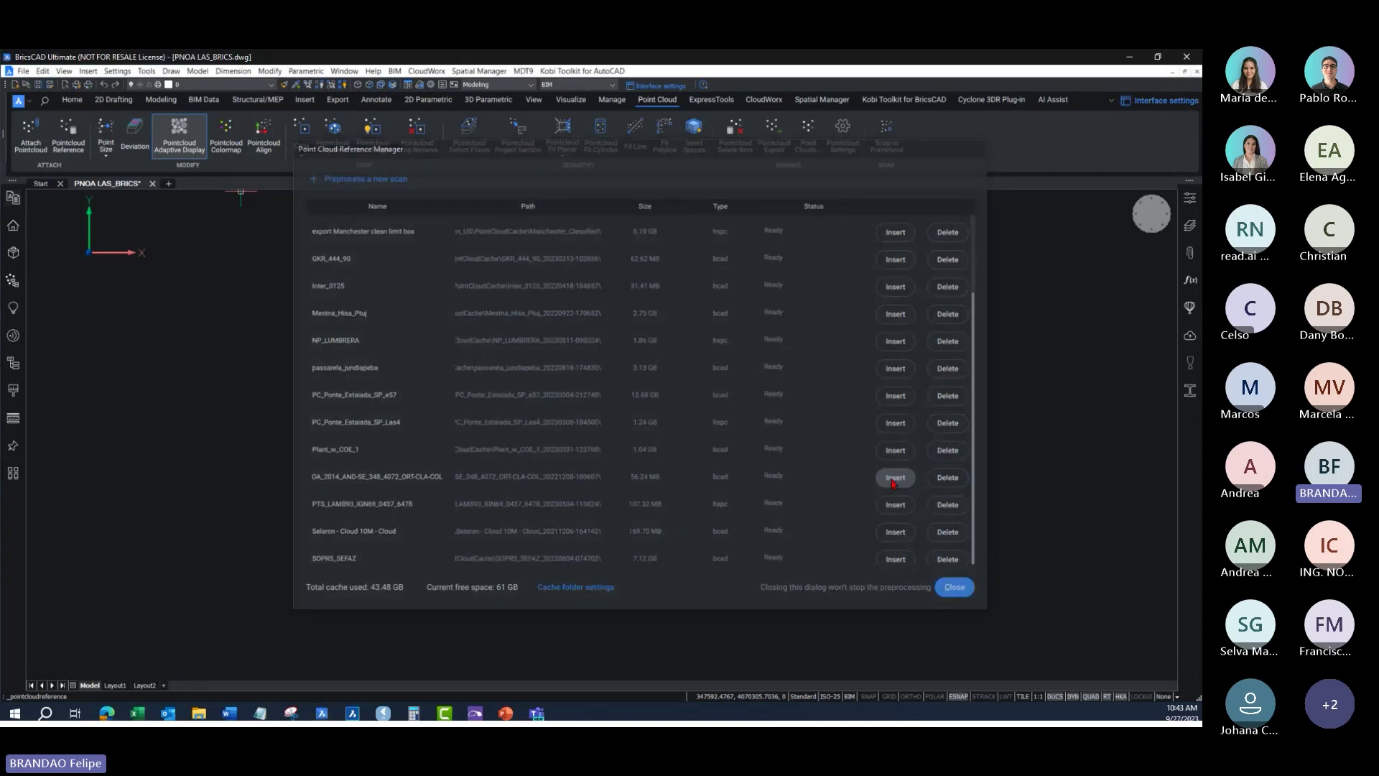
left_click(898, 479)
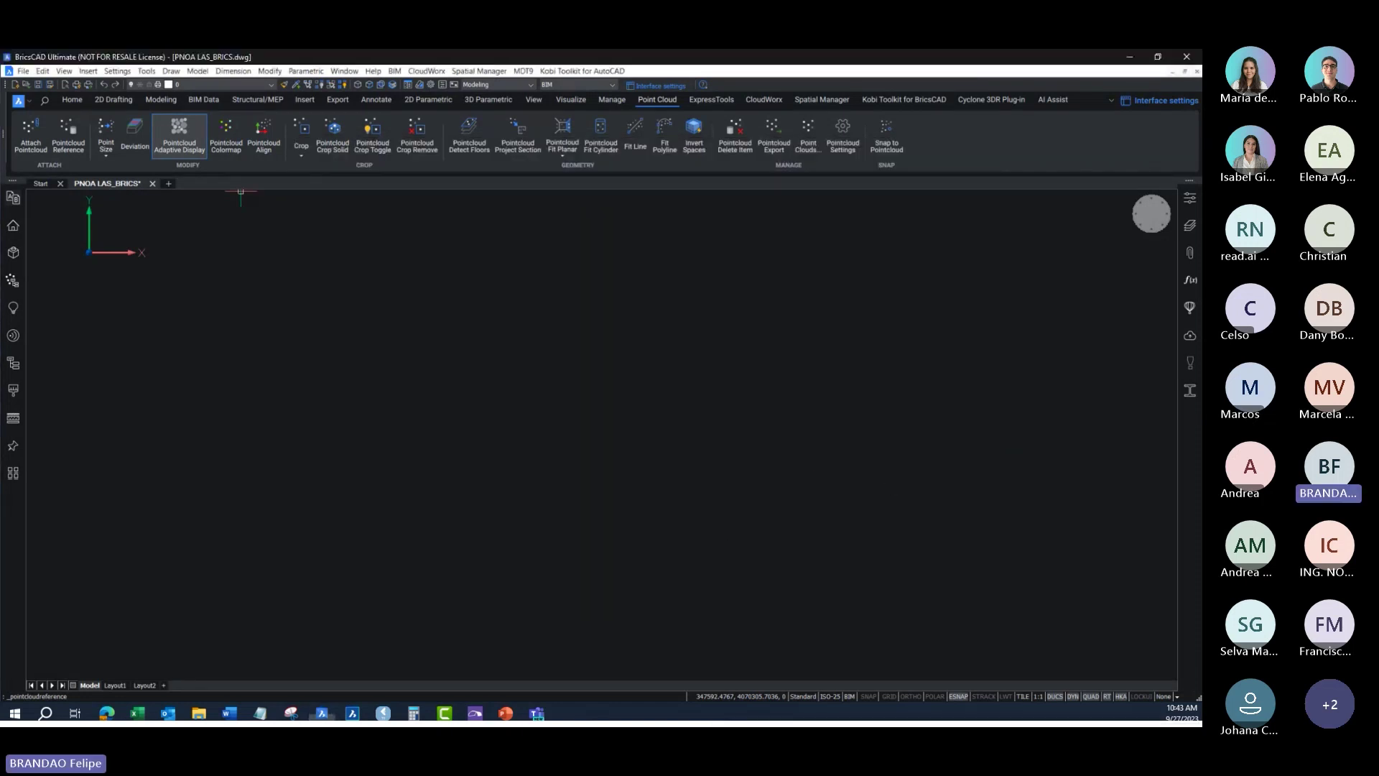
scroll(584, 423, "down", 5)
scroll(612, 453, "up", 2)
scroll(611, 454, "up", 3)
middle_click_drag(611, 454, 738, 339, "shift")
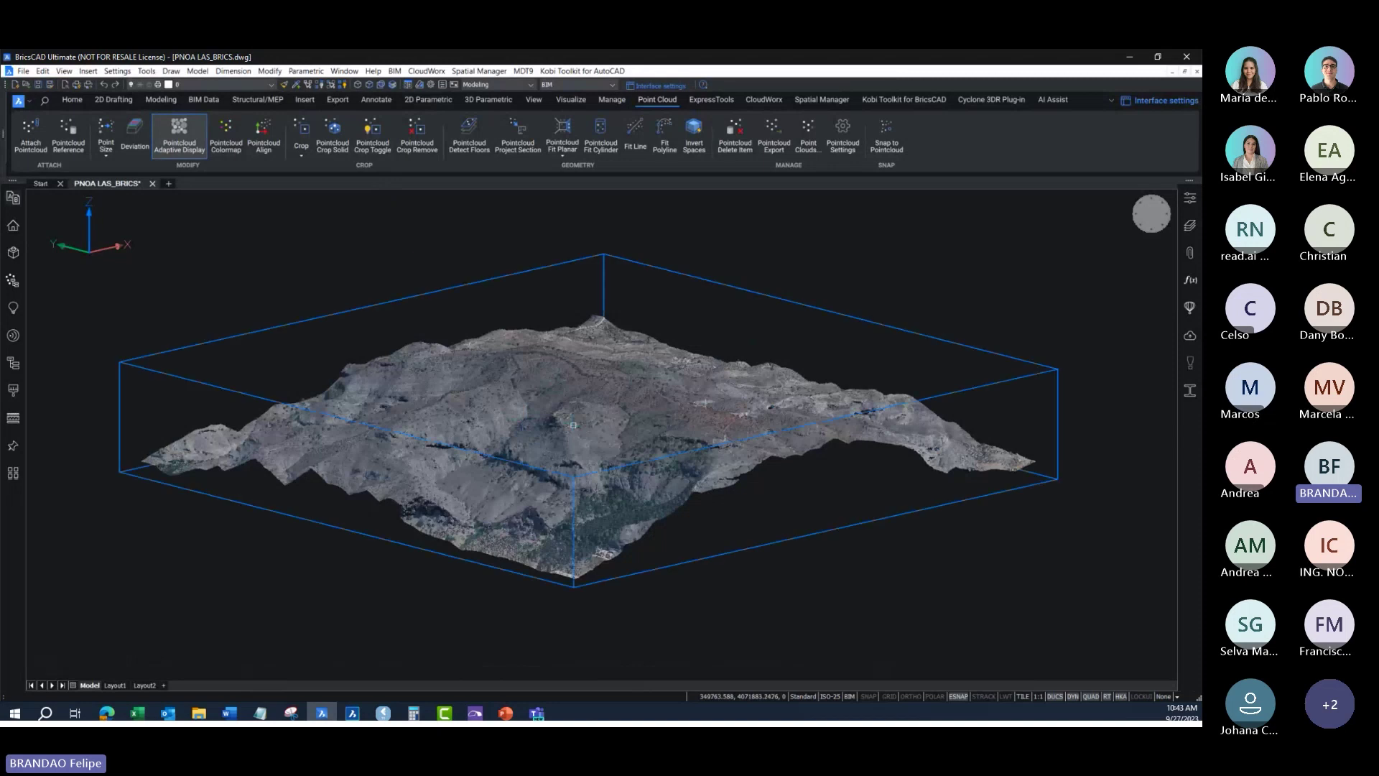
left_click(1151, 213)
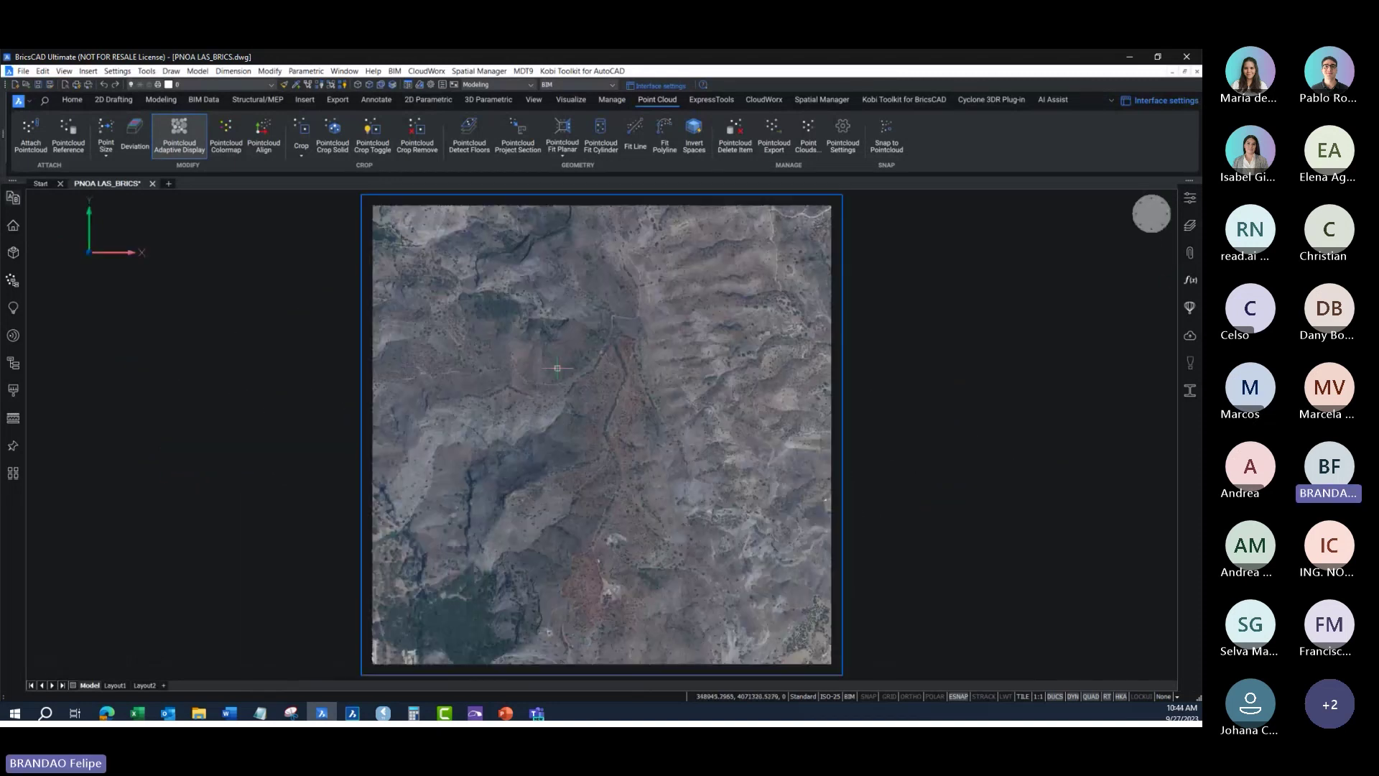
Step: Insert a second cached OA_2014 scan tile from the Reference Manager
left_click(37, 143)
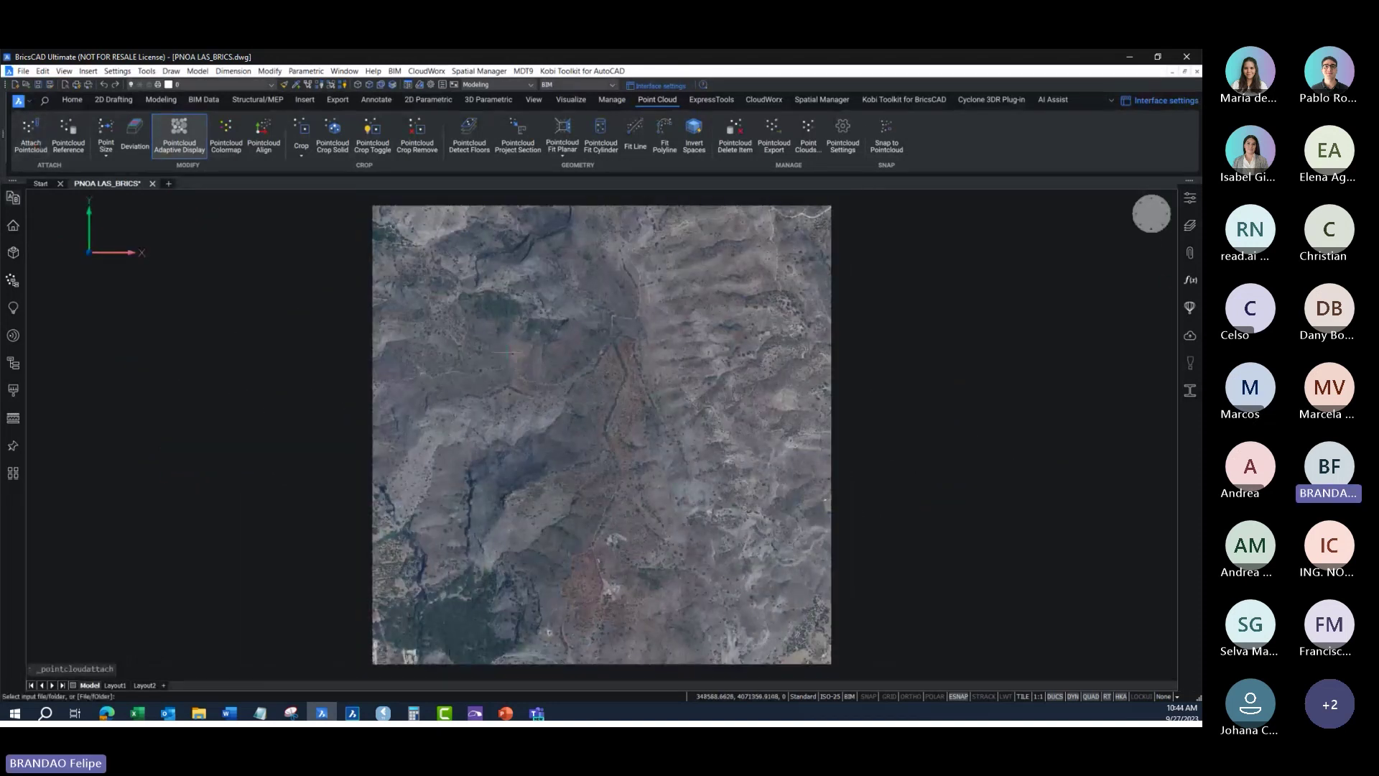
left_click(68, 136)
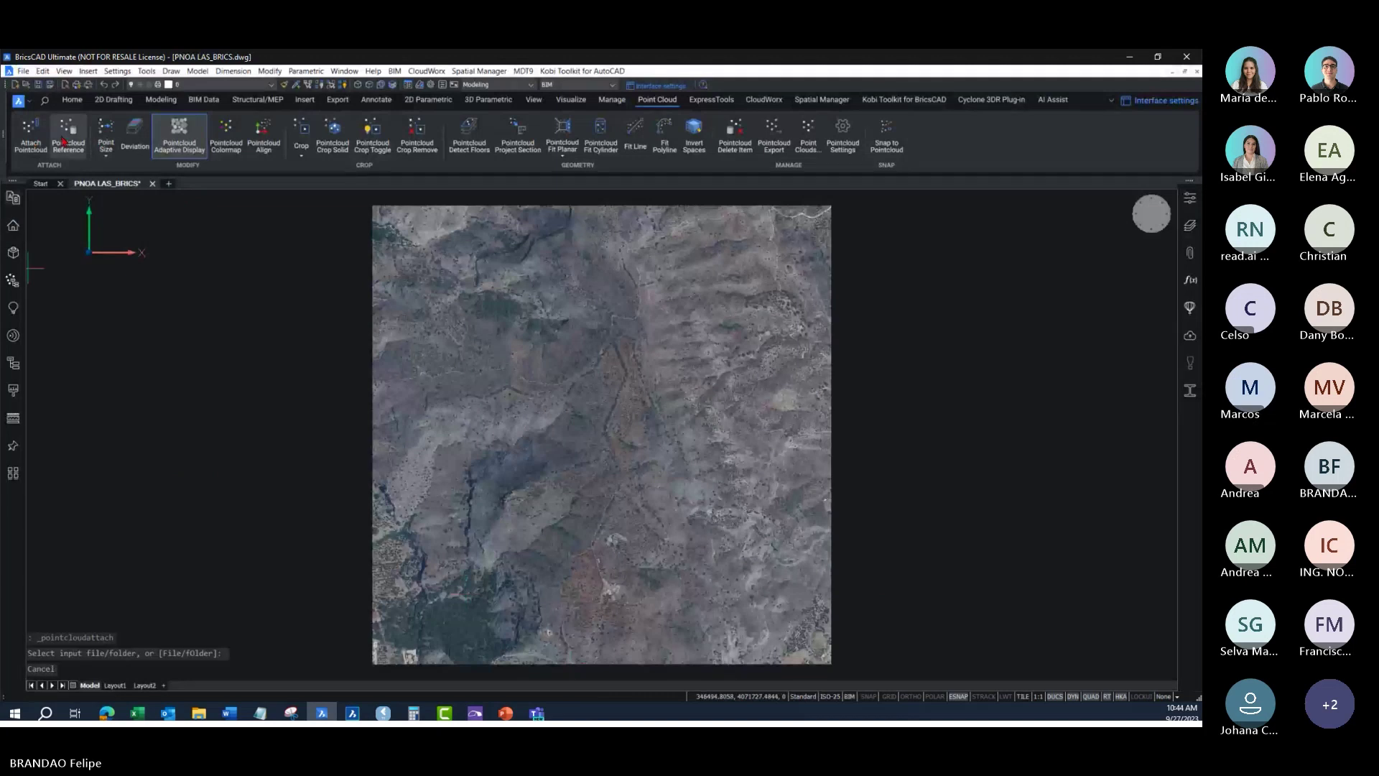
scroll(445, 438, "down", 2)
scroll(411, 485, "up", 2)
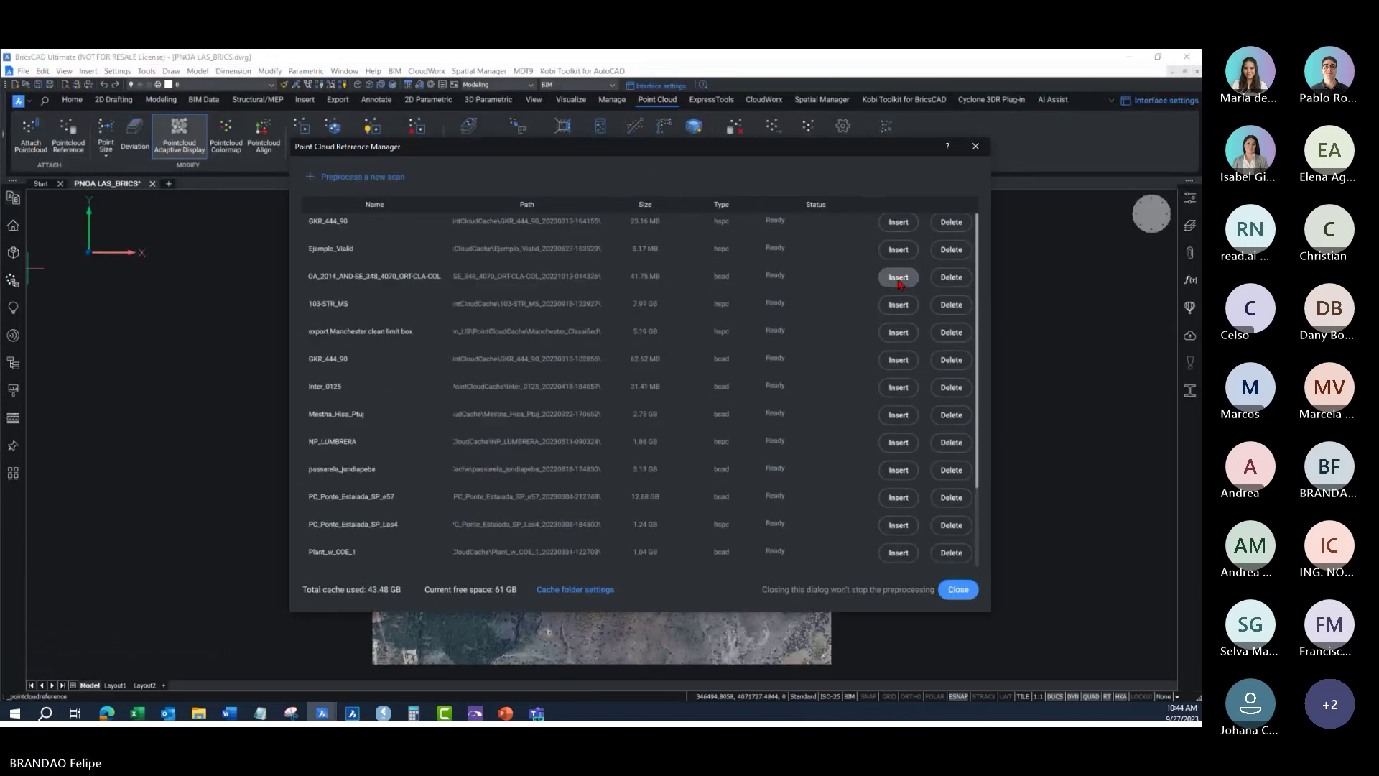
left_click(898, 278)
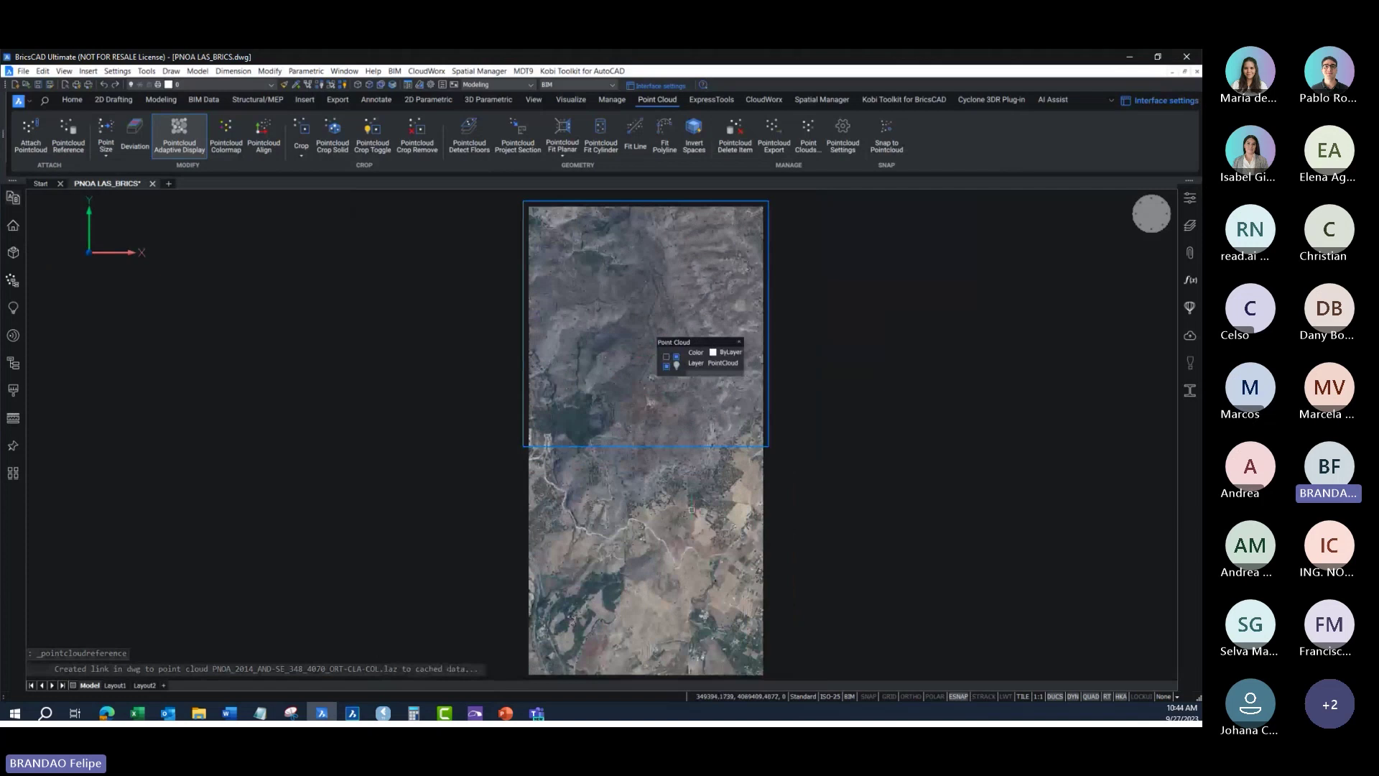
key("Escape")
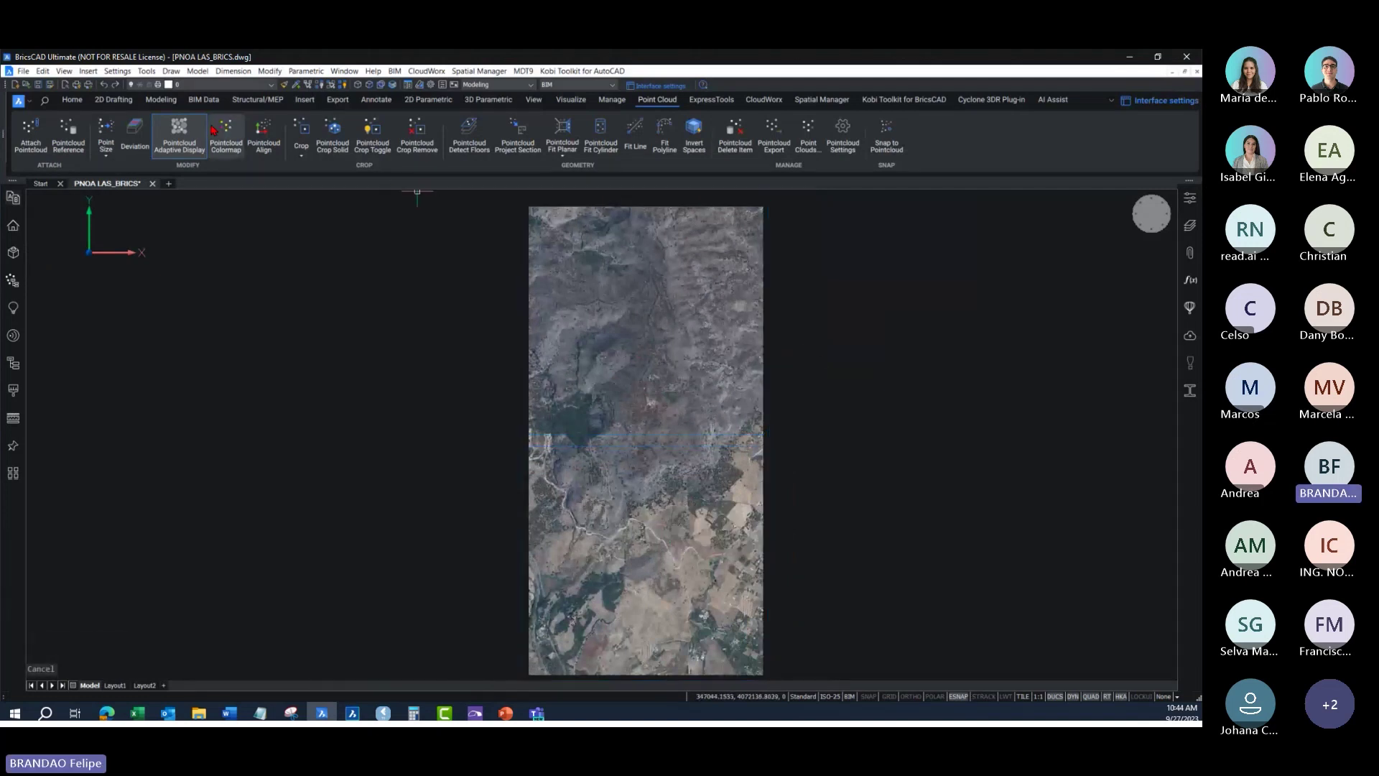
left_click(76, 101)
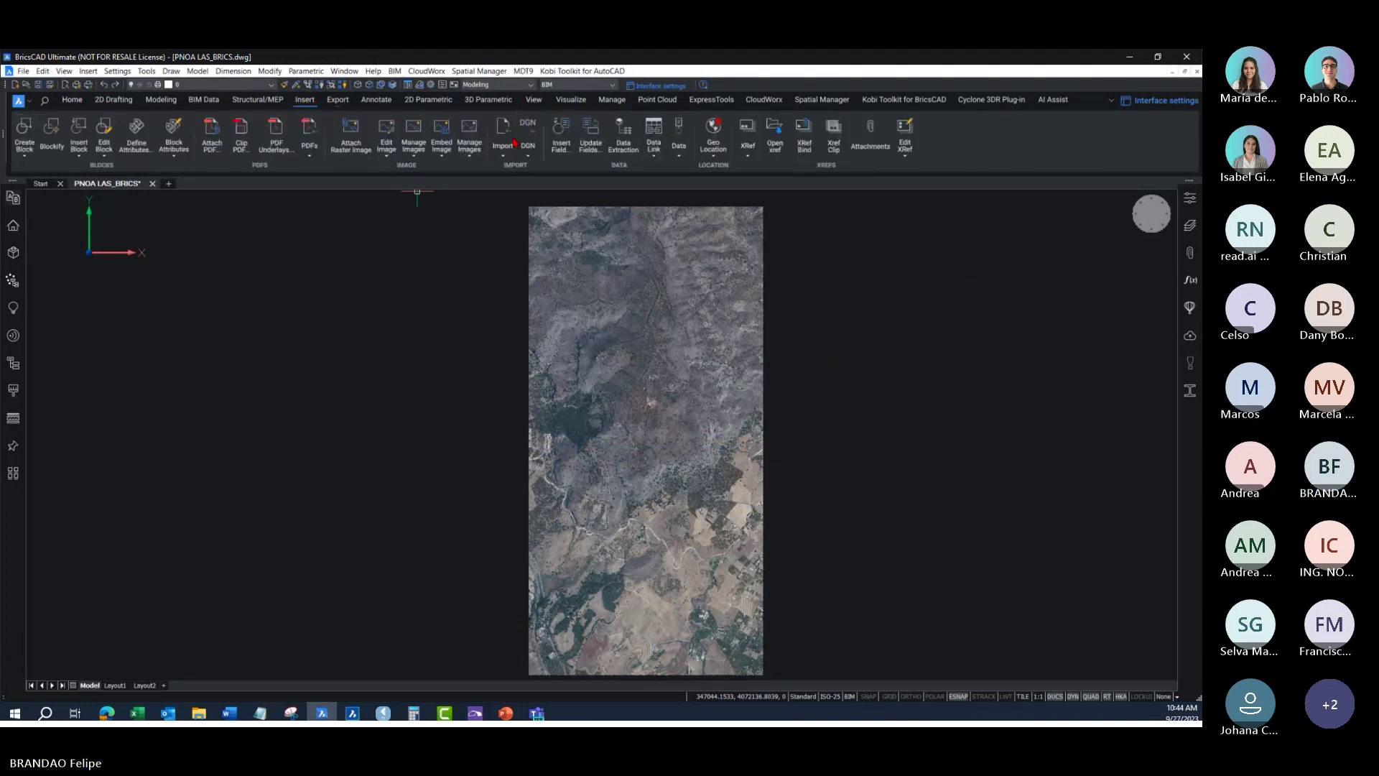
Step: Open Geo Location and search the GIS coordinate system list for 'ed50'
left_click(713, 134)
mouse_move(595, 225)
left_mouse_down()
mouse_move(273, 249)
mouse_move(288, 226)
left_mouse_up()
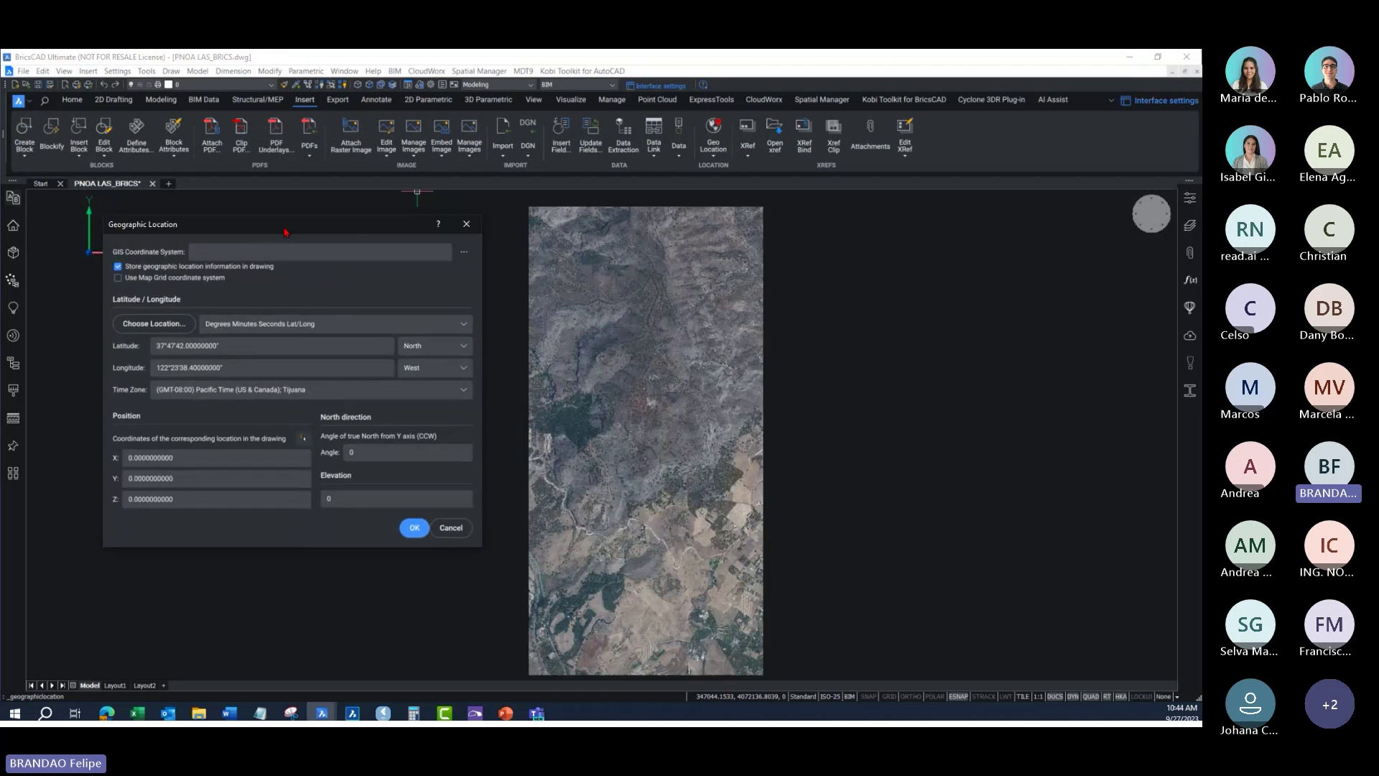
left_click(468, 246)
type("er")
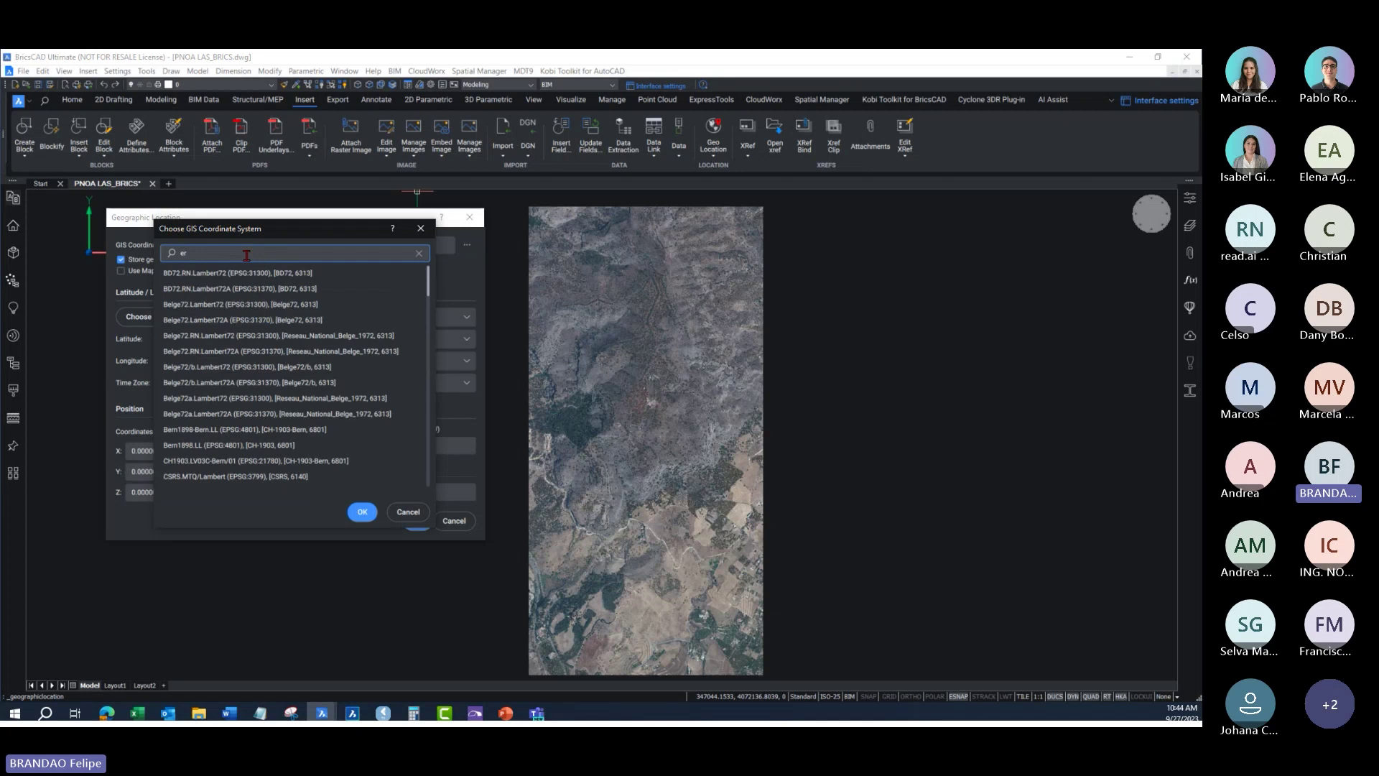
key("BackSpace")
type("trs89")
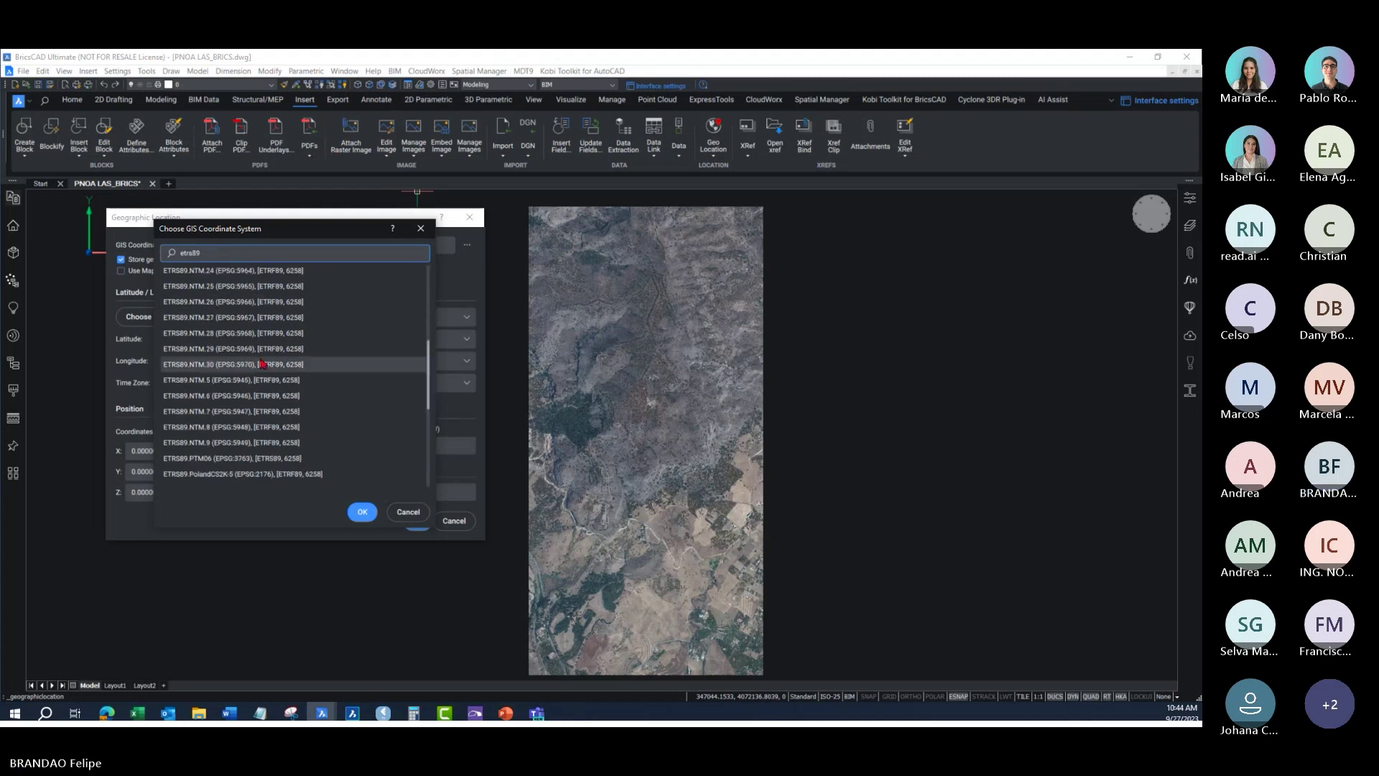
double_click(167, 256)
type("ed50")
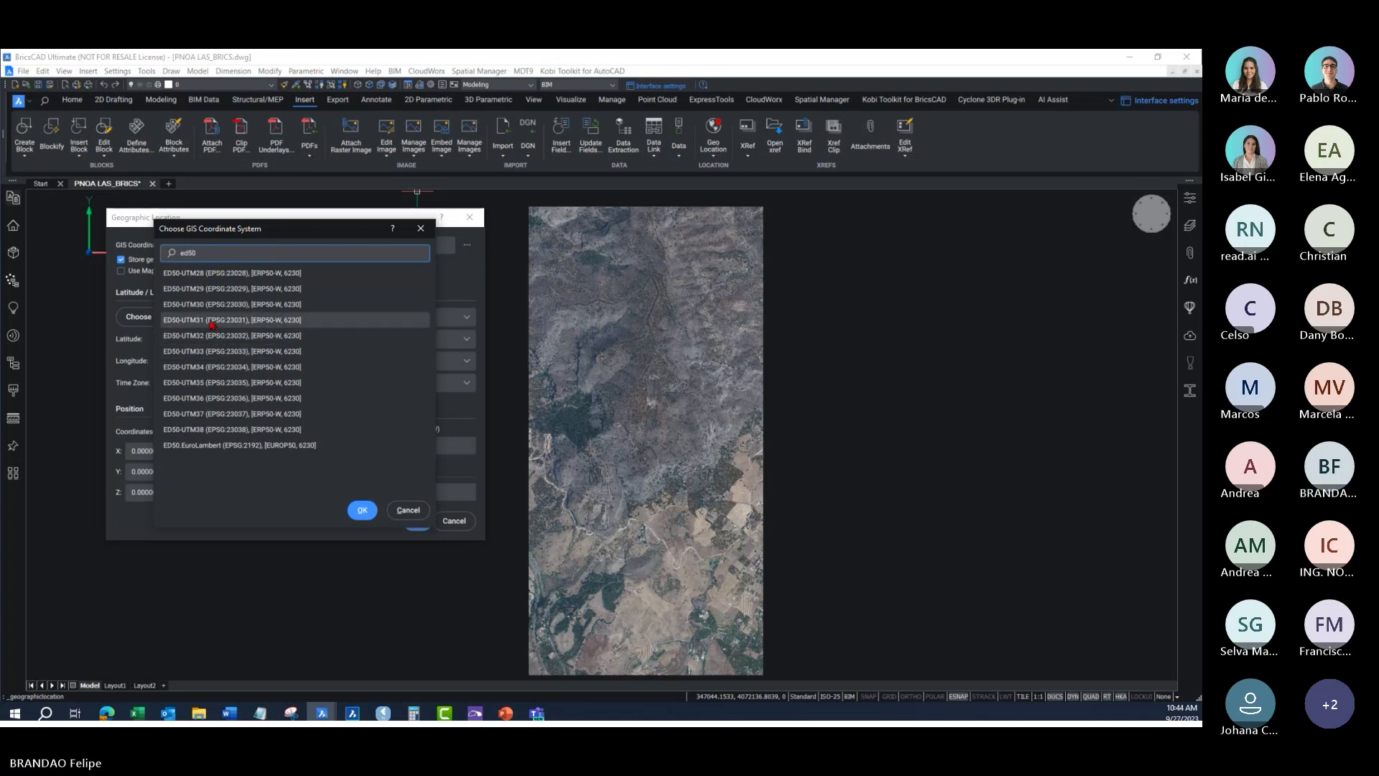
Step: Select ED50-UTM35 as the coordinate system and enable map grid coordinates
left_click(200, 715)
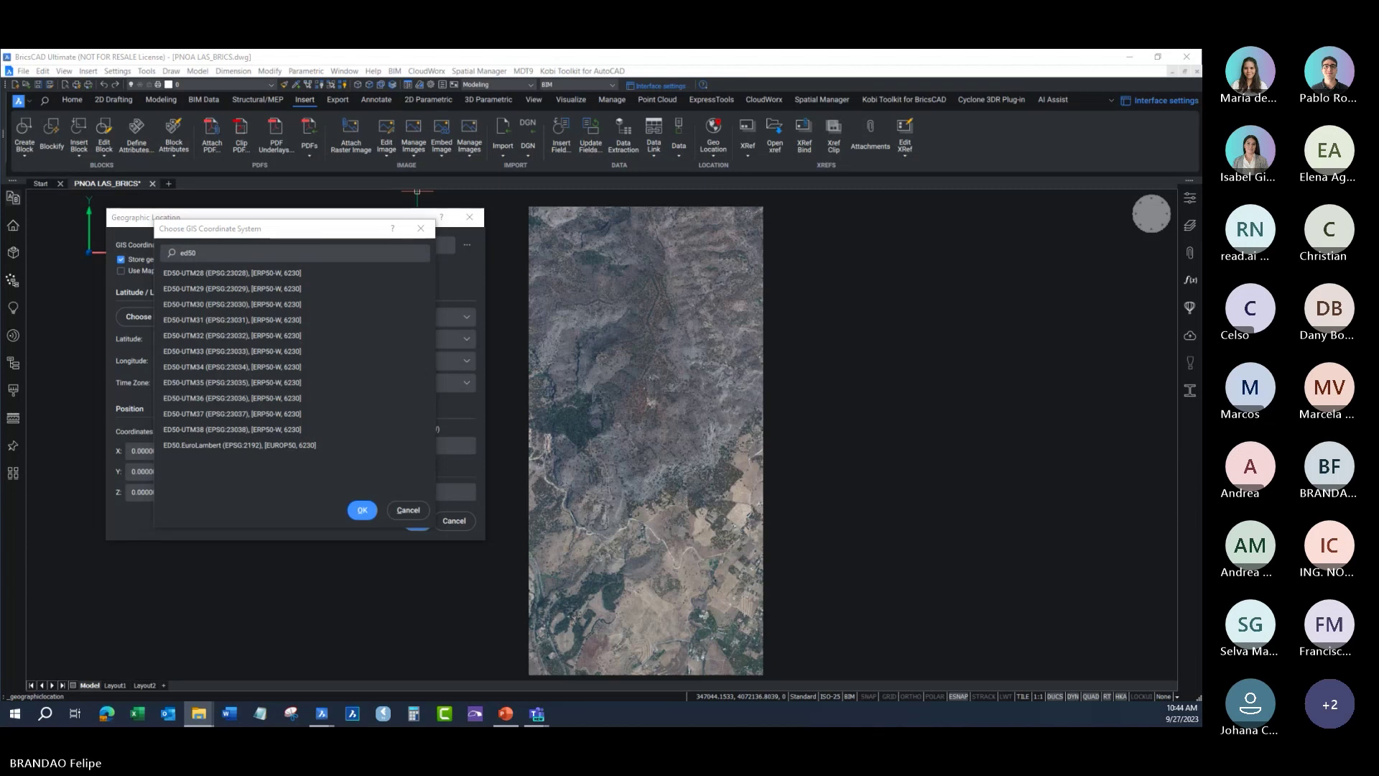
key("alt+Tab")
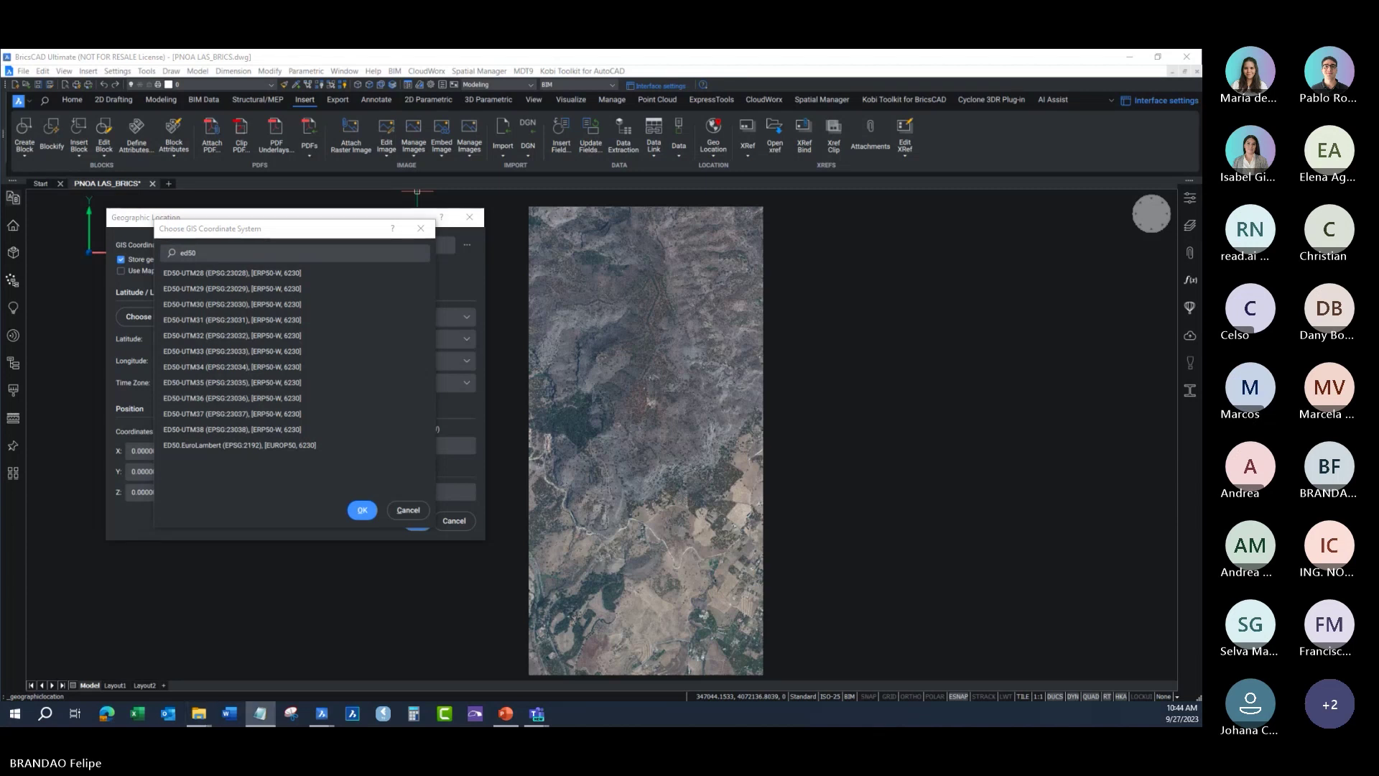
left_click(201, 255)
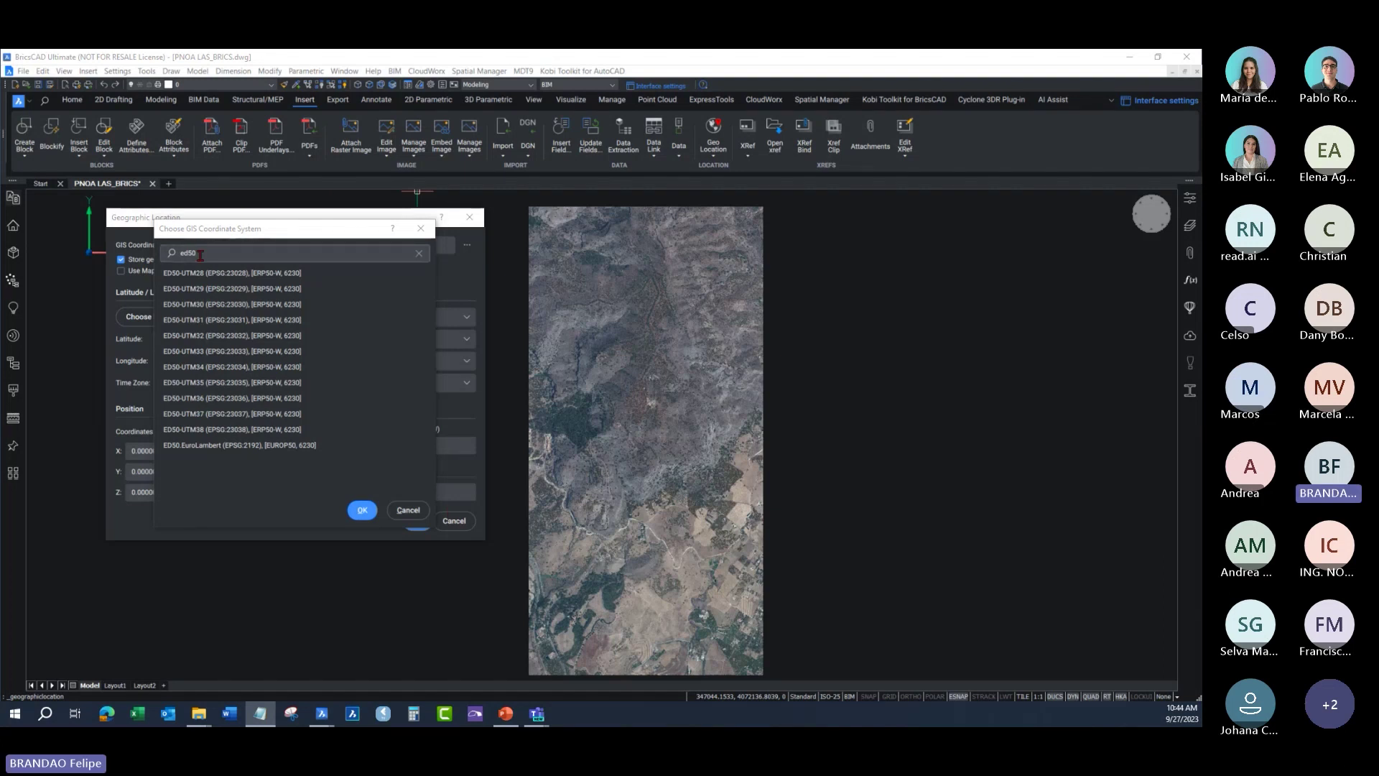
left_click(204, 255)
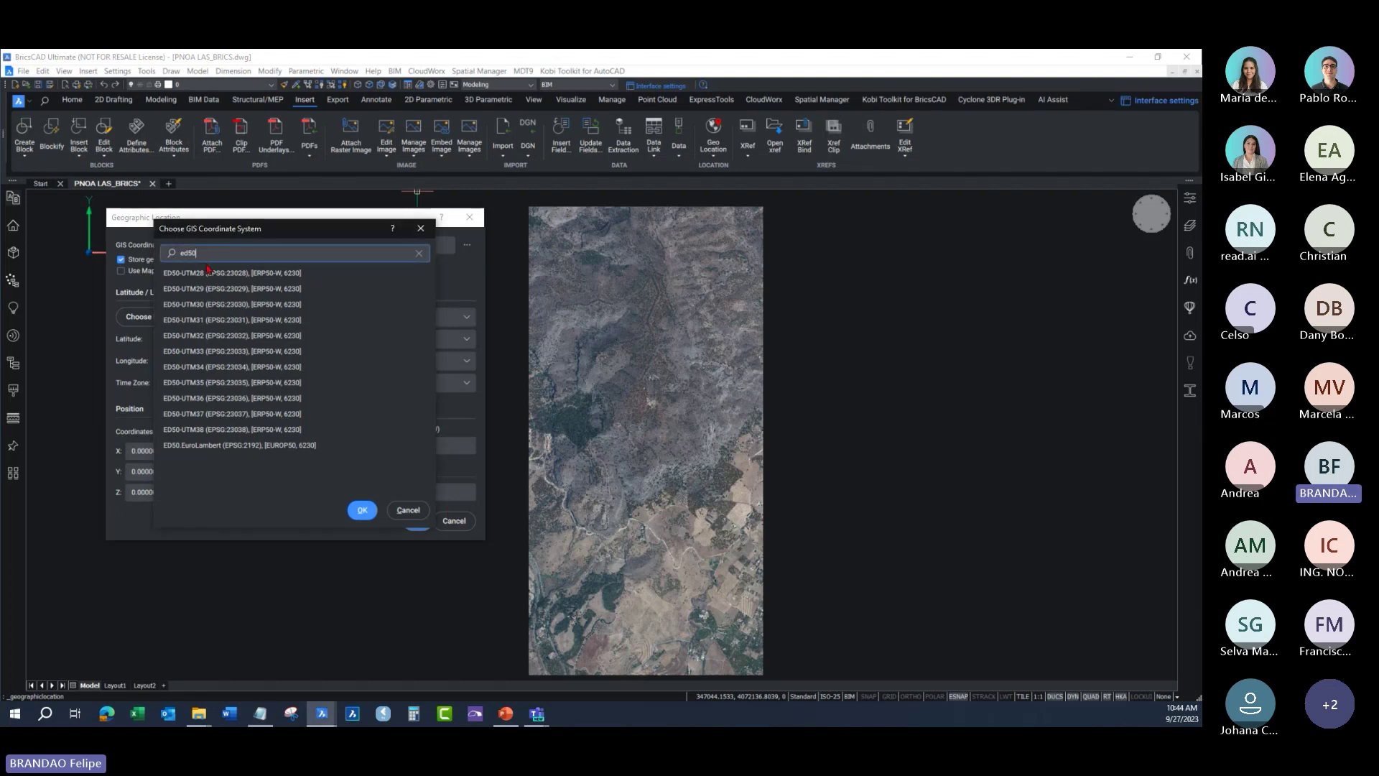
left_click(217, 386)
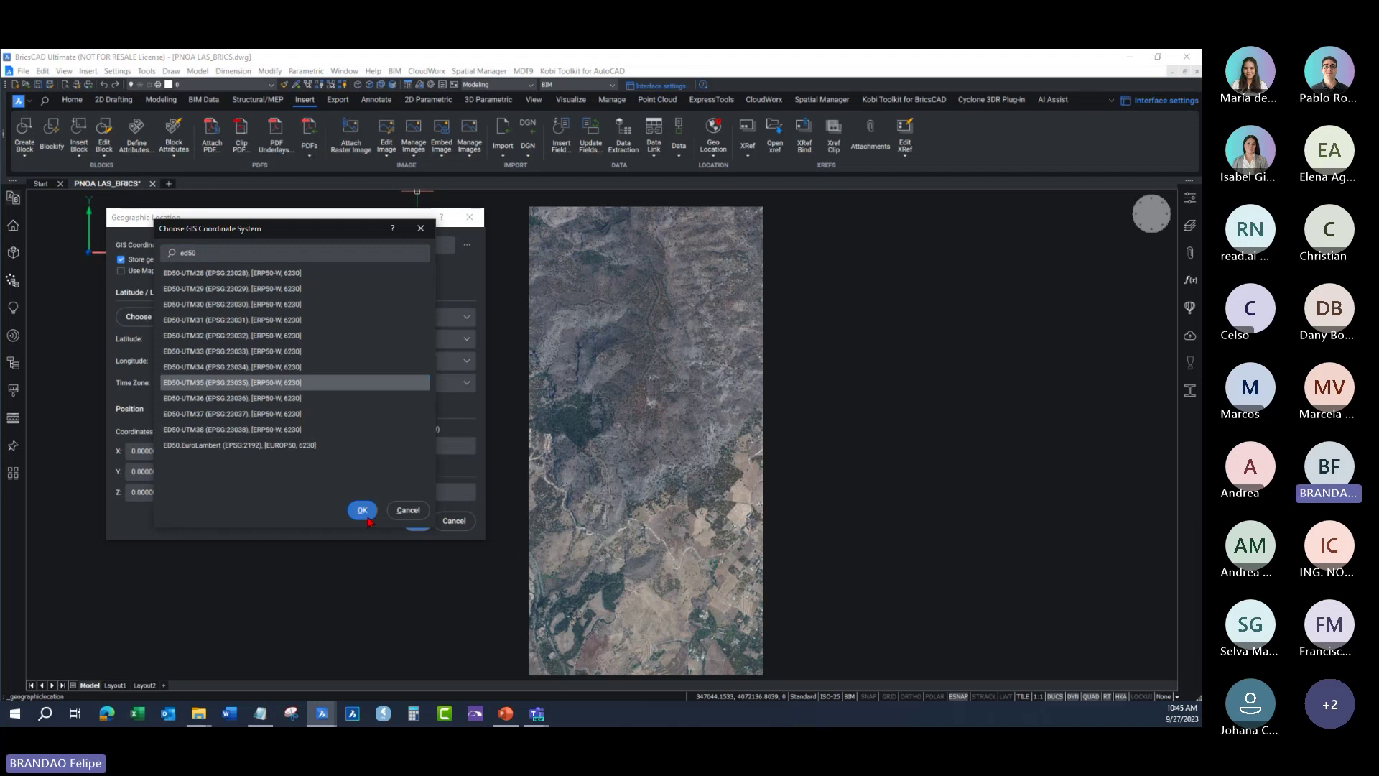
left_click(363, 510)
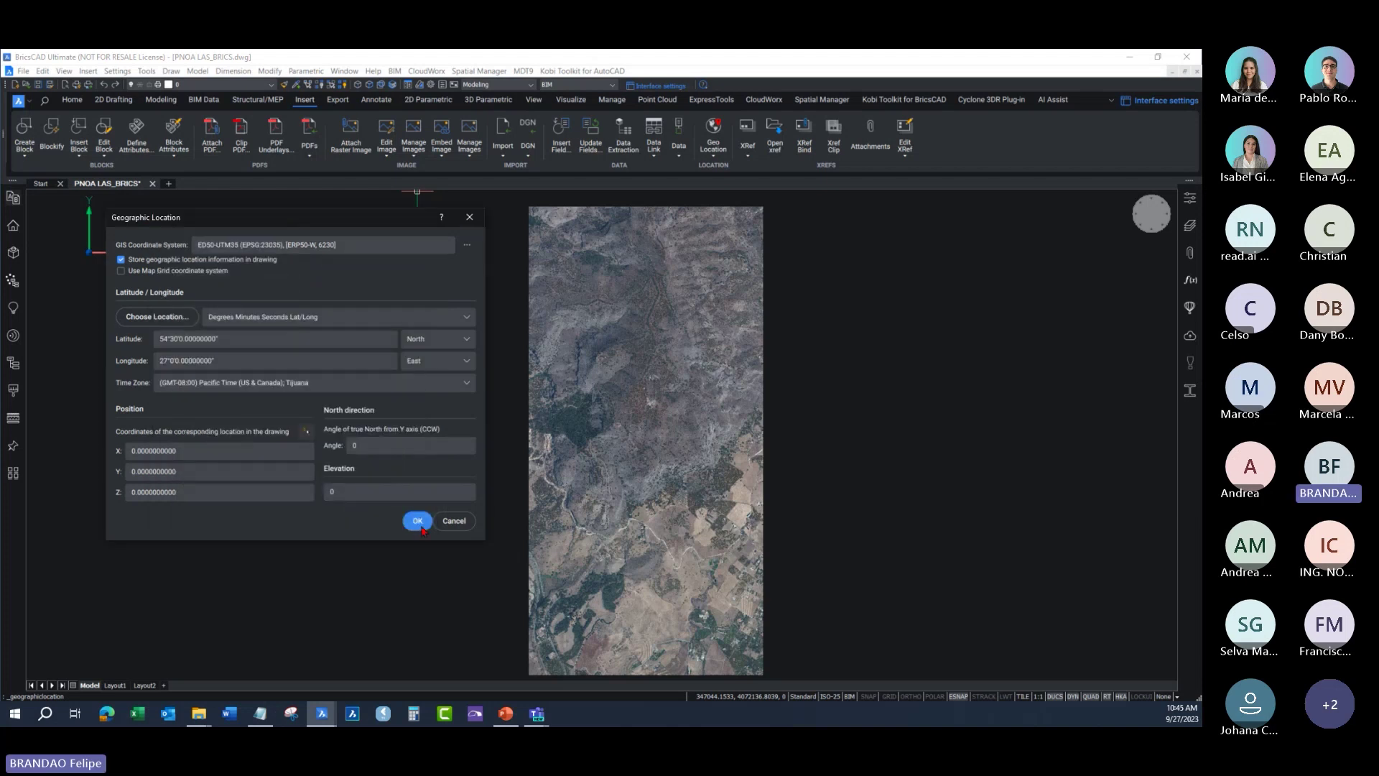
left_click(169, 271)
Step: Apply the geolocation, pan the aerial image left, and reopen and close Geo Location twice
left_click(417, 522)
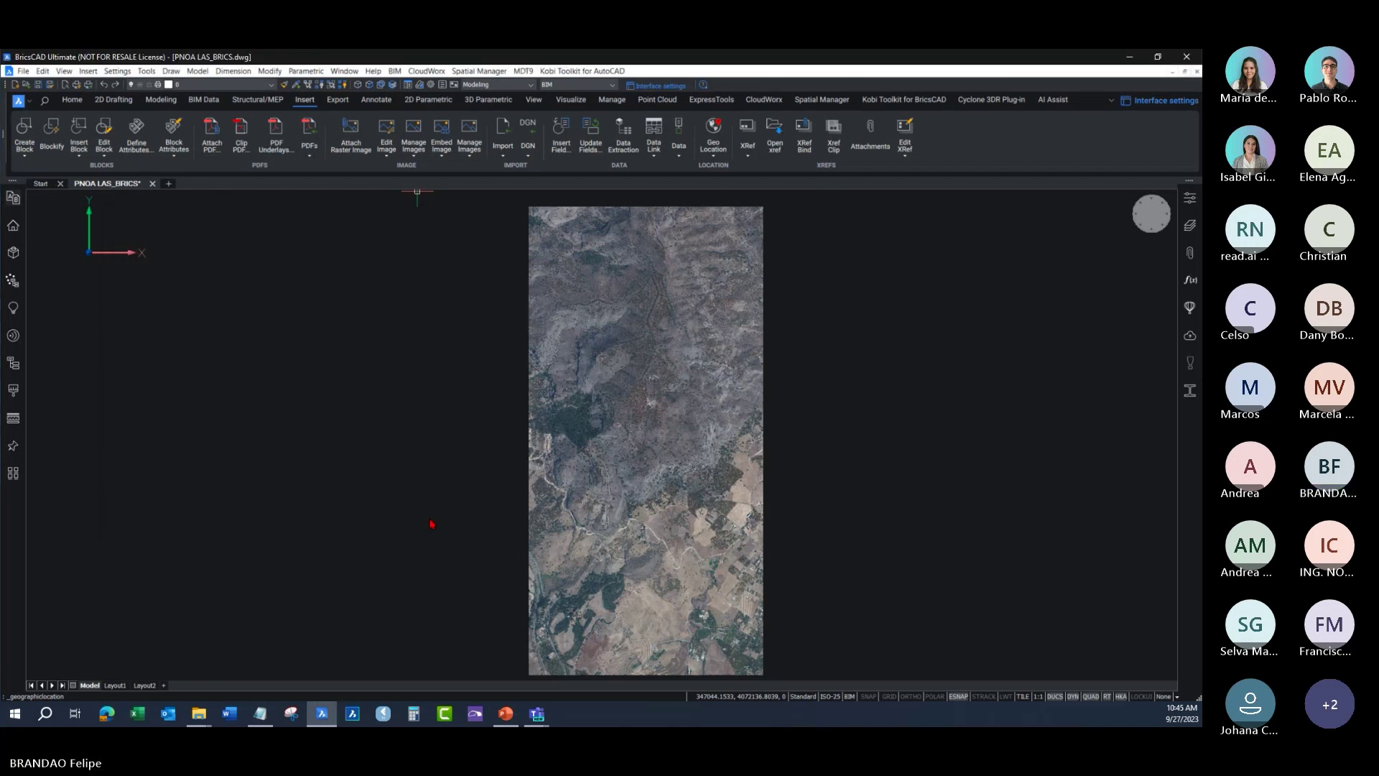
scroll(470, 481, "down", 1)
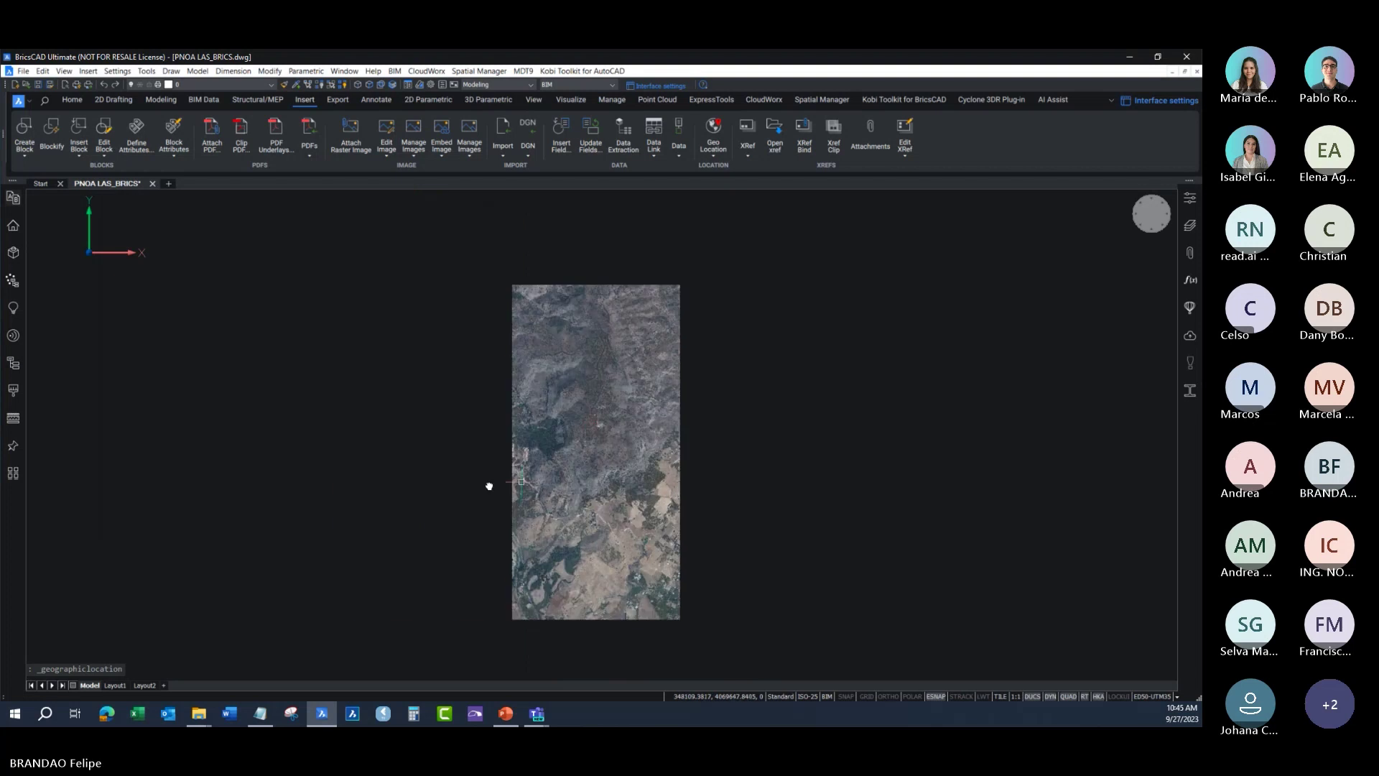
middle_click_drag(490, 486, 321, 488)
scroll(344, 472, "down", 1)
scroll(345, 472, "up", 1)
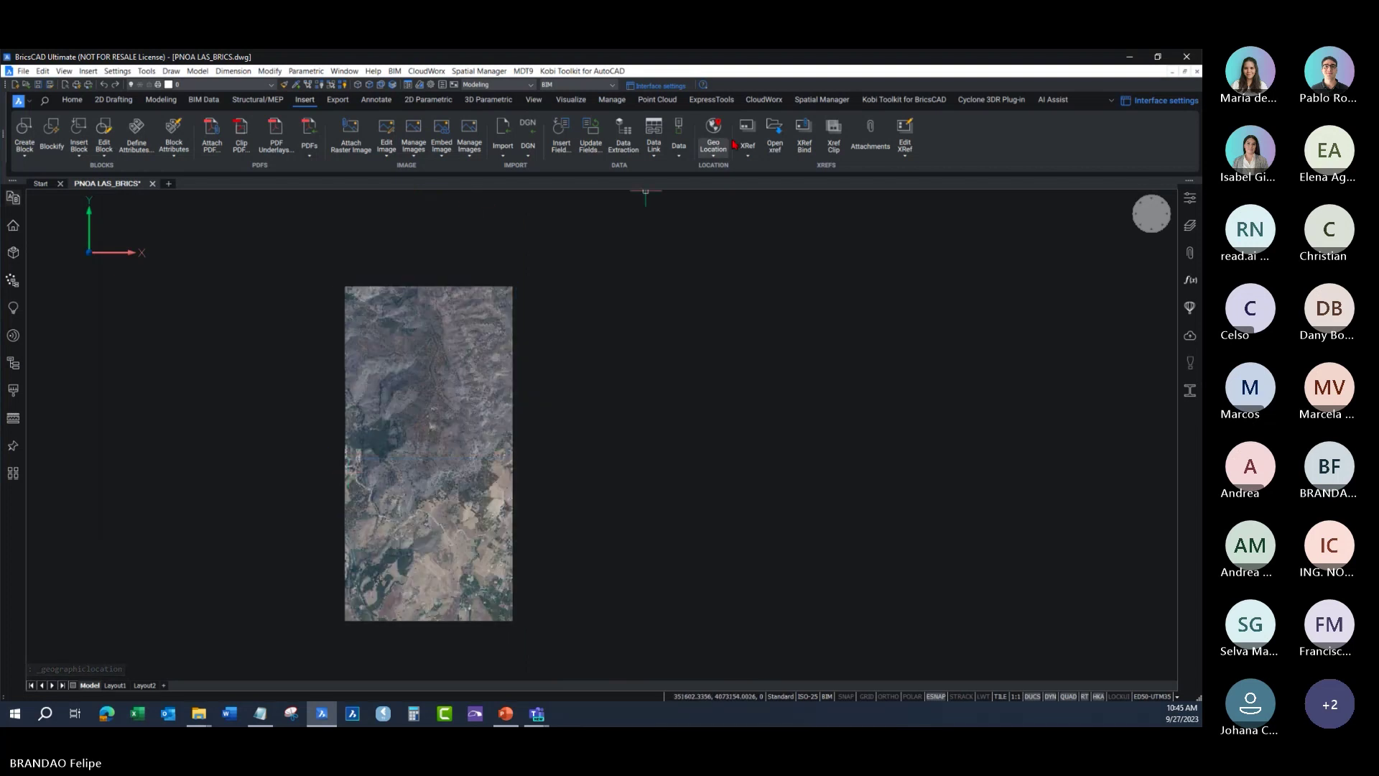
left_click(722, 144)
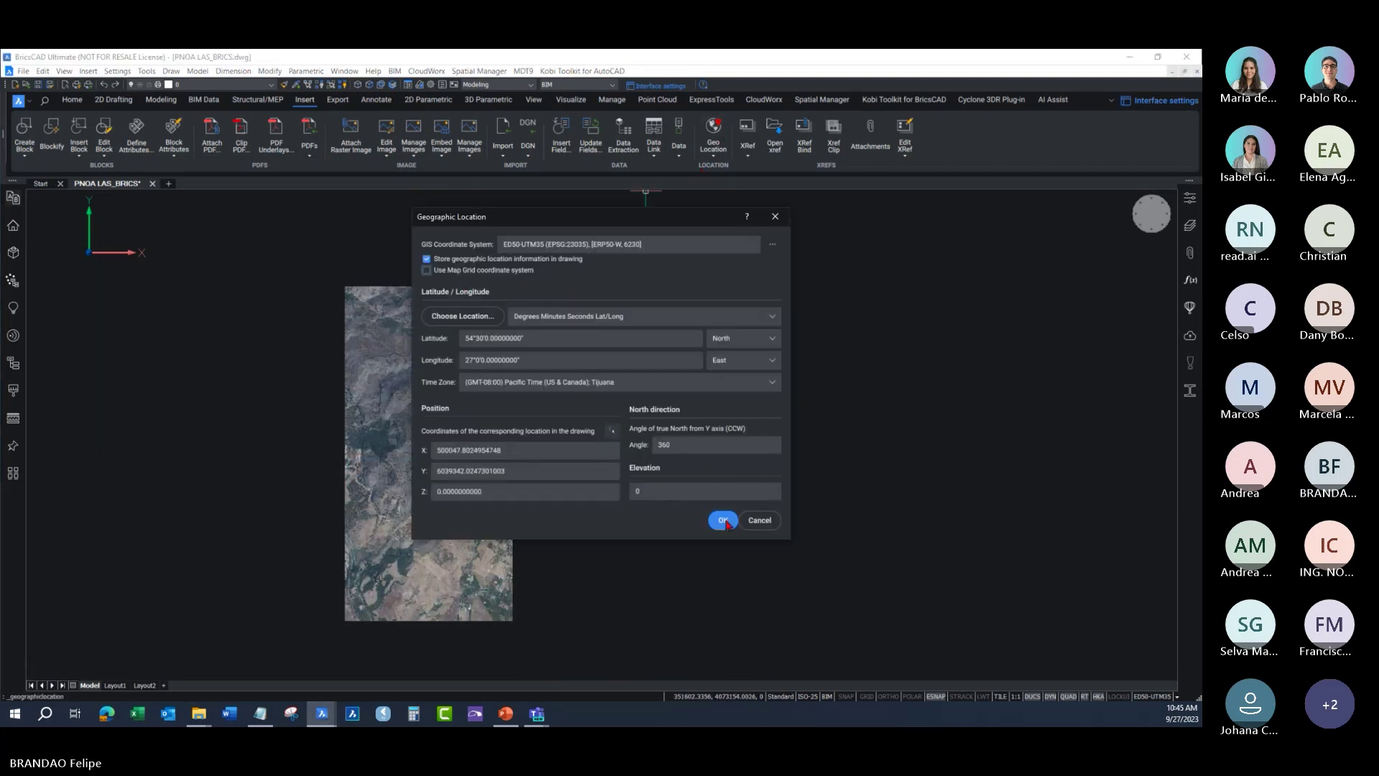
left_click(724, 520)
scroll(570, 485, "down", 2)
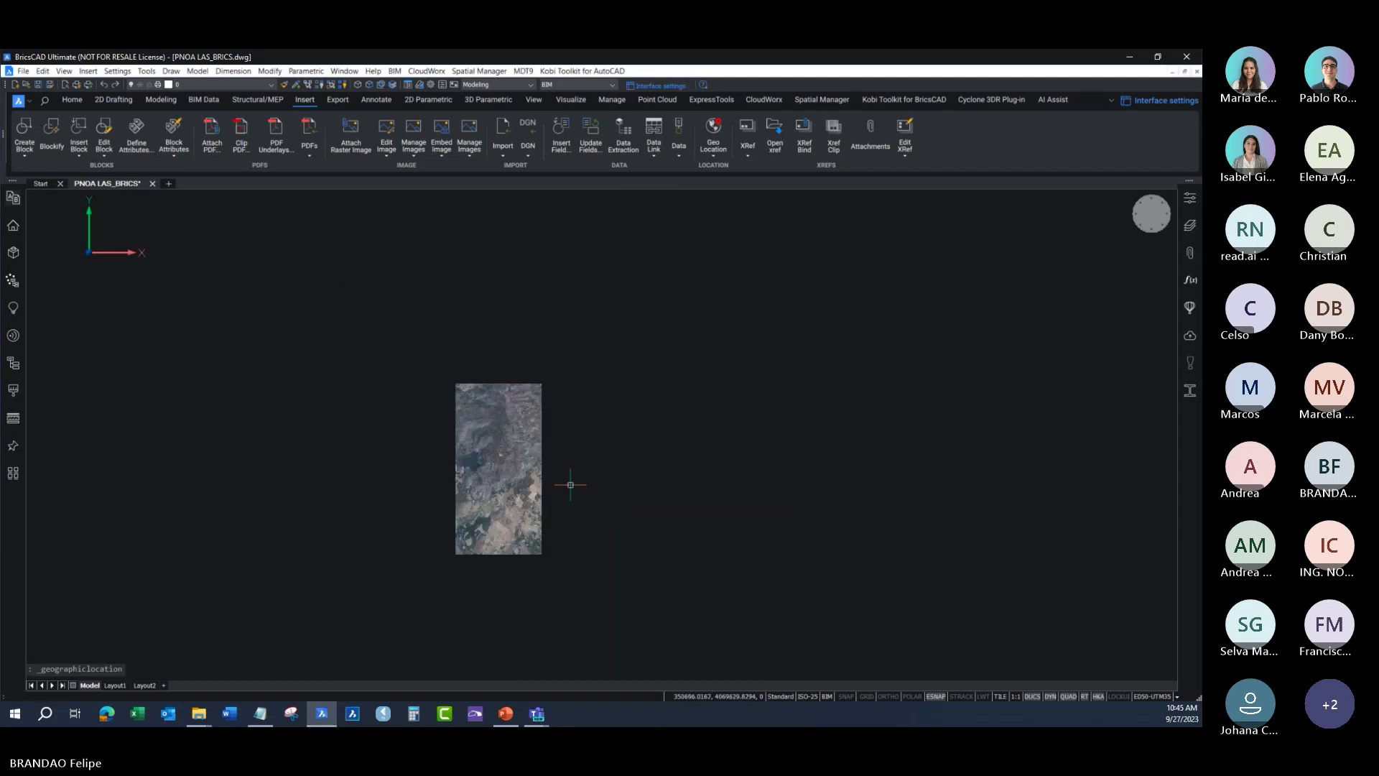
scroll(570, 485, "up", 2)
left_click(710, 136)
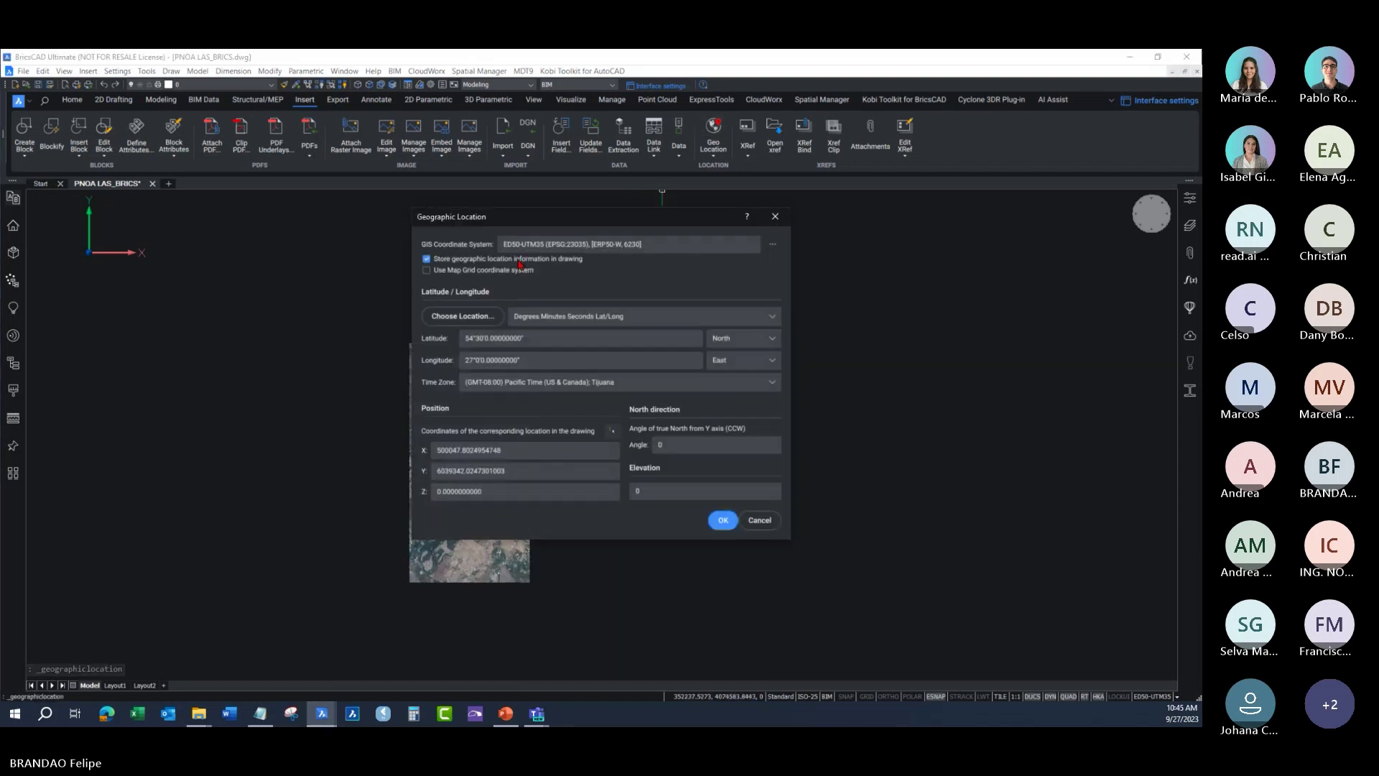
left_click(723, 520)
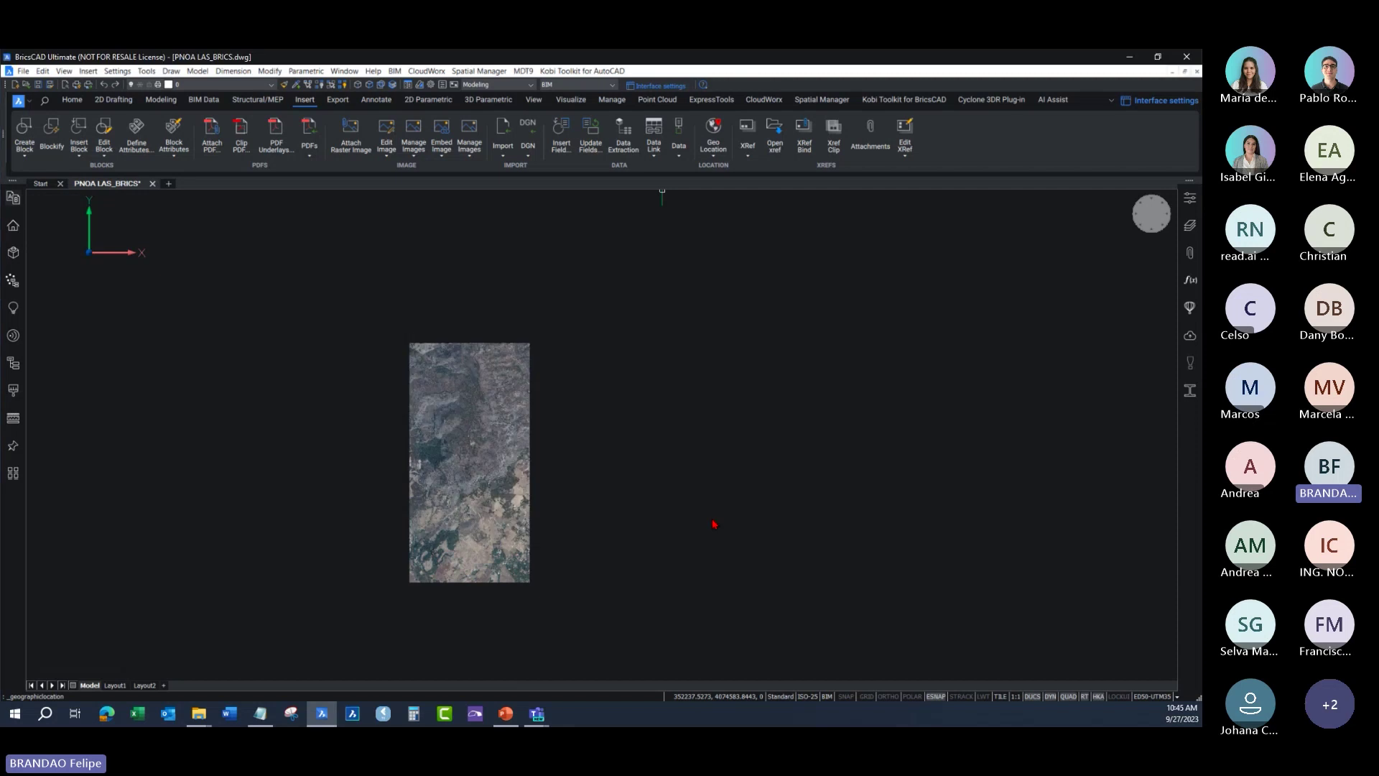
scroll(631, 489, "down", 5)
key("Escape")
key("Escape")
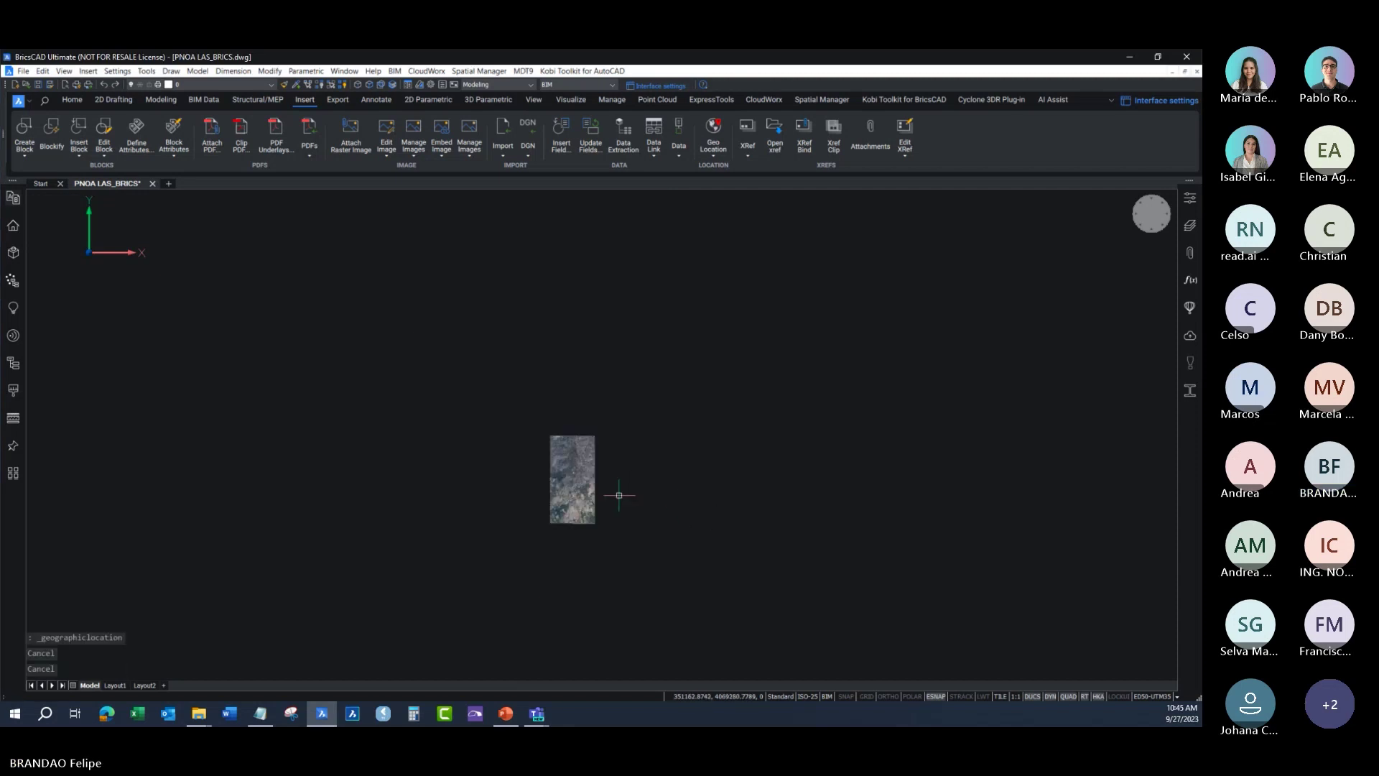
scroll(610, 492, "up", 4)
key("Escape")
Step: Pick ED50-UTM35 from the coordinate system list, tick Use Map Grid, and apply
left_click(714, 131)
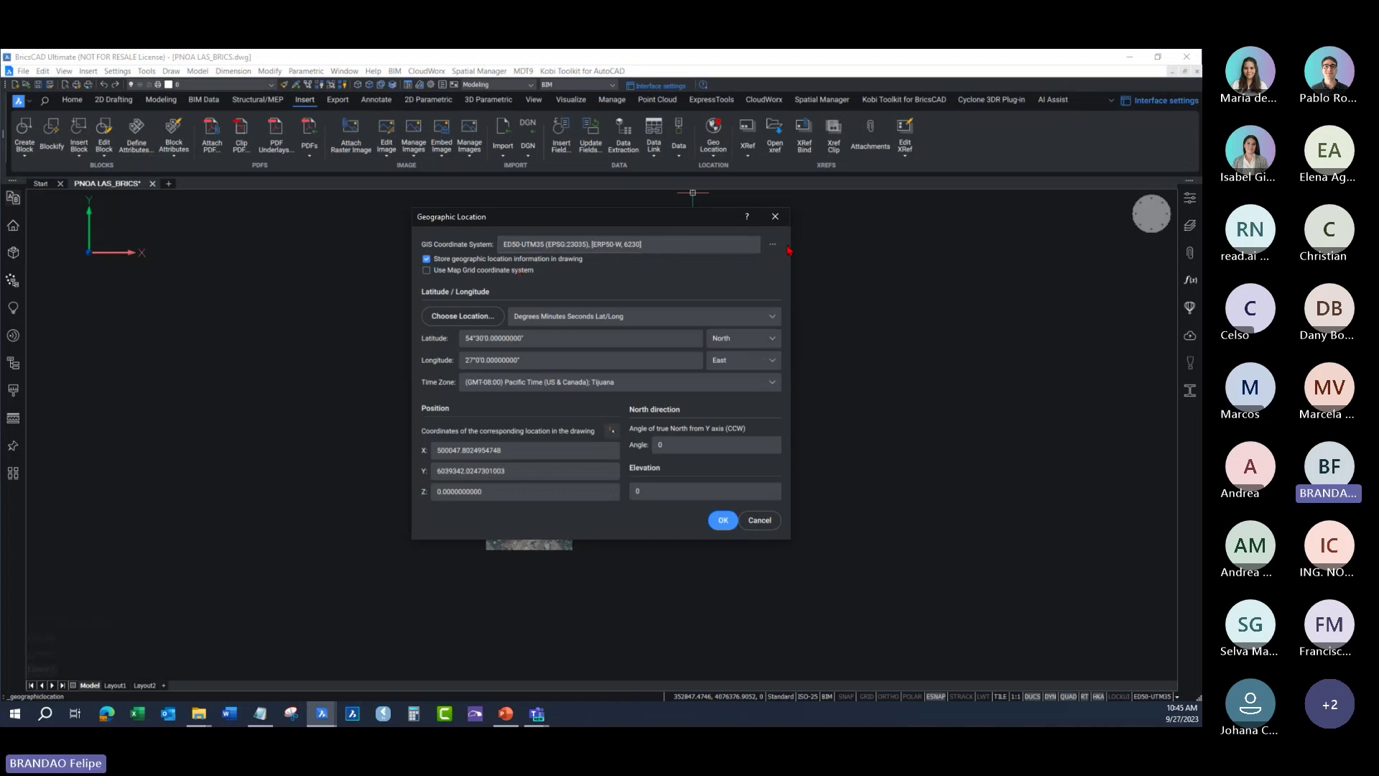
left_click(772, 244)
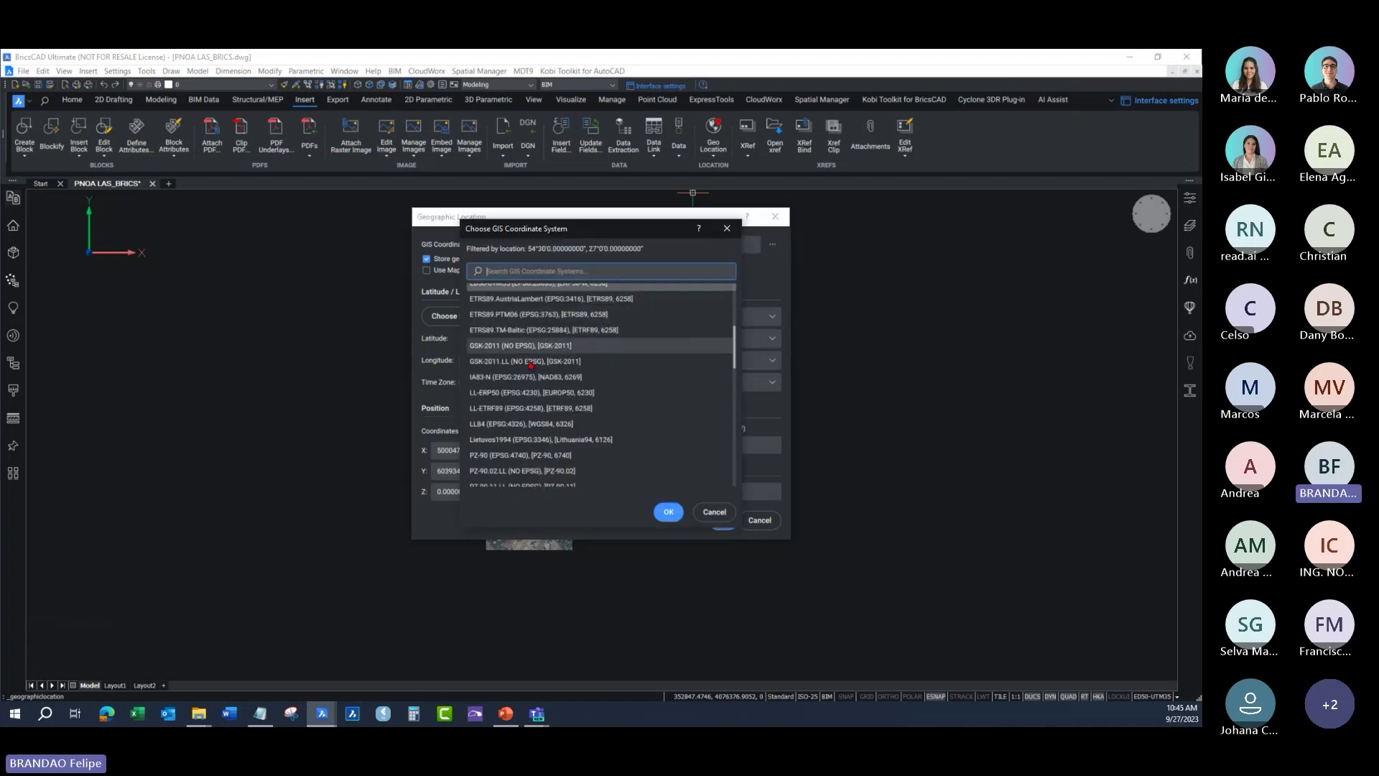
scroll(530, 365, "up", 1)
left_click(546, 333)
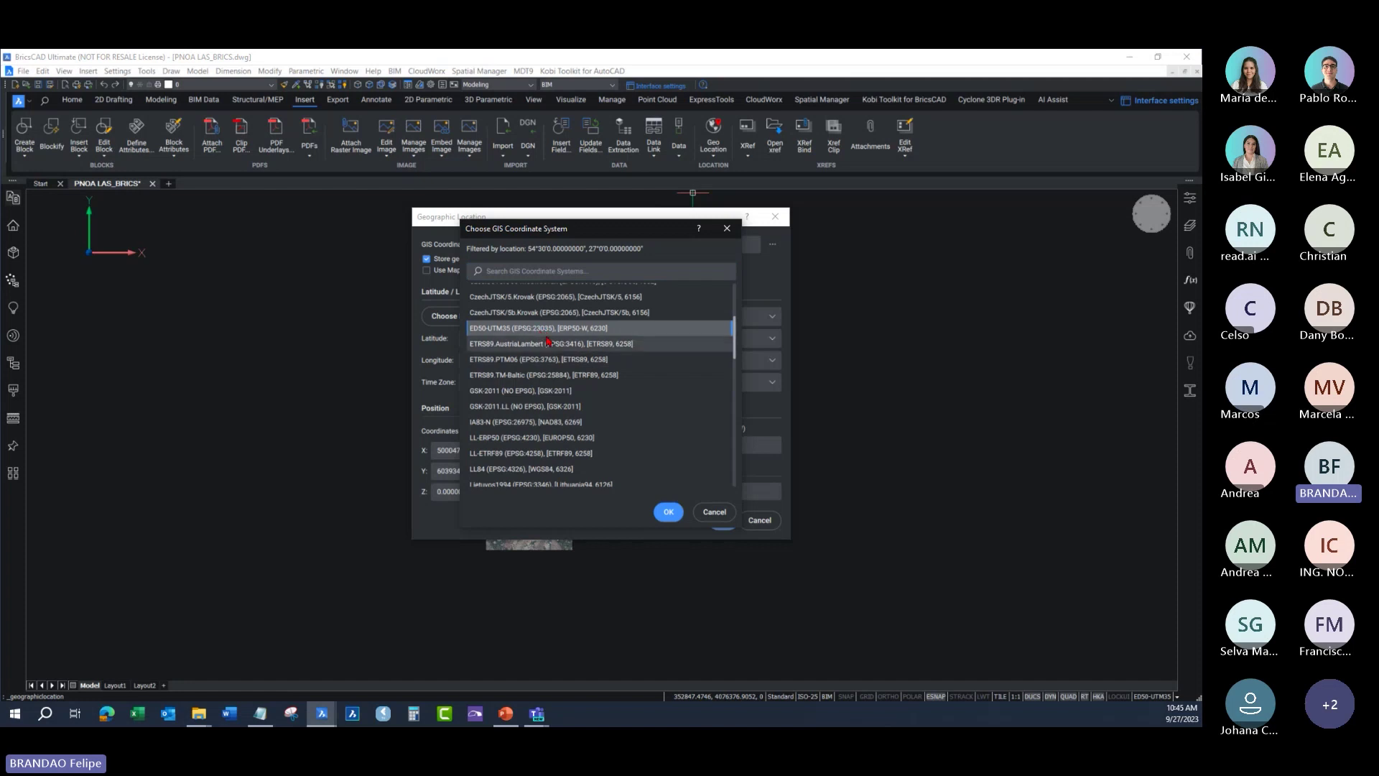
left_click(669, 513)
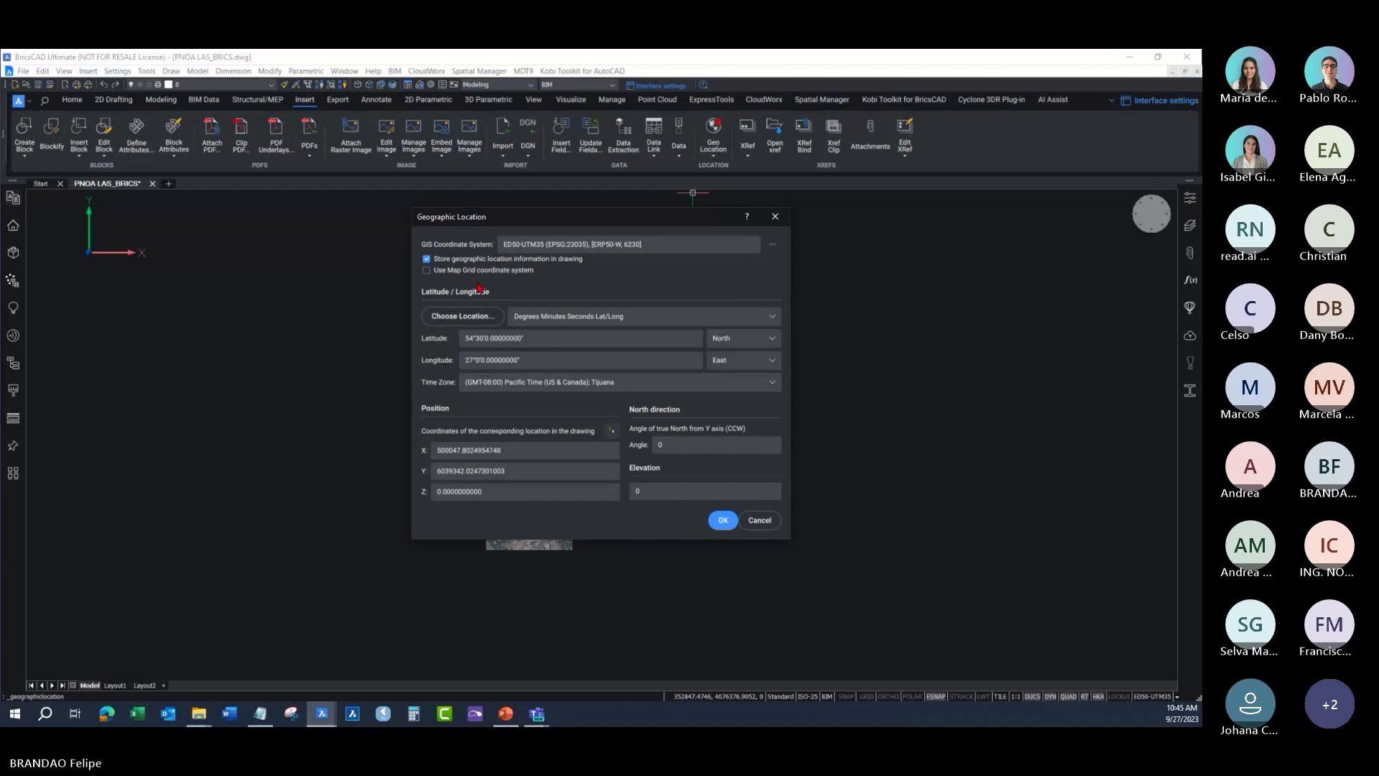
left_click(475, 272)
left_click(723, 520)
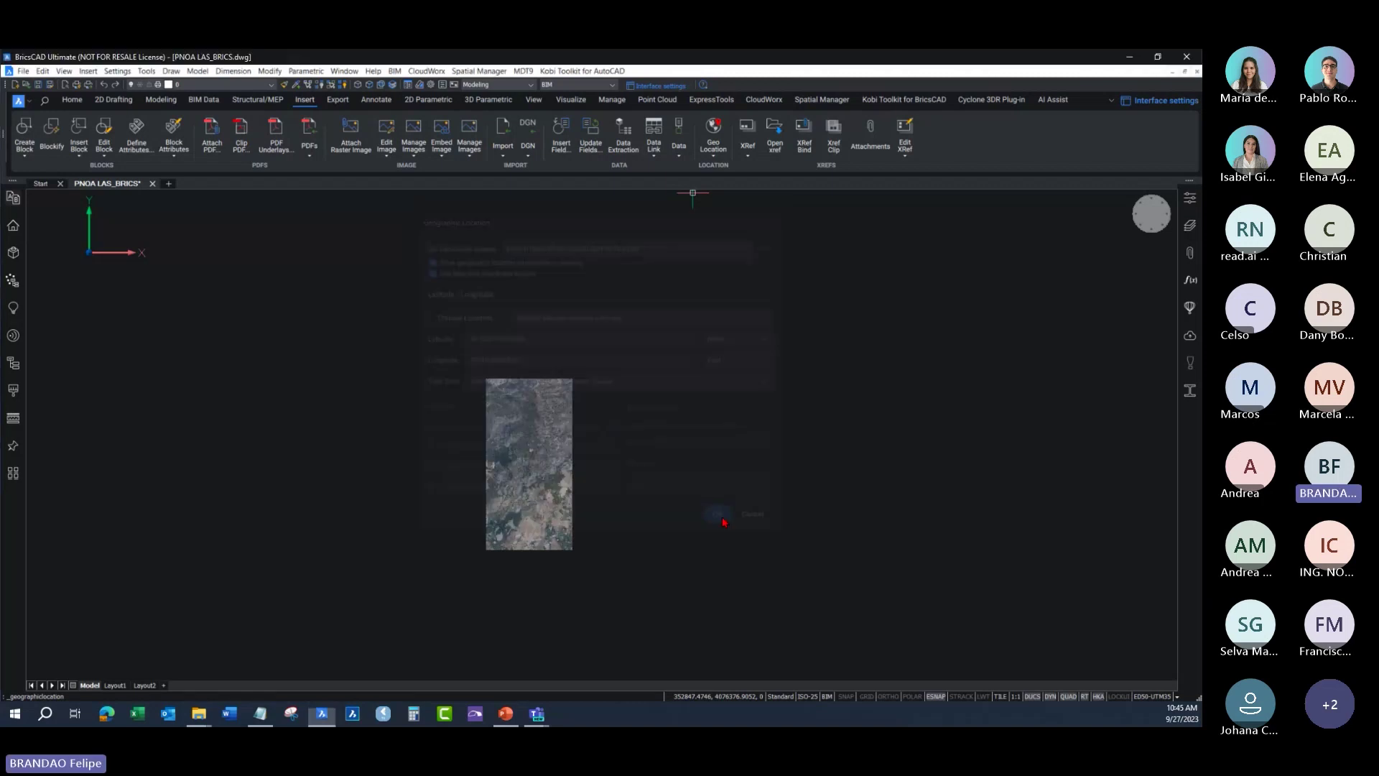
scroll(710, 485, "down", 3)
scroll(713, 485, "up", 3)
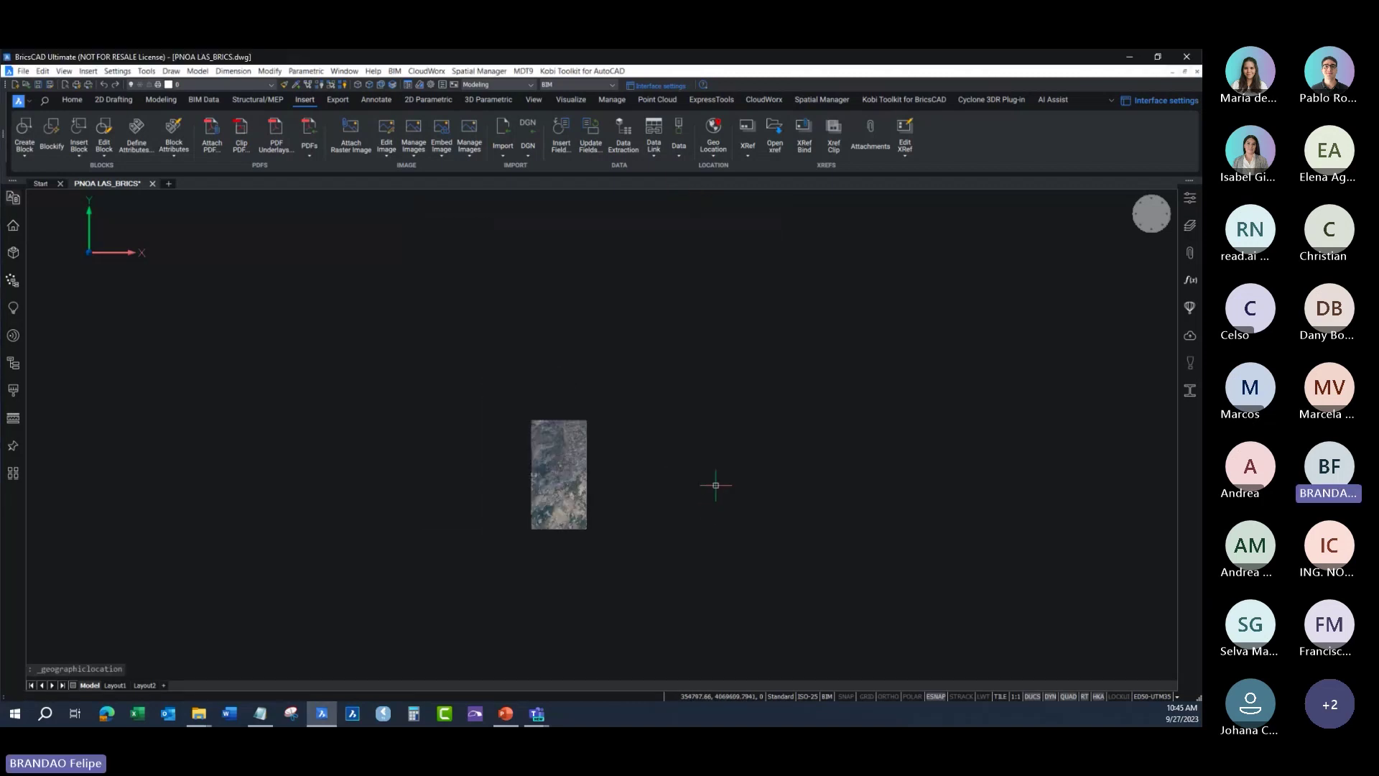
Step: Show the Aerial base map under the image with GEOMAP
type("GEOMAP")
key("Return")
type("a")
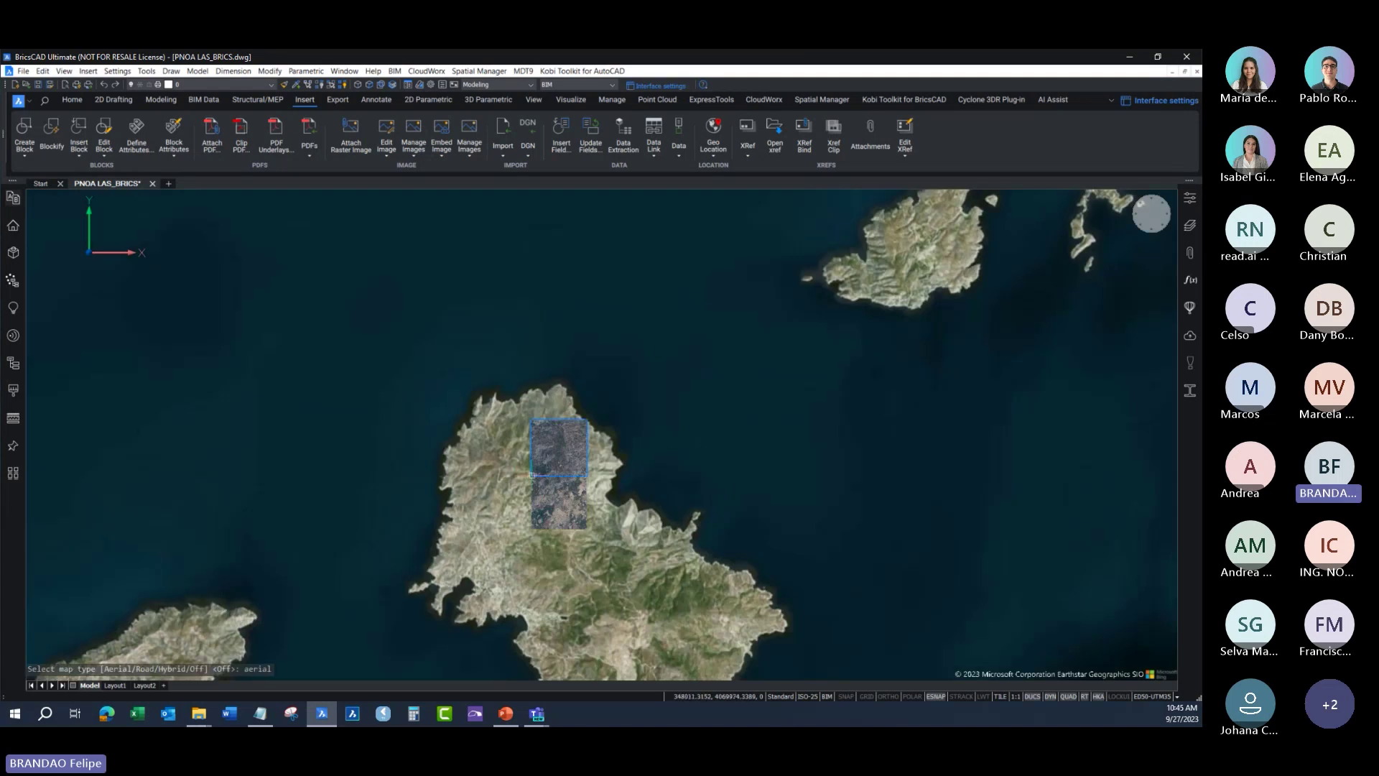
Step: Zoom in and orbit into a 3D perspective, panning around the terrain
scroll(533, 474, "up", 2)
scroll(545, 510, "up", 4)
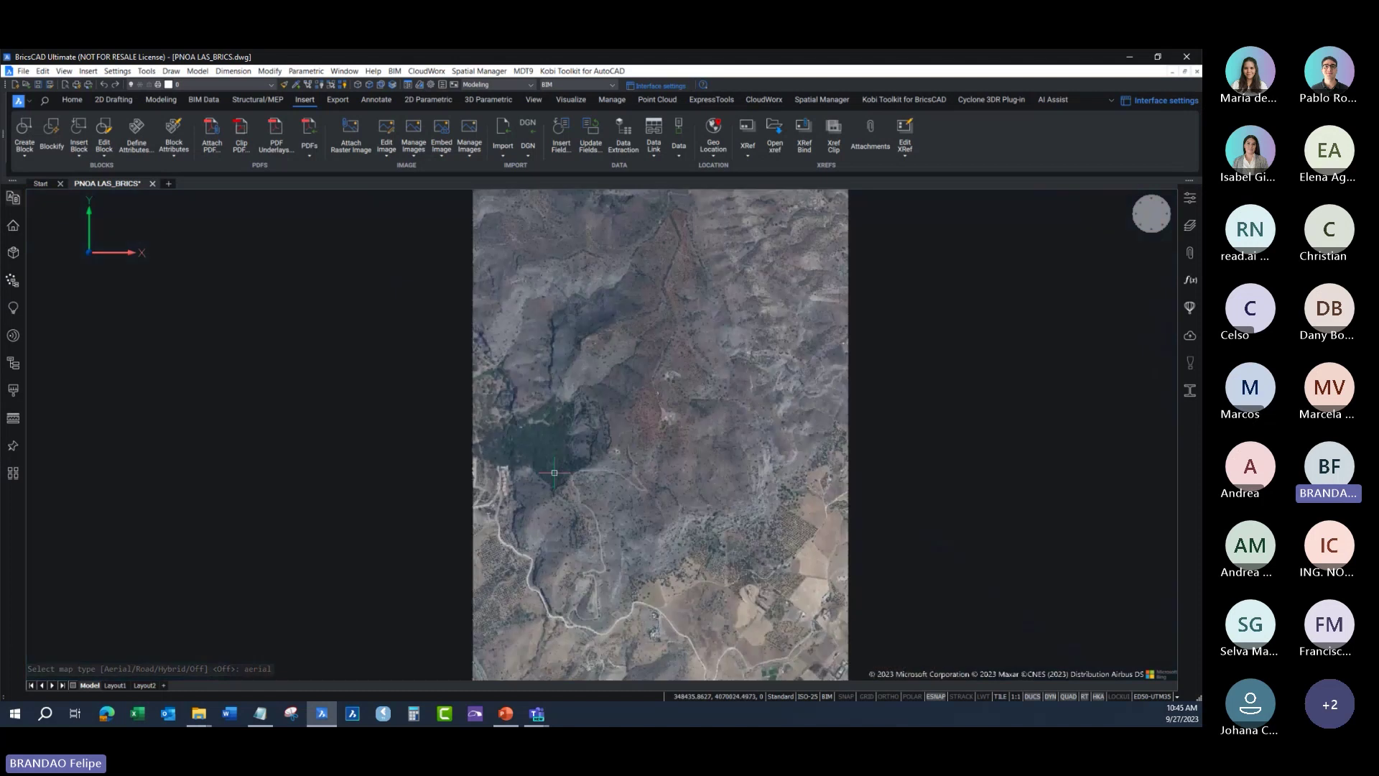
scroll(545, 511, "up", 2)
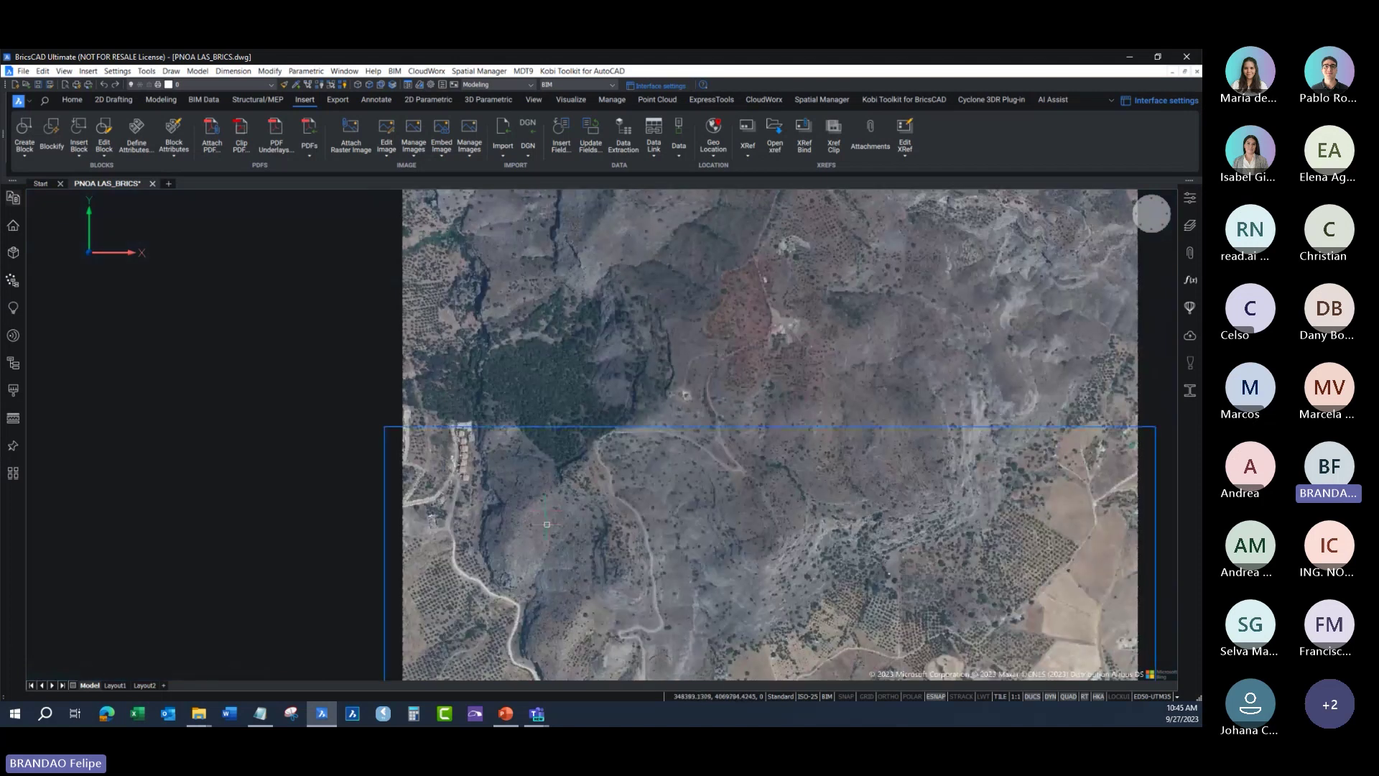
middle_click_drag(574, 518, 640, 411, "shift")
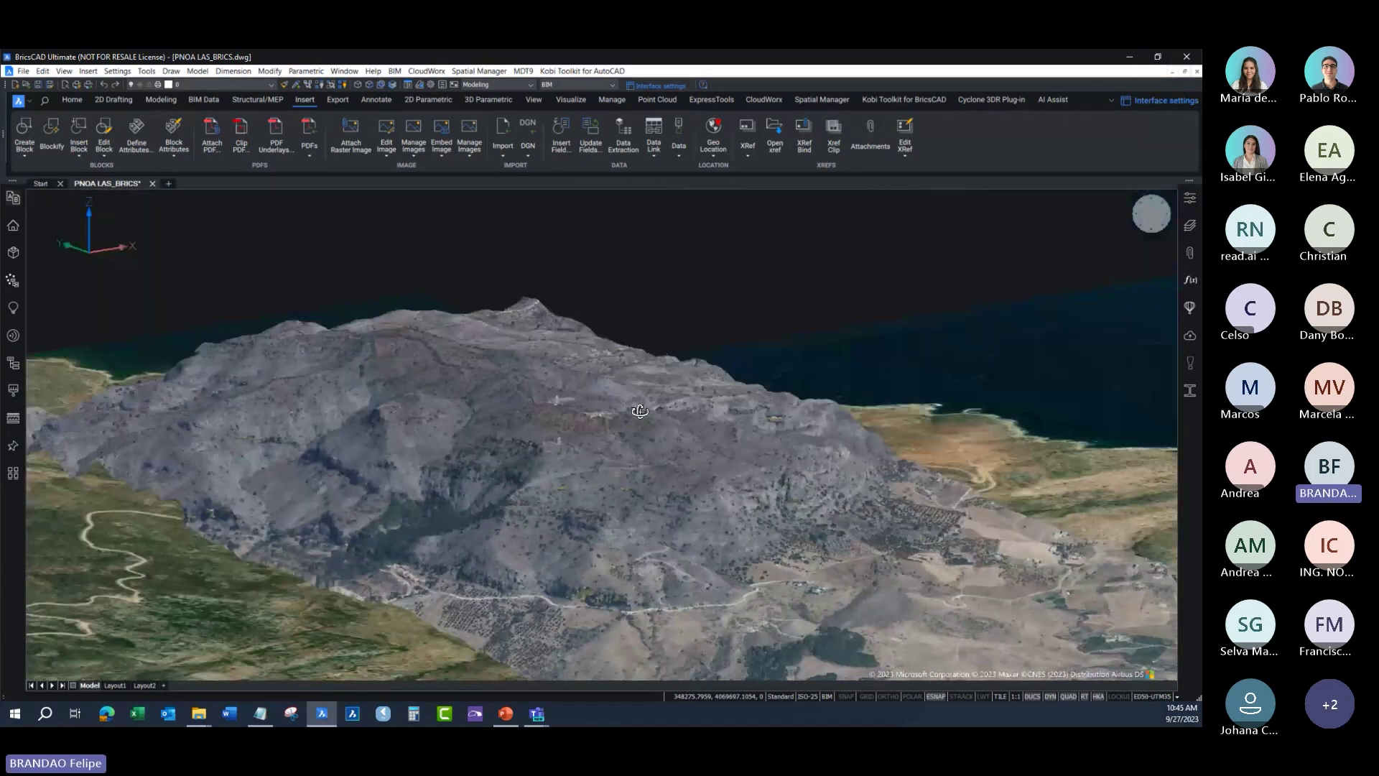
middle_click_drag(625, 434, 583, 365)
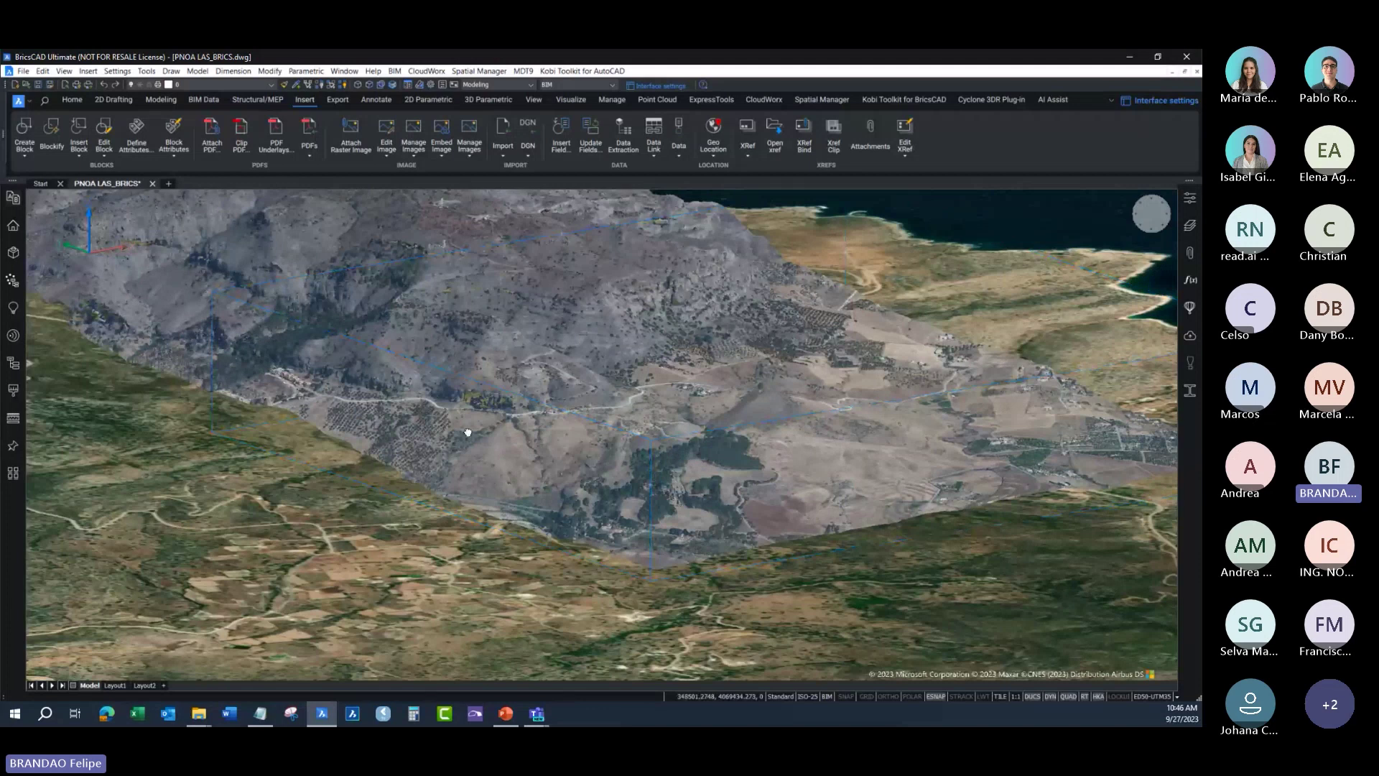
middle_click_drag(468, 432, 367, 383)
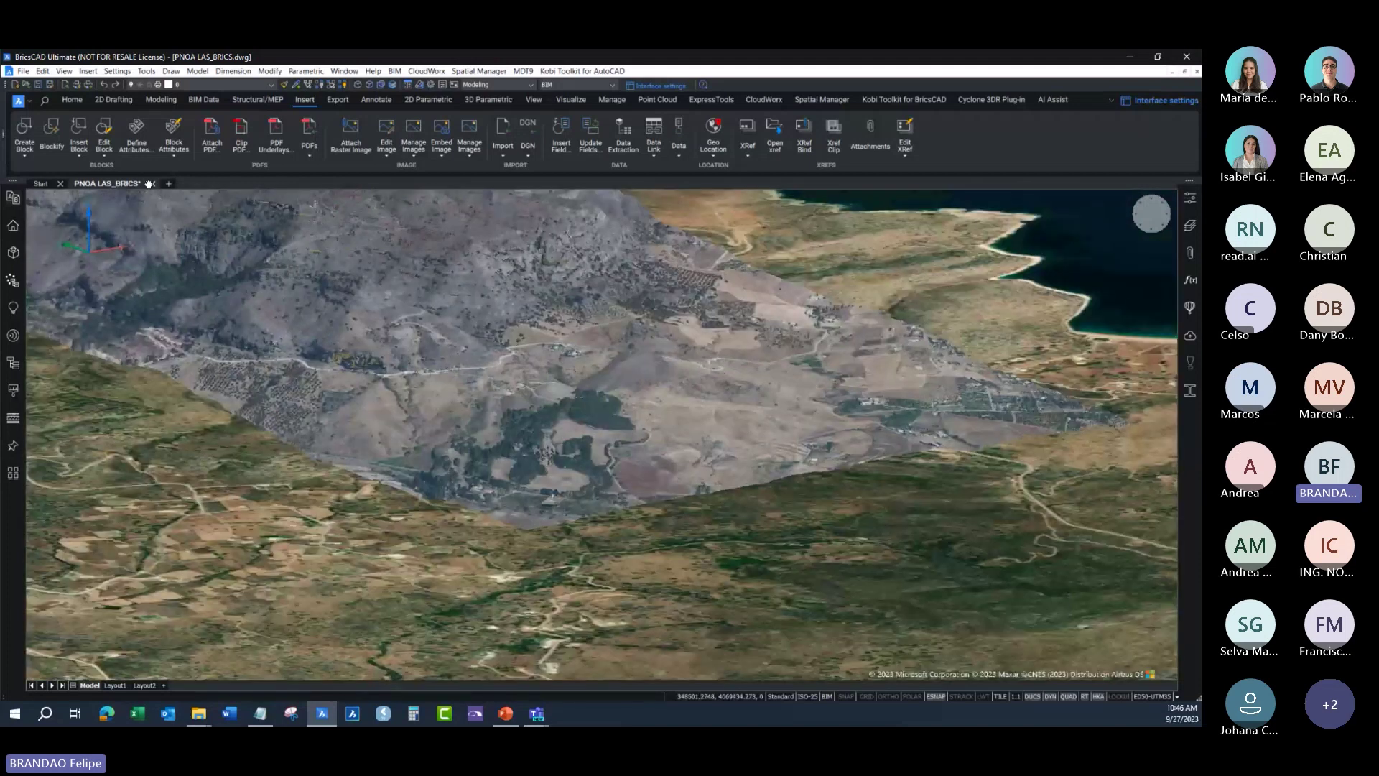
Step: Close the PNOA_LAS_BRICS drawing and open 01-Planta Baja-Base.dwg from the desktop
left_click(152, 184)
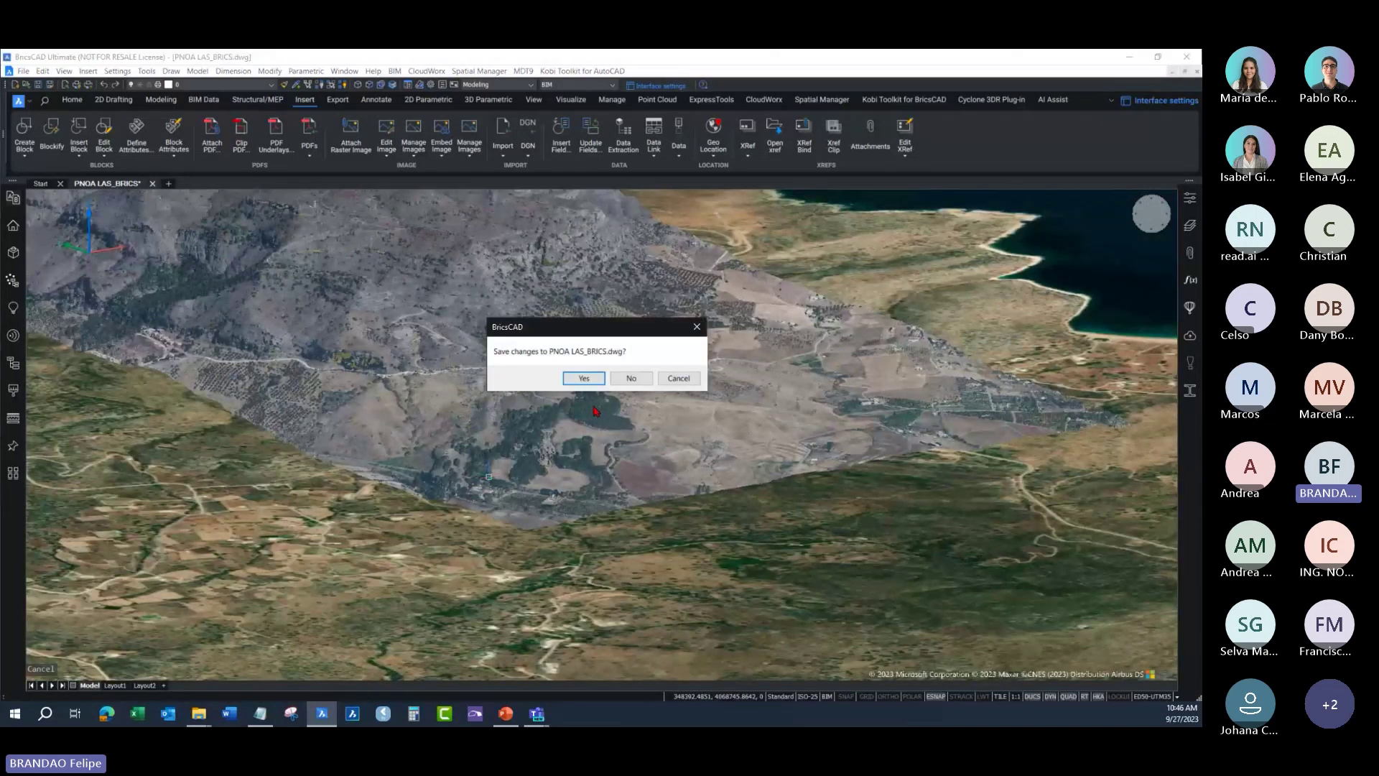
left_click(633, 378)
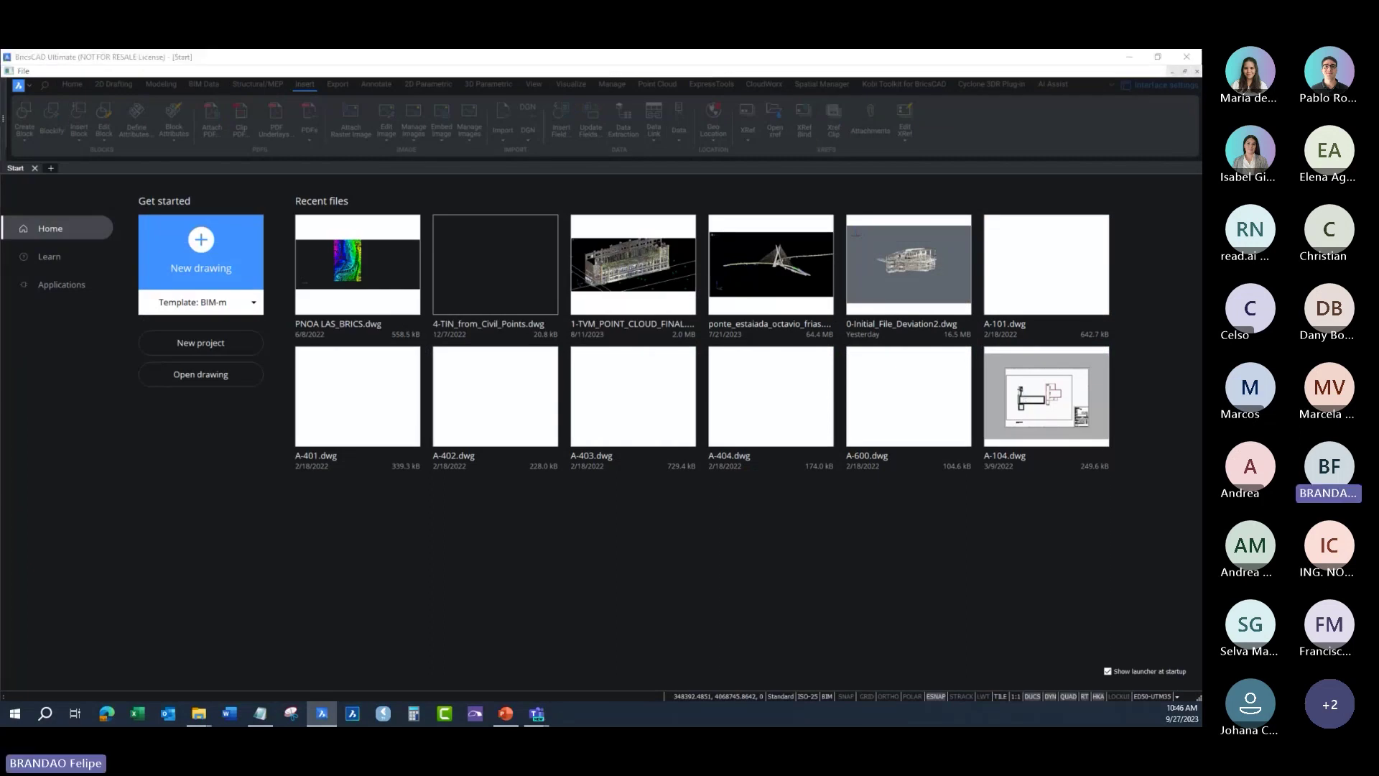
key("alt+F4")
key("alt+Tab")
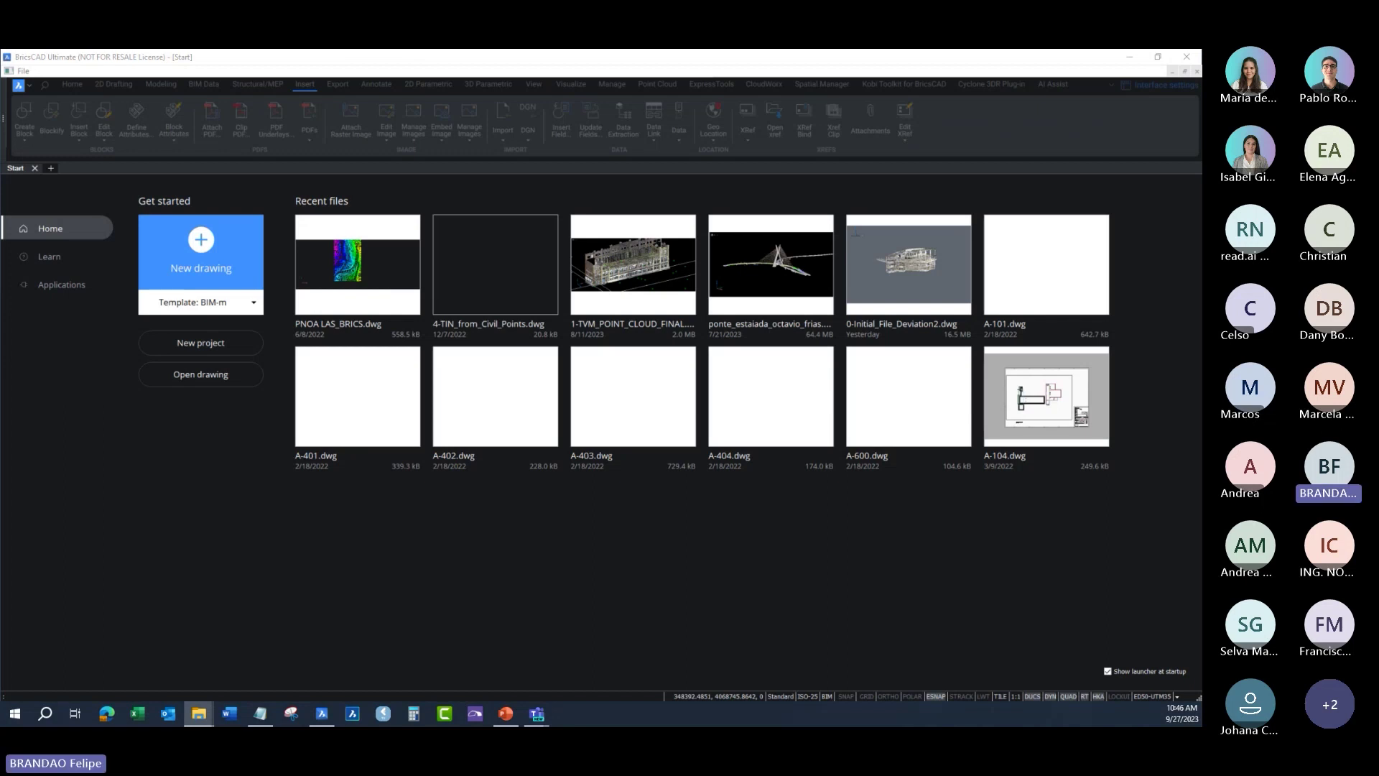
left_click_drag(224, 463, 224, 460)
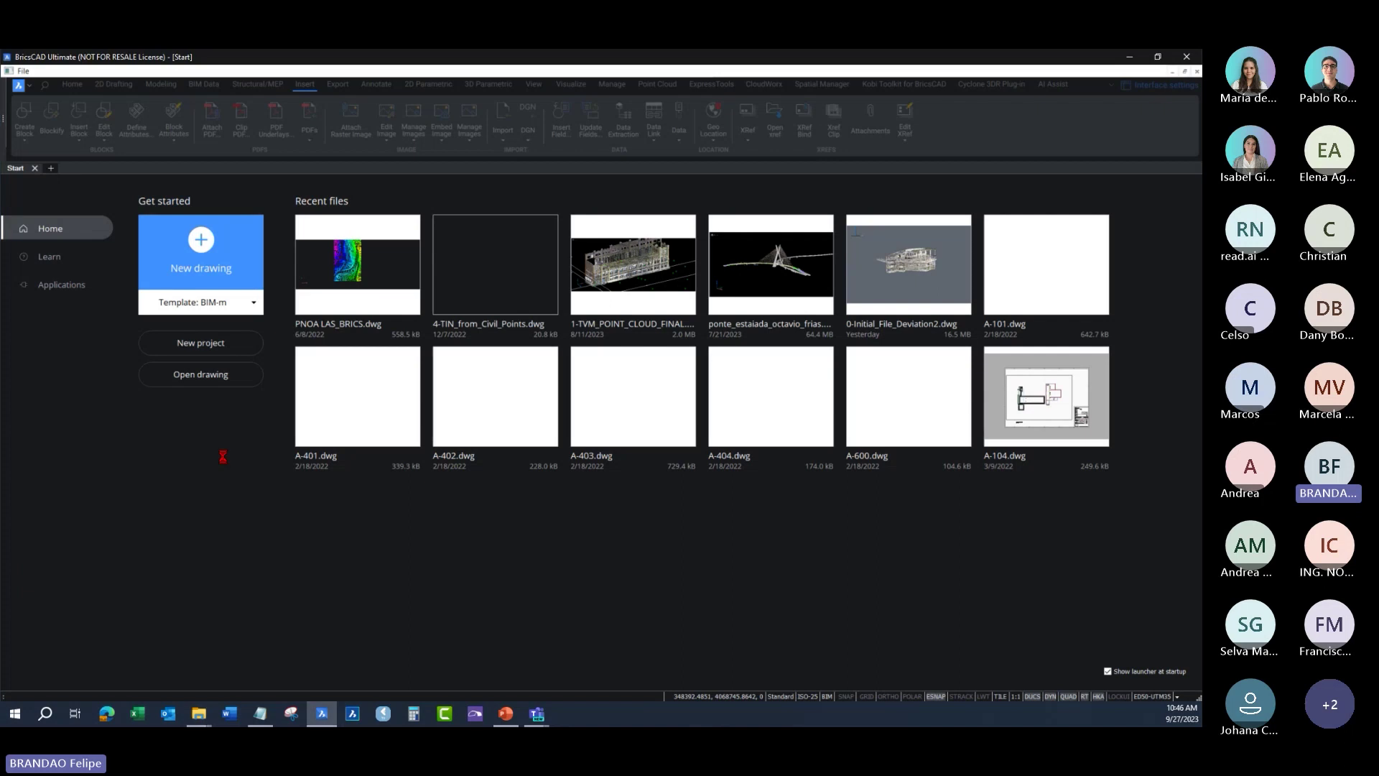
middle_click_drag(614, 359, 544, 351)
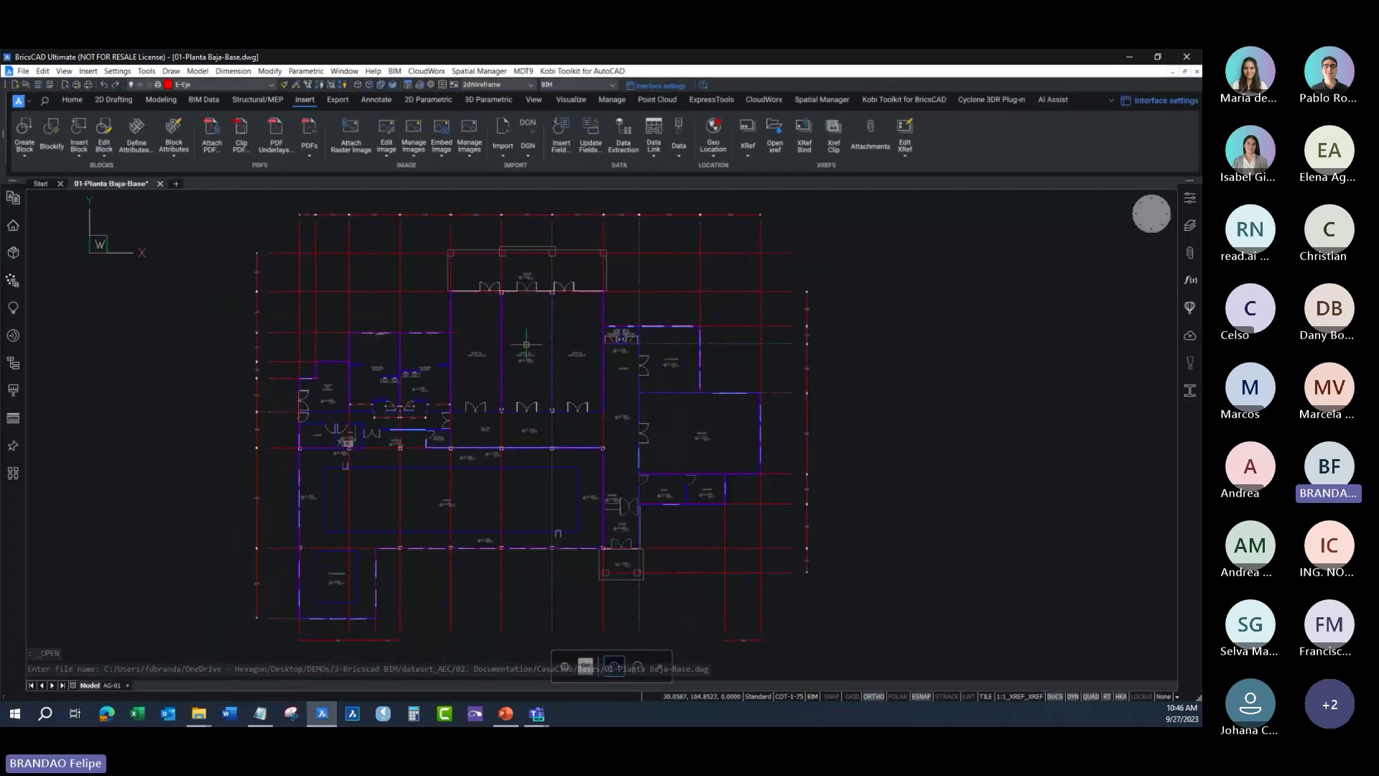
Step: Window-select the machine room window, briefly isolate it, then undo to restore the plan
scroll(373, 348, "up", 5)
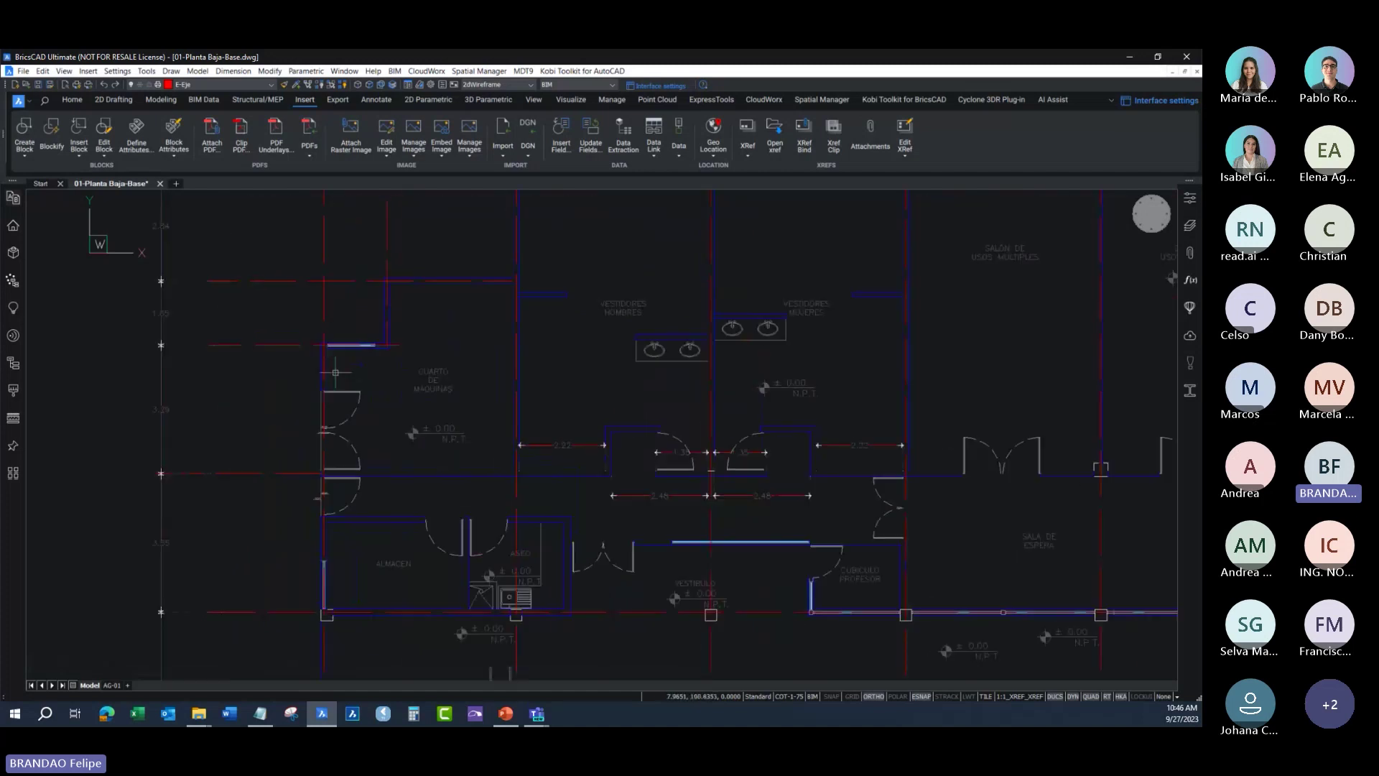
scroll(348, 368, "down", 3)
scroll(347, 368, "down", 2)
scroll(348, 366, "up", 1)
scroll(283, 361, "up", 2)
left_click(296, 365)
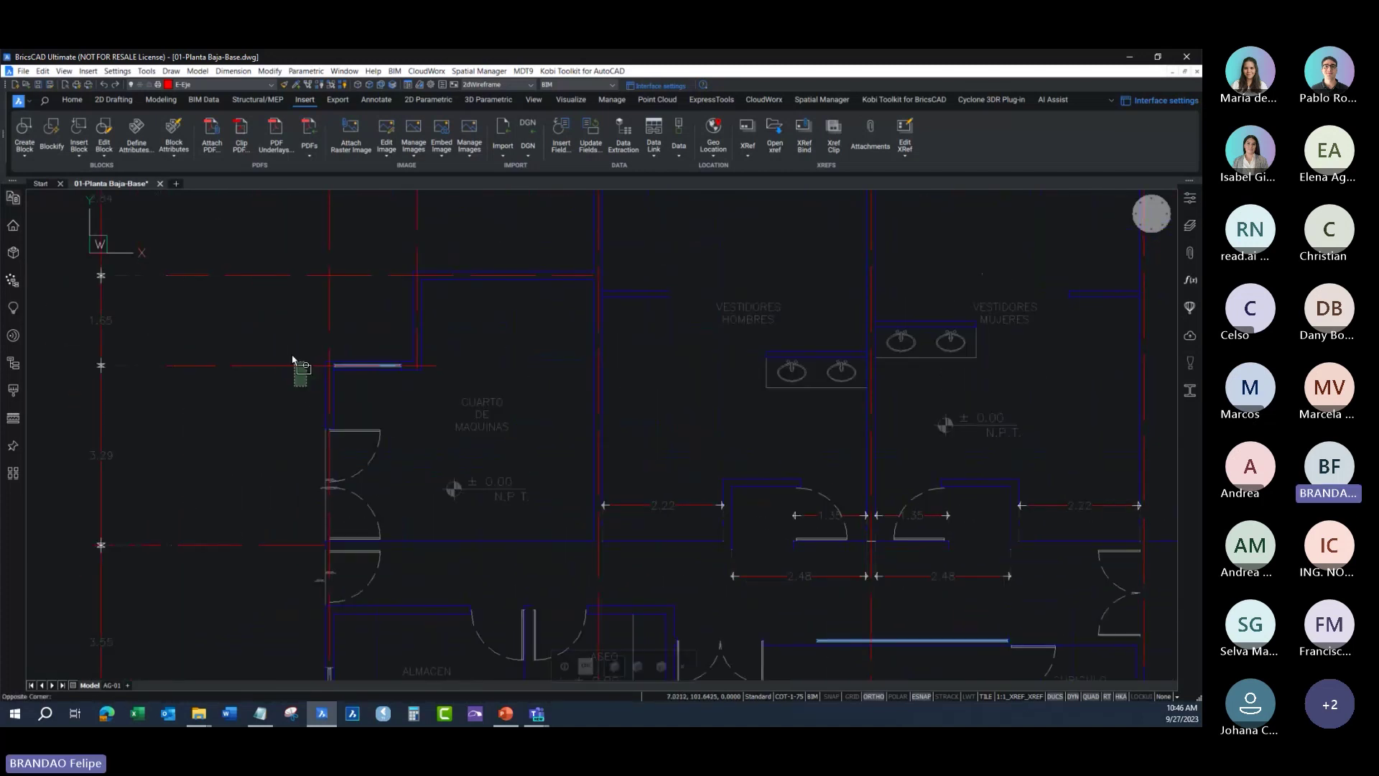
scroll(334, 364, "up", 2)
scroll(334, 364, "up", 1)
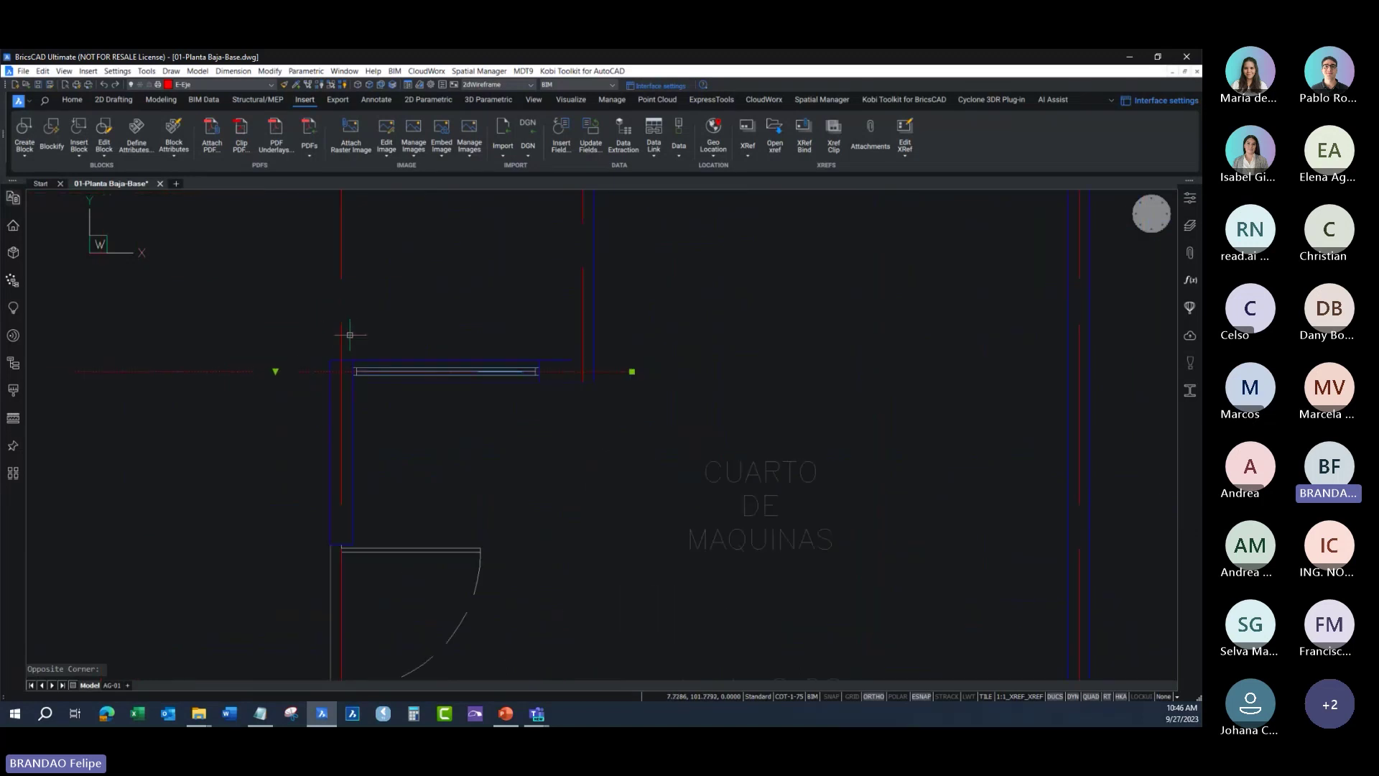
left_click(350, 335)
left_click(550, 393)
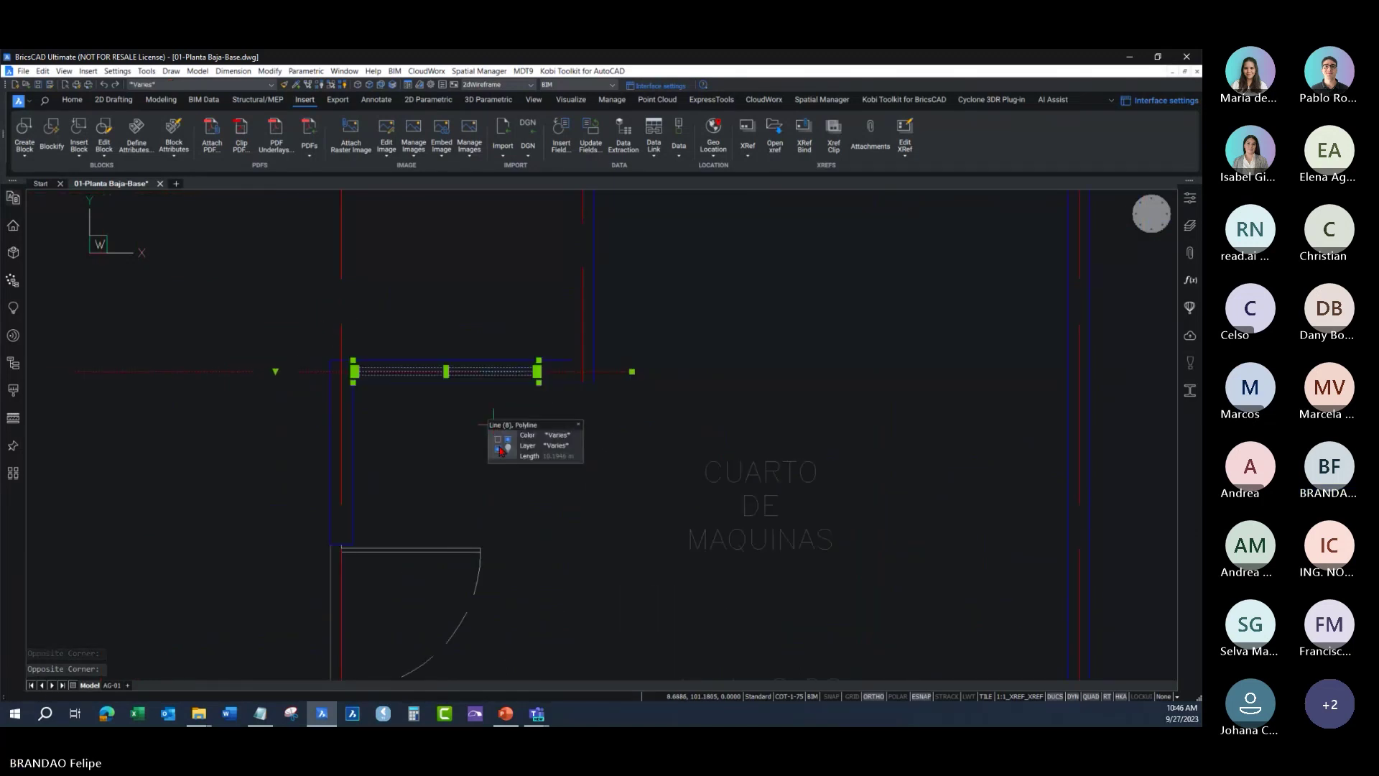
mouse_move(562, 446)
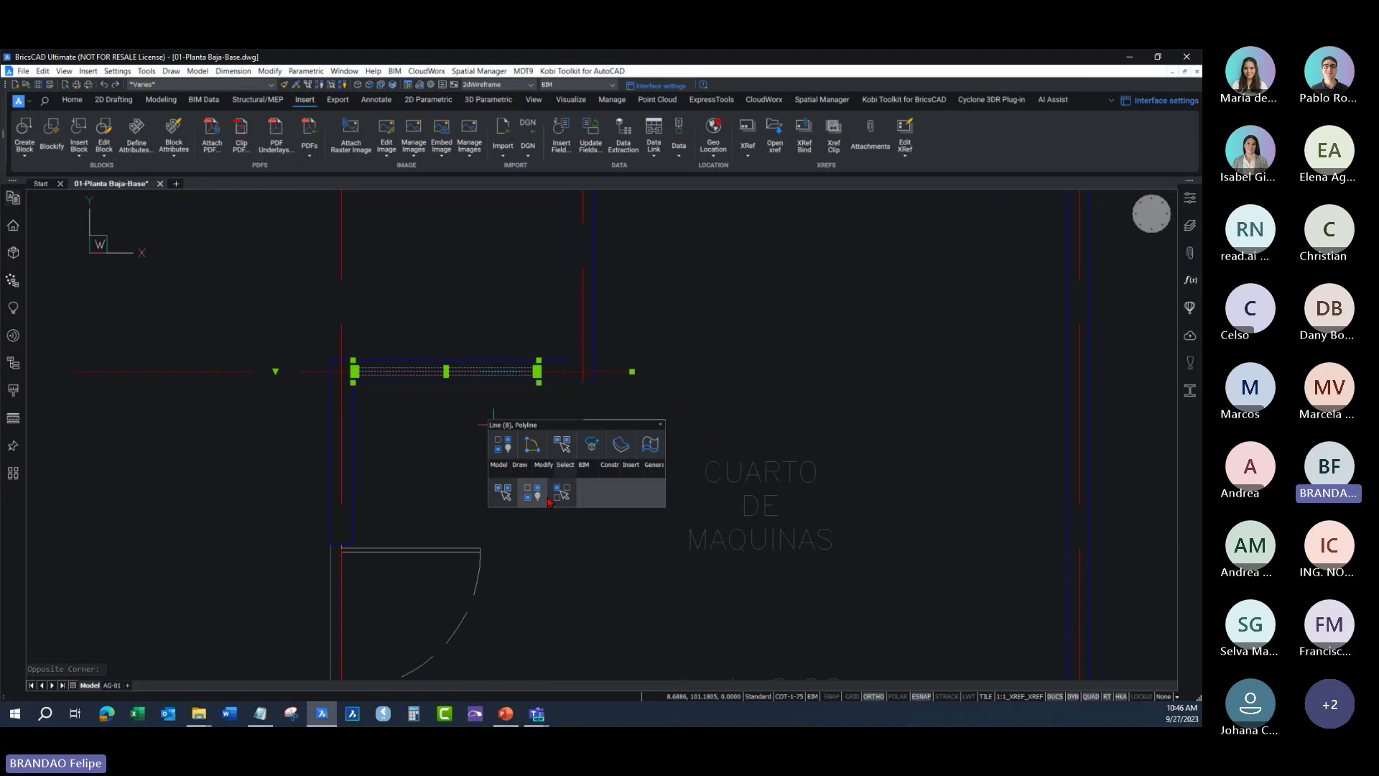
left_click(558, 499)
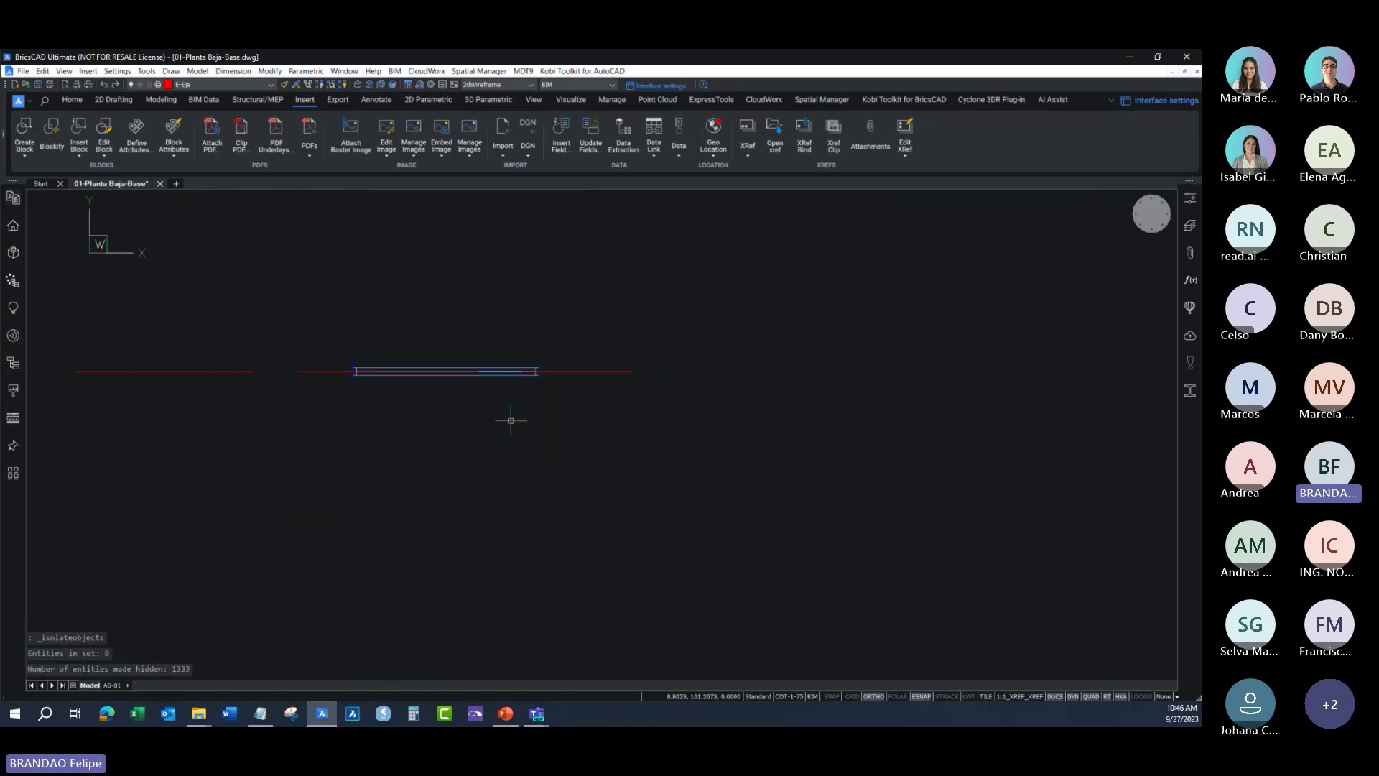
key("ctrl+z")
Step: Select all objects similar to the window via Quad and hide them
left_click(359, 337)
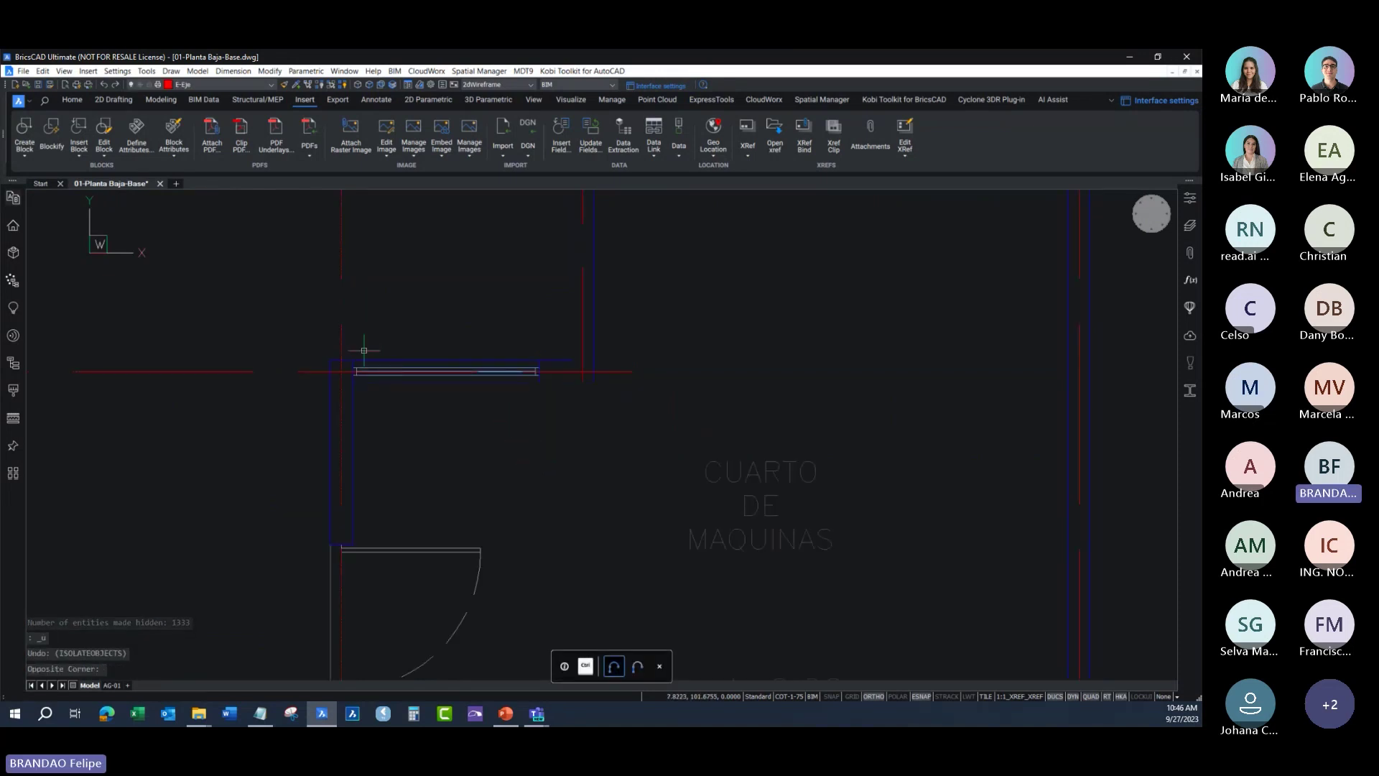
left_click(348, 338)
left_click(539, 391)
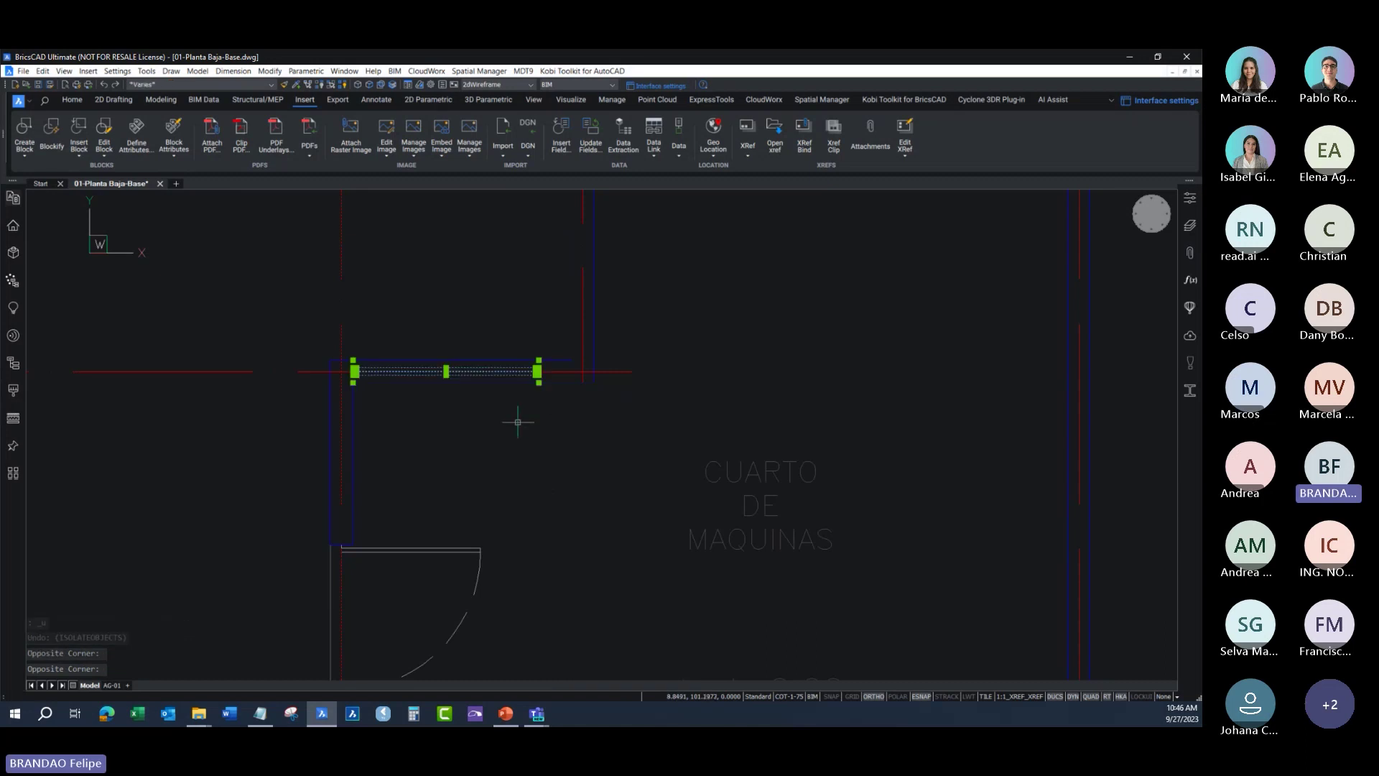
right_click(517, 423)
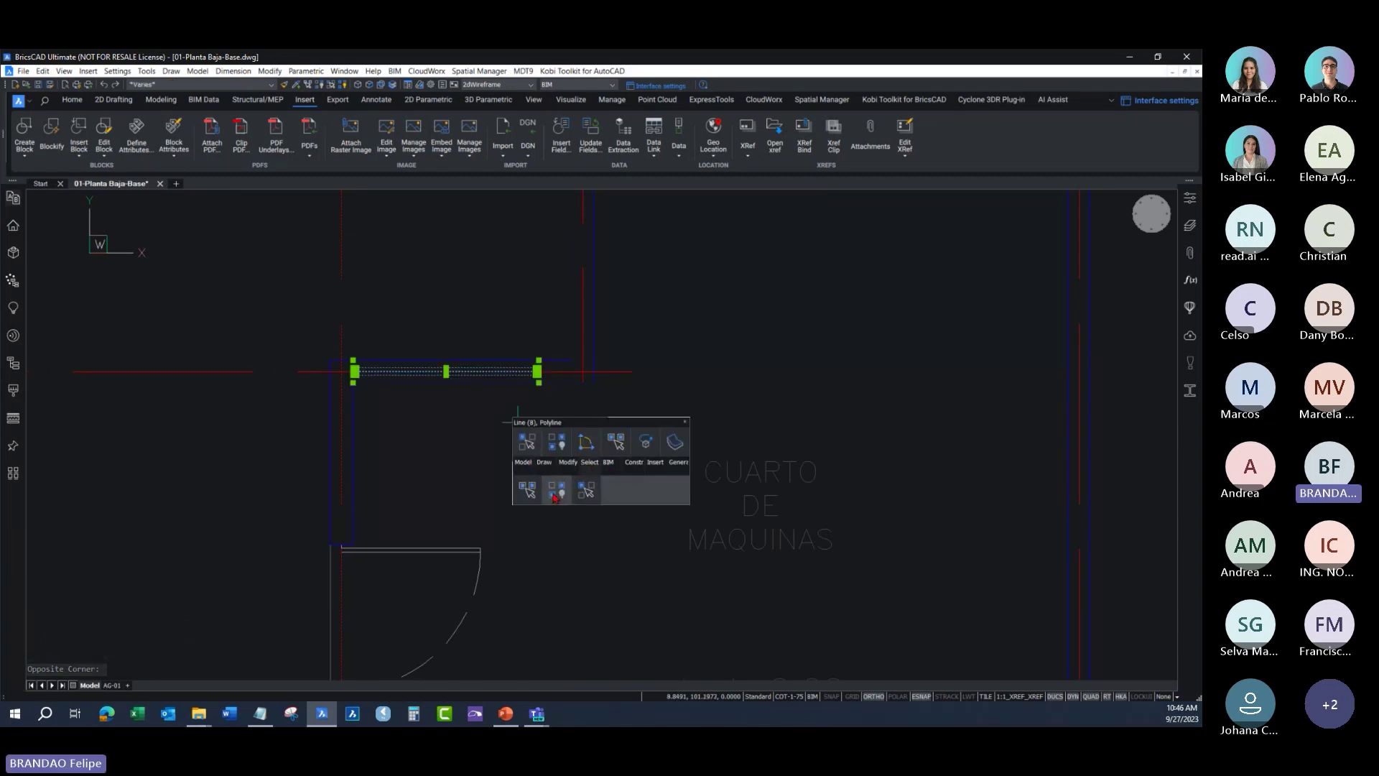
left_click(555, 495)
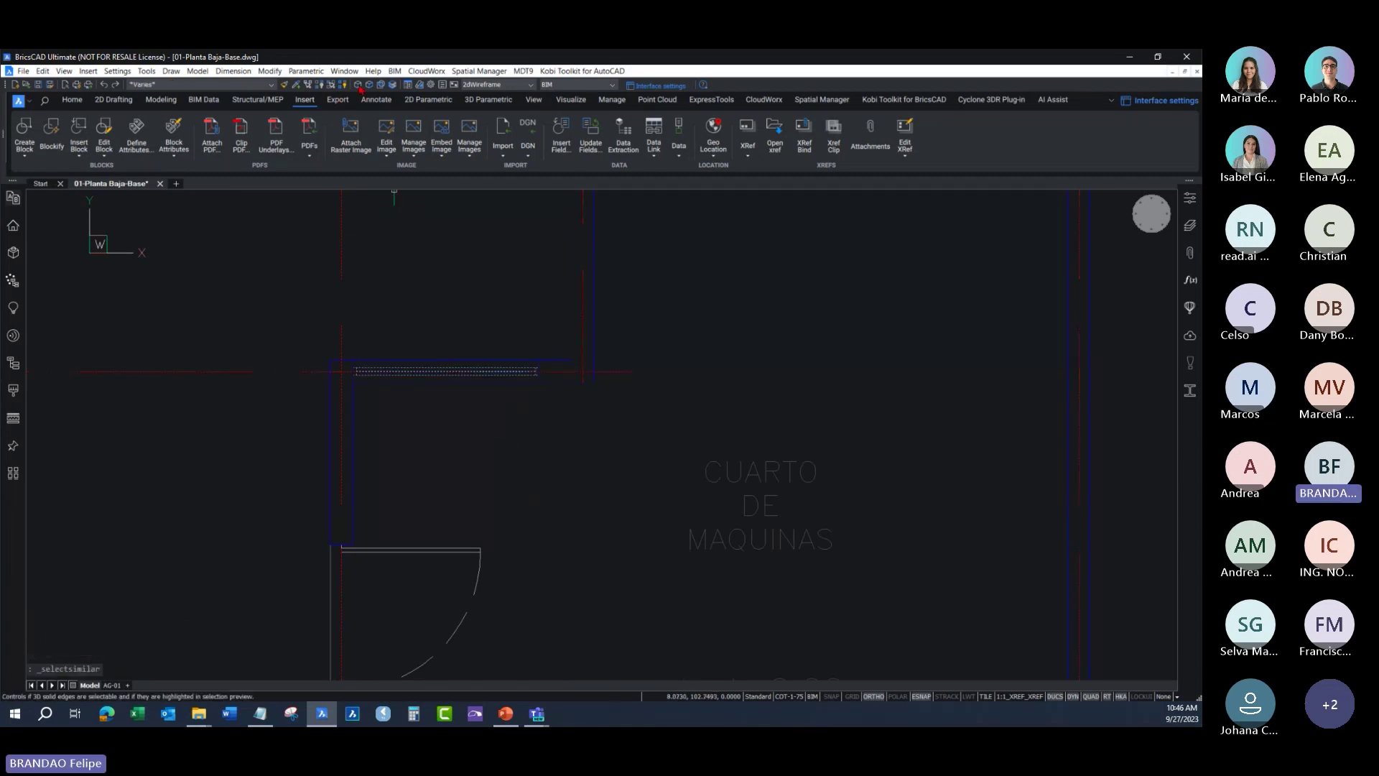
left_click(323, 85)
scroll(366, 394, "down", 2)
scroll(367, 394, "down", 3)
scroll(357, 384, "up", 2)
scroll(360, 398, "up", 2)
scroll(334, 374, "up", 2)
scroll(334, 374, "up", 1)
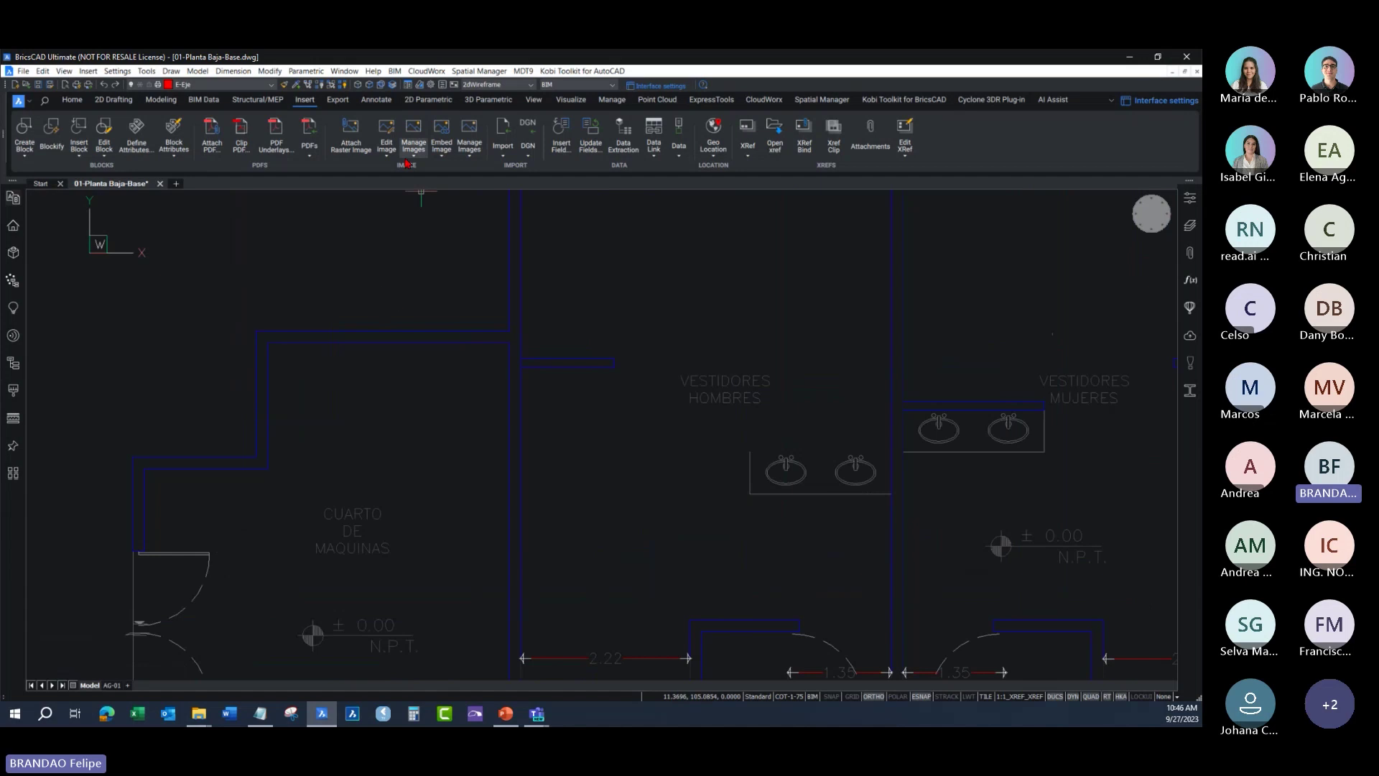
Step: Set BKGCOLOR to a custom grey with Luminance 35, giving RGB 82,86,96
left_click(409, 86)
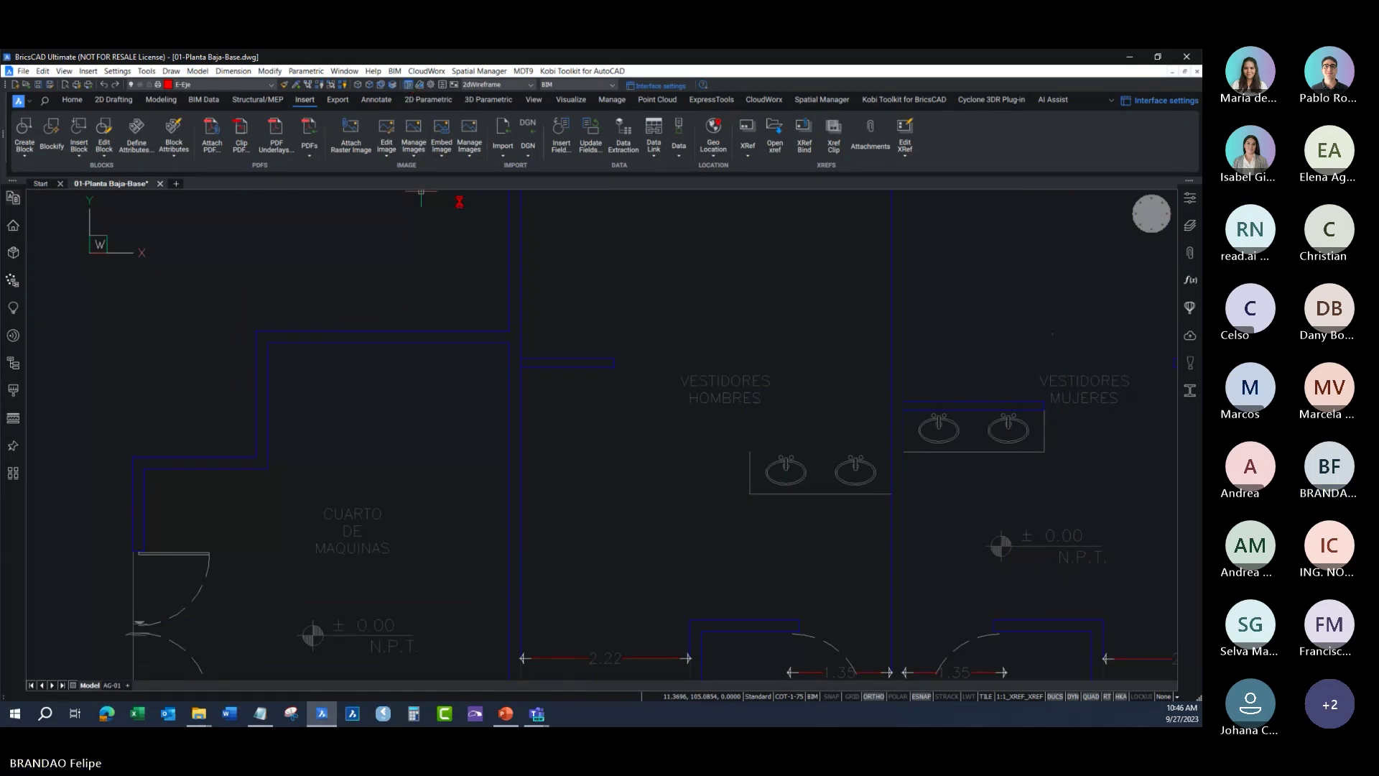
left_click(1190, 57)
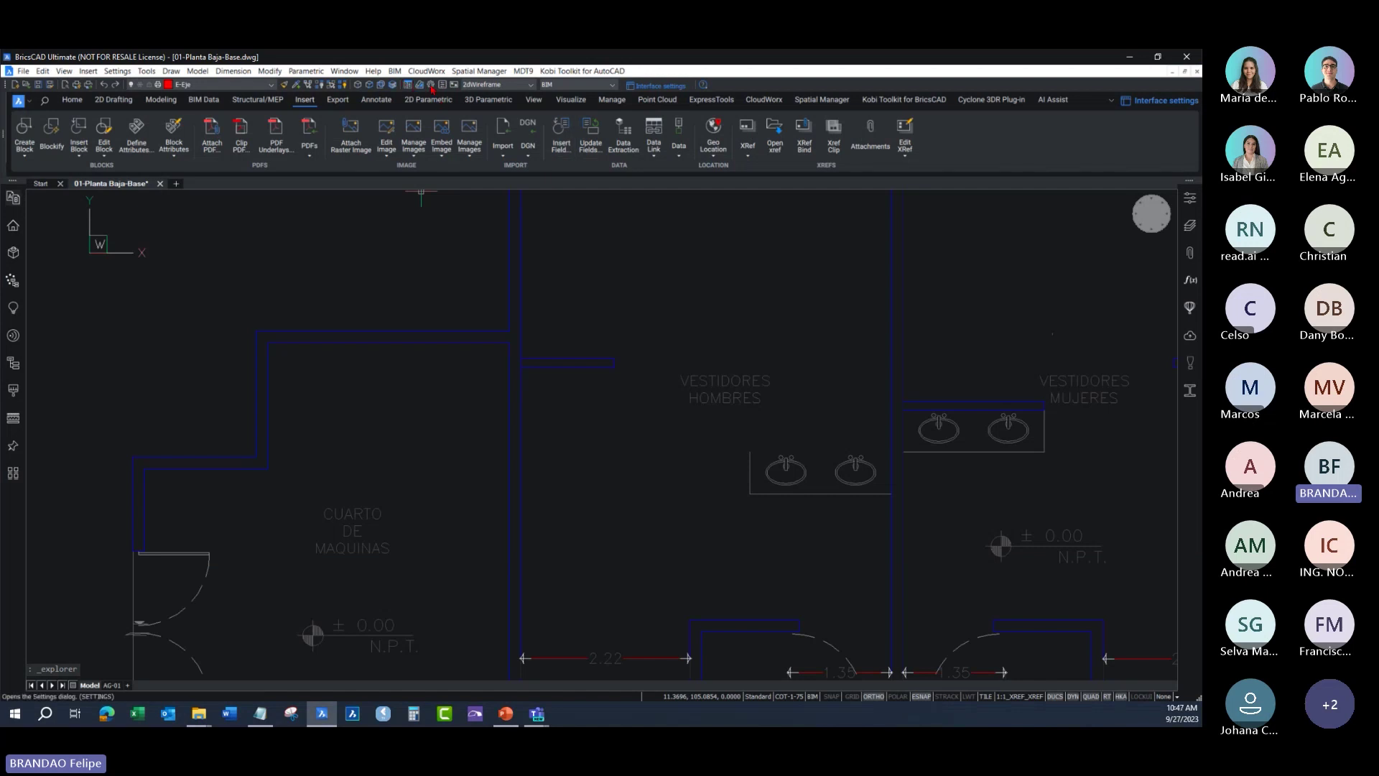
left_click(431, 86)
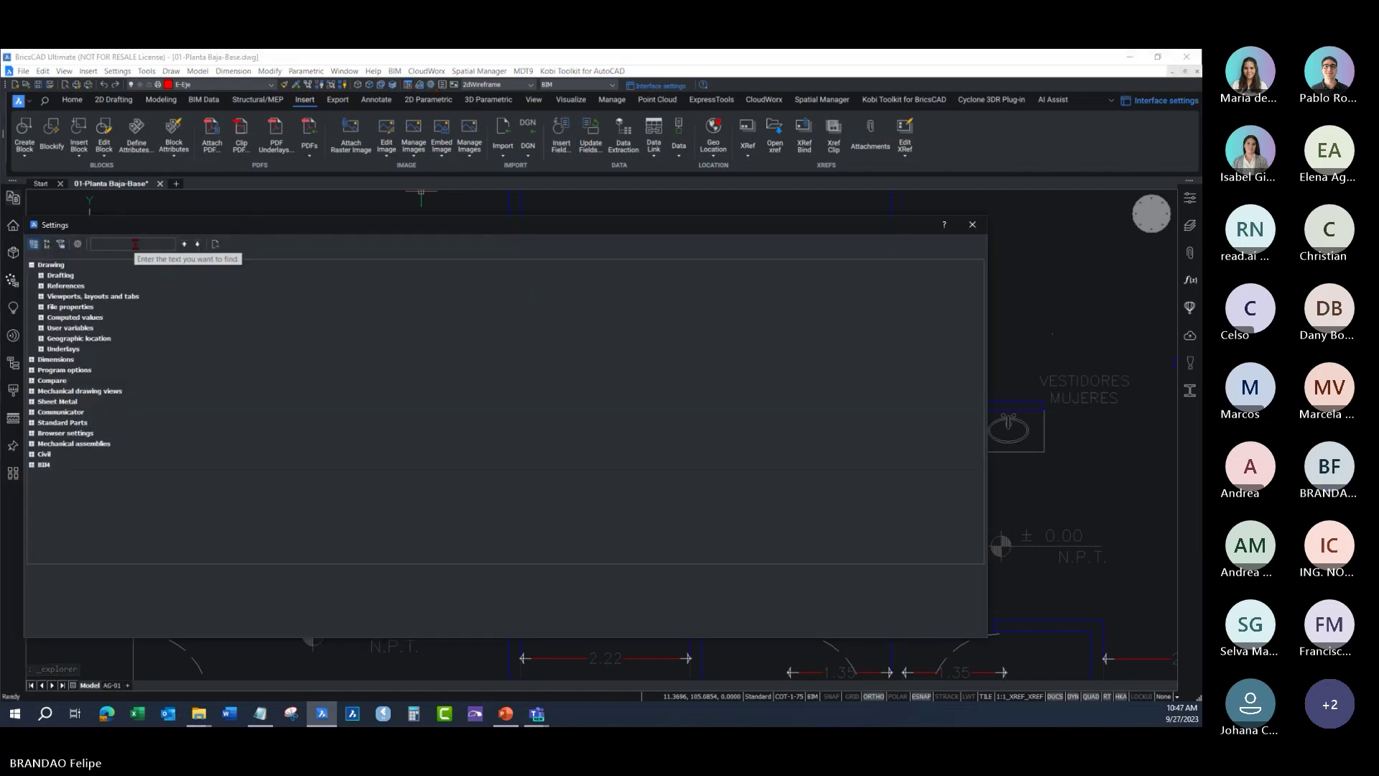
type("bkgc")
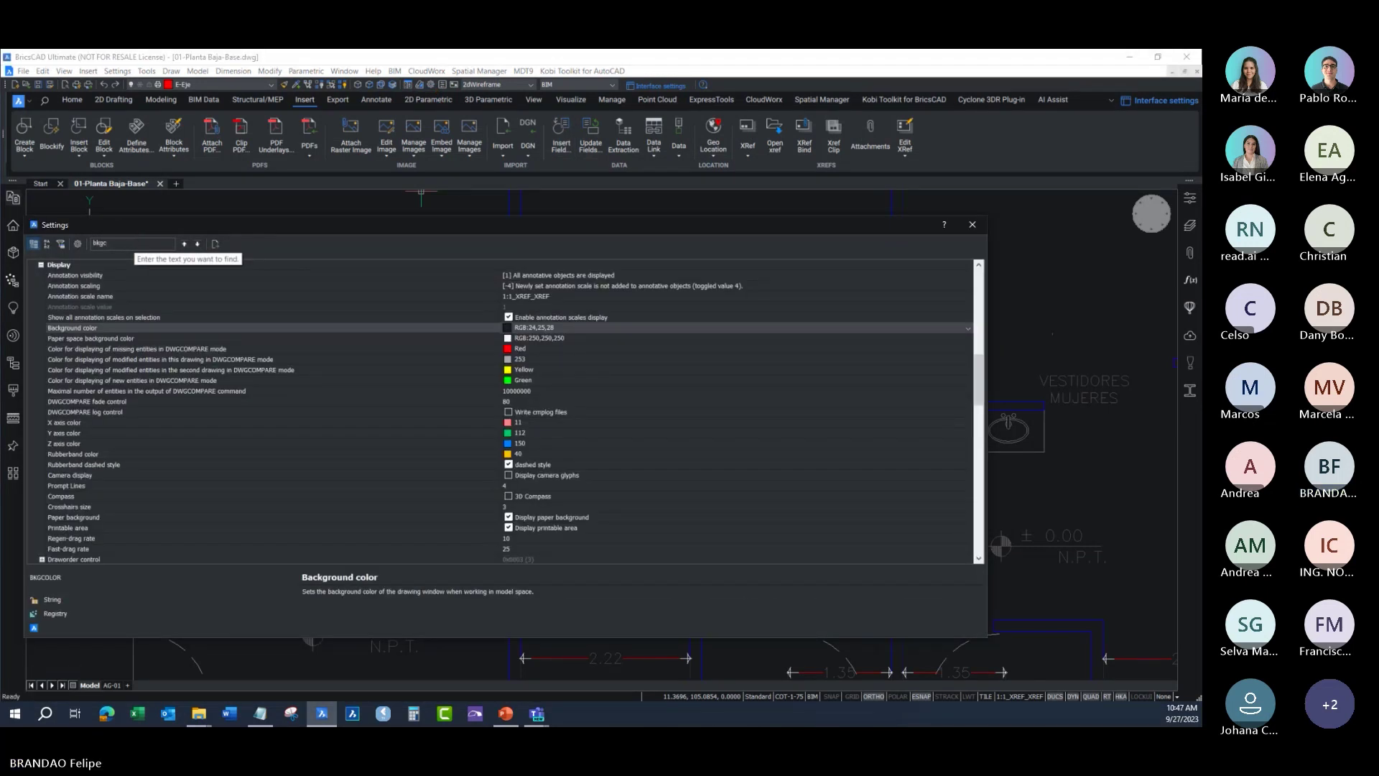
left_click(523, 328)
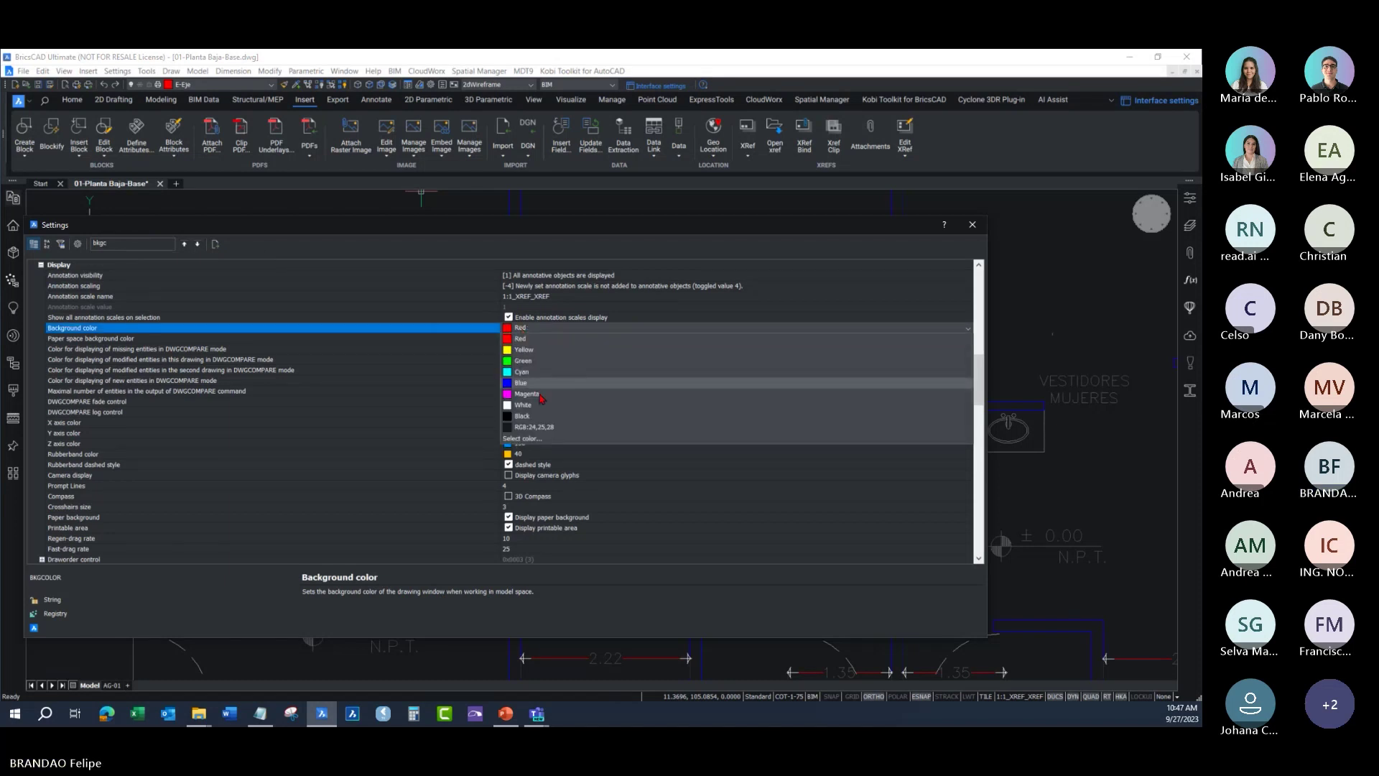
left_click(528, 438)
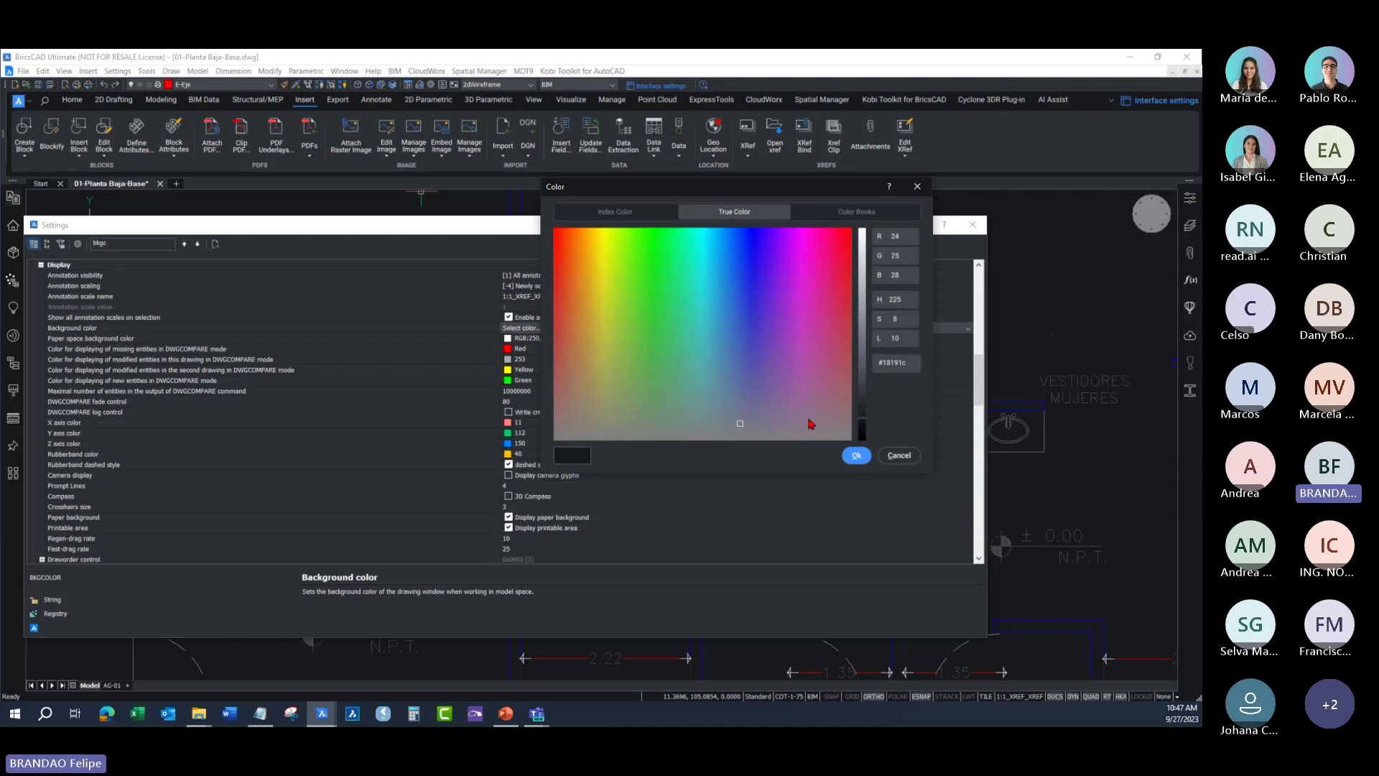
left_click_drag(863, 421, 863, 366)
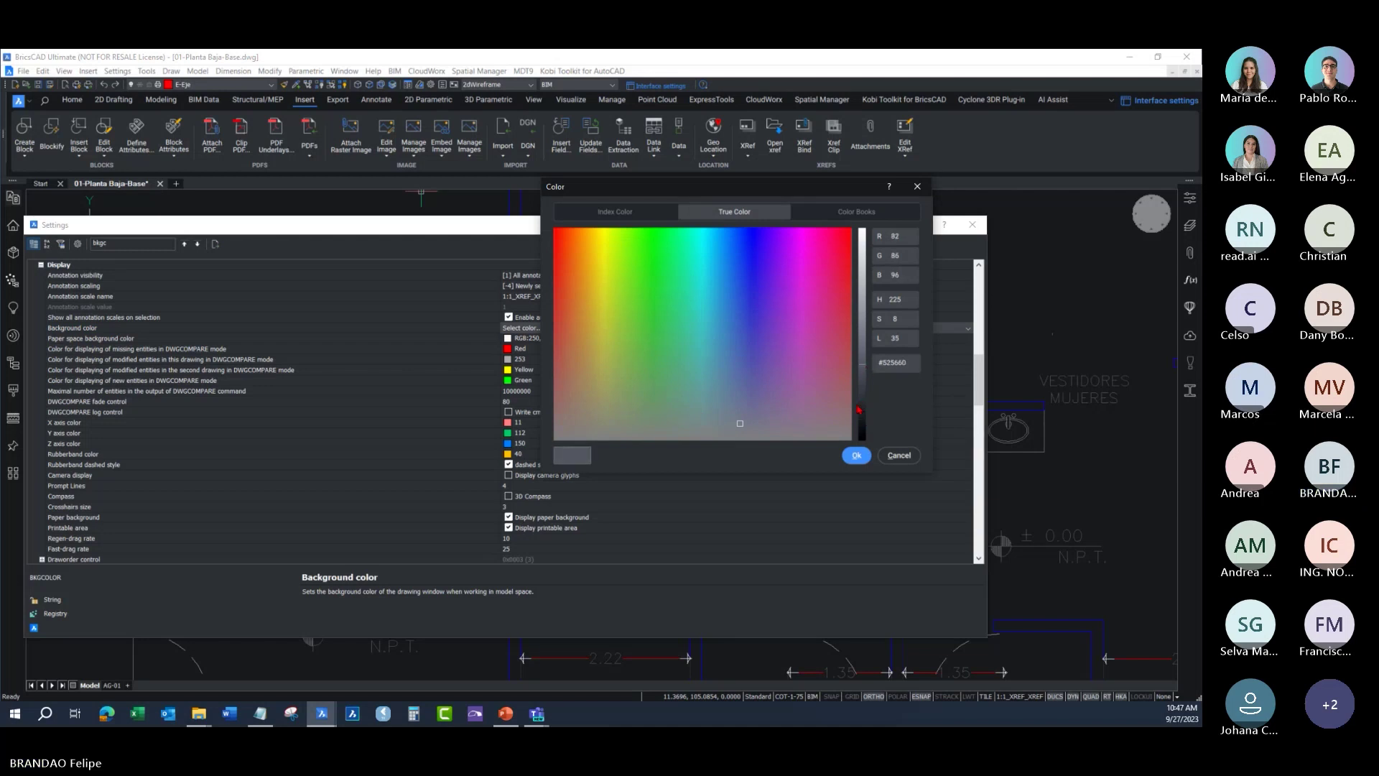
left_click(857, 456)
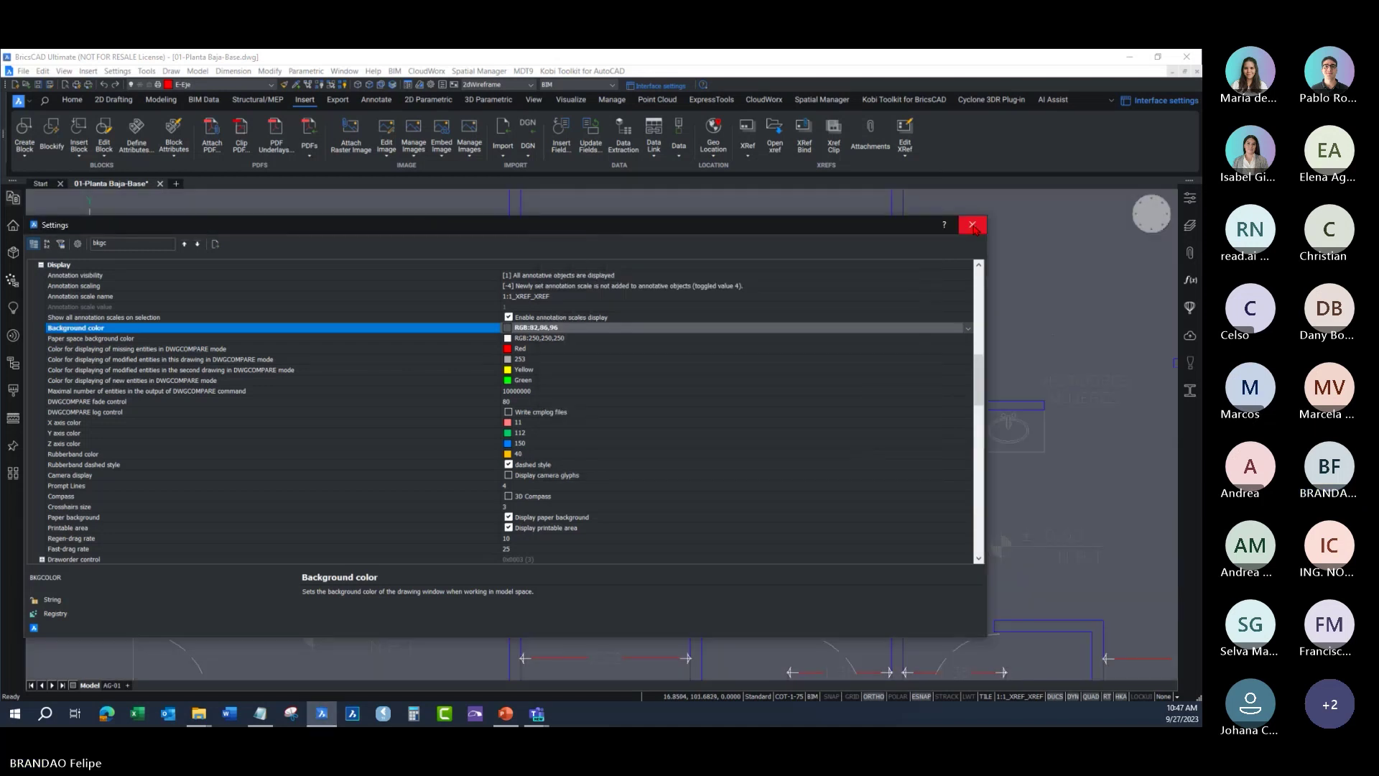
left_click(973, 226)
middle_click_drag(425, 431, 508, 415)
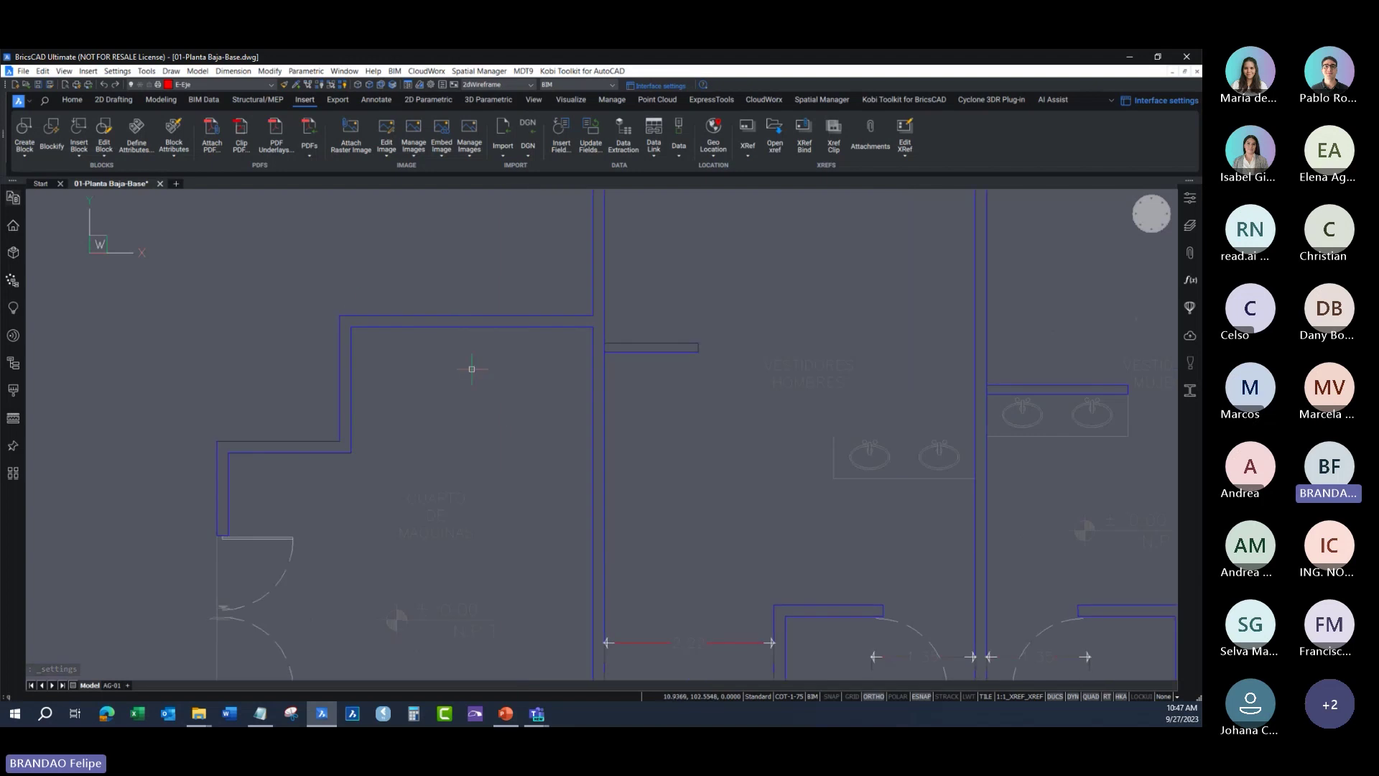
Step: Draw a Quick Draw room from two opposite corners near the machine room and orbit it
key("Return")
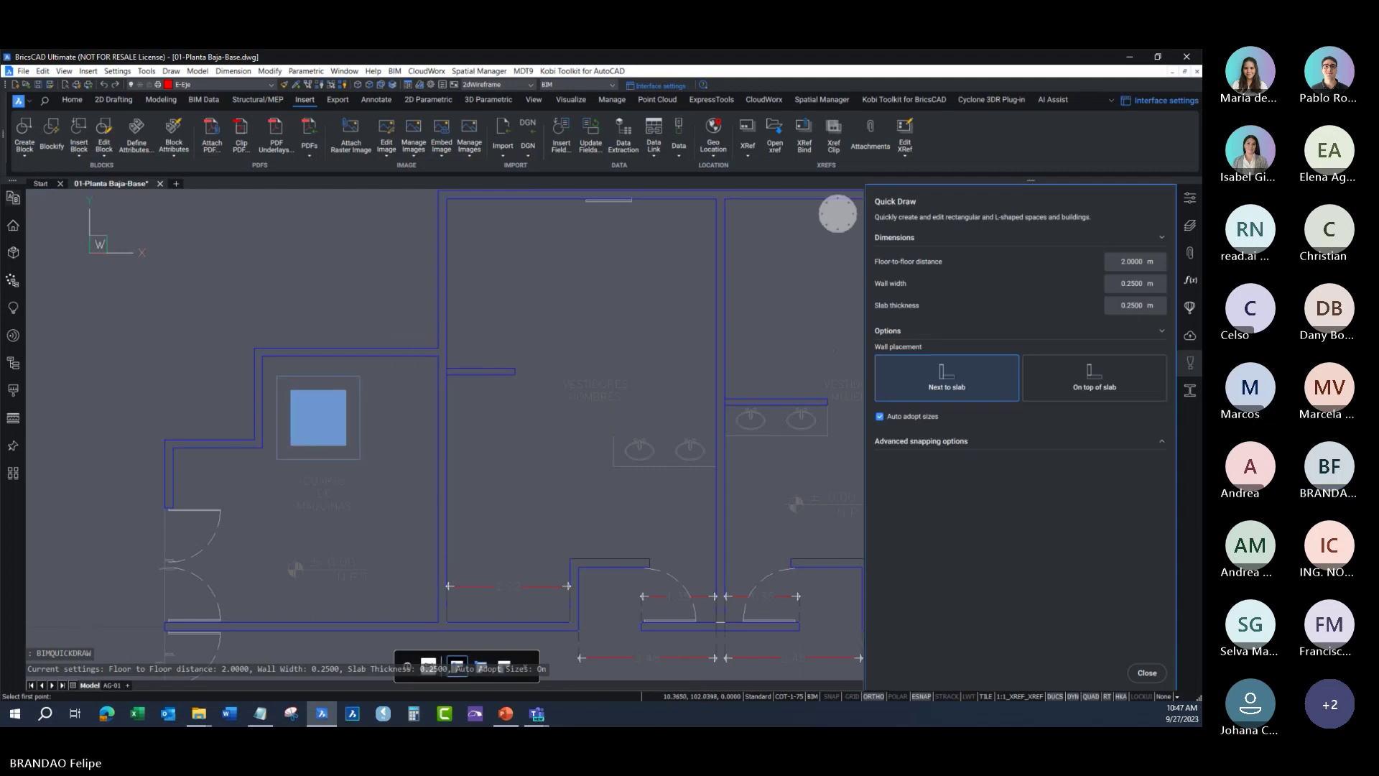
scroll(320, 408, "up", 3)
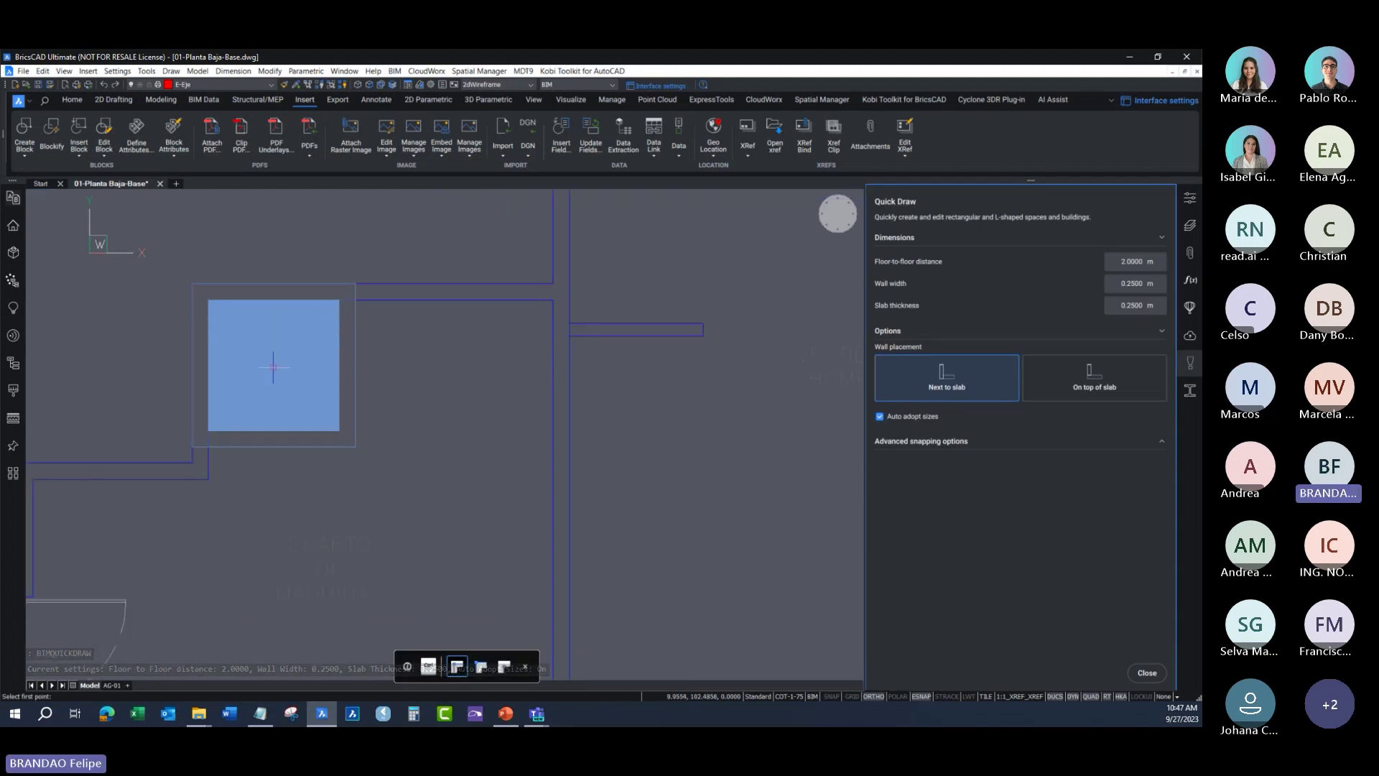
scroll(373, 410, "down", 3)
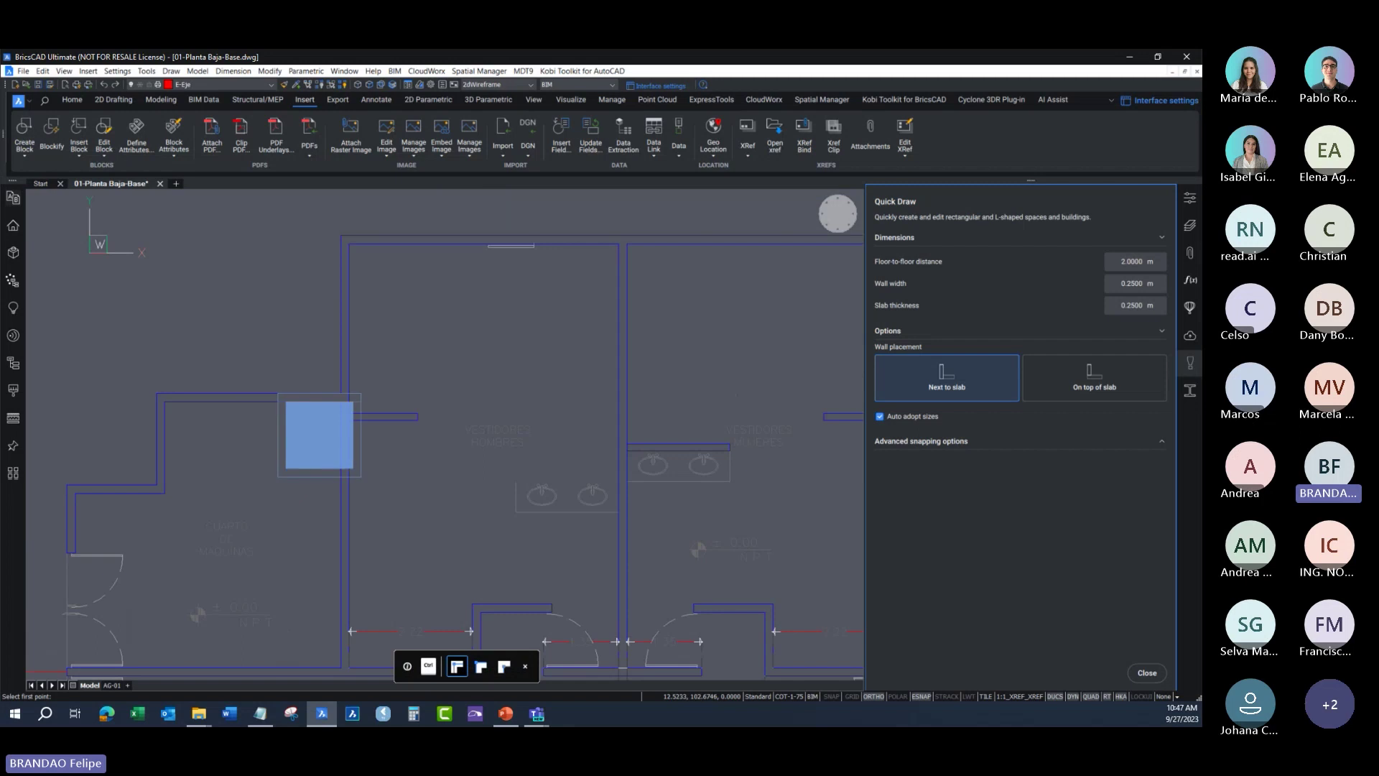
scroll(399, 376, "up", 3)
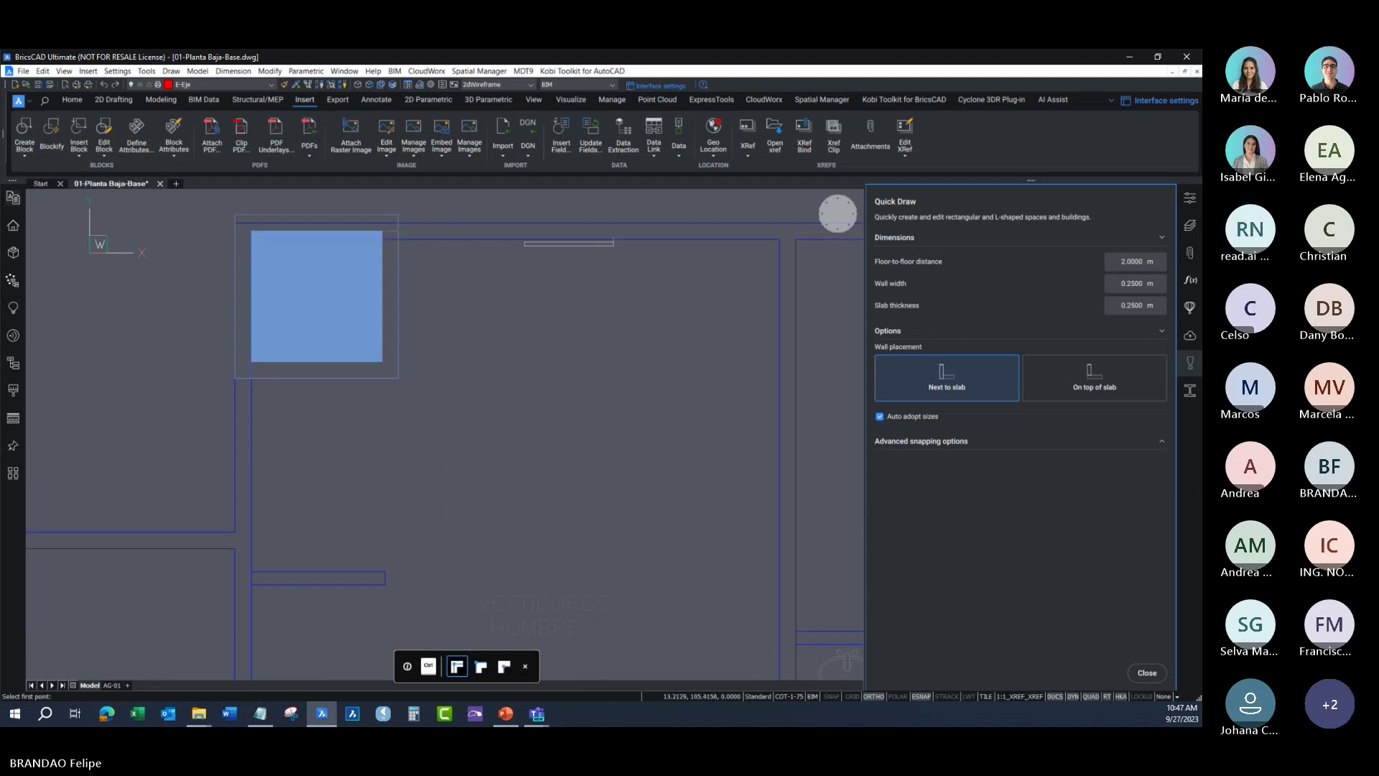
middle_click_drag(309, 313, 300, 393)
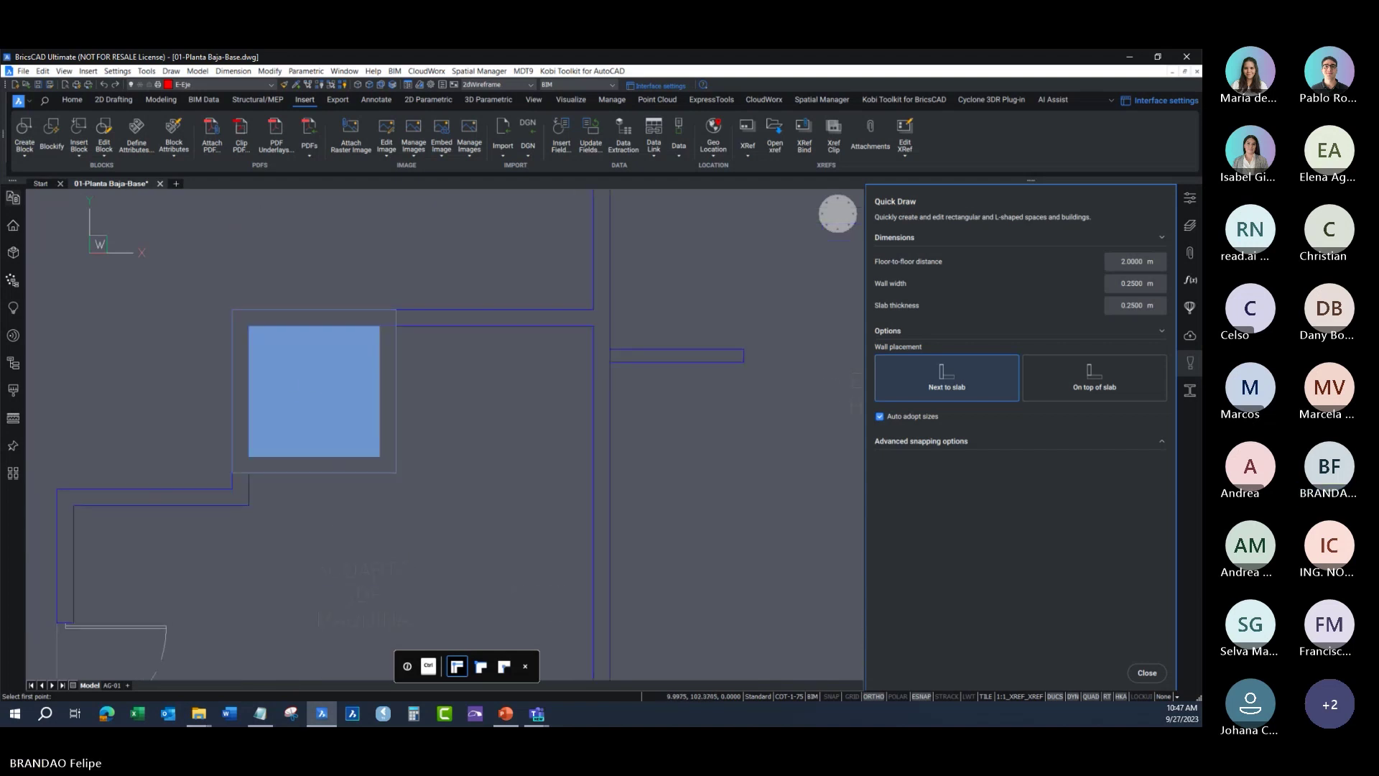
left_click(496, 433)
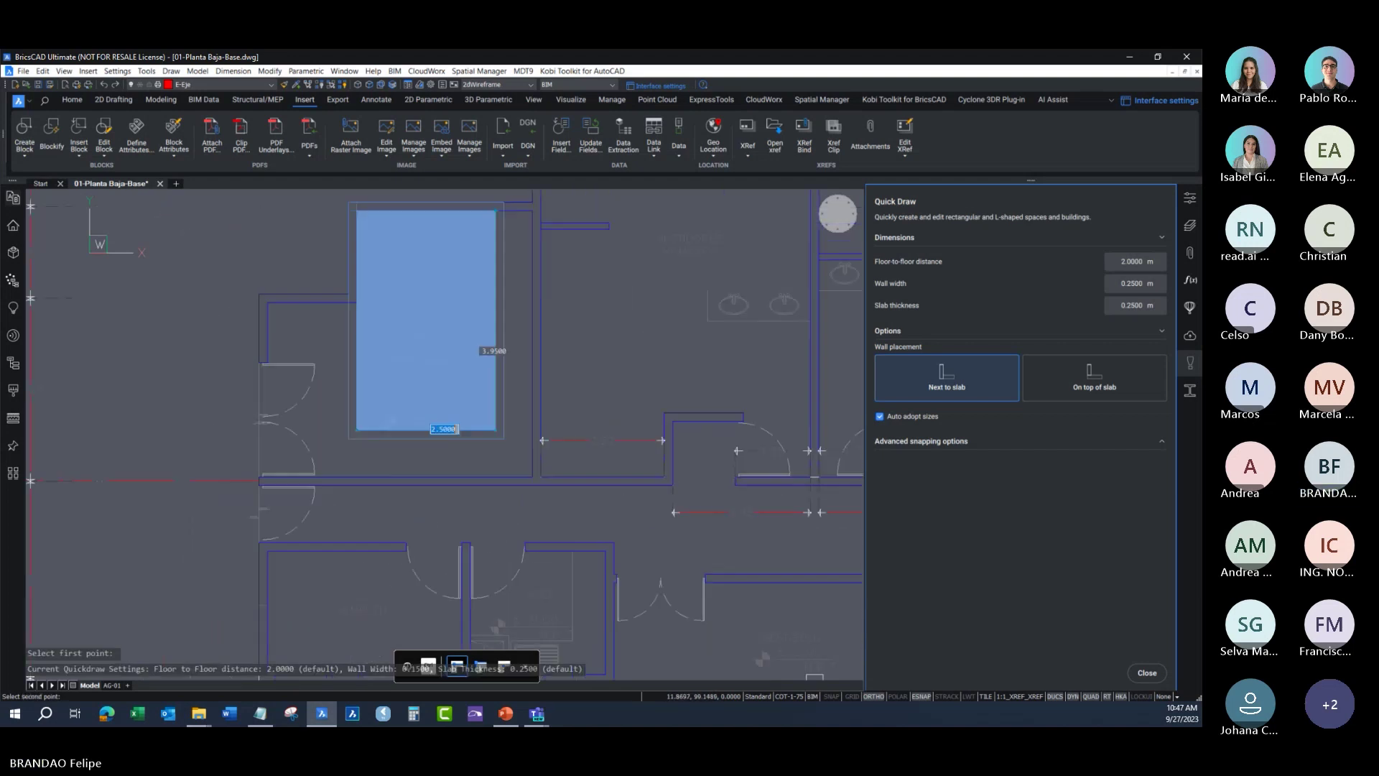
scroll(495, 433, "up", 2)
left_click(547, 494)
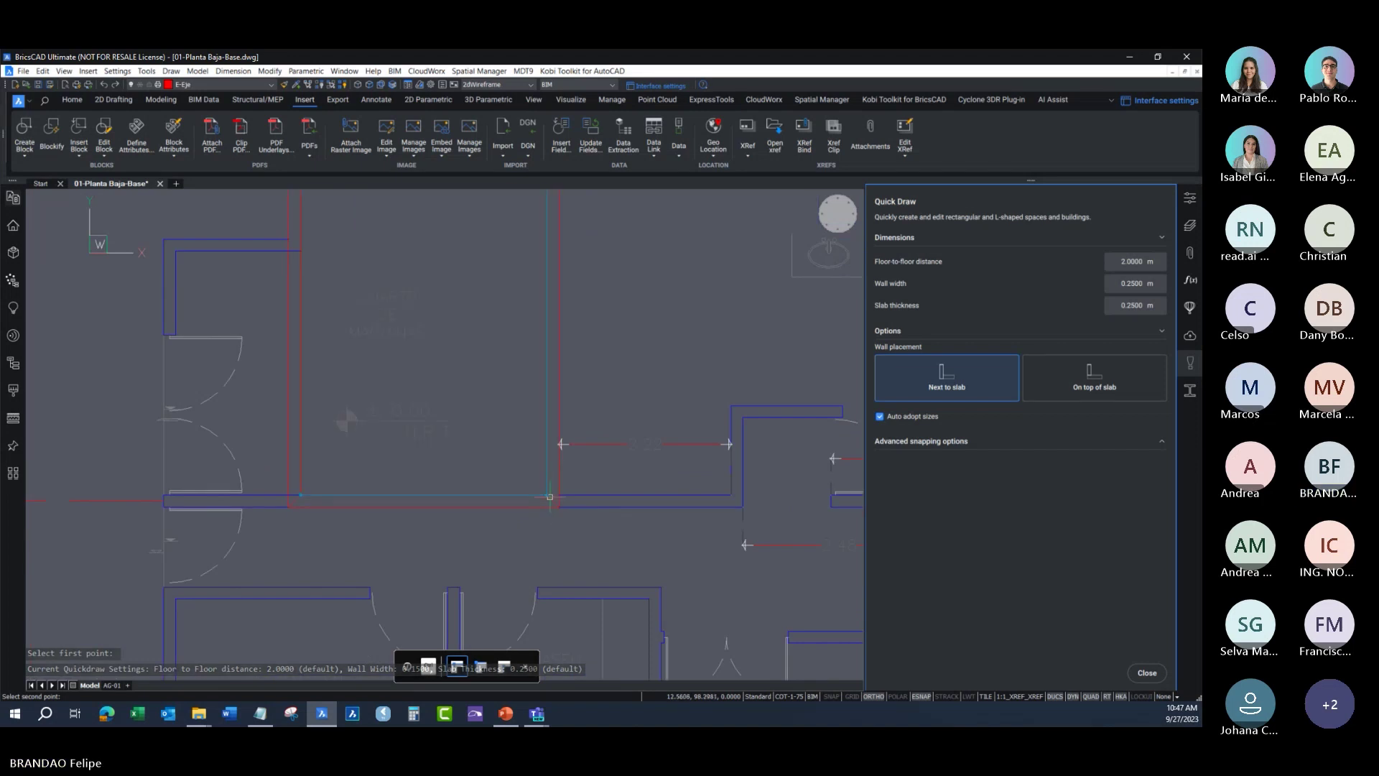
middle_click_drag(385, 487, 528, 392, "shift")
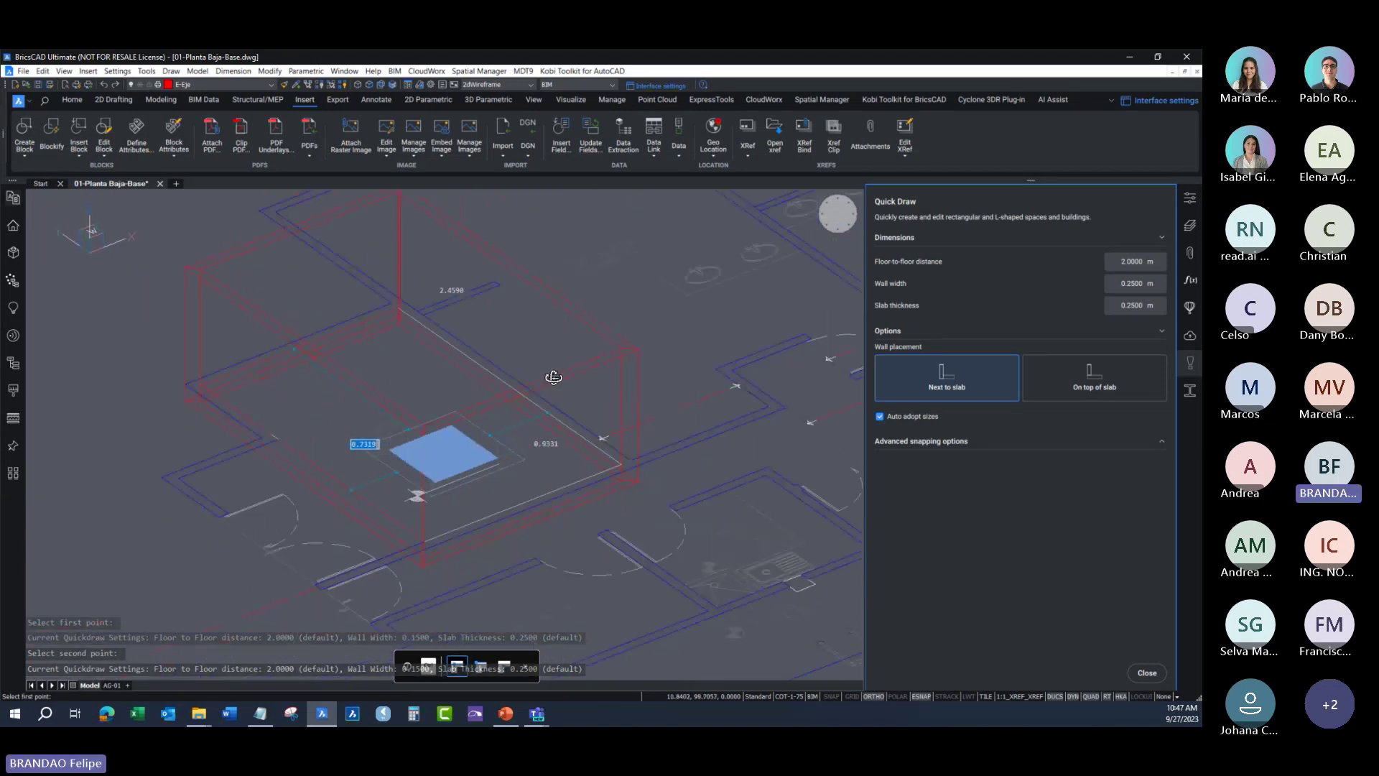
key("Escape")
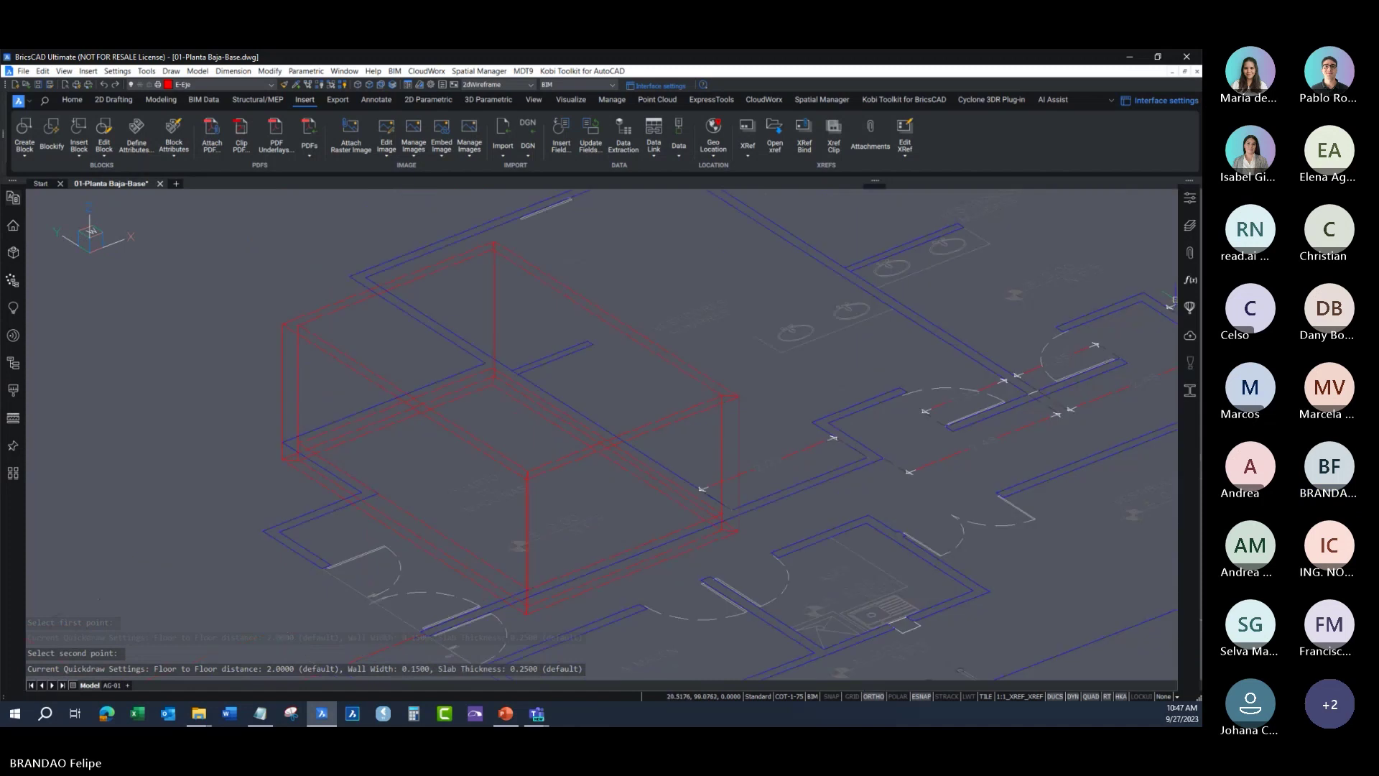
Step: View the room in the Modeling visual style, then undo back to the wireframe plan
left_click(1191, 197)
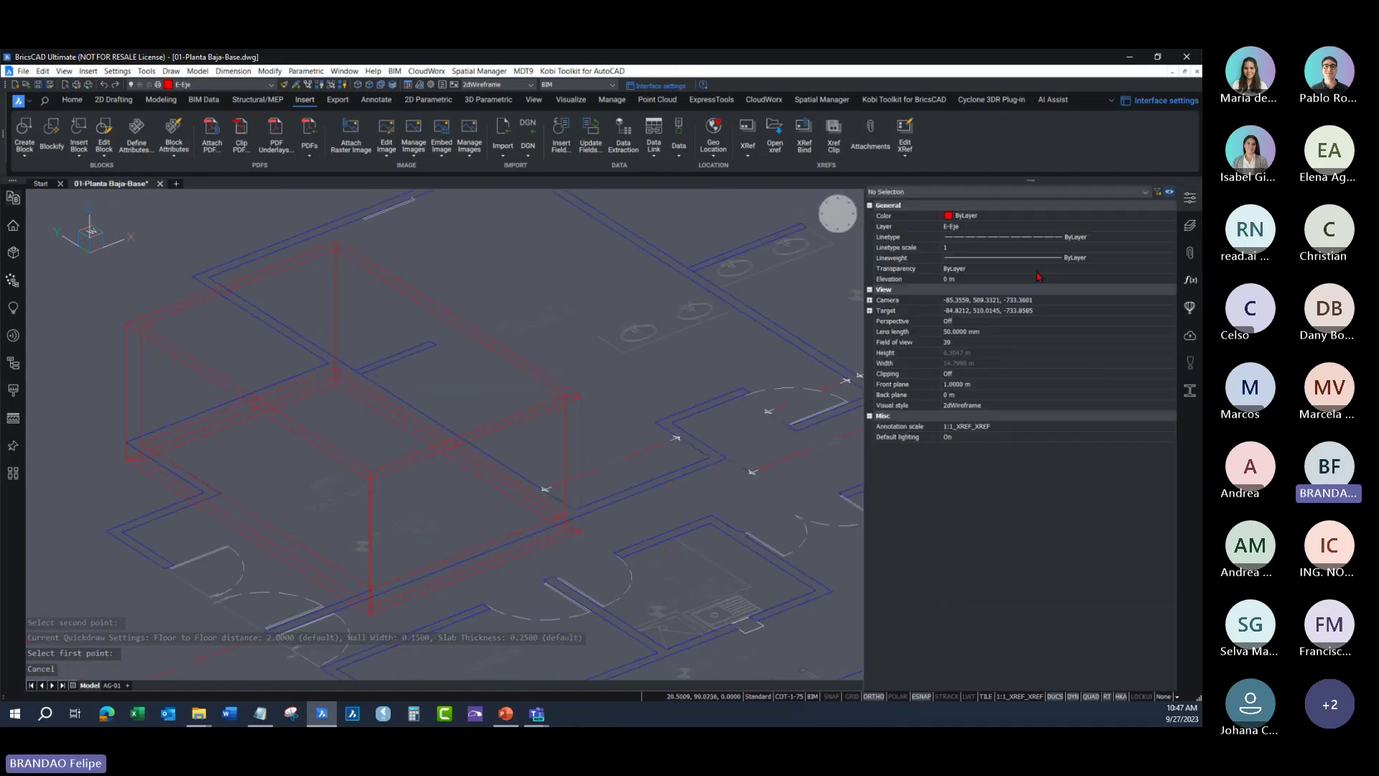
left_click(988, 405)
left_click(956, 449)
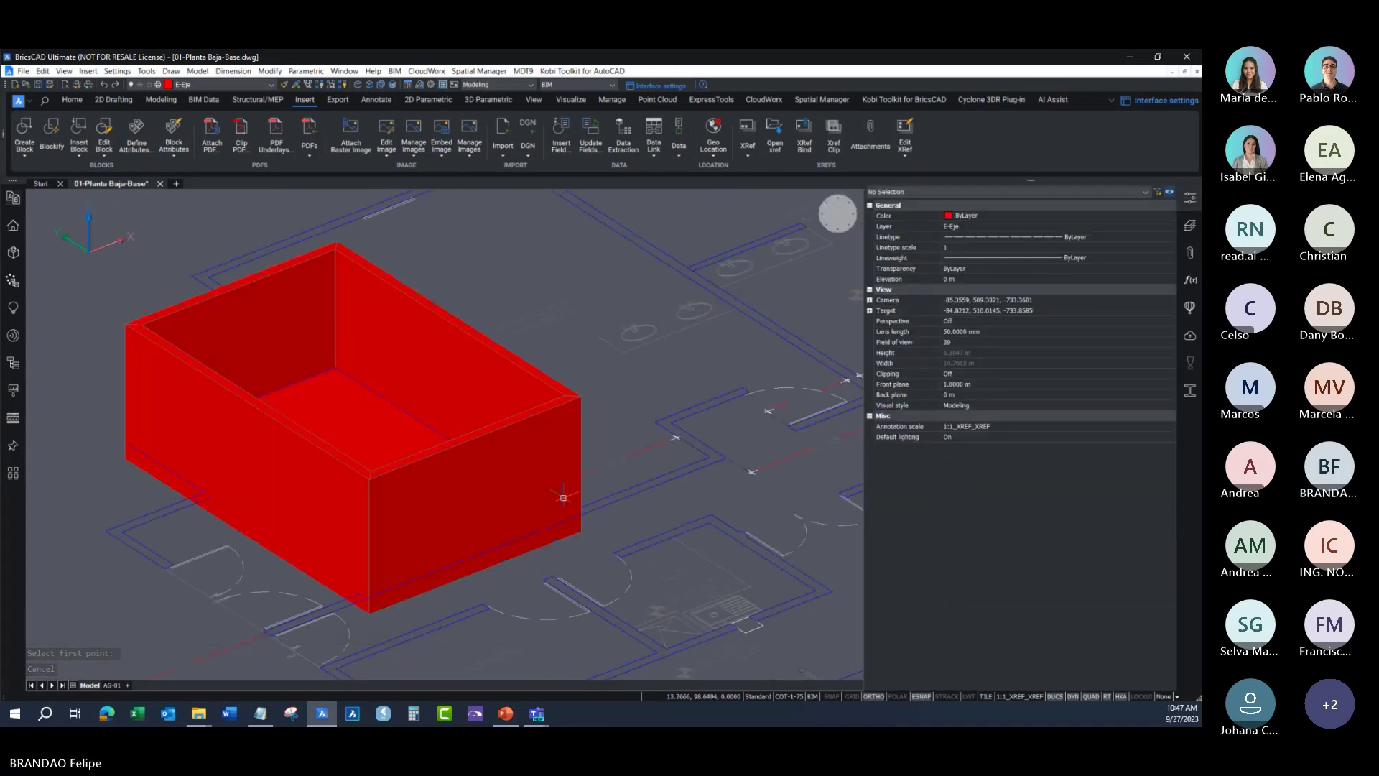
scroll(605, 457, "down", 2)
middle_click_drag(665, 436, 618, 446)
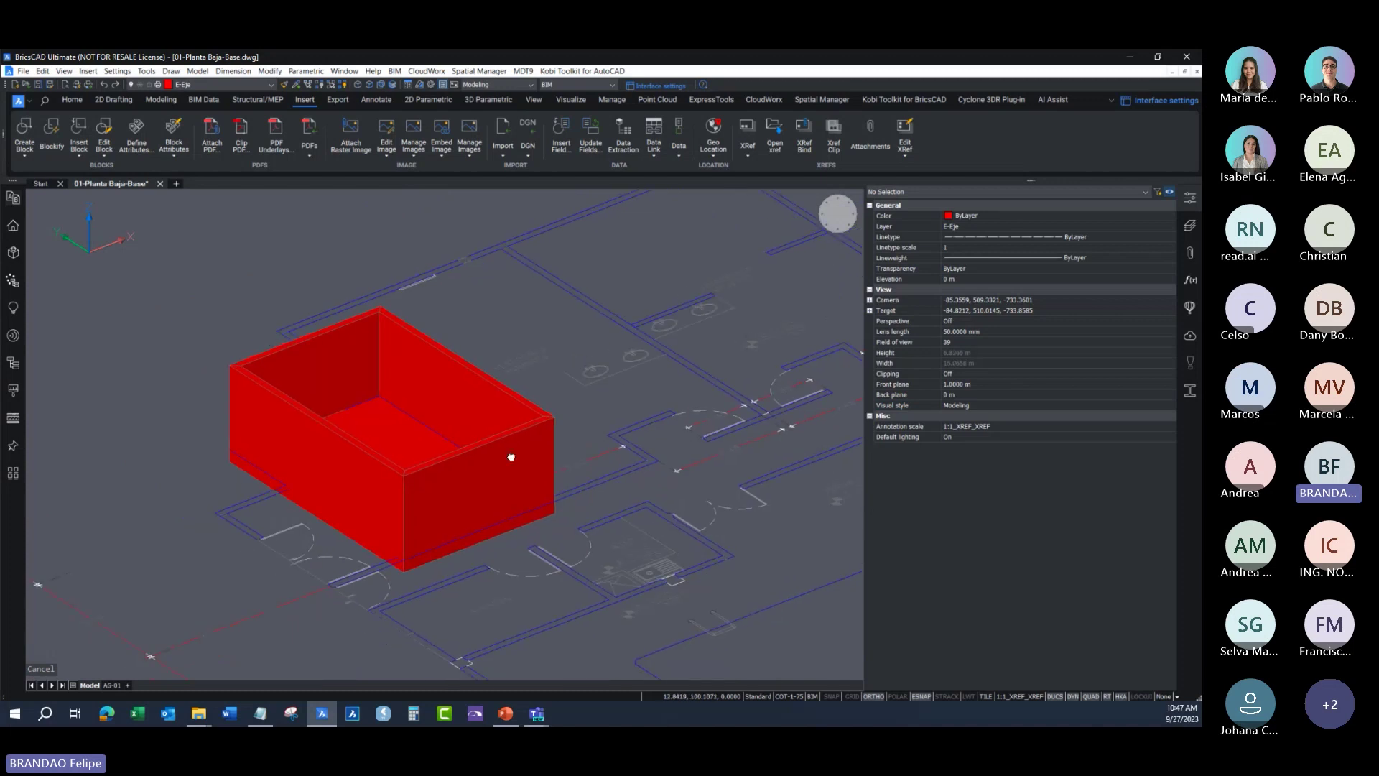
key("ctrl+z")
key("ctrl+z")
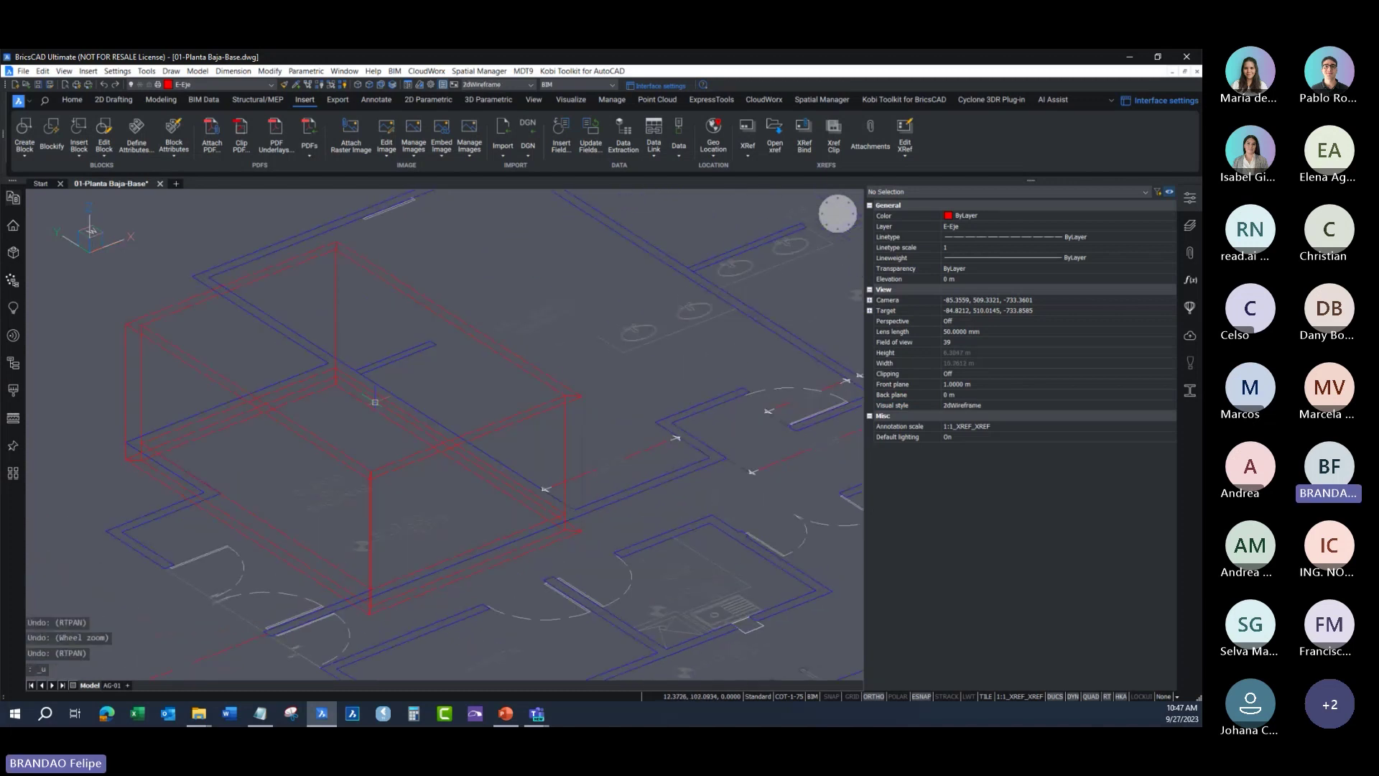
key("ctrl+z")
key("ctrl+z")
Step: Make layer 0 current and draw a first room with Quick Draw
left_click(187, 86)
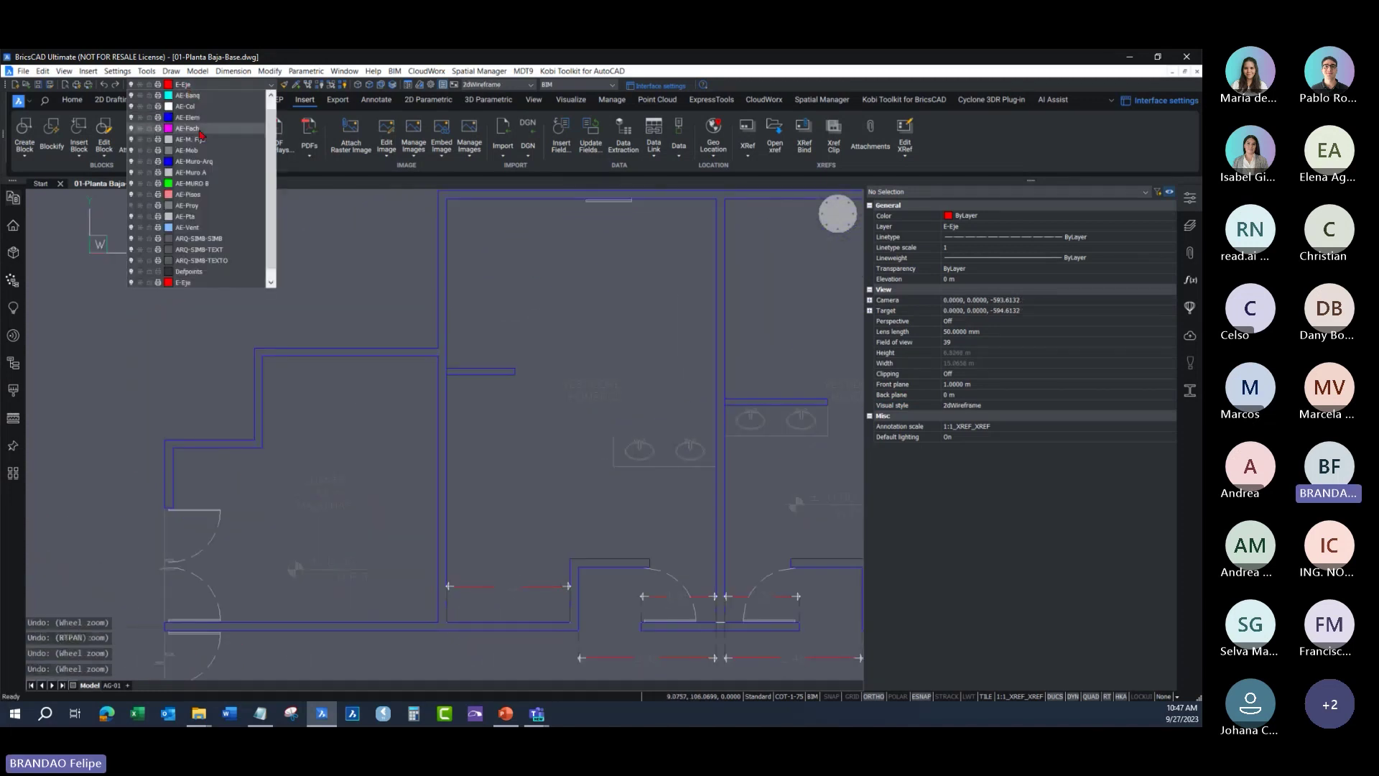
left_click(368, 394)
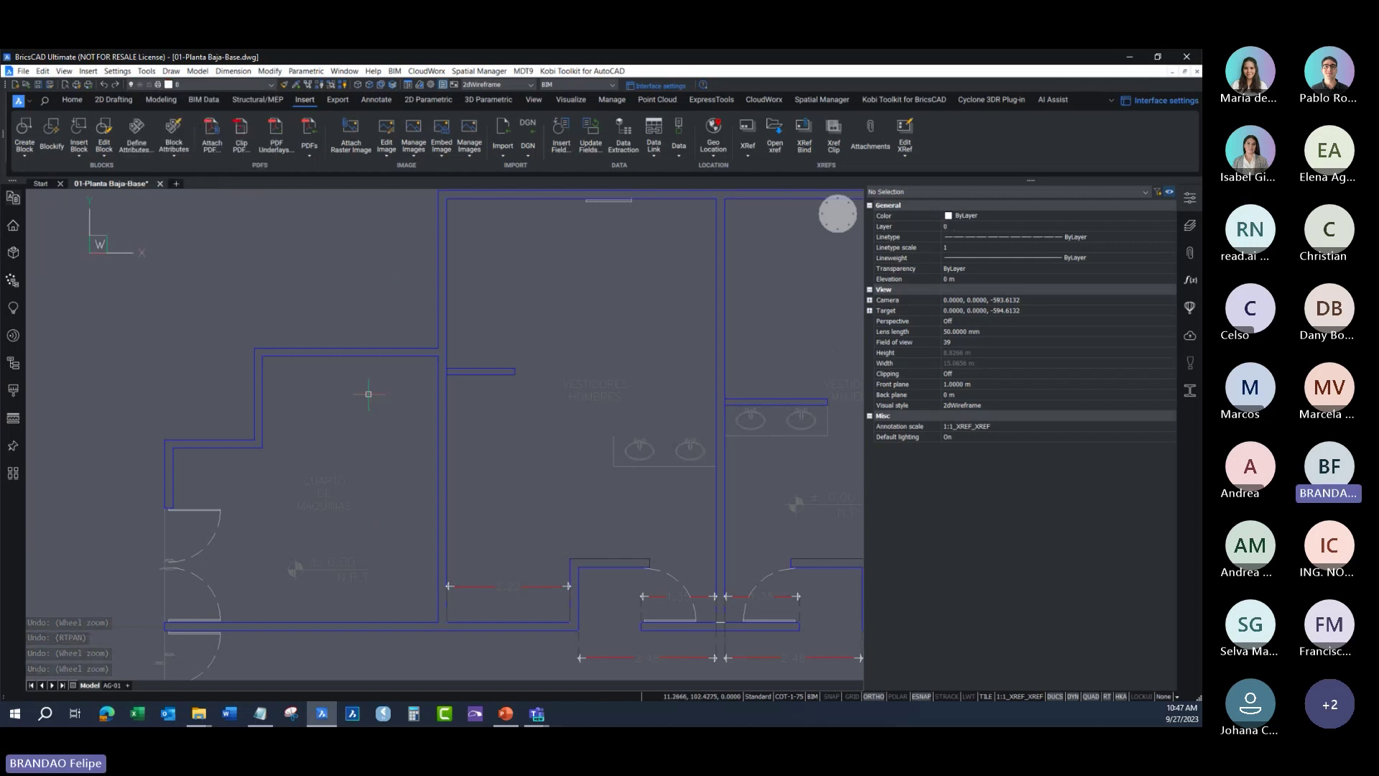
type("BIMQUquick")
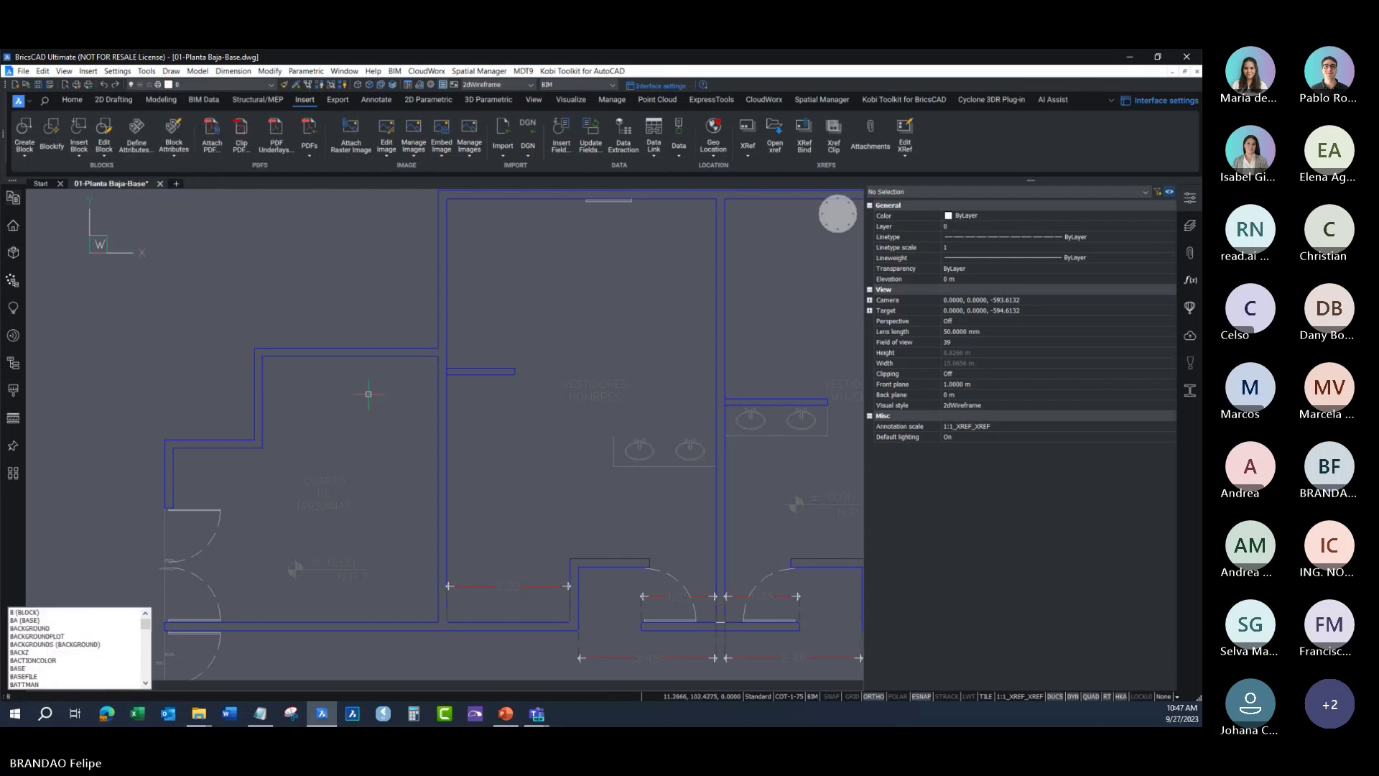
key("Return")
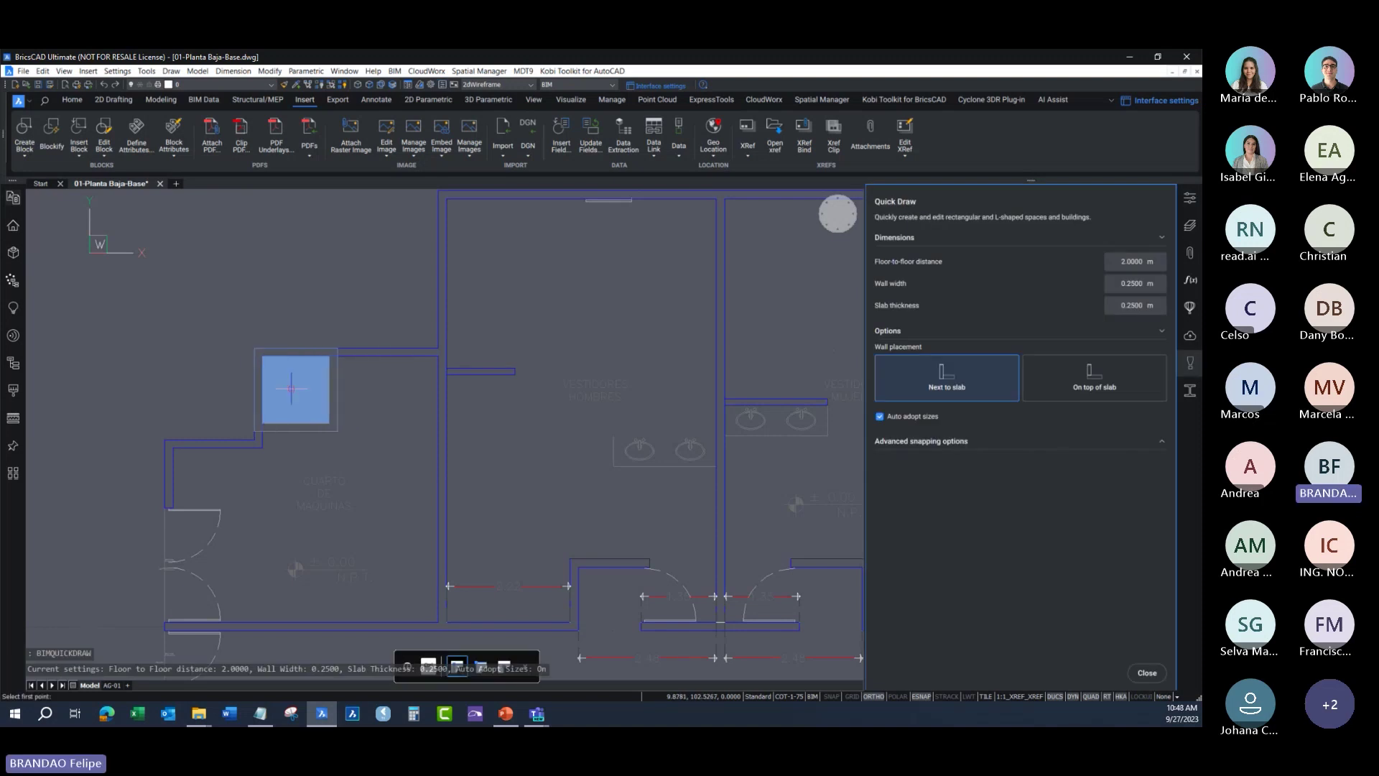
left_click(262, 357)
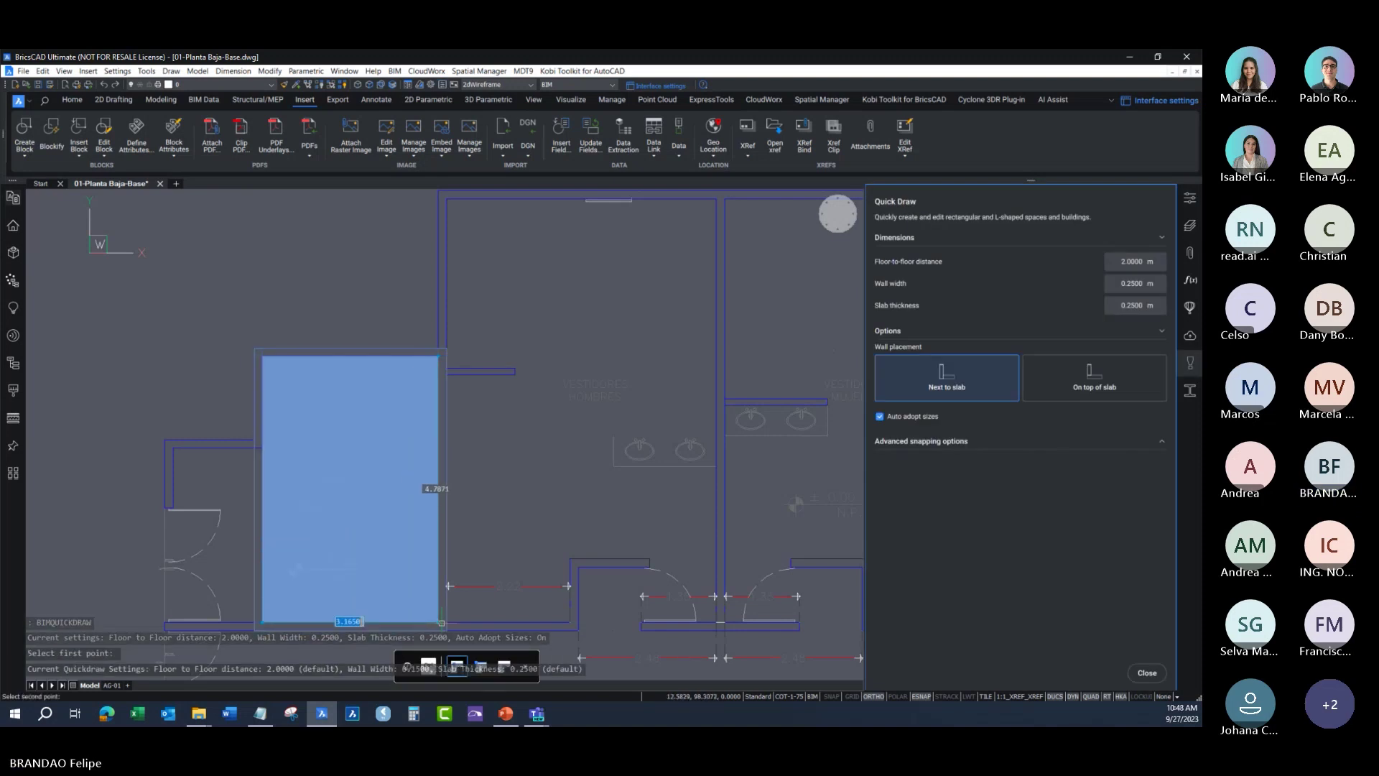
left_click(441, 622)
middle_click_drag(295, 569, 360, 502)
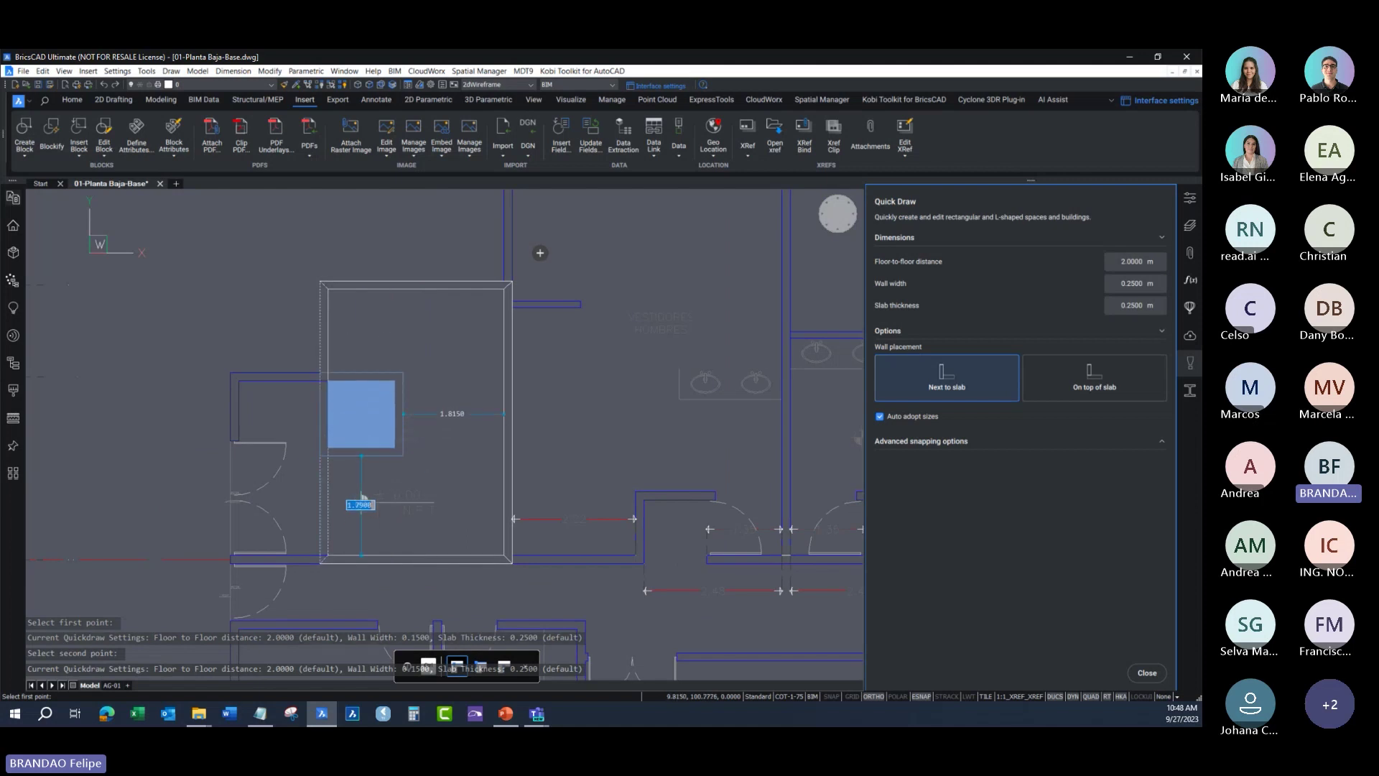
Step: Add an extension to form the L-shaped room and orbit into 3D
left_click(233, 375)
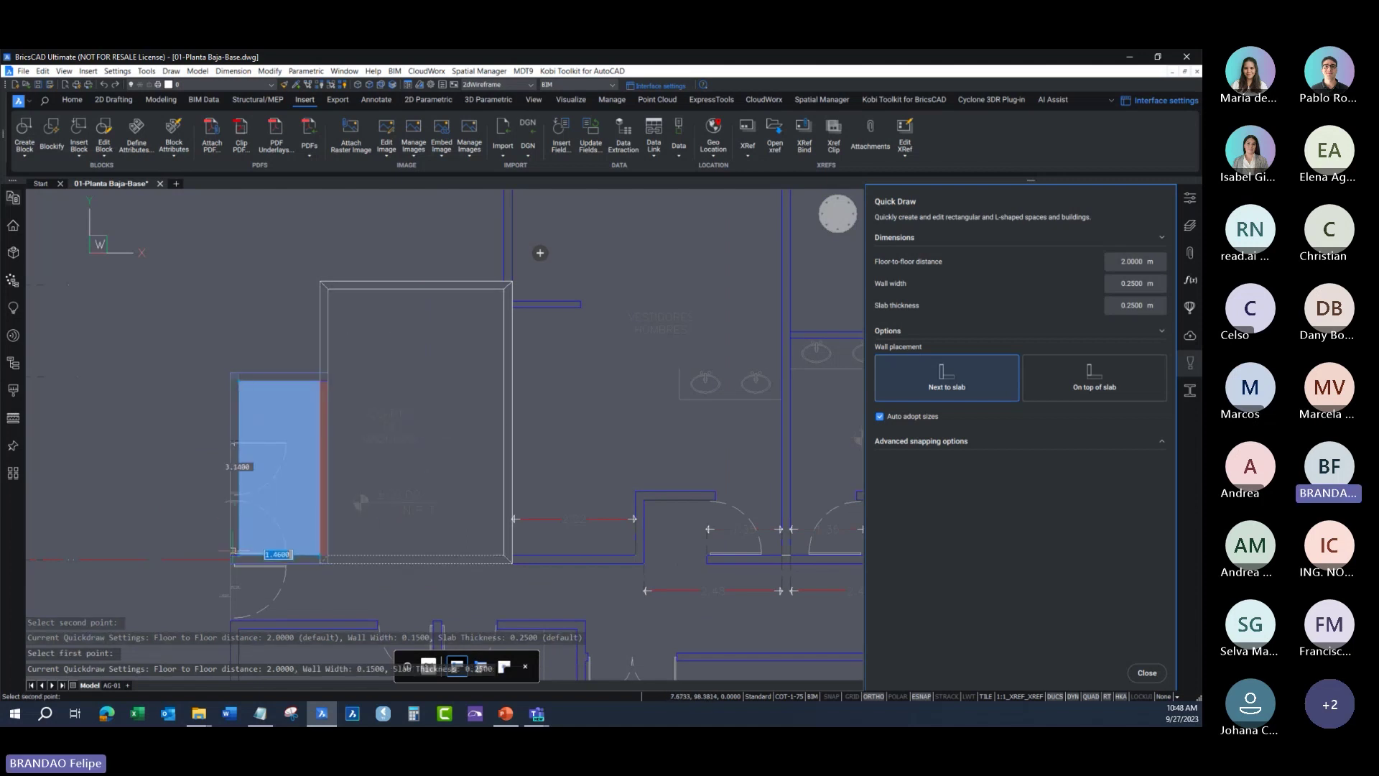
left_click(232, 557)
scroll(355, 508, "down", 2)
scroll(355, 492, "down", 2)
middle_click_drag(354, 493, 440, 380, "shift")
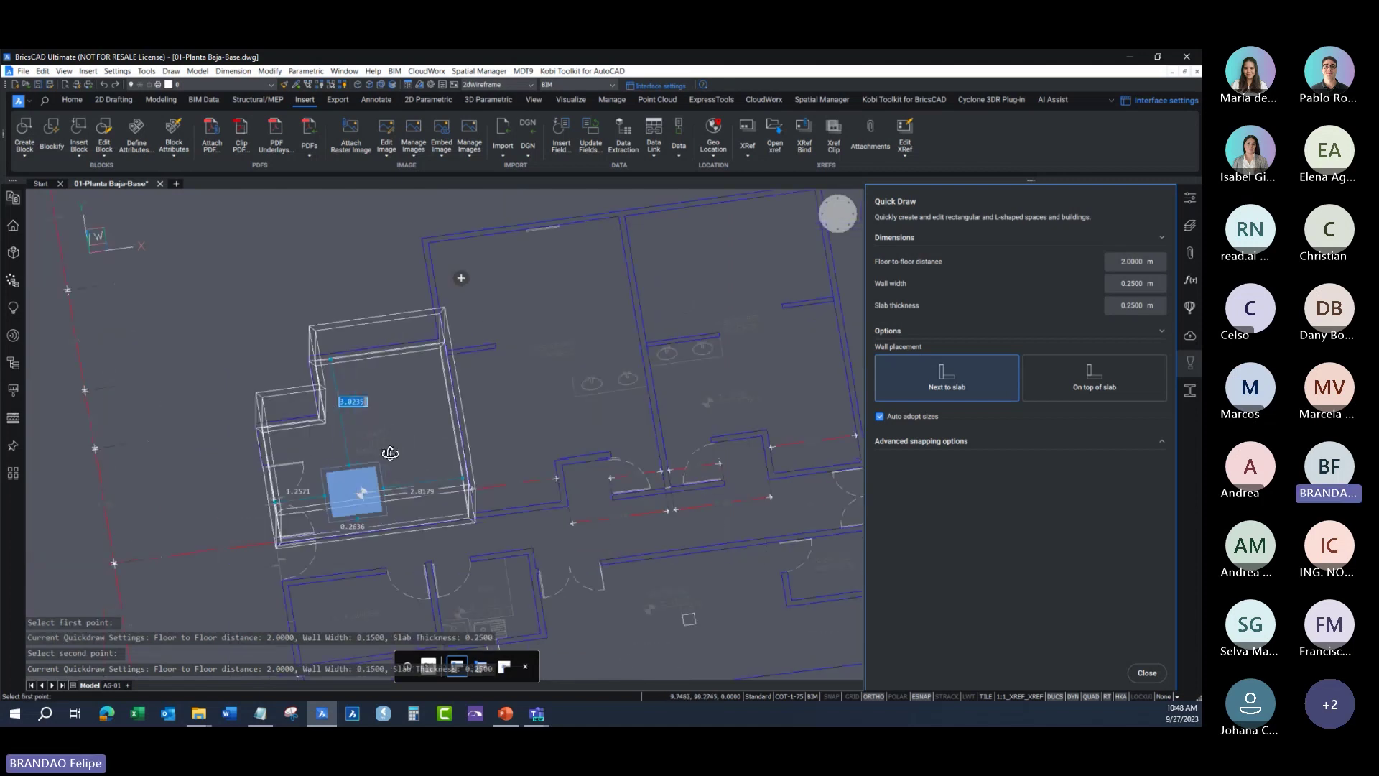
Step: Shade the view in the Modeling visual style and end Quick Draw
left_click(1191, 199)
left_click(969, 405)
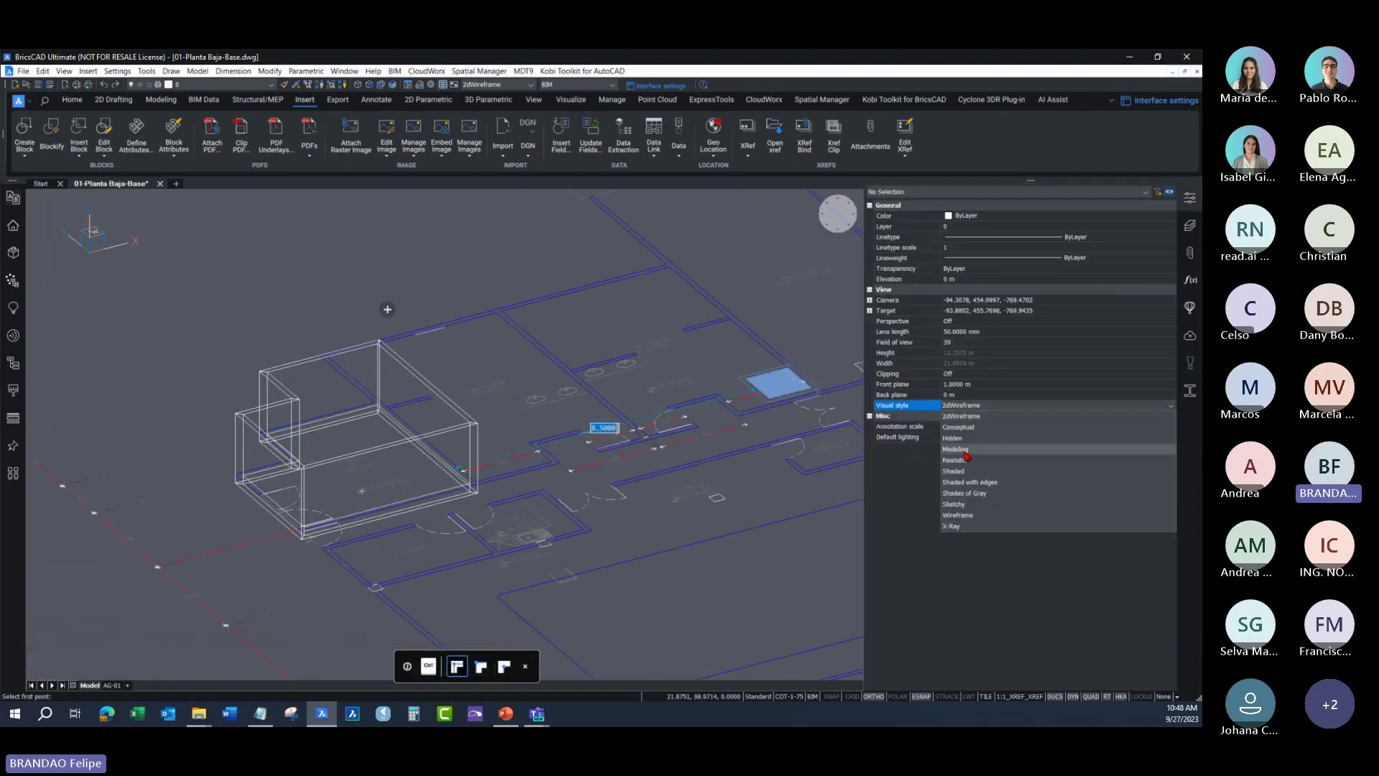
left_click(966, 450)
middle_click_drag(464, 470, 397, 425)
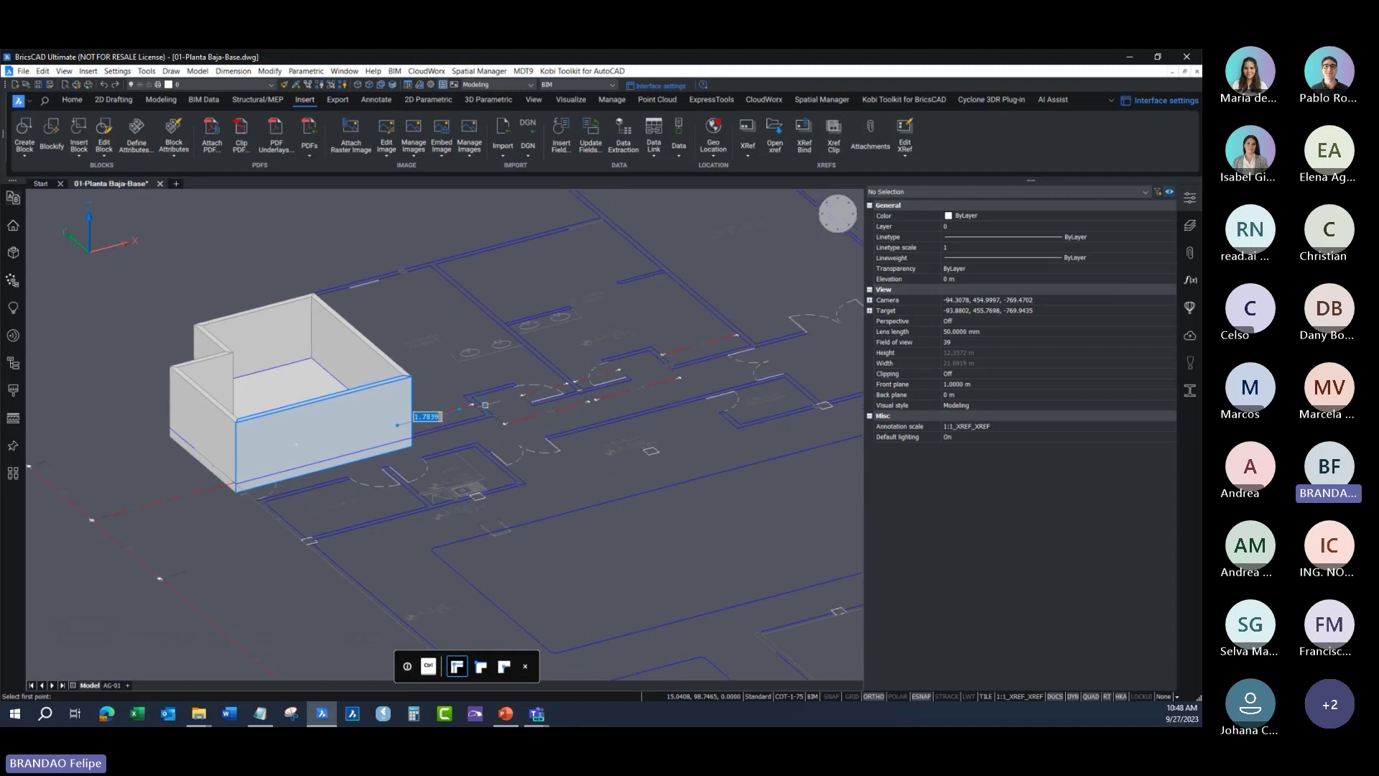
key("Escape")
middle_click_drag(505, 428, 505, 354, "shift")
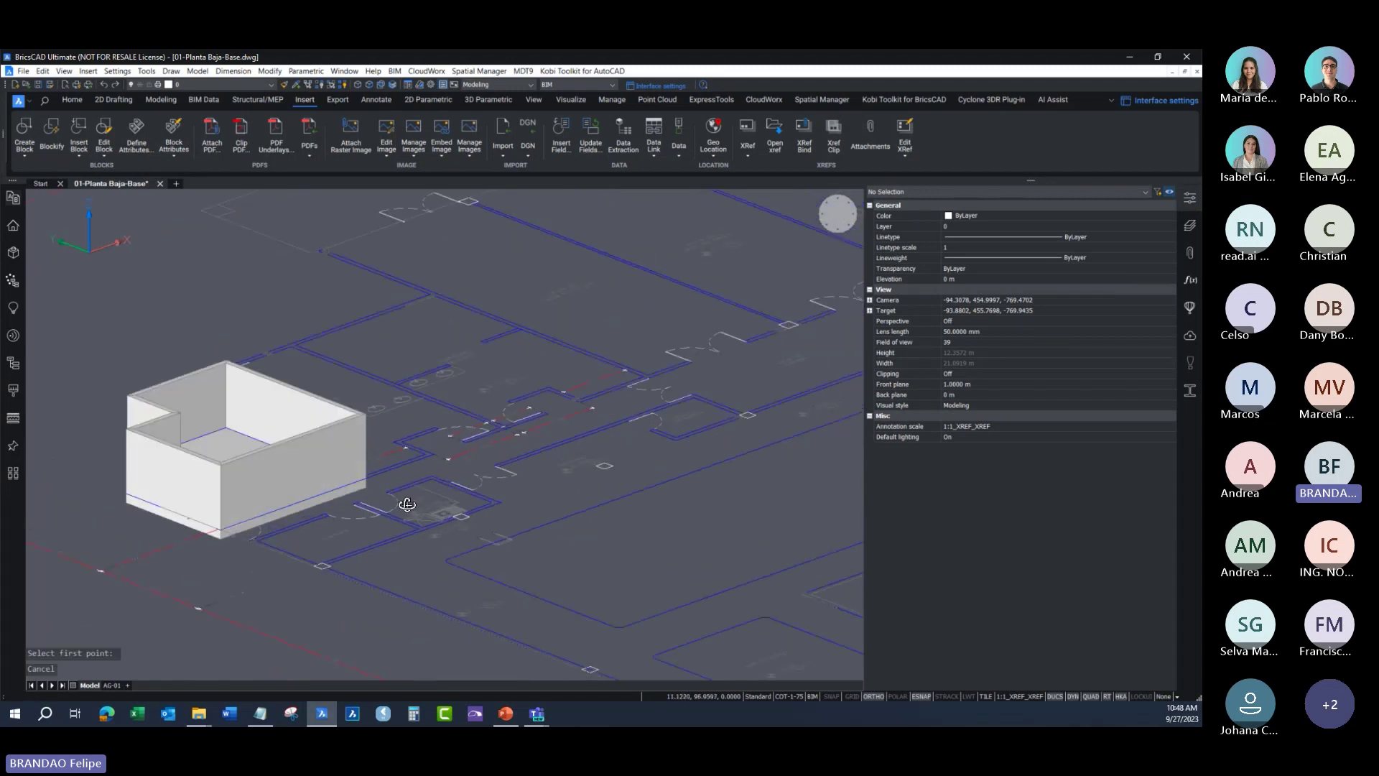
Step: Select the room's front wall and list its BIM and Wall properties
middle_click_drag(606, 314, 554, 370)
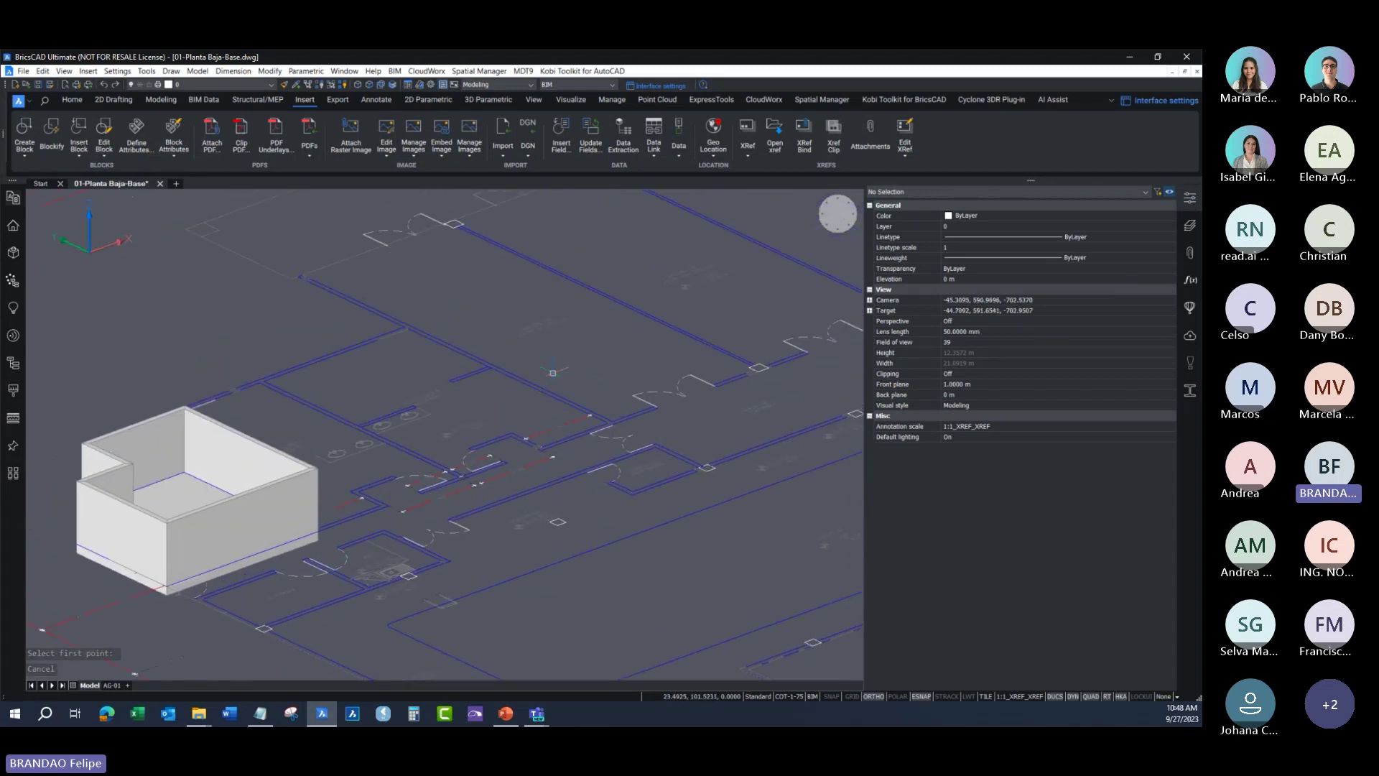
key("ctrl+1")
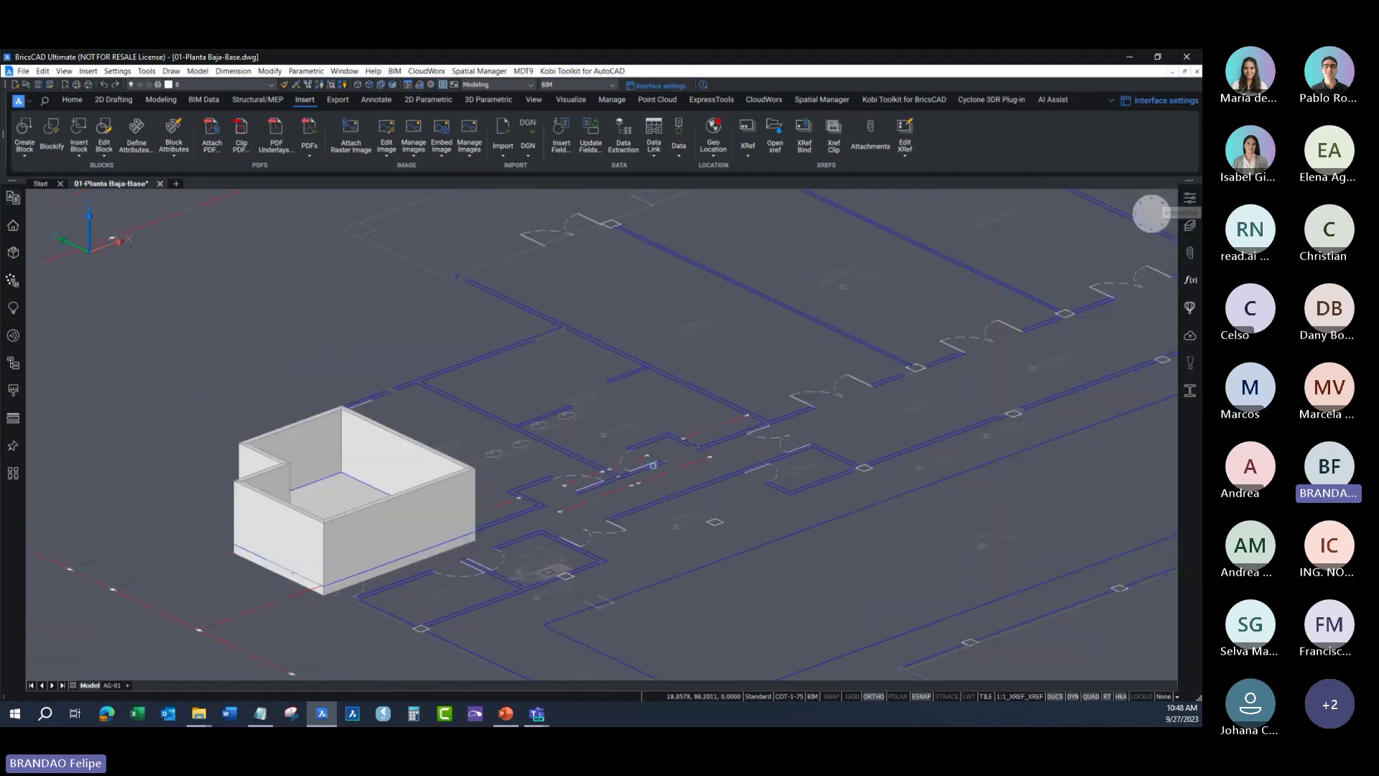
middle_click_drag(653, 465, 579, 420)
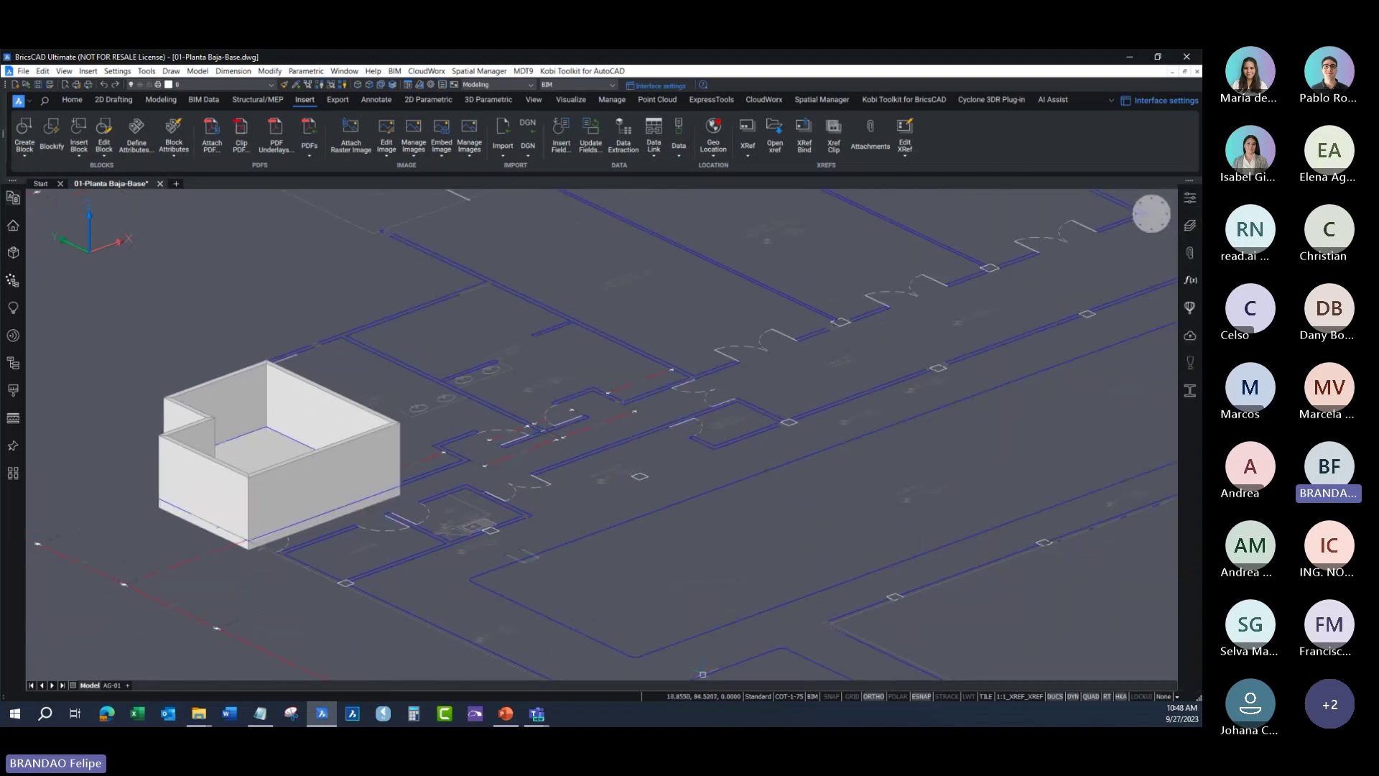
middle_click_drag(730, 333, 588, 467)
middle_click_drag(474, 538, 672, 388)
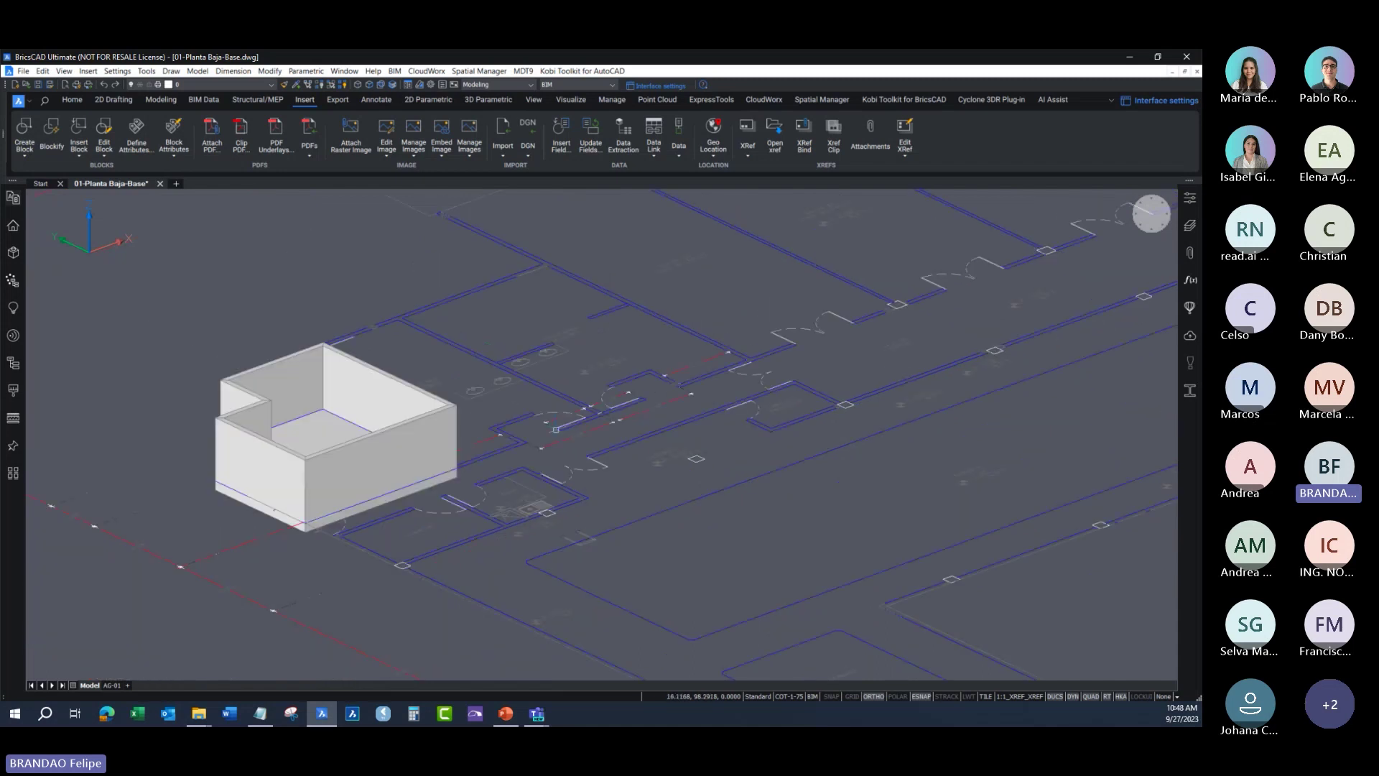
mouse_move(261, 474)
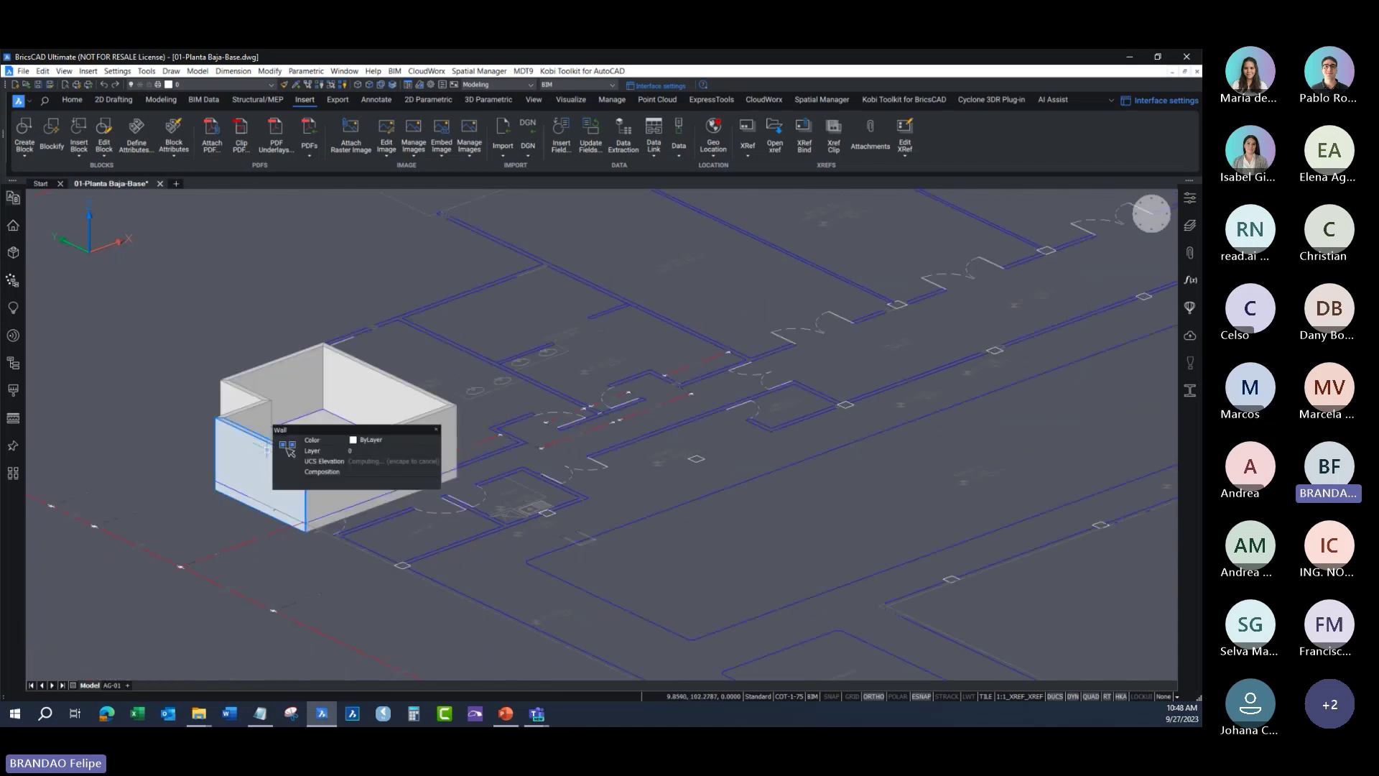
left_click(267, 454)
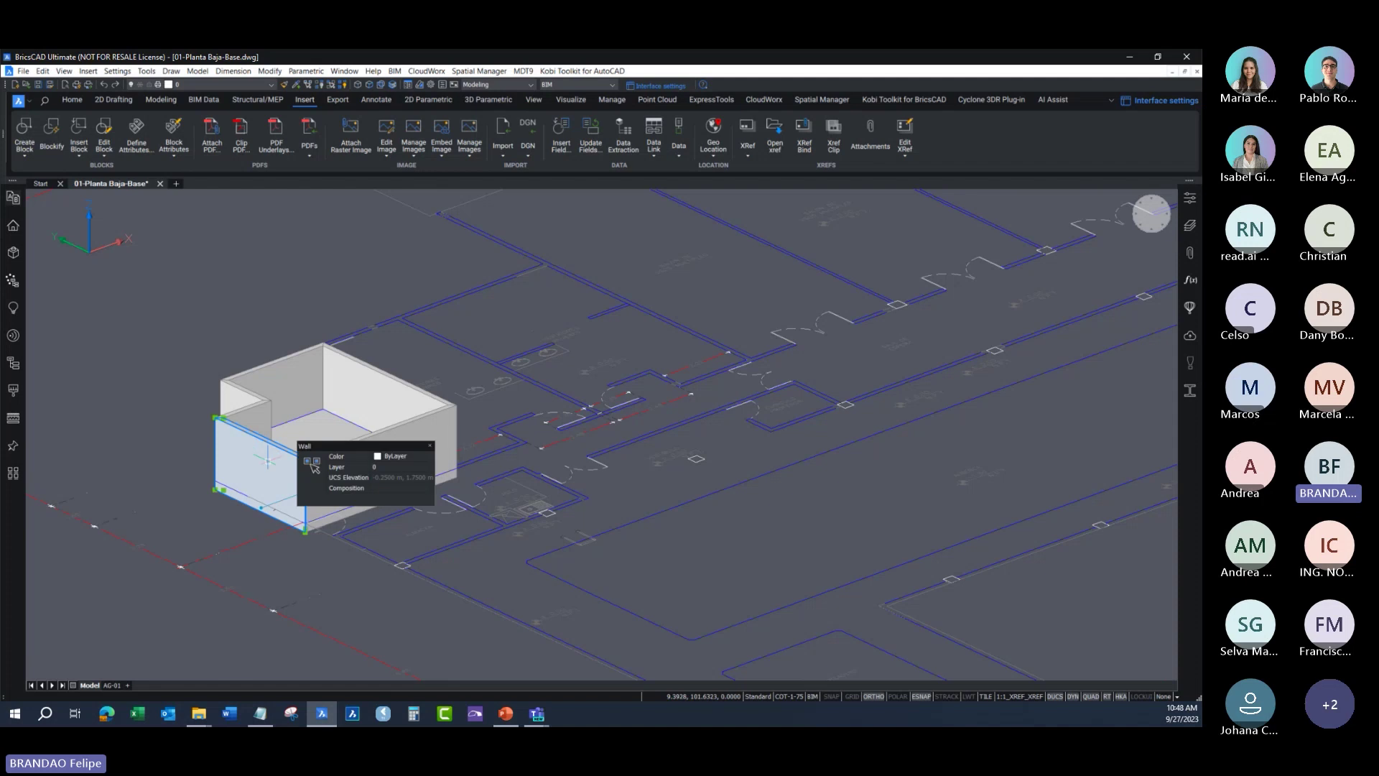
left_click(1190, 199)
scroll(1175, 477, "down", 10)
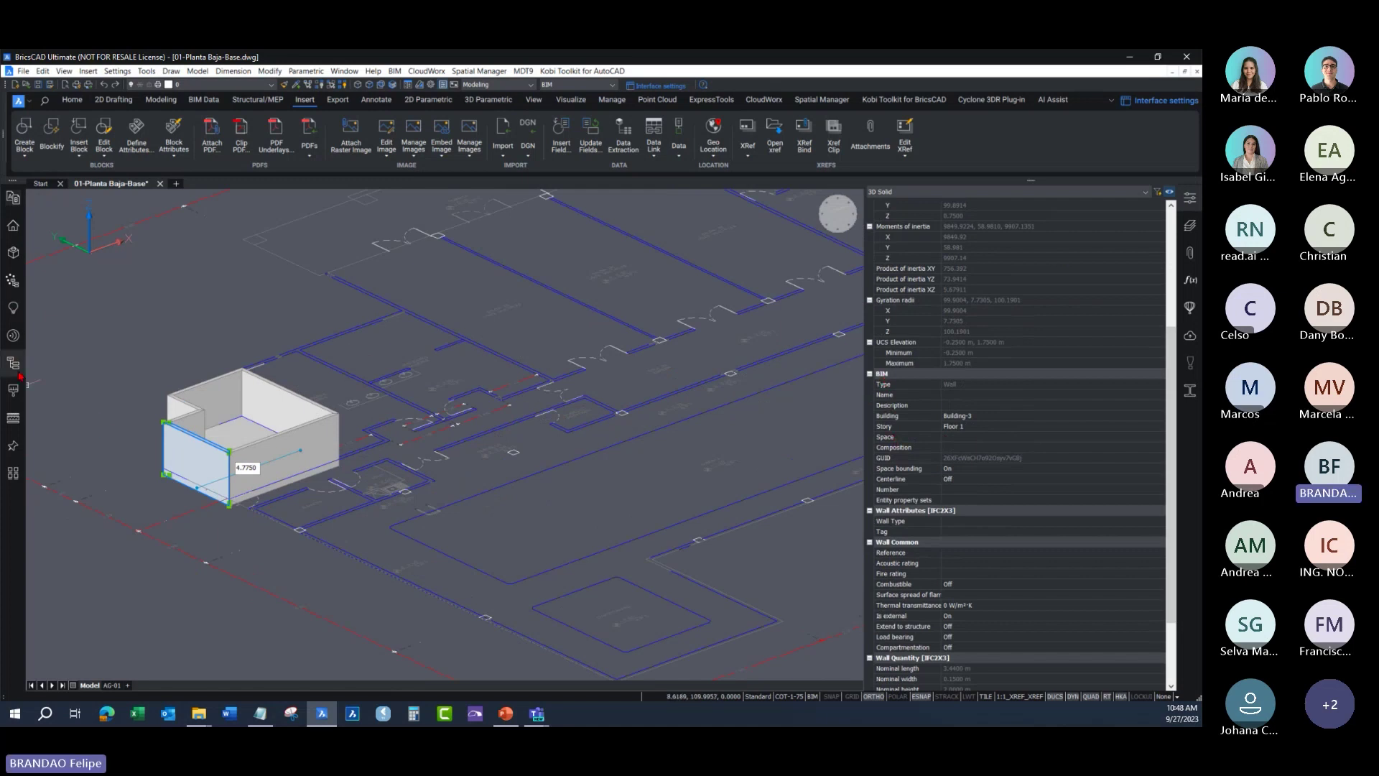
Step: Close the Compositions and Properties panels and switch to the Top view
left_click(13, 418)
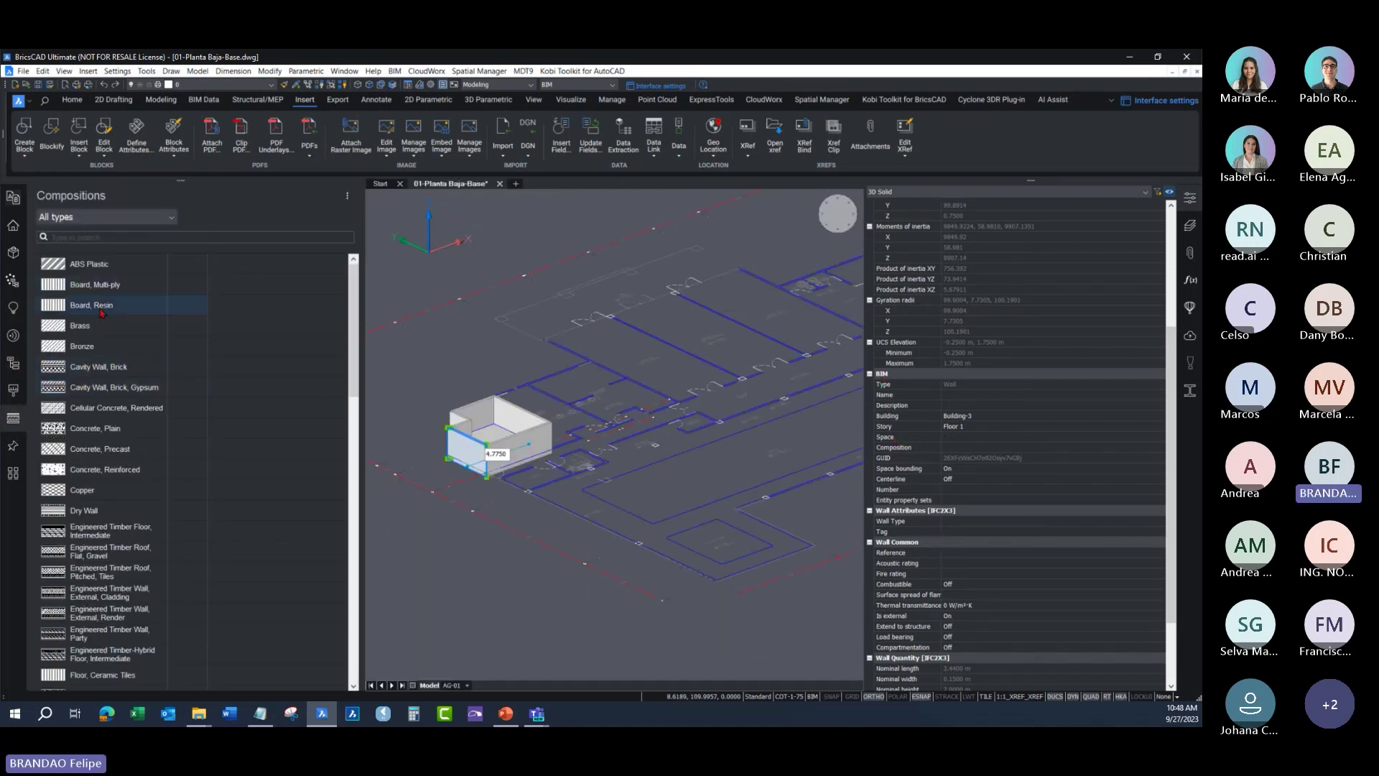
scroll(442, 445, "up", 3)
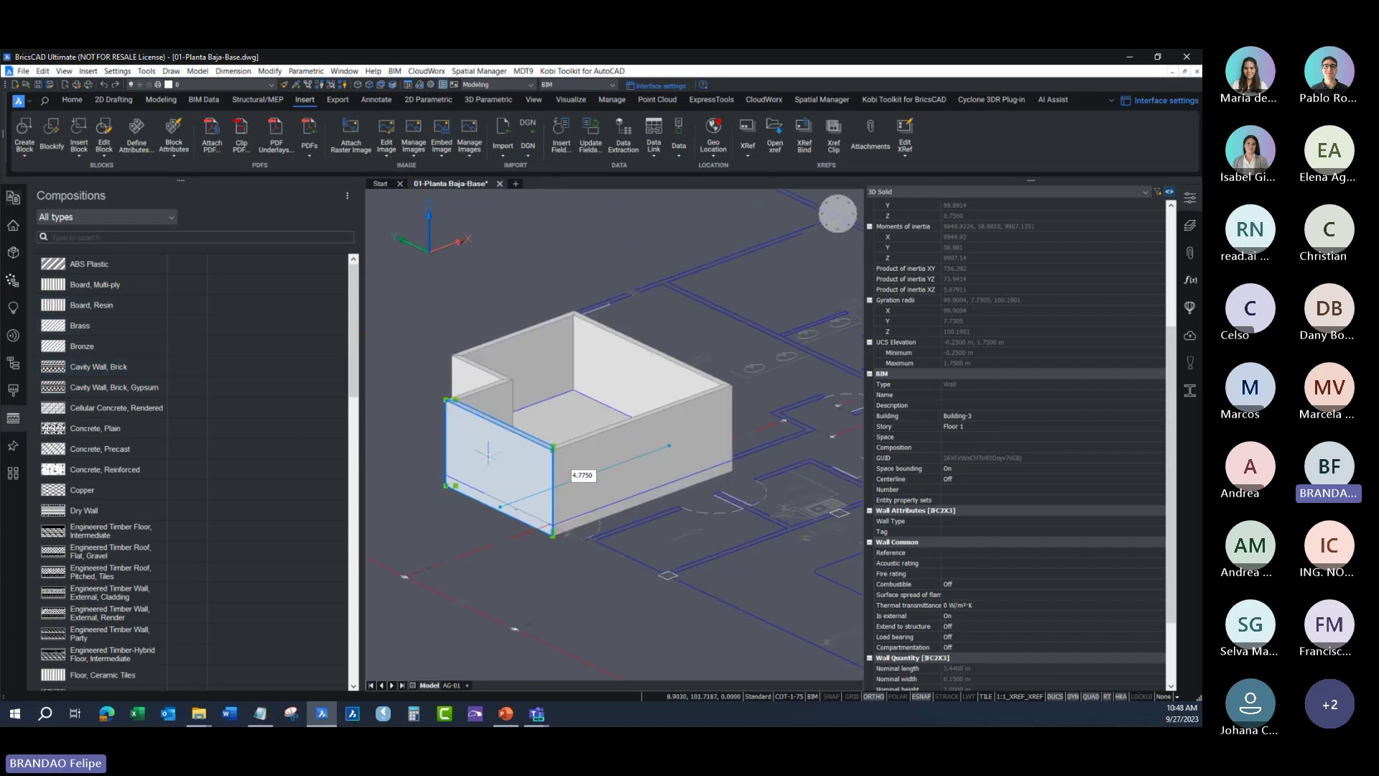
scroll(460, 449, "up", 3)
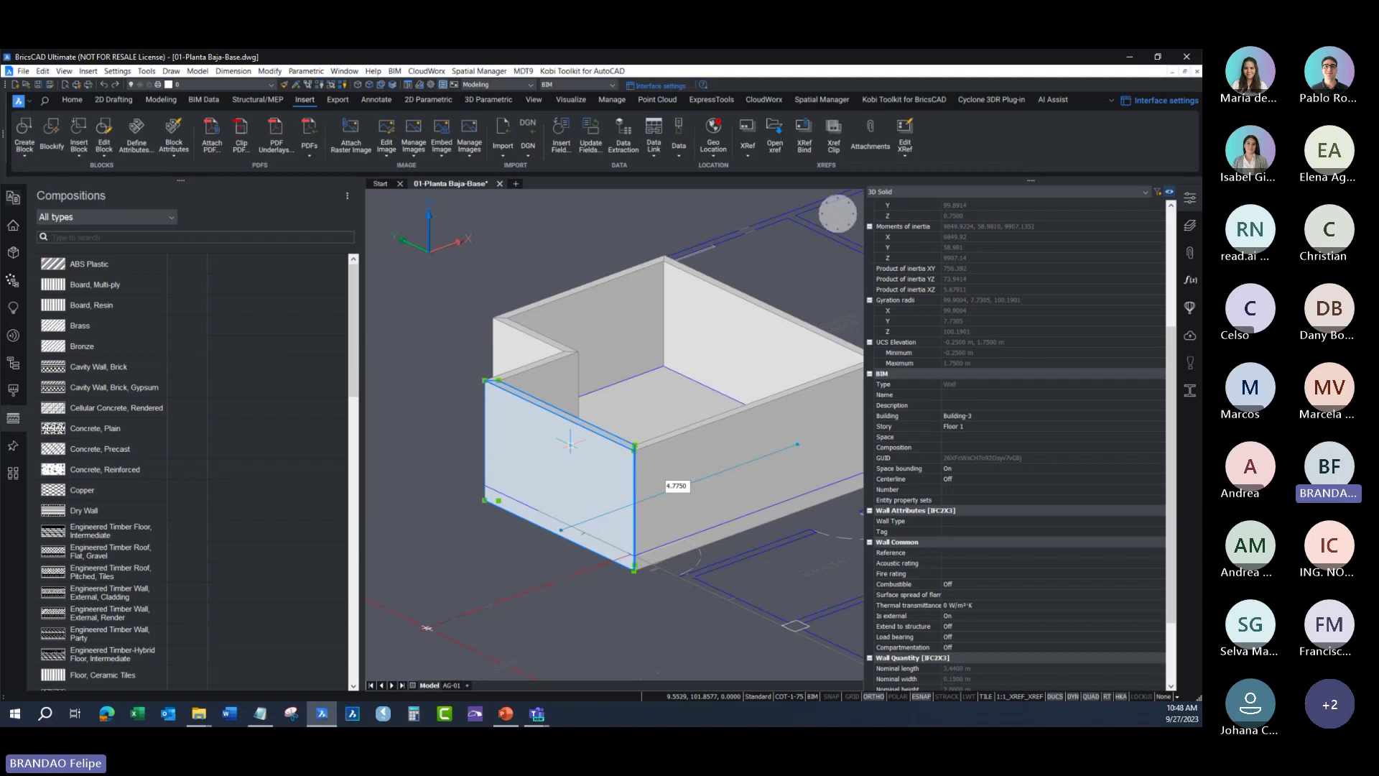
mouse_move(579, 432)
middle_mouse_down("shift")
mouse_move(568, 442)
mouse_move(546, 431)
middle_mouse_up("shift")
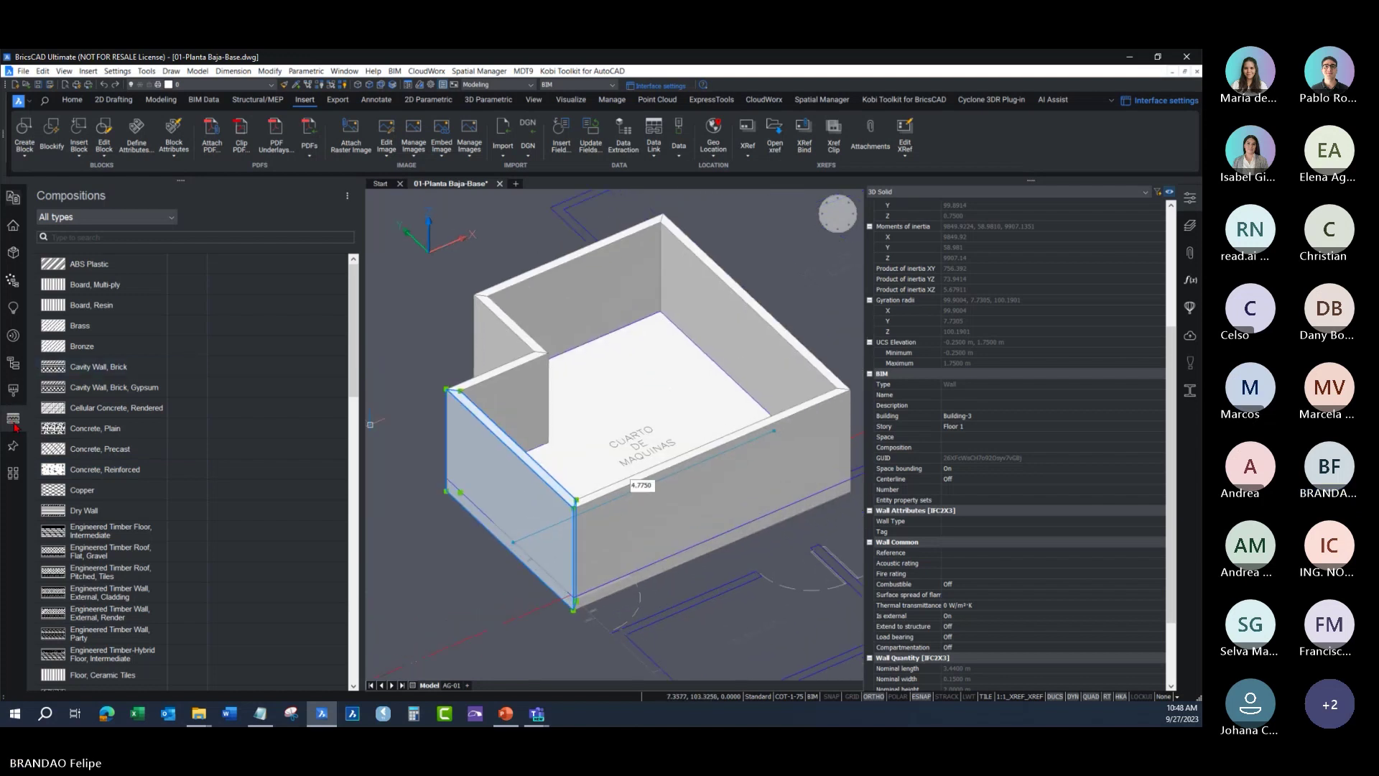
left_click(13, 419)
left_click(1170, 191)
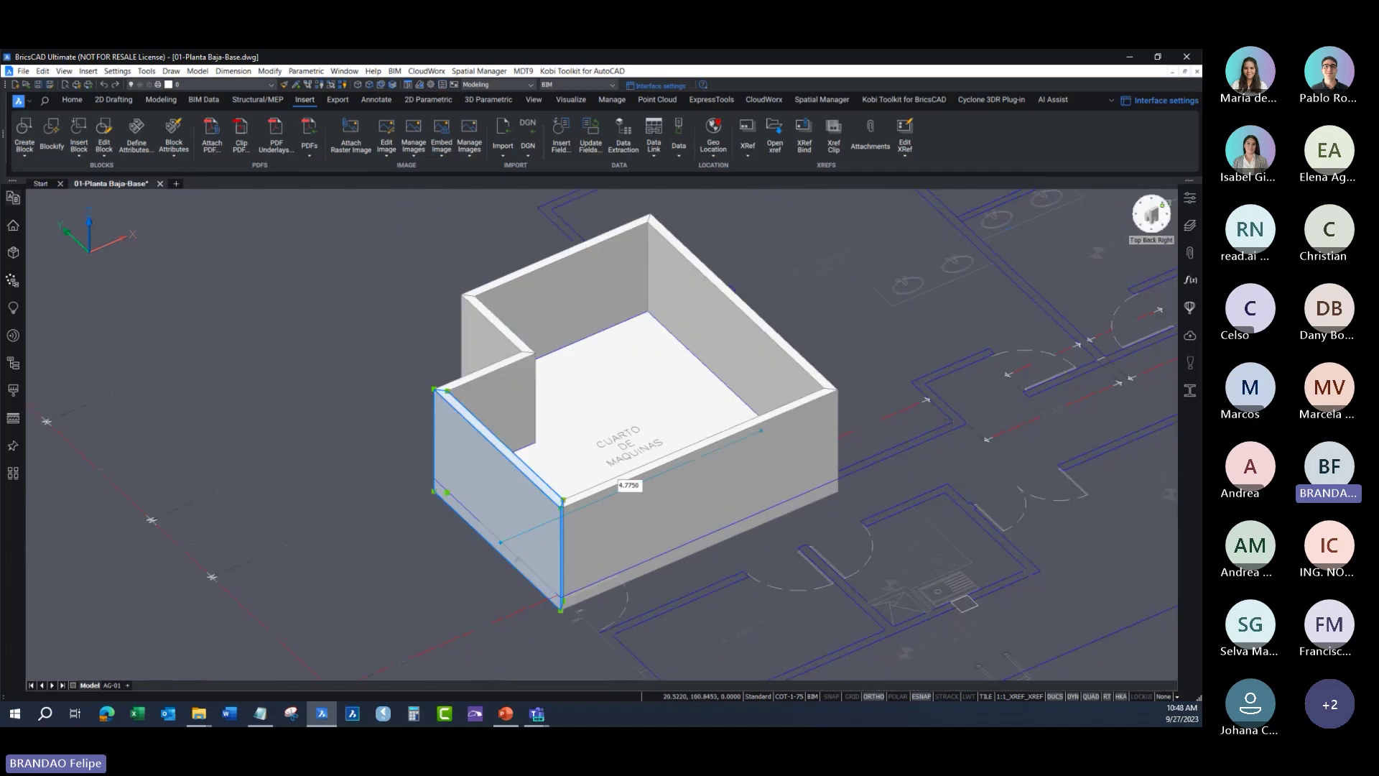
left_click(1153, 214)
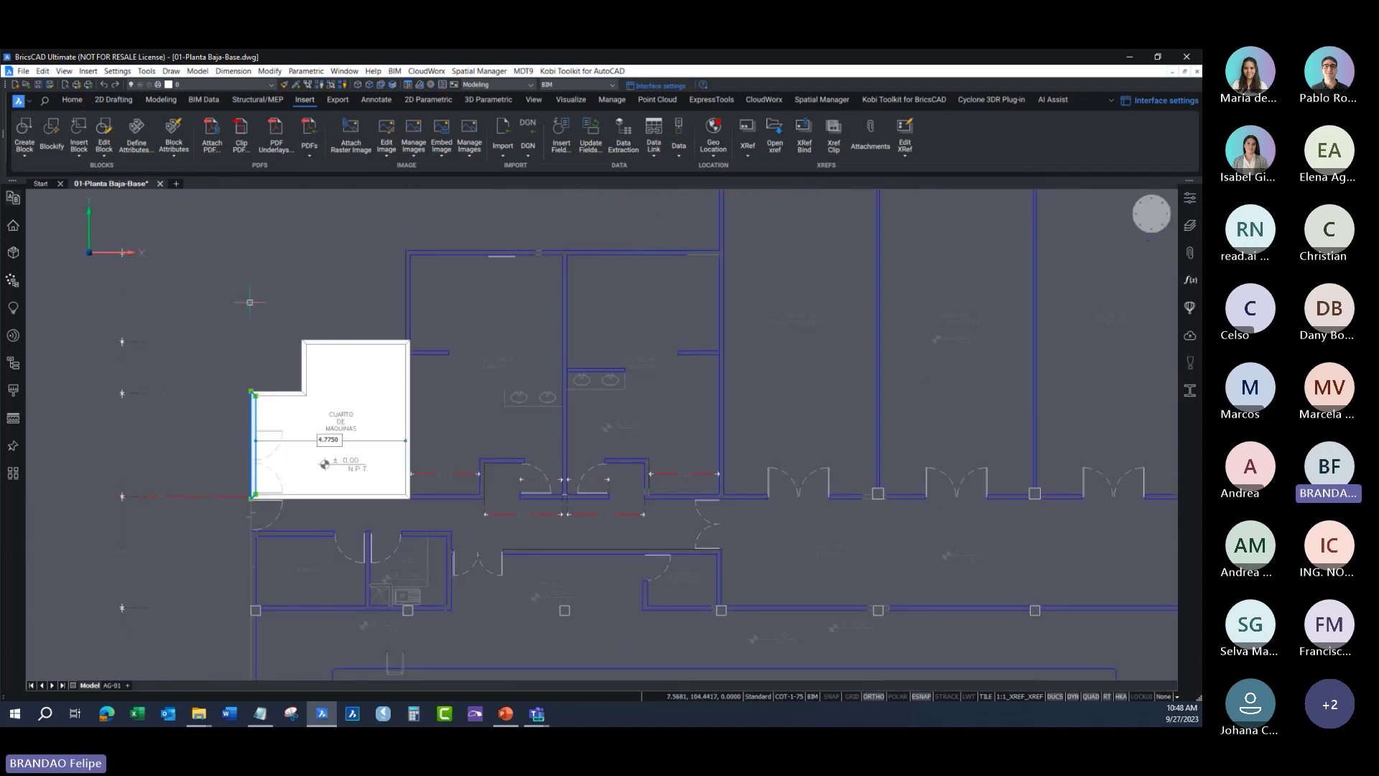
Step: Split model space into 2 vertical viewports and orbit the right one into 3D
key("Escape")
key("Escape")
key("Escape")
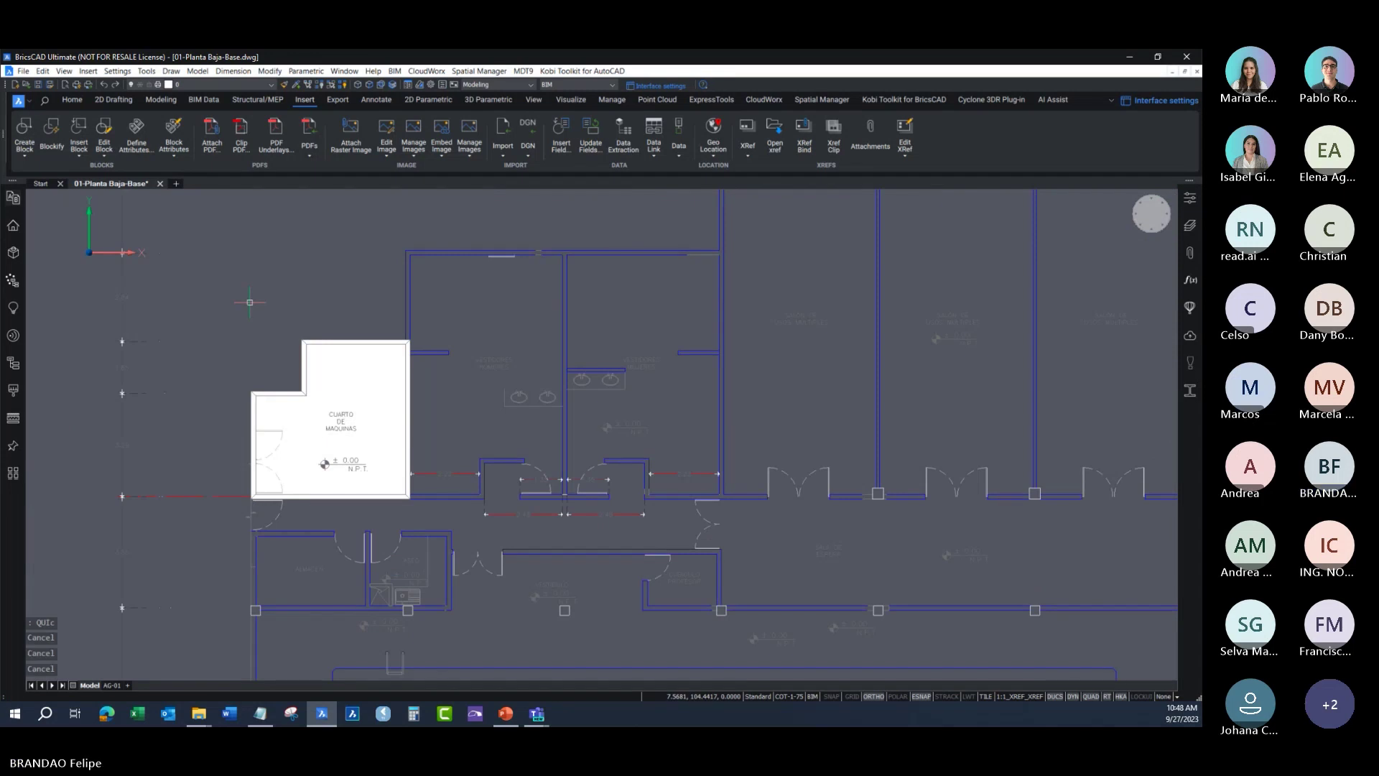
type("ew")
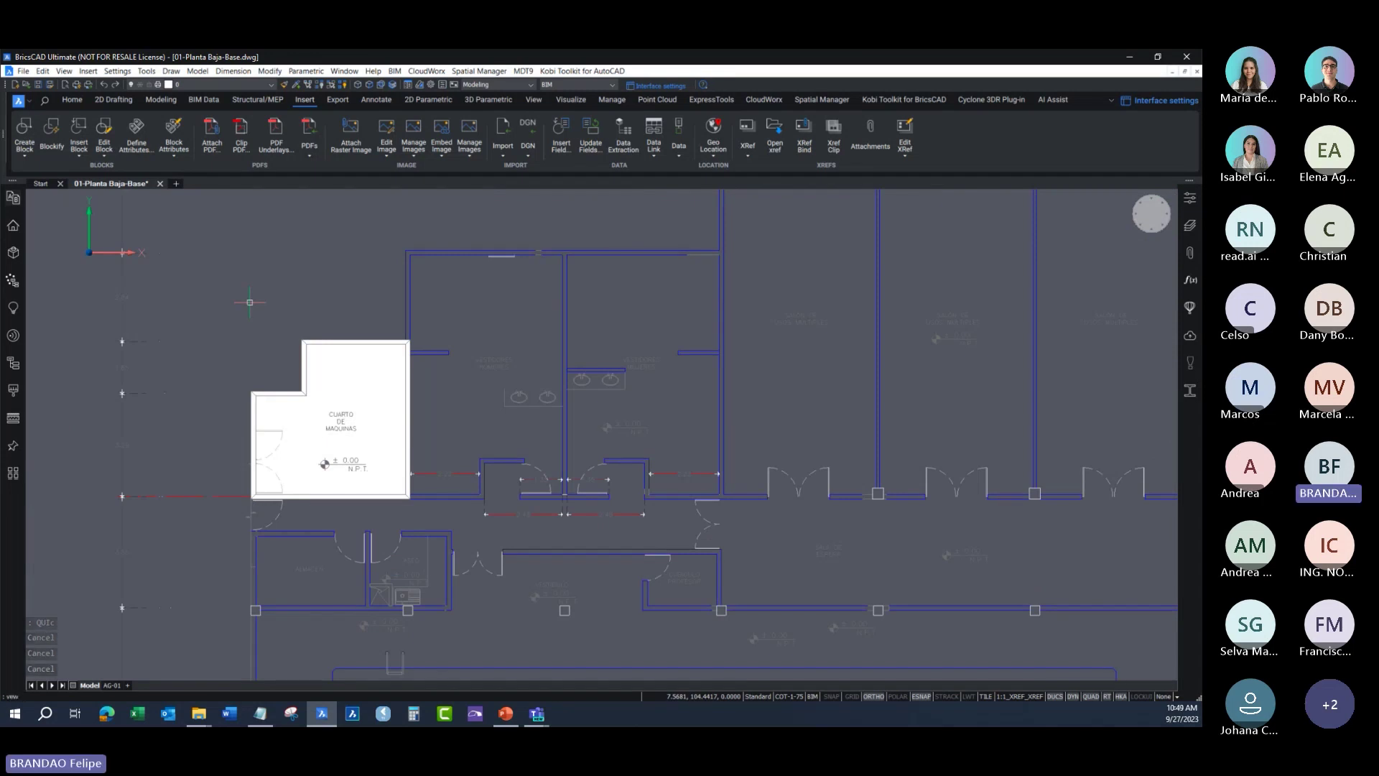
type("poie")
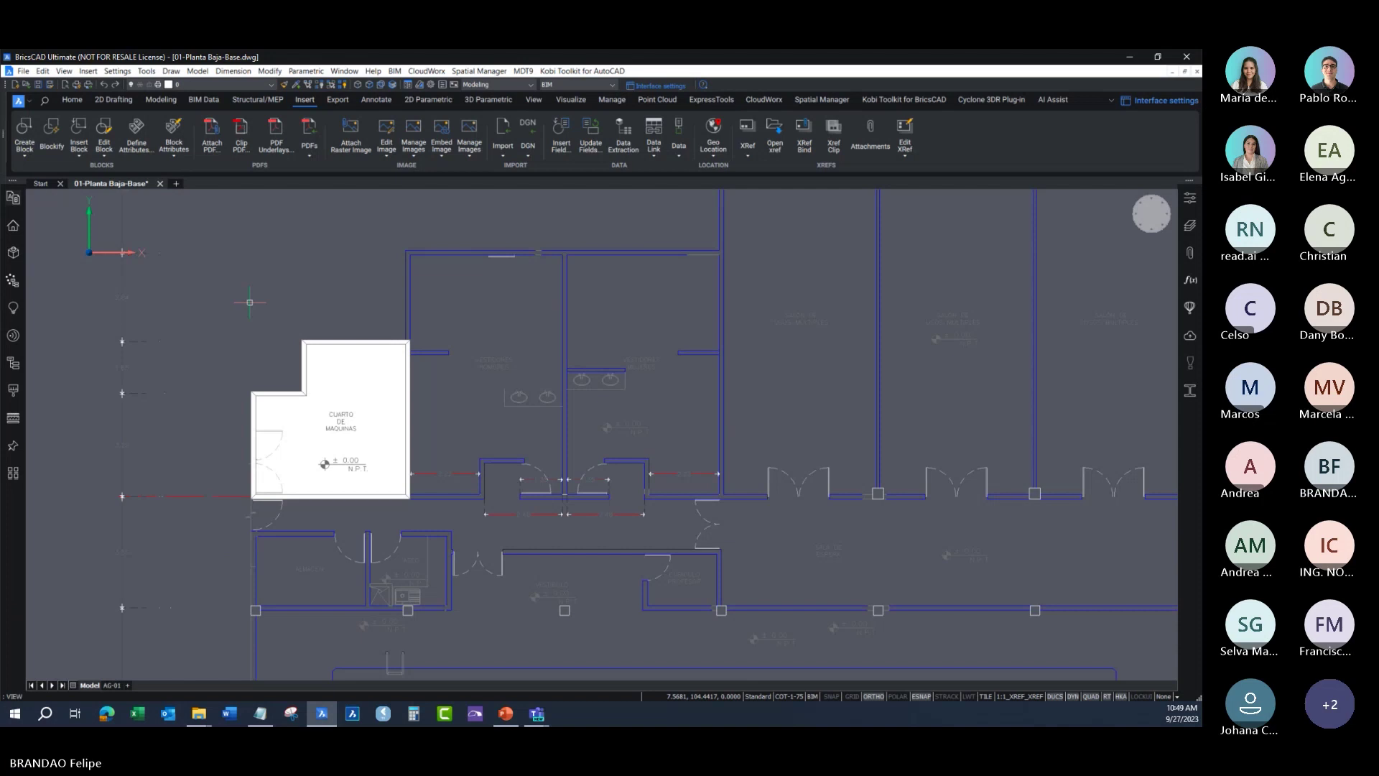
type("point")
key("Return")
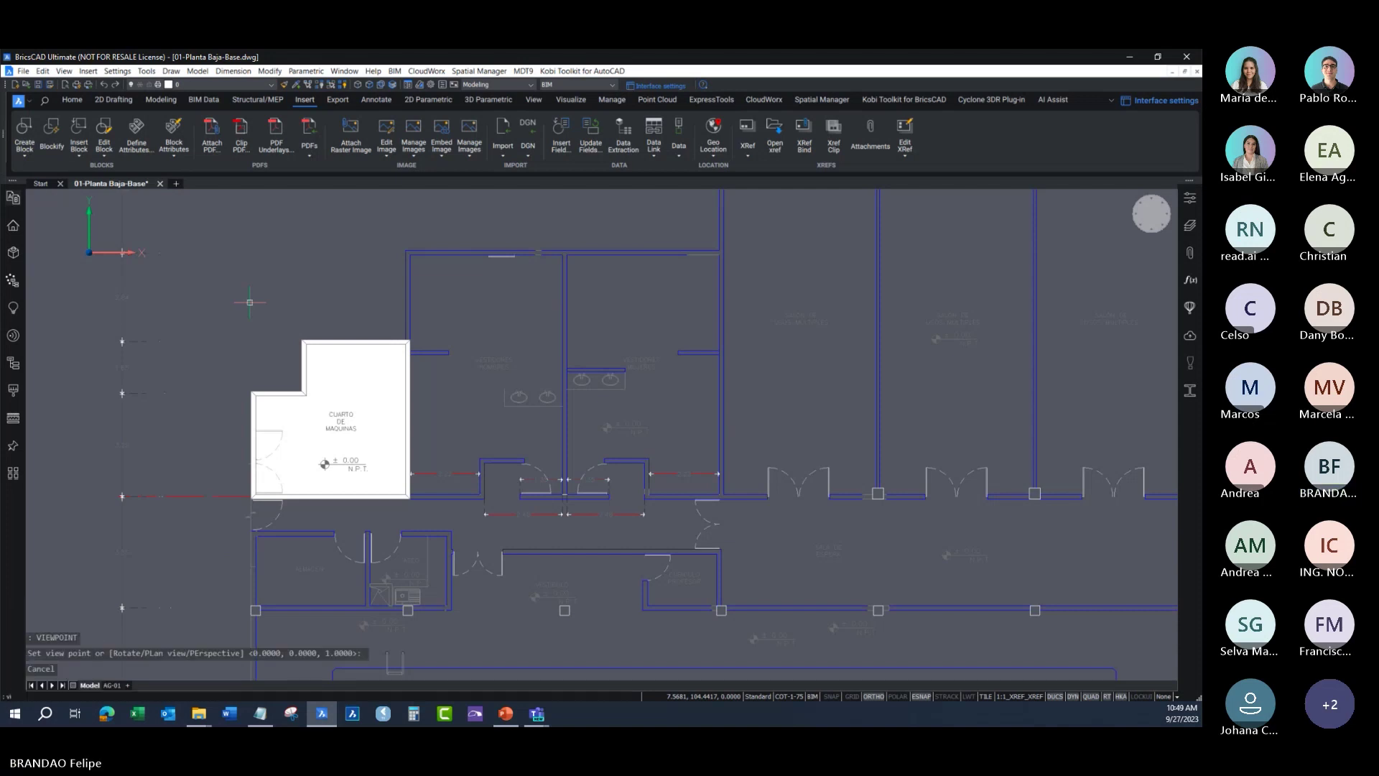
type("ewports")
key("Return")
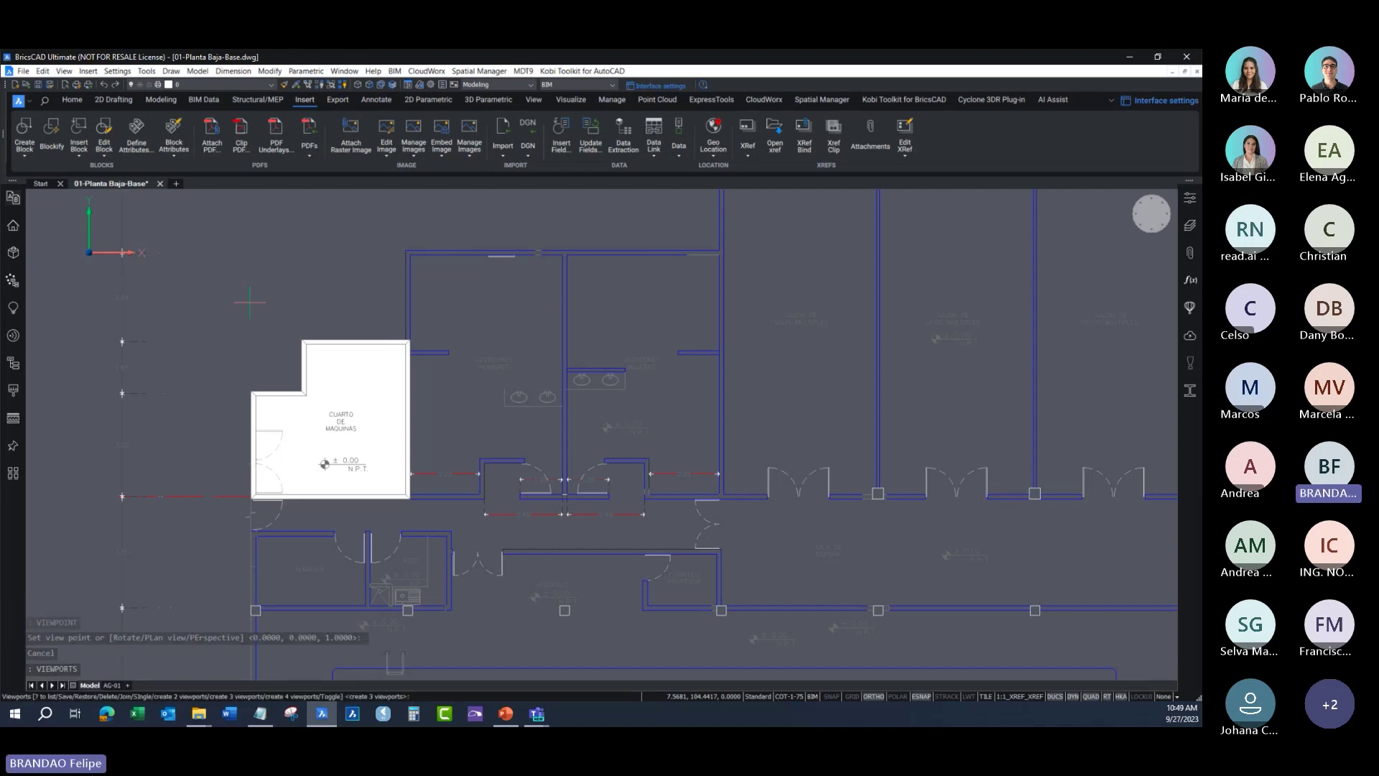
key("Escape")
key("Escape")
key("Escape")
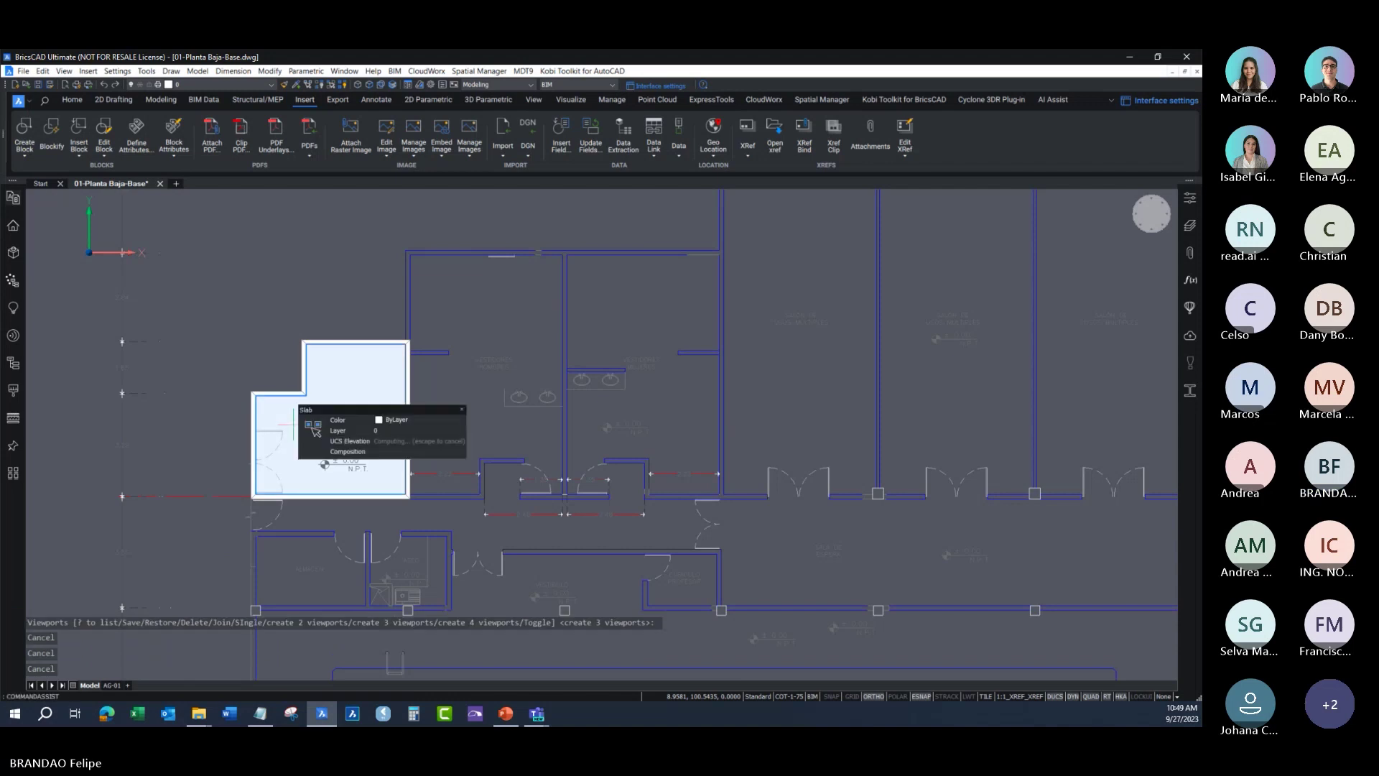
type("vi")
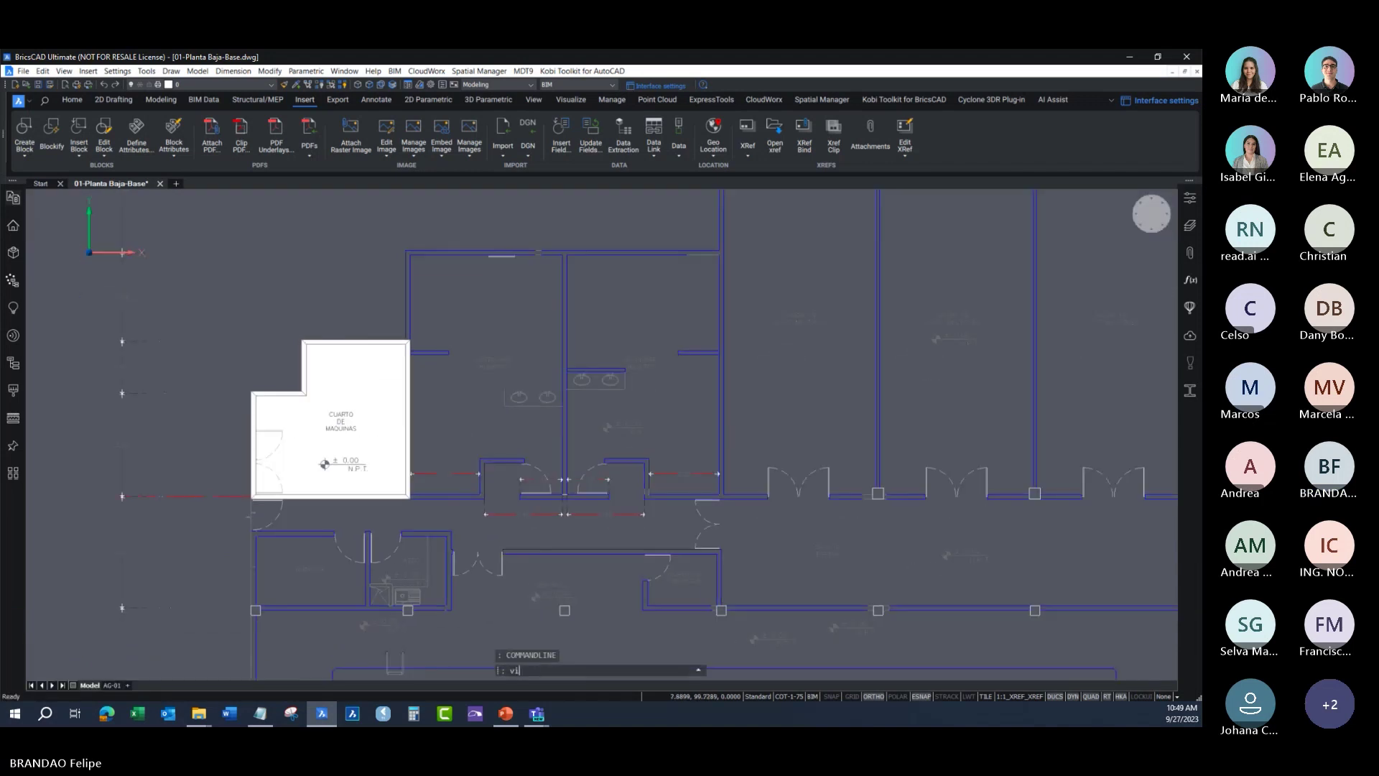
type("por")
key("Return")
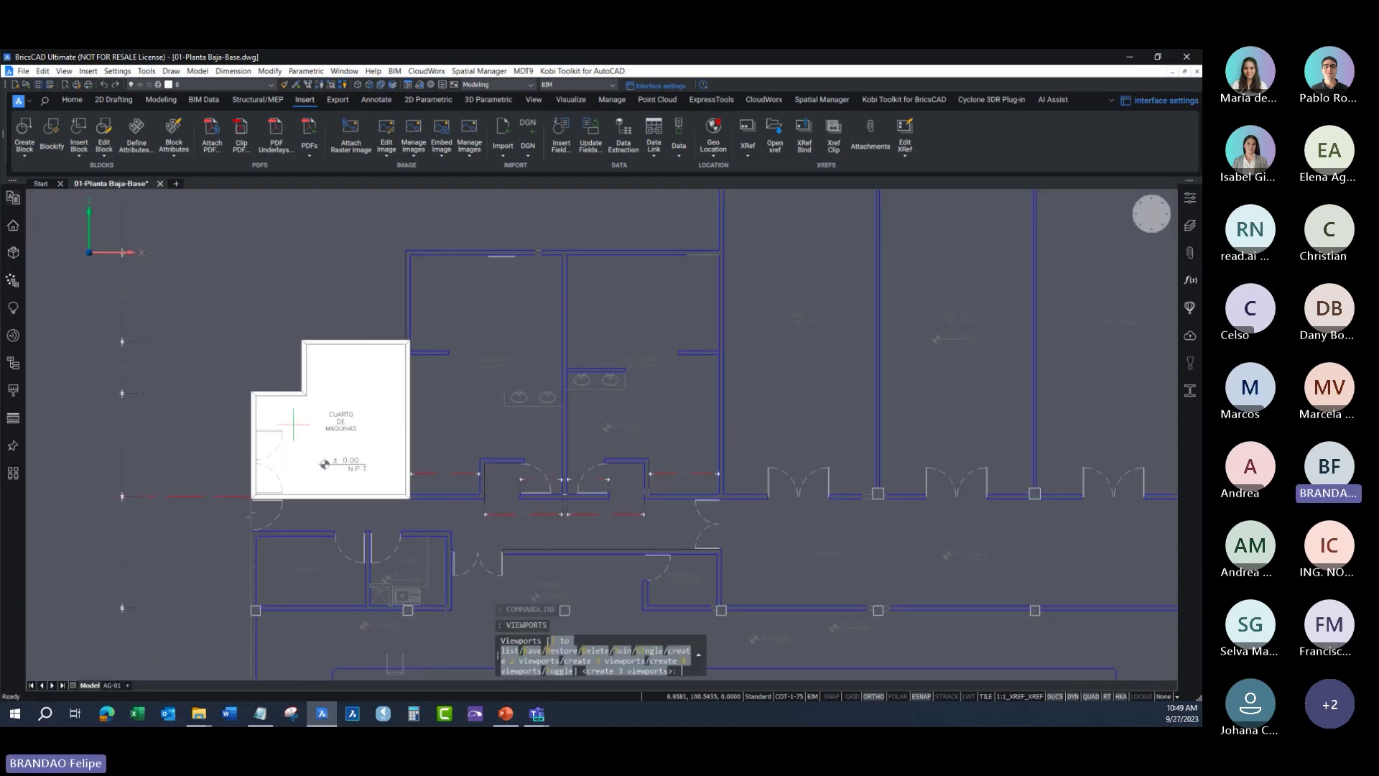
left_click(544, 660)
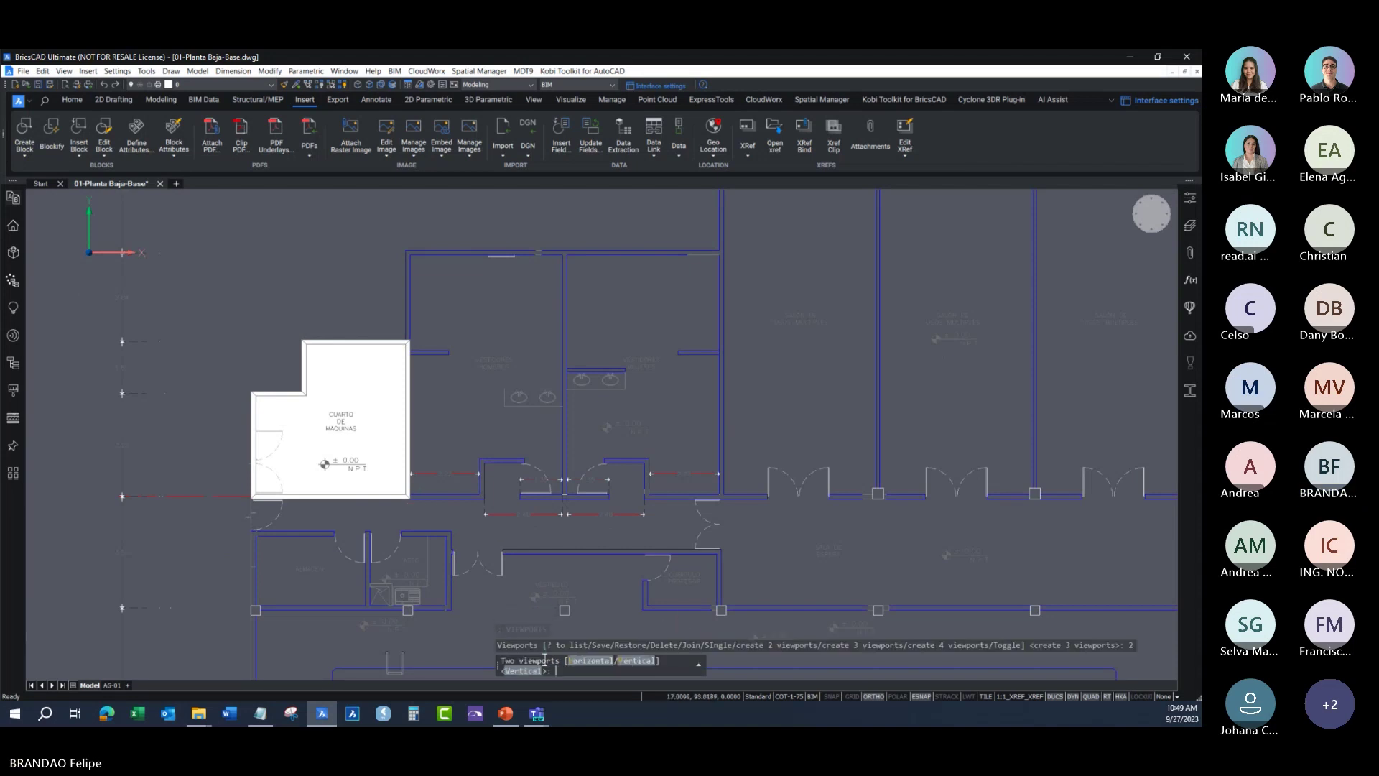
left_click(629, 668)
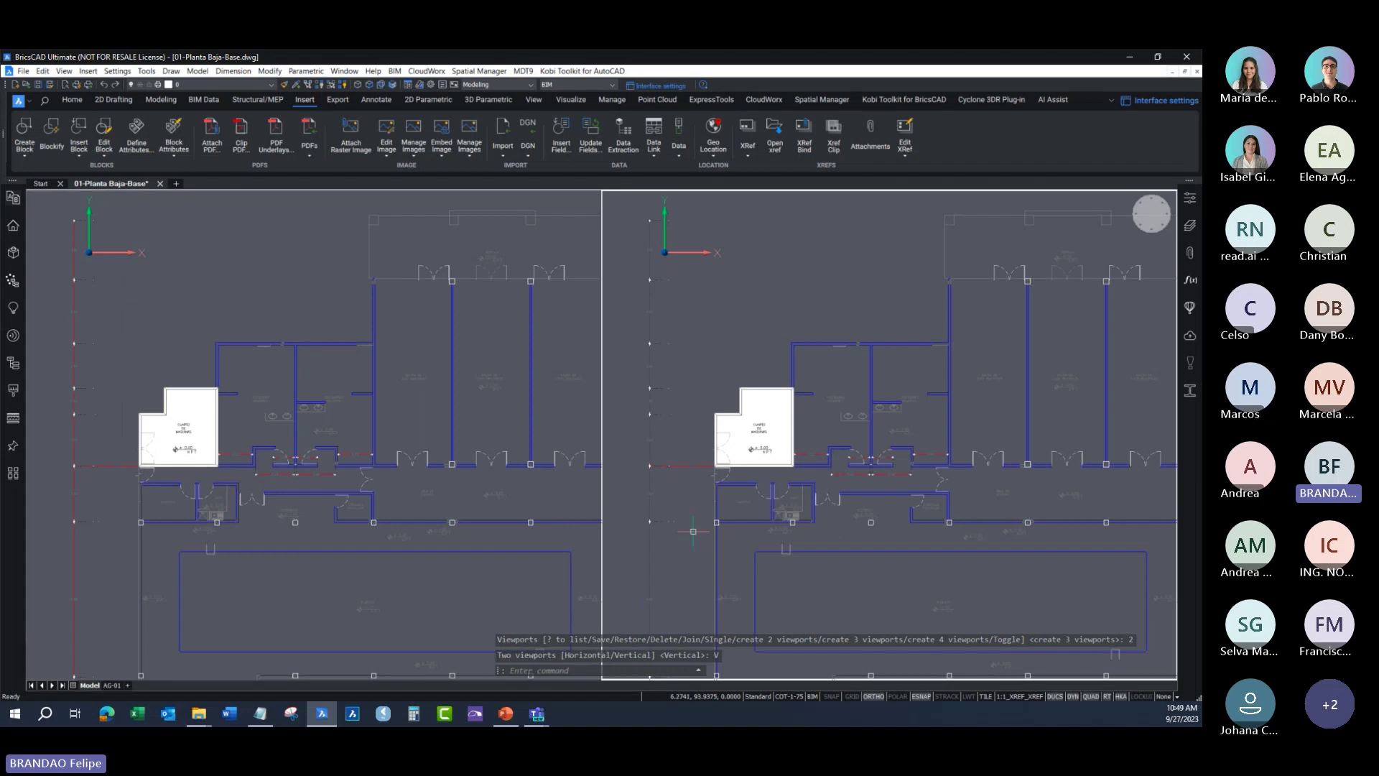
middle_click_drag(700, 523, 747, 467, "shift")
Step: Activate the left viewport and draw a first new room with Quick Draw
scroll(791, 482, "up", 5)
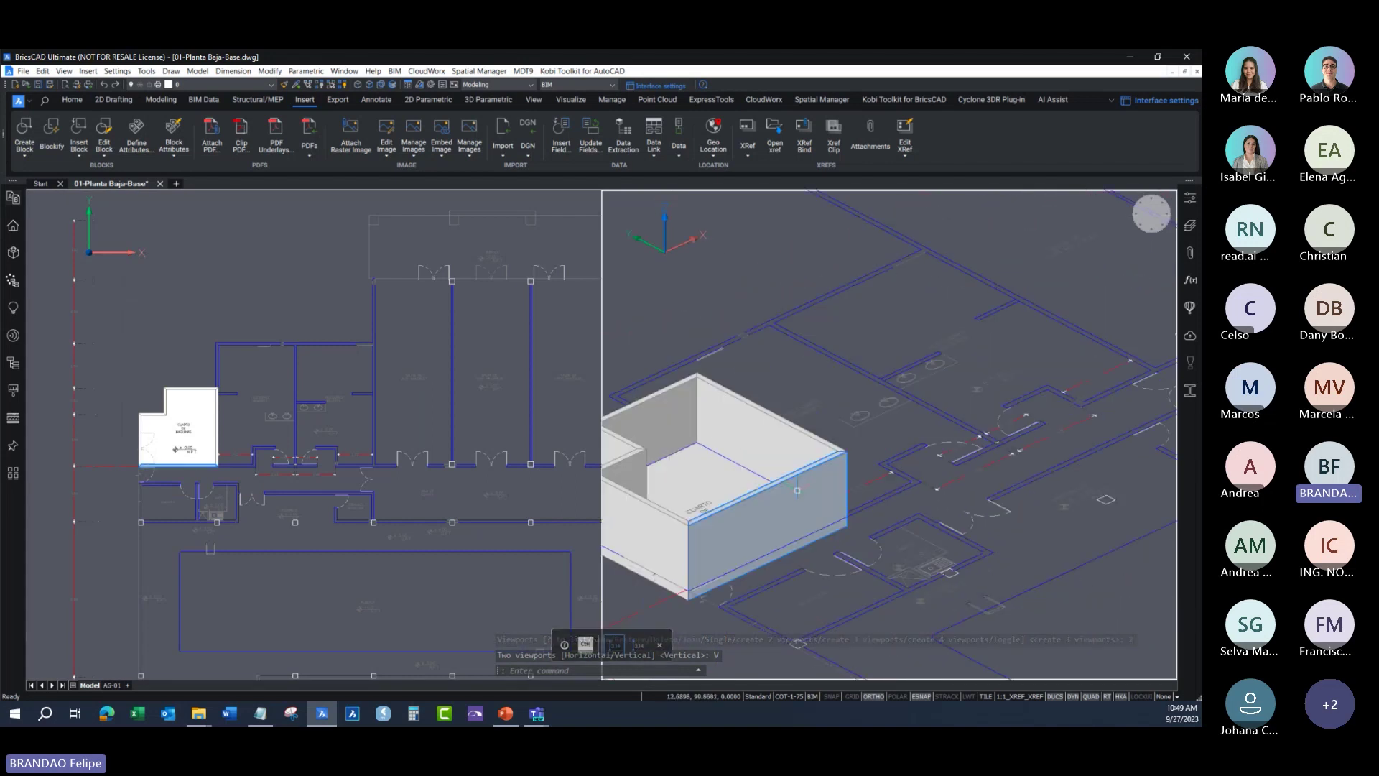
scroll(790, 481, "down", 4)
left_click(469, 502)
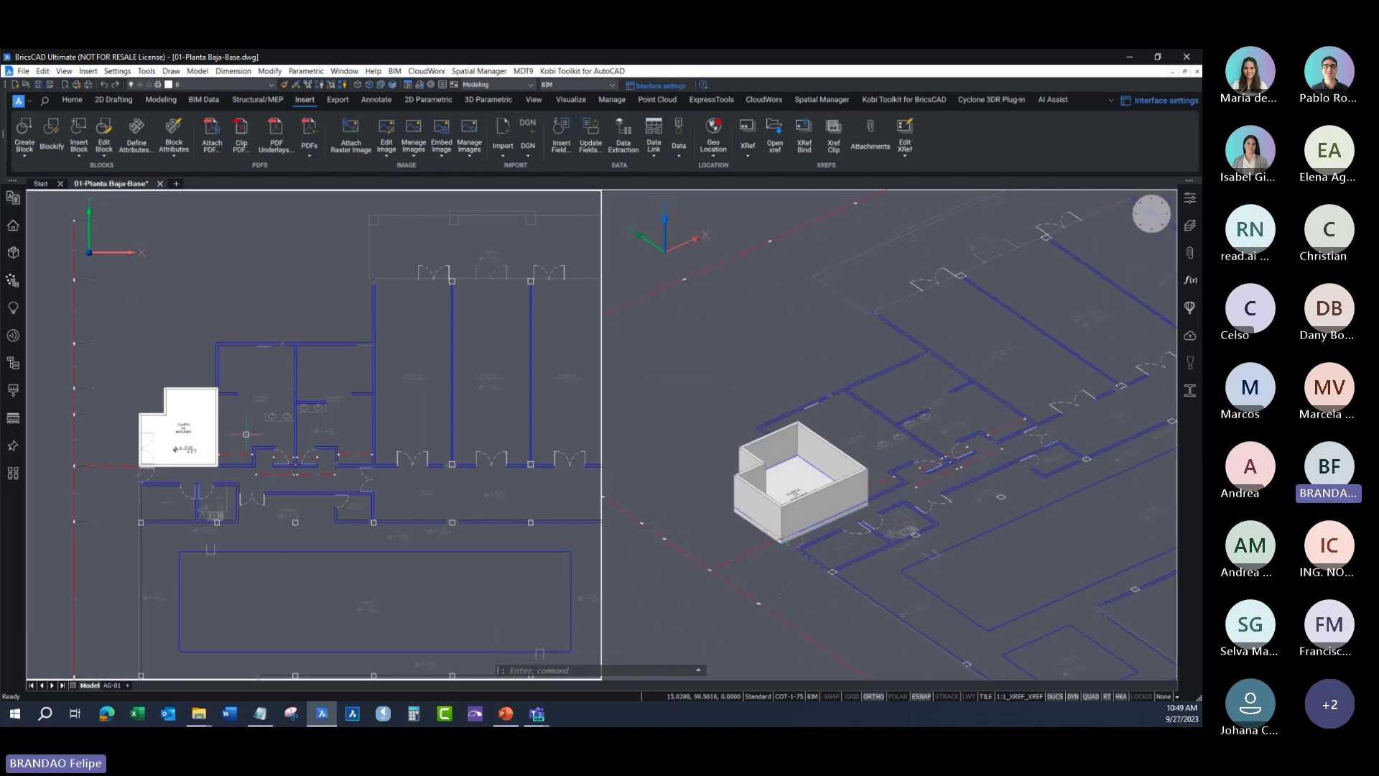
scroll(246, 434, "up", 3)
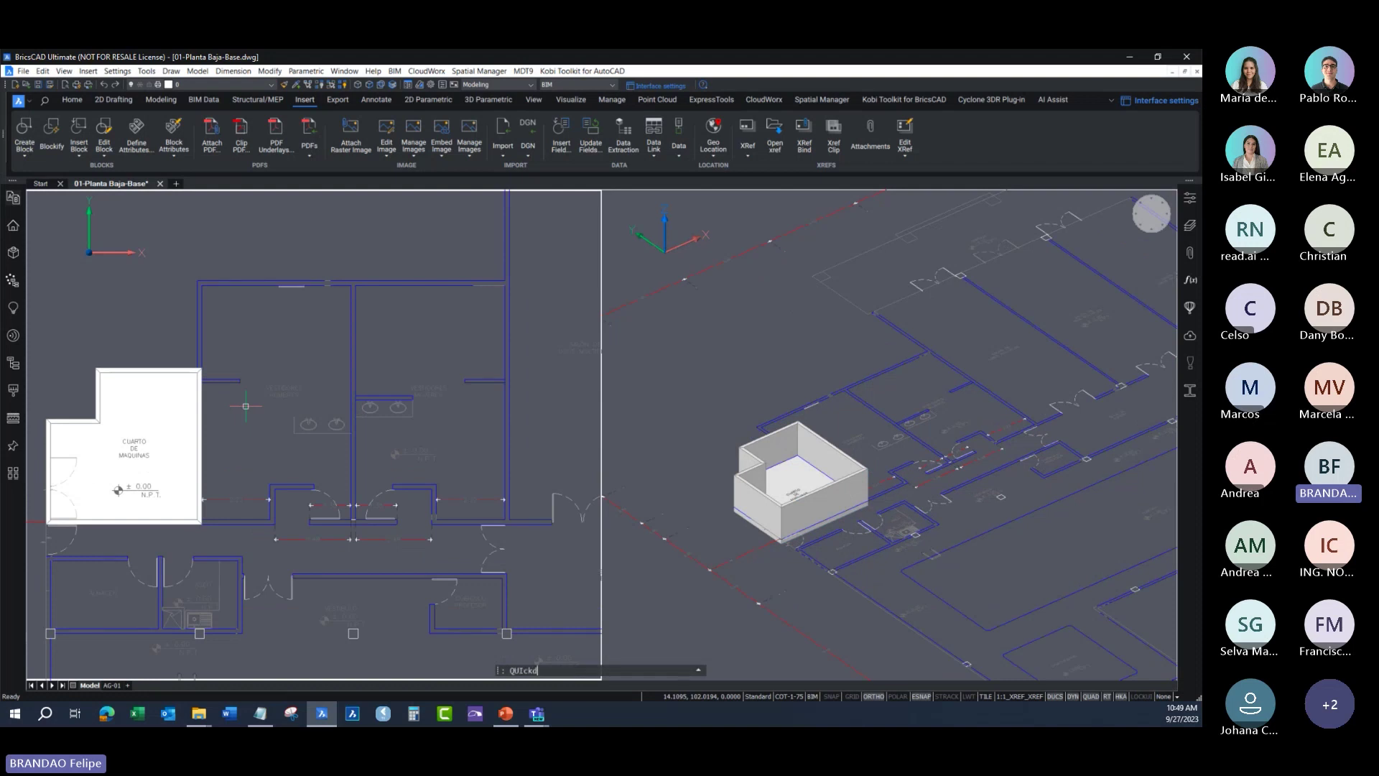
key("Return")
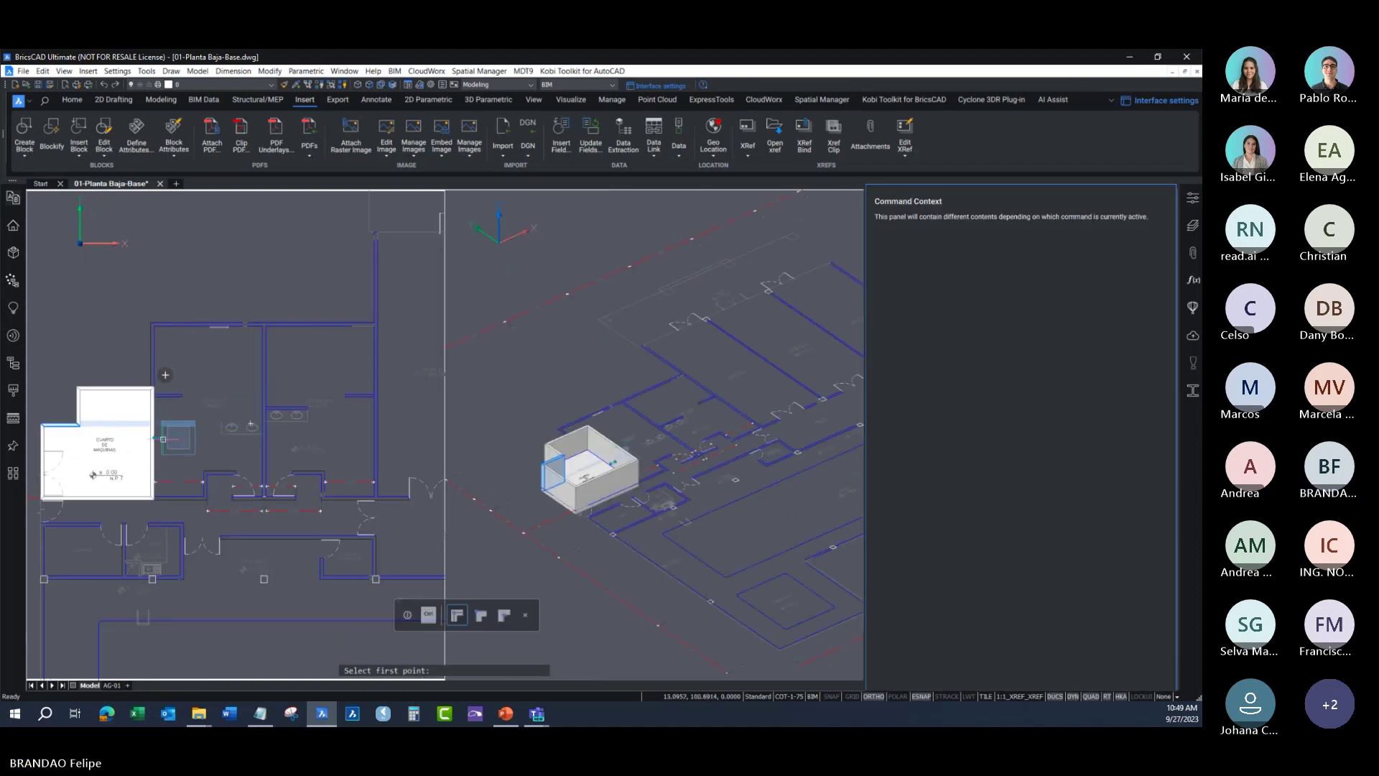
scroll(200, 501, "up", 3)
left_click(222, 522)
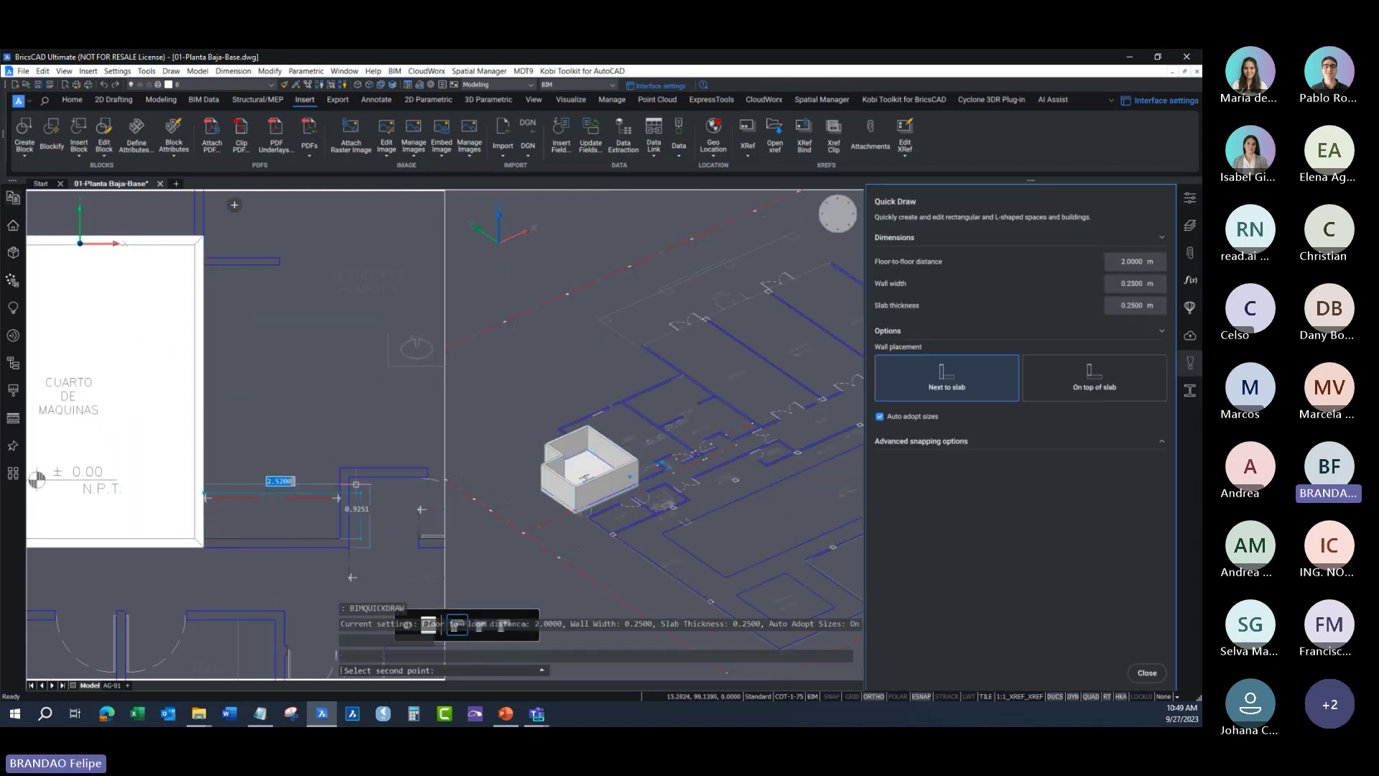
middle_click_drag(370, 449, 183, 501)
scroll(184, 501, "down", 3)
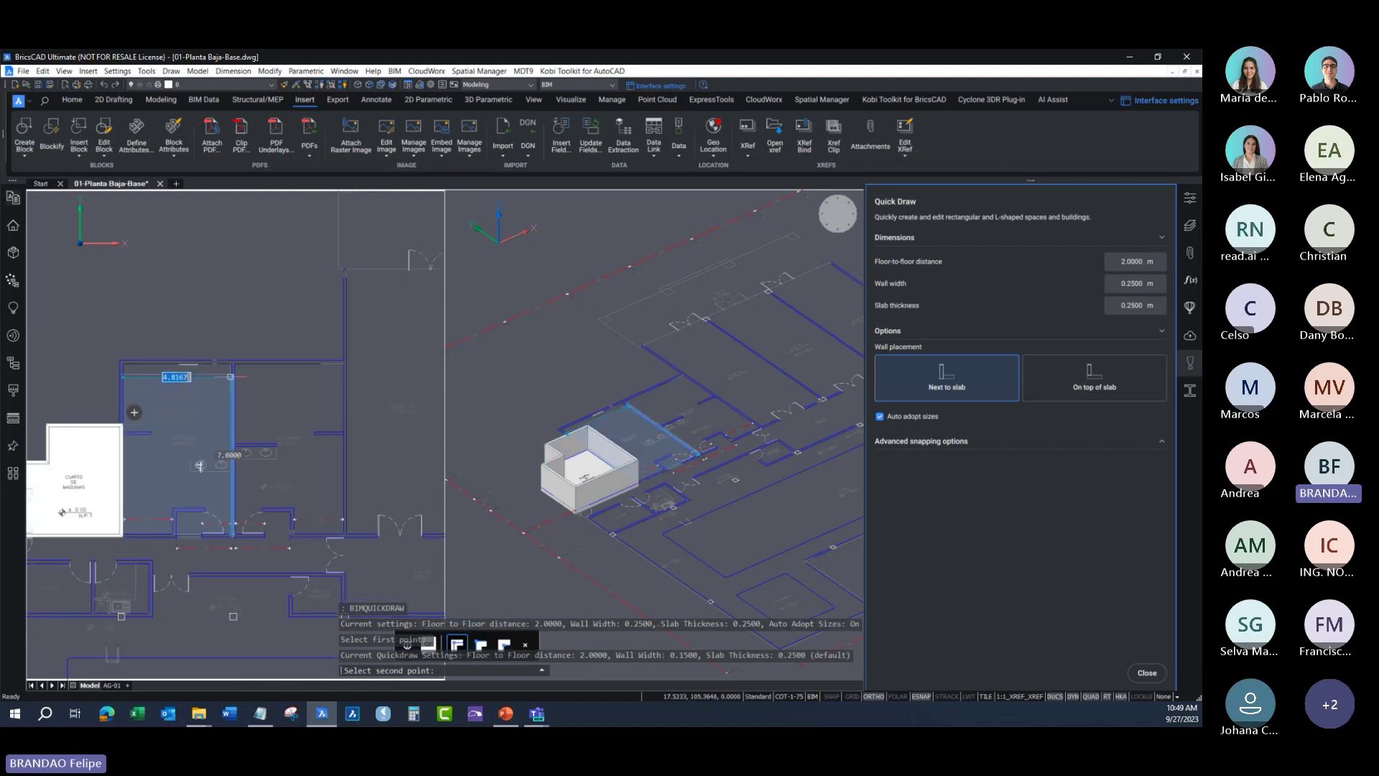
left_click(230, 363)
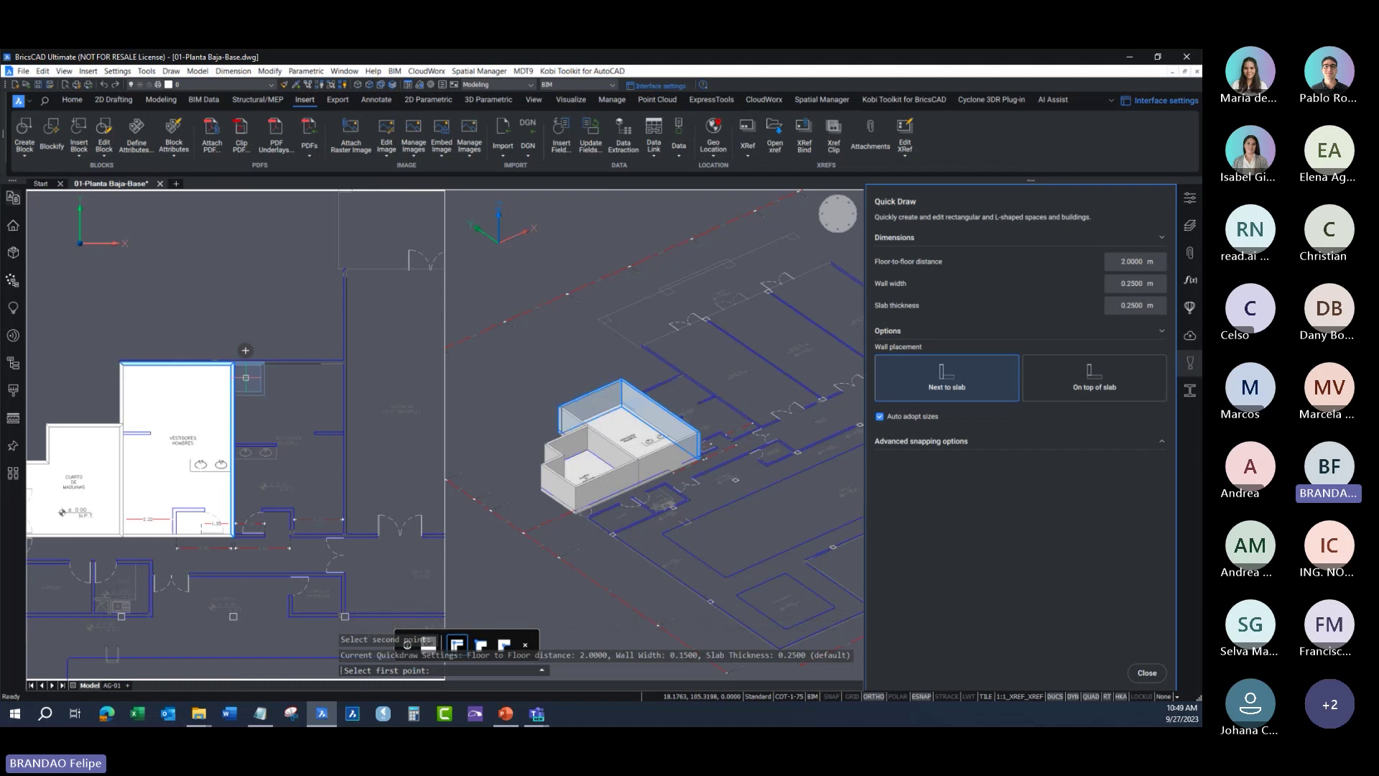
Step: Add two more rooms beside the machine room and finish Quick Draw
left_click(236, 366)
left_click(344, 534)
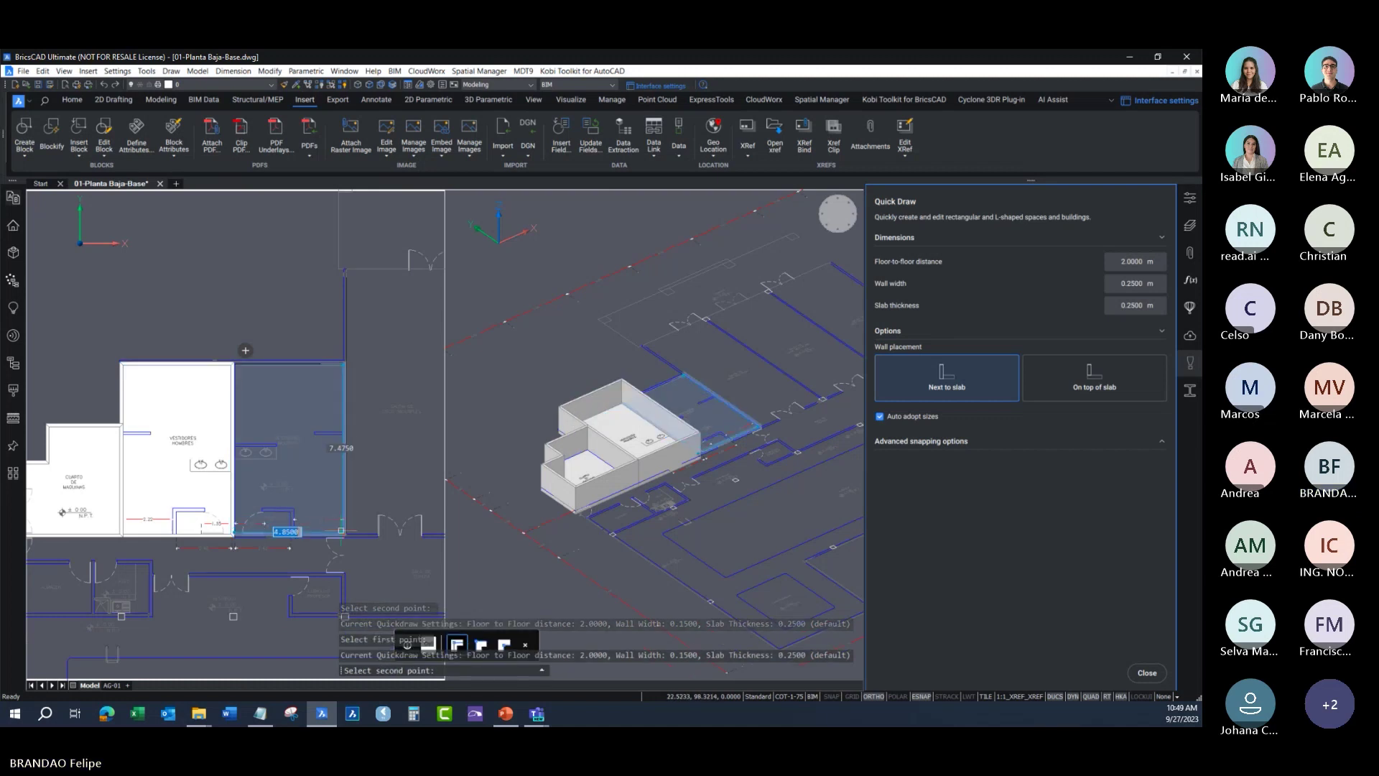
scroll(357, 350, "up", 2)
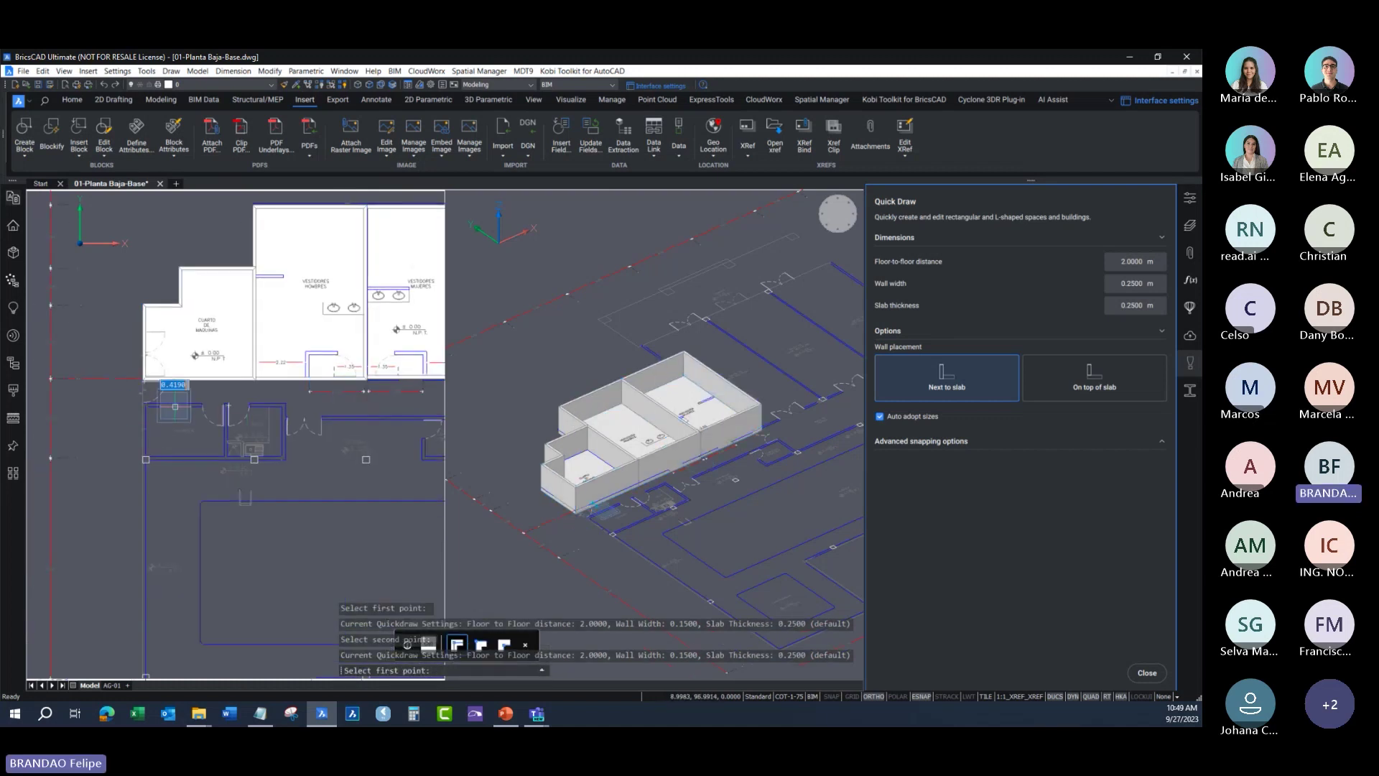
middle_click_drag(215, 360, 141, 379)
left_click(115, 355)
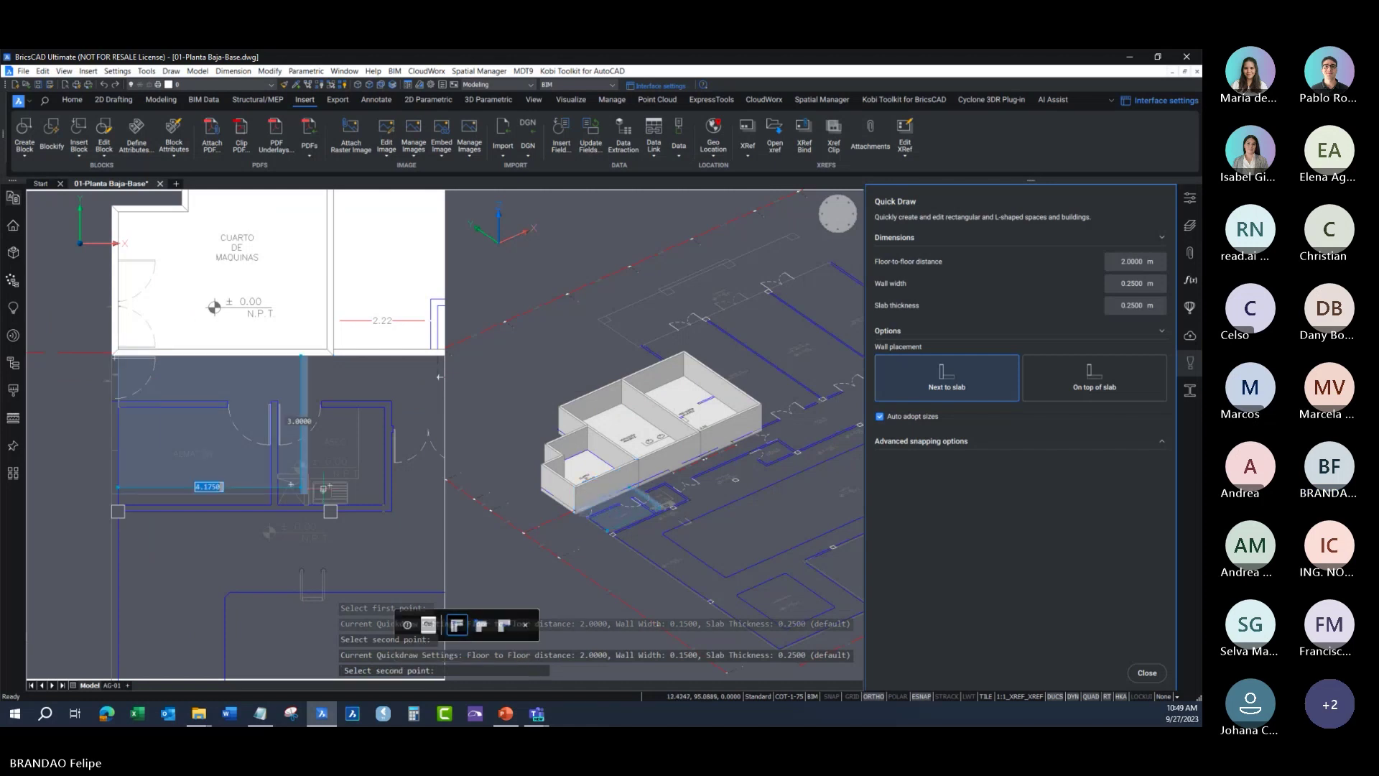
left_click(380, 503)
scroll(323, 467, "down", 3)
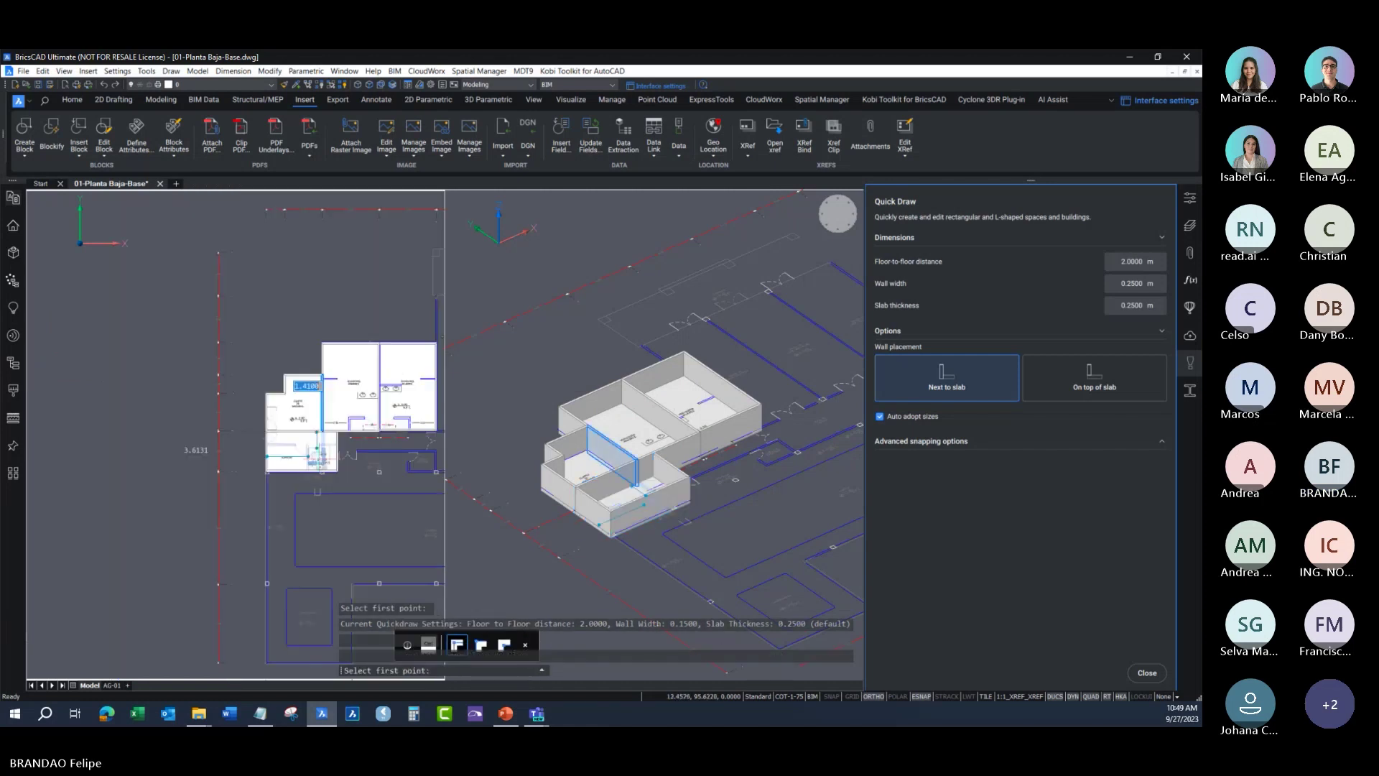
scroll(255, 498, "up", 1)
key("Escape")
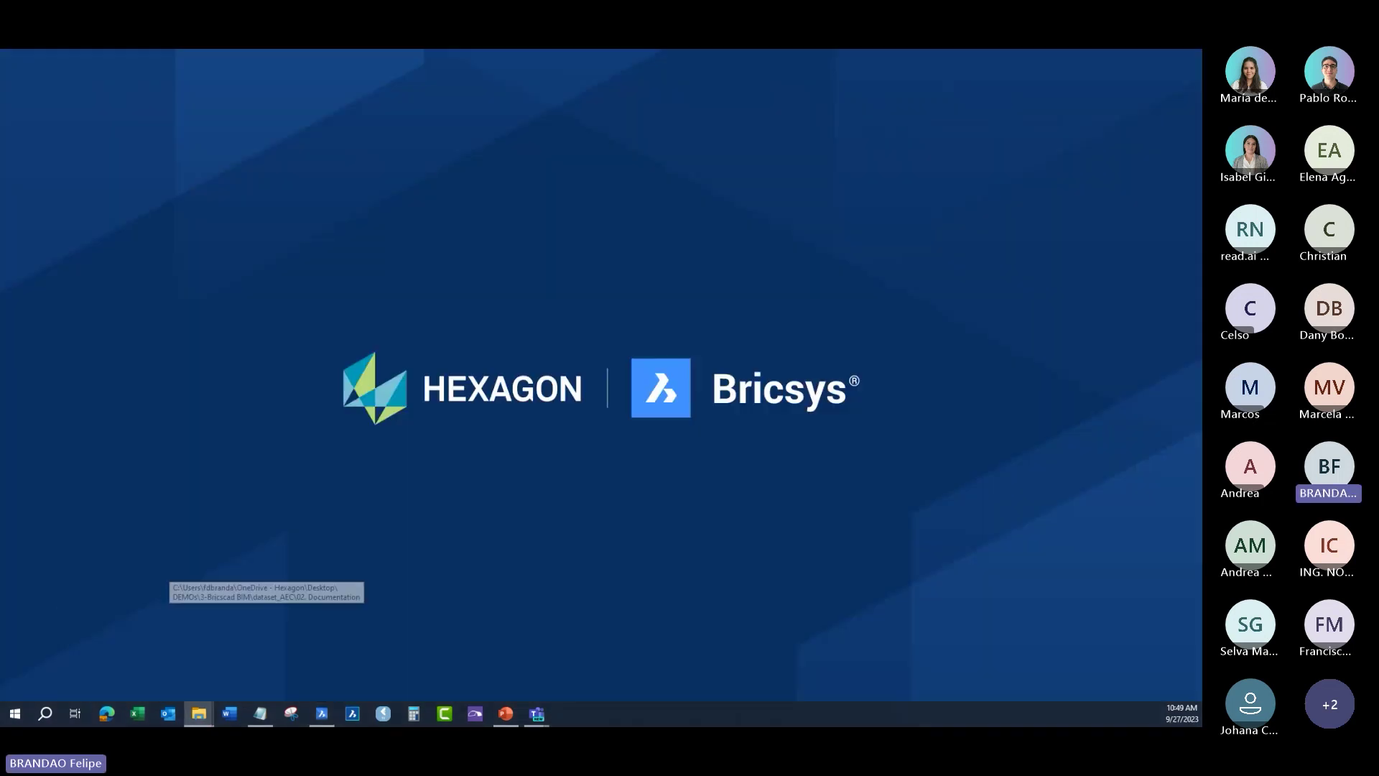
left_click(258, 647)
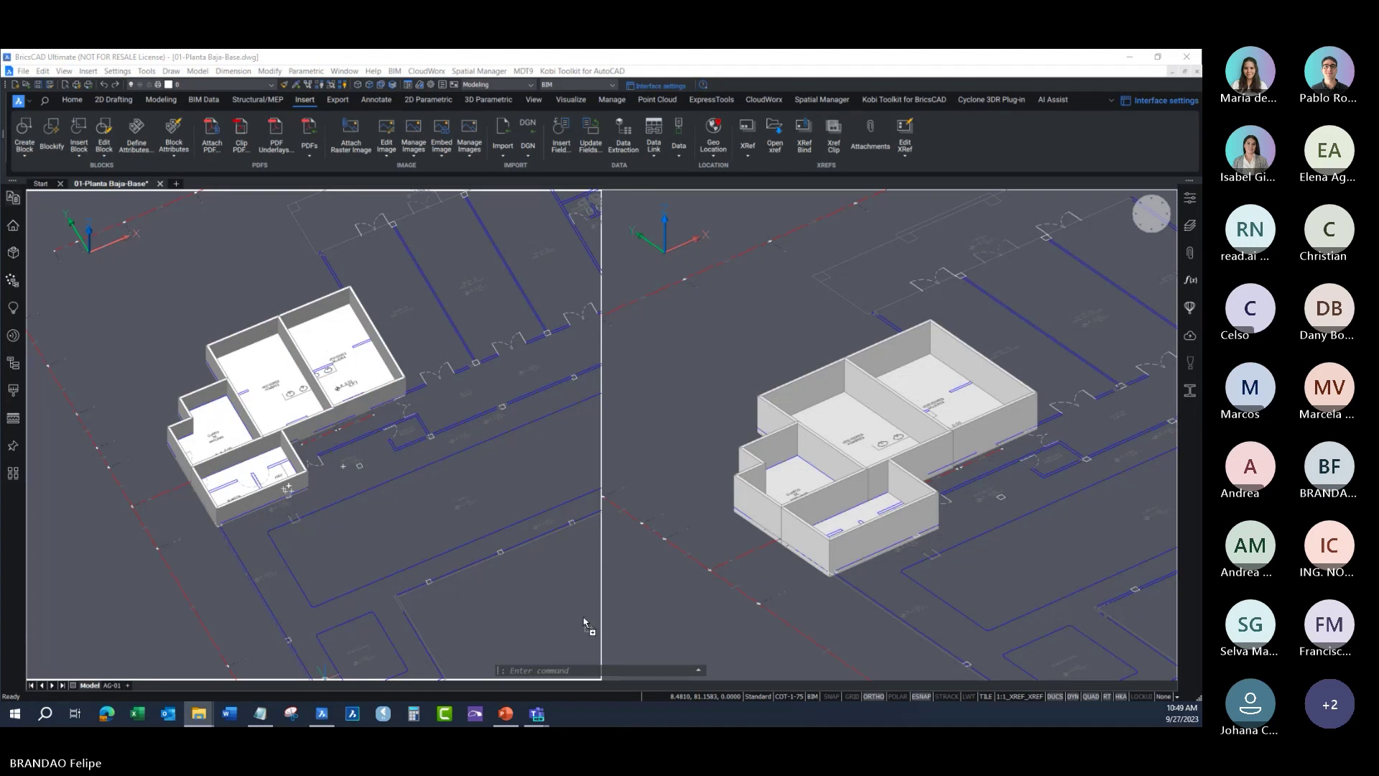
Step: Open the DACA-XXX-Arq-06 building model and orbit it to face the wing's end wall
left_click(176, 185)
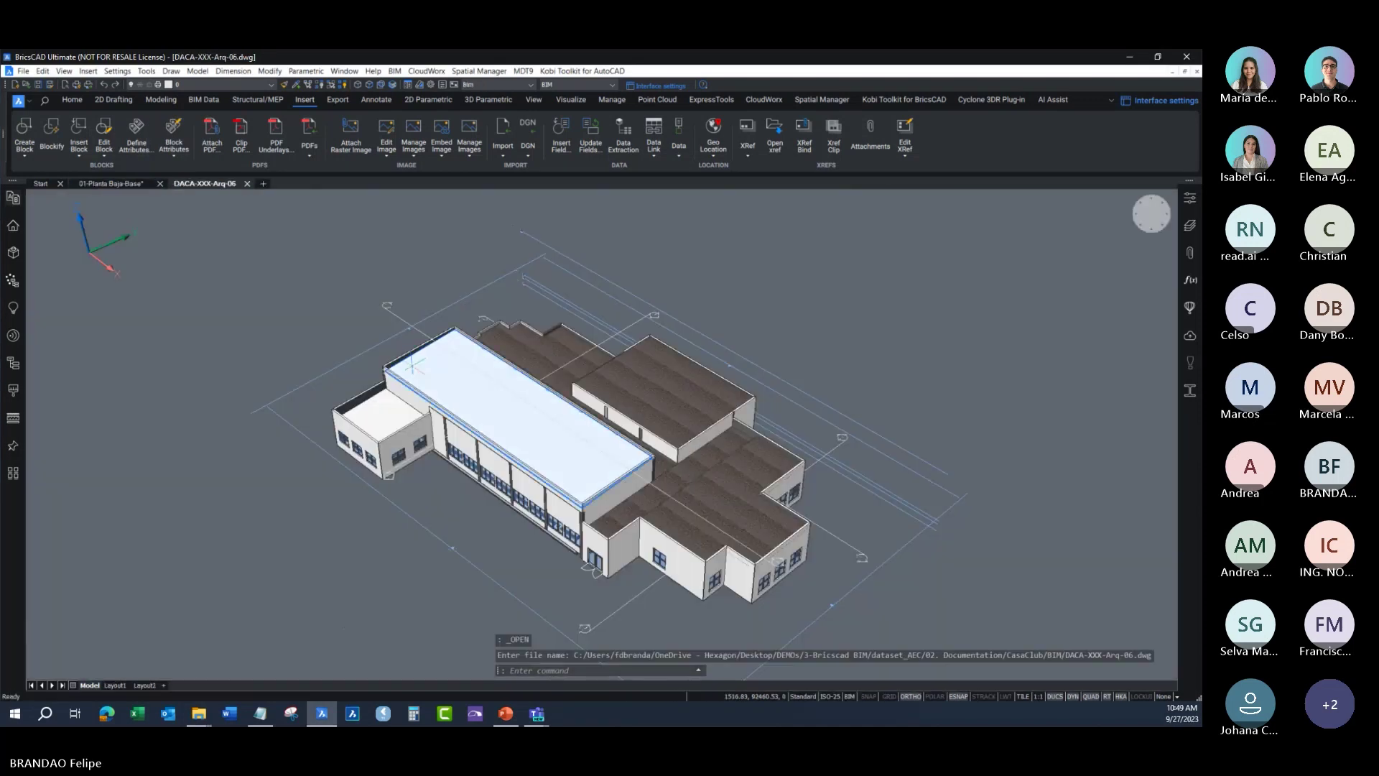
mouse_move(409, 368)
middle_mouse_down("shift")
mouse_move(536, 451)
mouse_move(735, 640)
middle_mouse_up("shift")
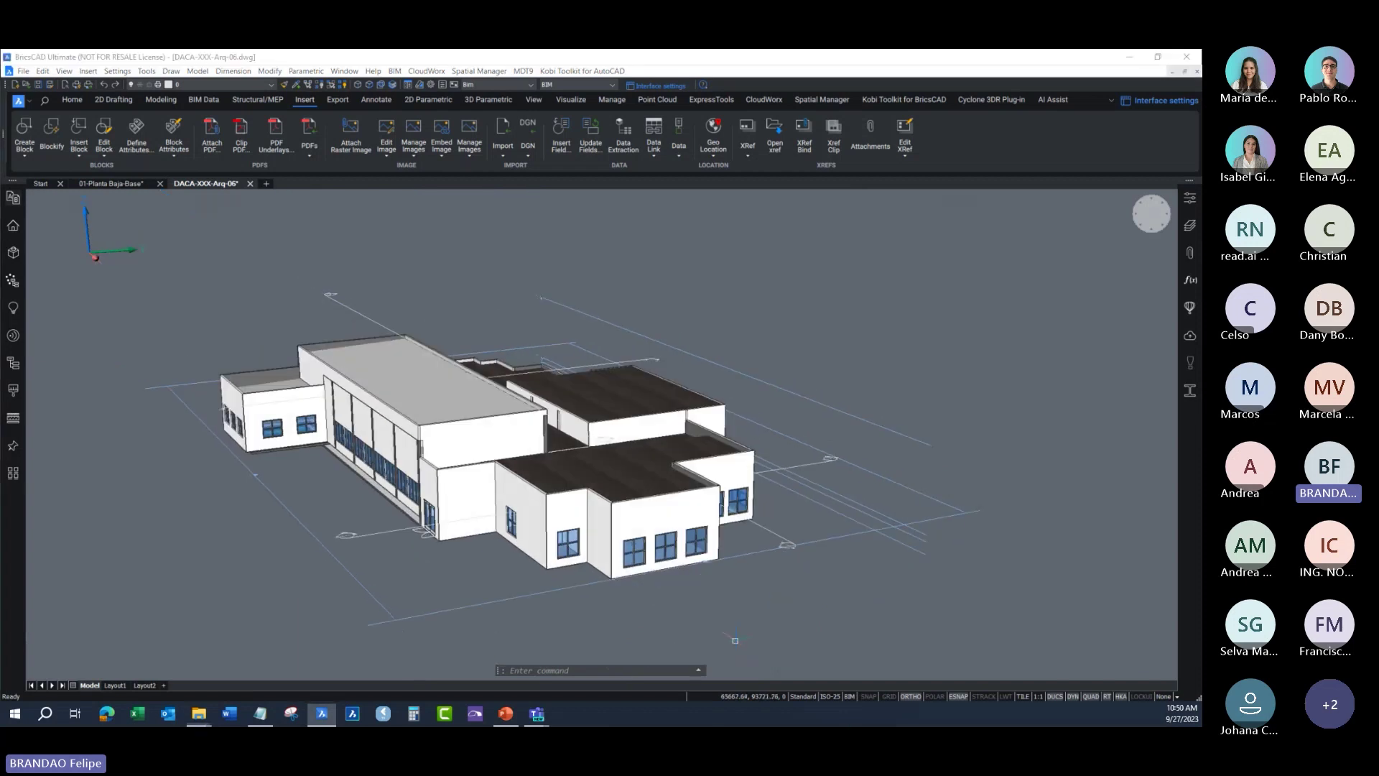
scroll(521, 517, "up", 3)
scroll(520, 519, "up", 2)
middle_click_drag(521, 518, 814, 666, "shift")
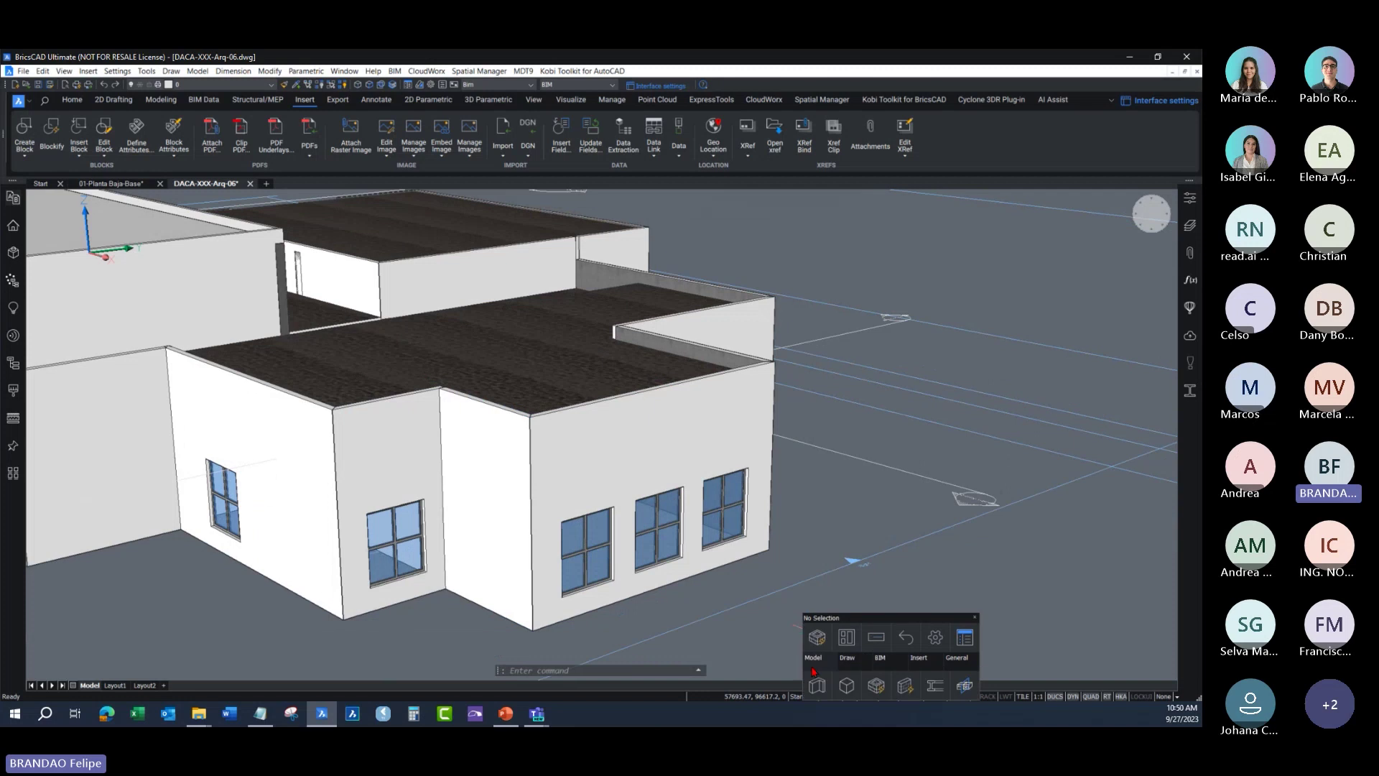
Step: Cut a BIM section on the wing's end wall to expose the room behind it
left_click(966, 685)
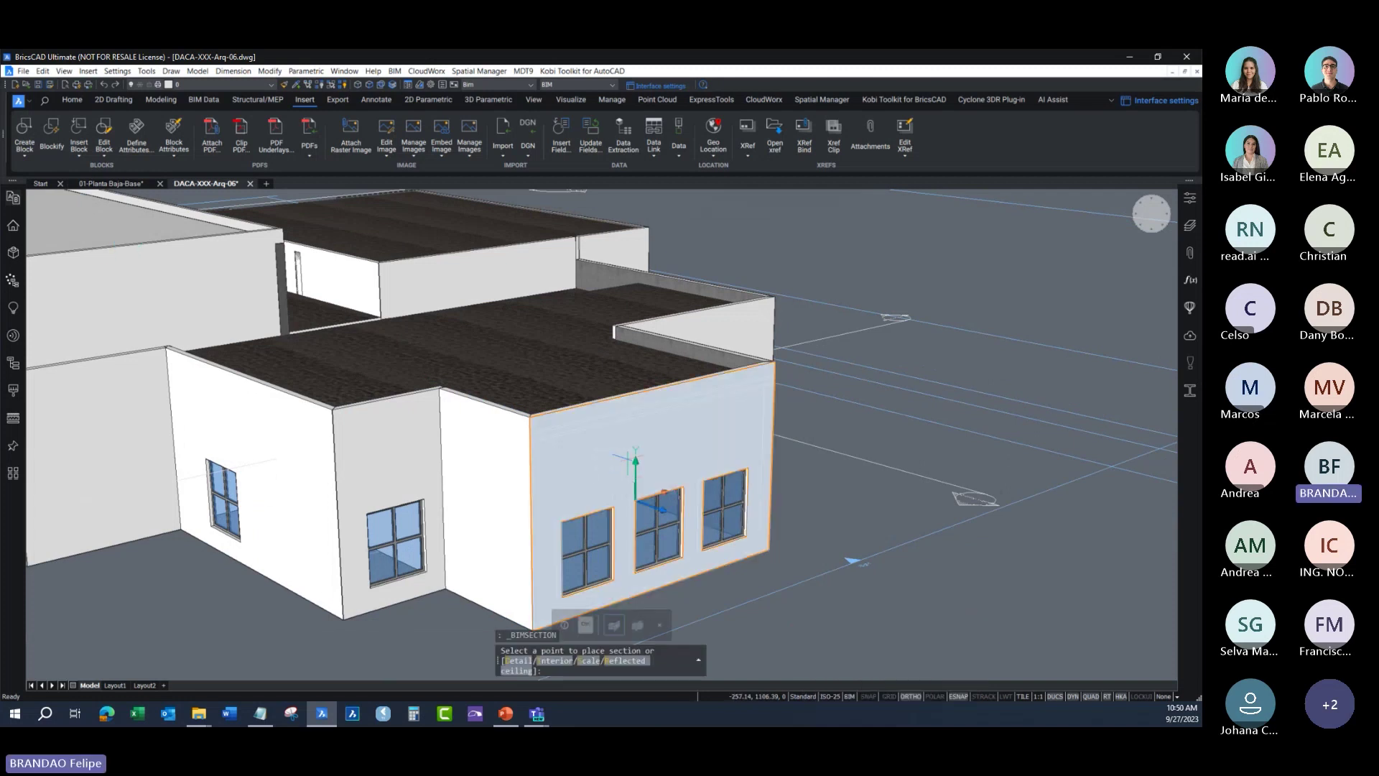
left_click(635, 460)
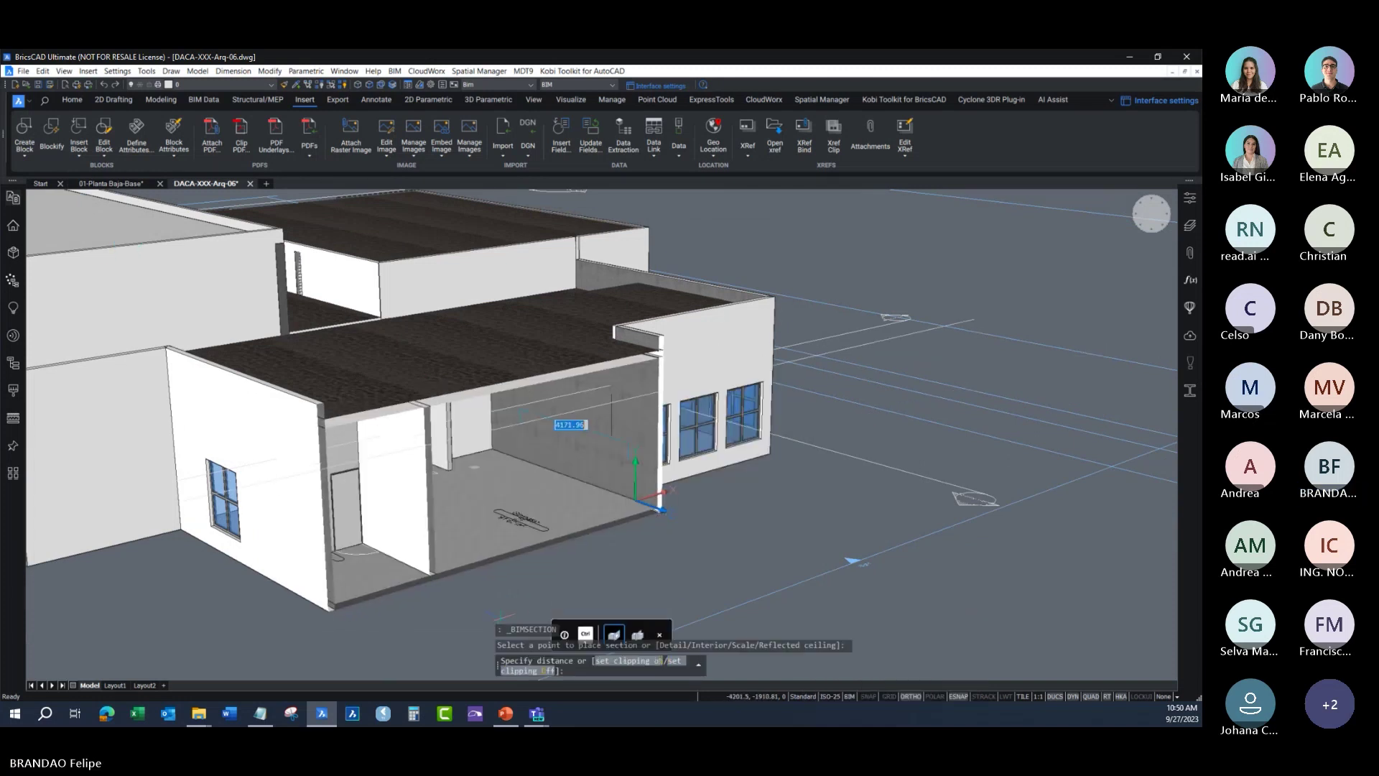
key("Return")
left_click(372, 530)
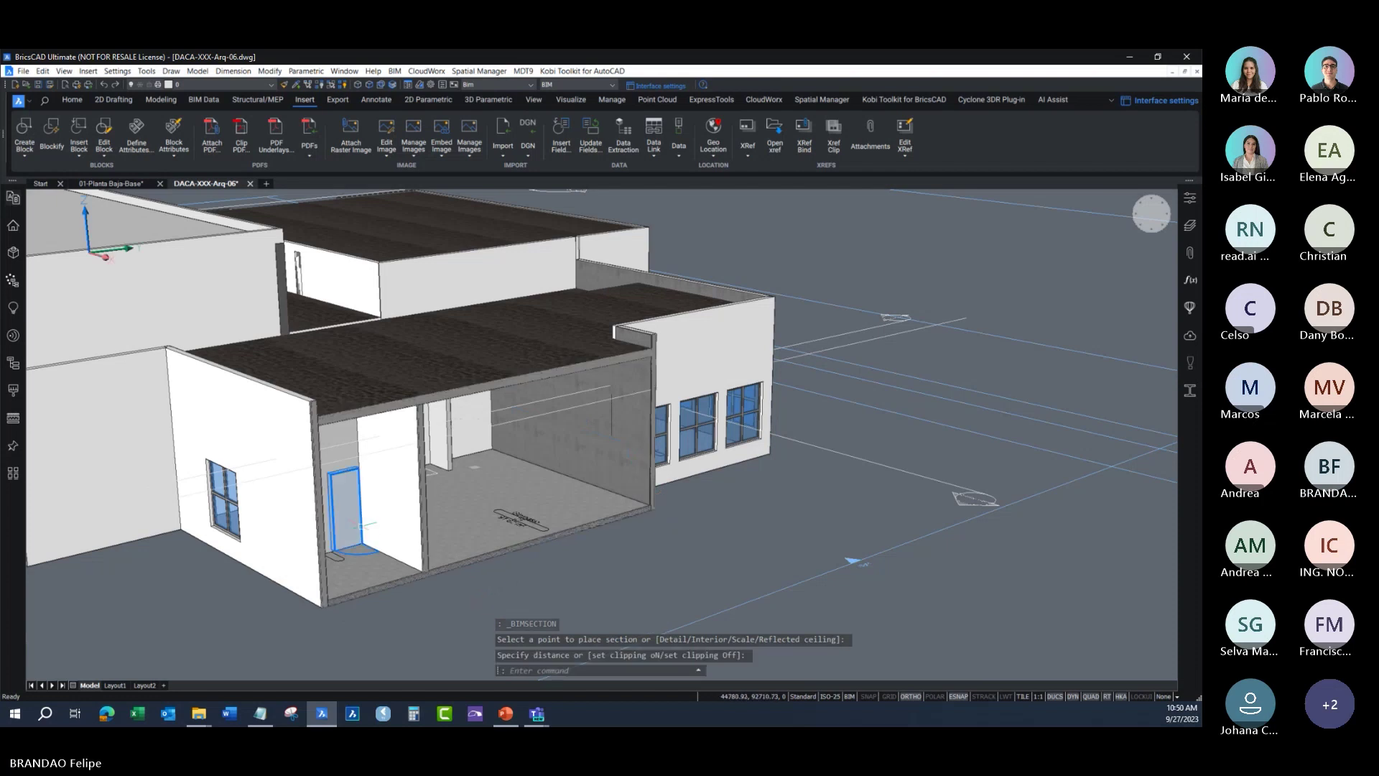
scroll(344, 510, "up", 2)
scroll(316, 488, "up", 2)
scroll(287, 467, "up", 2)
scroll(282, 464, "up", 2)
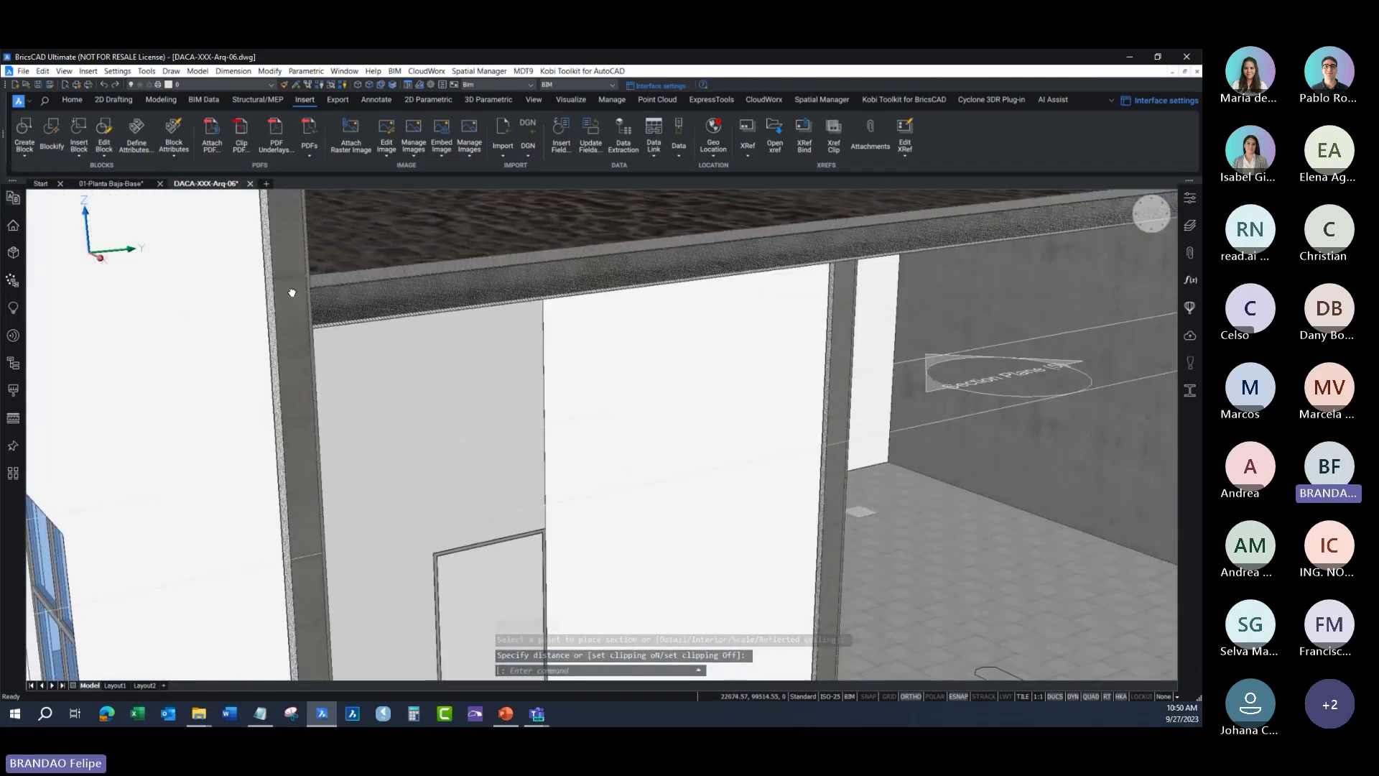
scroll(299, 352, "up", 2)
scroll(302, 334, "up", 2)
key("Return")
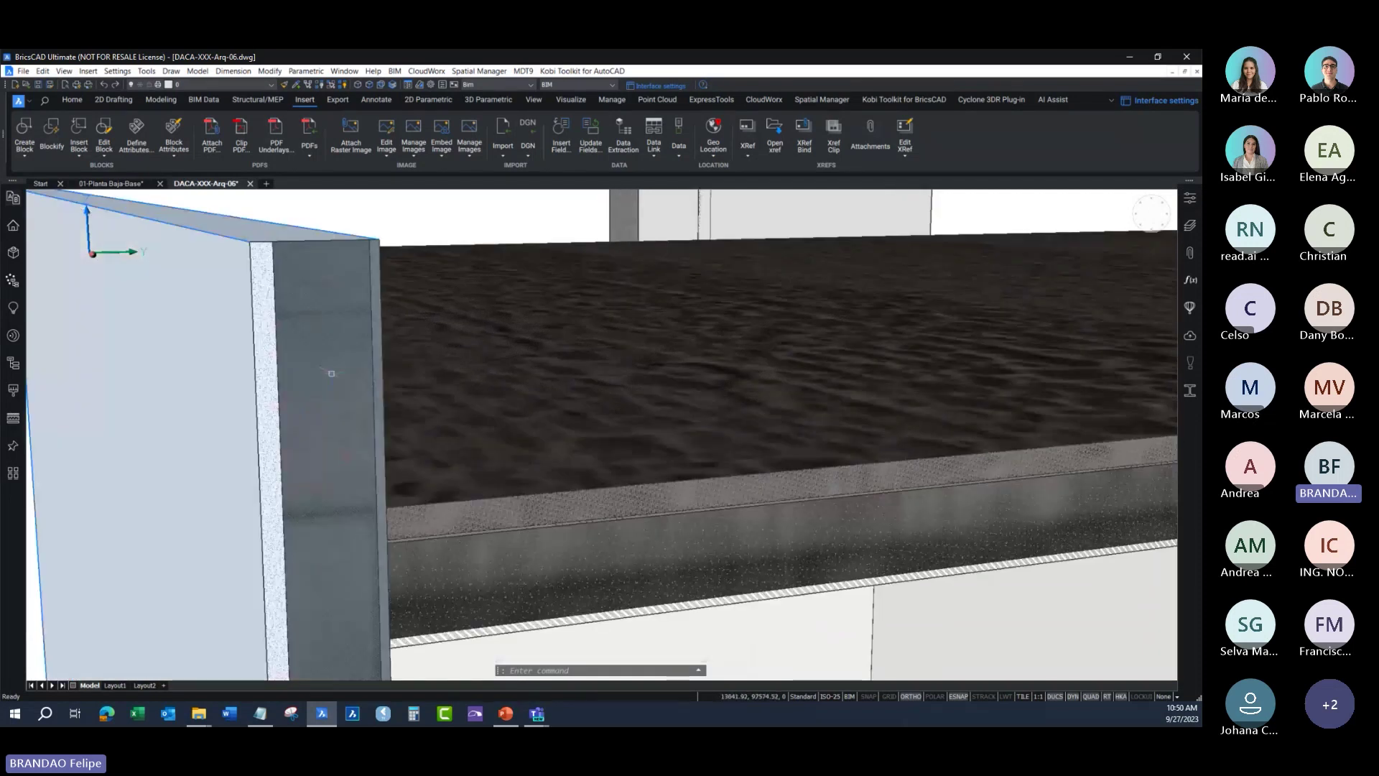
scroll(331, 373, "down", 2)
Step: Inspect the Cavity Wall, Brick composition's Facing Bricks, Air and Supporting Wall layers
left_click(13, 418)
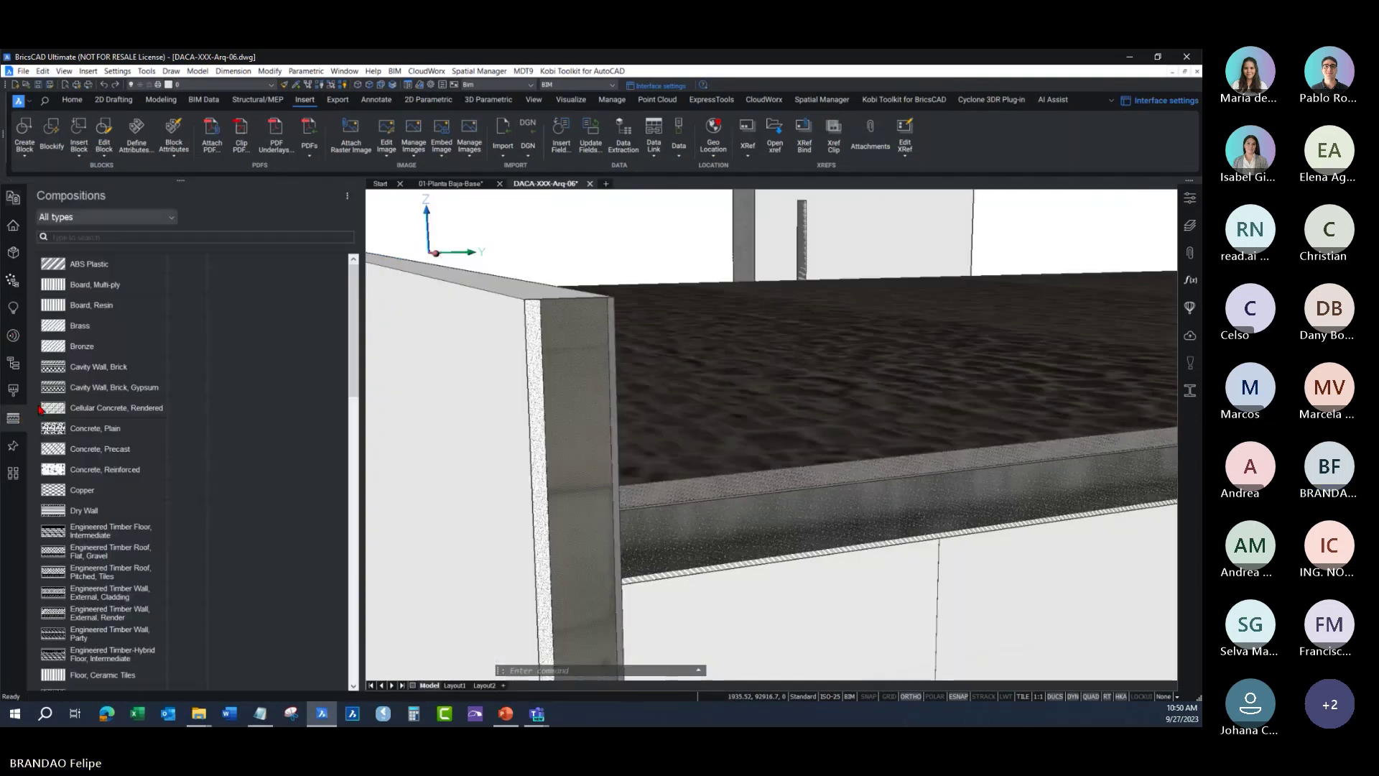
left_click(85, 370)
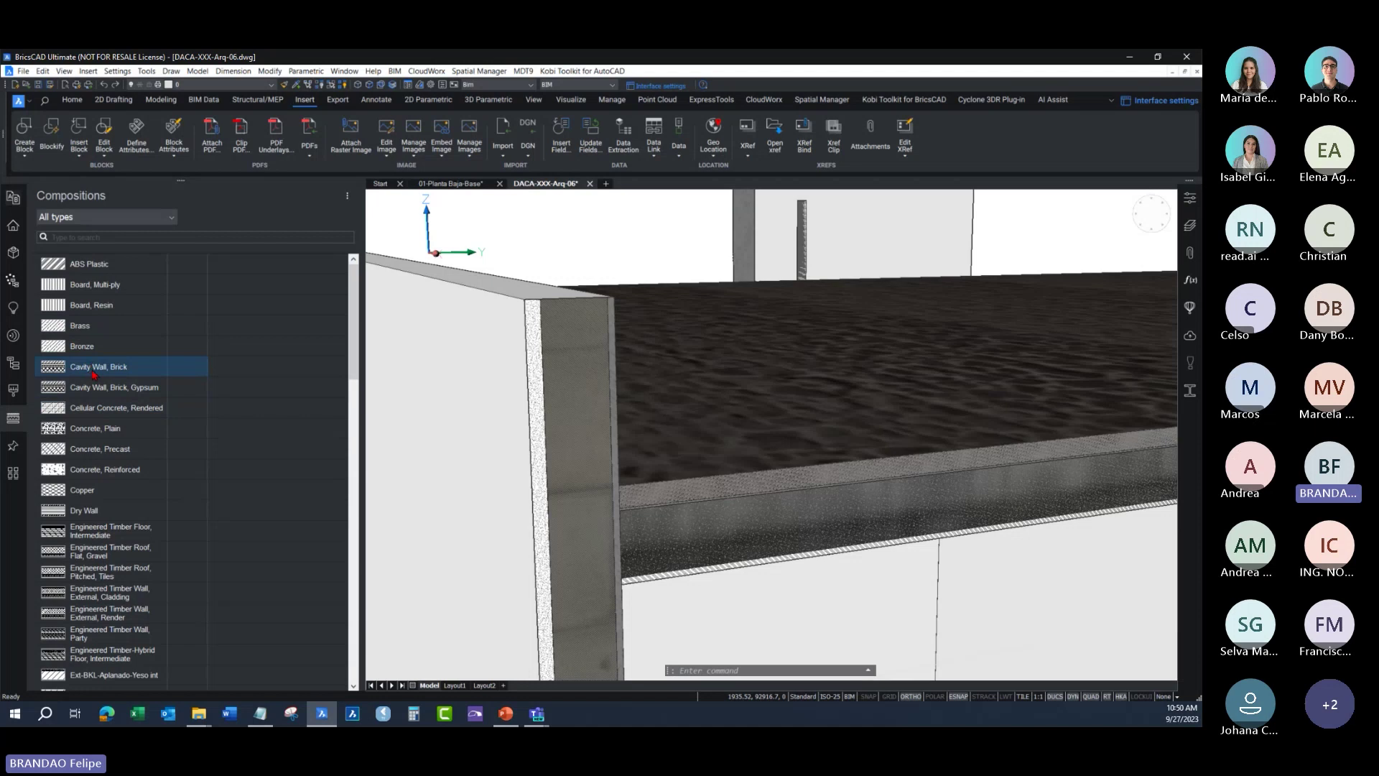
left_click_drag(746, 200, 864, 162)
left_click(982, 281)
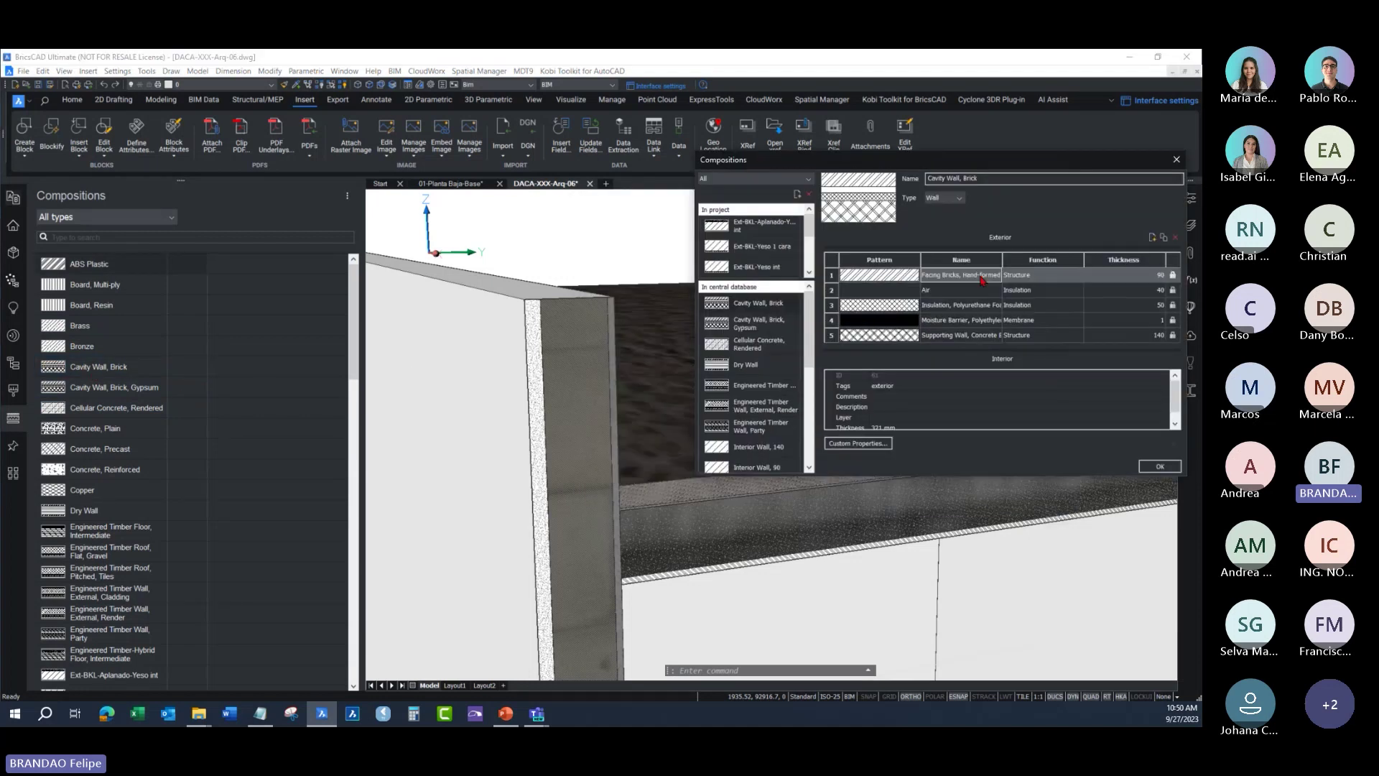
left_click(1034, 290)
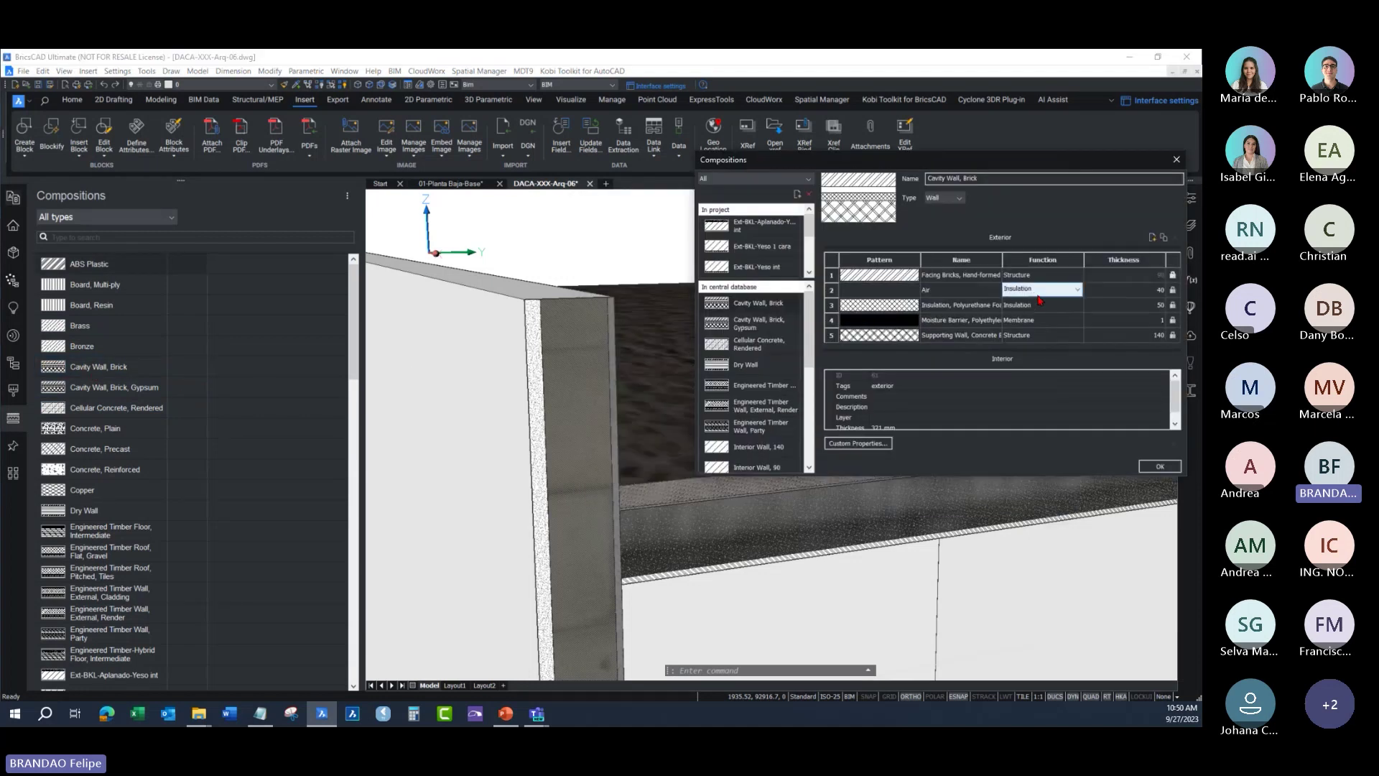
left_click(961, 332)
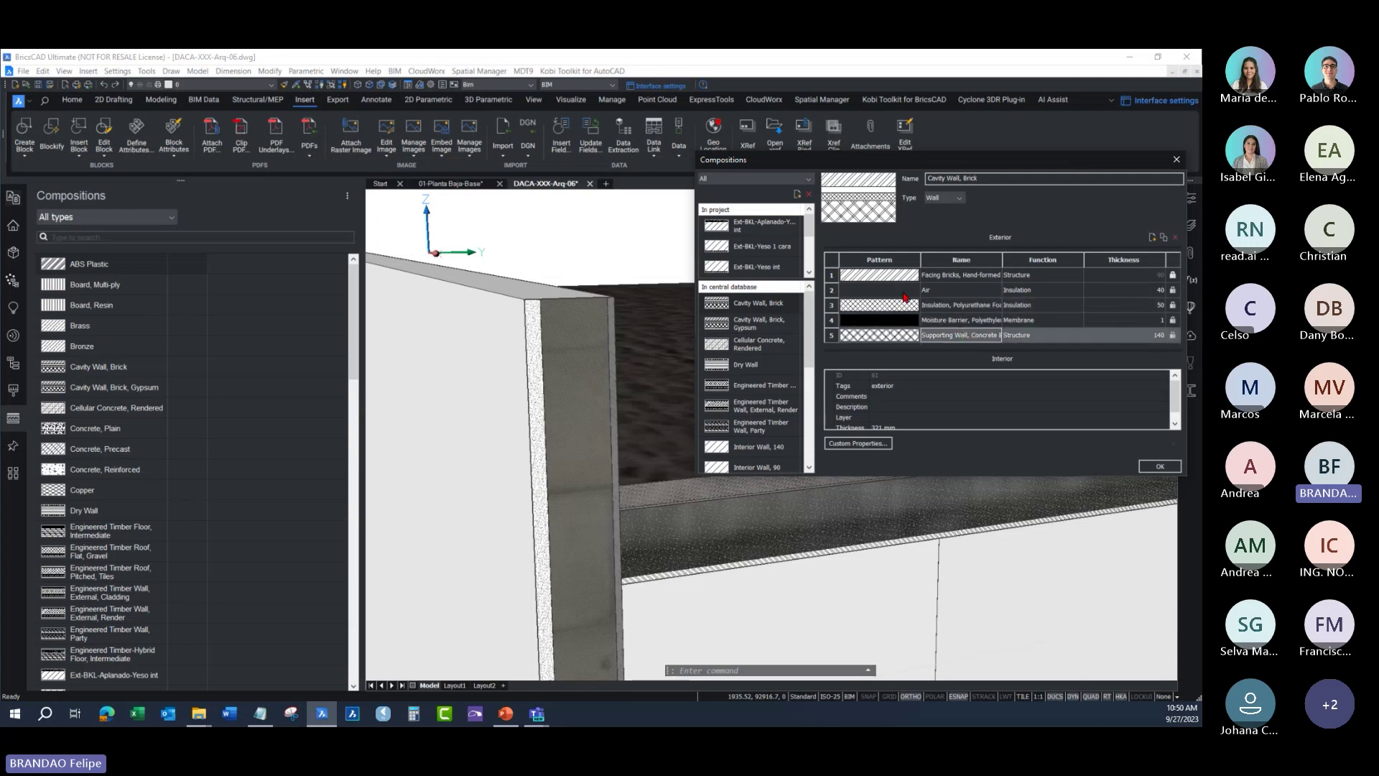
left_click(1177, 160)
Step: Close the compositions list, then zoom out and orbit to show the whole building in 3D
mouse_move(807, 471)
middle_mouse_down()
mouse_move(777, 442)
mouse_move(753, 518)
middle_mouse_up()
scroll(777, 442, "down", 5)
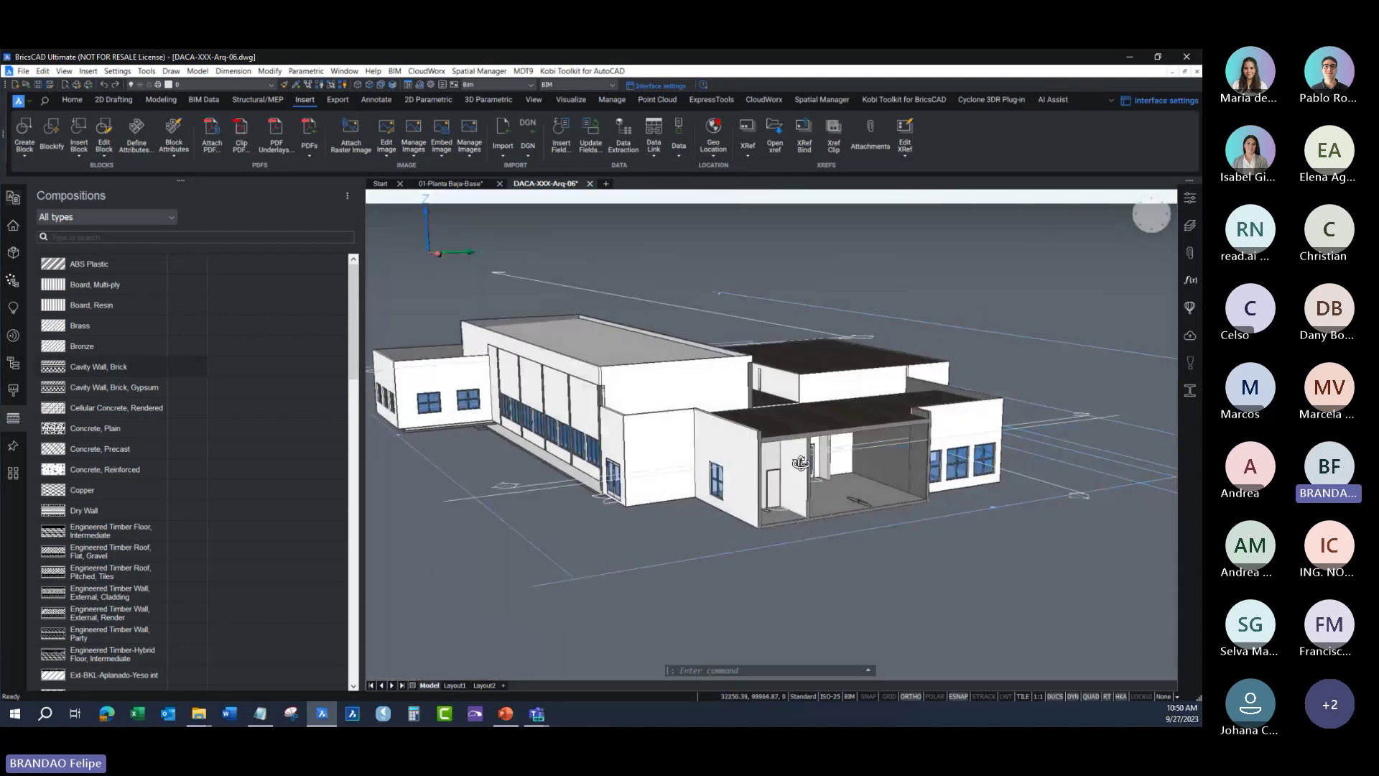
scroll(754, 517, "up", 5)
scroll(575, 514, "down", 1)
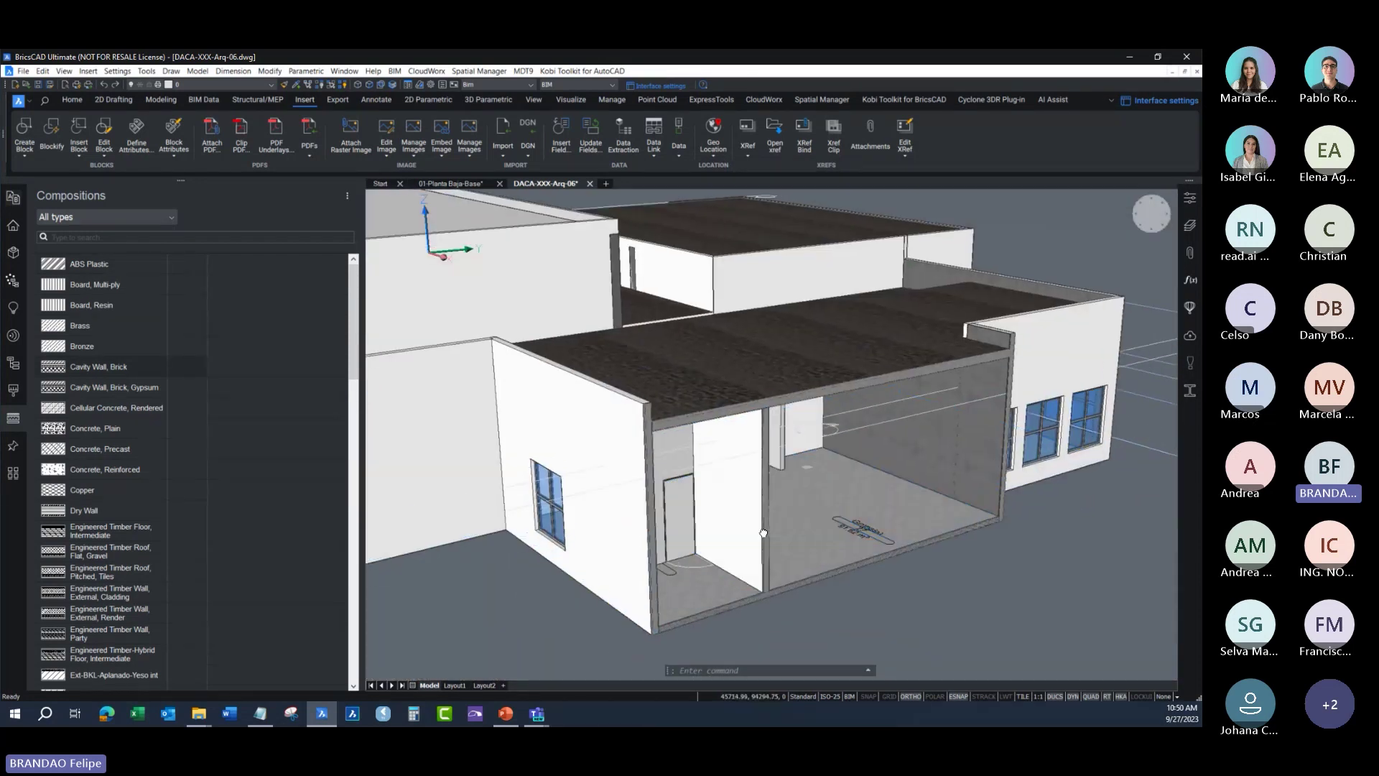
left_click(13, 418)
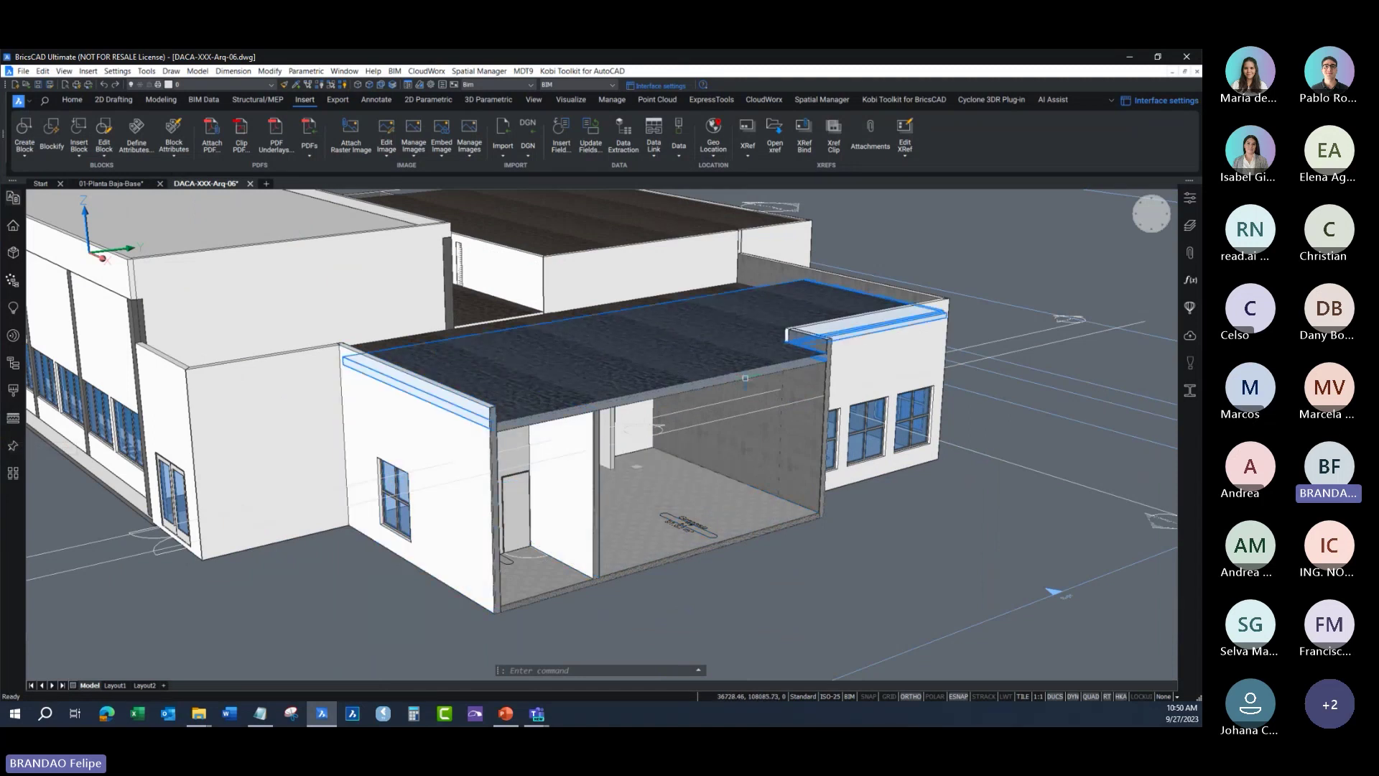
scroll(811, 365, "down", 5)
middle_click_drag(810, 365, 859, 428, "shift")
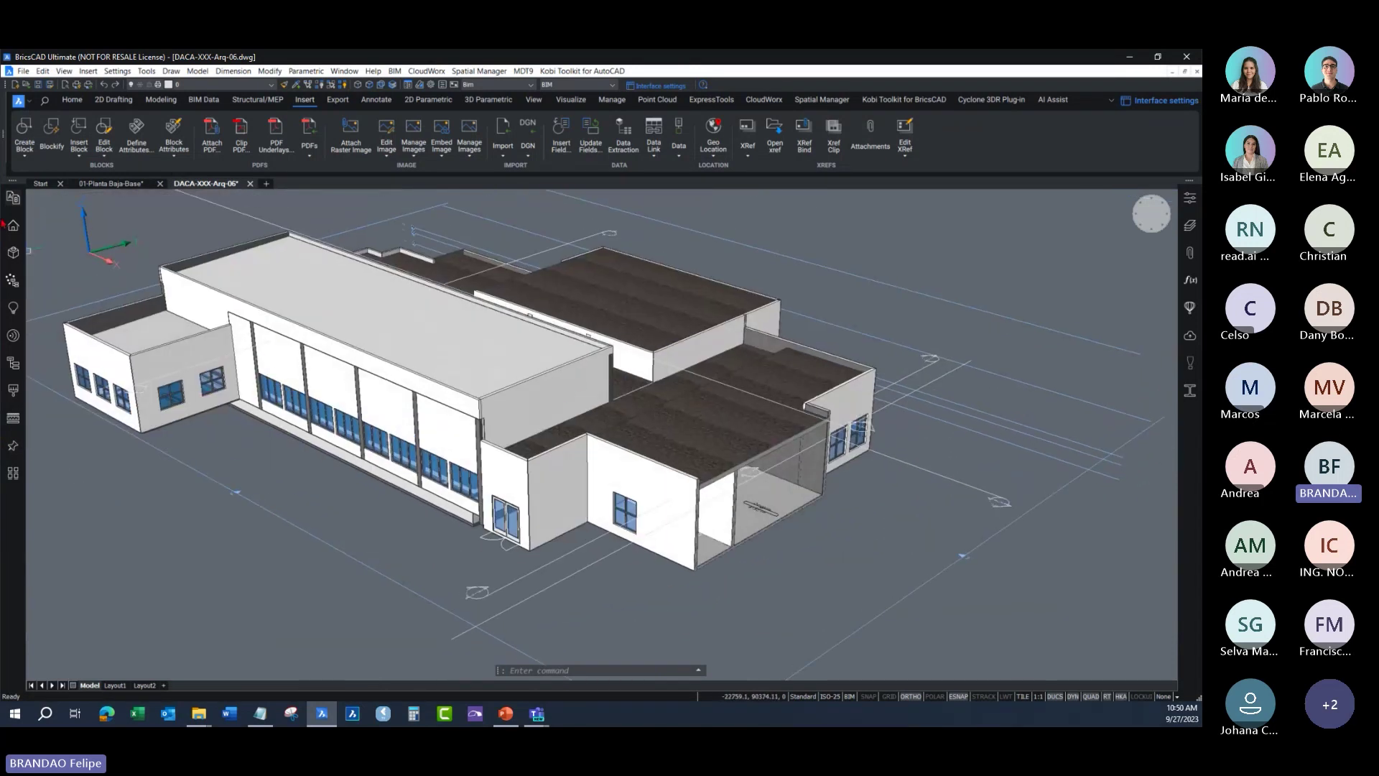
Step: Open the A-101 Alberca floor-plan sheet from the Casa Club project's sheet list
left_click(13, 225)
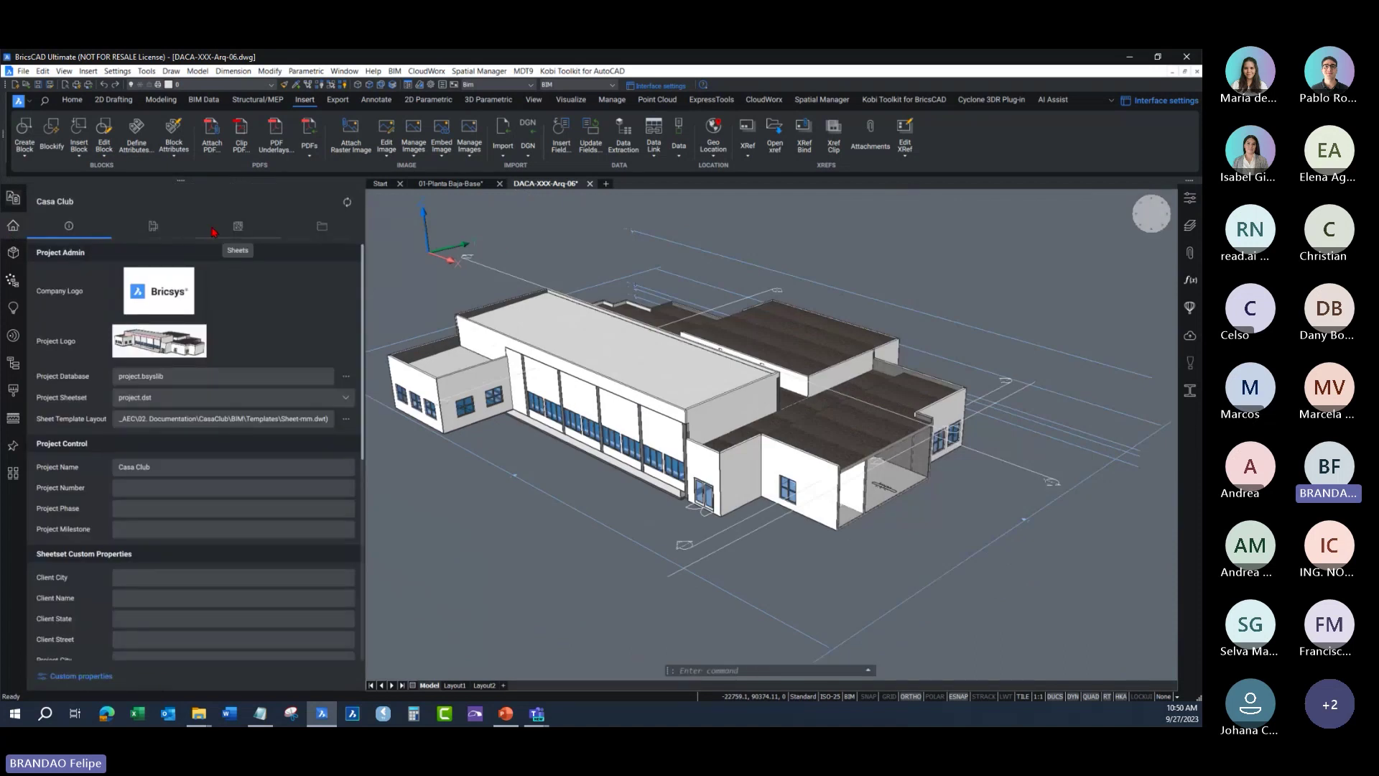
left_click(213, 231)
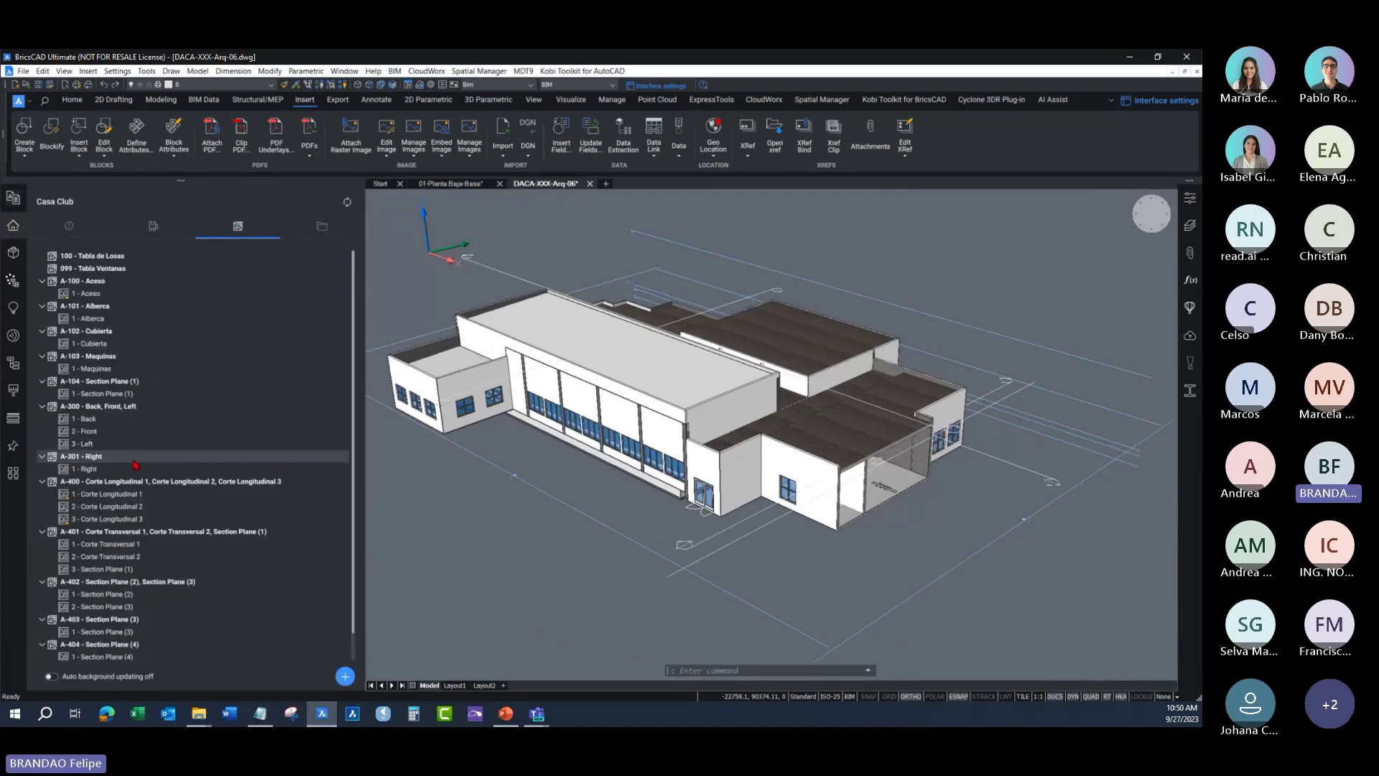
left_click(92, 308)
double_click(92, 308)
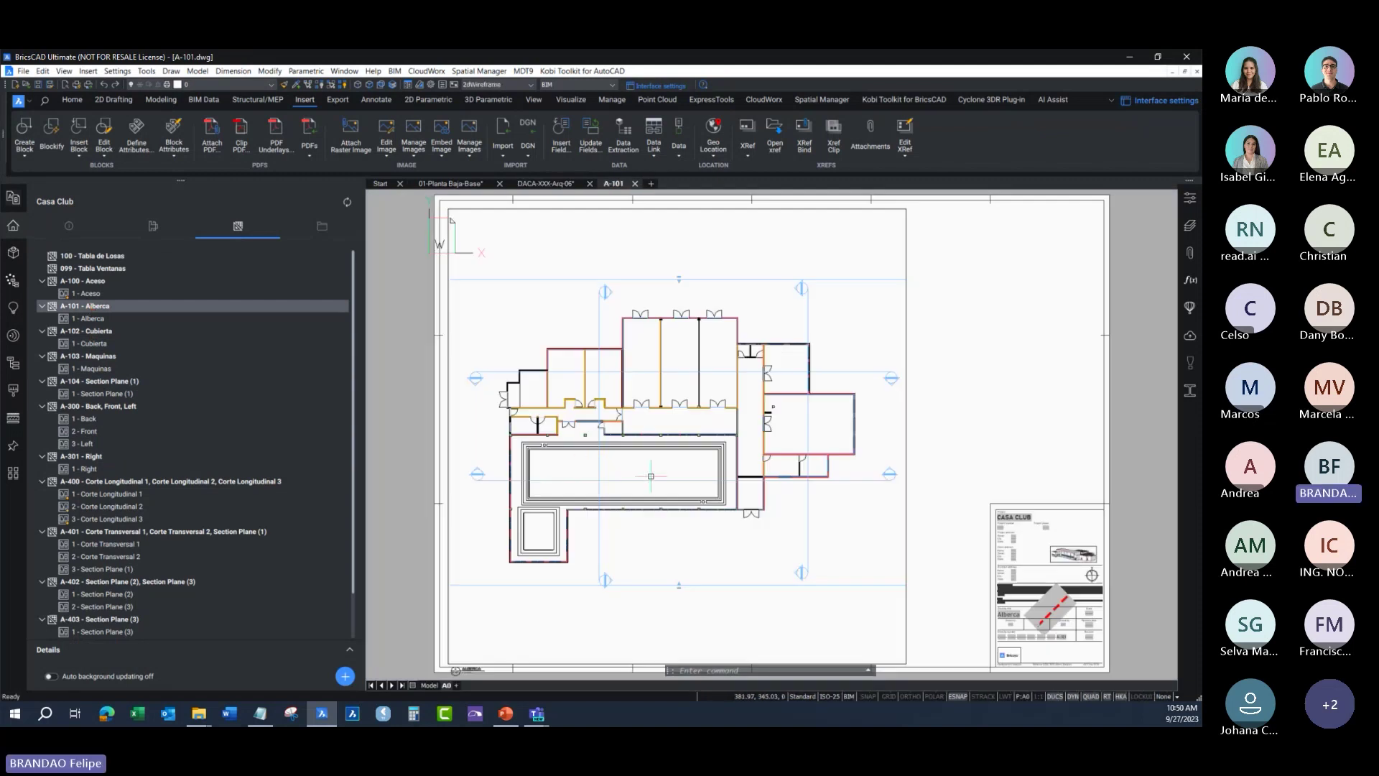
middle_click_drag(651, 476, 636, 463)
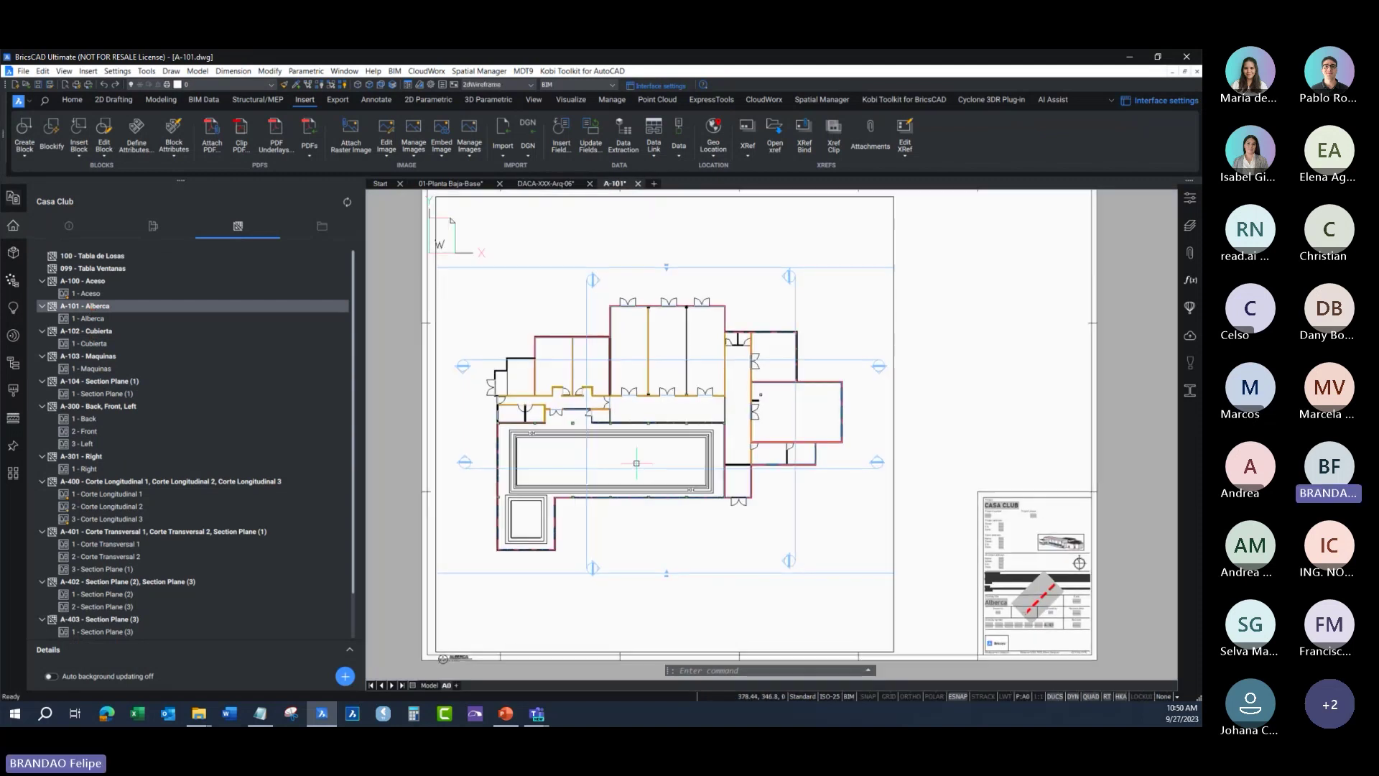
Step: Pan the A-101 sheet layout, then return to the DACA-XXX-Arq-06 3D model
left_click(543, 186)
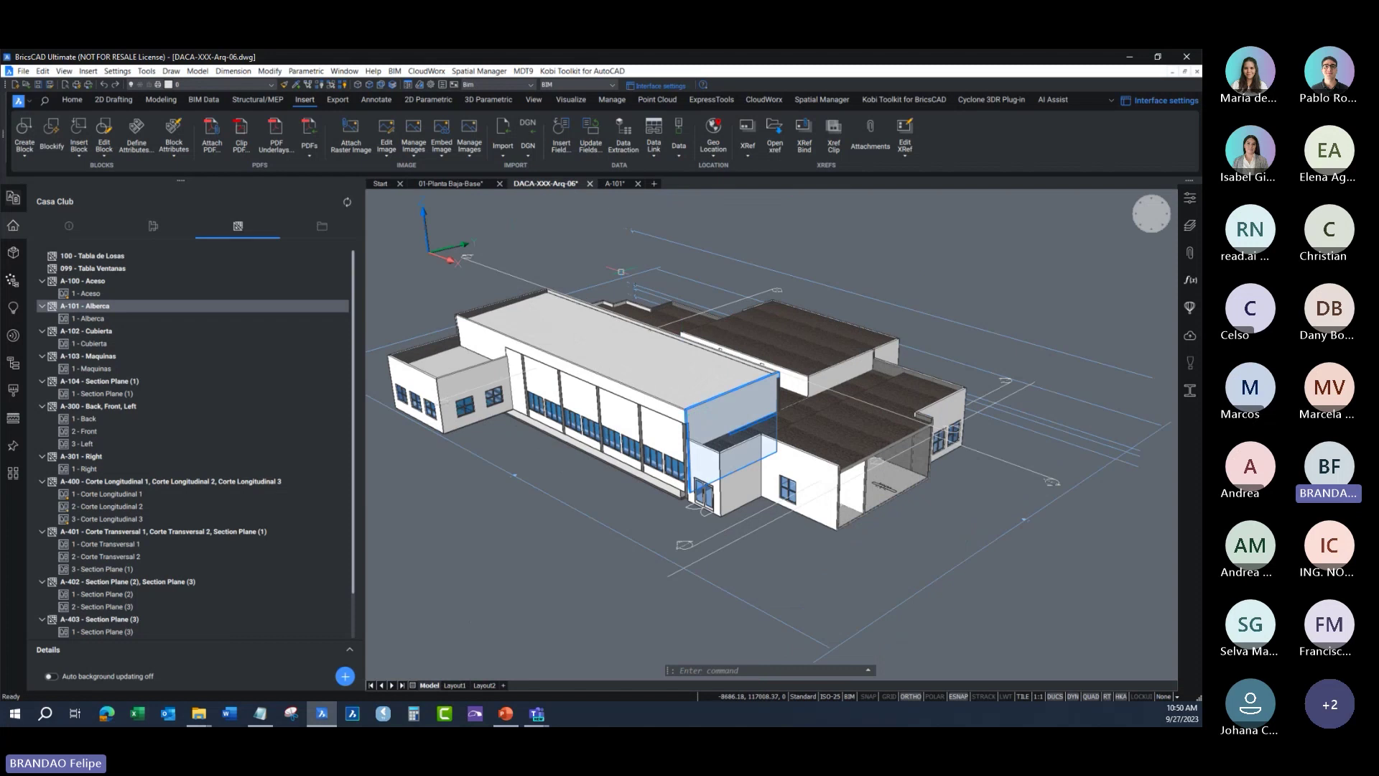
left_click(614, 184)
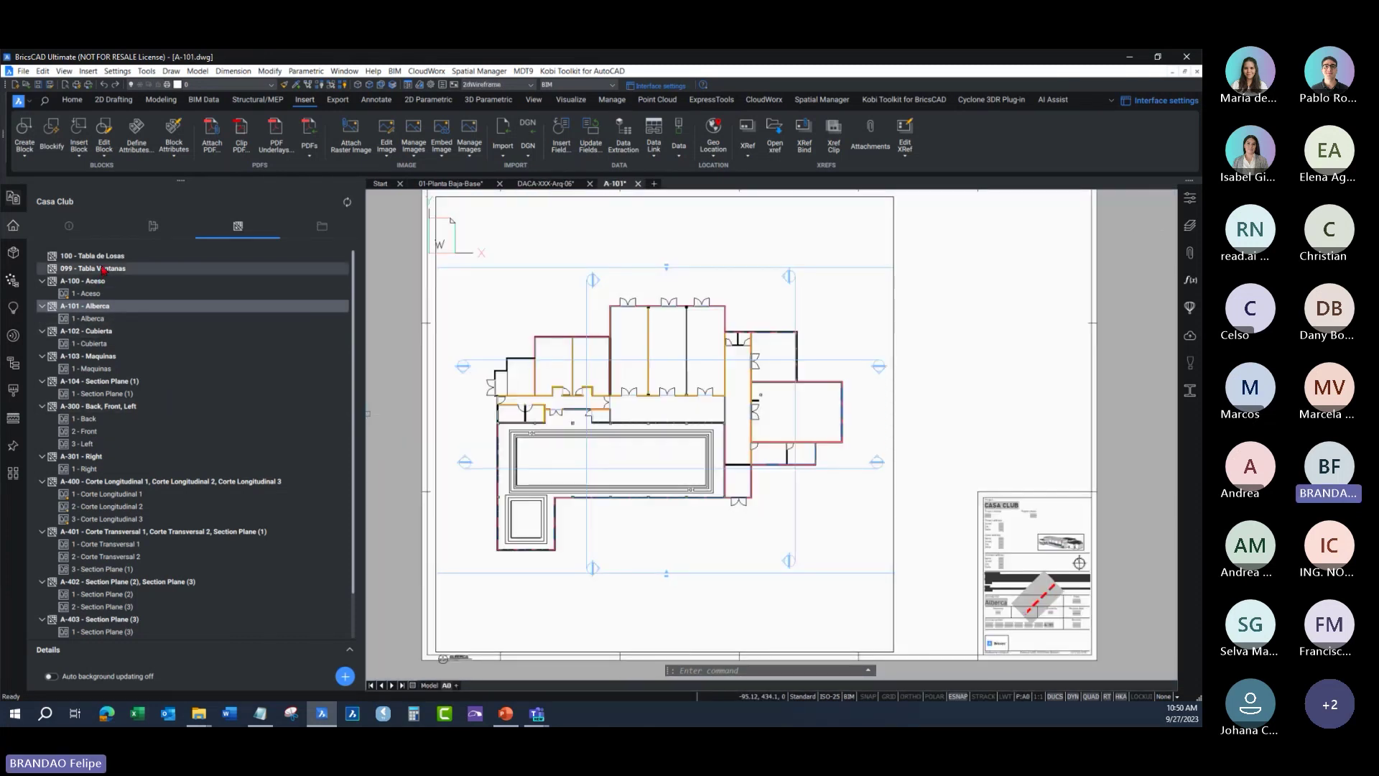
middle_click_drag(749, 320, 730, 331)
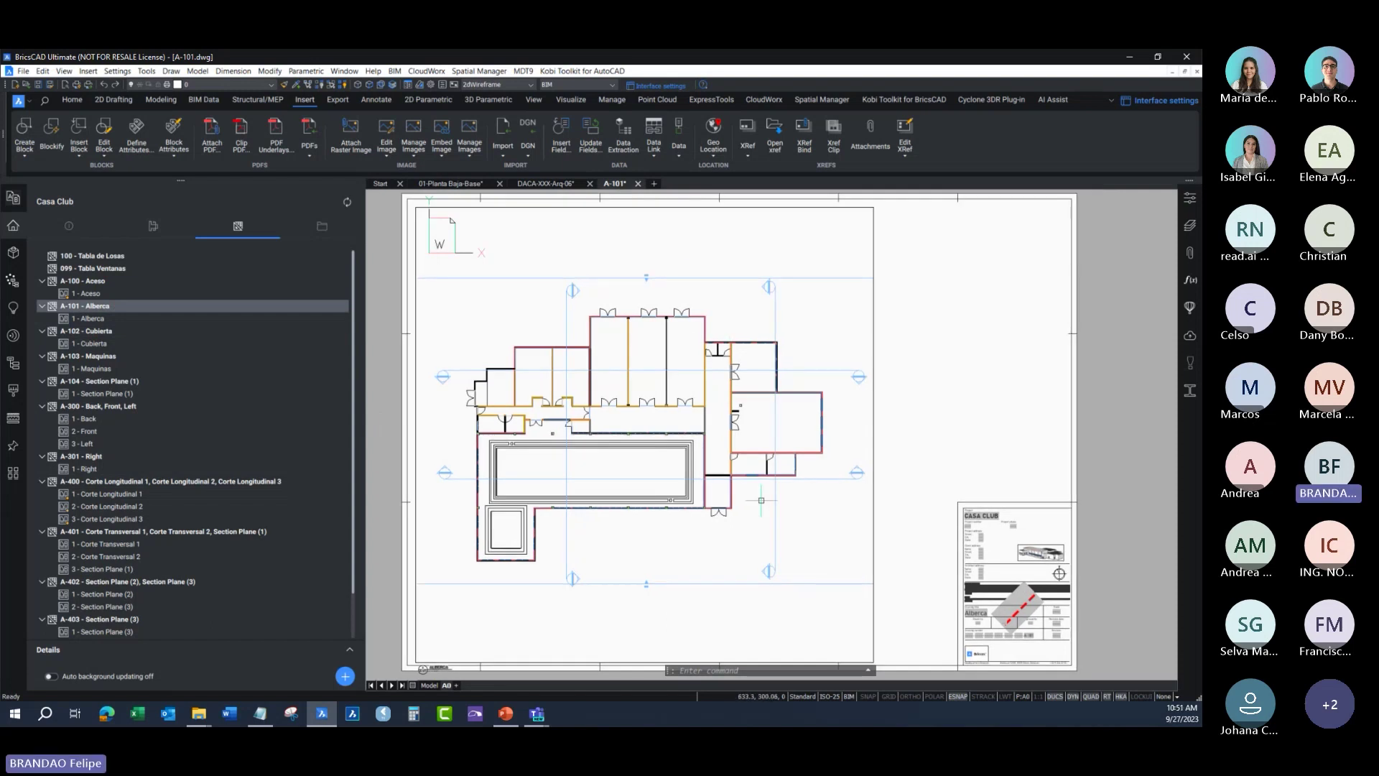
middle_click_drag(762, 500, 731, 490)
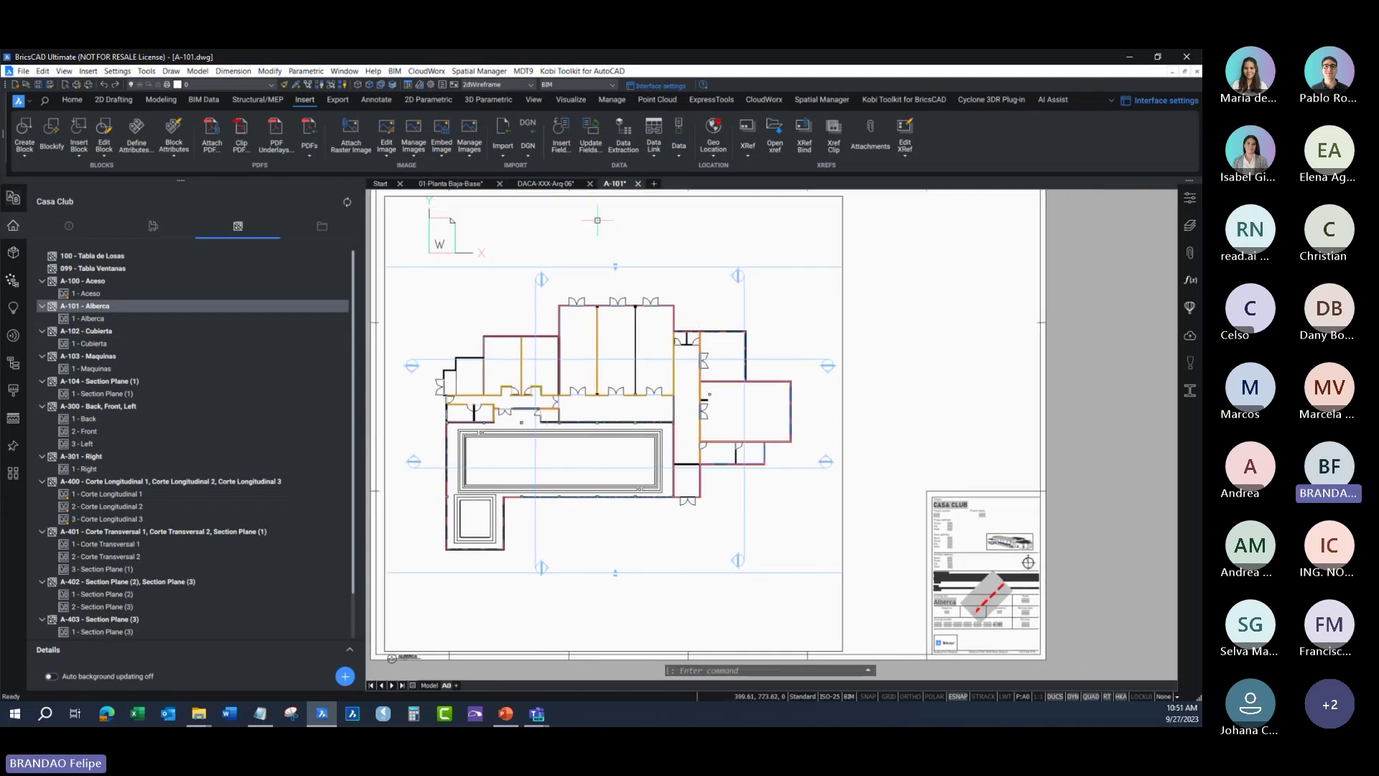
left_click(558, 186)
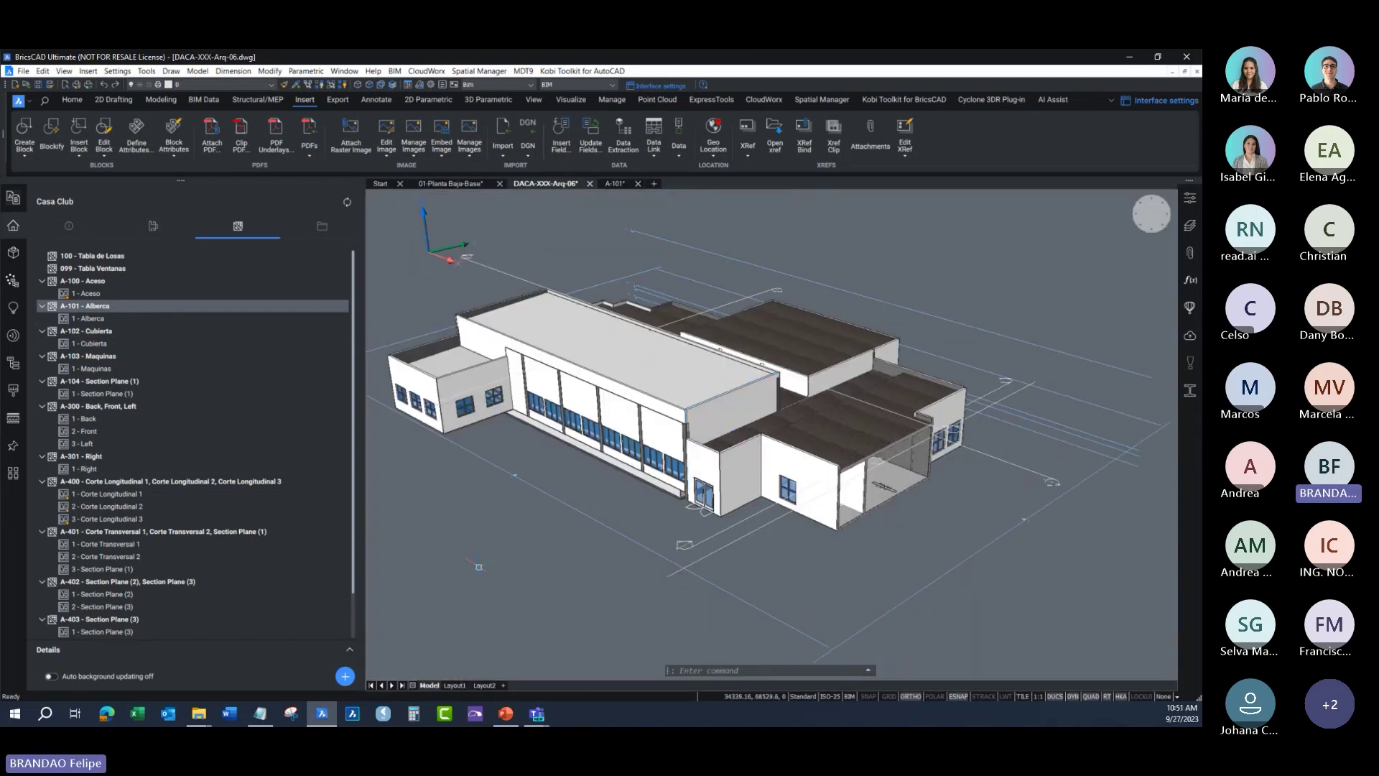
left_click(13, 253)
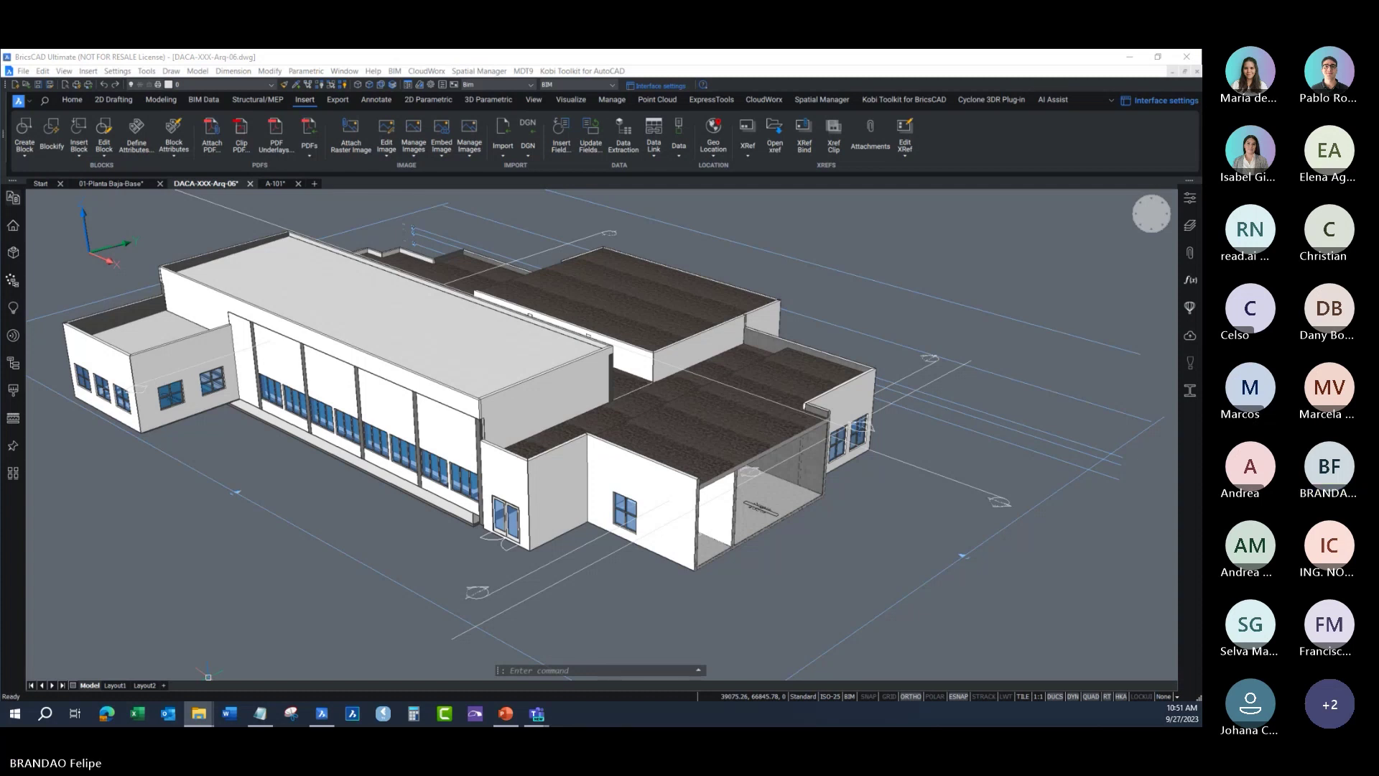
Step: Open 1-TVM_POINT_CLOUD_FINAL, orbit, pan and zoom around the scan, and show the Point Cloud tools
key("alt+Tab")
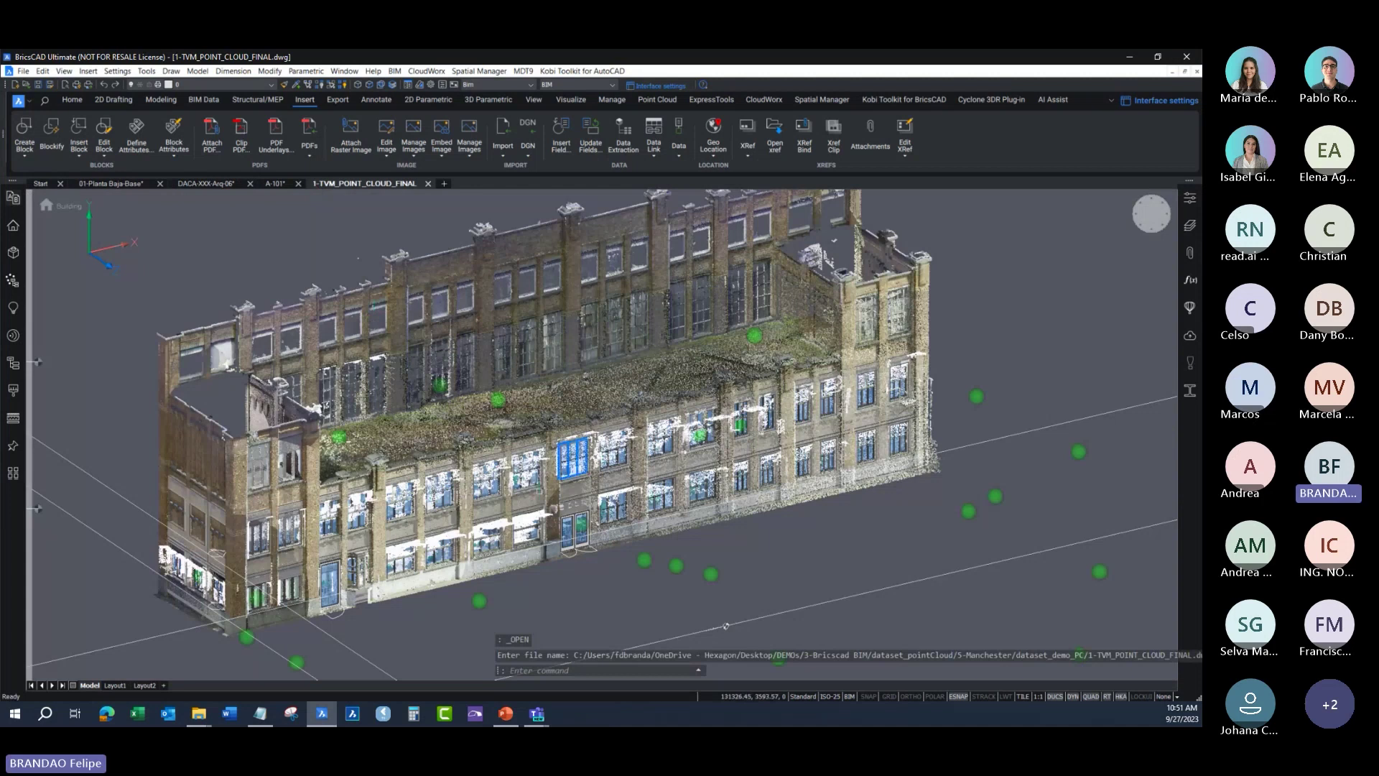
middle_click_drag(438, 483, 470, 475, "shift")
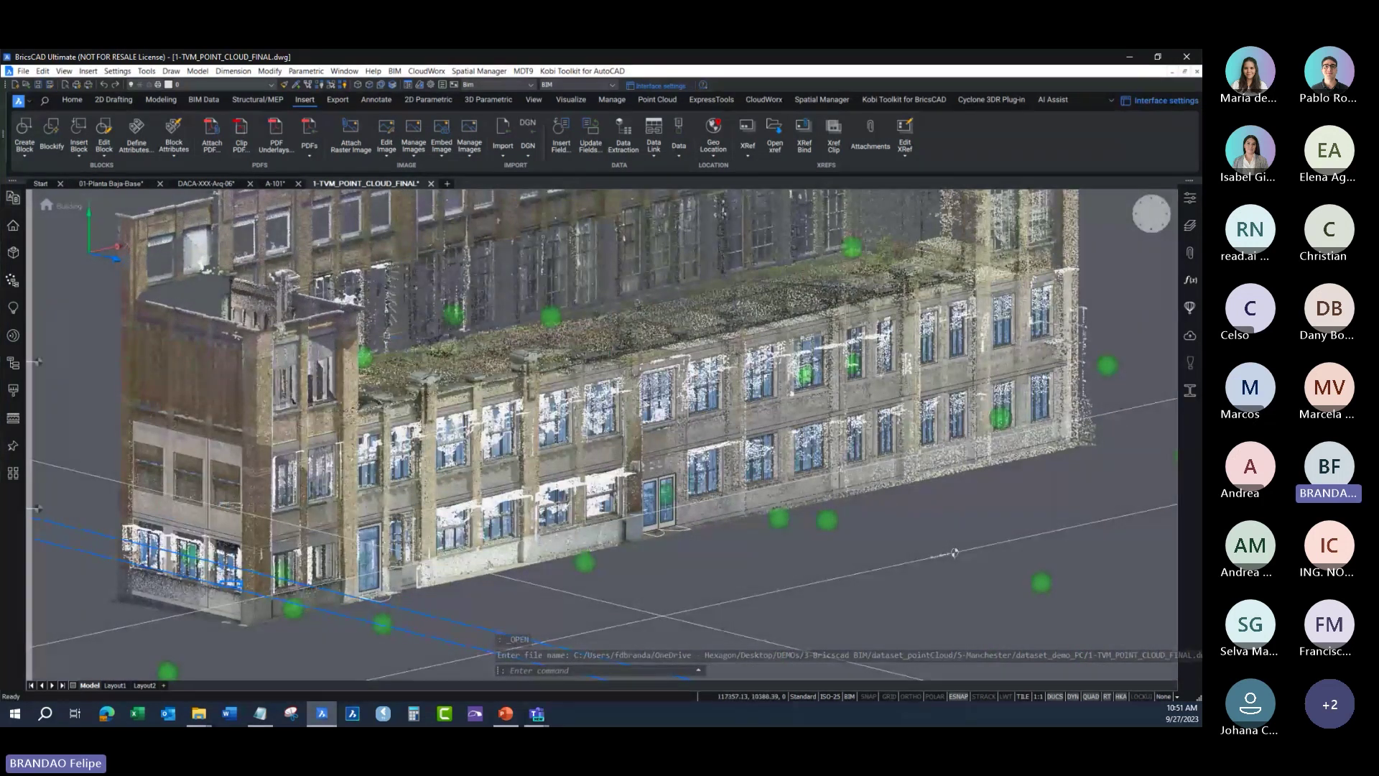
middle_click_drag(955, 552, 929, 529)
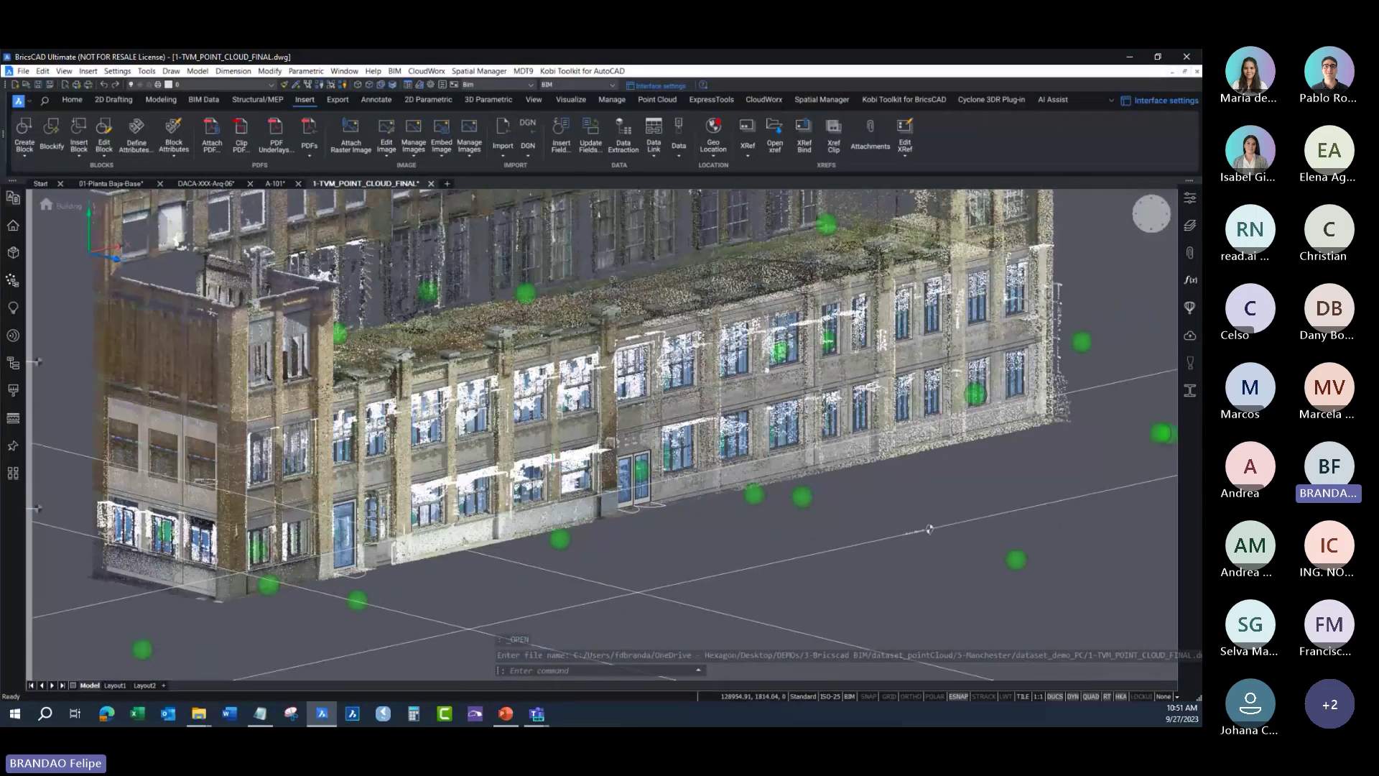
scroll(930, 529, "down", 2)
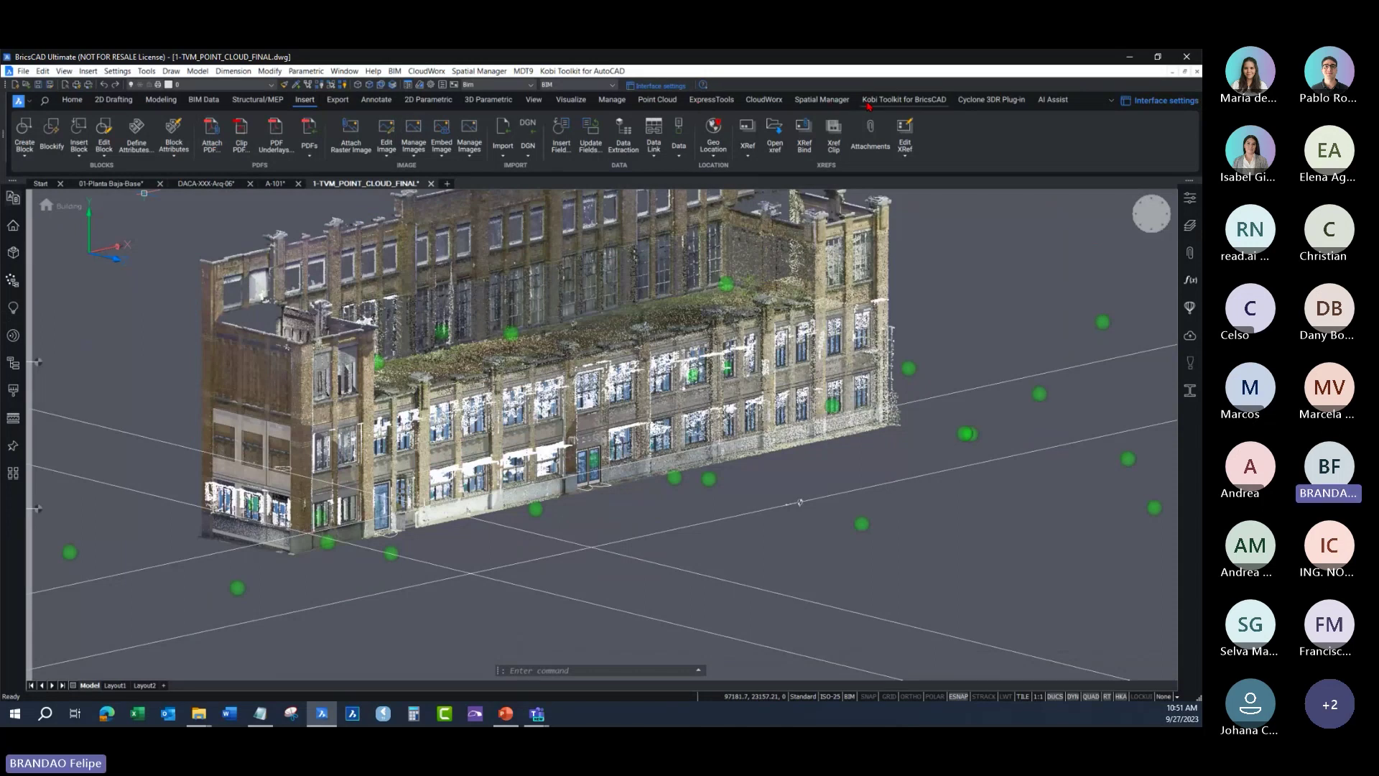
left_click(650, 103)
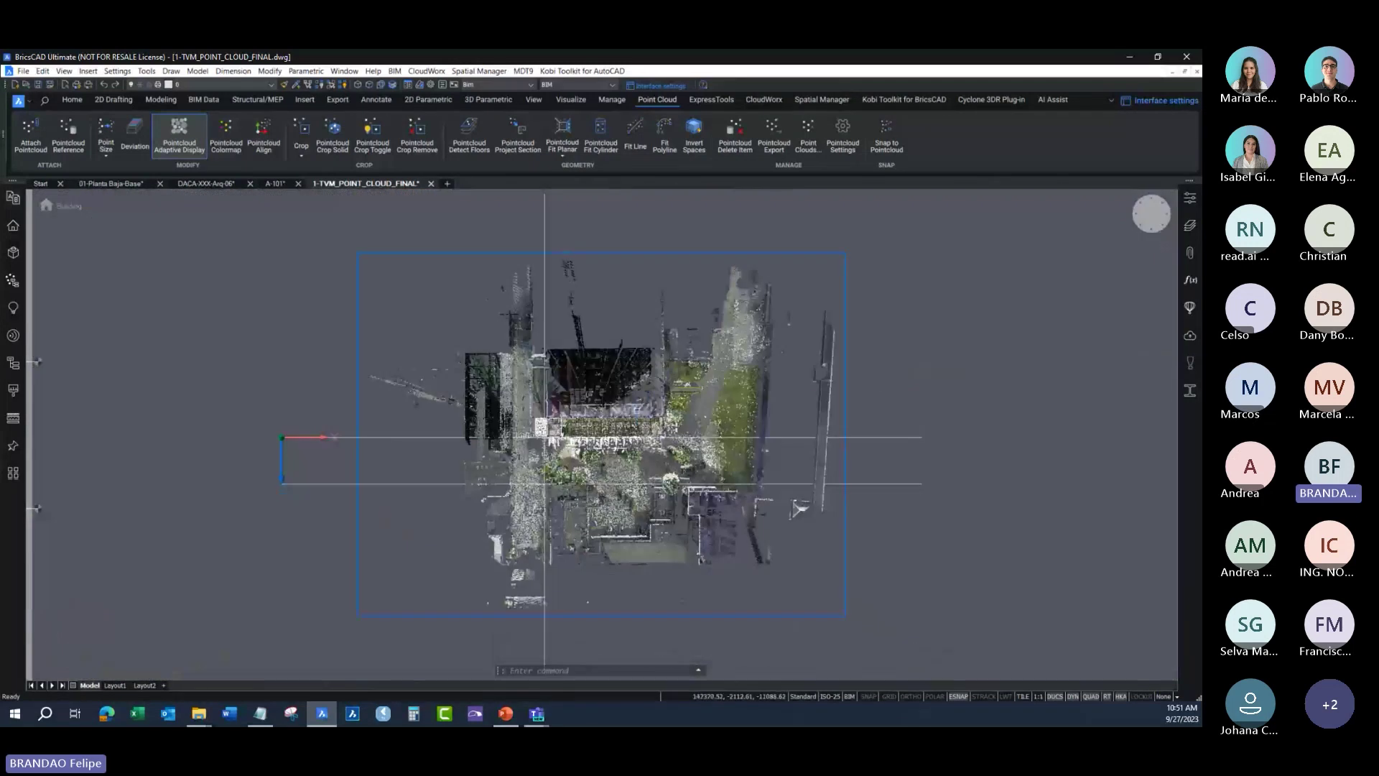
Step: Try slicing the point cloud at Floor 1, then cancel the pending story prompts
scroll(544, 437, "up", 5)
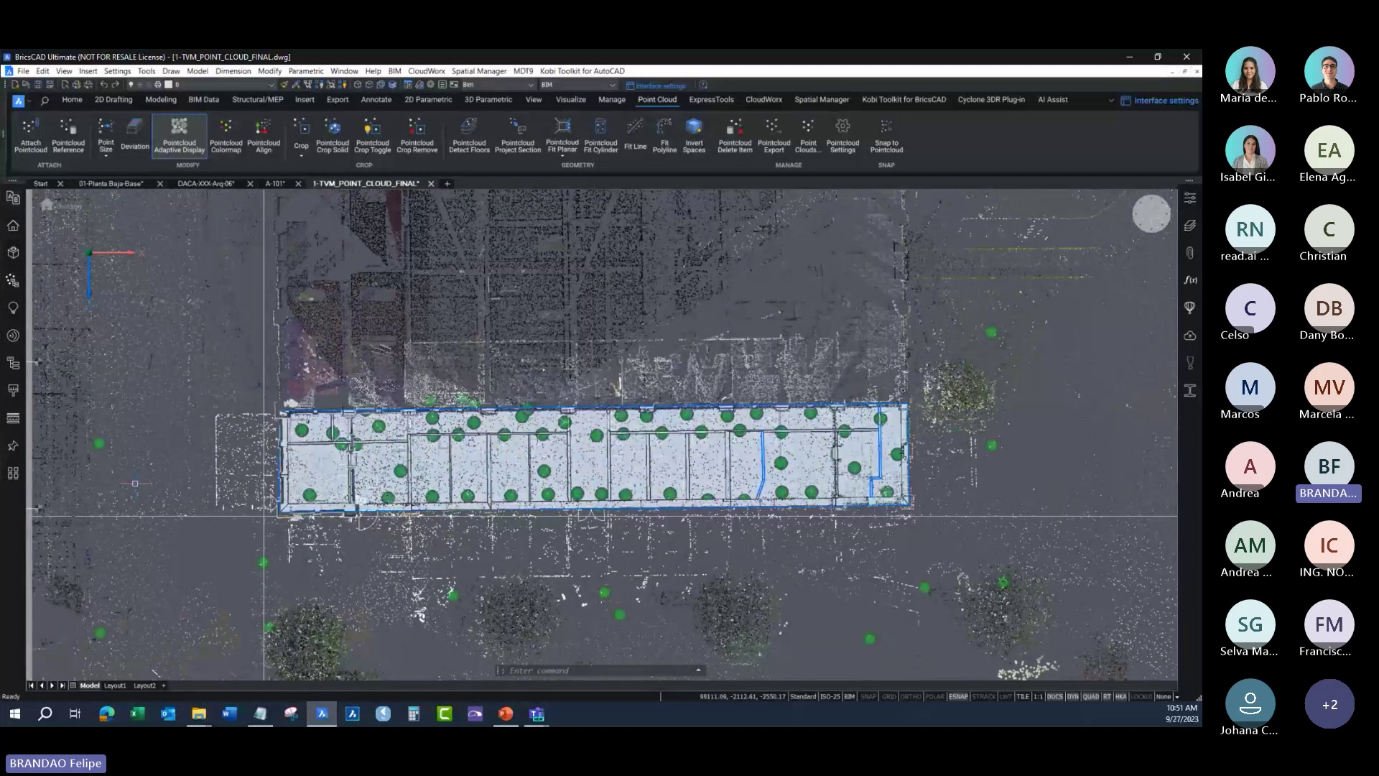
left_click(37, 514)
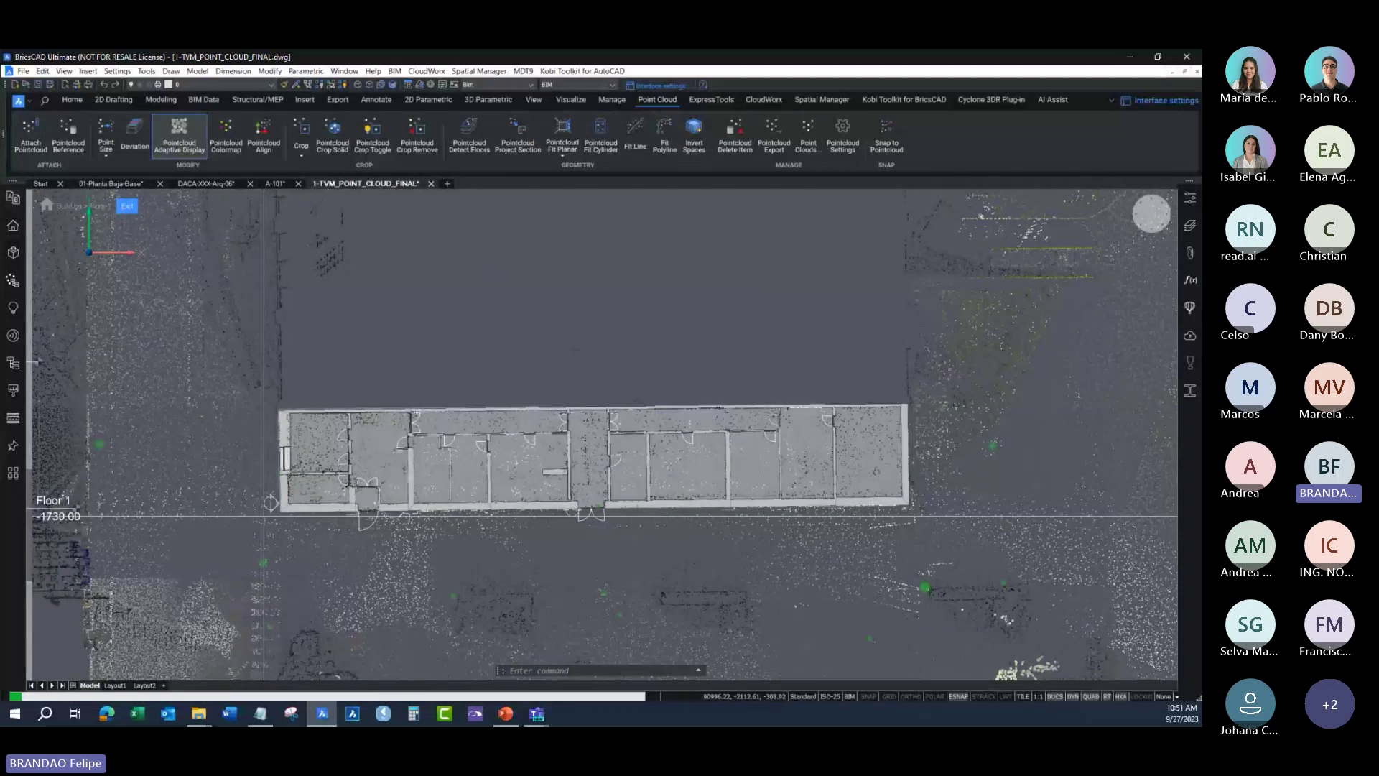
scroll(111, 532, "down", 2)
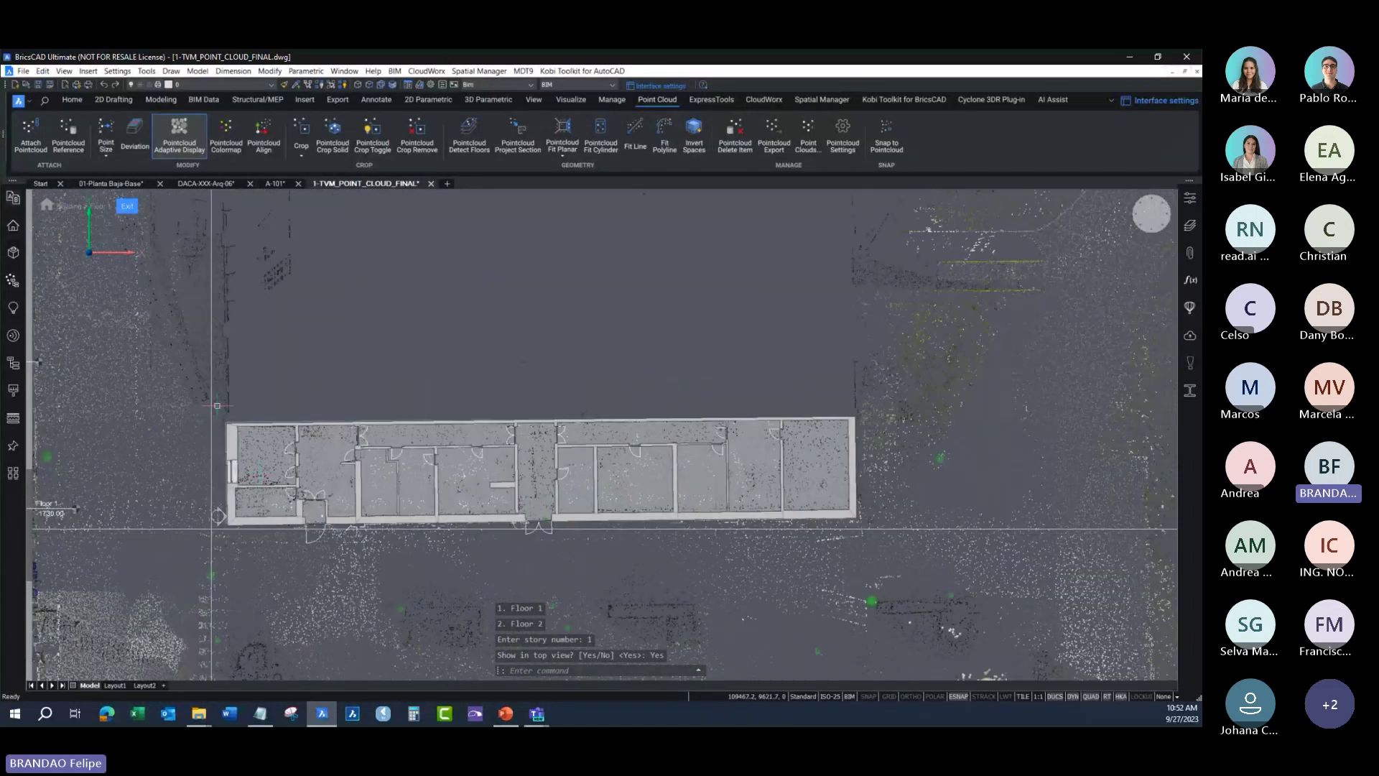
key("Escape")
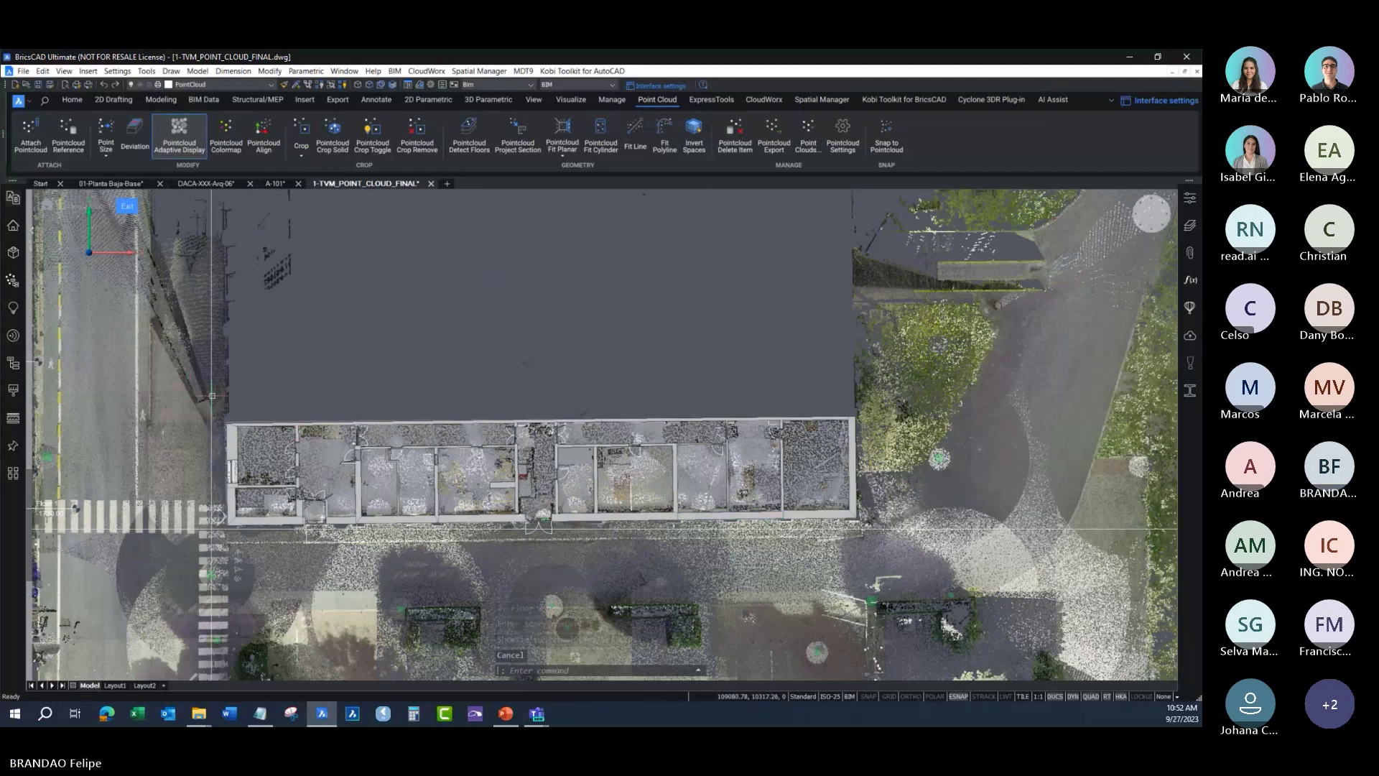
key("Escape")
key("Escape")
key("Escape")
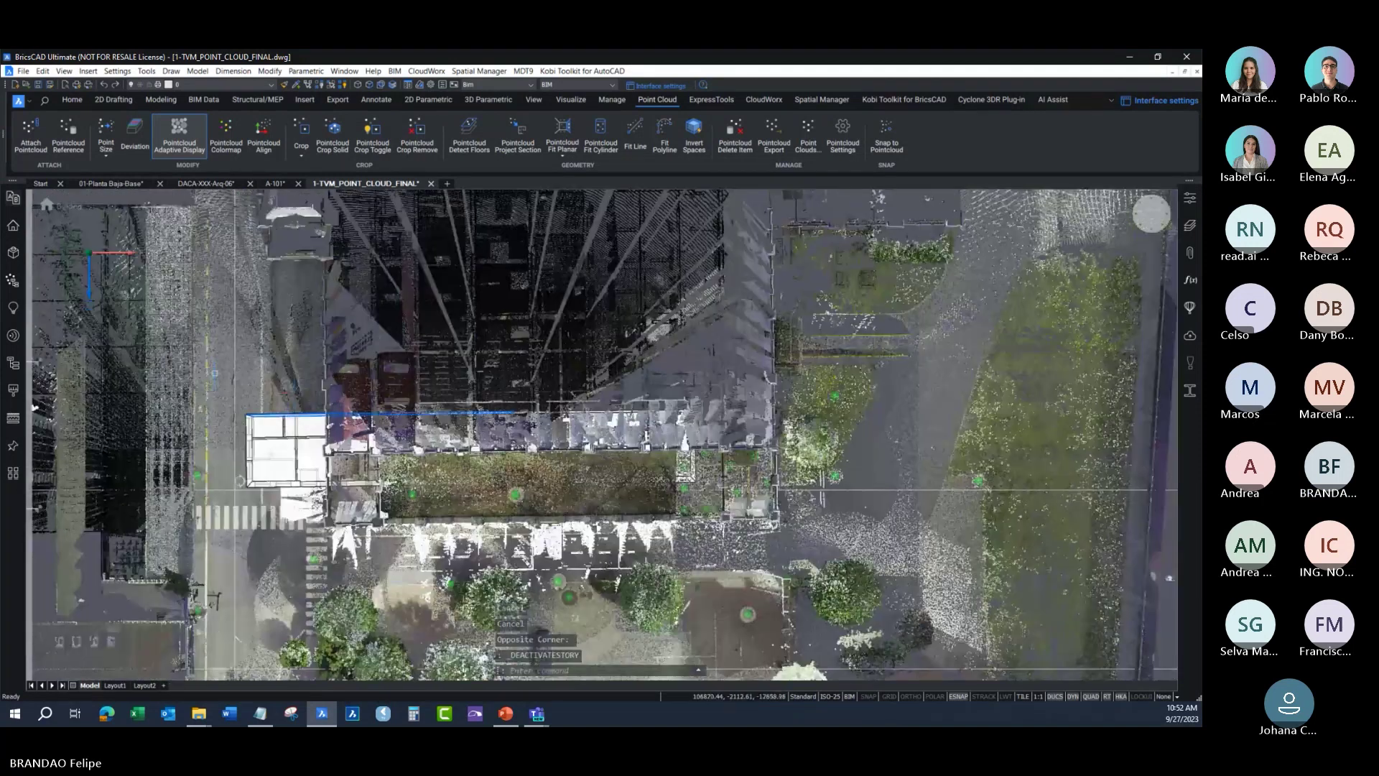
Step: Orbit back into 3D and toggle visibility of the point cloud and building model
mouse_move(281, 337)
middle_mouse_down("shift")
mouse_move(342, 328)
mouse_move(82, 265)
middle_mouse_up("shift")
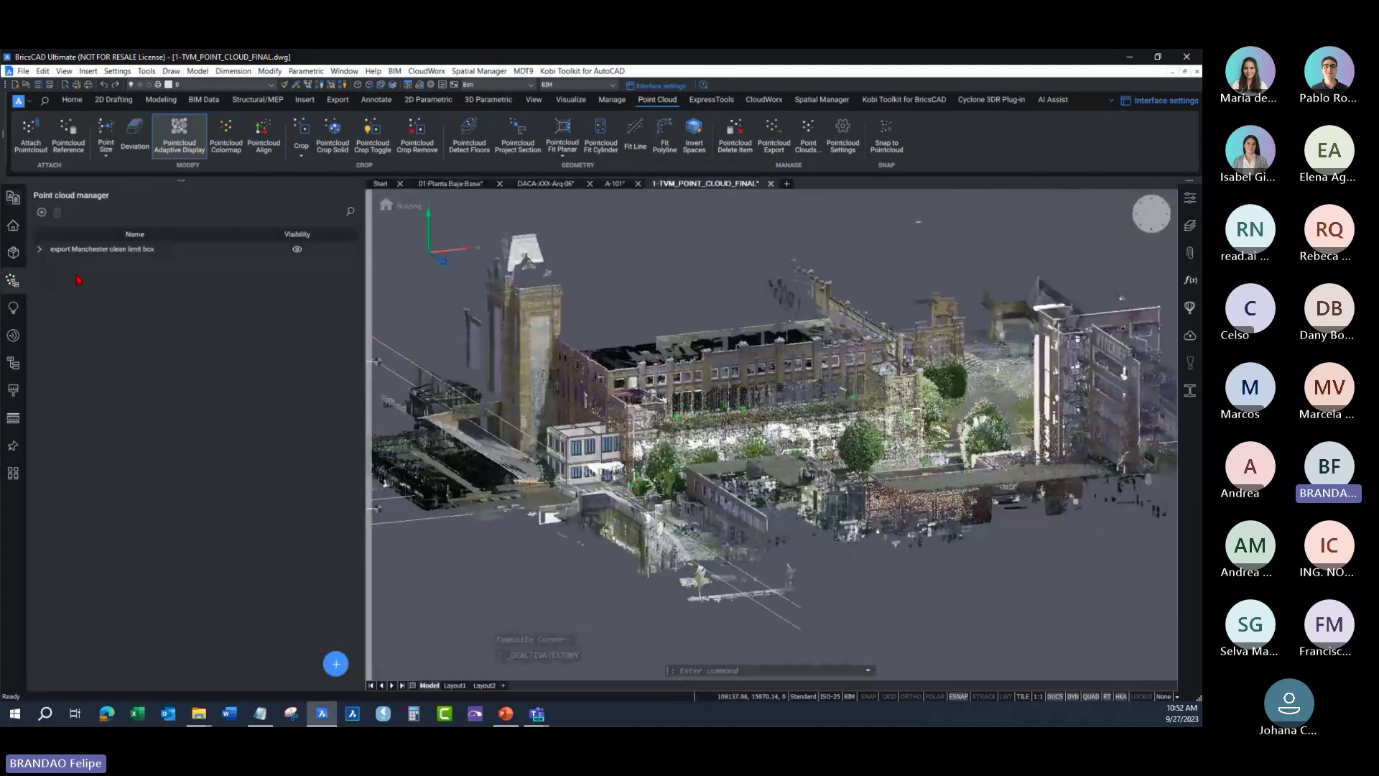
left_click(297, 248)
left_click(510, 347)
left_click(812, 432)
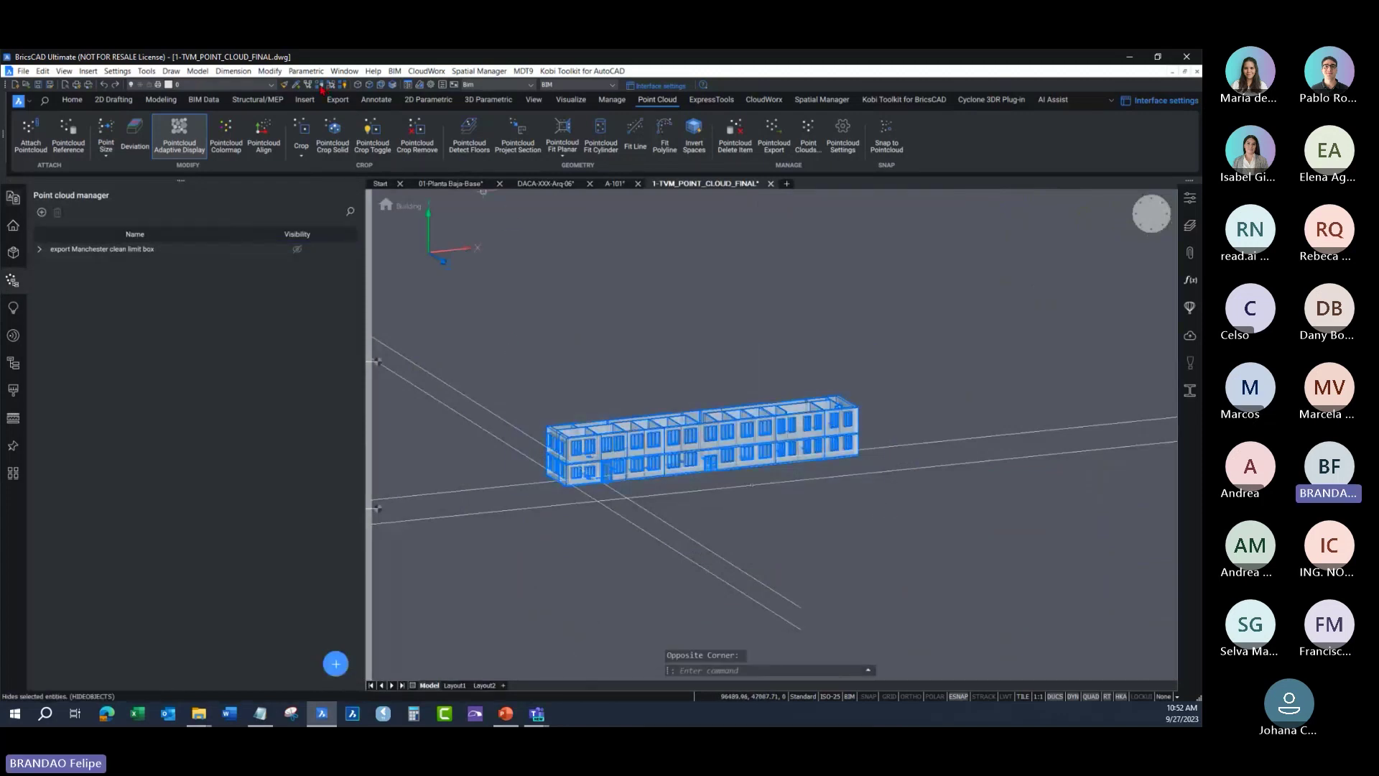
left_click(297, 249)
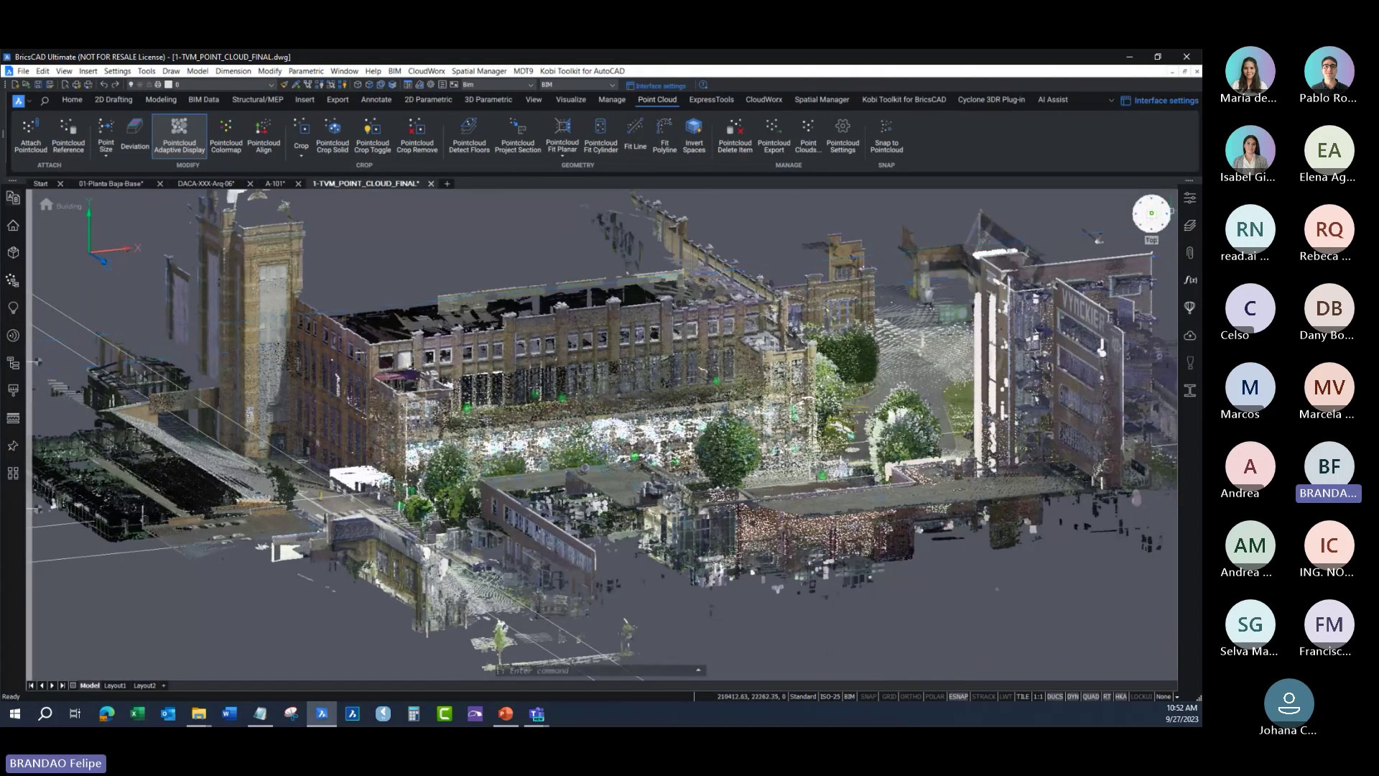
Step: Switch to top plan view, slice the cloud at Floor 1, and zoom into the Section Plane (3) room
left_click(1152, 213)
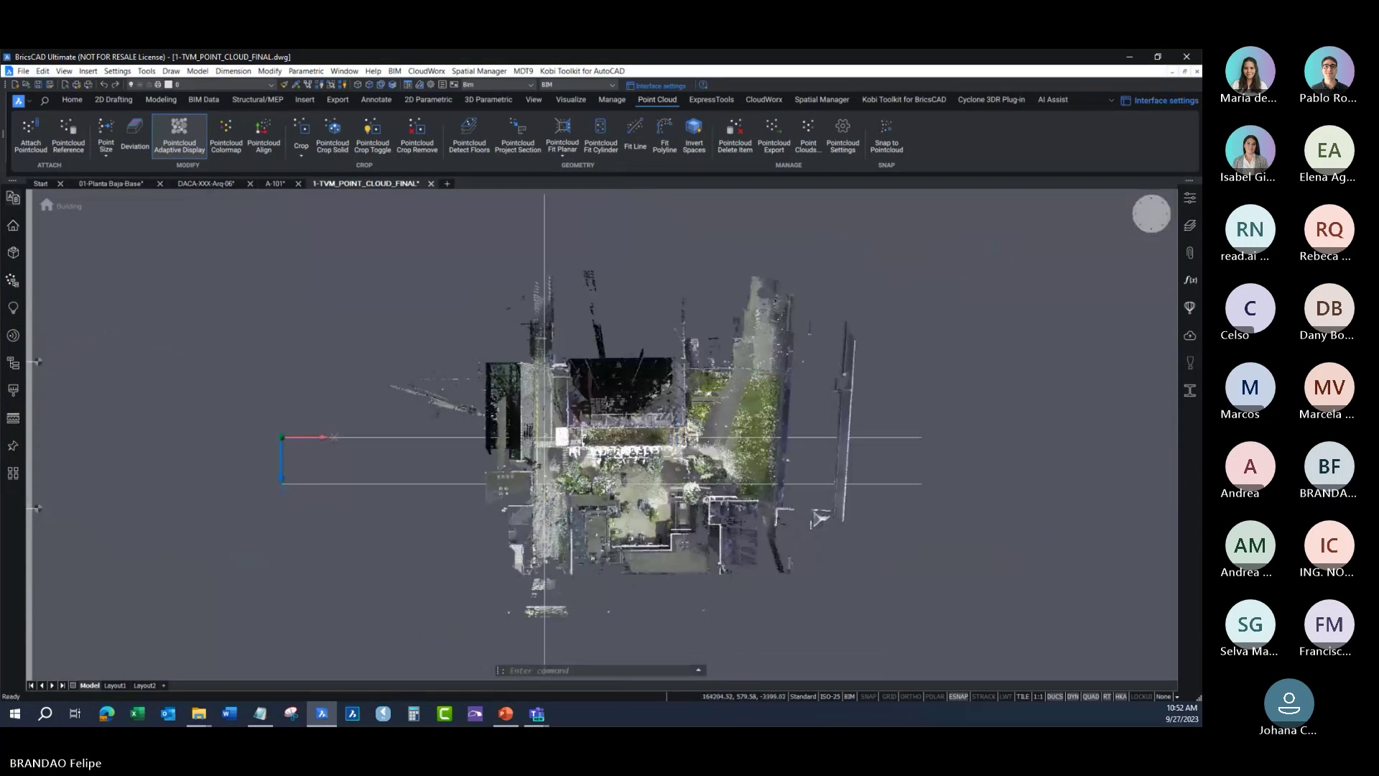
scroll(186, 449, "up", 5)
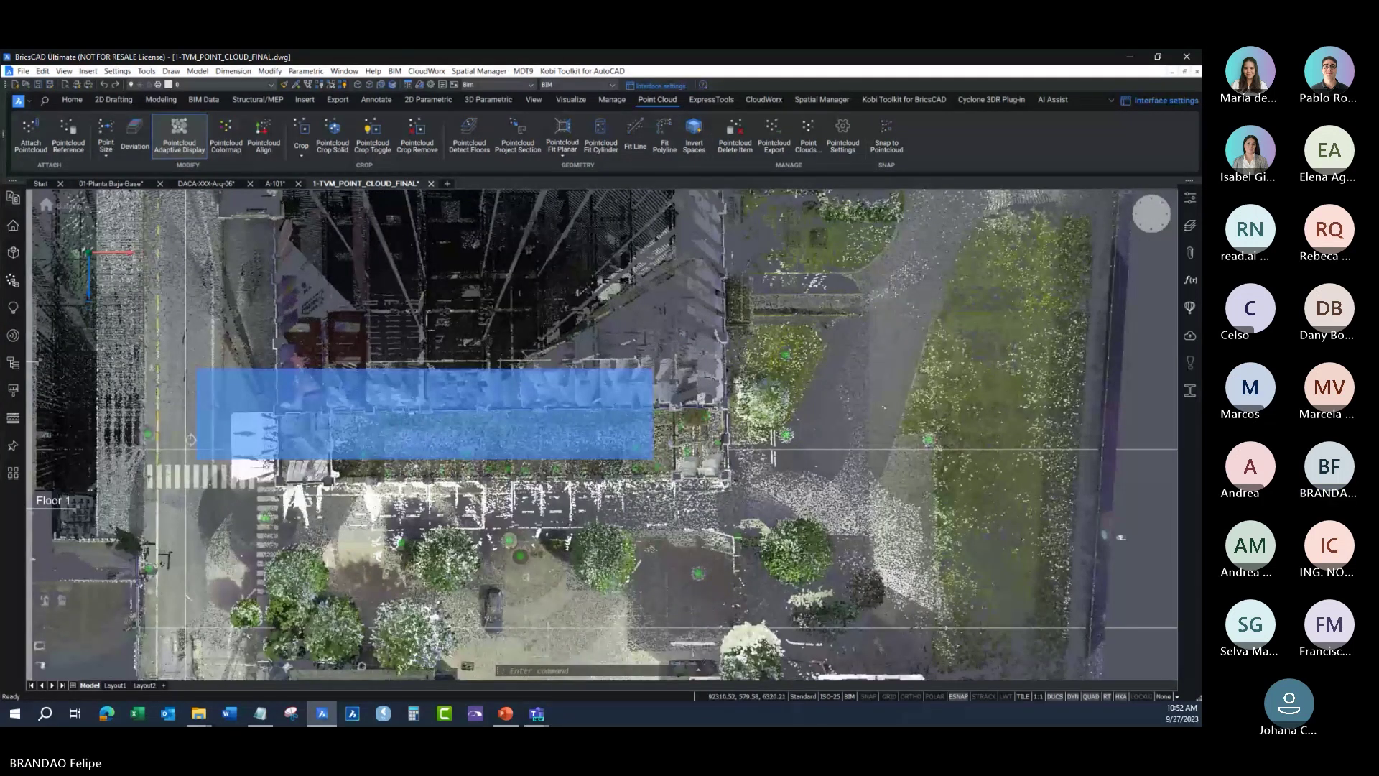
left_click(191, 440)
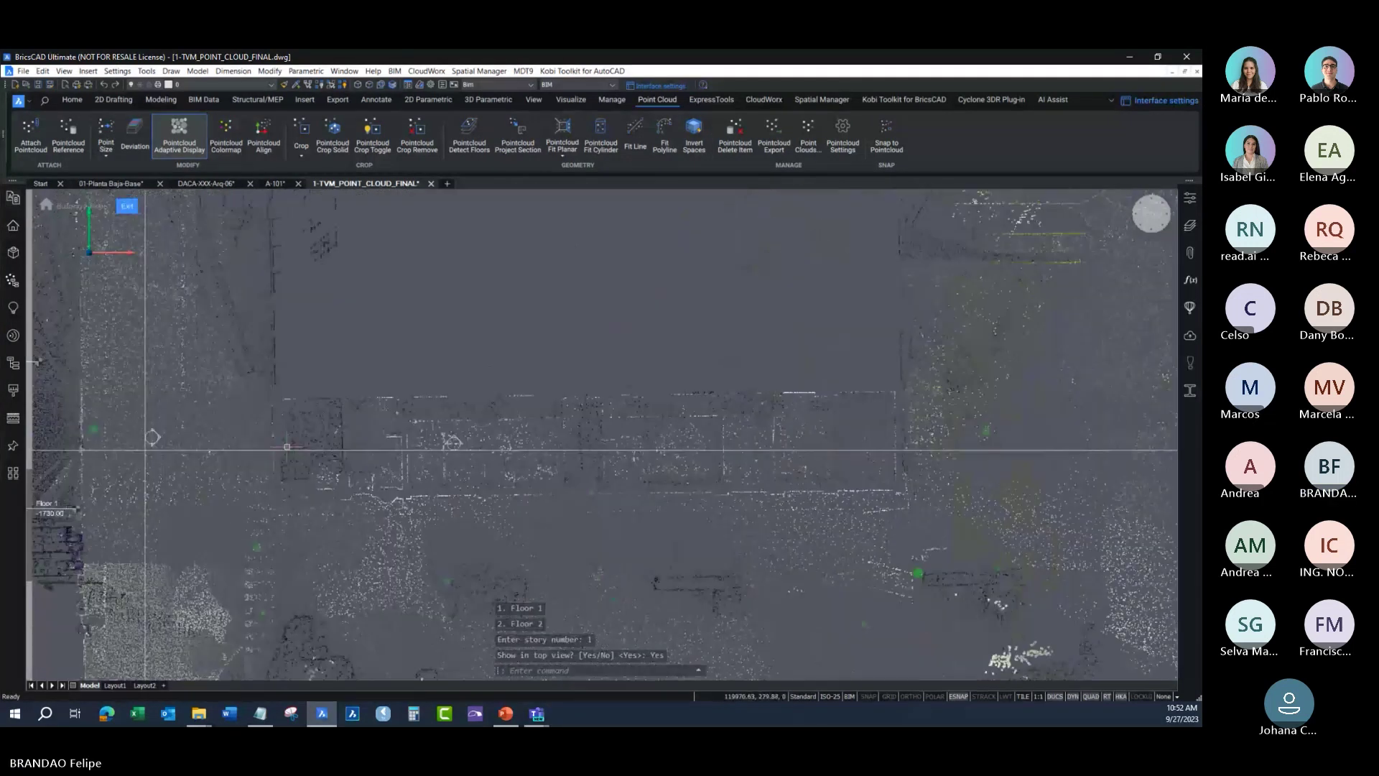
middle_click_drag(410, 491, 343, 469)
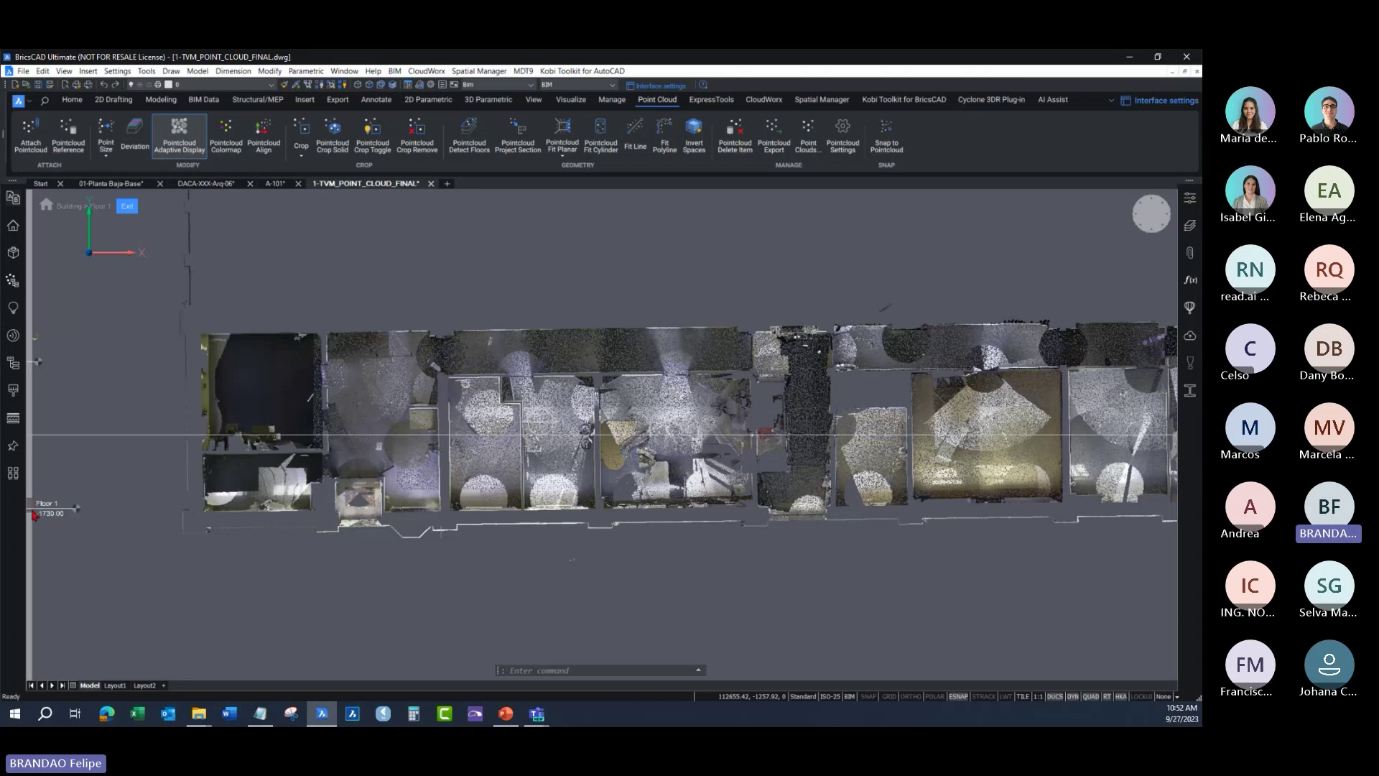
scroll(558, 439, "up", 3)
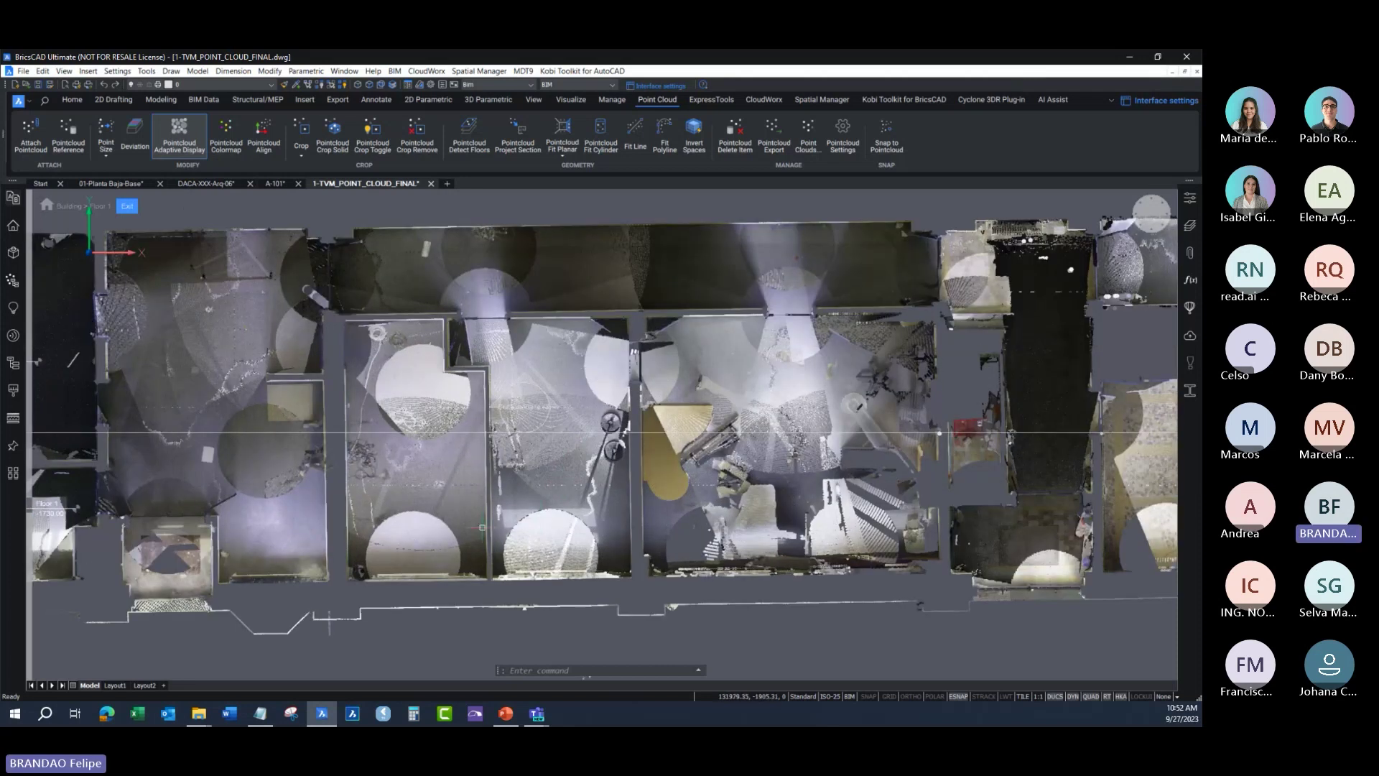
middle_click_drag(482, 527, 411, 500)
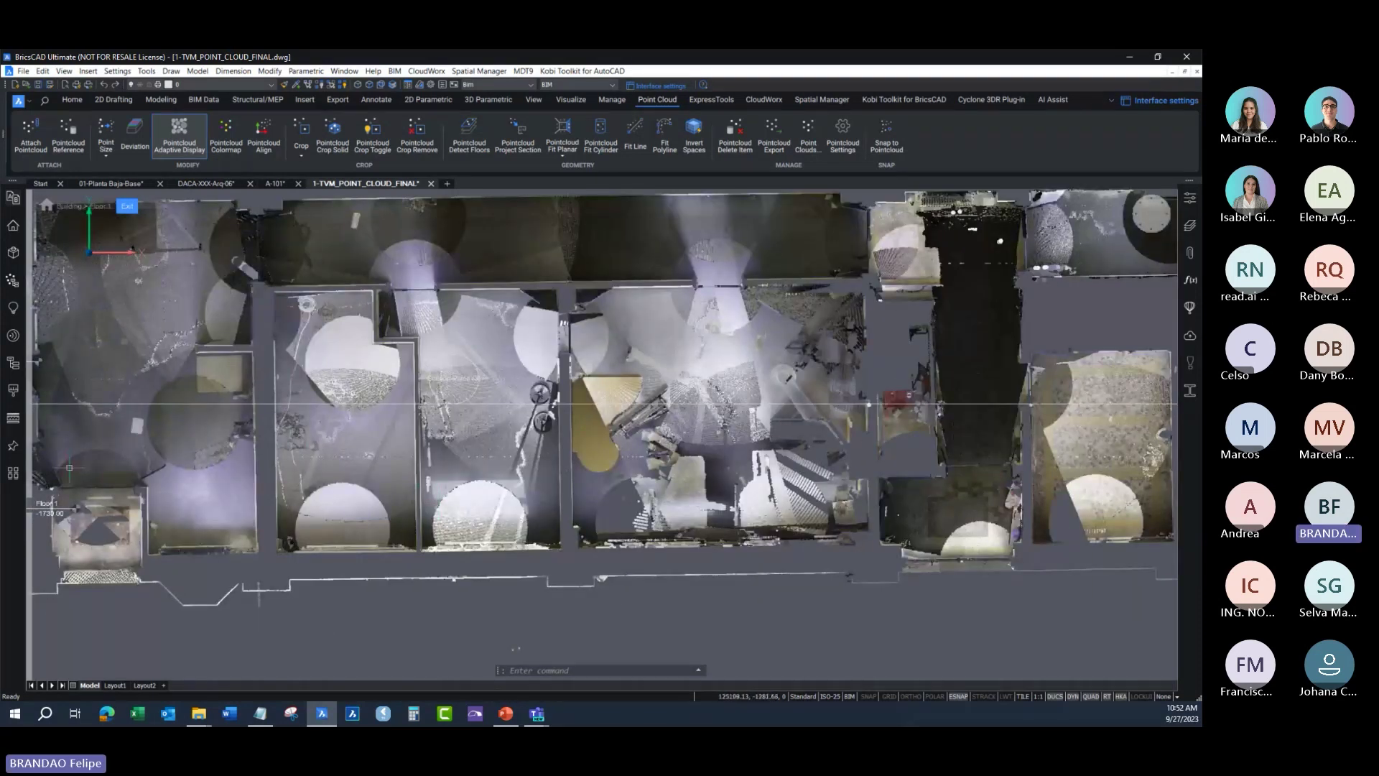
left_click(32, 514)
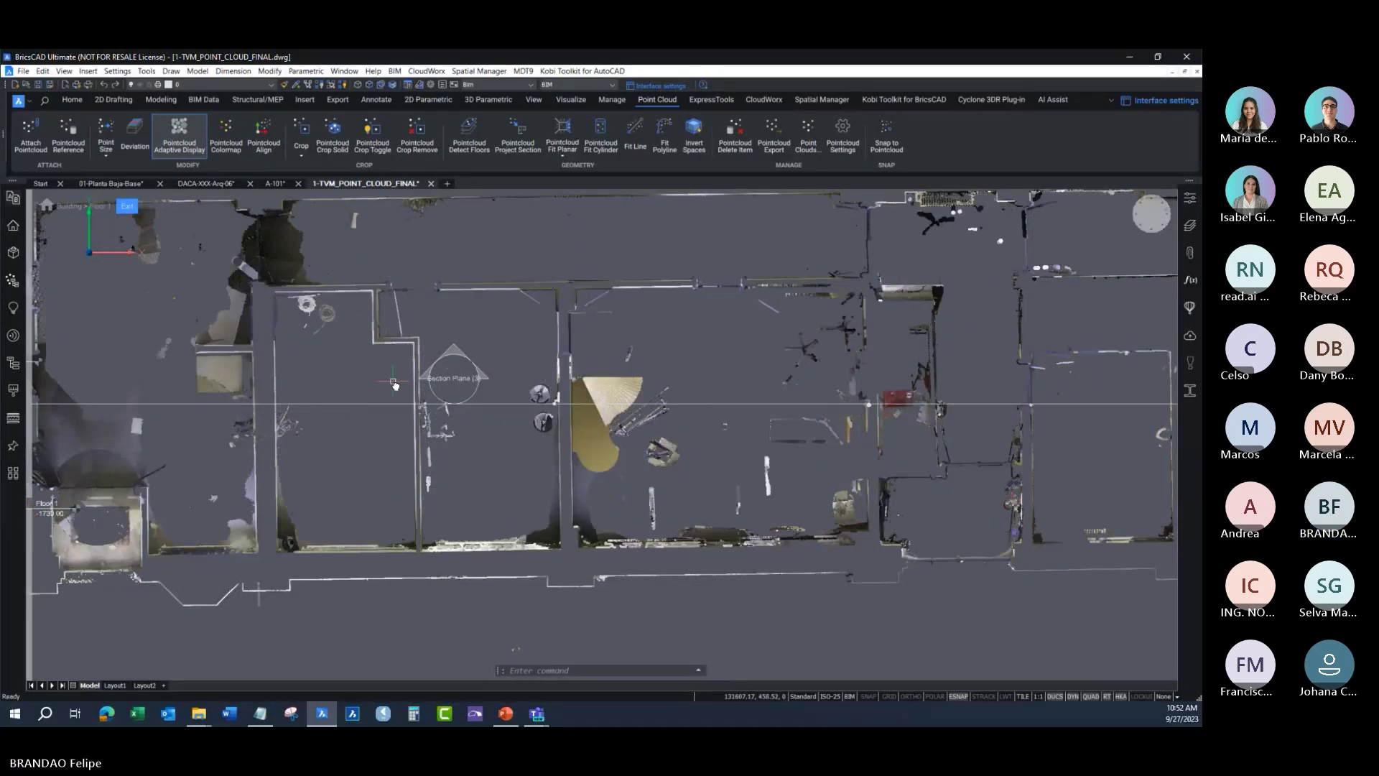
middle_click_drag(357, 296, 355, 338)
scroll(354, 337, "up", 3)
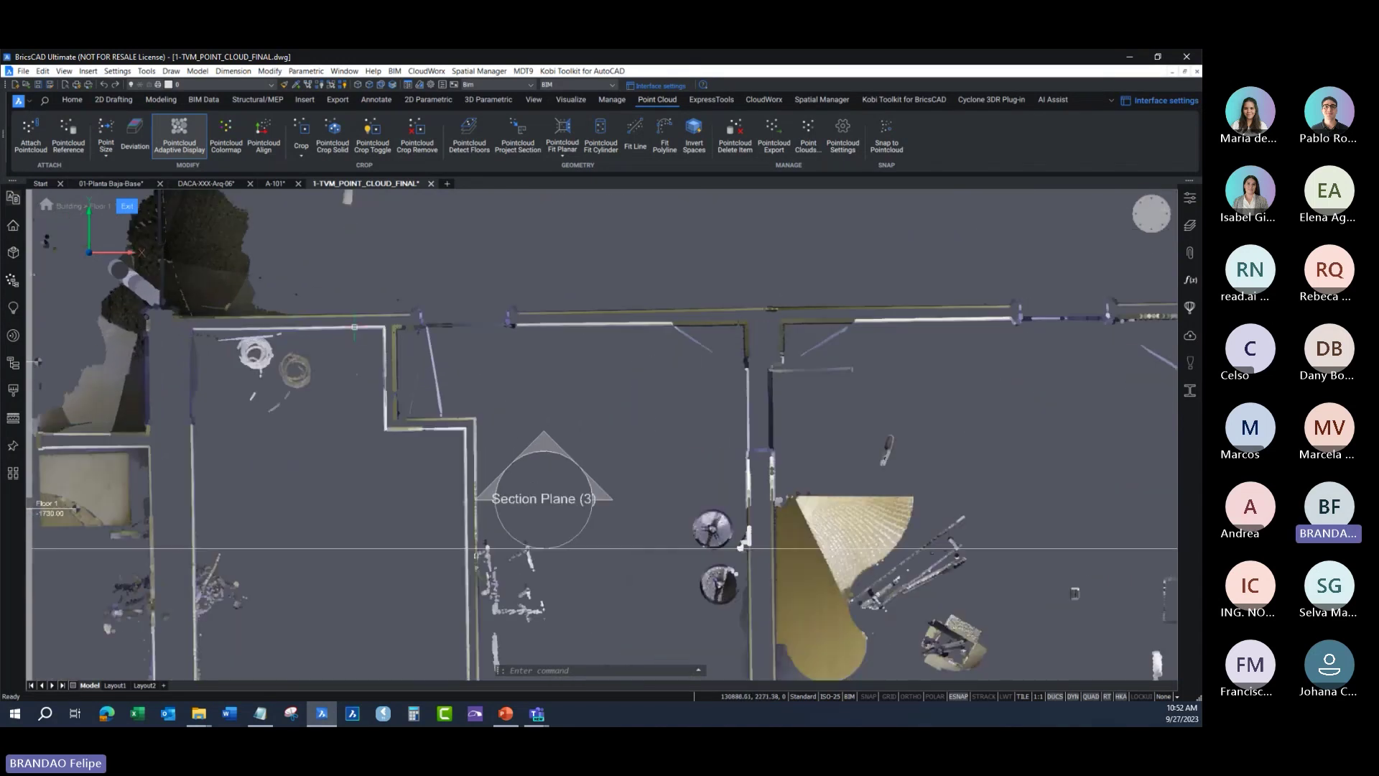
Step: Create a wall along the bottom scanned wall using FITPLANAR
type("fitplanar")
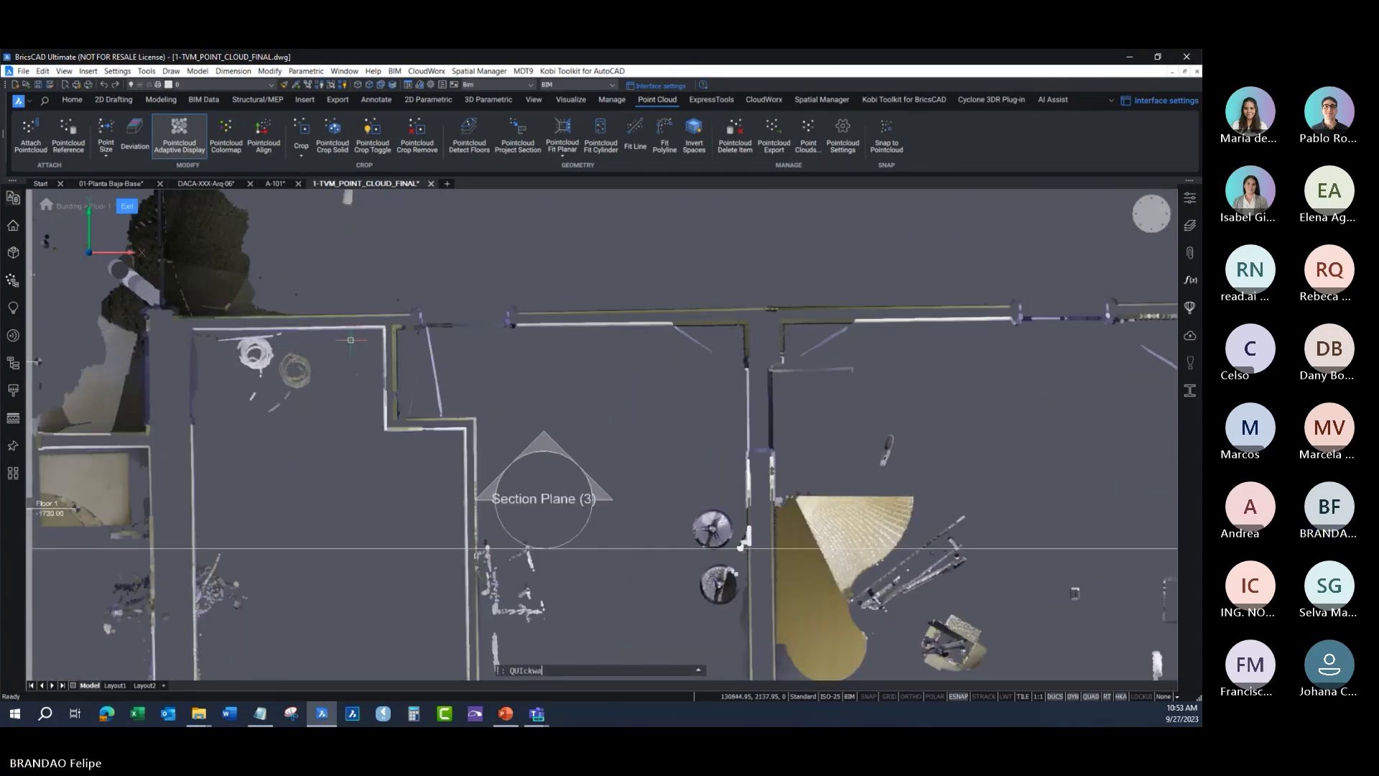
key("Return")
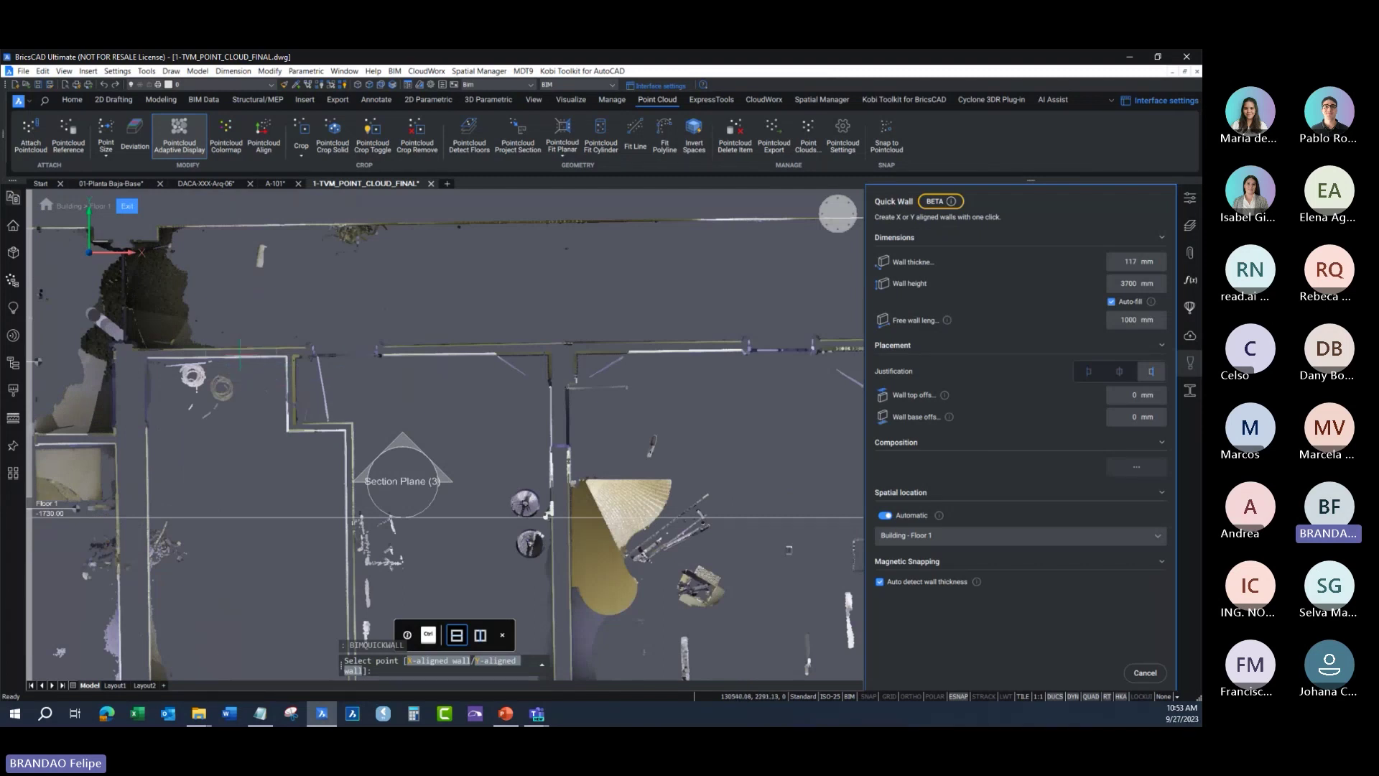
scroll(191, 359, "up", 5)
middle_click_drag(316, 399, 405, 398)
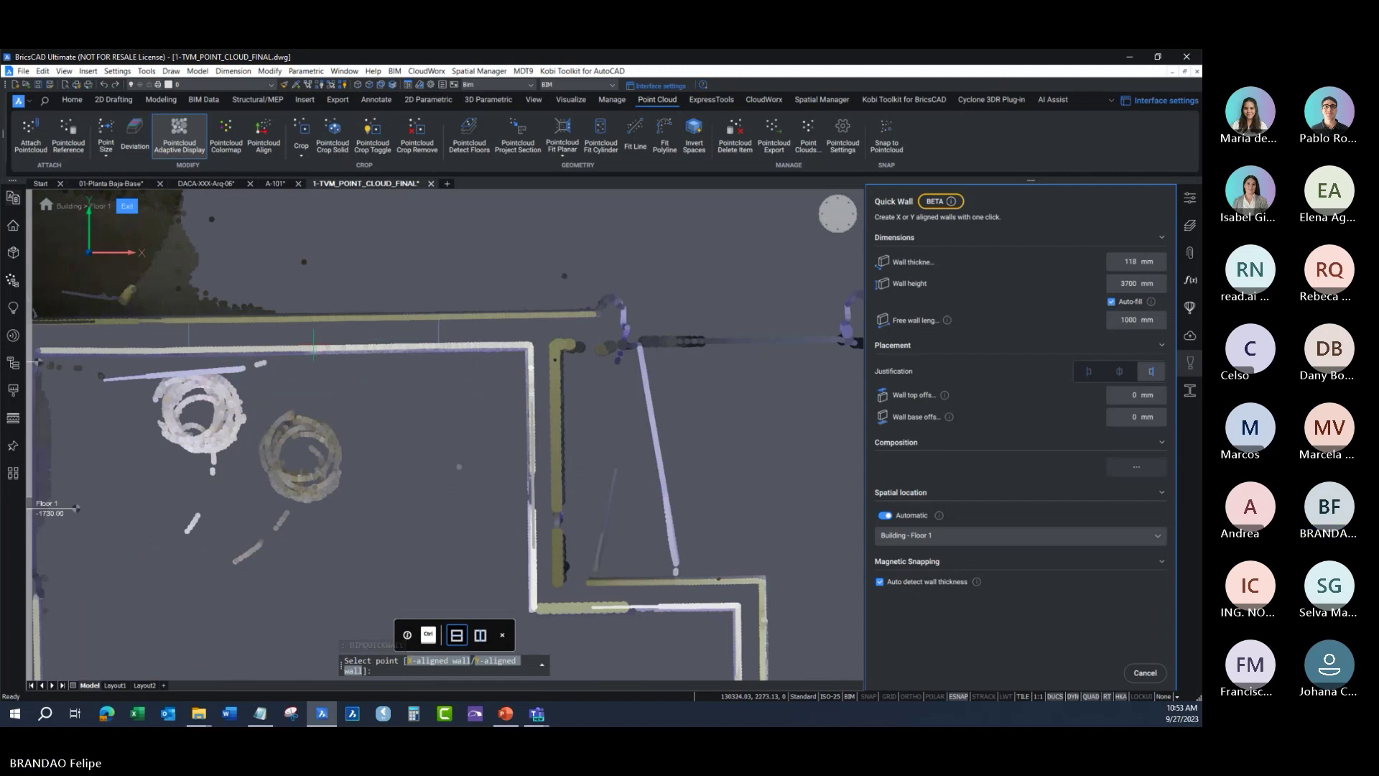
scroll(394, 321, "down", 2)
scroll(383, 331, "down", 3)
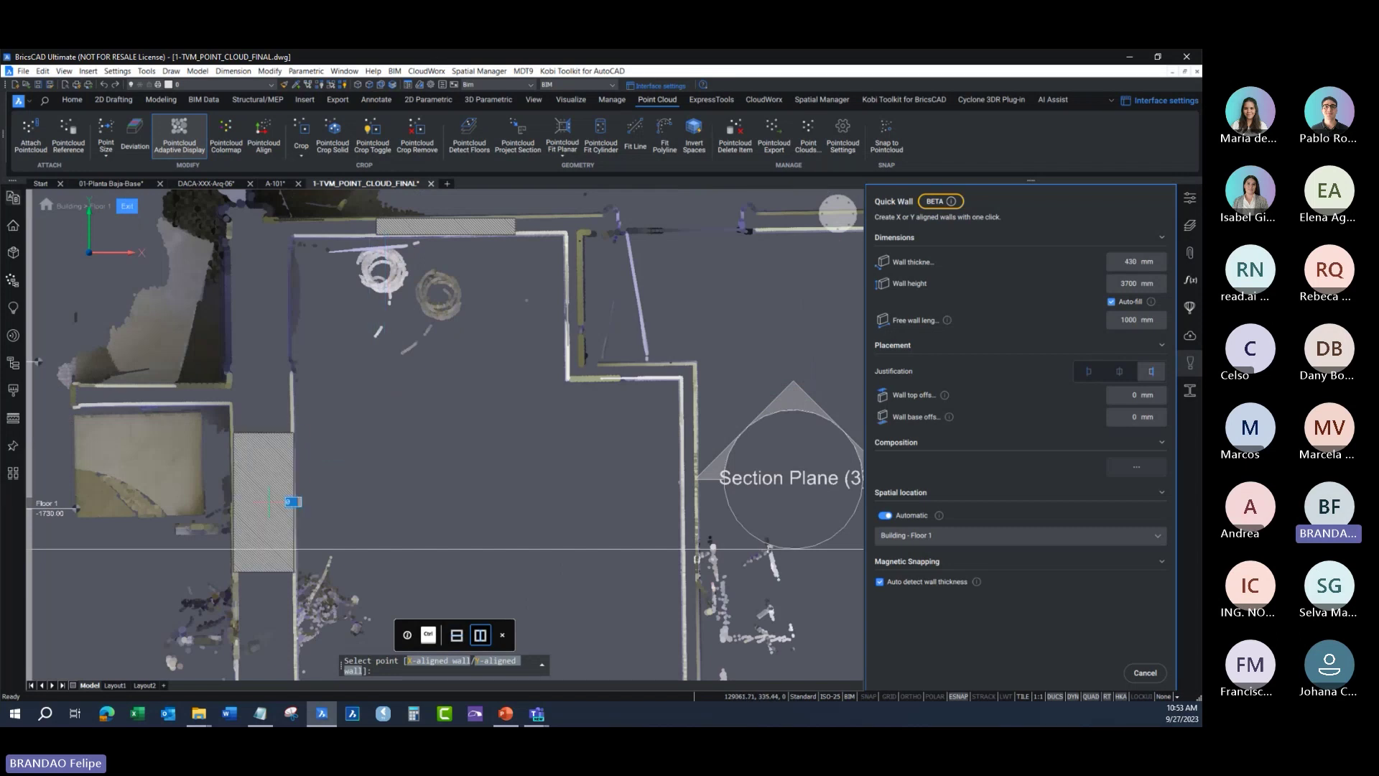
middle_click_drag(446, 532, 320, 220)
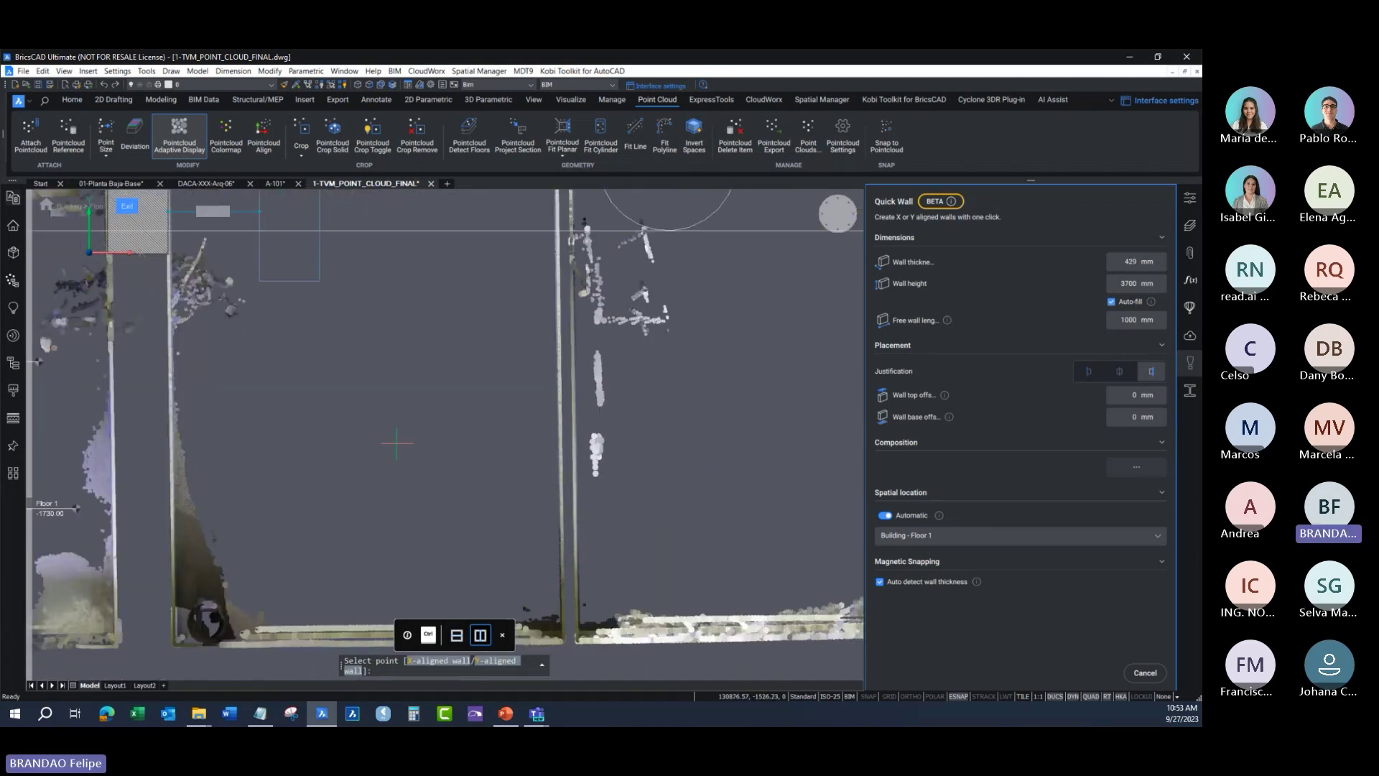
middle_click_drag(397, 443, 382, 256)
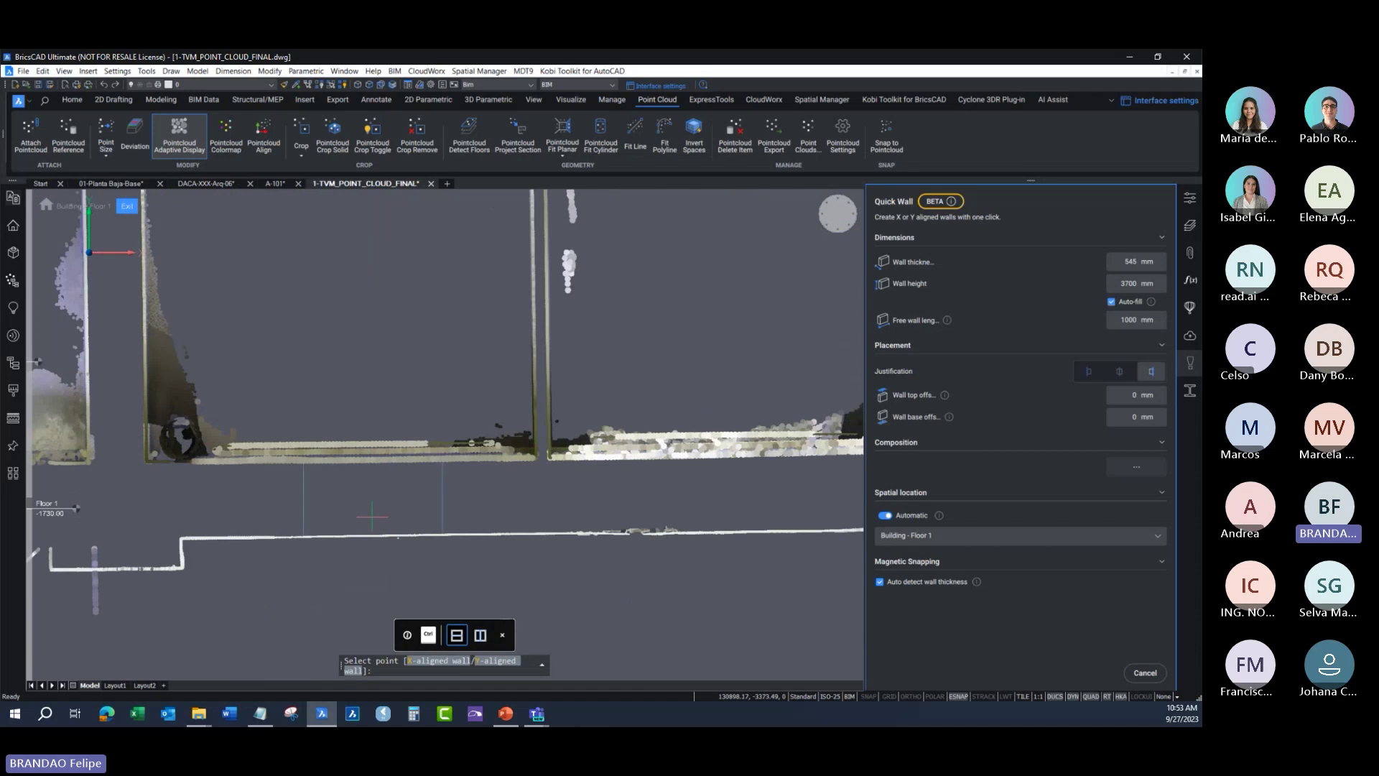
left_click(372, 516)
key("Escape")
Step: Join the new bottom wall and the vertical wall into an L-corner with LCONNECT
scroll(408, 437, "down", 2)
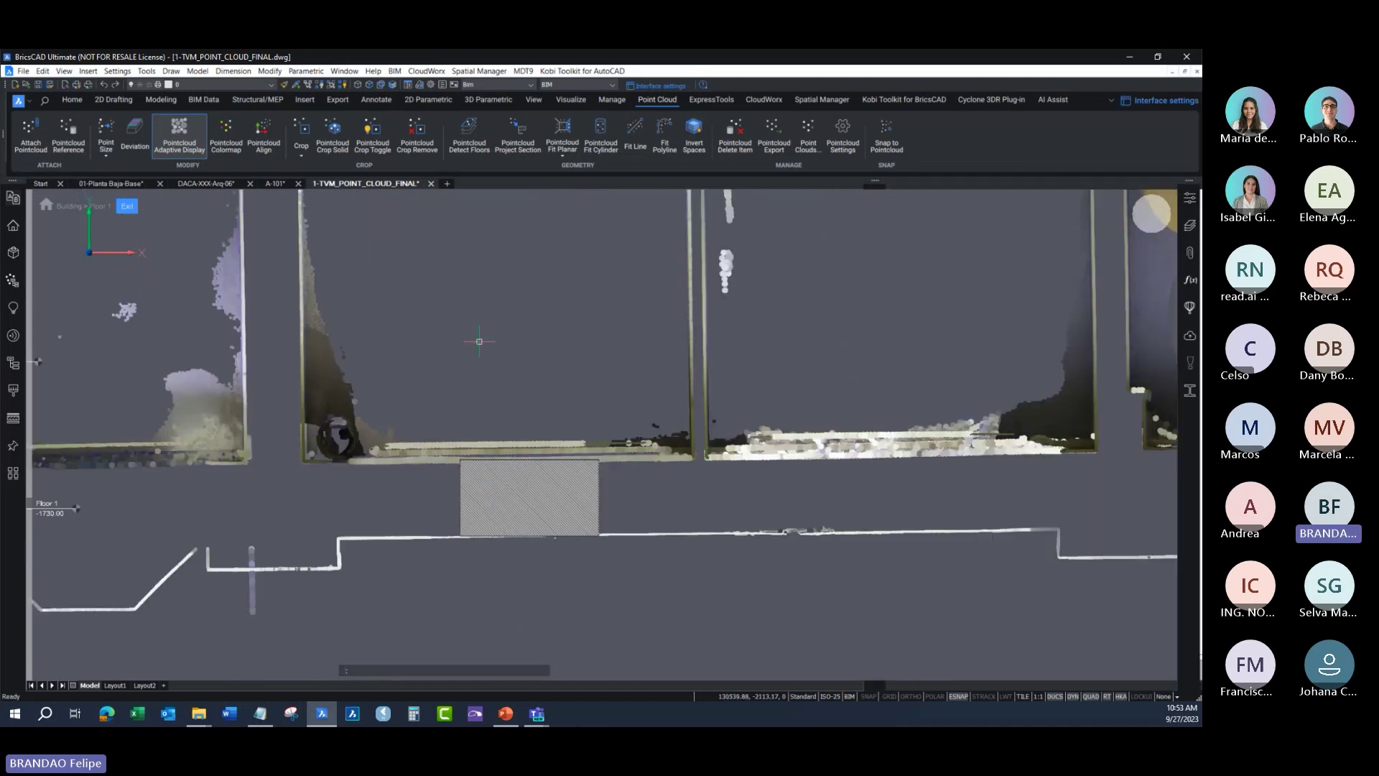
scroll(409, 437, "down", 2)
middle_click_drag(409, 438, 399, 446)
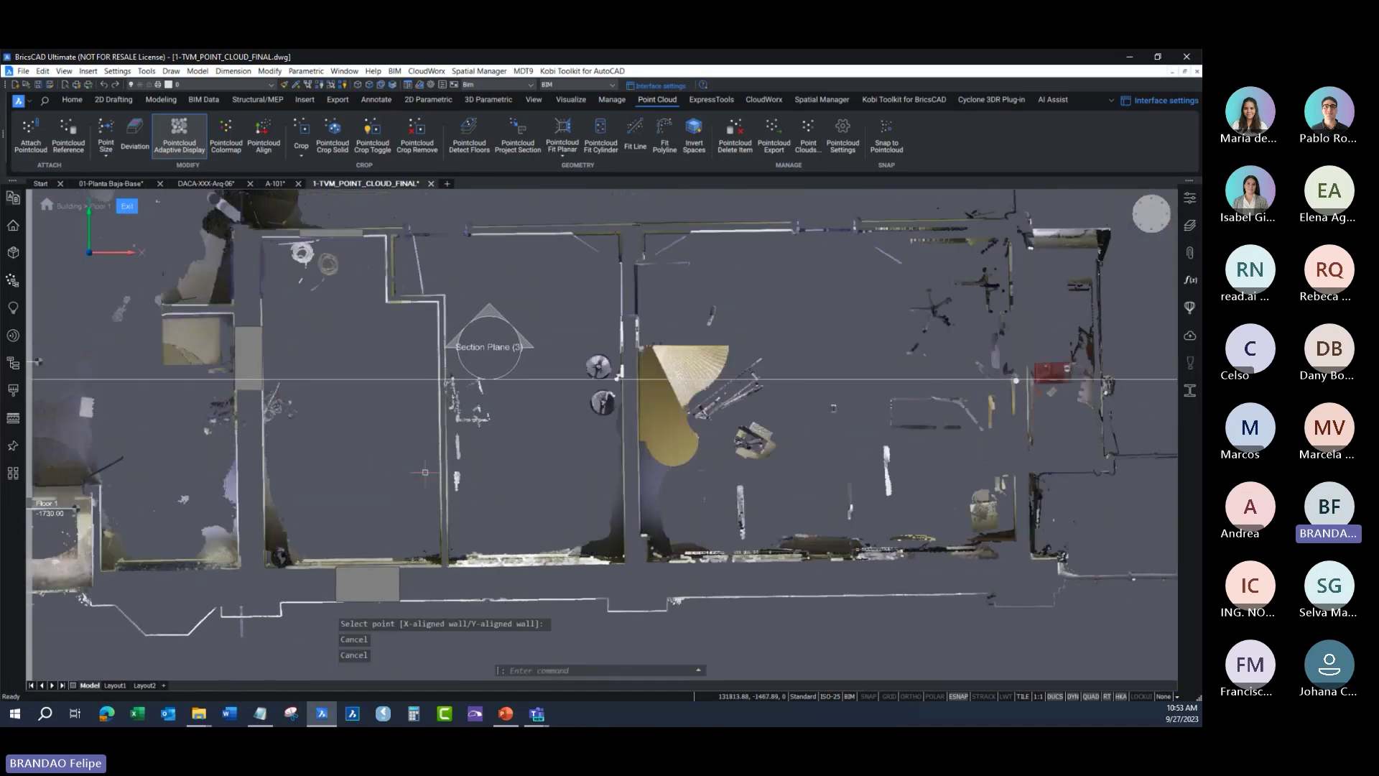
key("Escape")
key("Escape")
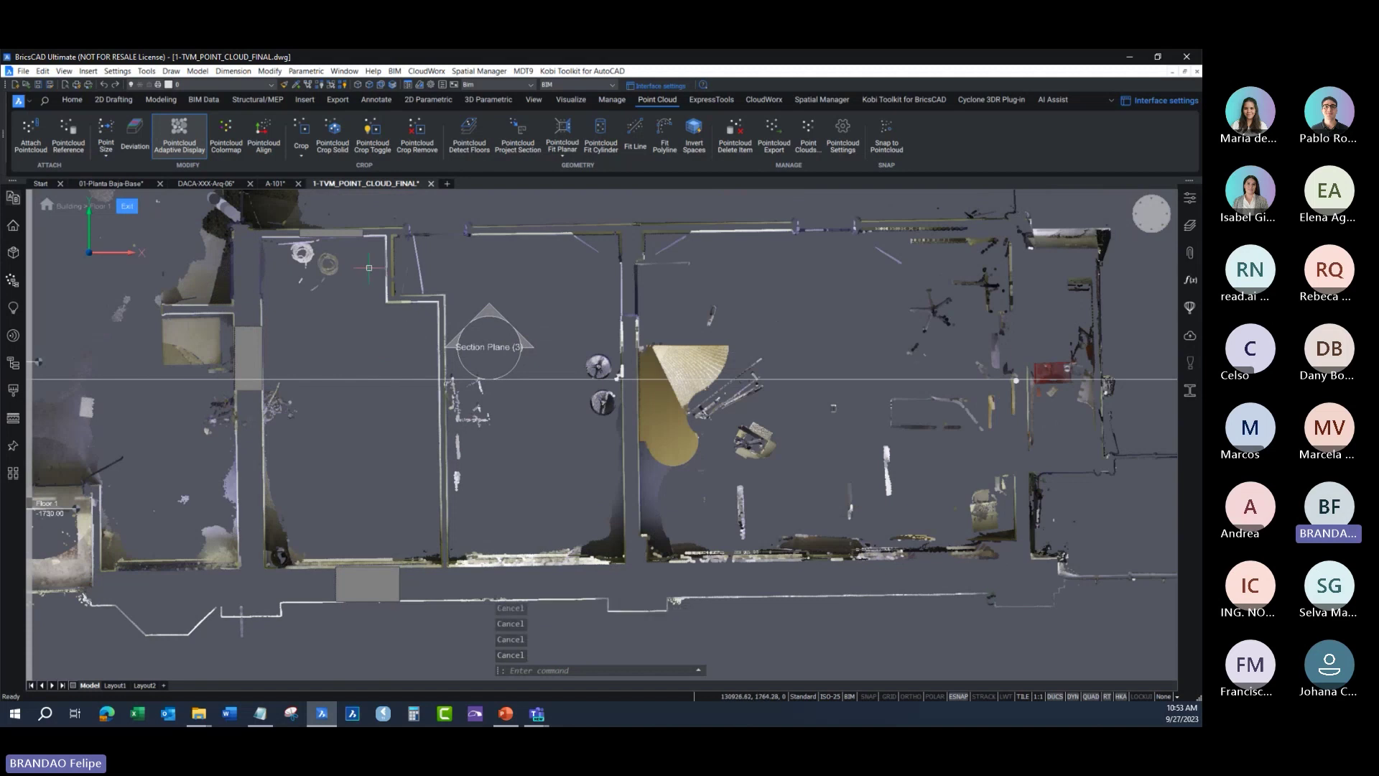
type("lconnect")
key("Return")
left_click(367, 584)
left_click(250, 367)
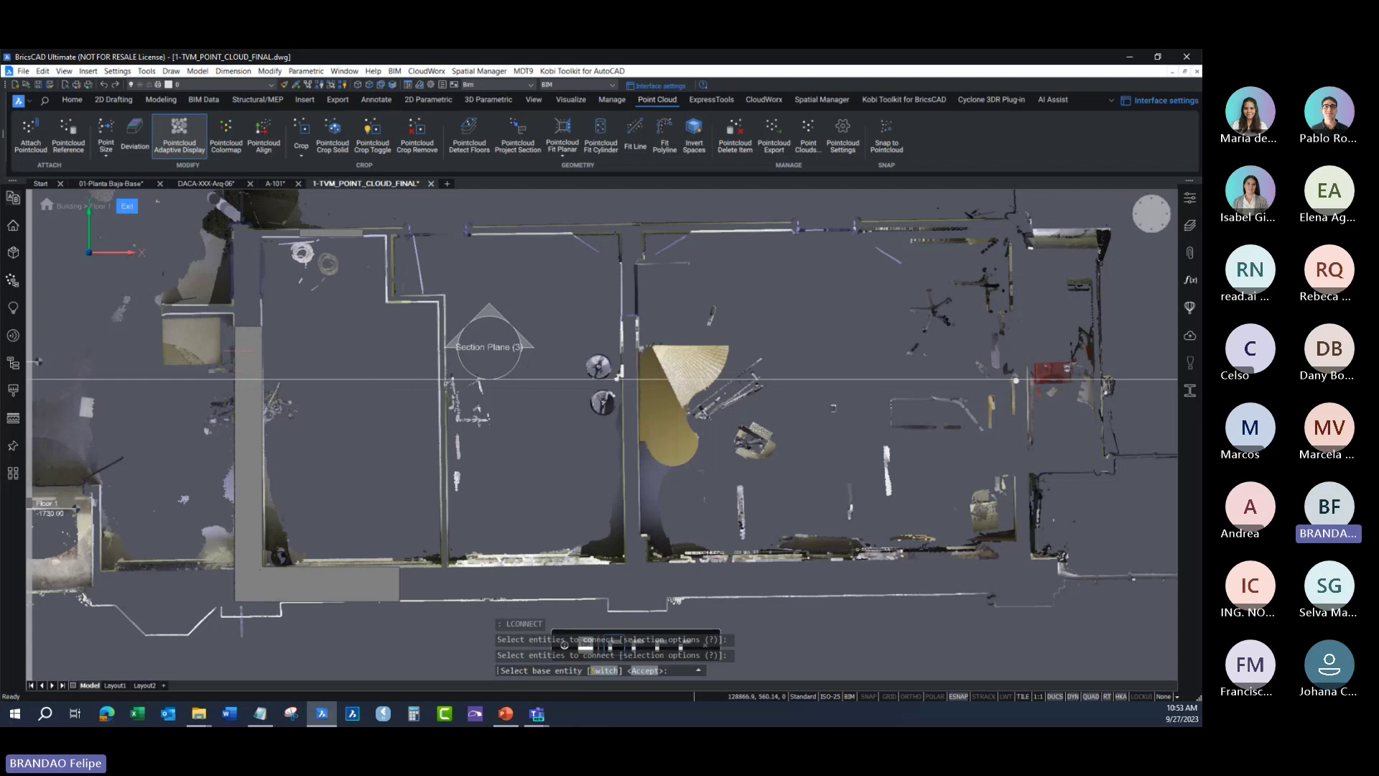
Step: Exit LCONNECT and hide the point cloud in the Point Cloud Manager
middle_click_drag(285, 527, 280, 528, "shift")
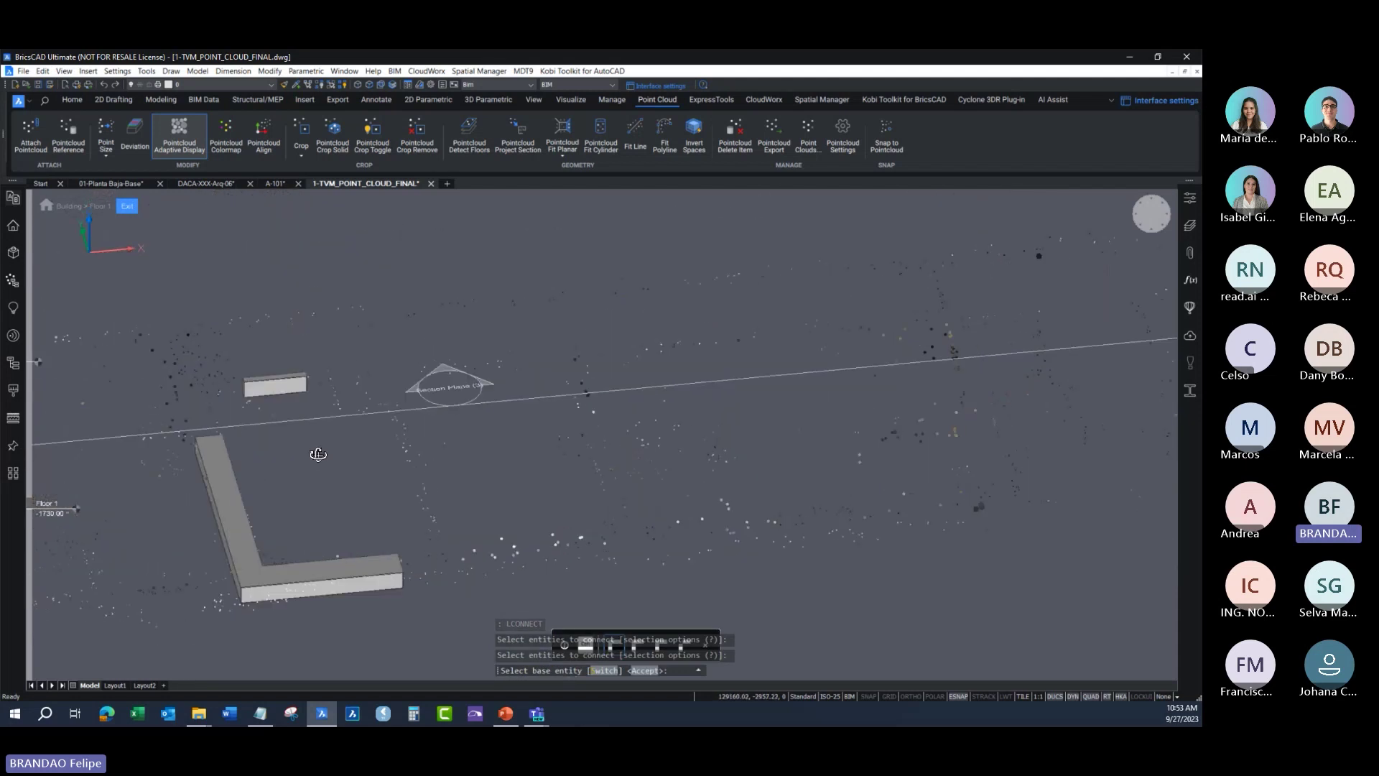
key("Escape")
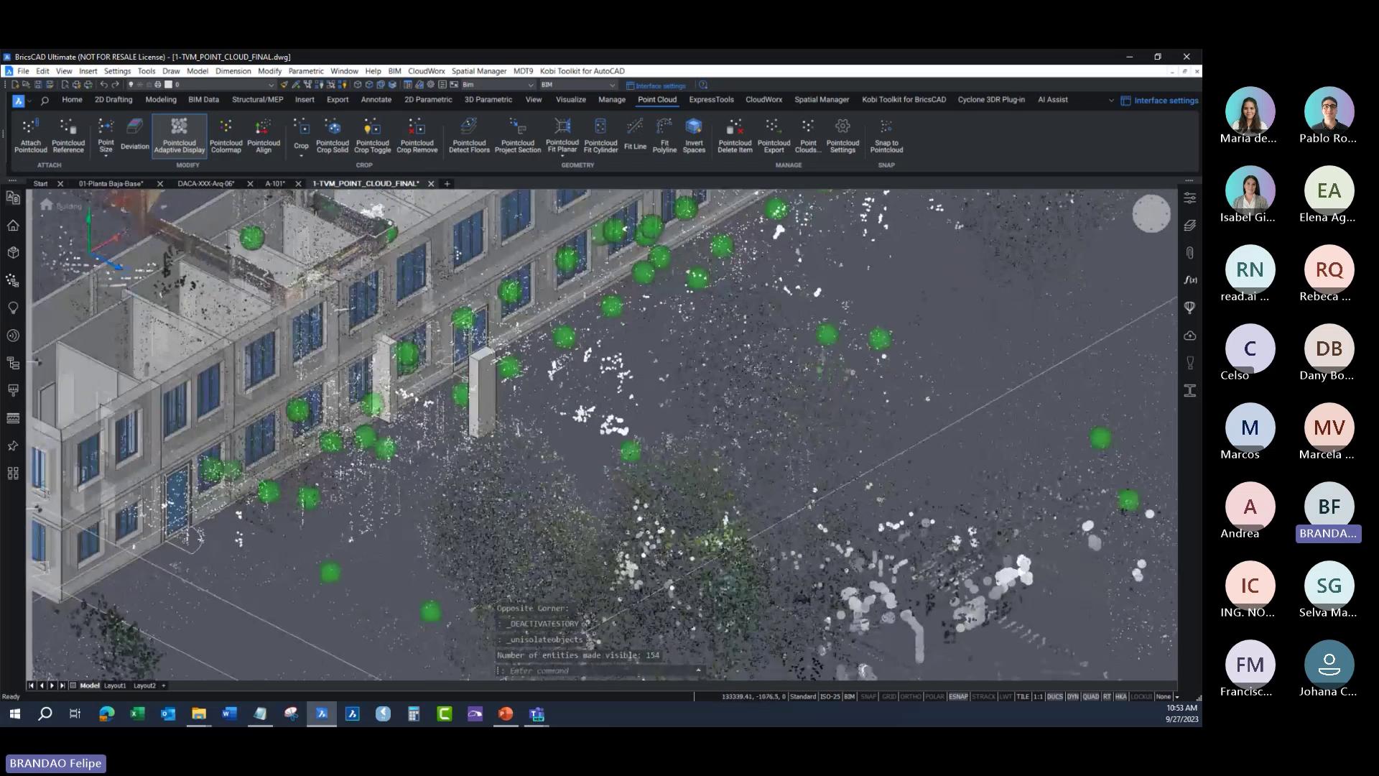
key("Escape")
key("Escape")
key("Escape")
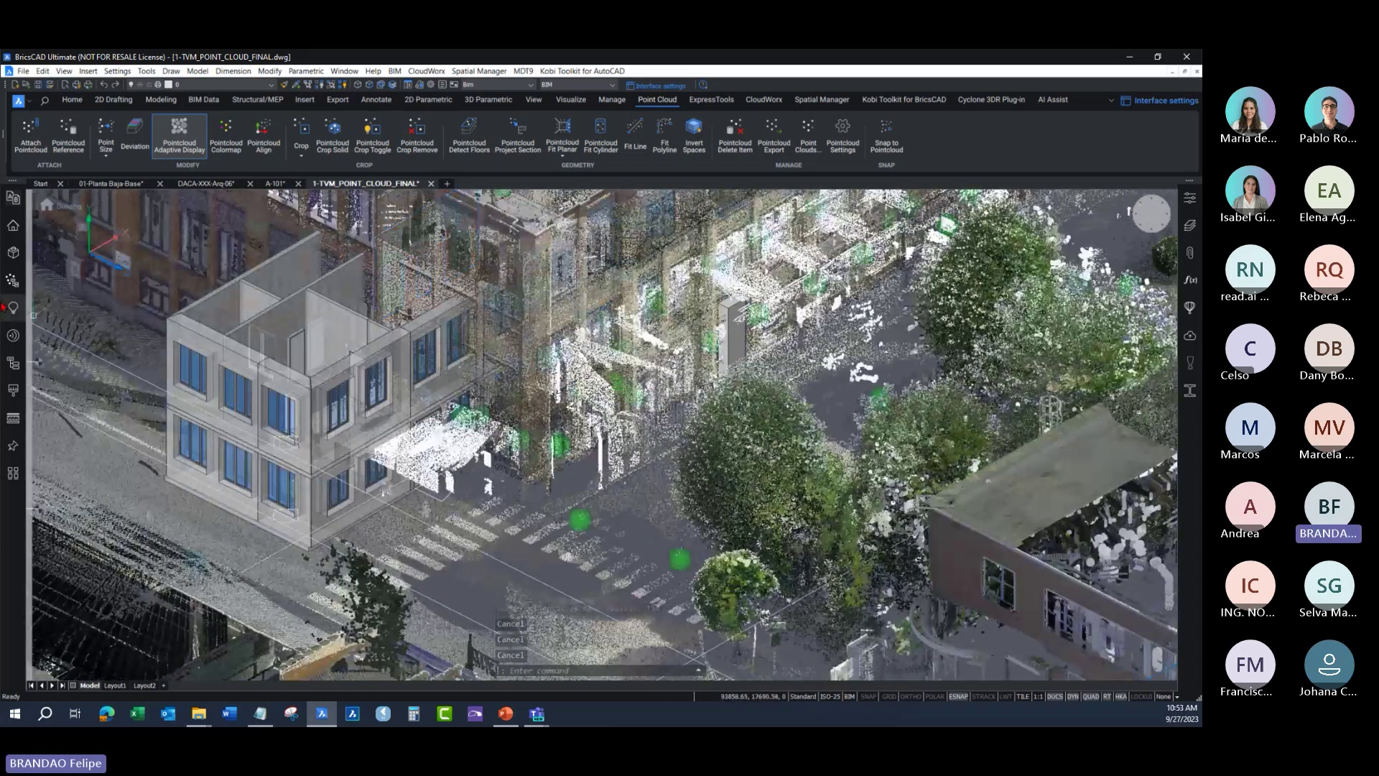
left_click(12, 280)
left_click(297, 248)
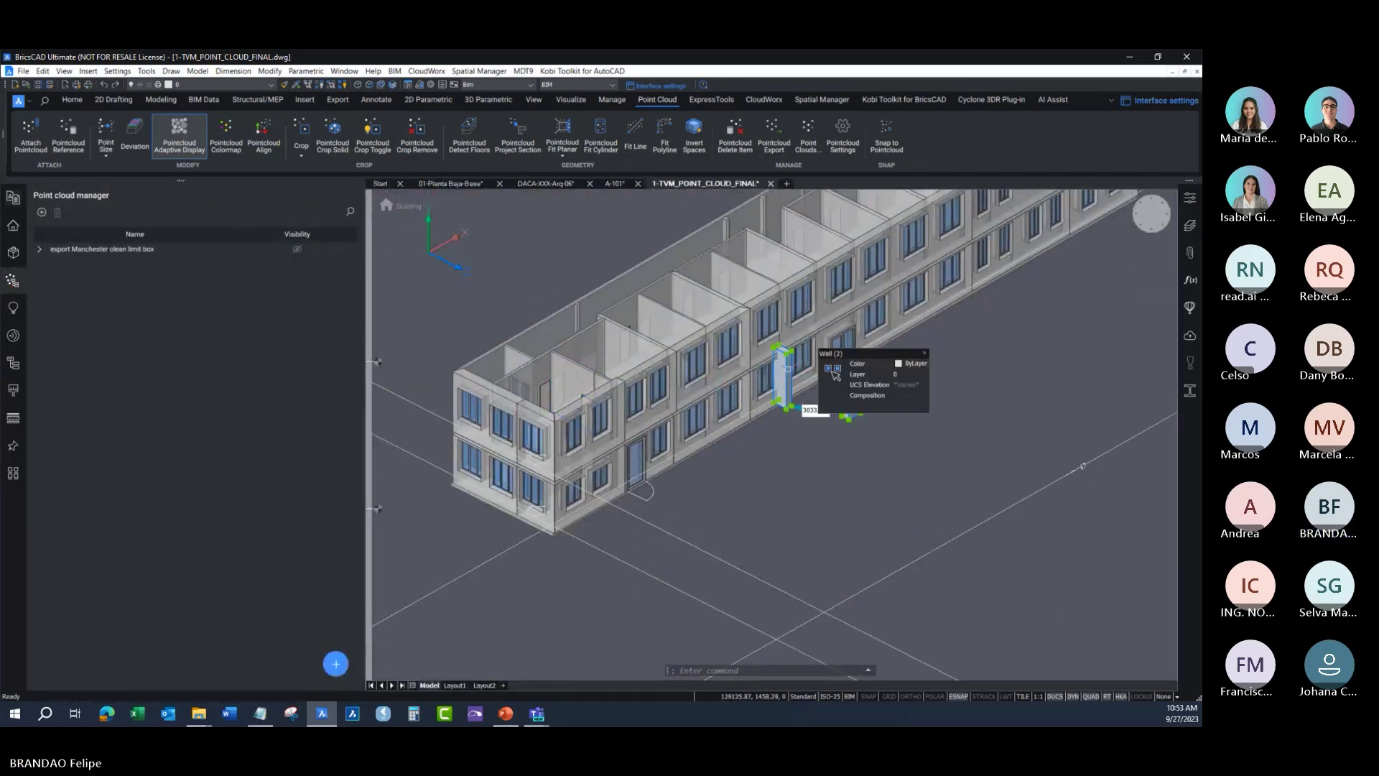
Step: Delete the two newly added walls and close the point cloud list
key("Delete")
middle_click_drag(851, 344, 765, 426)
scroll(765, 426, "down", 3)
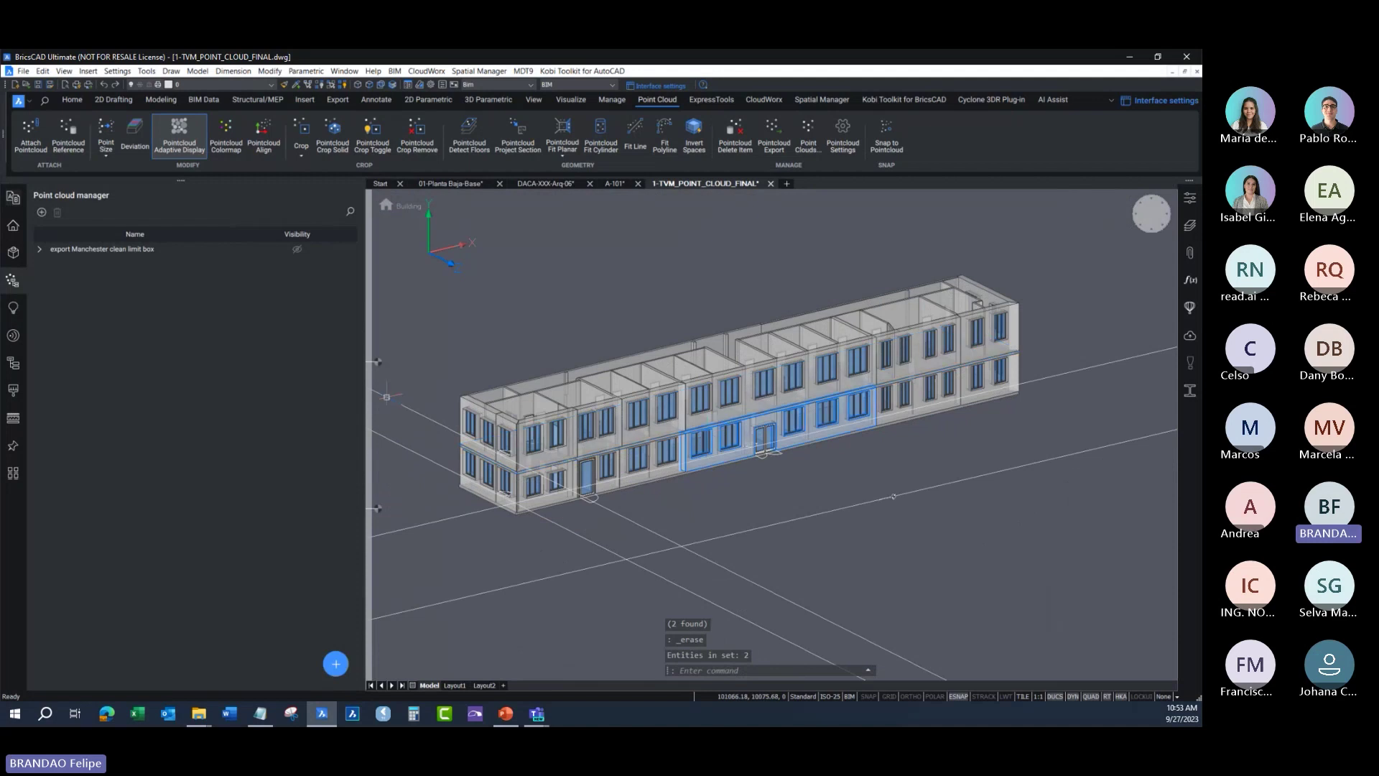
left_click(12, 280)
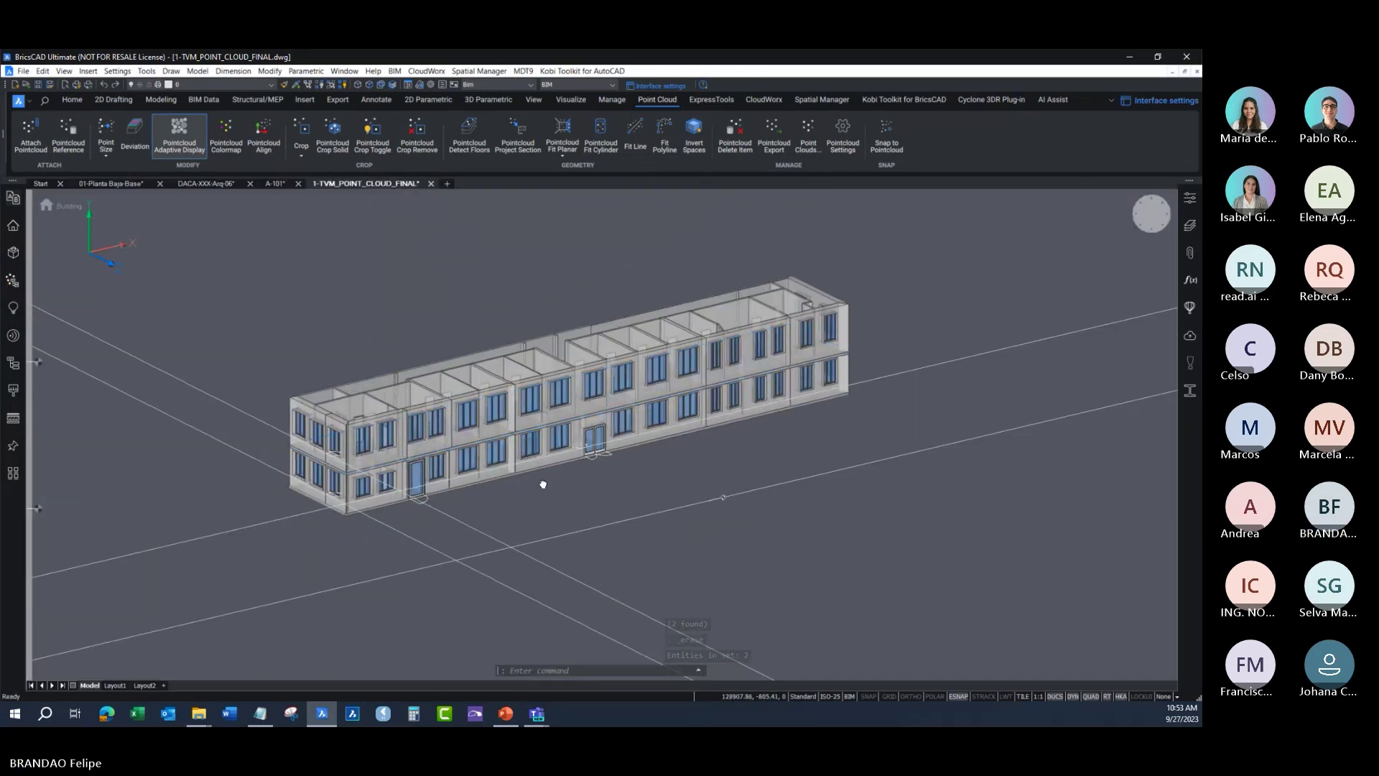
right_click(541, 442)
key("Escape")
scroll(479, 651, "up", 3)
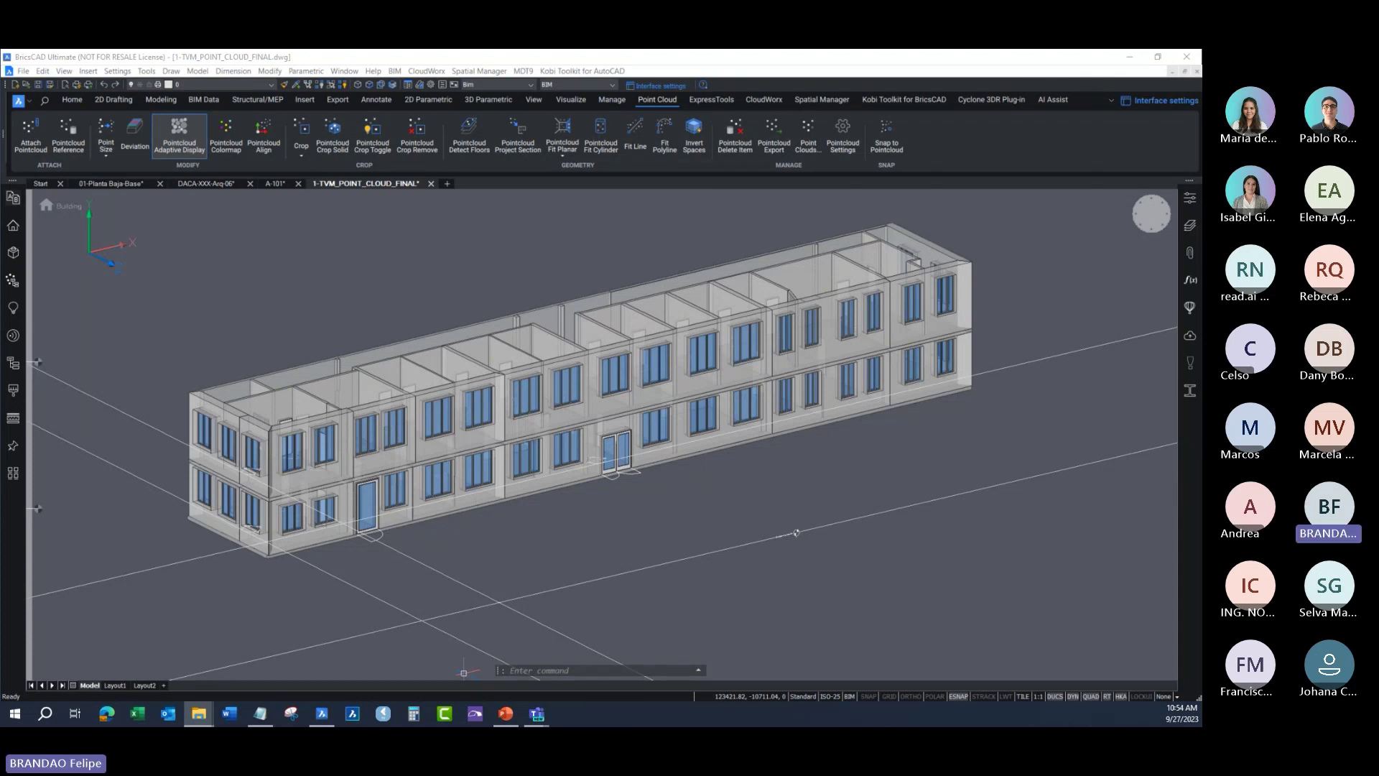
Step: Open 0-Initial_File_Deviation2 and orbit to a frontal view of the scanned building
left_click(447, 183)
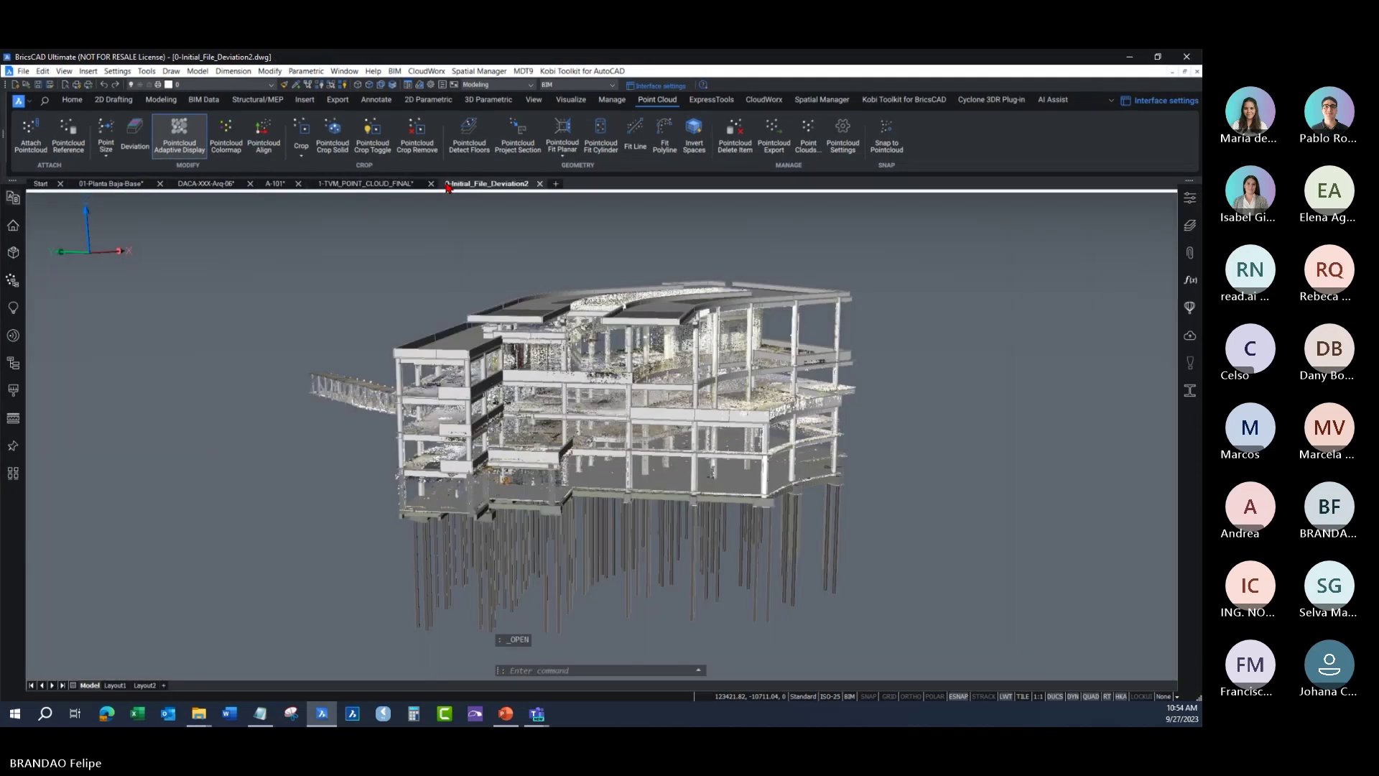
middle_click_drag(686, 413, 562, 419)
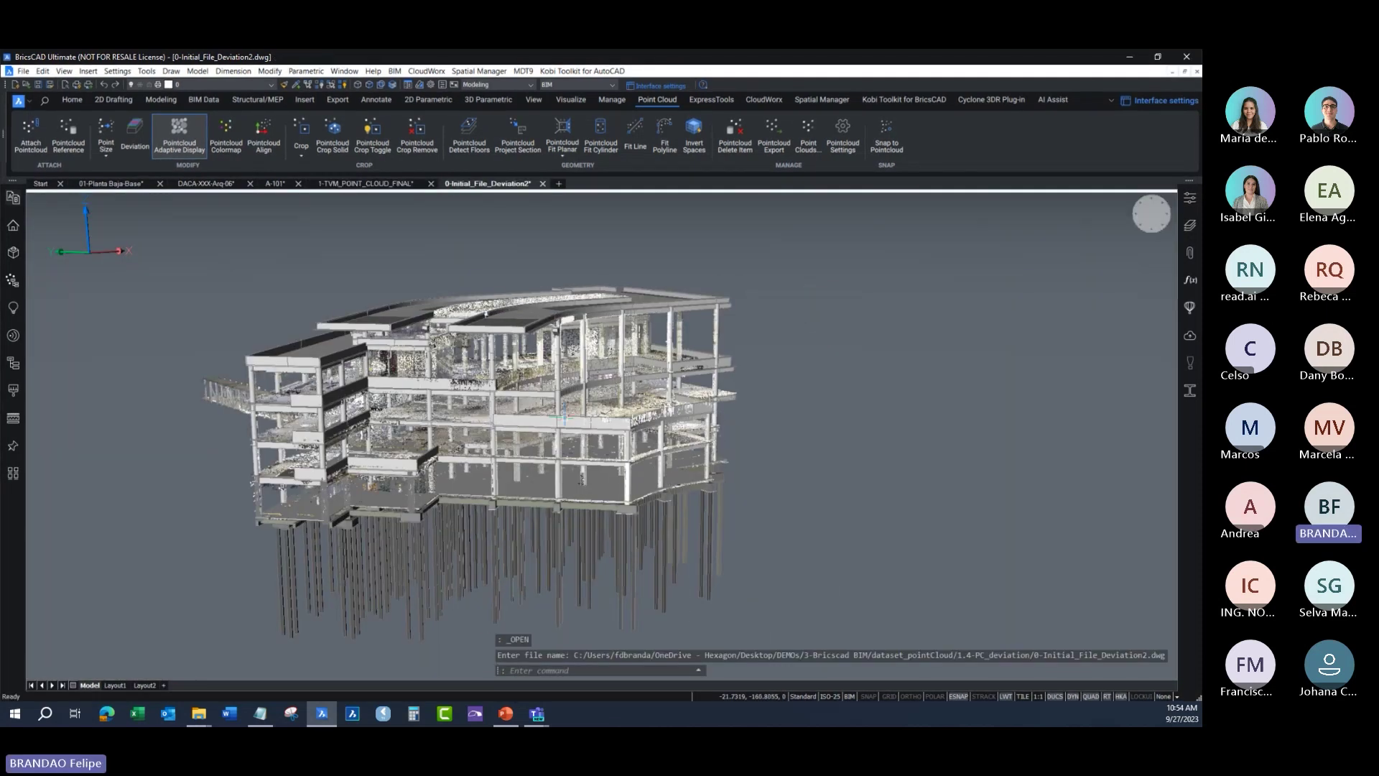
scroll(593, 456, "up", 3)
scroll(593, 456, "up", 2)
mouse_move(593, 456)
middle_mouse_down("shift")
mouse_move(532, 470)
mouse_move(610, 474)
mouse_move(630, 451)
middle_mouse_up("shift")
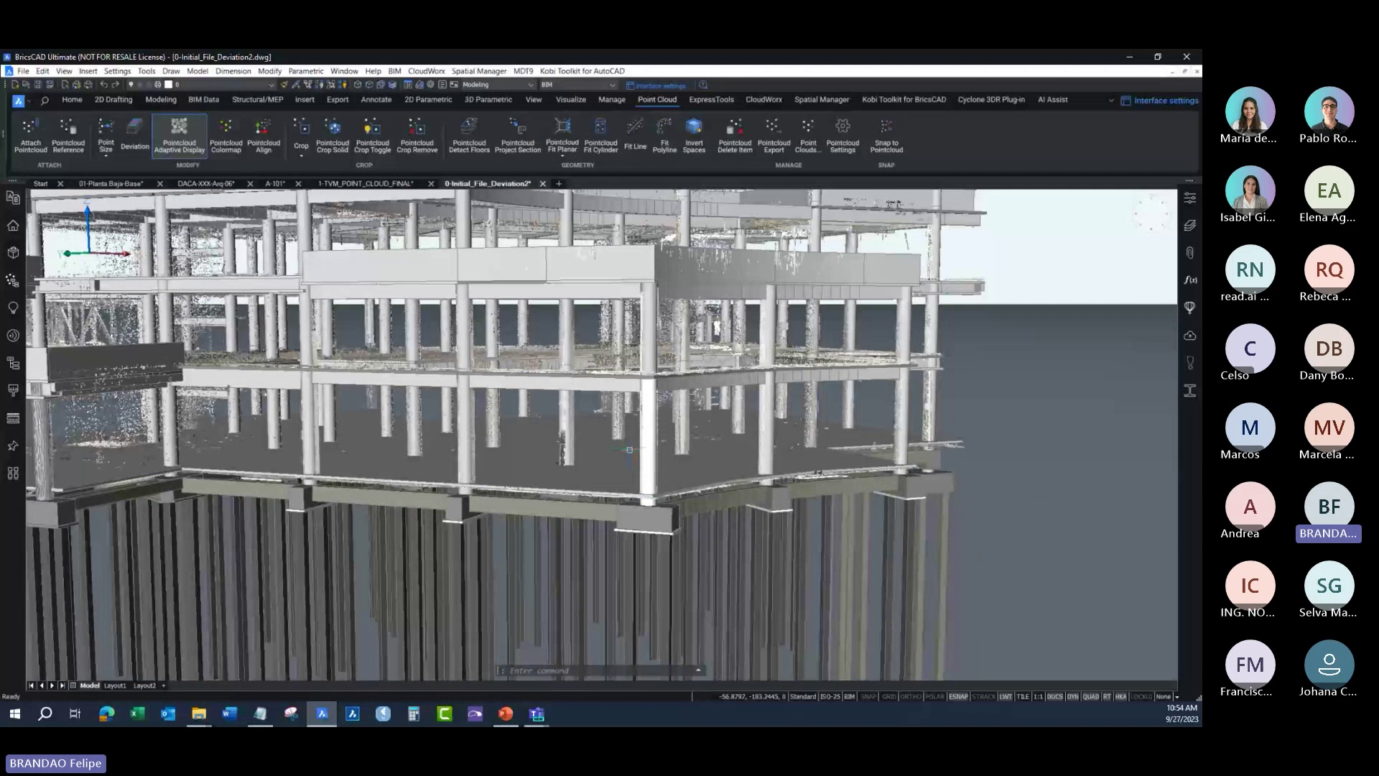
mouse_move(644, 275)
middle_mouse_down("shift")
mouse_move(666, 303)
mouse_move(553, 524)
mouse_move(490, 420)
middle_mouse_up("shift")
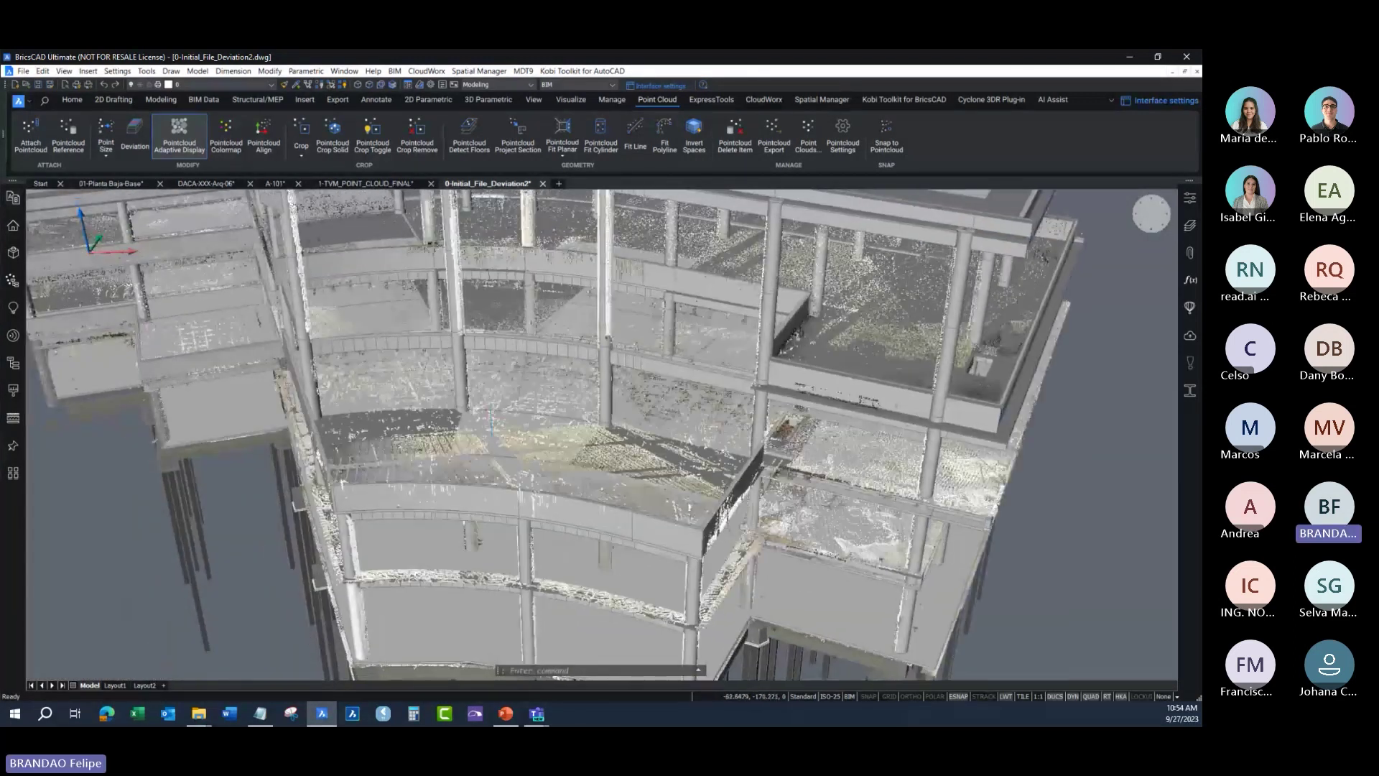
scroll(491, 422, "up", 5)
Step: Run Point Cloud Deviation between the front curved slab and the point cloud
left_click(453, 463)
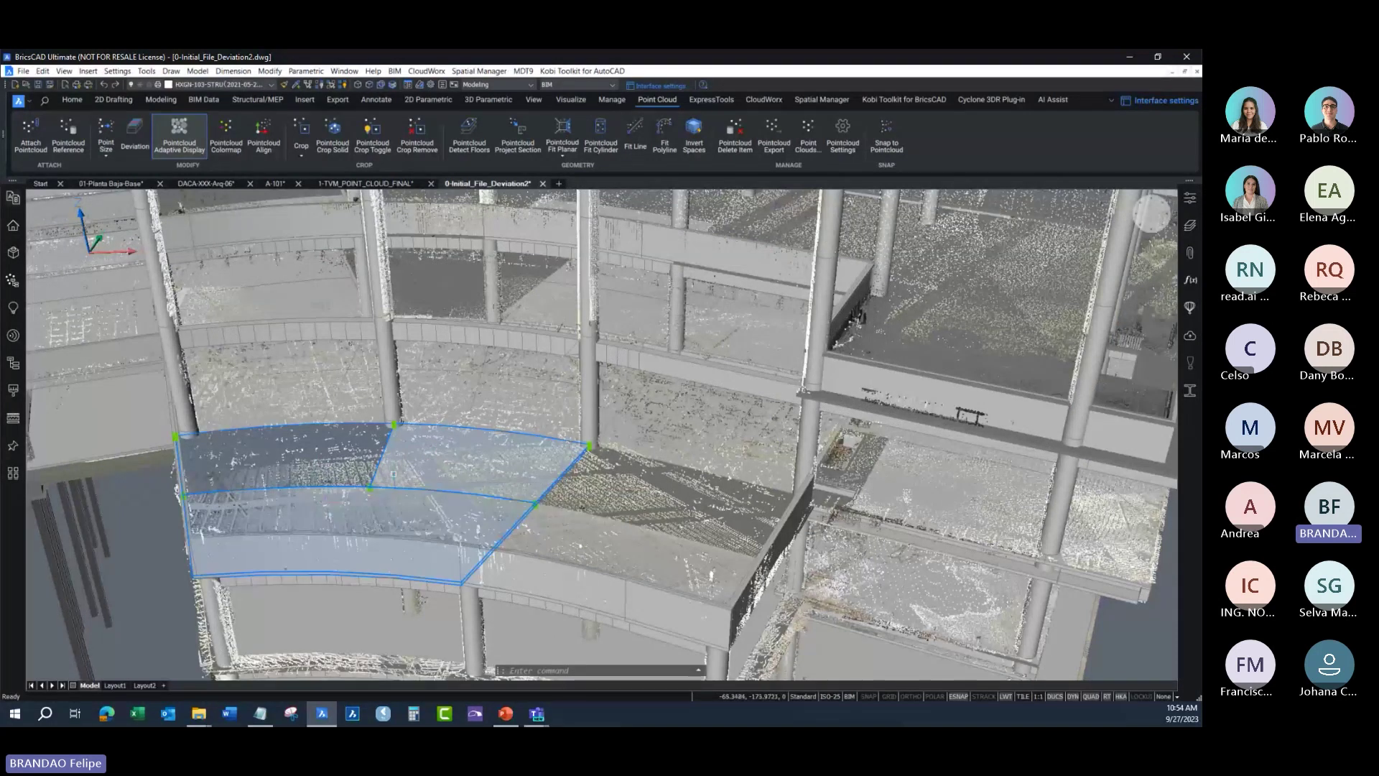
key("Escape")
left_click(385, 524)
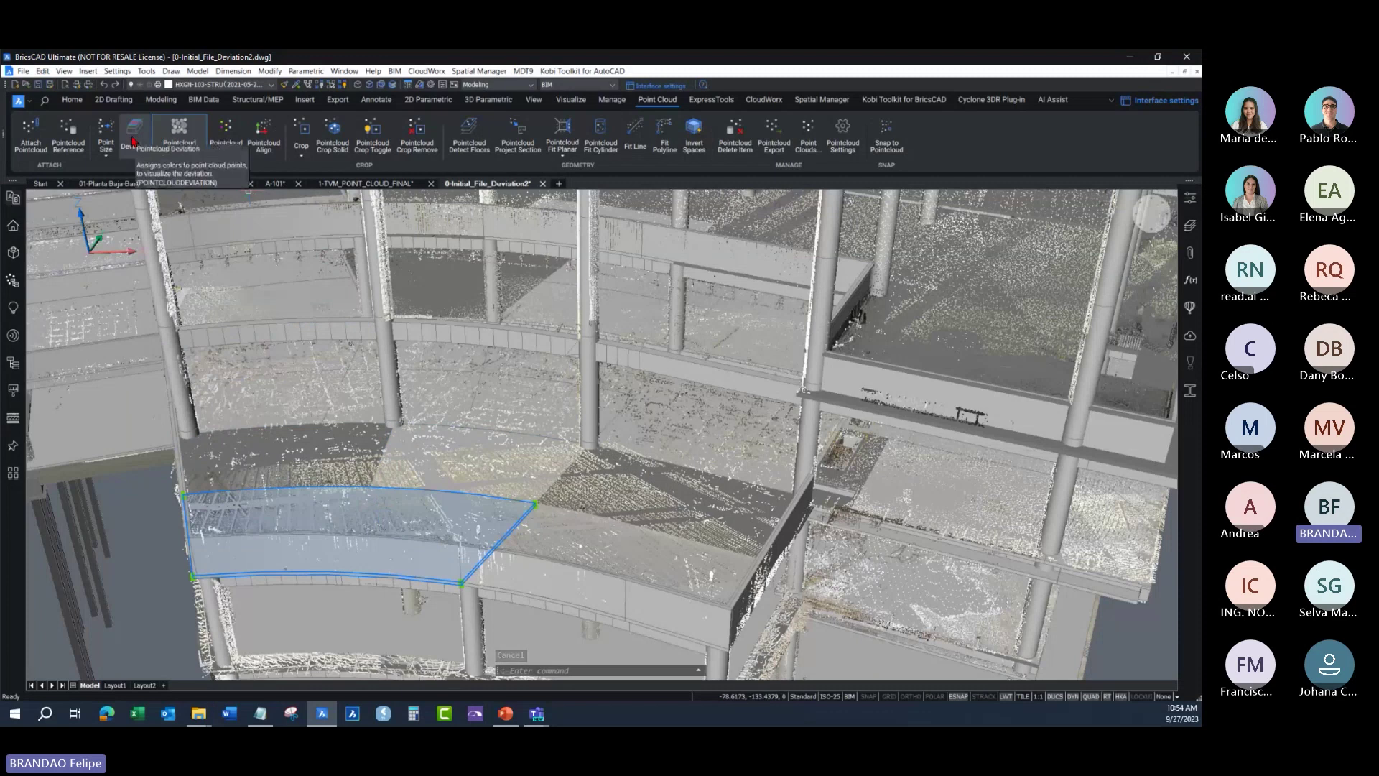
left_click(133, 141)
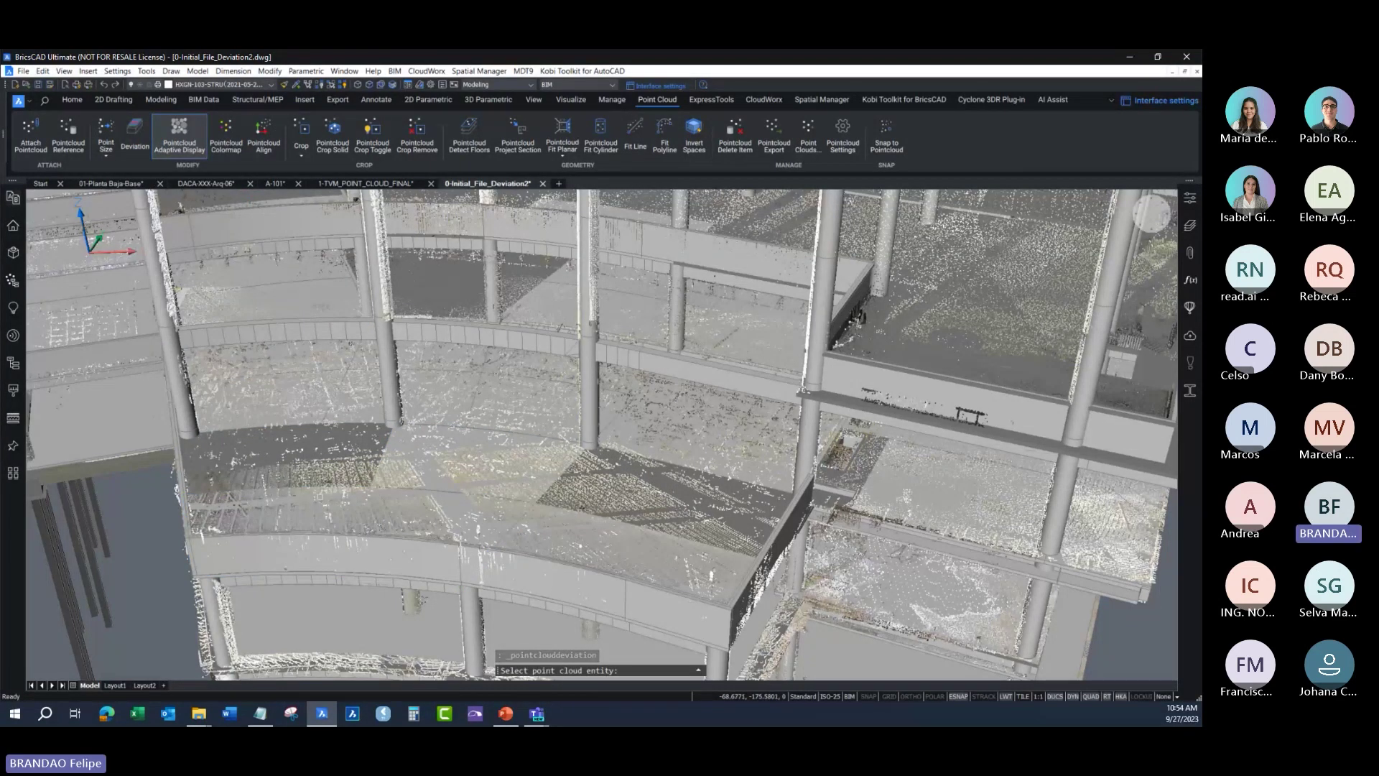
left_click(337, 505)
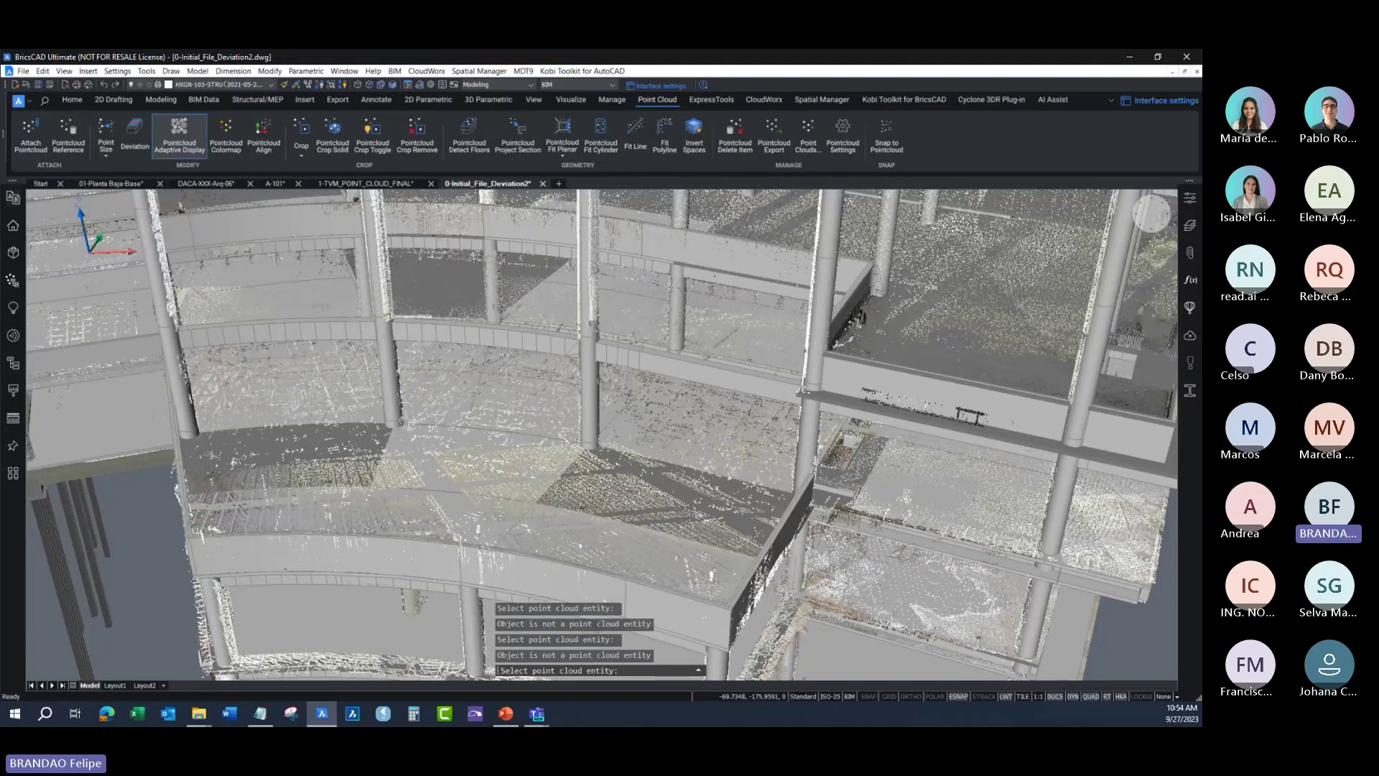
left_click(336, 505)
scroll(337, 505, "down", 5)
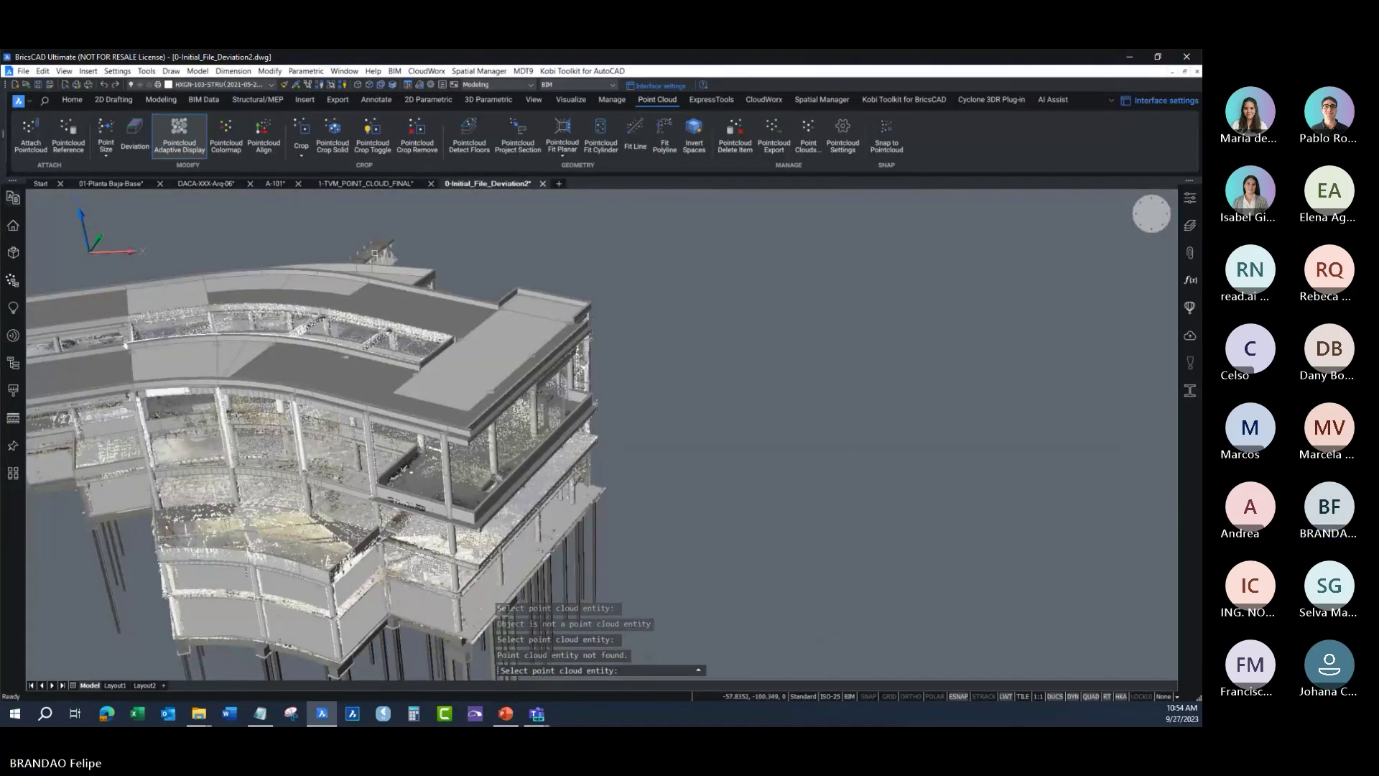
left_click(216, 546)
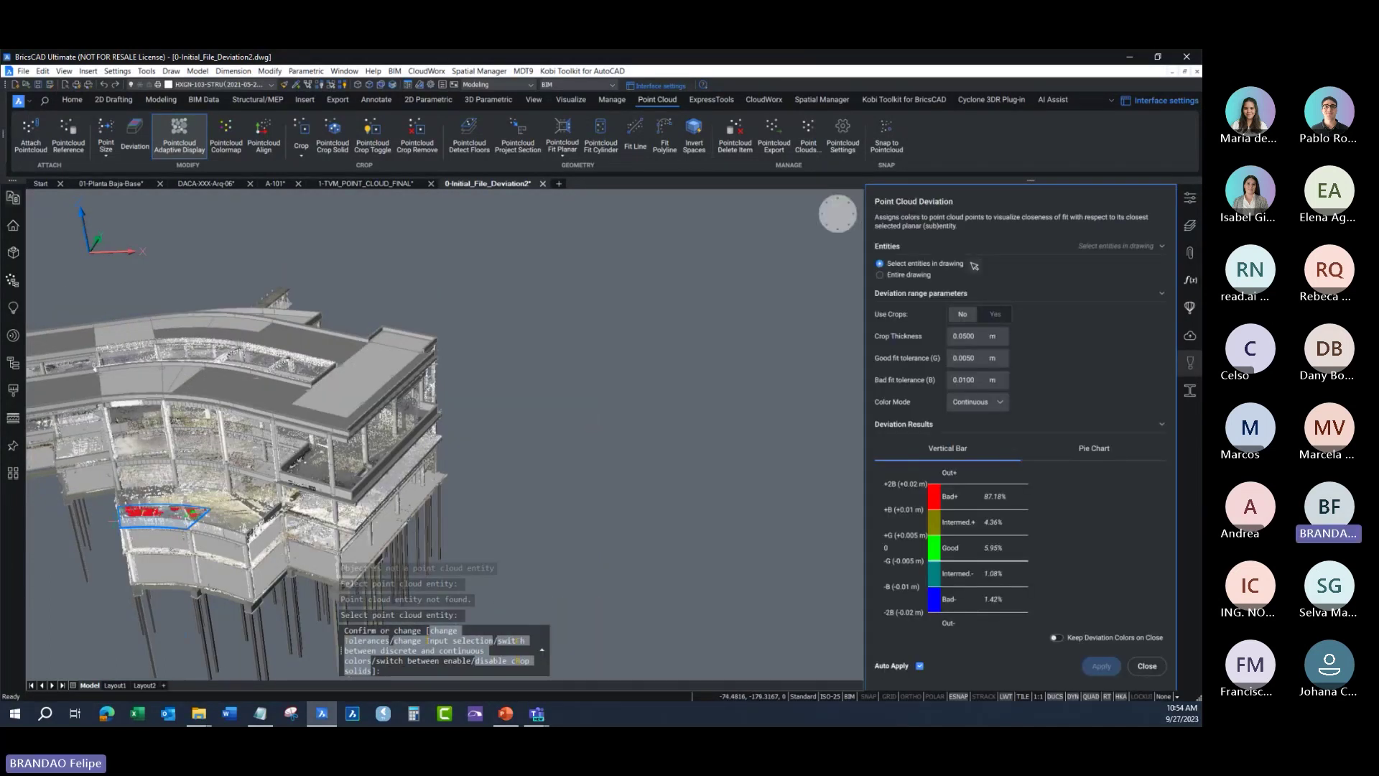
Step: Zoom toward the checked slab and toggle the 103-STR_MS point cloud off and on
scroll(125, 515, "up", 3)
scroll(126, 515, "up", 3)
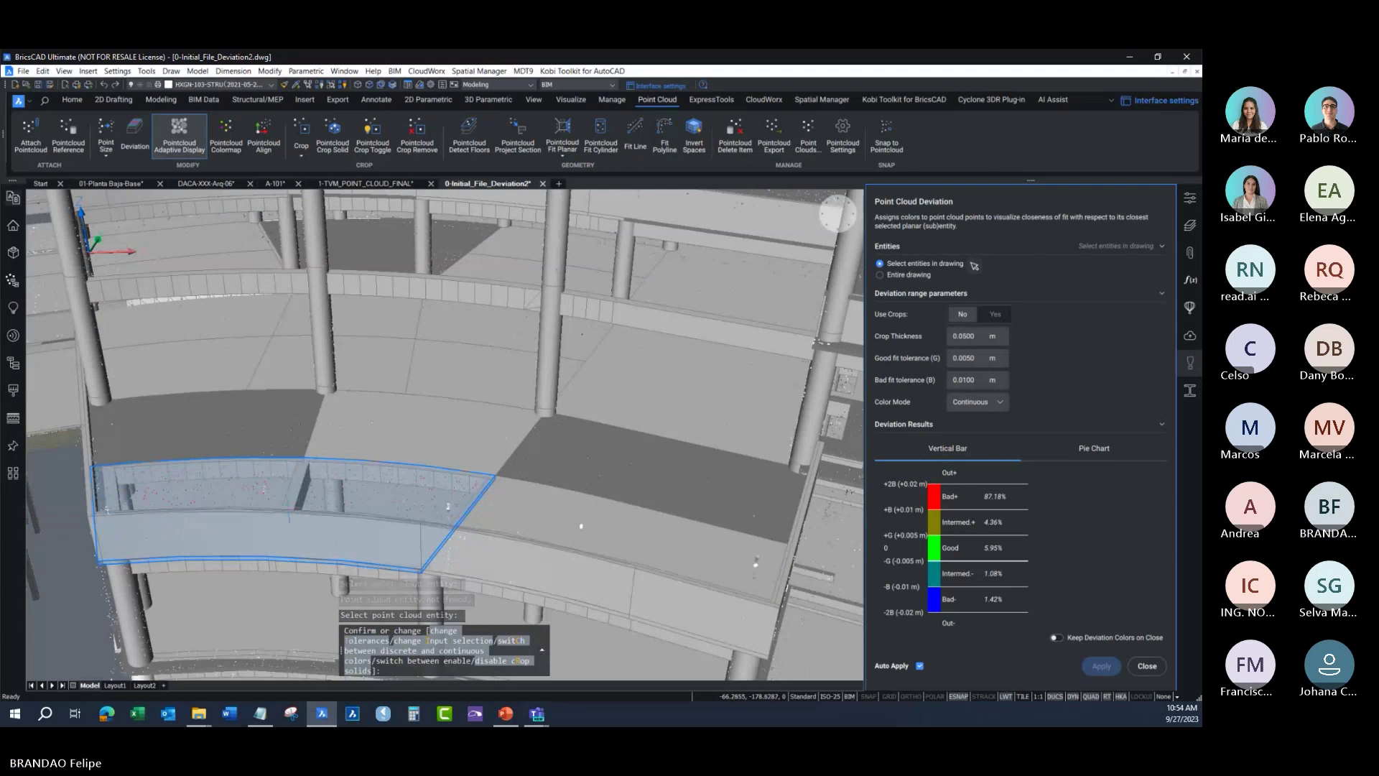
middle_click_drag(448, 506, 253, 533)
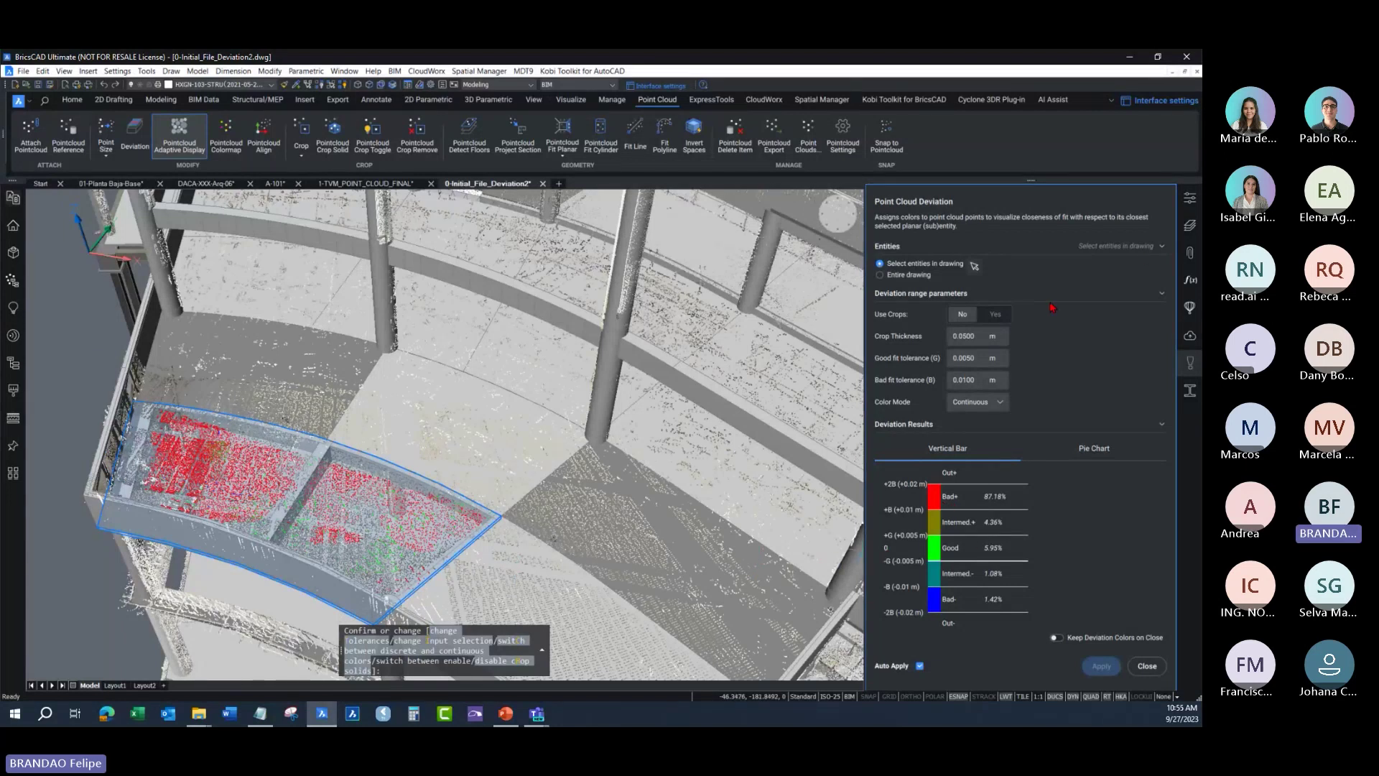
left_click(13, 281)
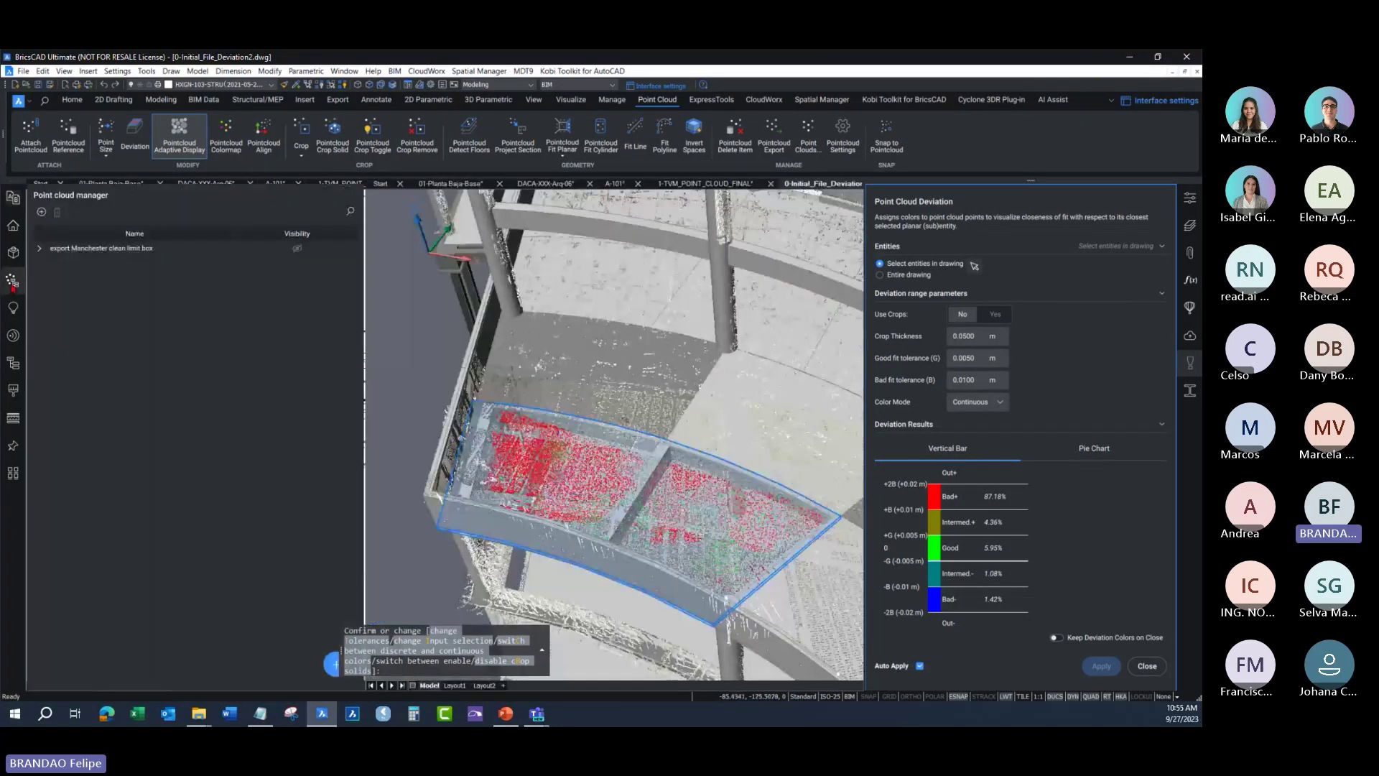
left_click(297, 263)
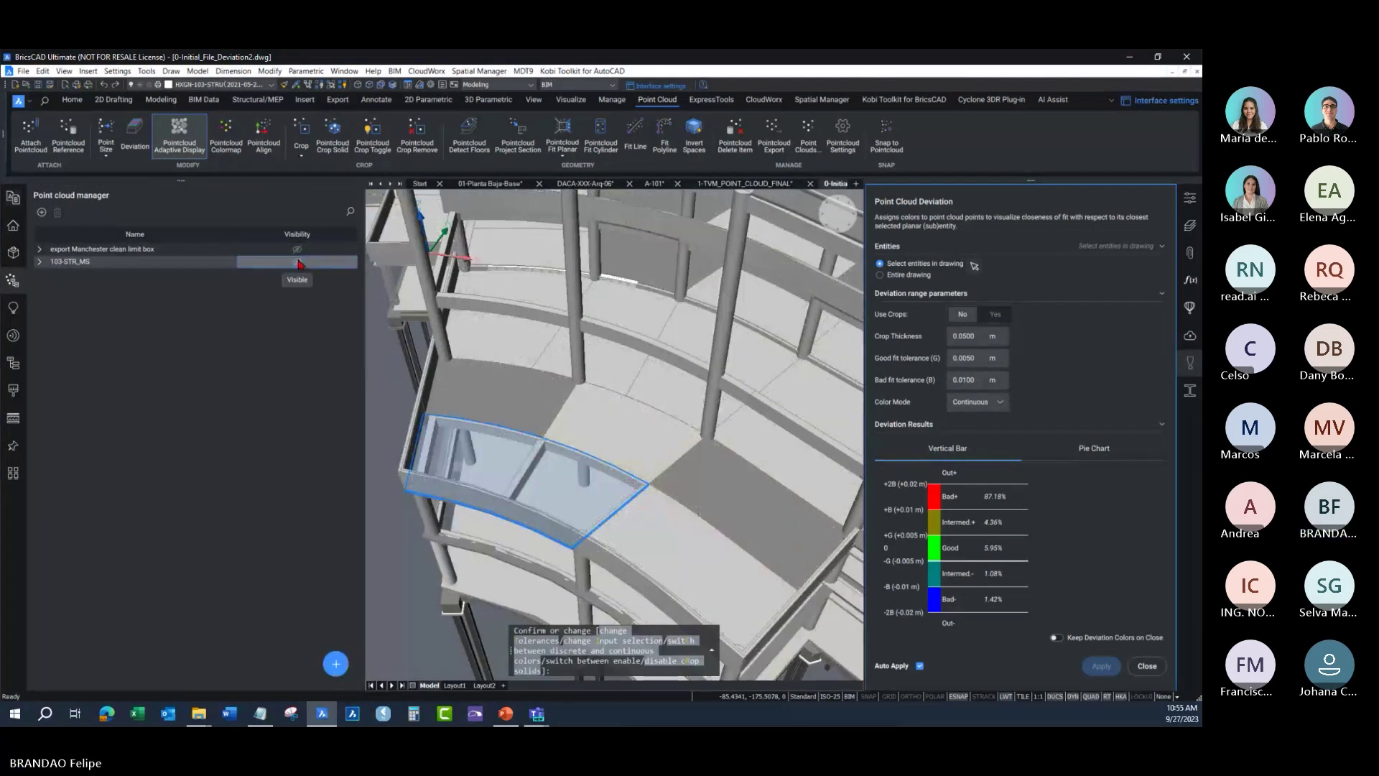
left_click(297, 263)
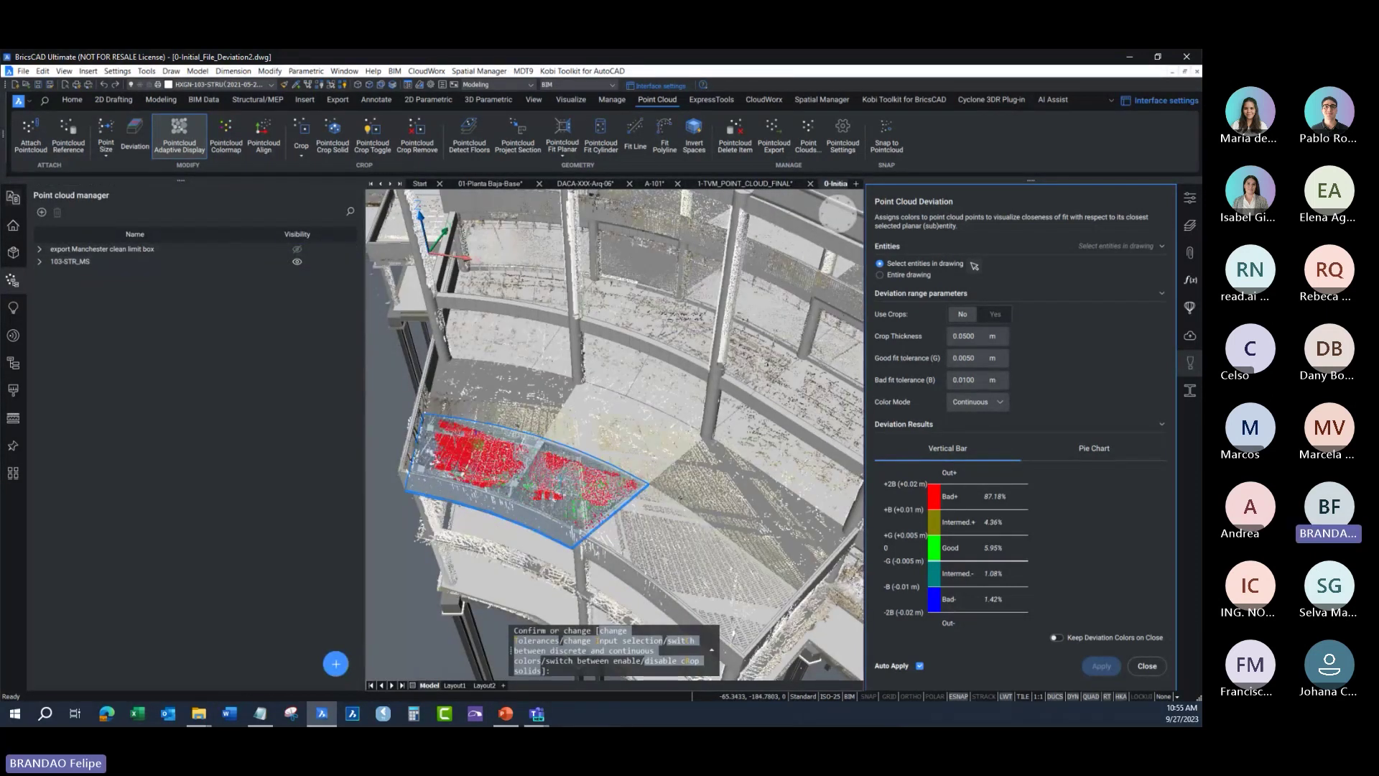
Step: Orbit around the crop box to view the deviation points, then cancel Point Cloud Deviation
scroll(496, 485, "up", 3)
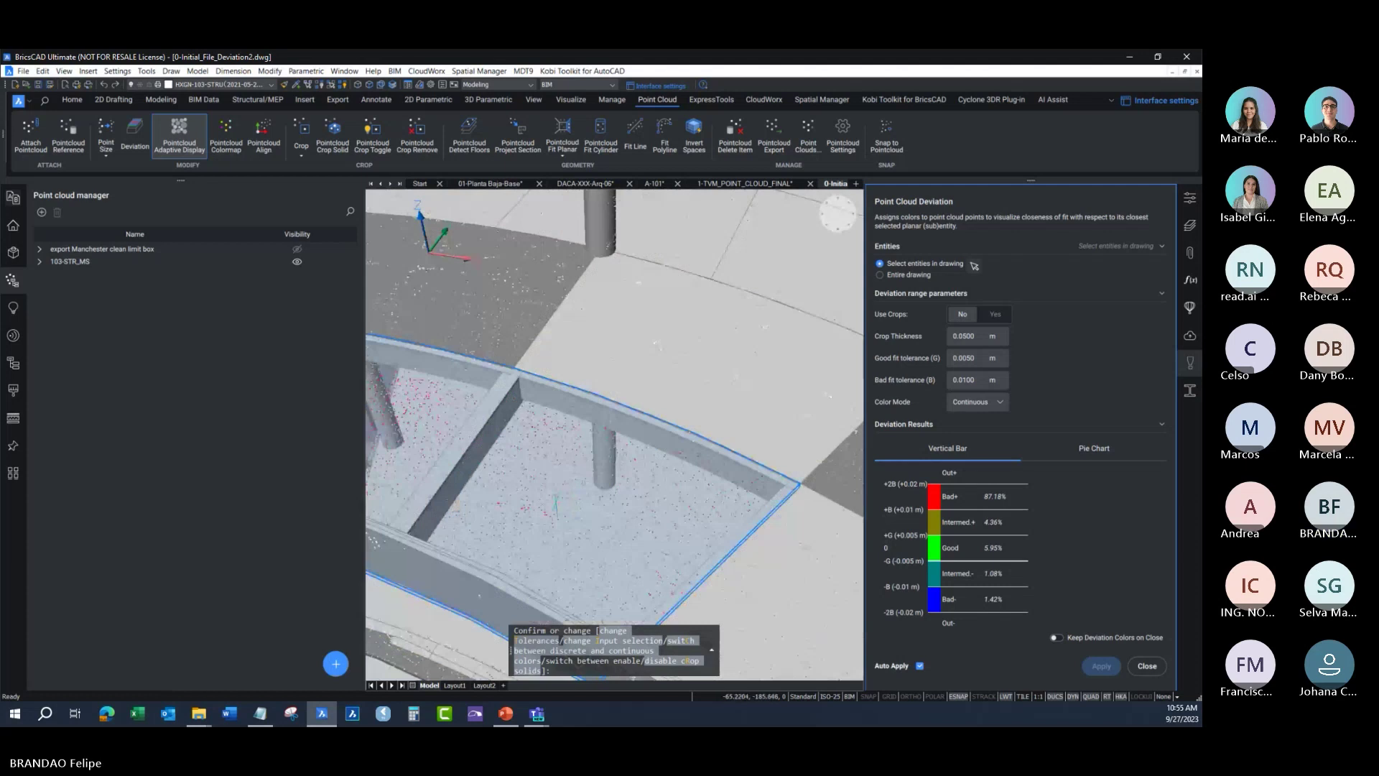
middle_click_drag(438, 388, 474, 381, "shift")
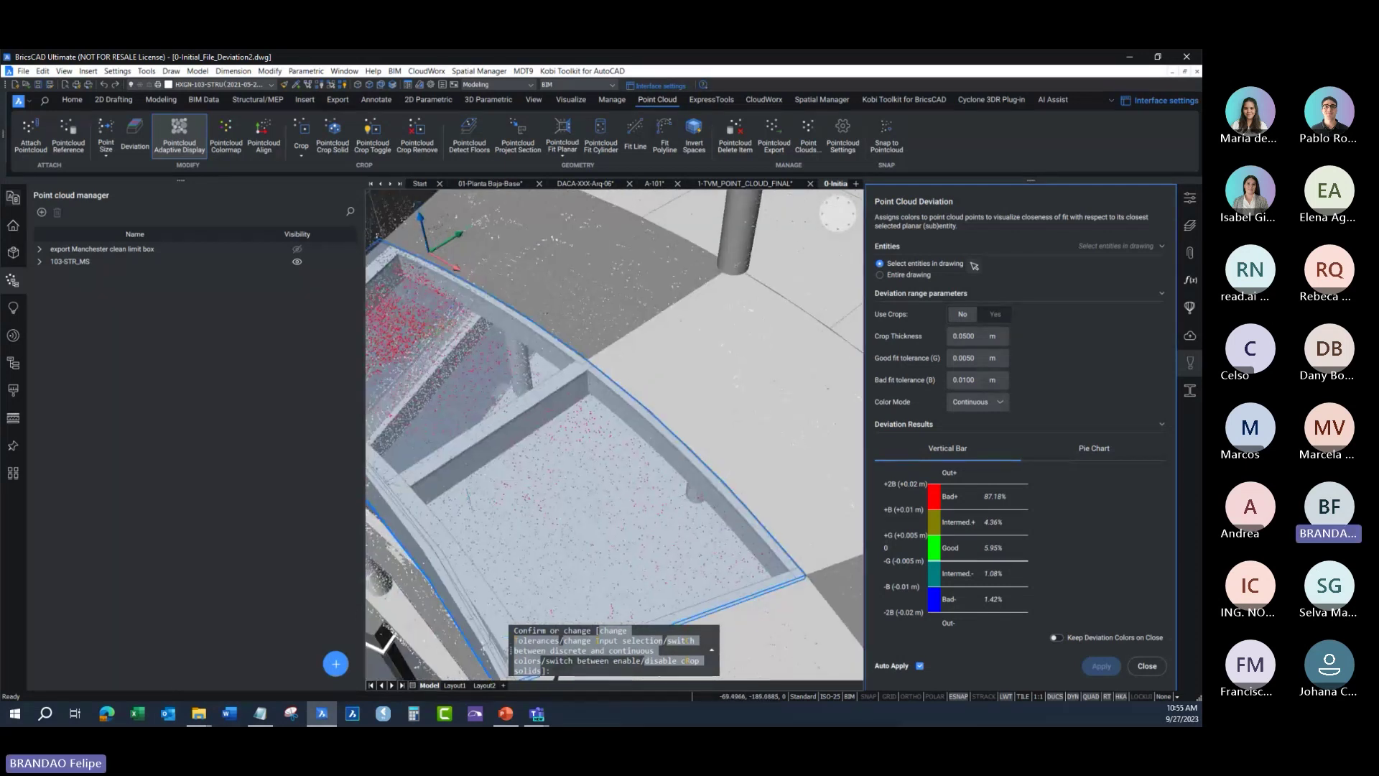
left_click(13, 280)
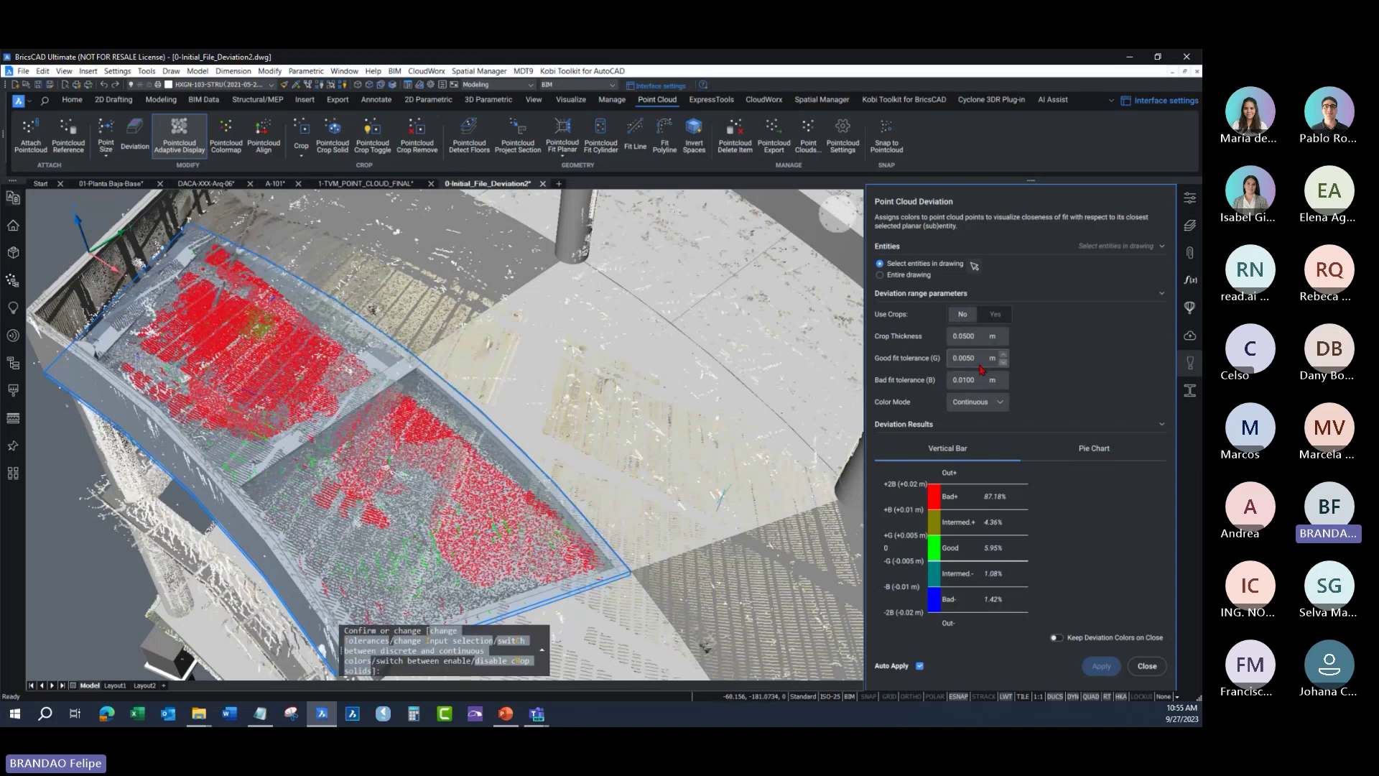
middle_click_drag(273, 438, 337, 431, "shift")
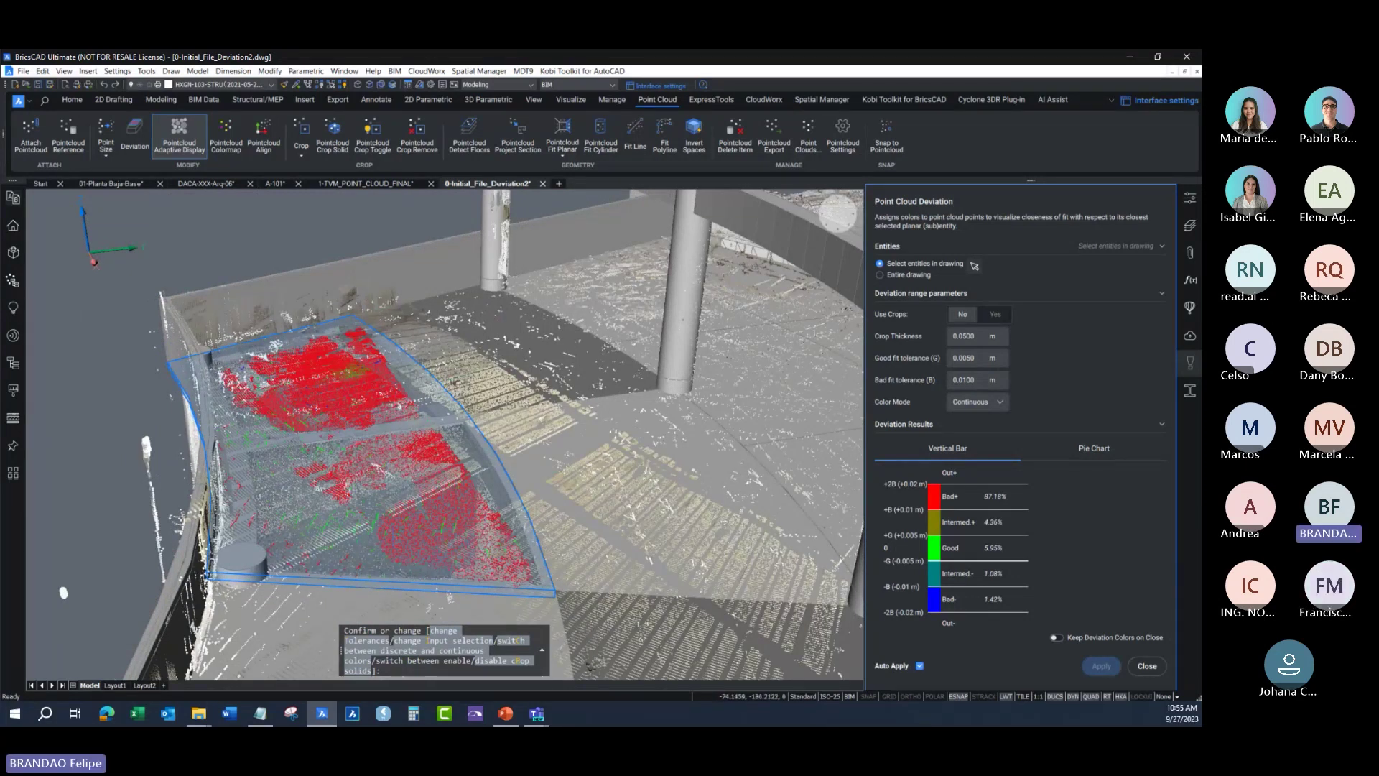
middle_click_drag(63, 593, 352, 596, "shift")
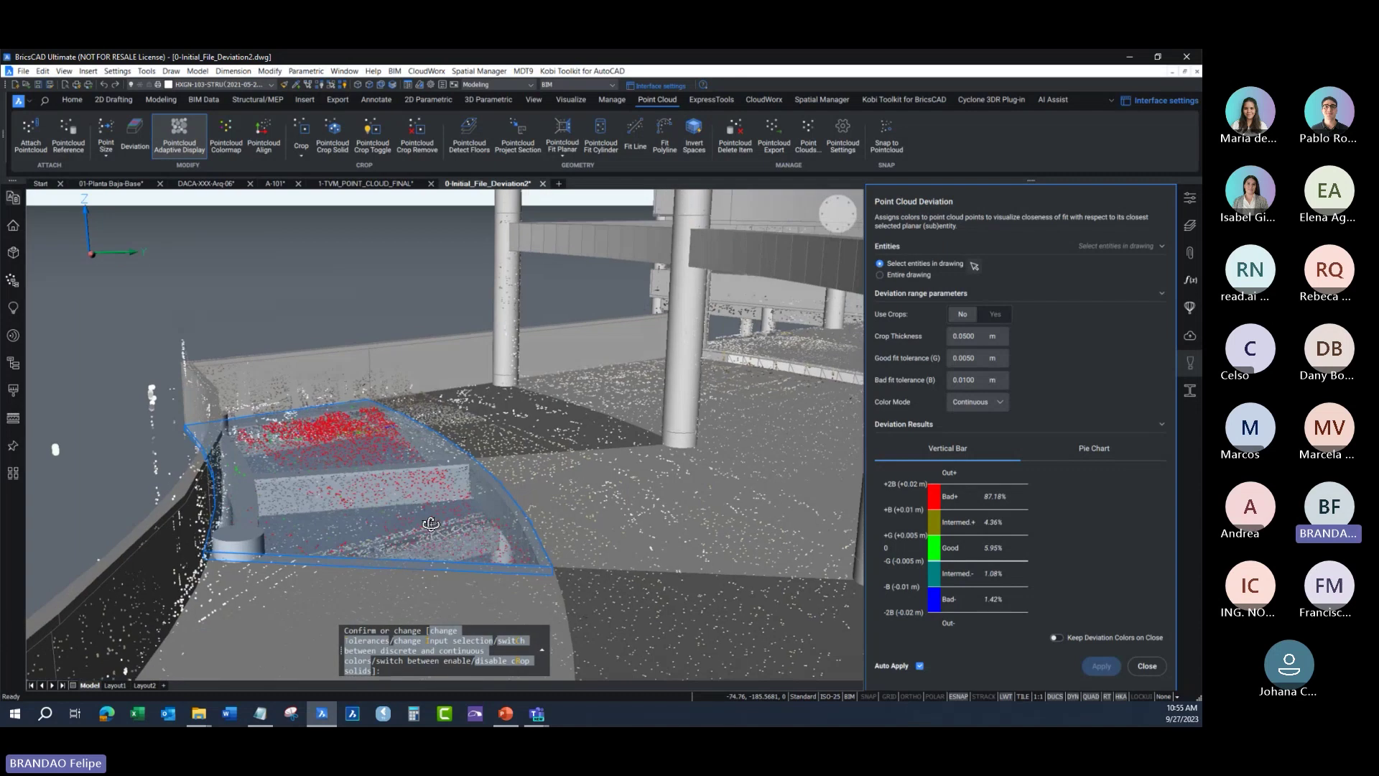
key("Escape")
scroll(441, 385, "down", 5)
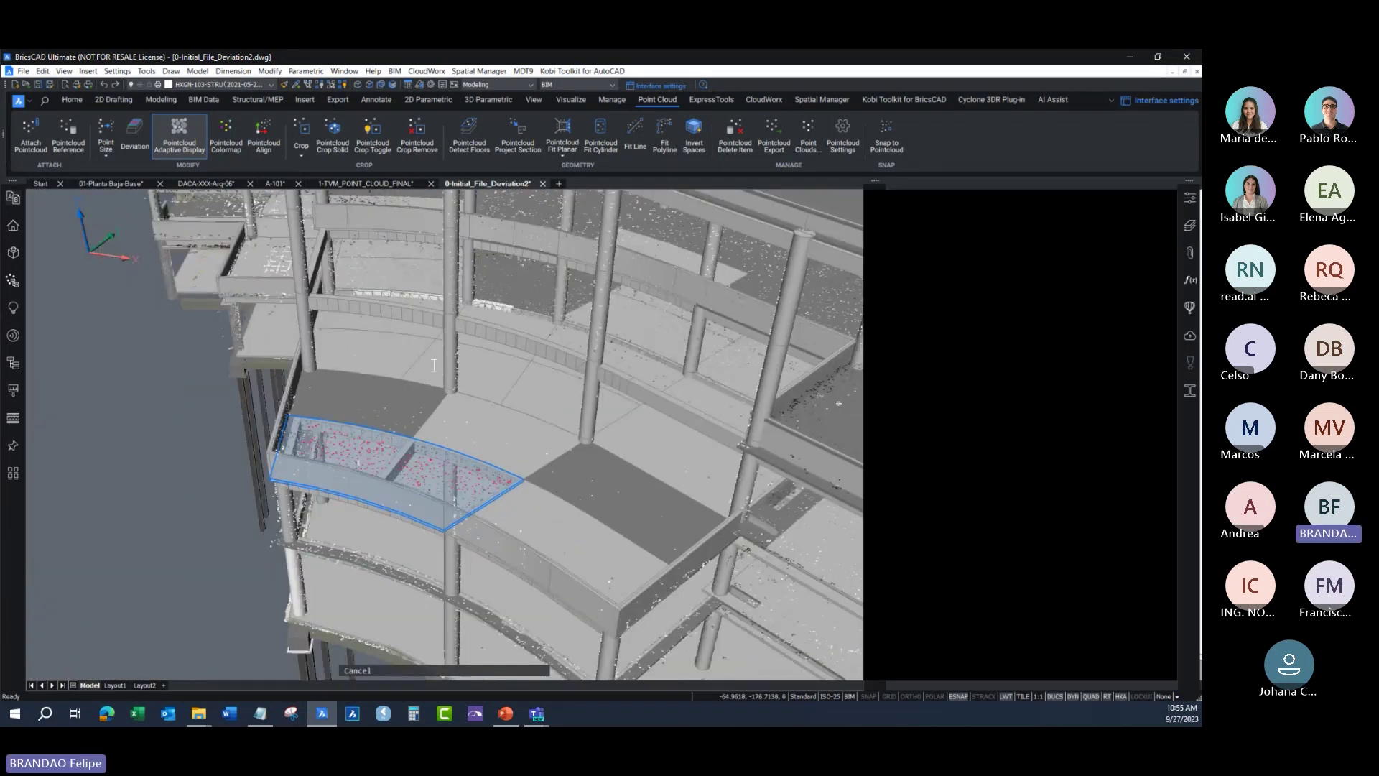
Step: In 1-TVM_POINT_CLOUD_FINAL, show the point cloud around the building and undo the view changes
key("ctrl+Tab")
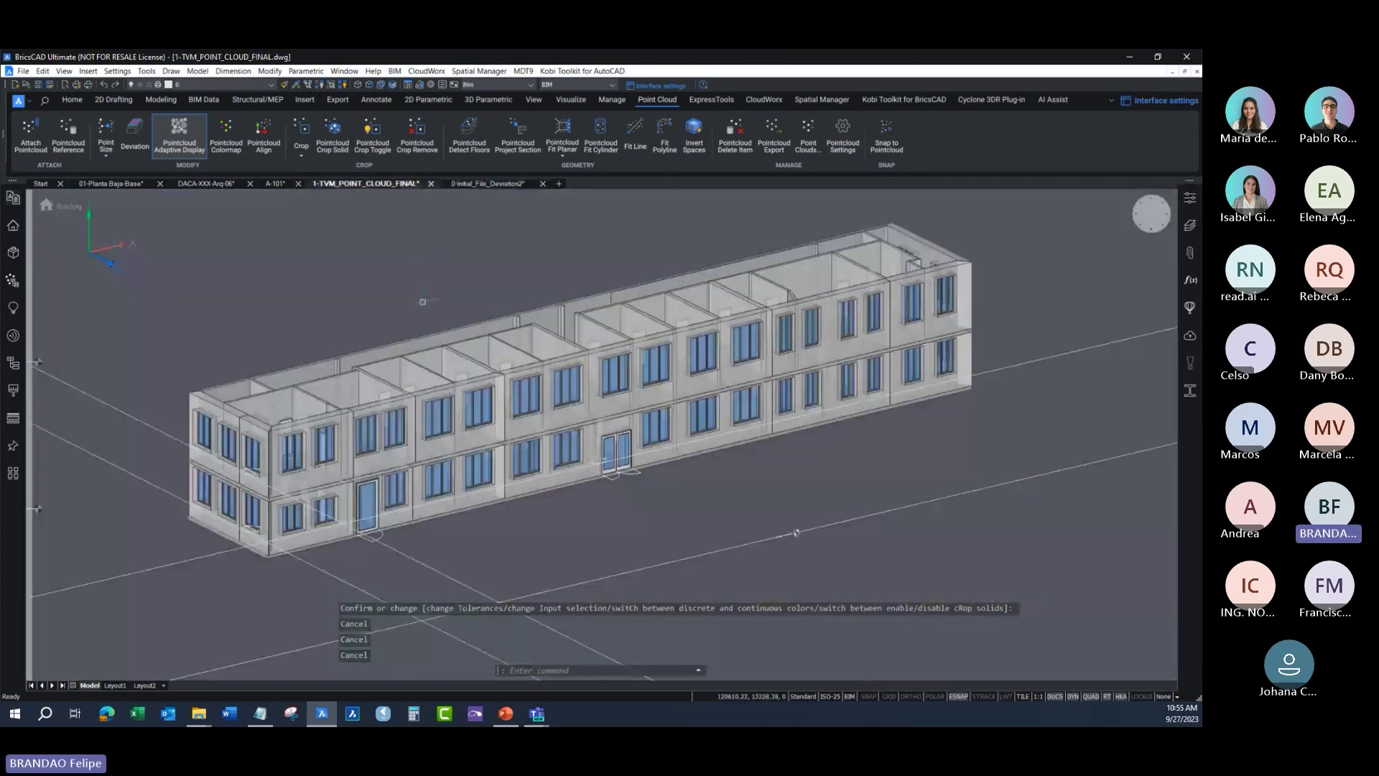
scroll(419, 386, "down", 3)
scroll(336, 410, "up", 1)
scroll(339, 476, "up", 4)
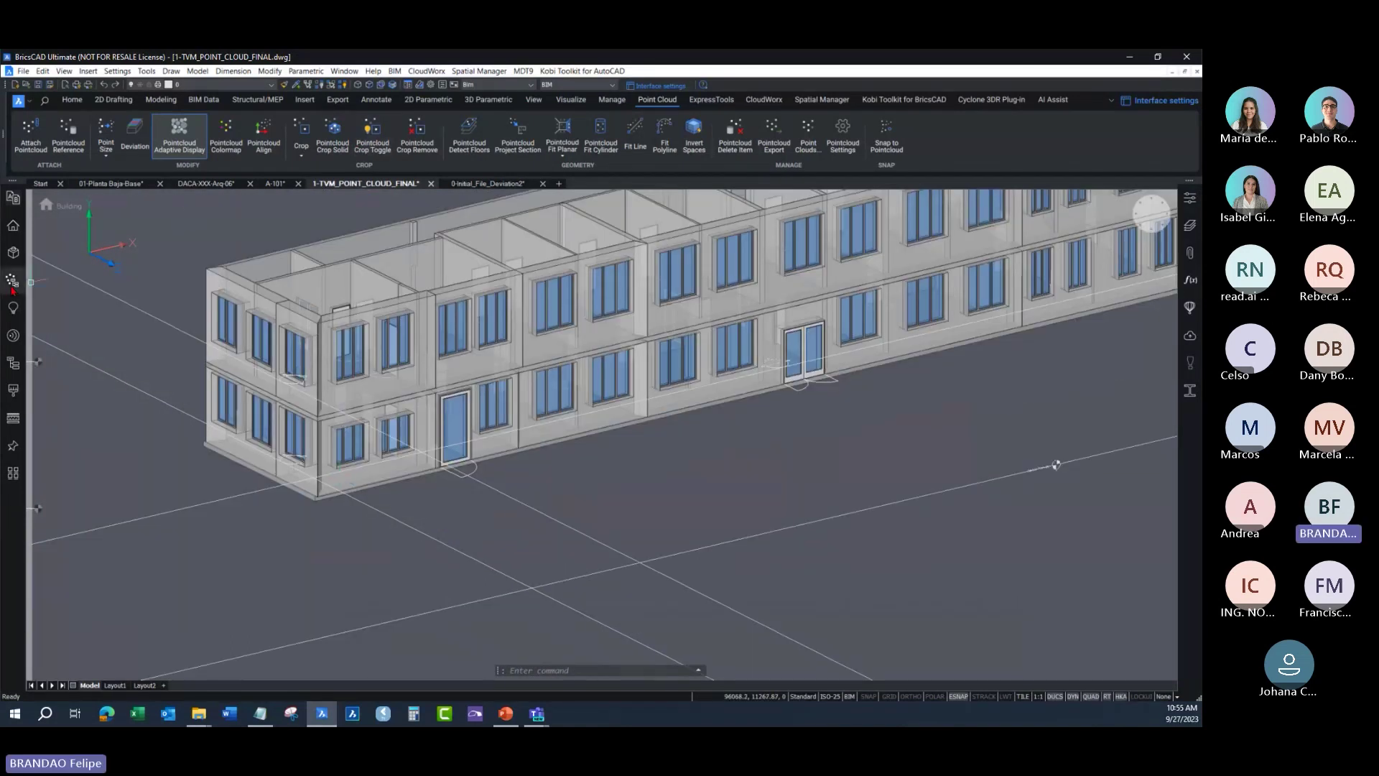
left_click(13, 280)
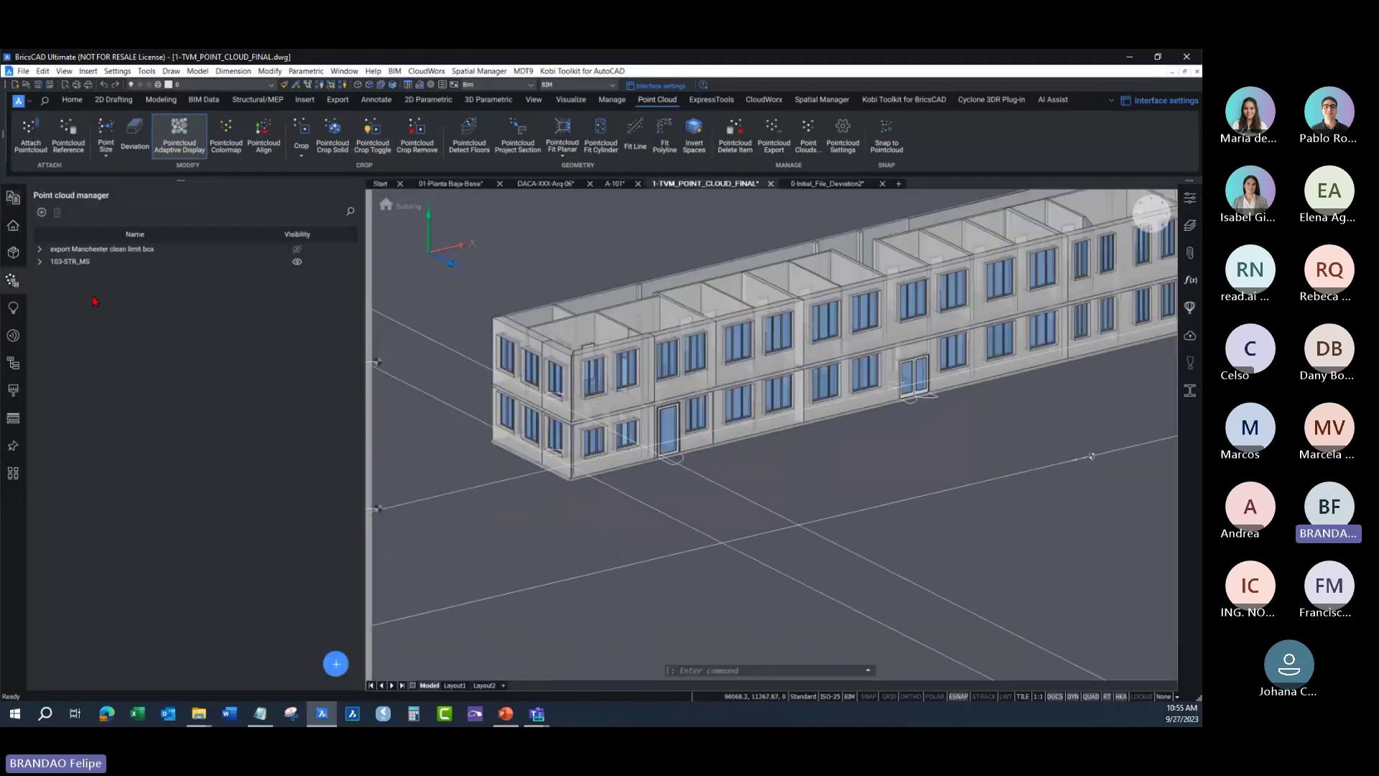
left_click(297, 249)
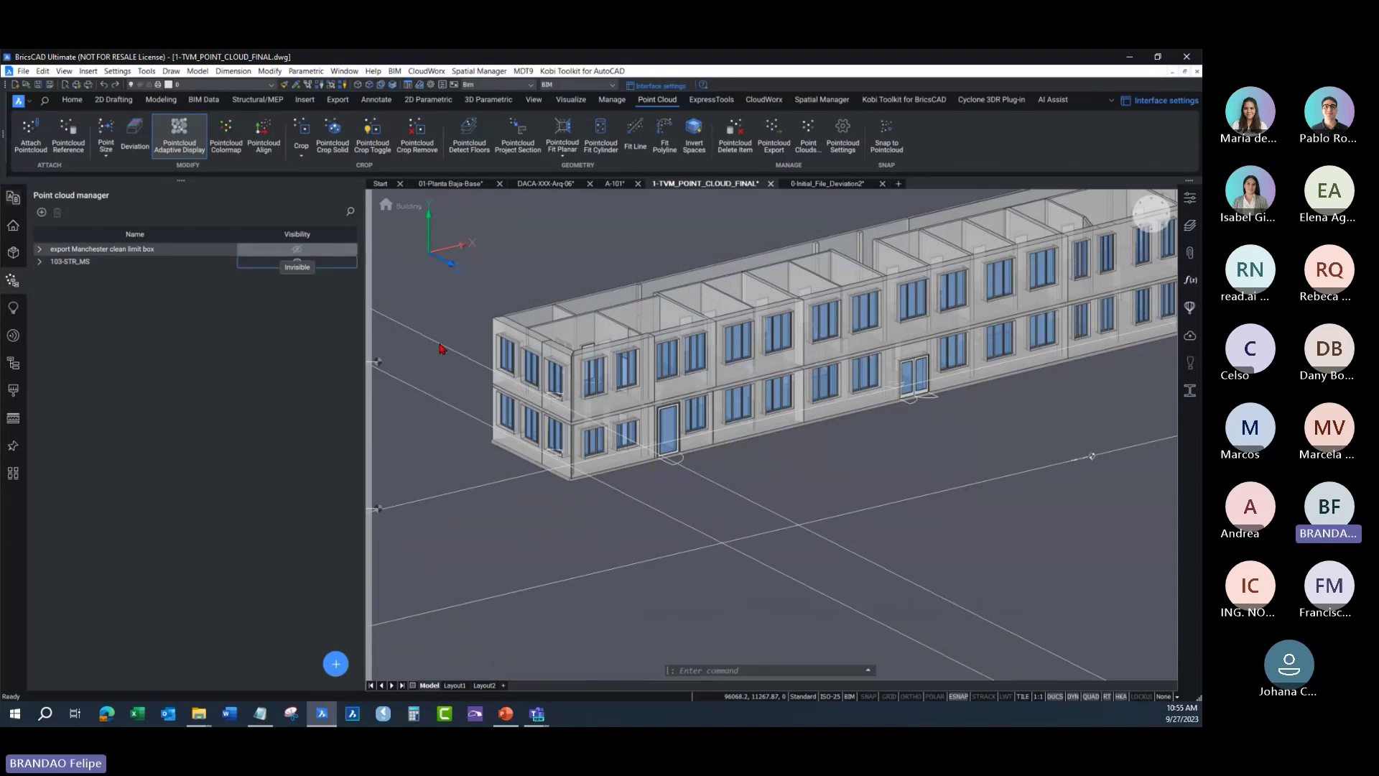
mouse_move(510, 351)
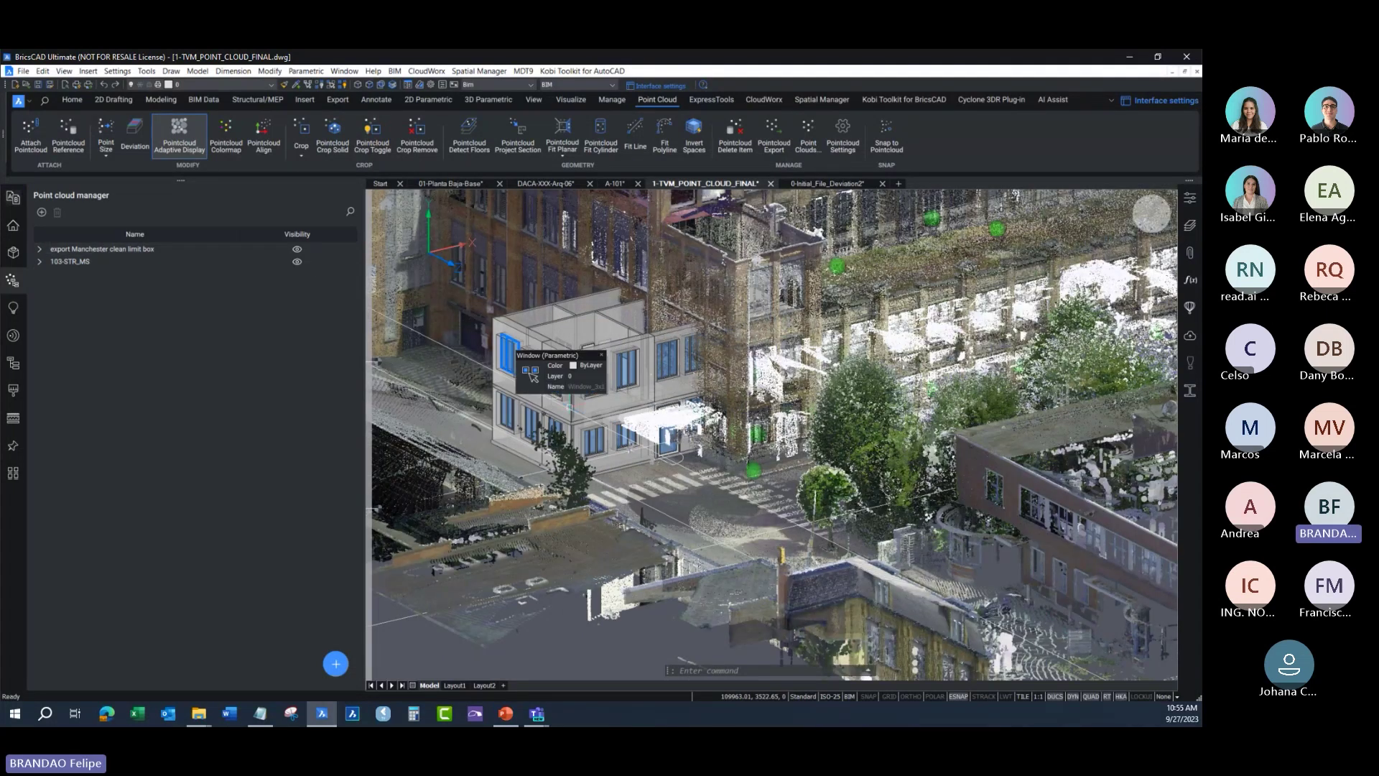
key("ctrl+z")
key("ctrl+z")
key("ctrl+z")
key("ctrl+z")
key("ctrl+z")
key("ctrl+z")
key("ctrl+z")
key("ctrl+z")
Step: Start a new blank drawing and briefly show the presentation slide
left_click(559, 184)
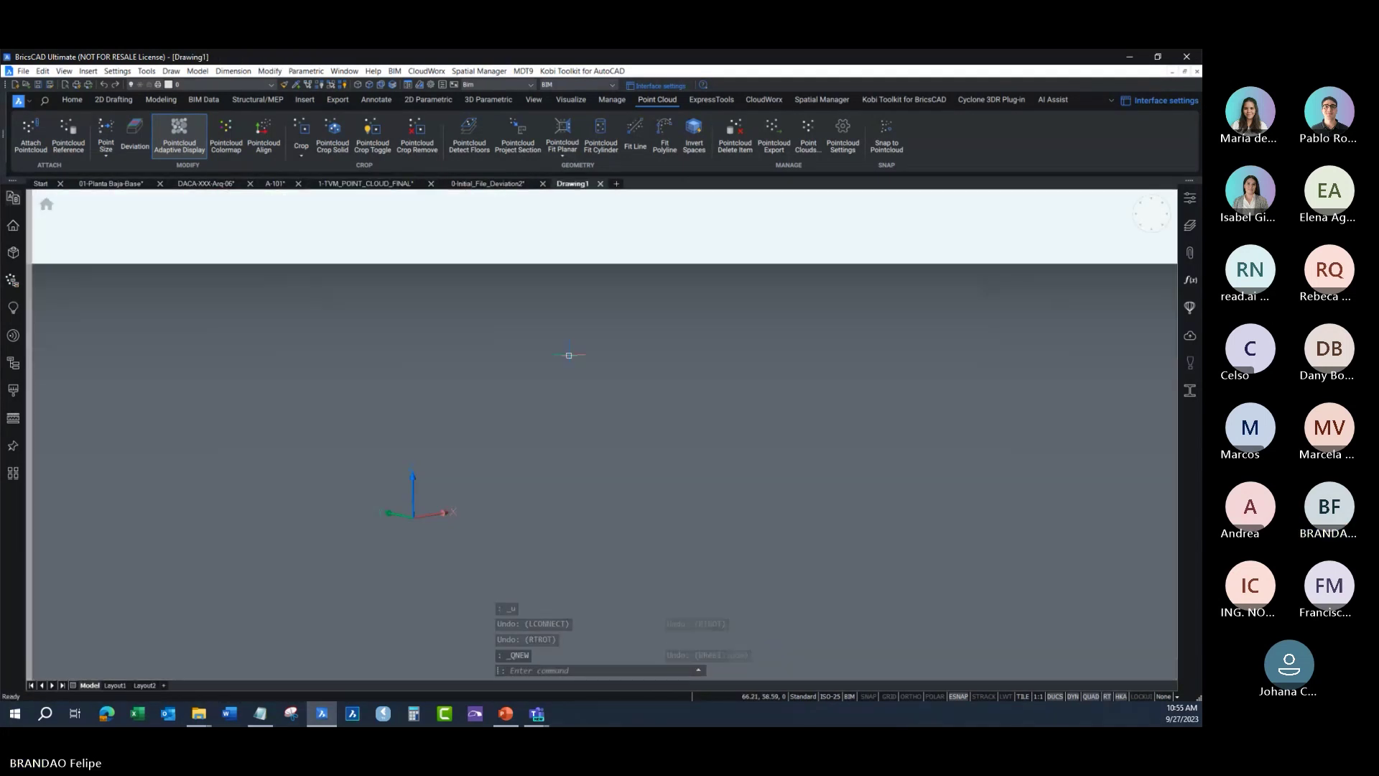
key("alt+Tab")
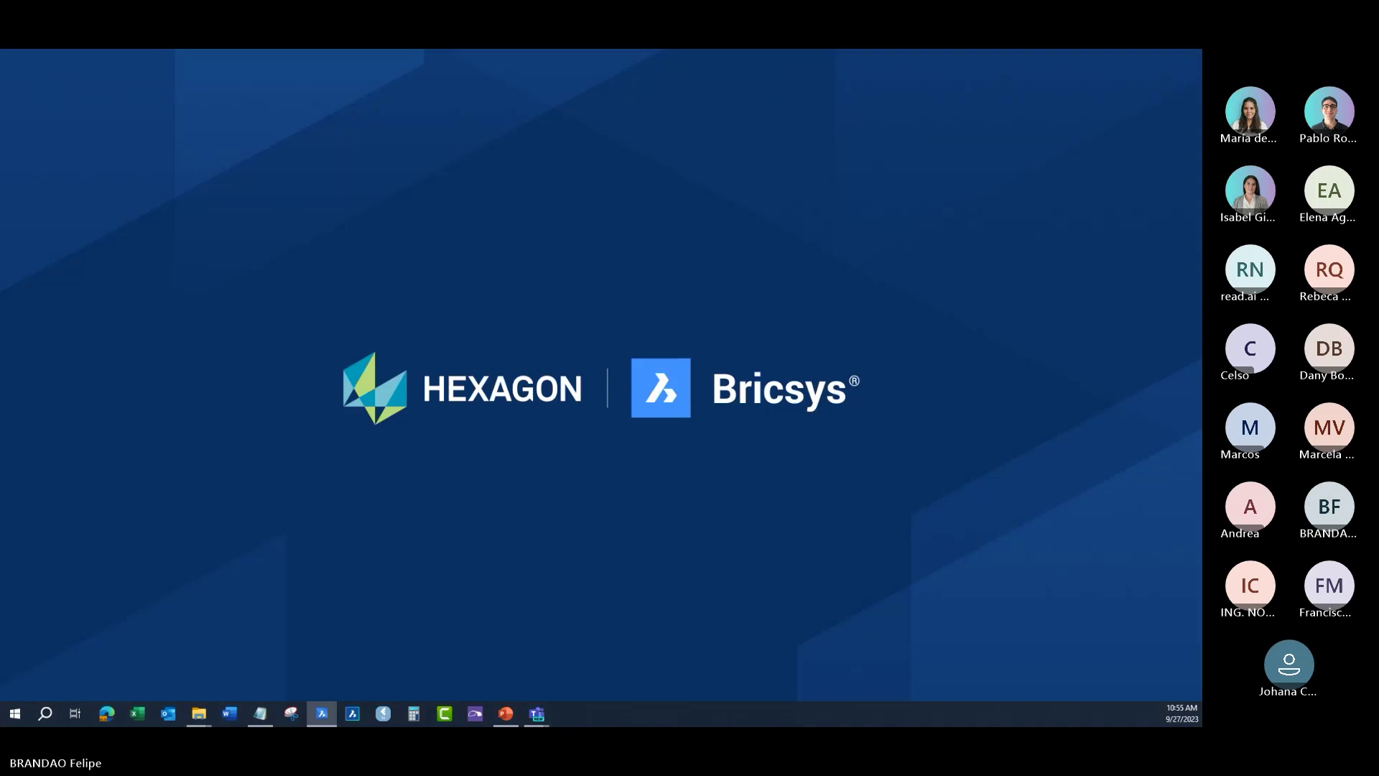
key("alt+Tab")
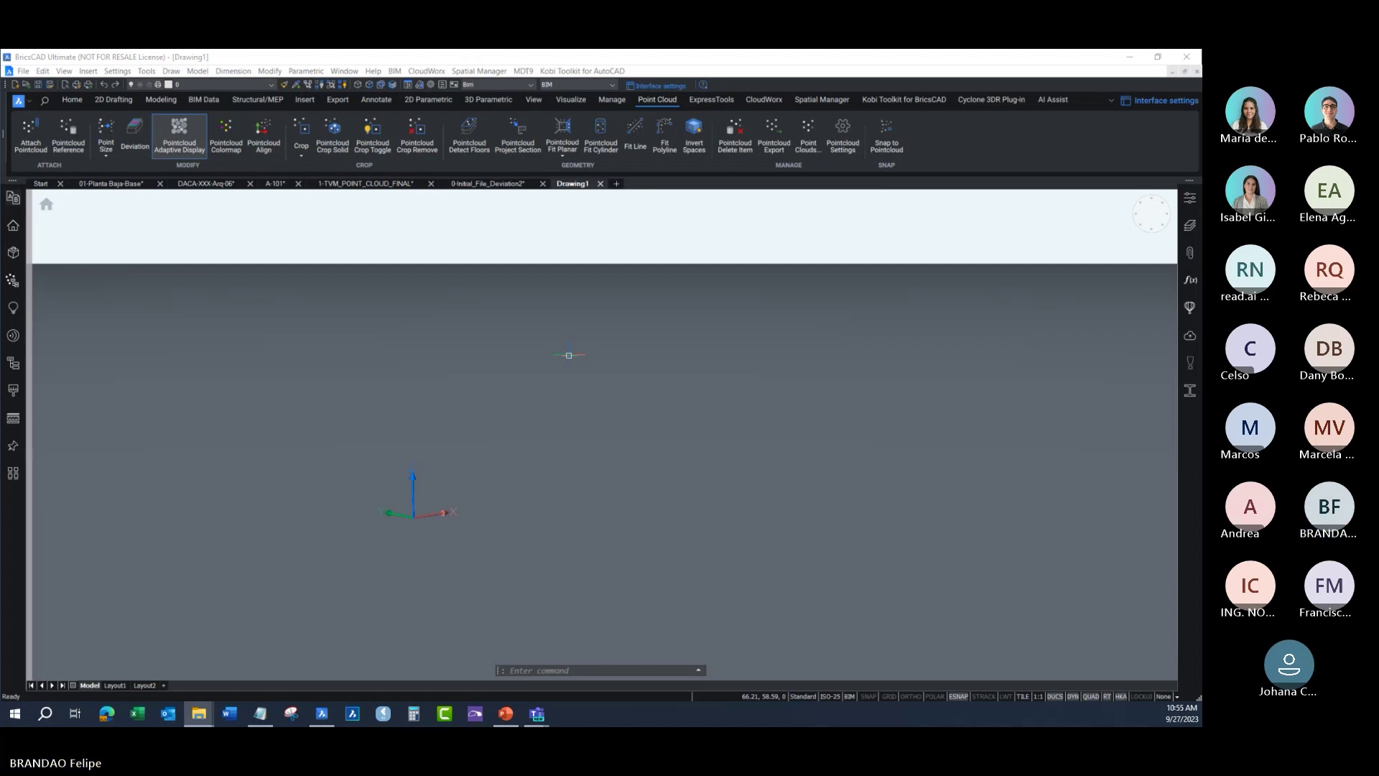
Step: Open the ponte_estaiada_octavio_frias.dwg drawing and orbit the bridge model into a larger view
left_click(617, 184)
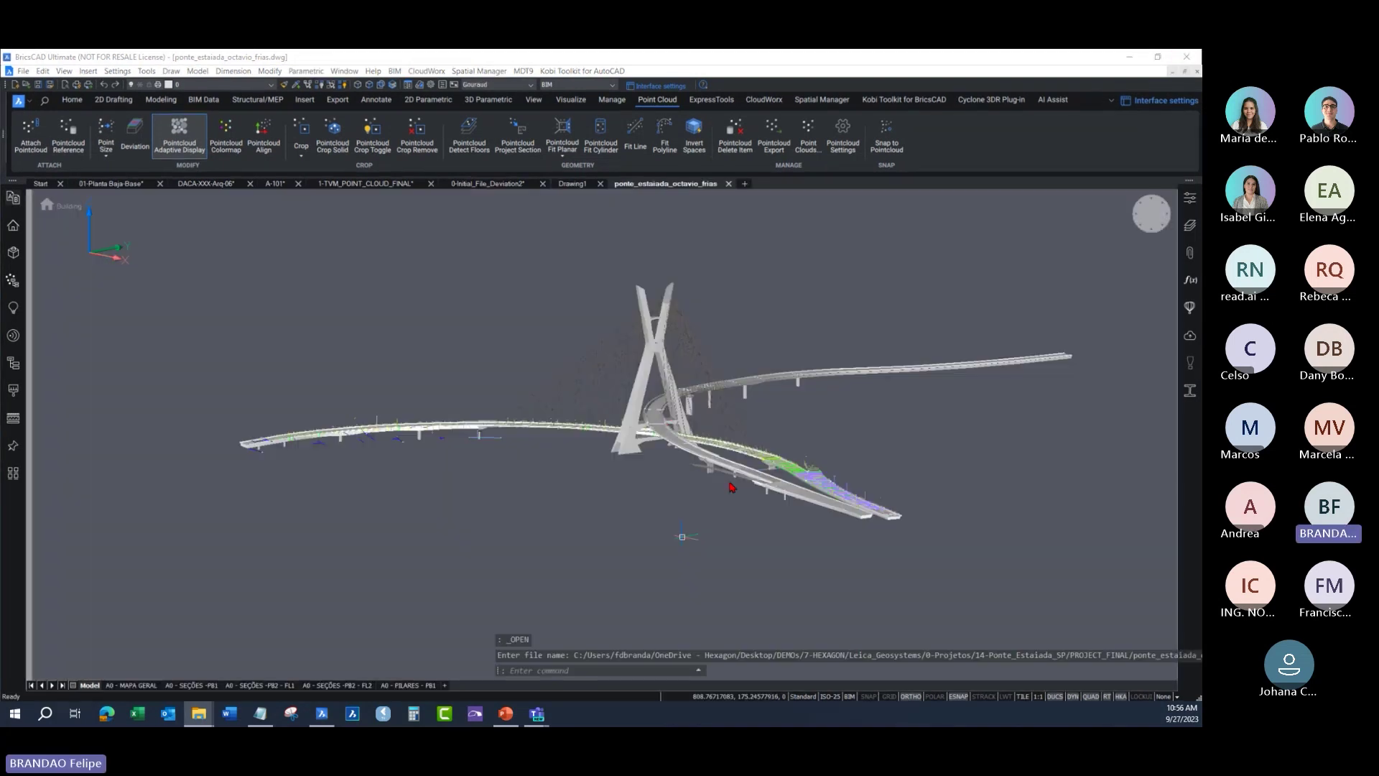
mouse_move(788, 439)
middle_mouse_down("shift")
mouse_move(710, 495)
mouse_move(647, 503)
middle_mouse_up("shift")
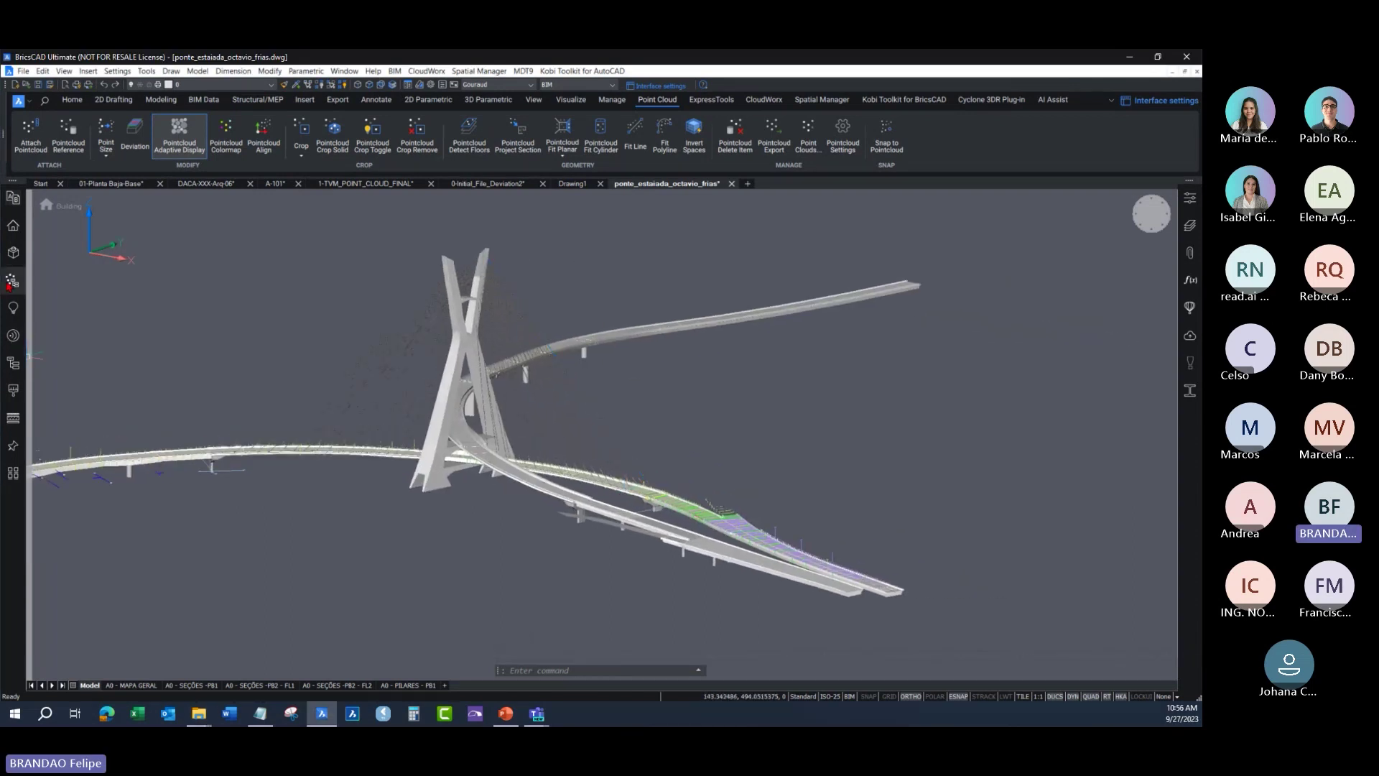
Step: Attach the PC_Ponte_Estaiada_SP_e57 scan from the Point Cloud Manager over the bridge model
left_click(11, 281)
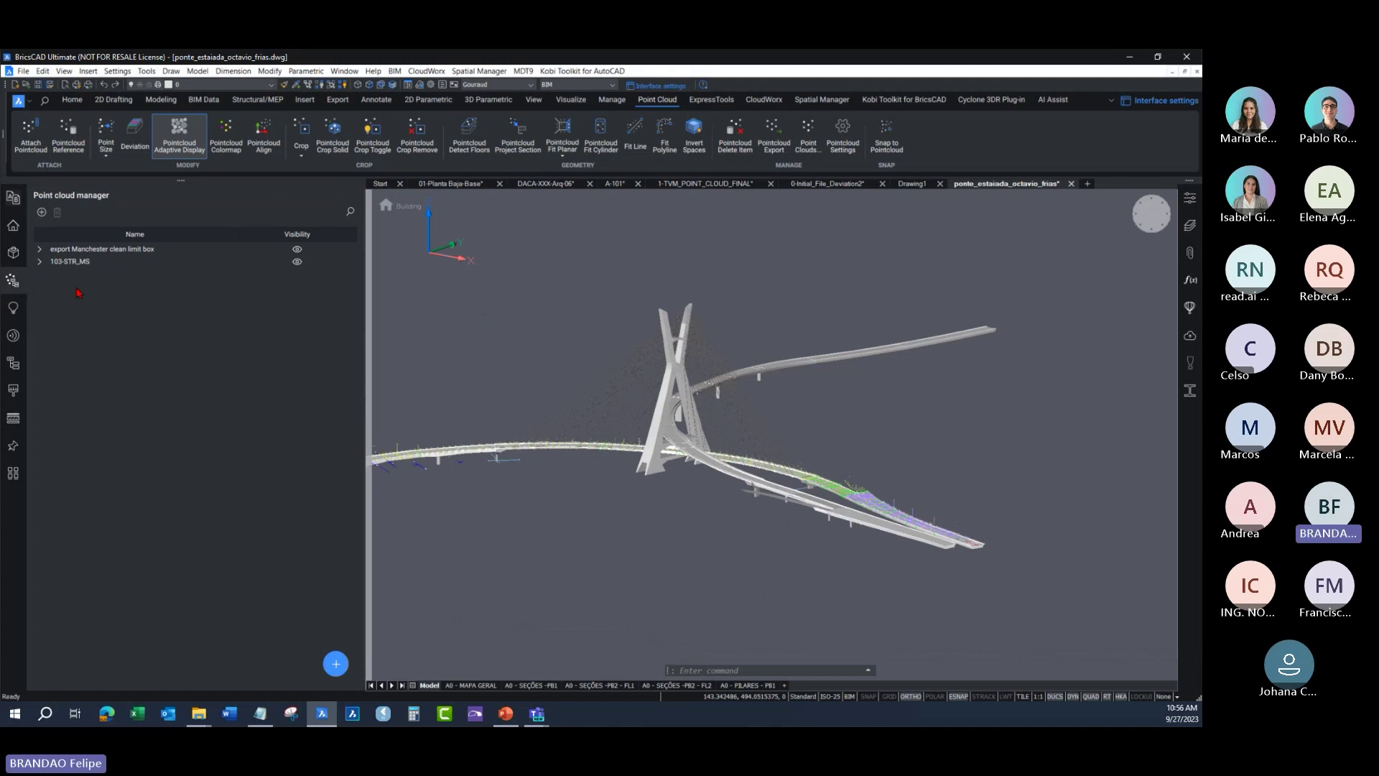
left_click(68, 133)
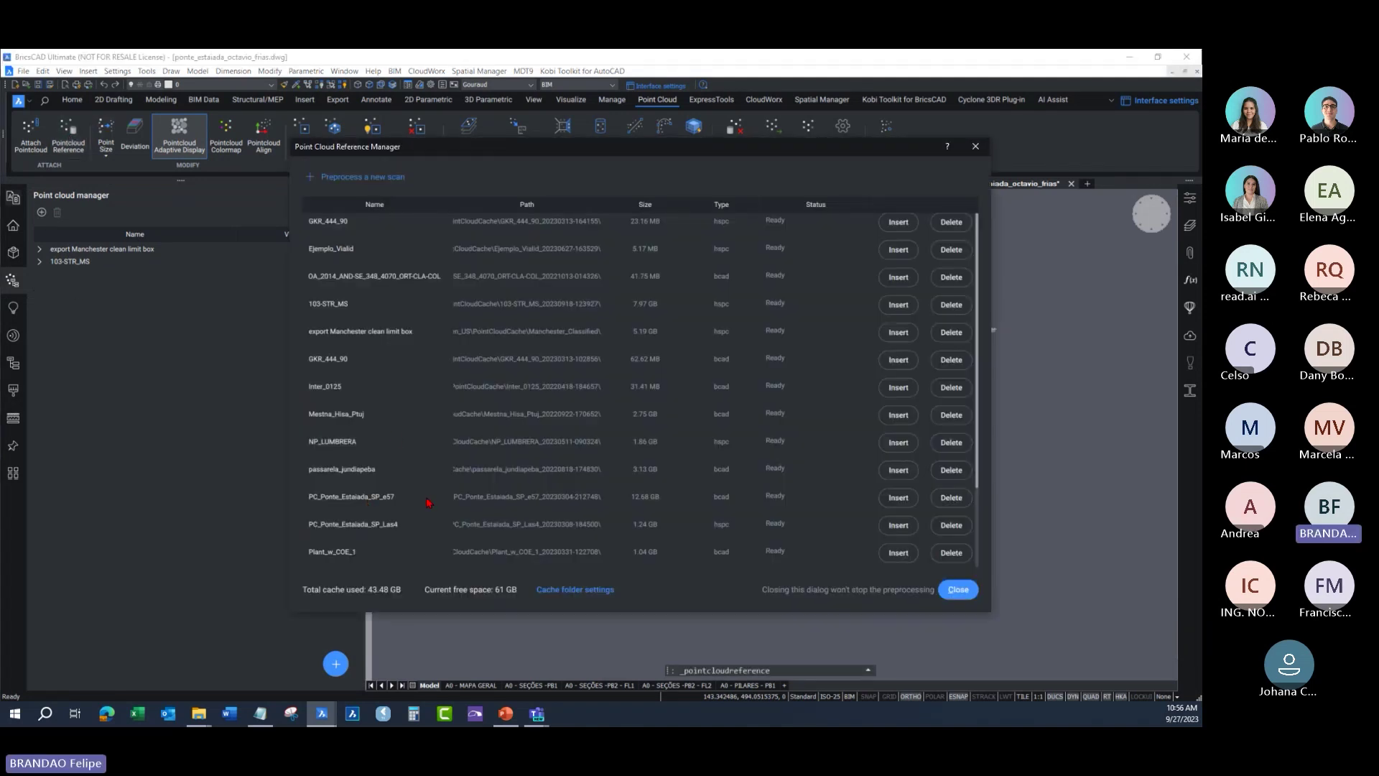
key("Escape")
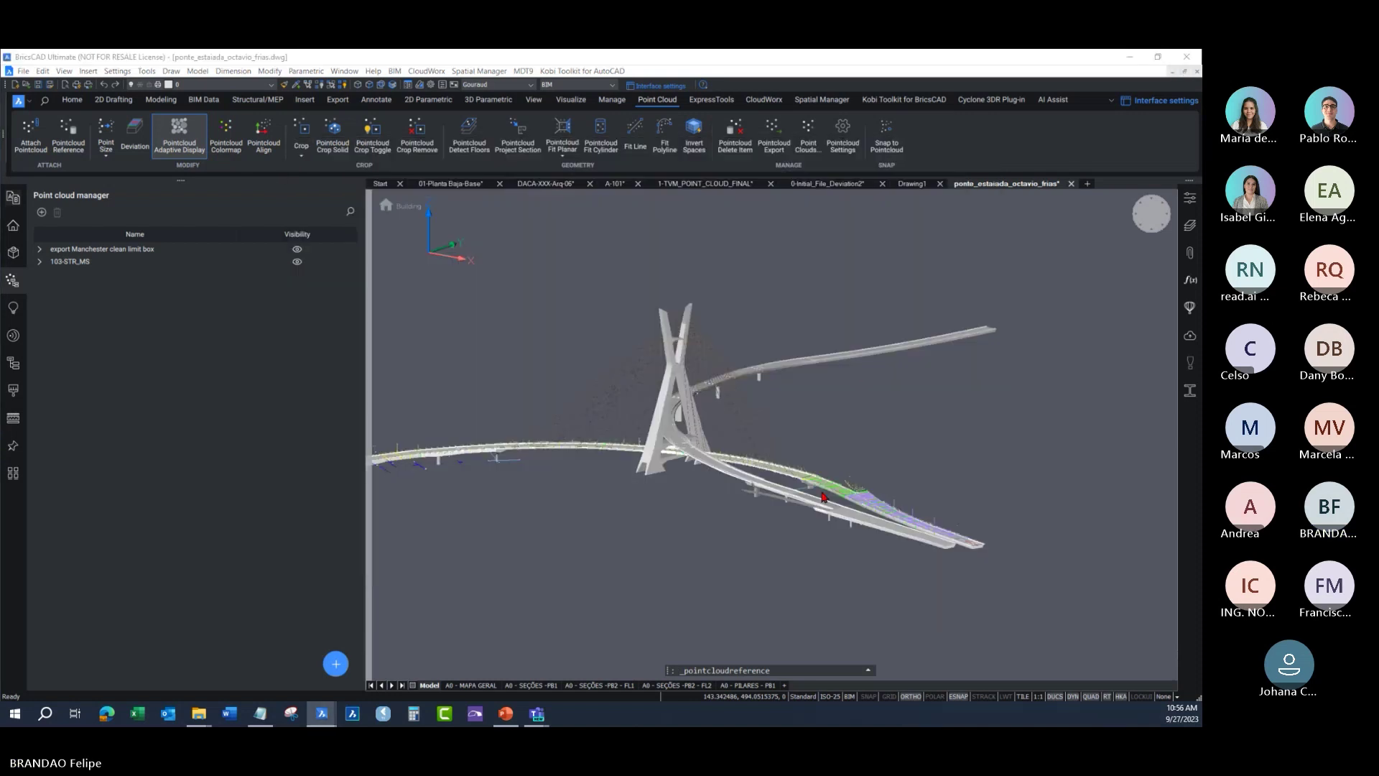
left_click(878, 516)
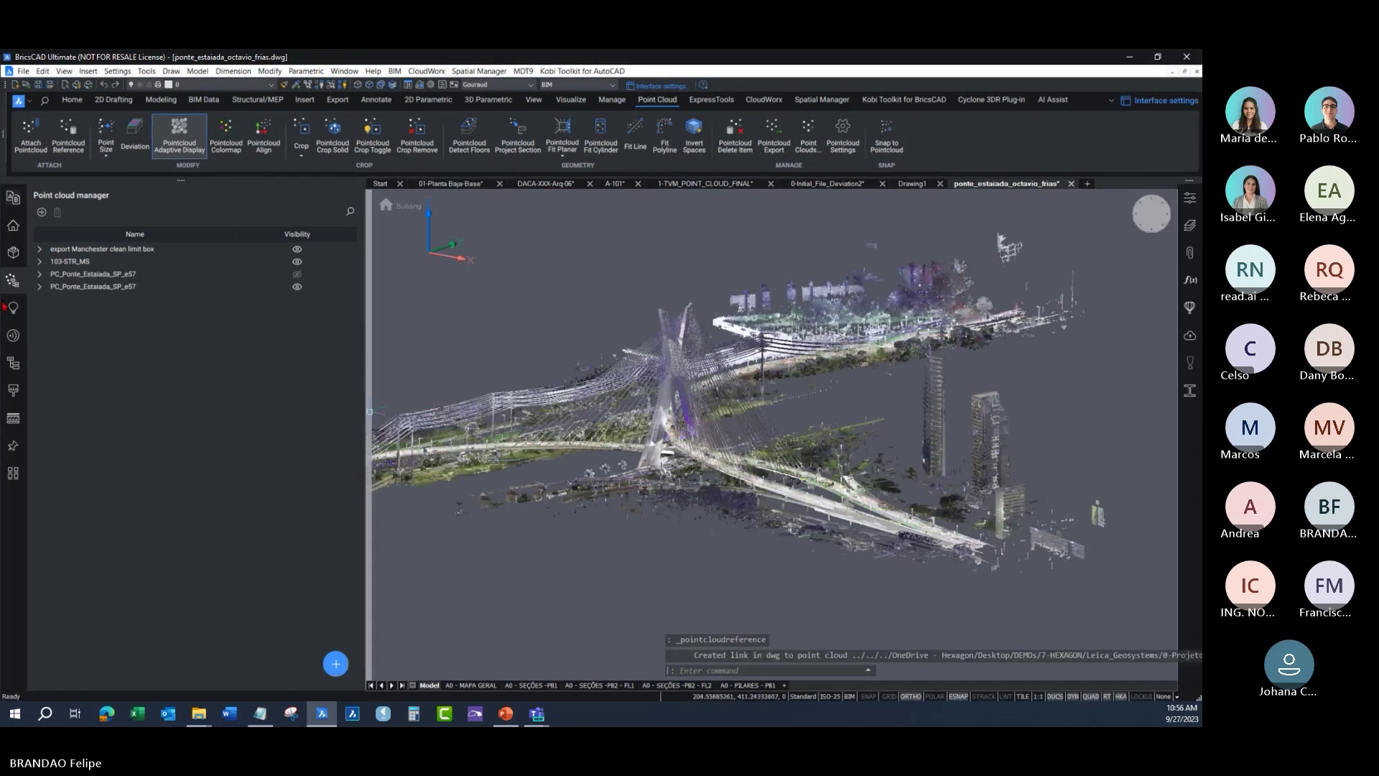
Step: Zoom and orbit around the tower until the deck and a green bubble sphere fill the view
scroll(590, 496, "up", 2)
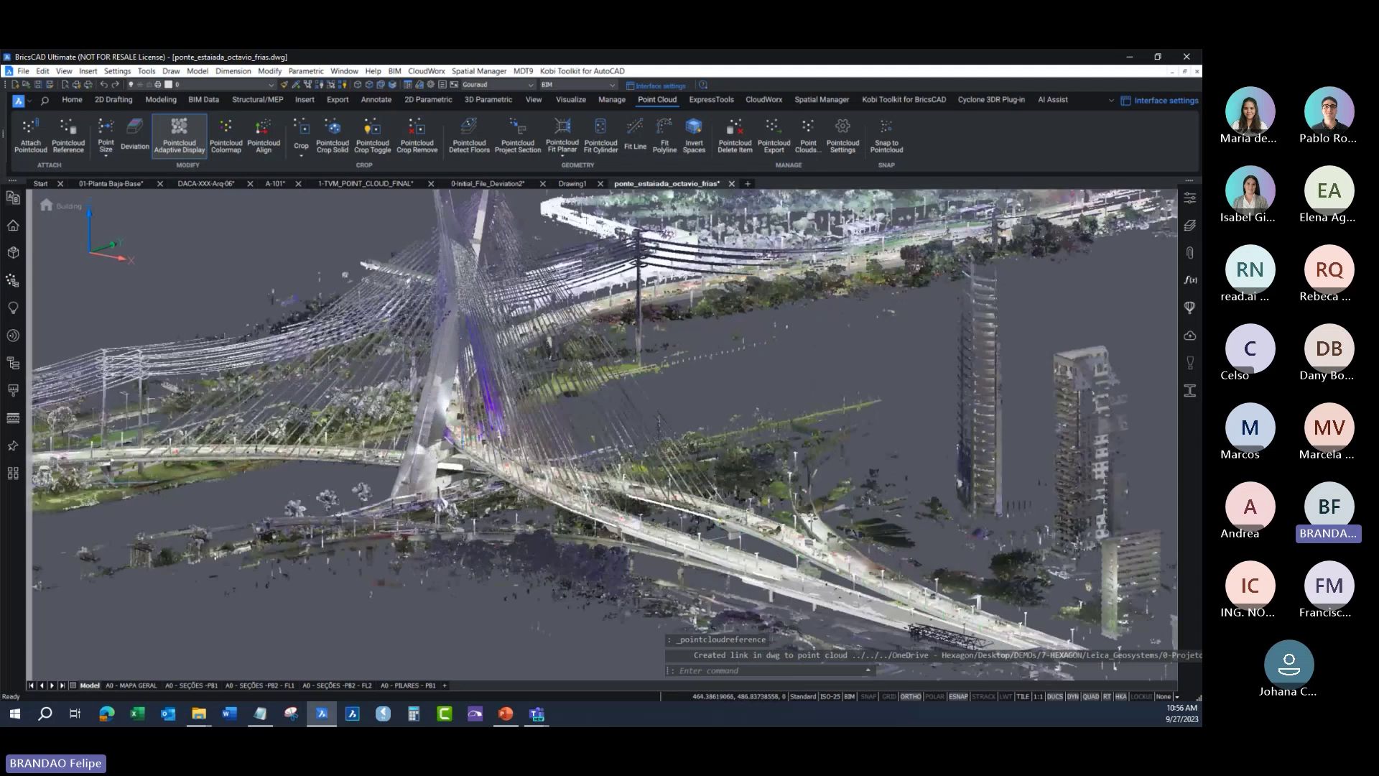
scroll(589, 496, "up", 3)
middle_click_drag(502, 467, 369, 467, "shift")
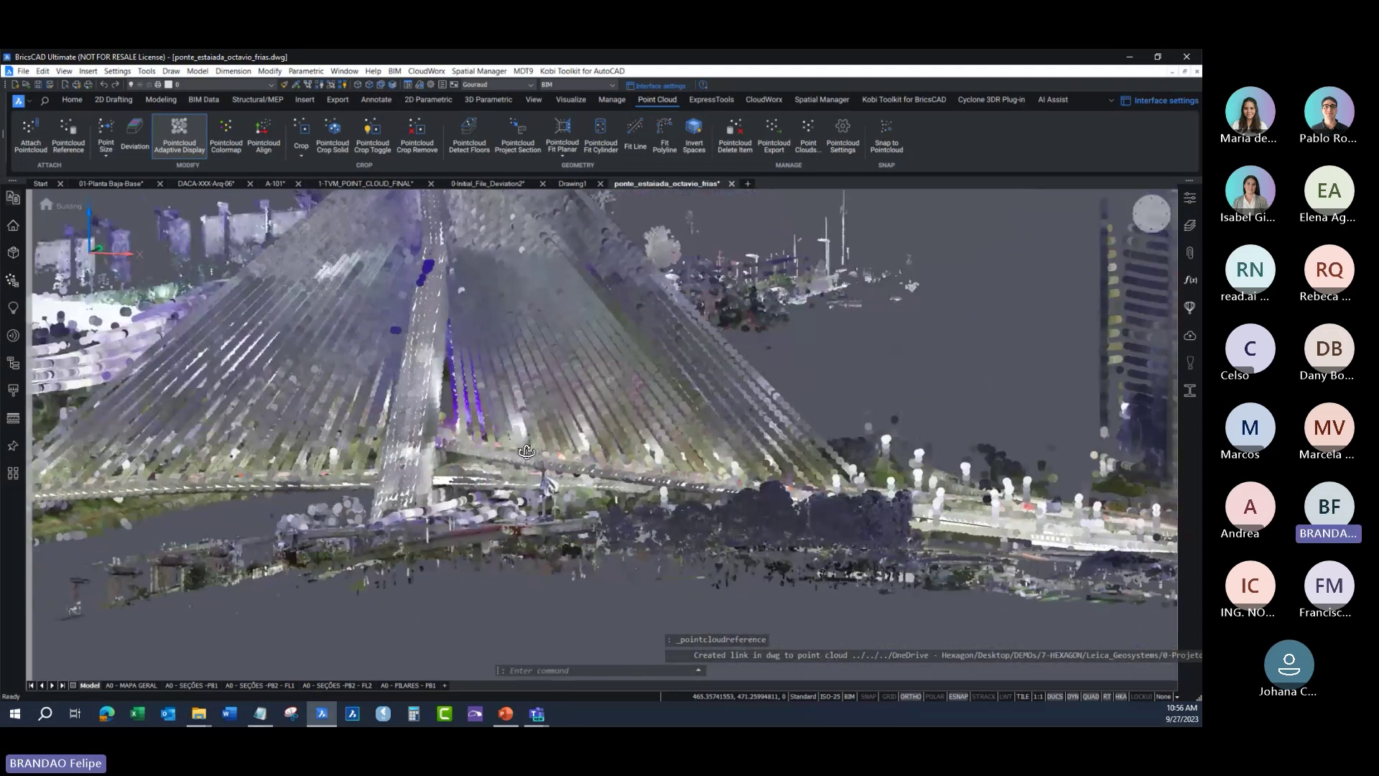
scroll(369, 466, "up", 2)
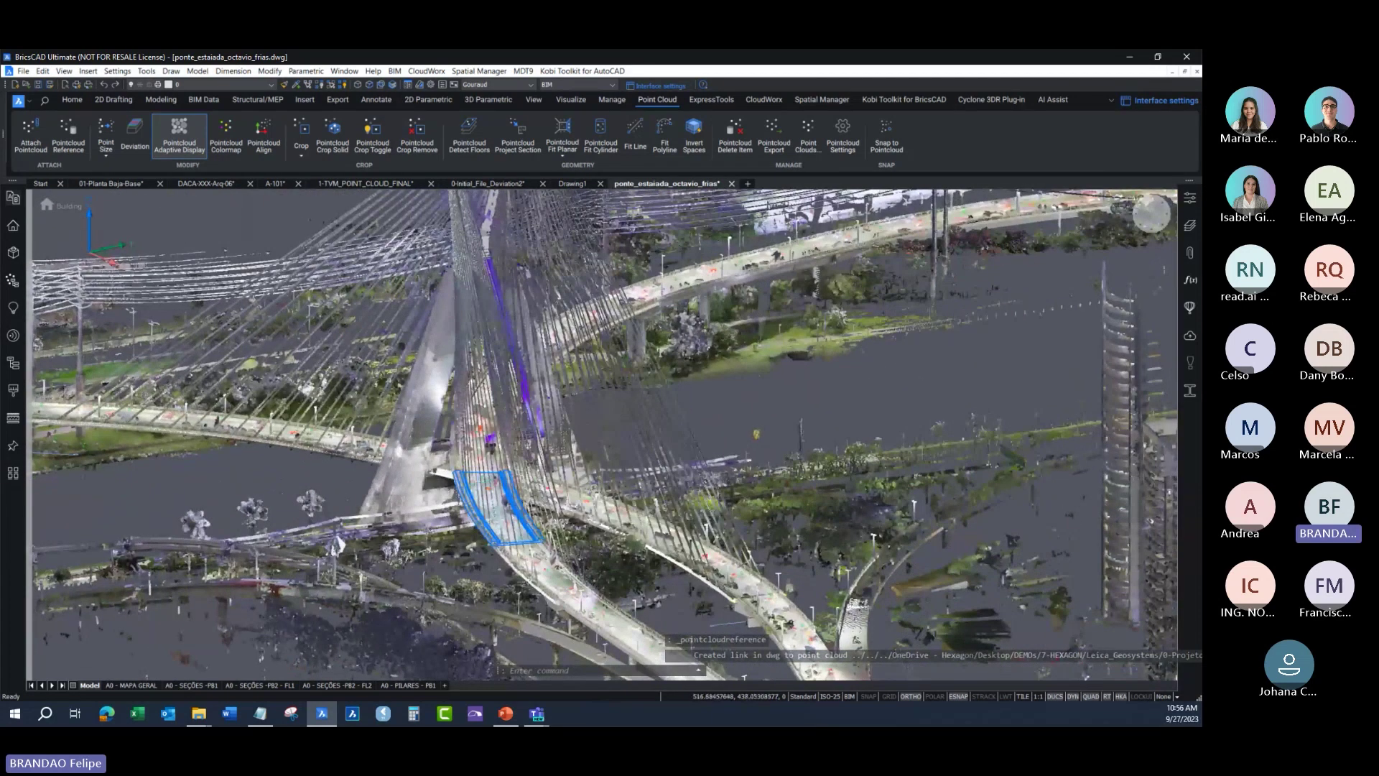
mouse_move(491, 440)
middle_mouse_down("shift")
mouse_move(352, 329)
mouse_move(288, 337)
middle_mouse_up("shift")
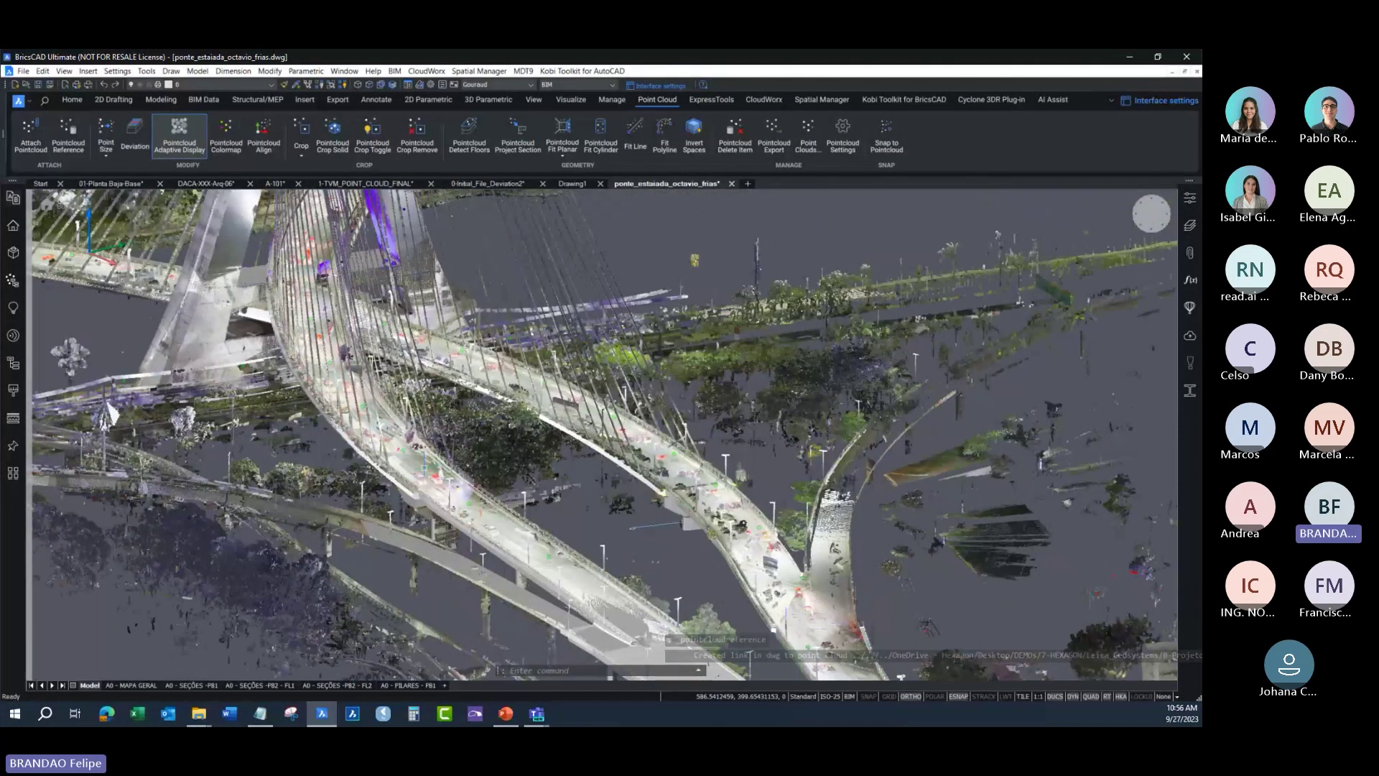
scroll(522, 515, "up", 5)
scroll(522, 515, "up", 3)
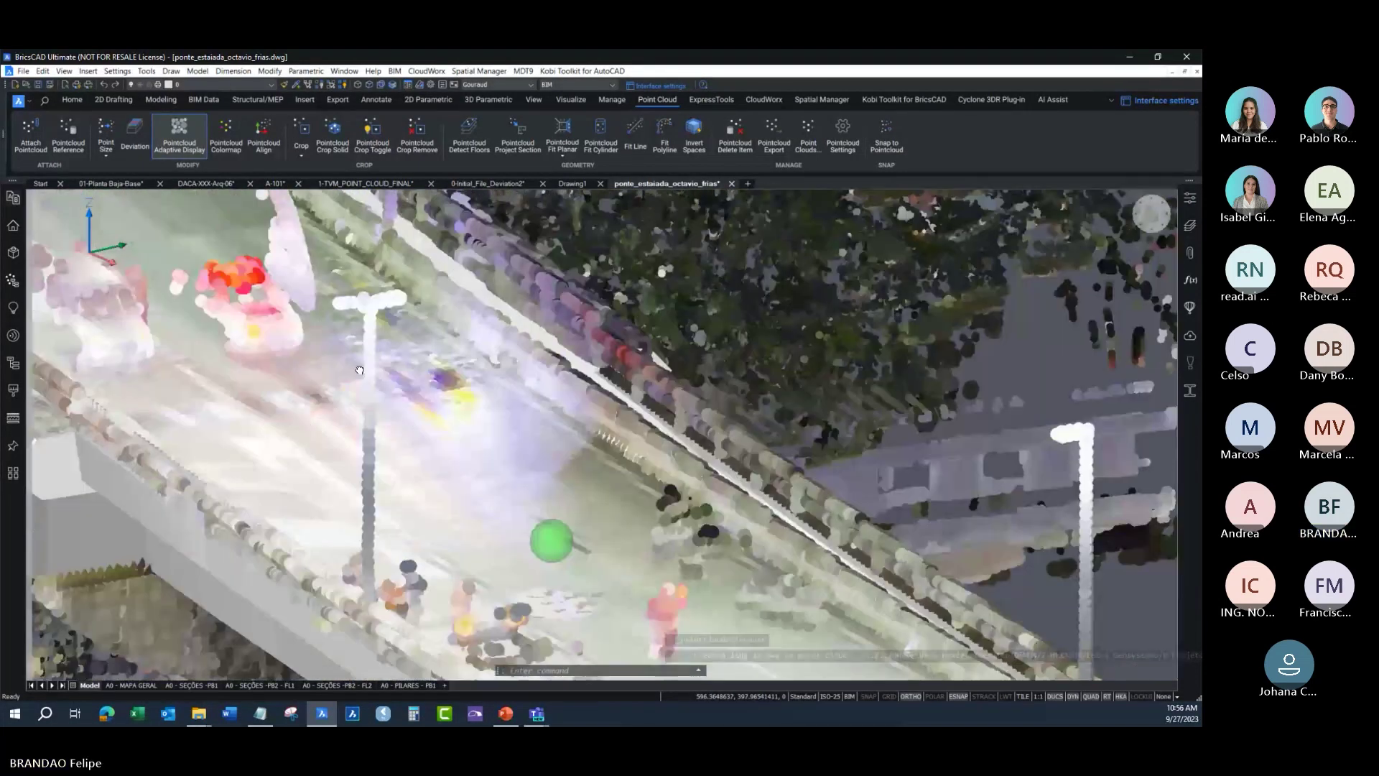
Step: View the scan-position panorama in an enlarged bubble viewer, looking toward the bridge railing
left_click(558, 535)
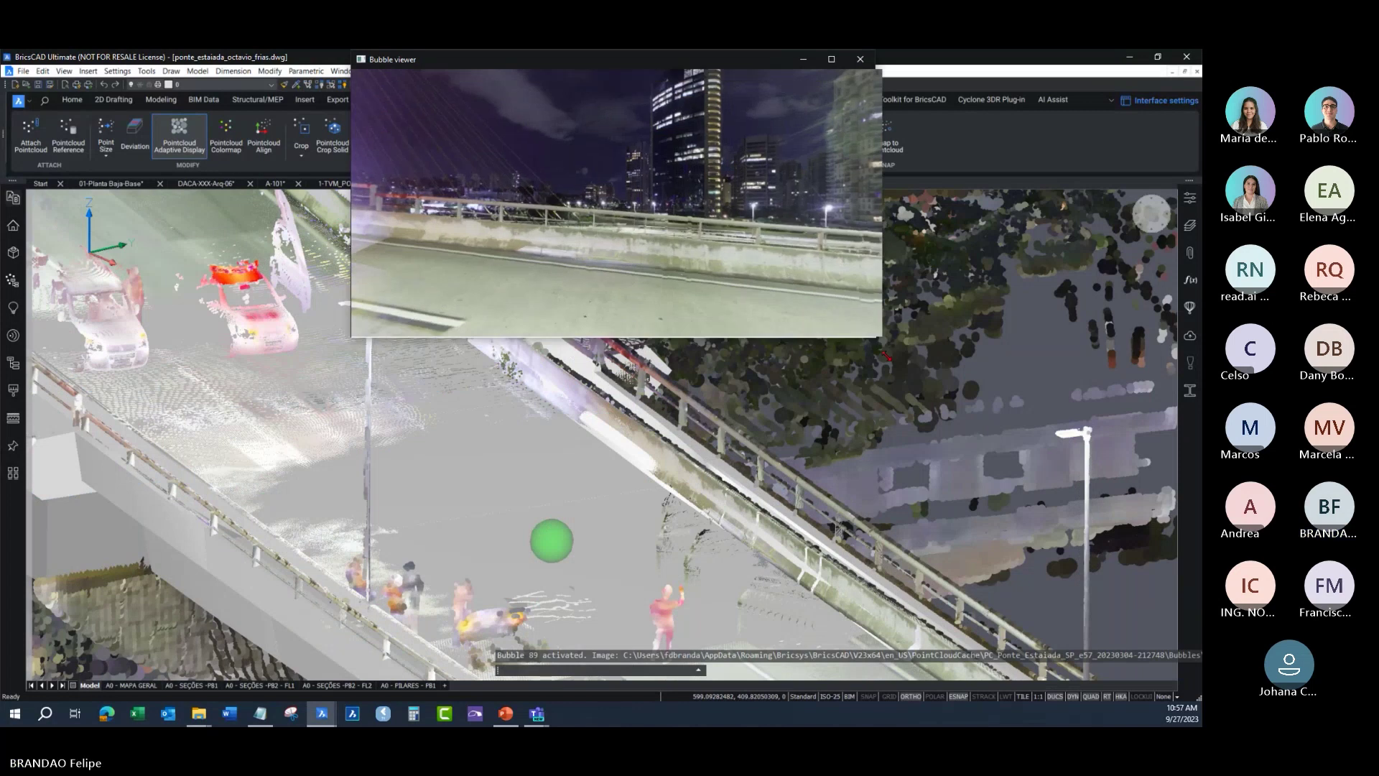
left_click_drag(851, 293, 1111, 599)
mouse_move(803, 332)
left_mouse_down()
mouse_move(909, 310)
mouse_move(634, 315)
mouse_move(823, 343)
mouse_move(743, 155)
left_mouse_up()
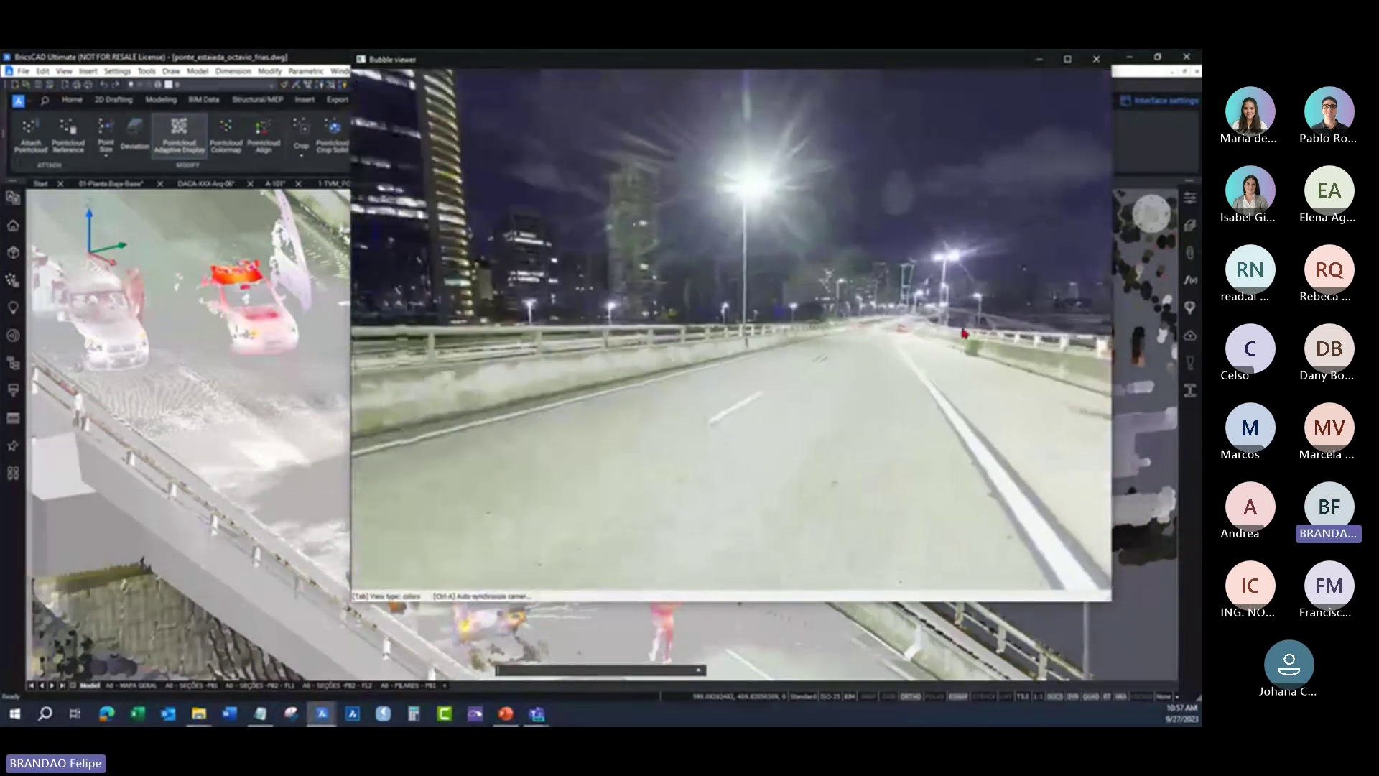
left_click_drag(718, 71, 1001, 108)
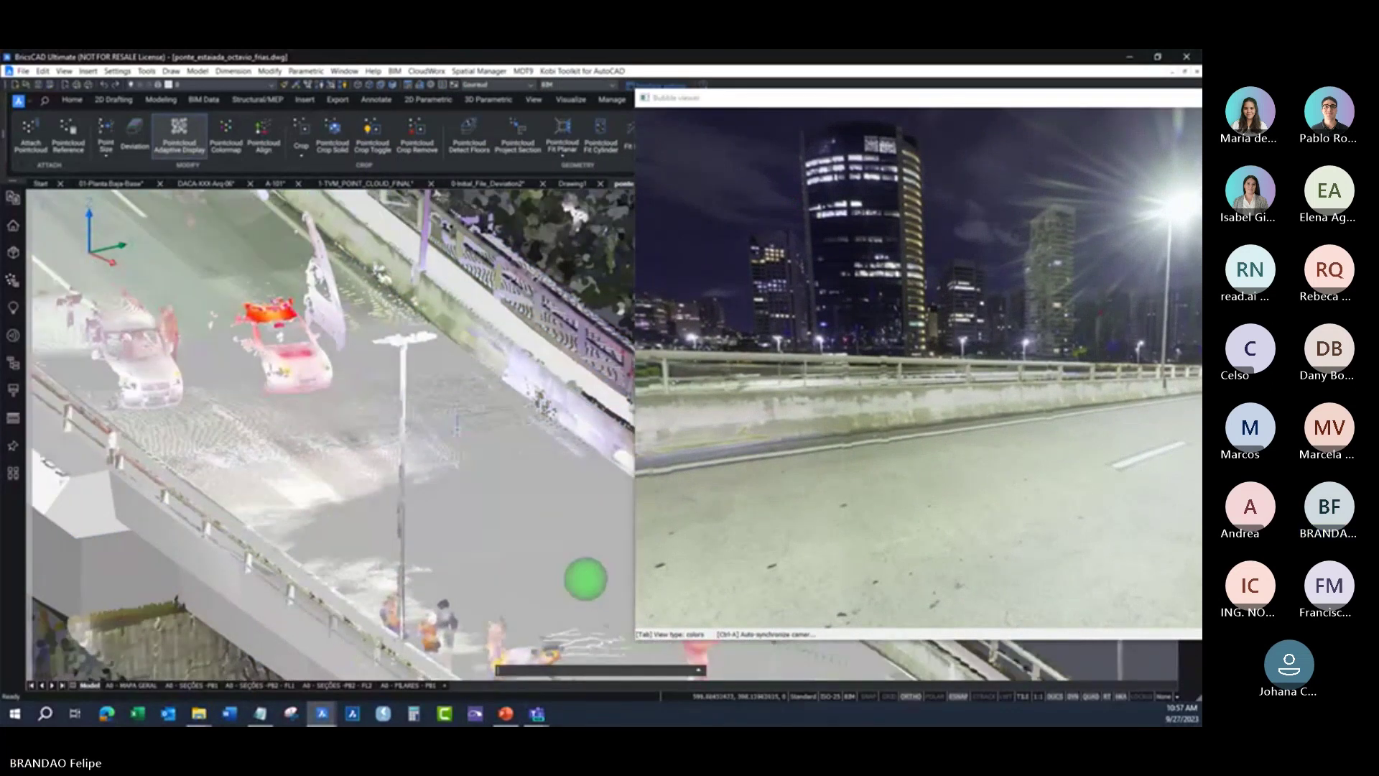
scroll(459, 439, "down", 5)
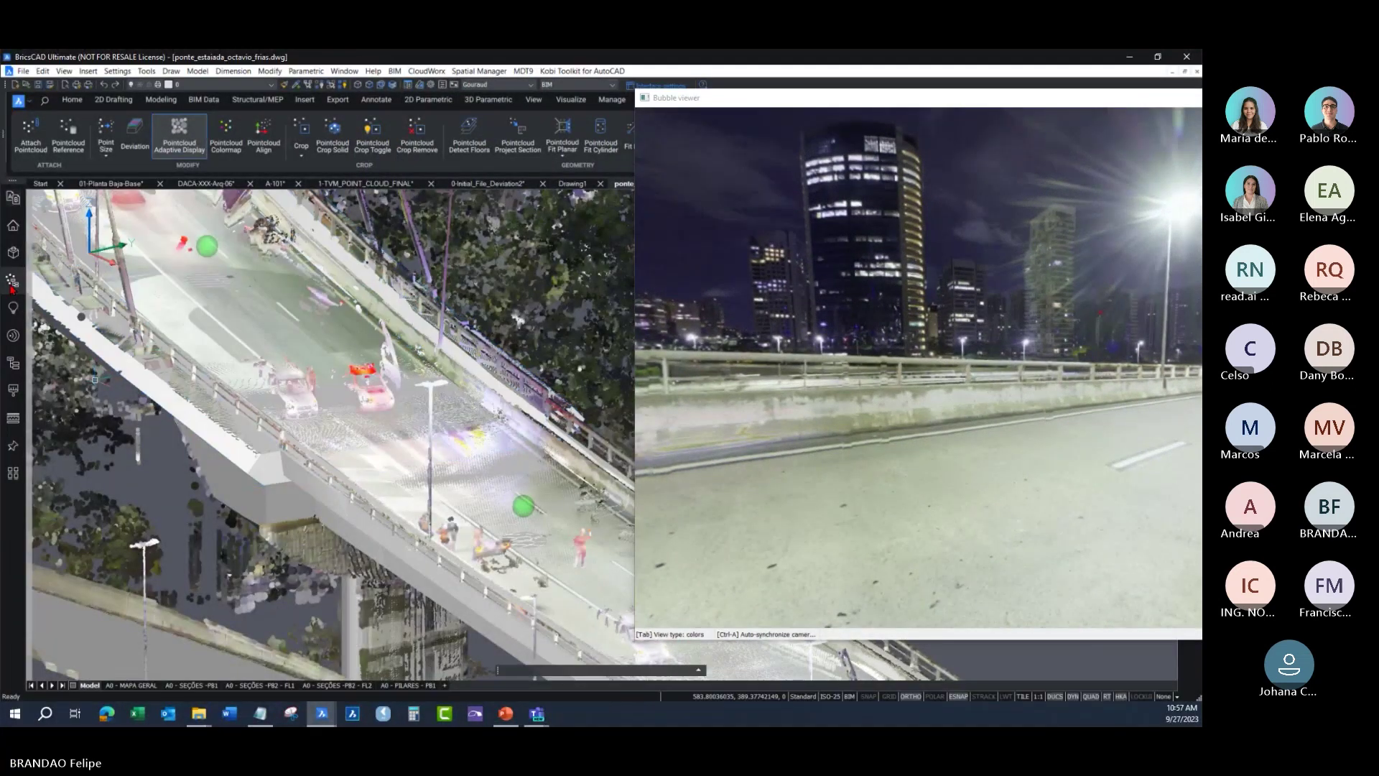
Step: Hide the last PC_Ponte_Estaiada_SP point cloud, orbit to the pylon, and close the bubble viewer
left_click(13, 280)
left_click(297, 286)
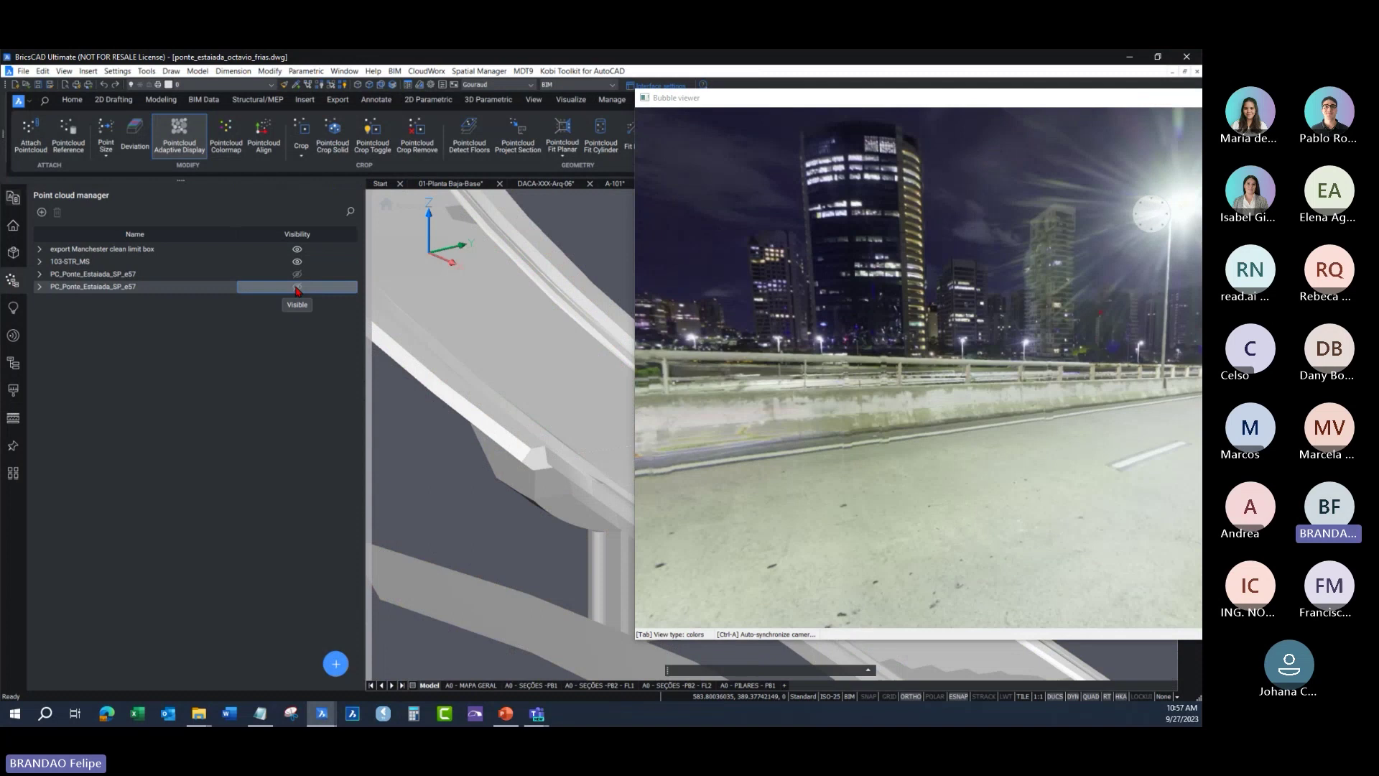
left_click(13, 280)
scroll(232, 352, "down", 2)
scroll(232, 352, "down", 3)
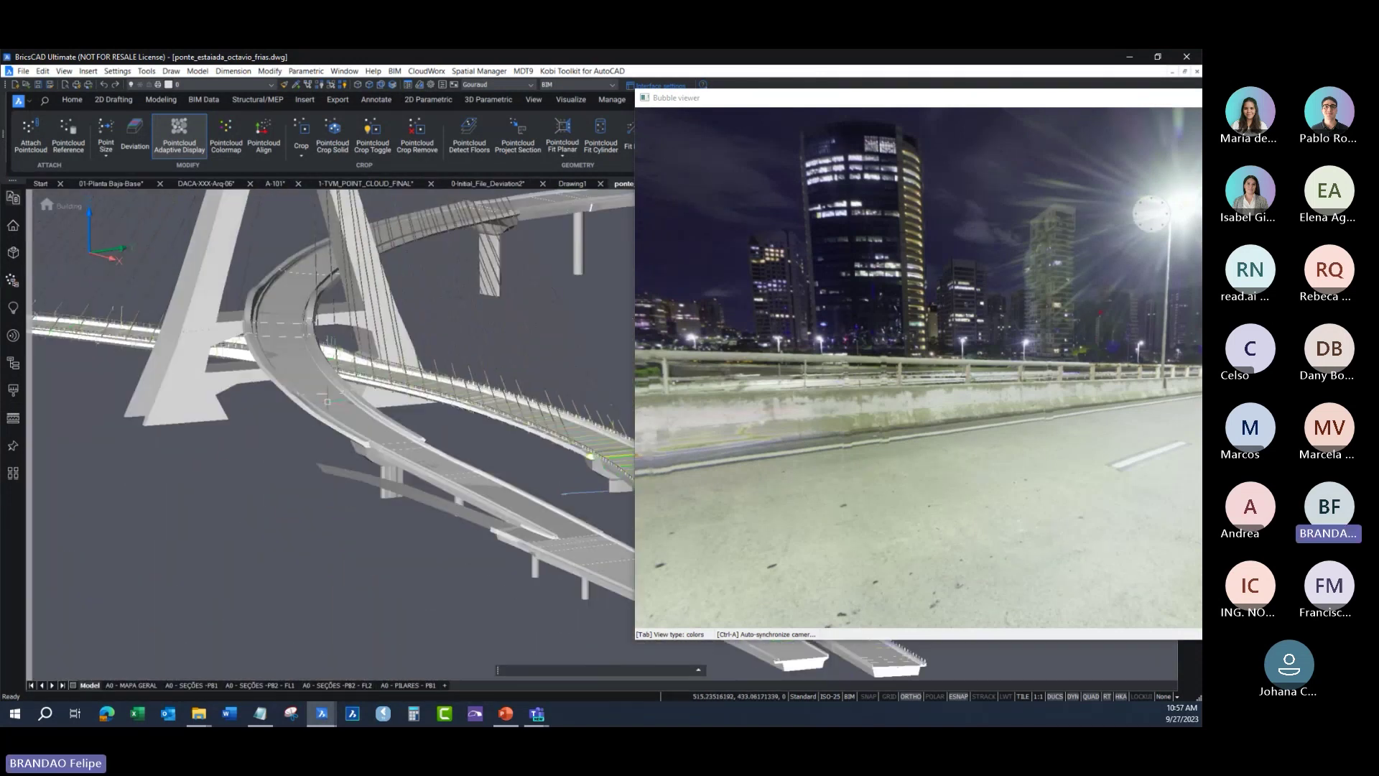
mouse_move(328, 401)
middle_mouse_down("shift")
mouse_move(499, 450)
mouse_move(570, 434)
mouse_move(470, 433)
mouse_move(287, 477)
mouse_move(387, 501)
mouse_move(349, 499)
middle_mouse_up("shift")
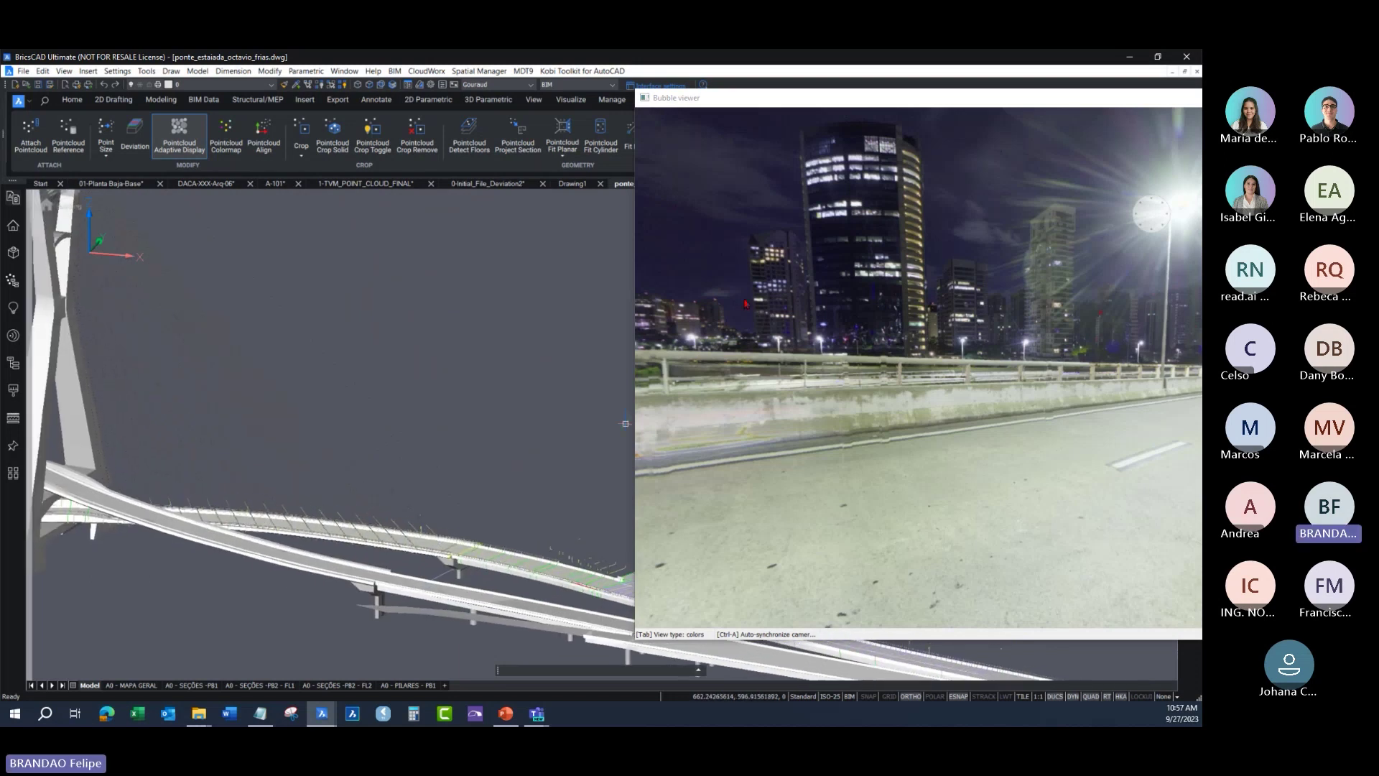
left_click_drag(1135, 98, 553, 392)
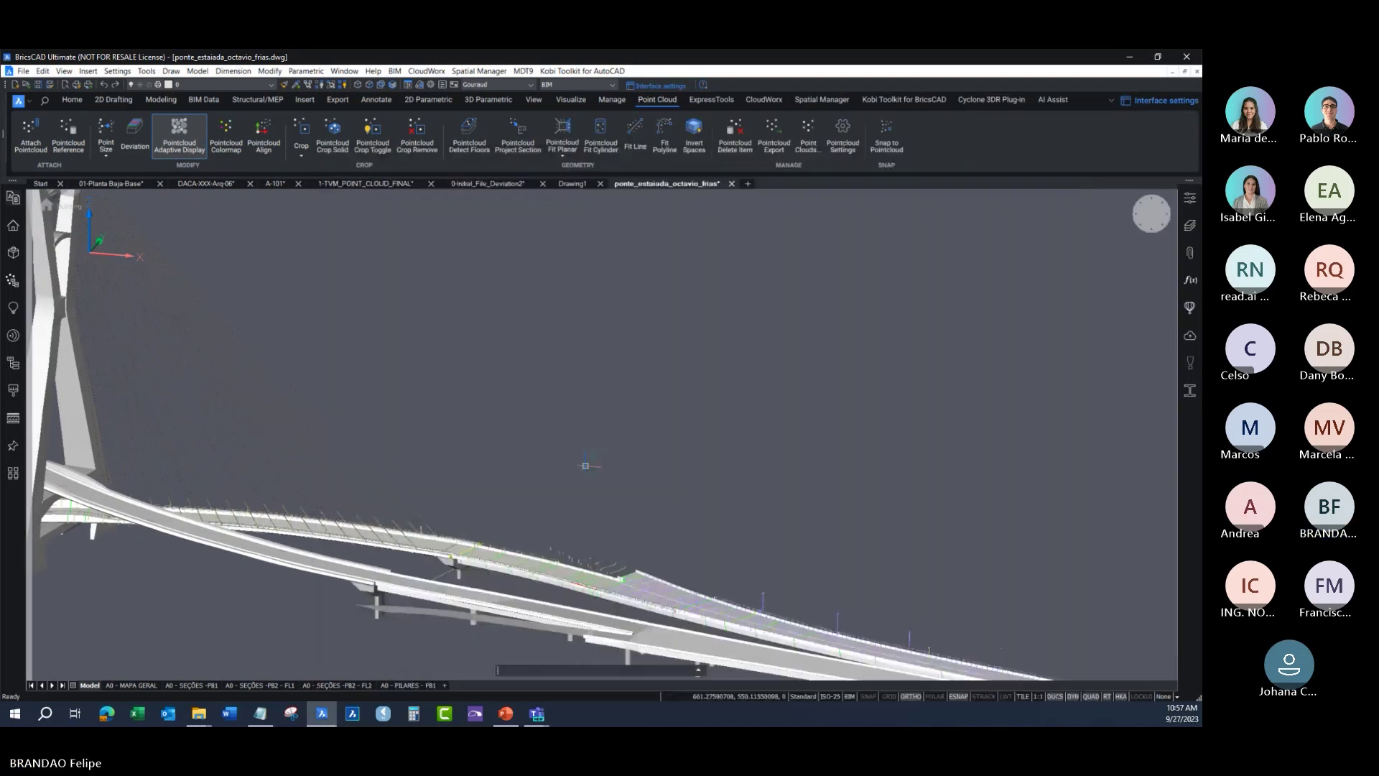
Step: Zoom and orbit in over the bridge deck to inspect the stay cables closely
scroll(553, 392, "up", 5)
mouse_move(553, 391)
middle_mouse_down("shift")
mouse_move(525, 454)
mouse_move(689, 450)
mouse_move(564, 495)
middle_mouse_up("shift")
scroll(564, 495, "down", 10)
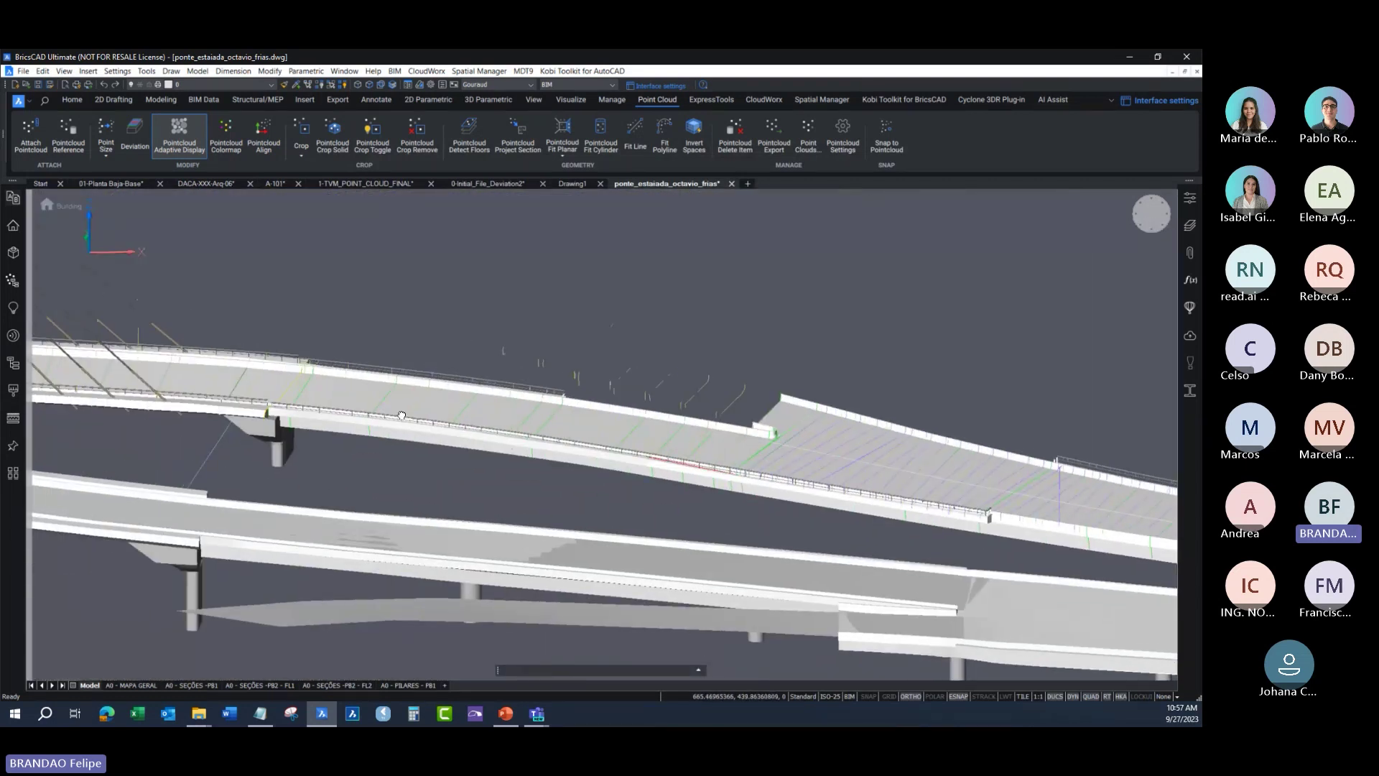
middle_click_drag(459, 373, 492, 512)
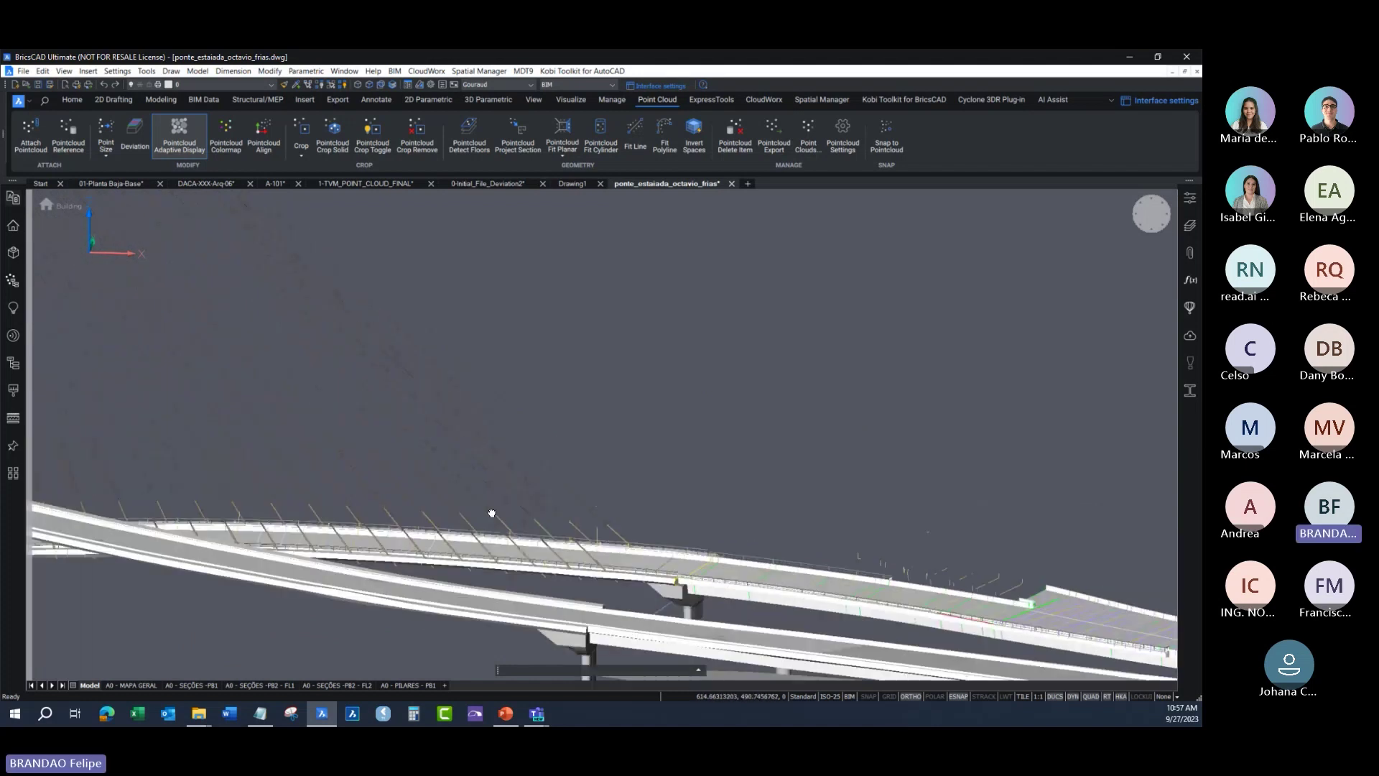
mouse_move(506, 434)
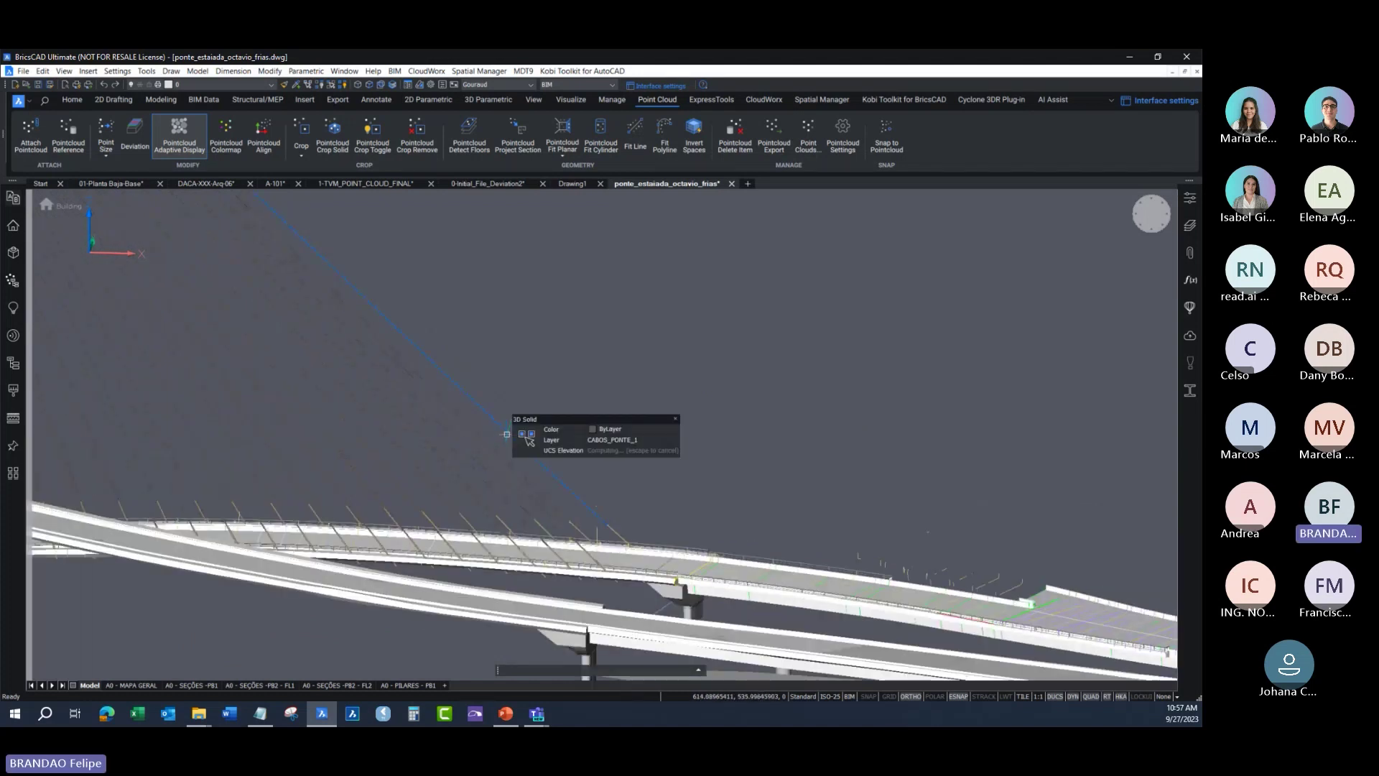
scroll(507, 433, "up", 3)
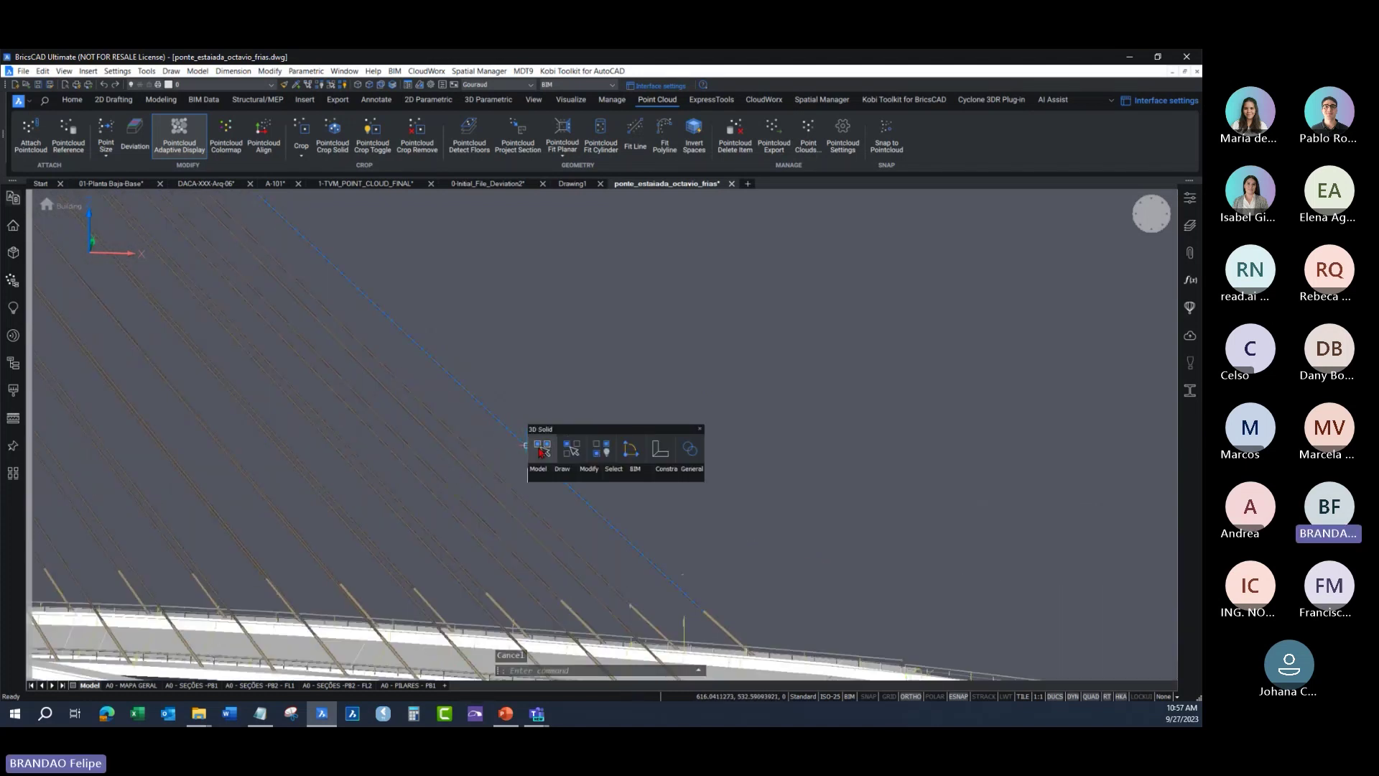
scroll(566, 468, "up", 3)
scroll(529, 477, "up", 2)
mouse_move(529, 477)
middle_mouse_down()
mouse_move(643, 421)
mouse_move(579, 415)
mouse_move(457, 483)
middle_mouse_up()
Step: Zoom out to the whole bridge with the pylon upright, browse the Tools menu, then switch to PowerPoint
scroll(579, 415, "down", 3)
scroll(646, 433, "down", 3)
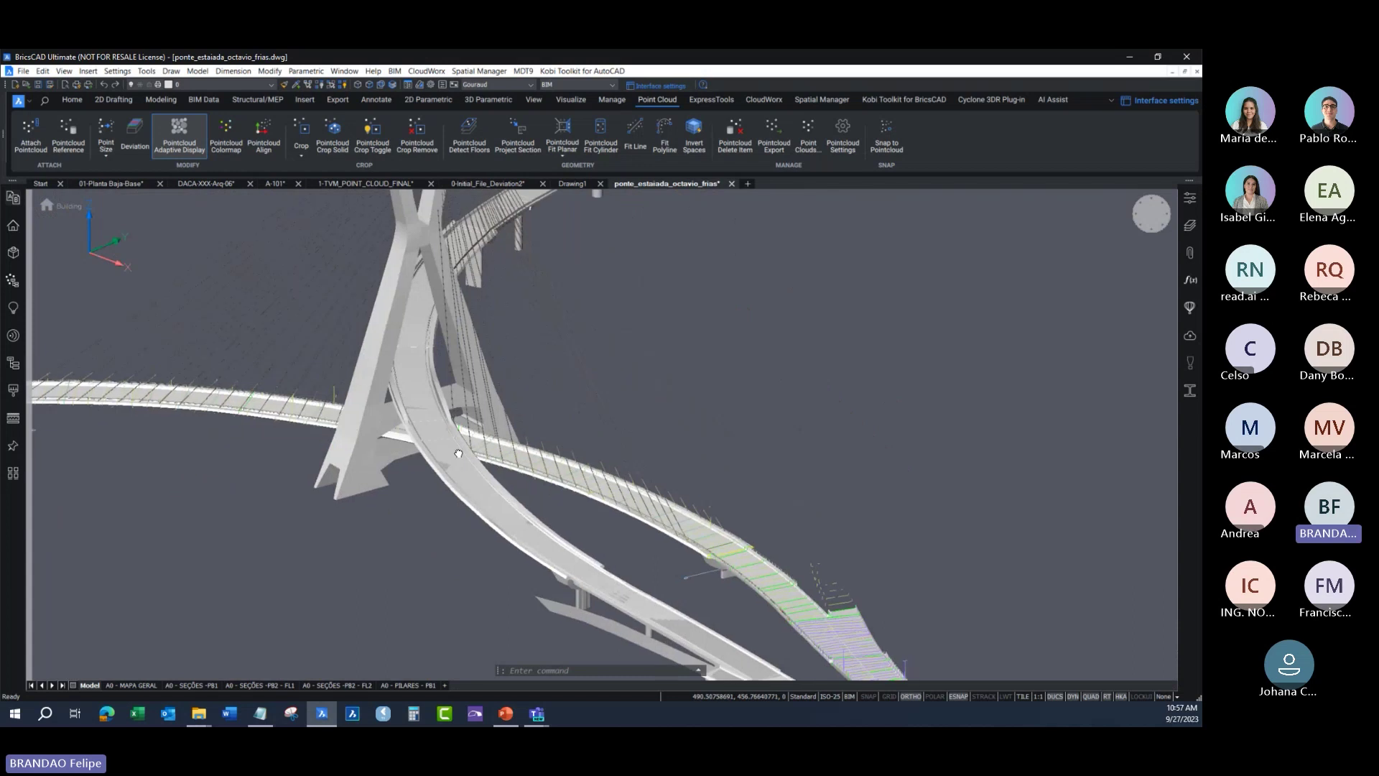
mouse_move(442, 477)
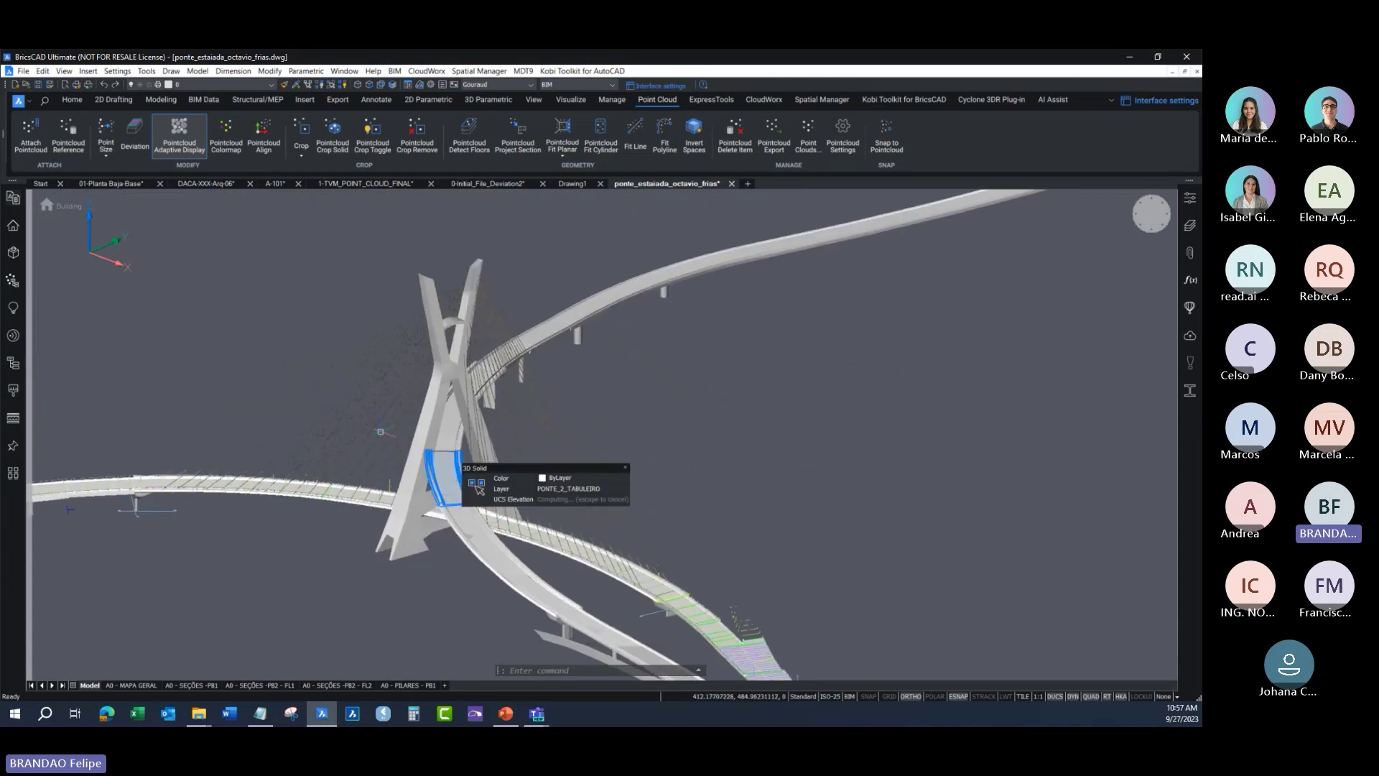
middle_click_drag(429, 513, 507, 465, "shift")
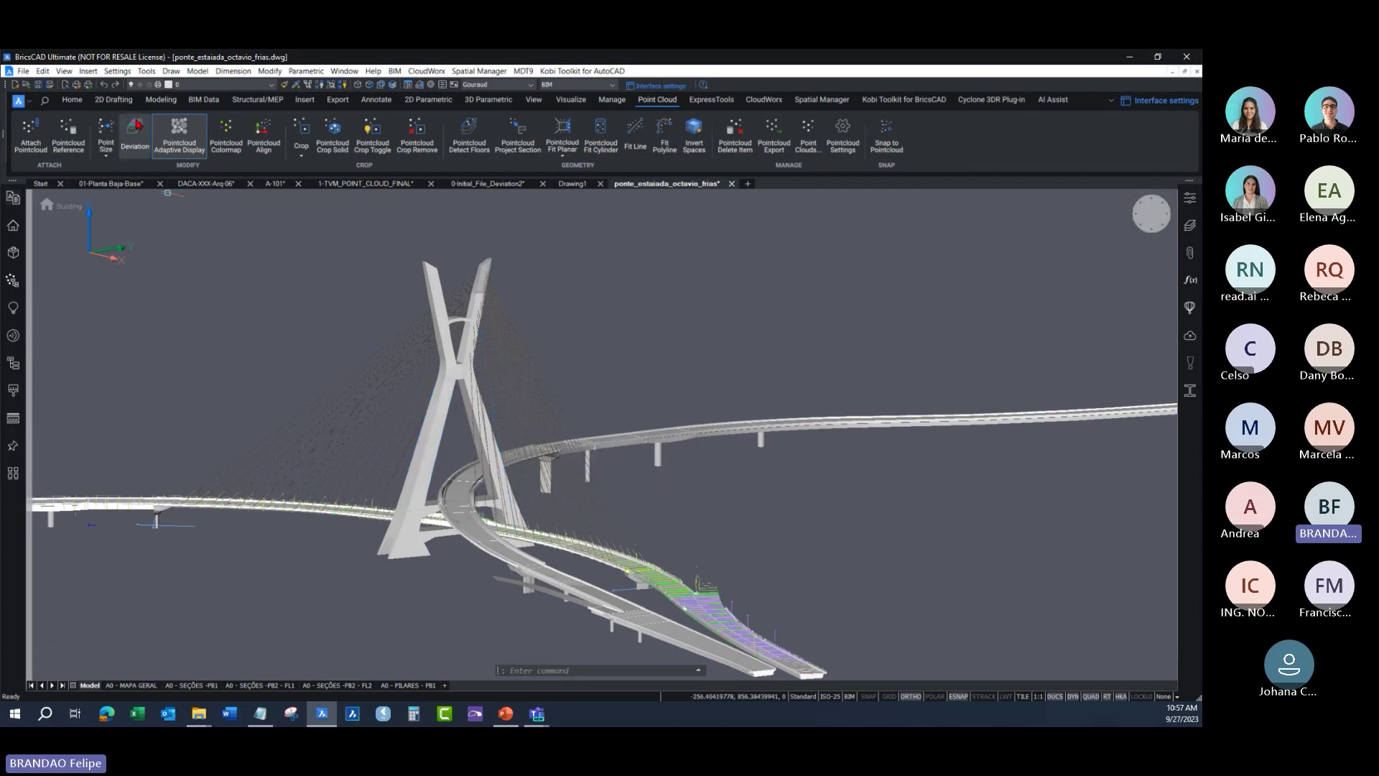
left_click(146, 70)
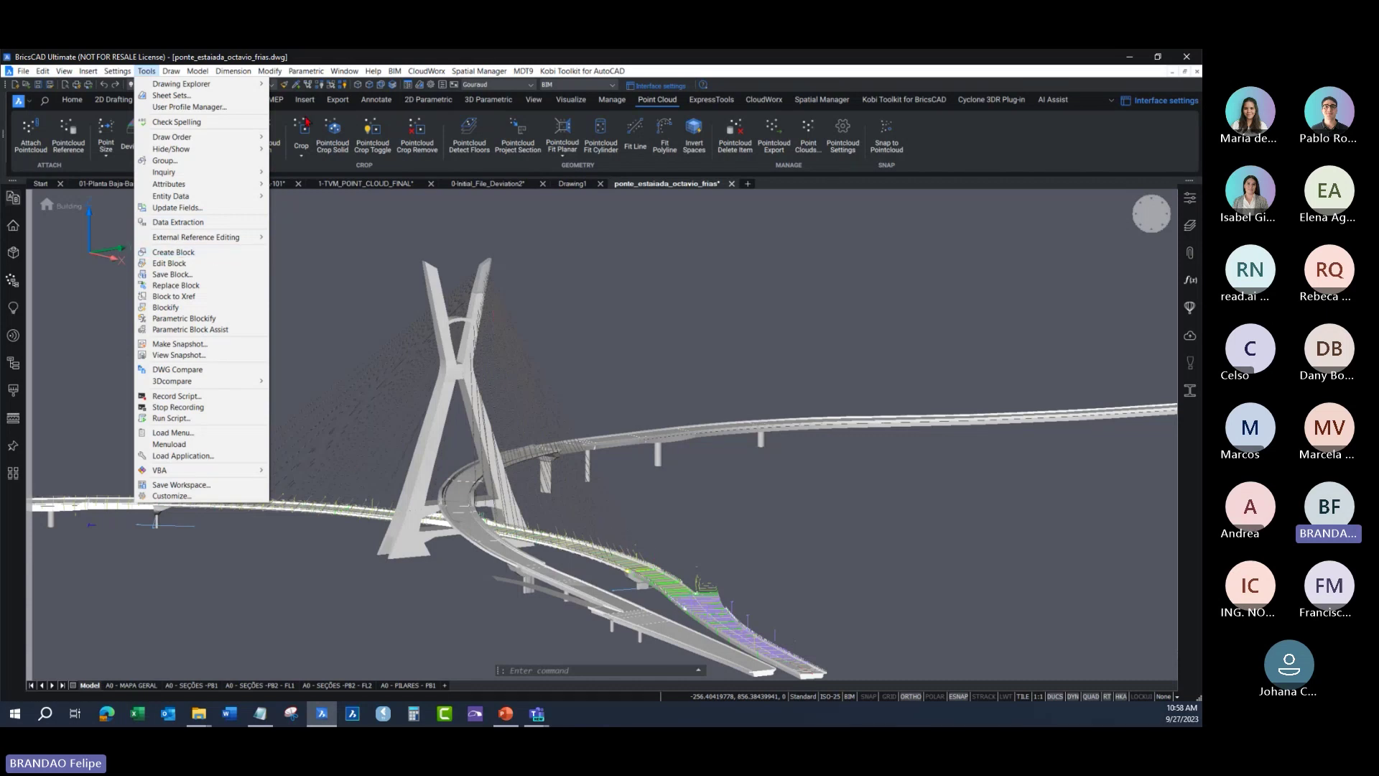
left_click(345, 59)
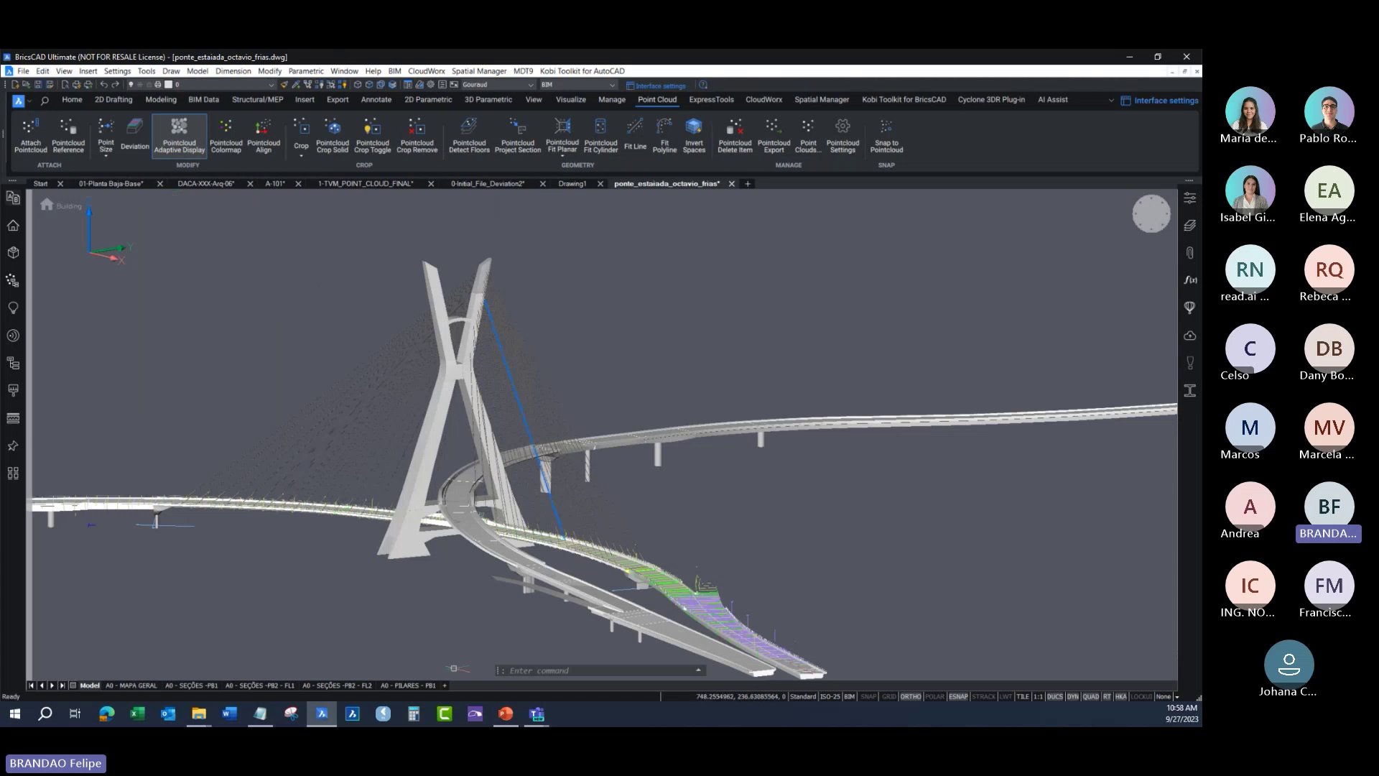
left_click(506, 715)
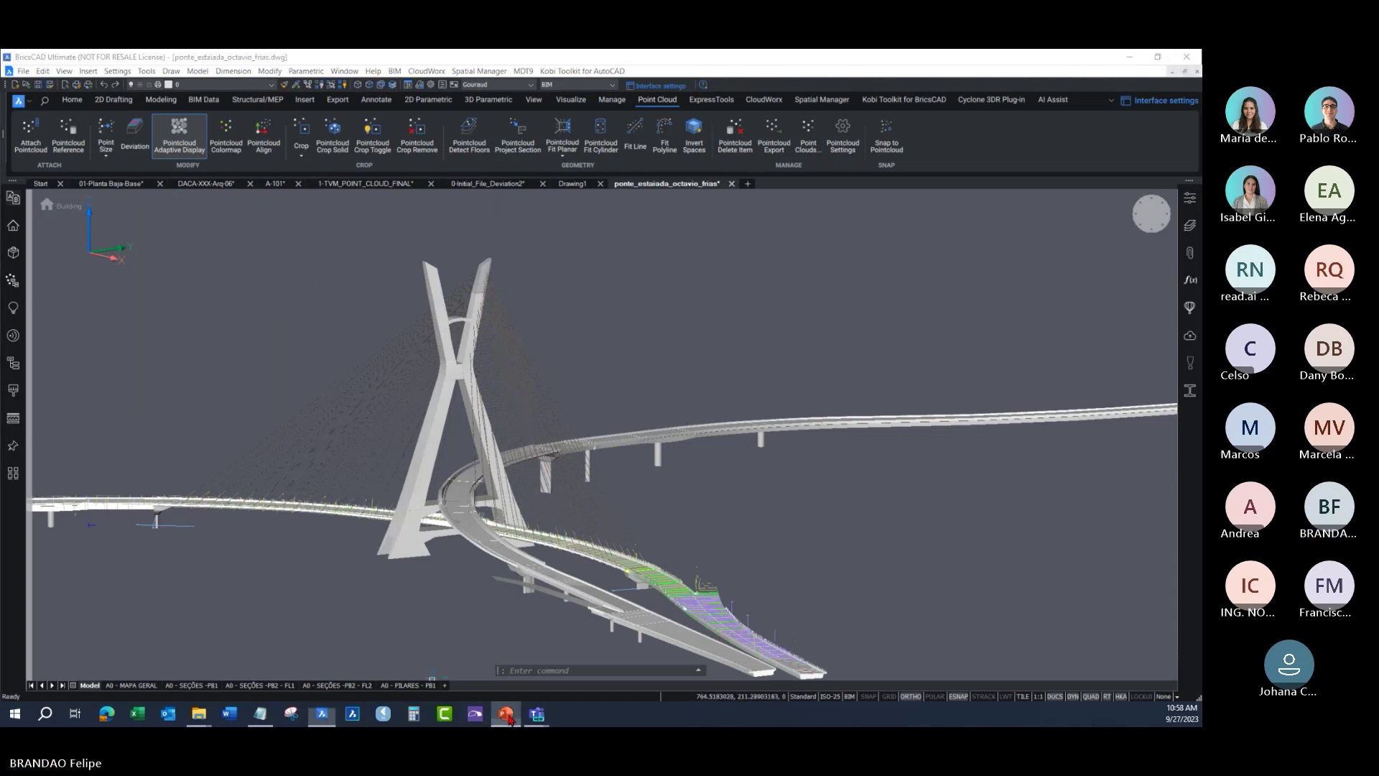
Step: Go back to the BricsCAD DEMO slide, then minimize PowerPoint to reveal the bridge model
key("Up")
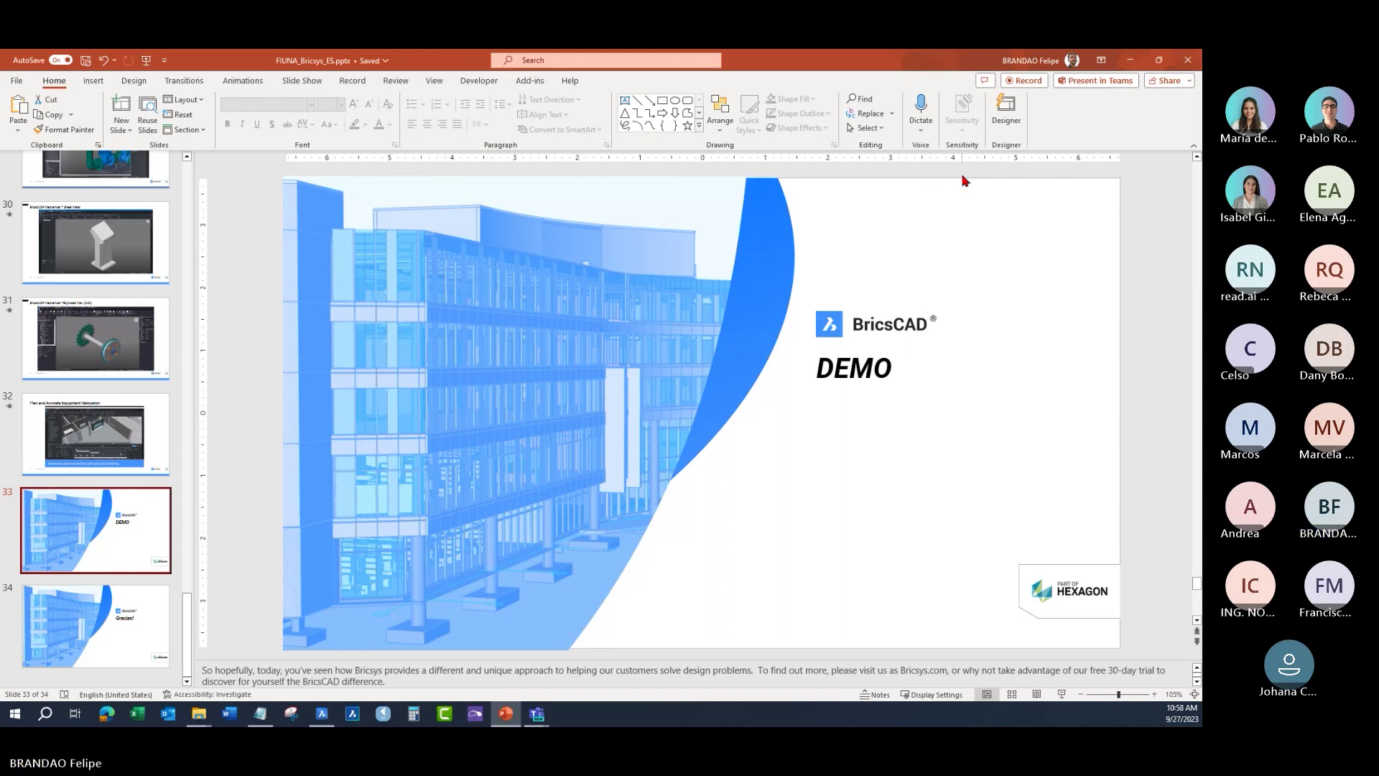
left_click(1131, 62)
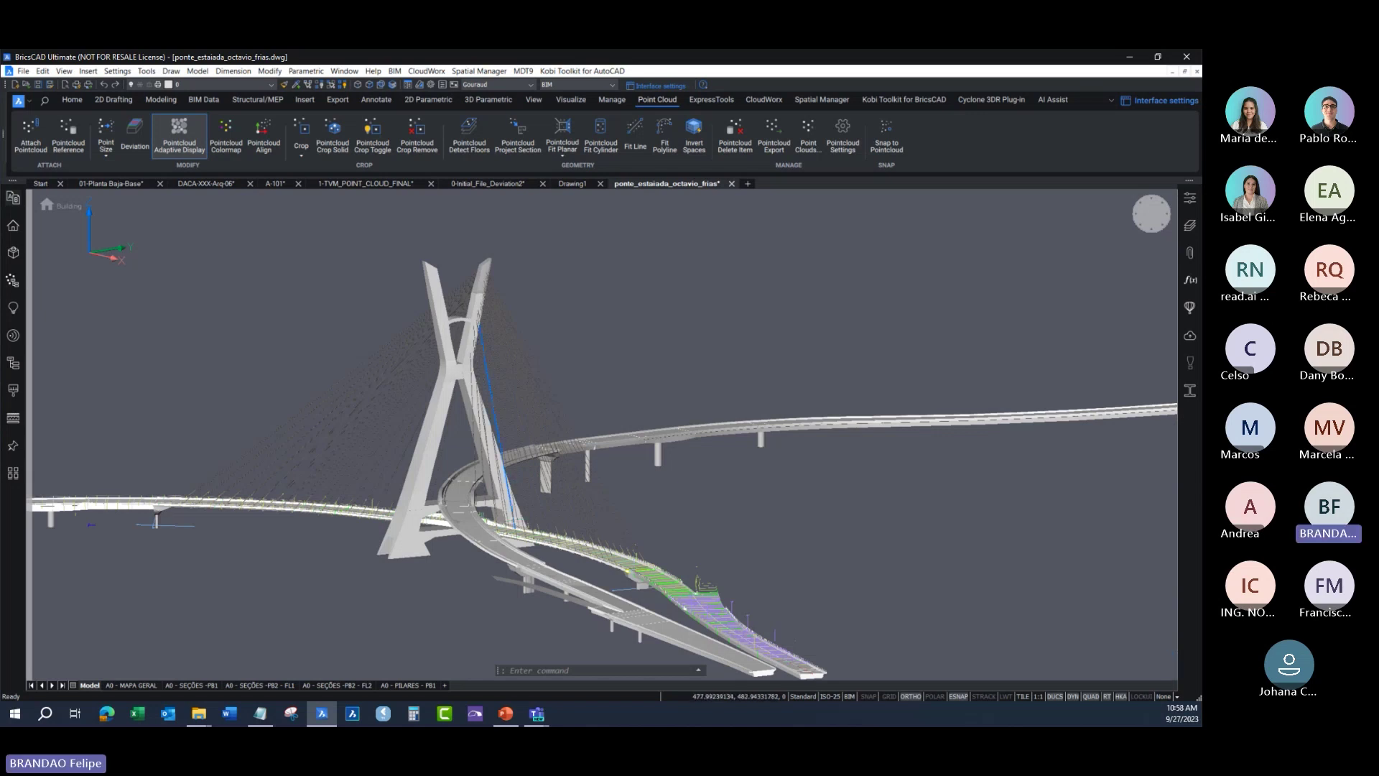
Step: Restore the DEMO presentation from the PowerPoint taskbar icon
left_click(507, 713)
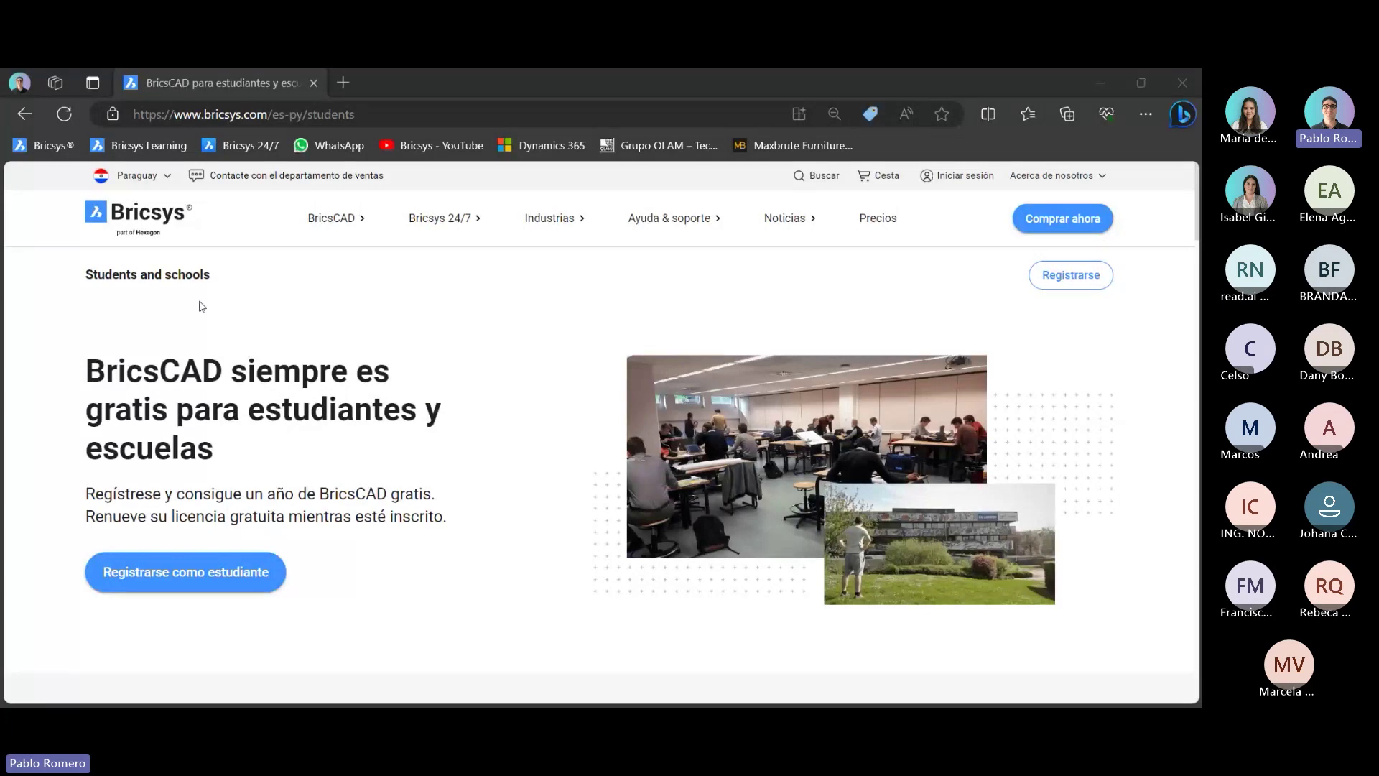
scroll(237, 446, "down", 1)
scroll(227, 439, "up", 1)
scroll(247, 398, "down", 2)
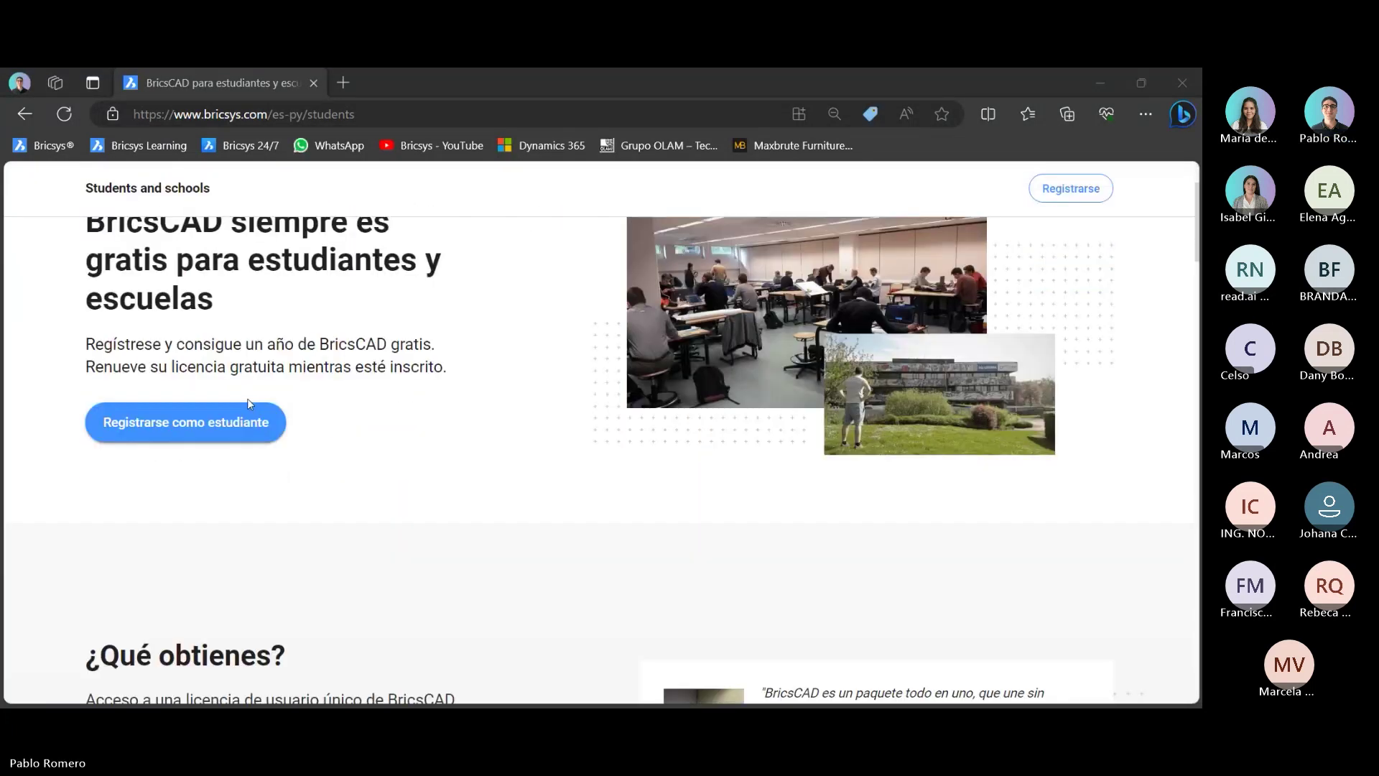
scroll(247, 398, "down", 1)
scroll(385, 403, "down", 1)
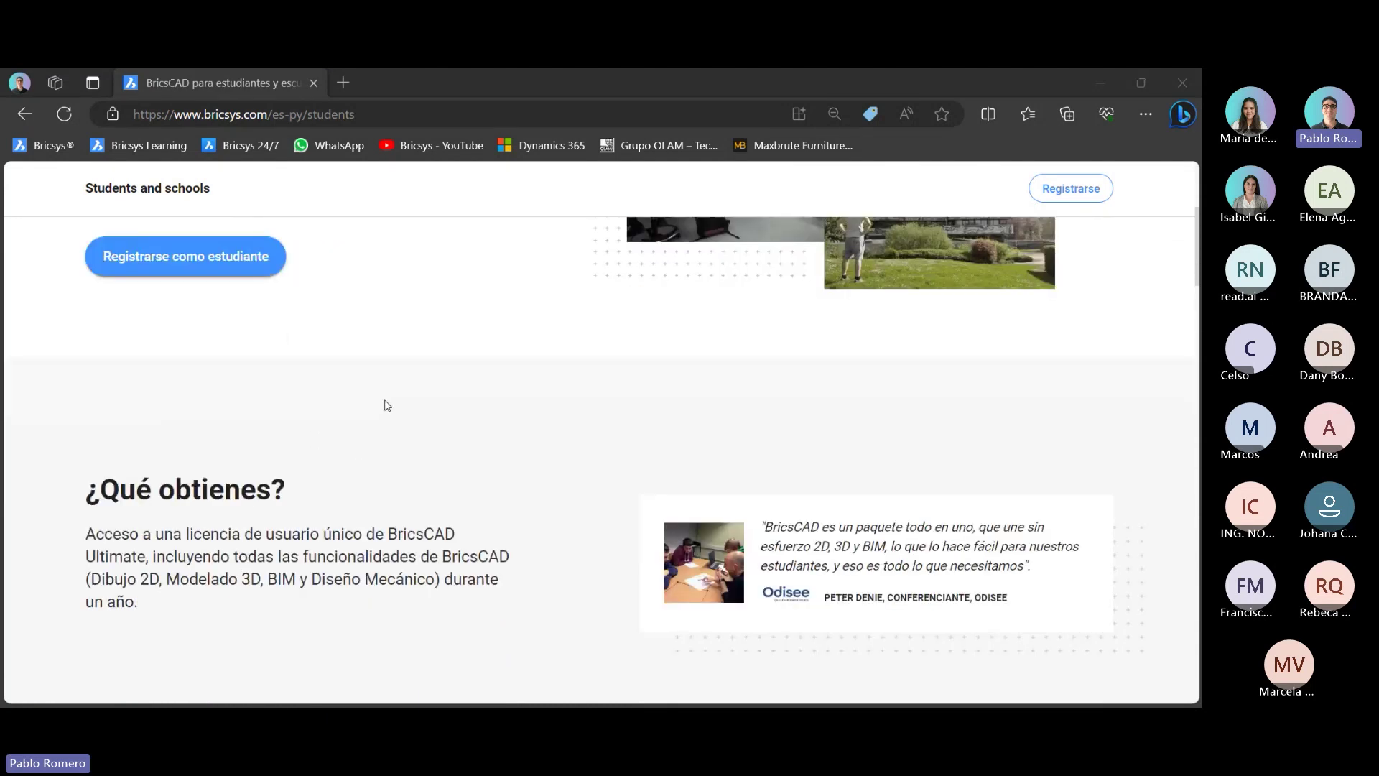
scroll(533, 434, "down", 2)
scroll(553, 445, "down", 5)
scroll(554, 445, "down", 3)
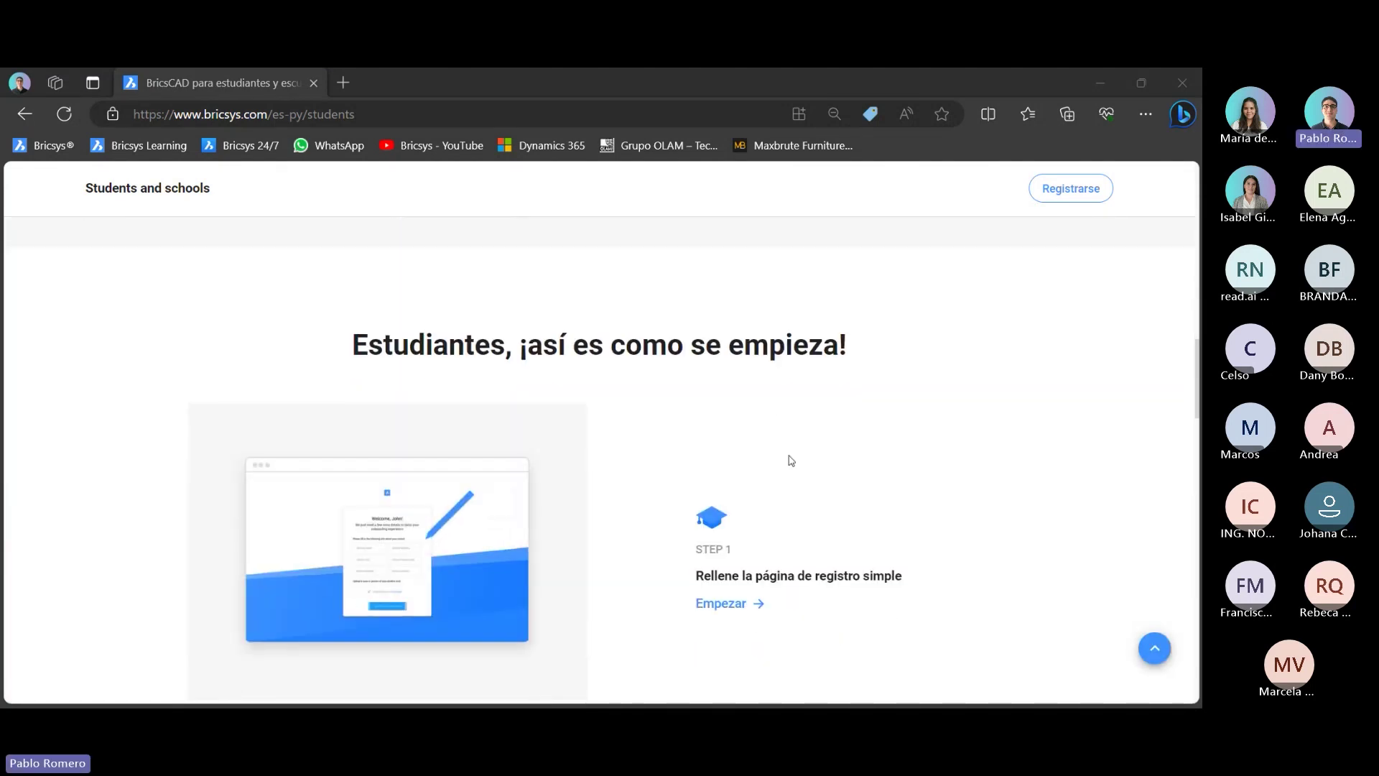
scroll(394, 395, "down", 1)
scroll(393, 394, "down", 1)
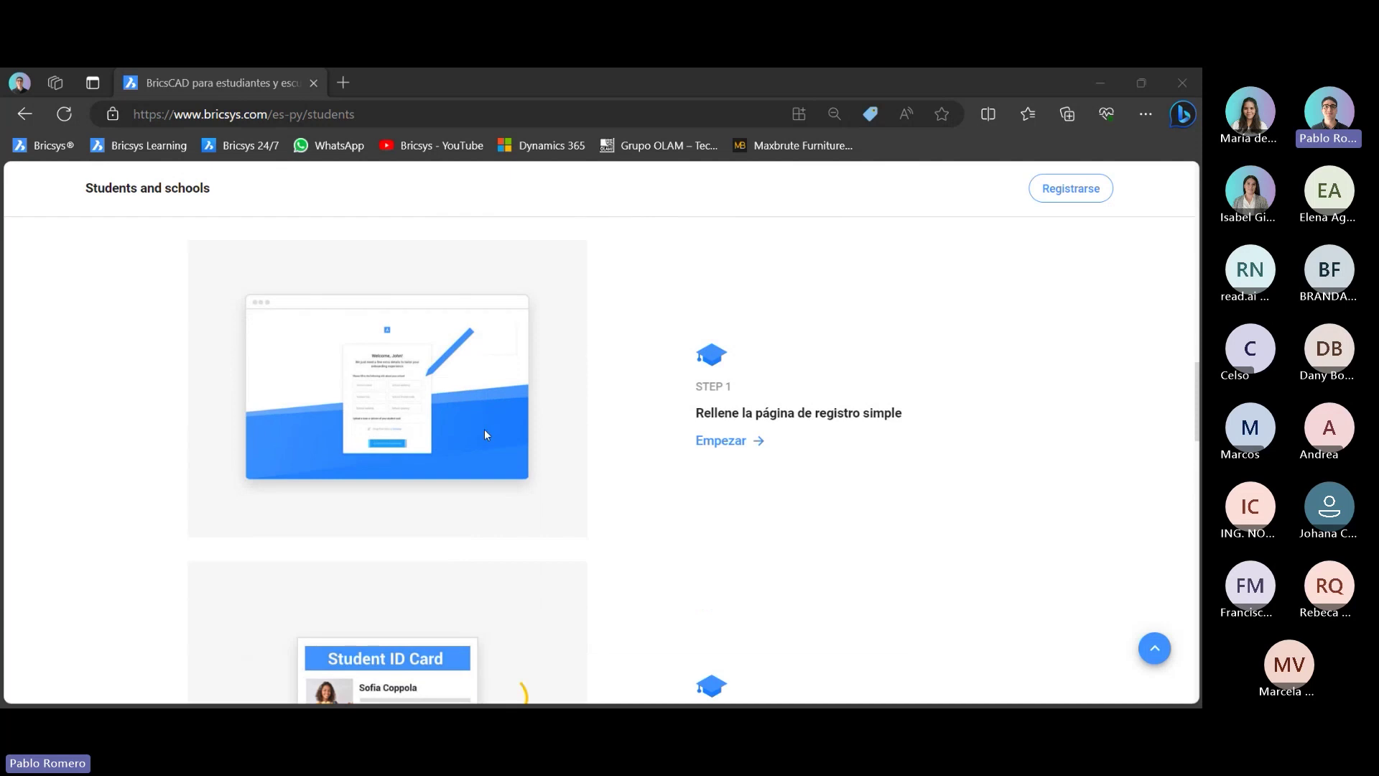
mouse_move(387, 550)
scroll(646, 455, "down", 2)
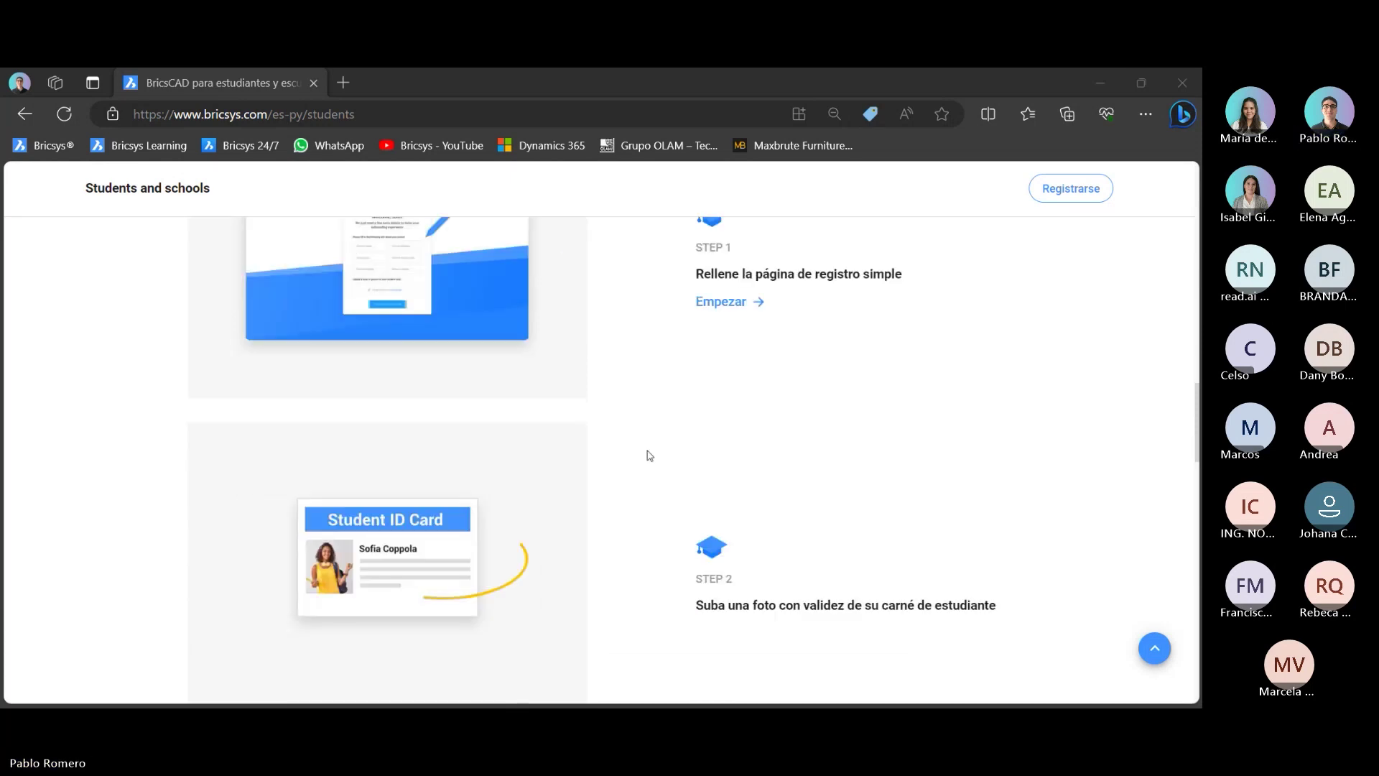
scroll(649, 456, "down", 3)
scroll(945, 430, "up", 1)
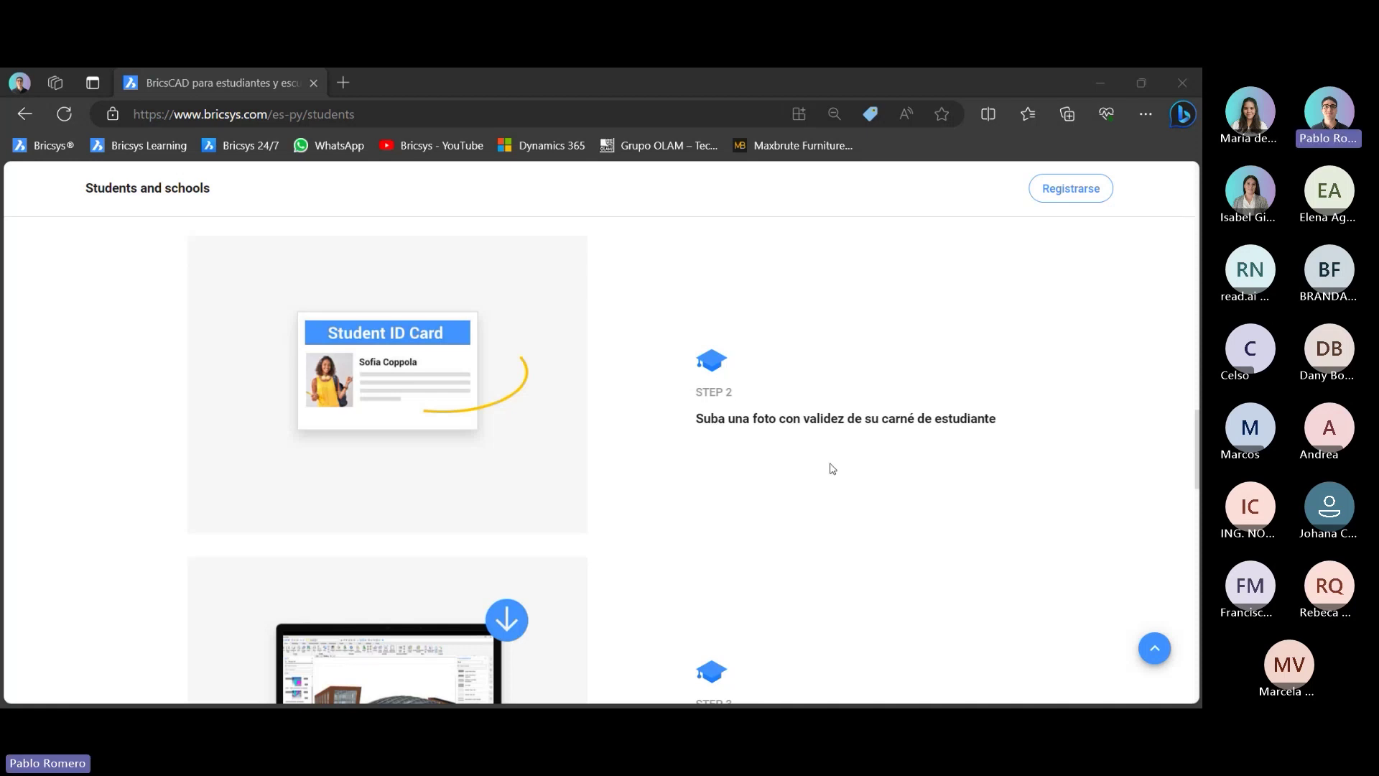
scroll(827, 476, "down", 4)
scroll(828, 476, "down", 2)
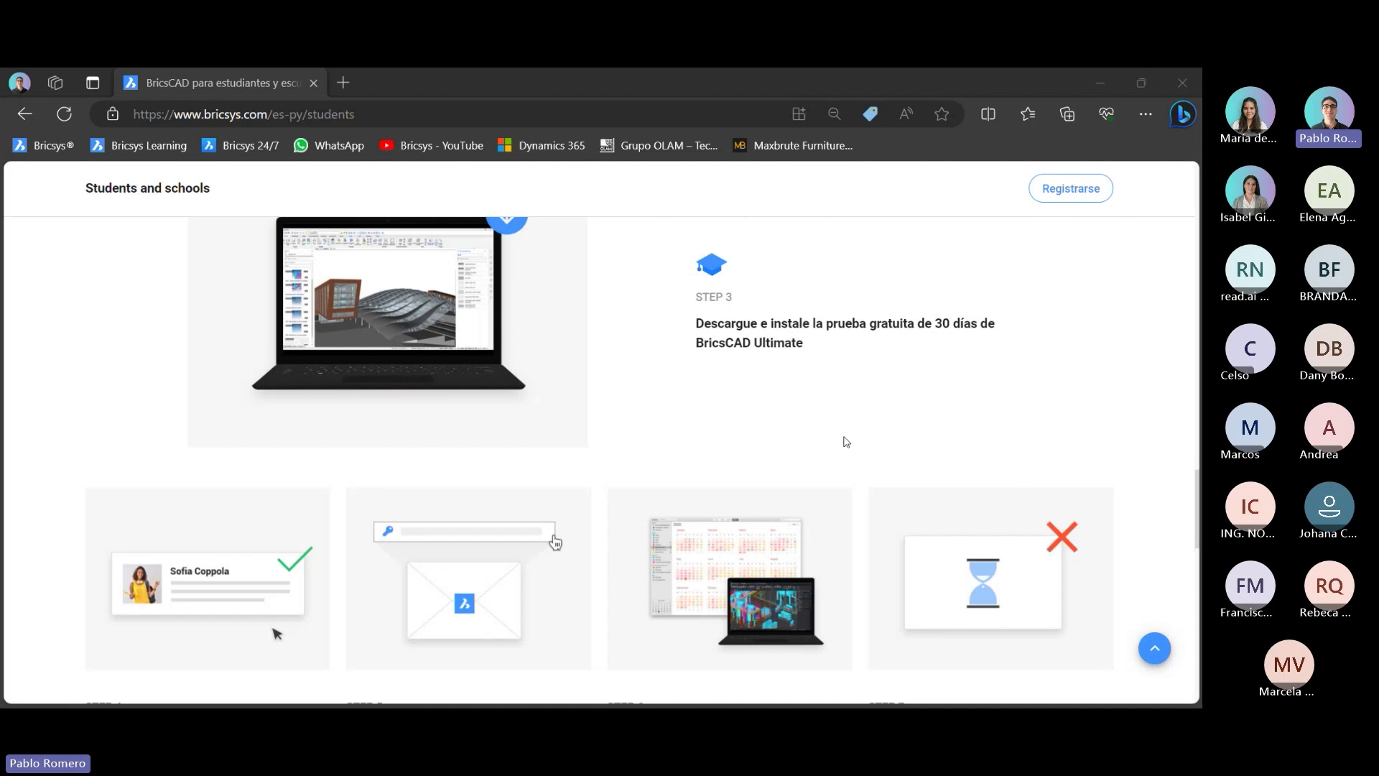
scroll(767, 471, "up", 5)
scroll(800, 515, "up", 7)
scroll(812, 530, "up", 4)
scroll(812, 530, "up", 8)
scroll(733, 508, "up", 3)
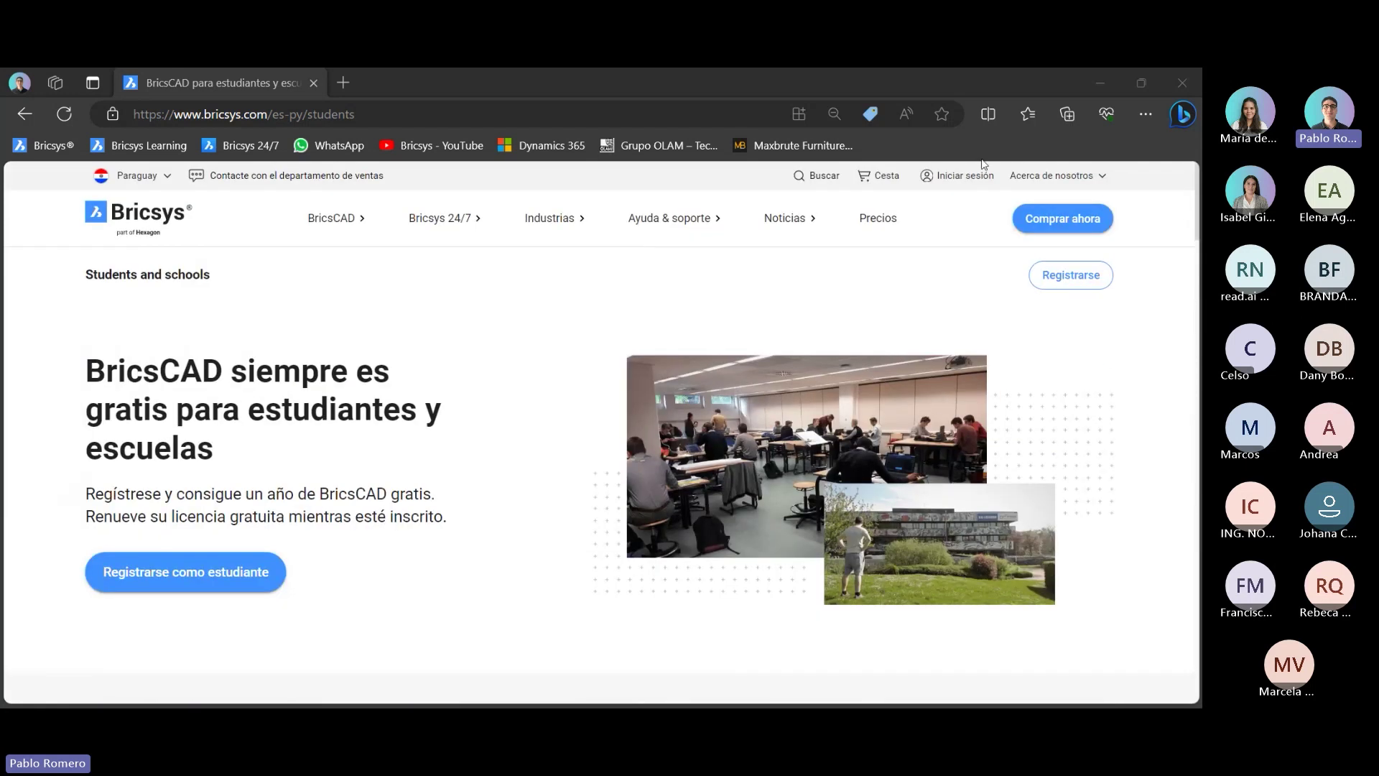